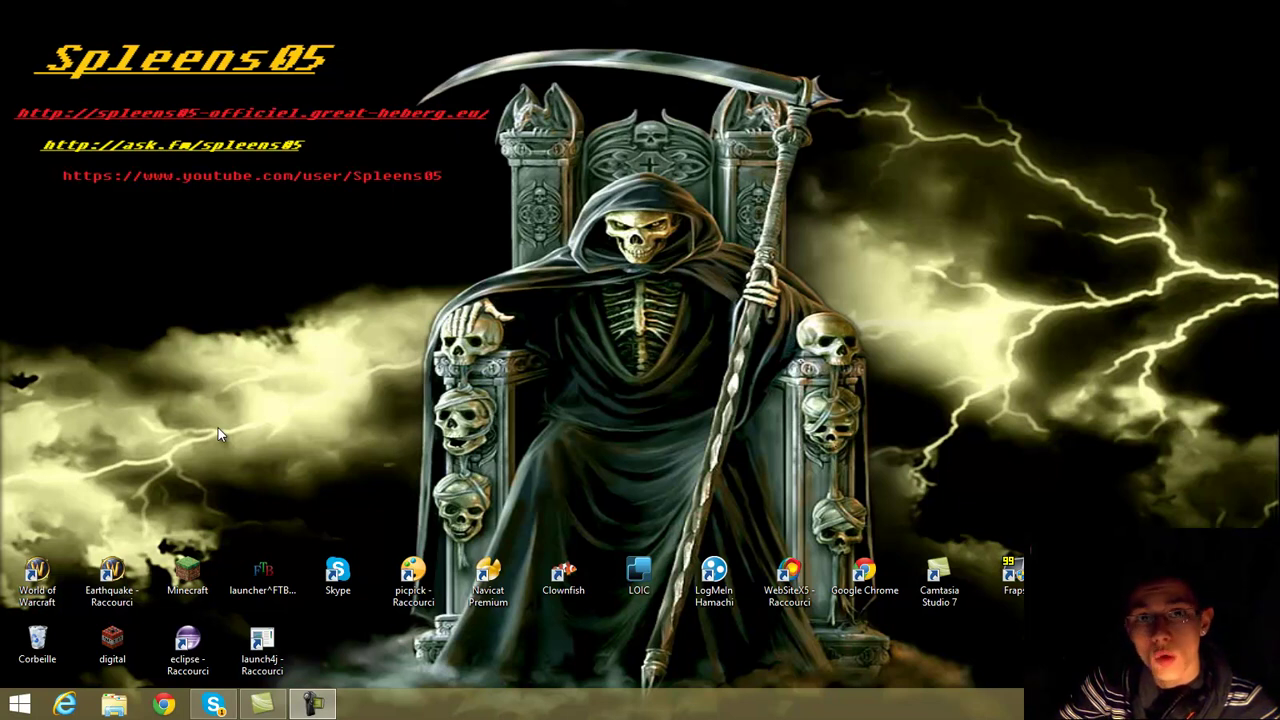
# Switch to Chrome, search Google for "ac-web.org" and open the AC Web home page from the results.
pyautogui.click(176, 708)
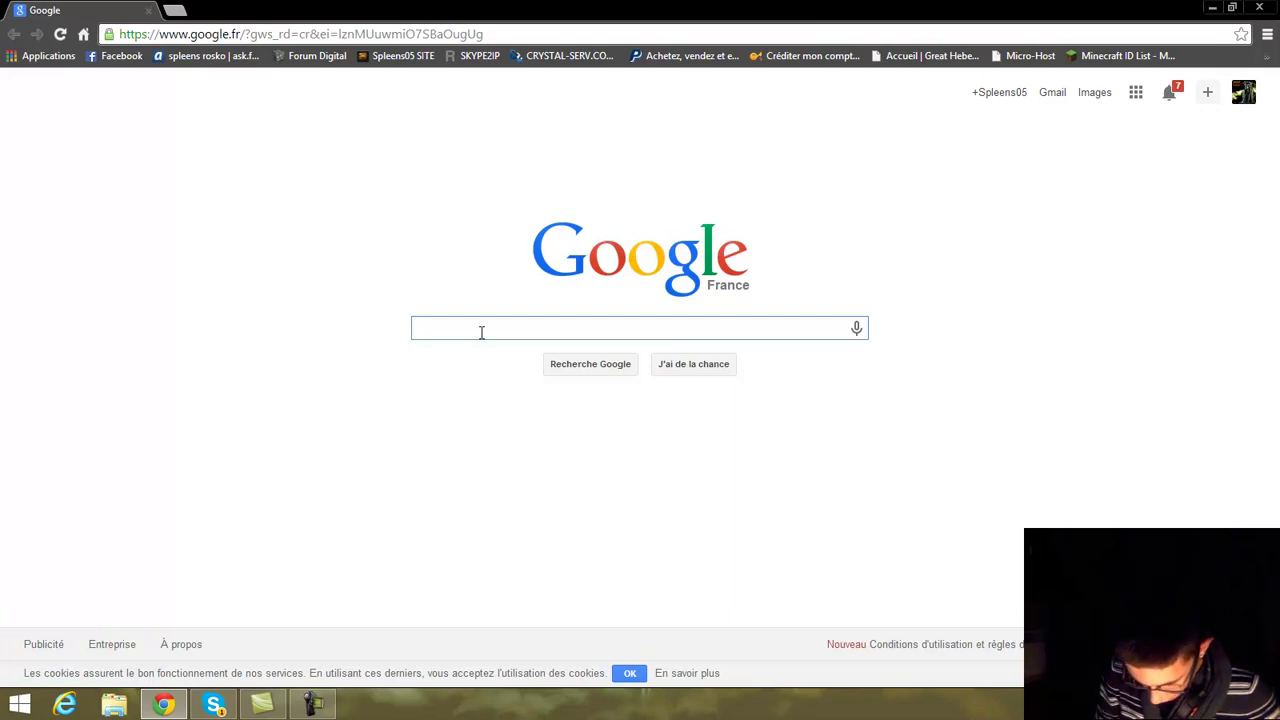
pyautogui.write('ac-w')
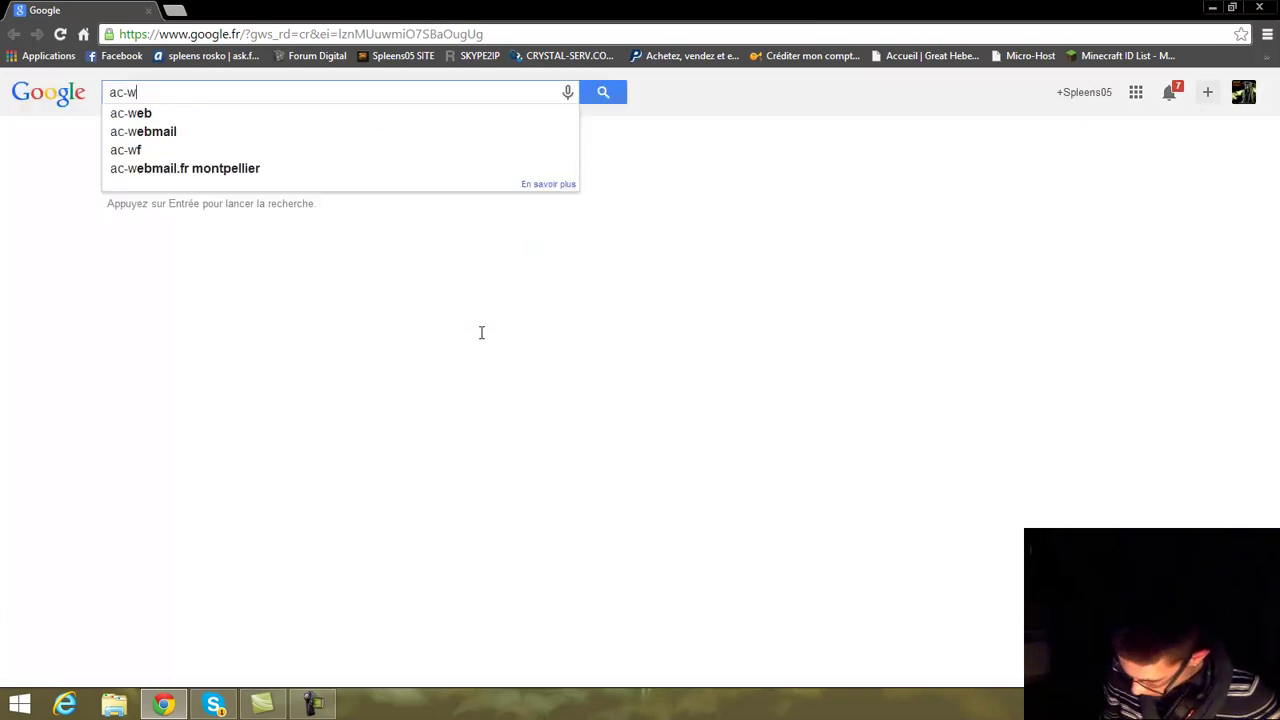
pyautogui.write('eb.org')
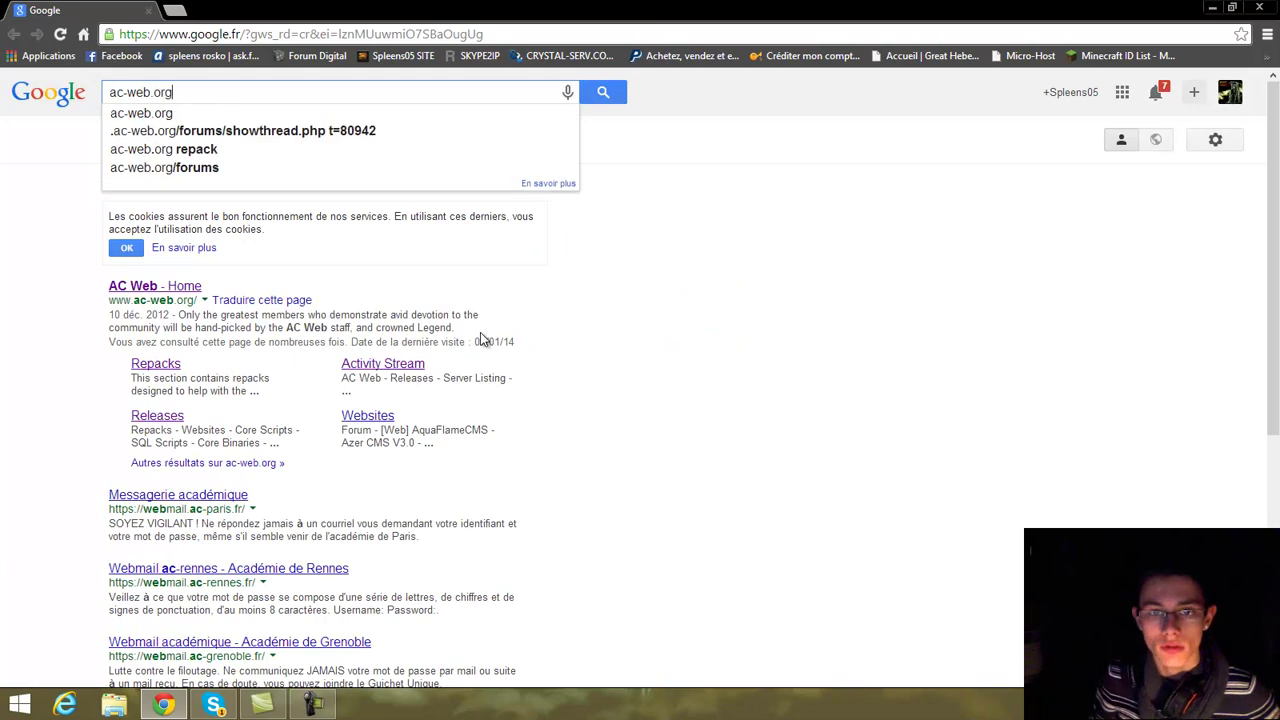
pyautogui.press('Return')
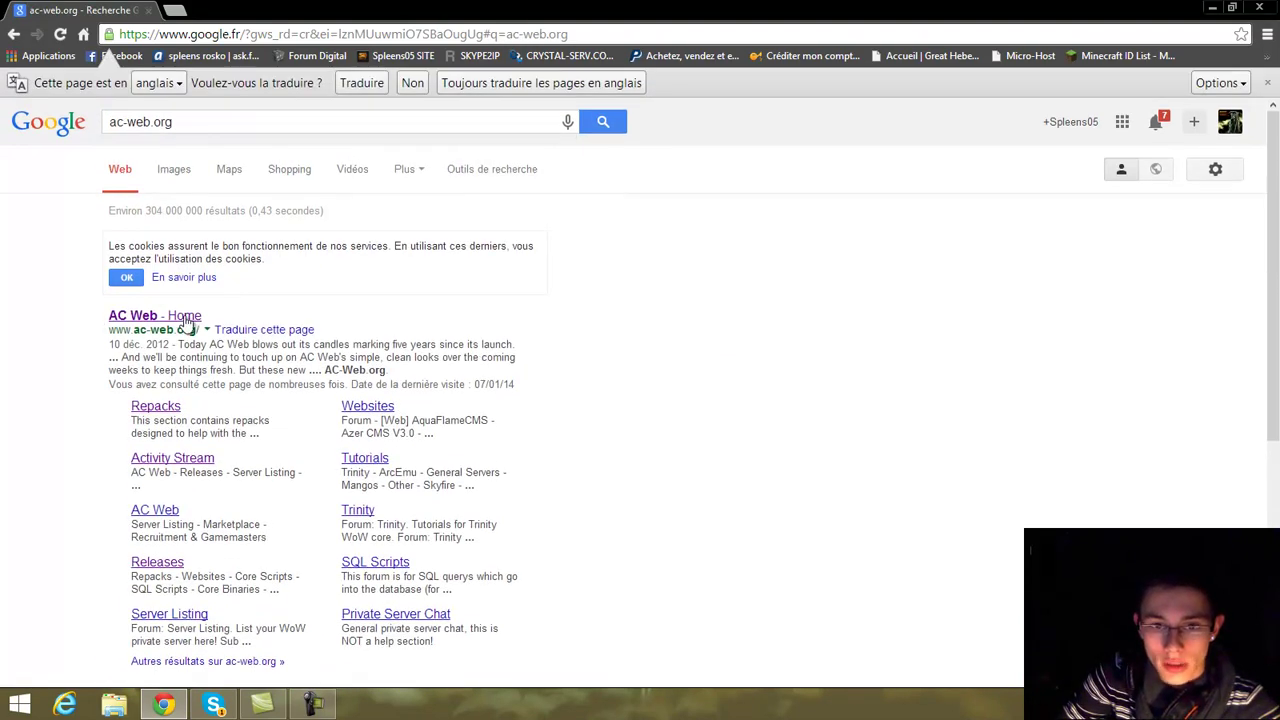
pyautogui.click(187, 318)
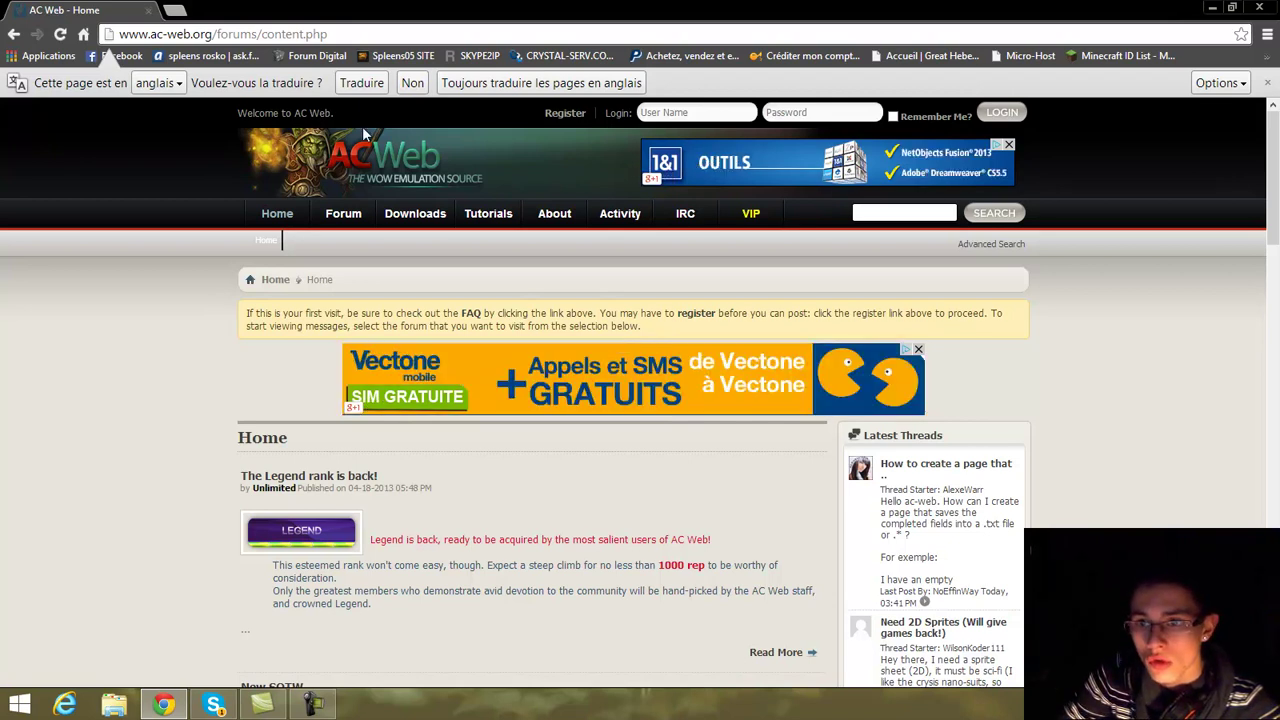
# Translate the AC Web home page from English into French and open the site's downloads section.
pyautogui.scroll(-10, 193, 397)
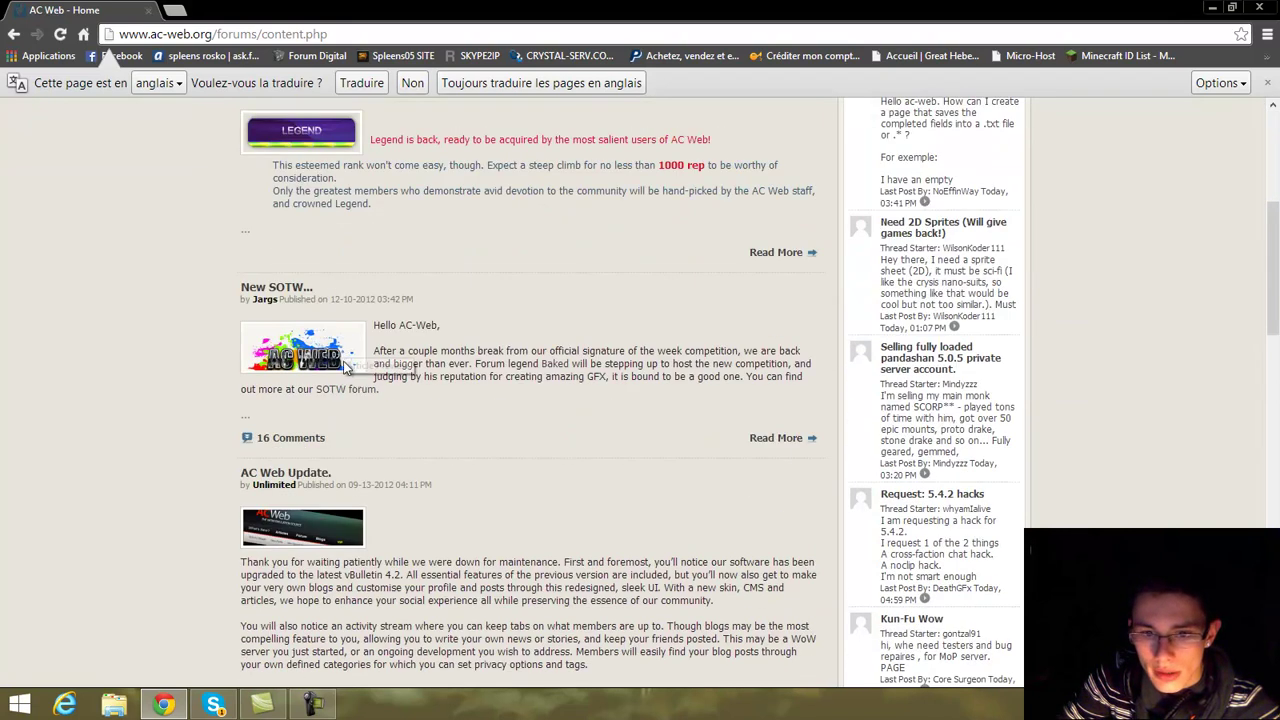
pyautogui.scroll(-5, 196, 397)
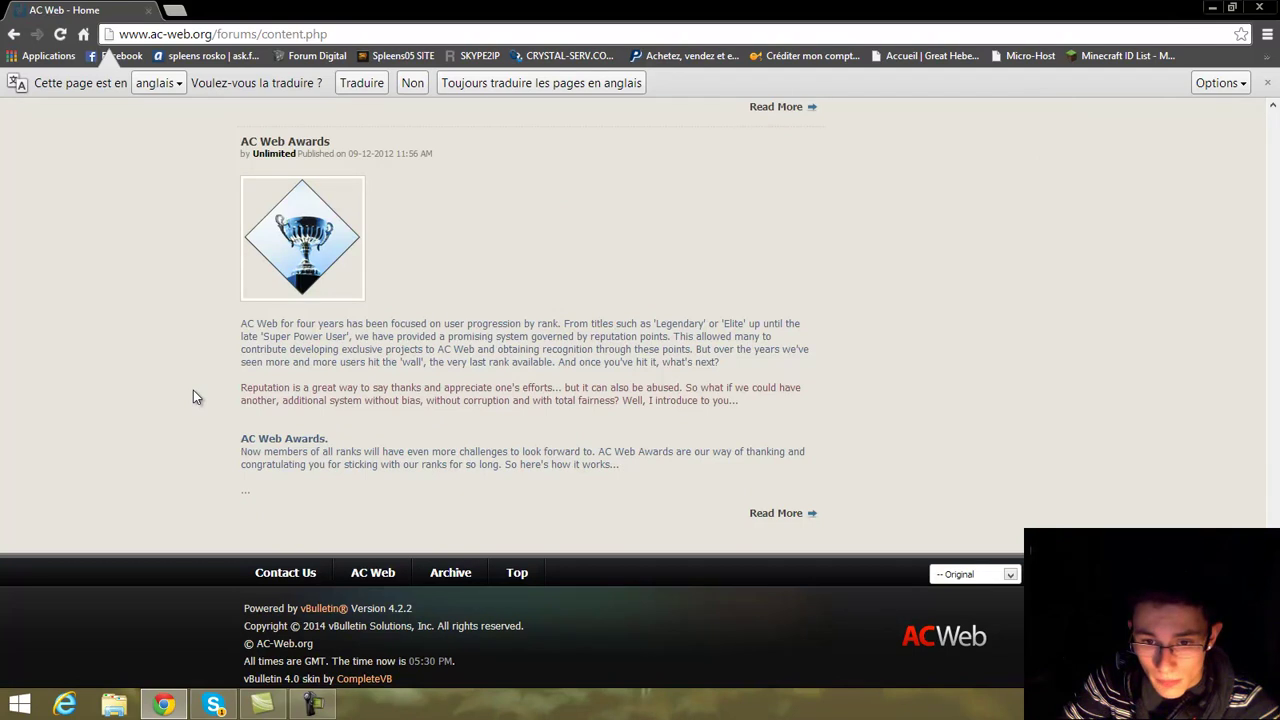
pyautogui.scroll(15, 203, 403)
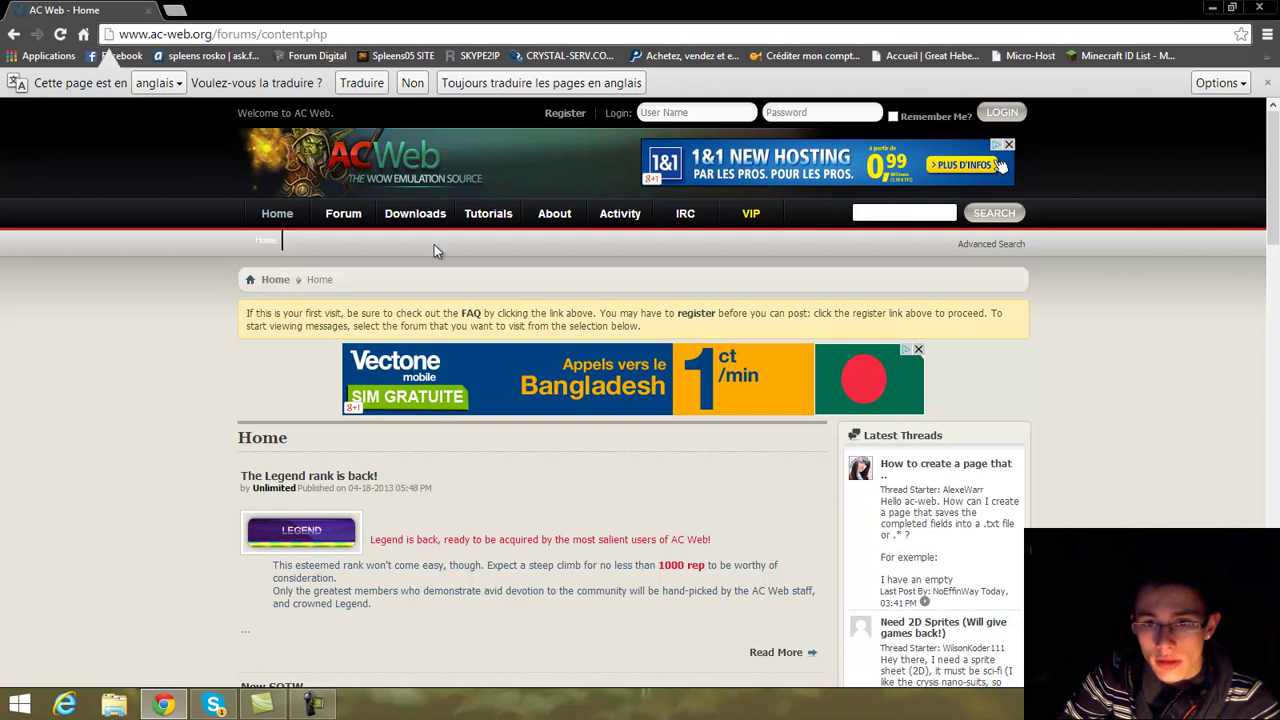
pyautogui.click(352, 80)
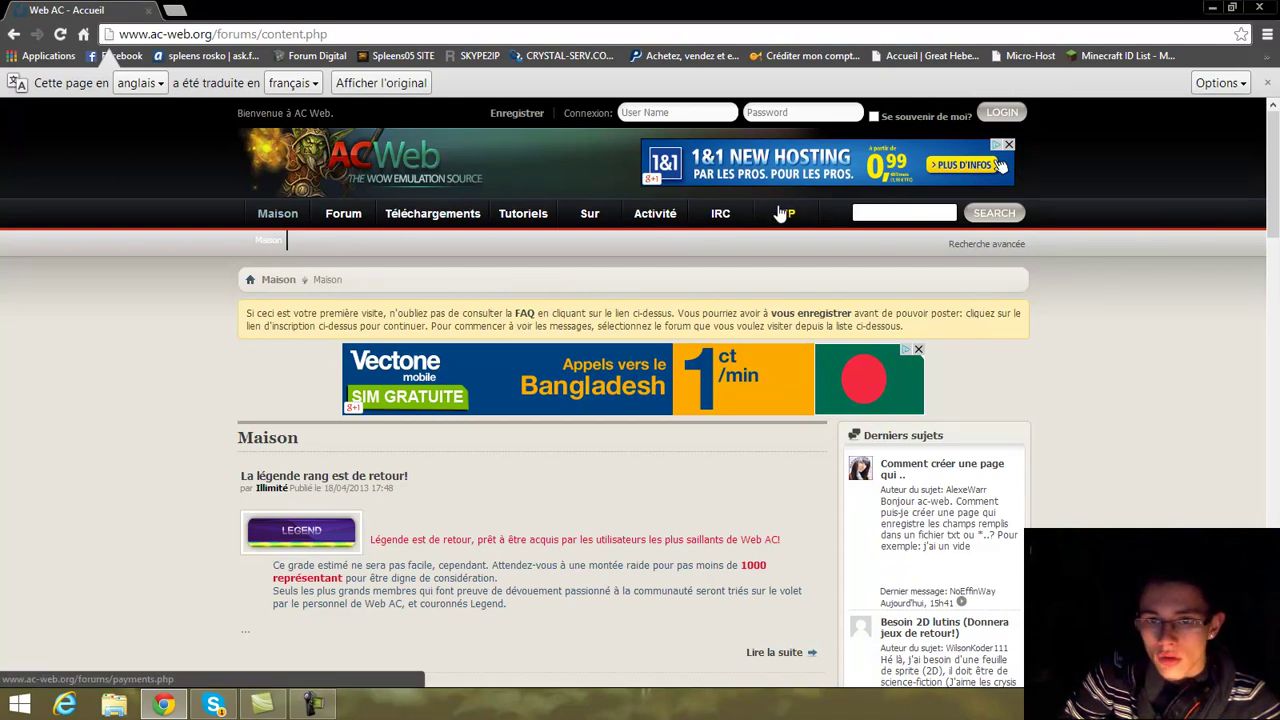
pyautogui.click(402, 207)
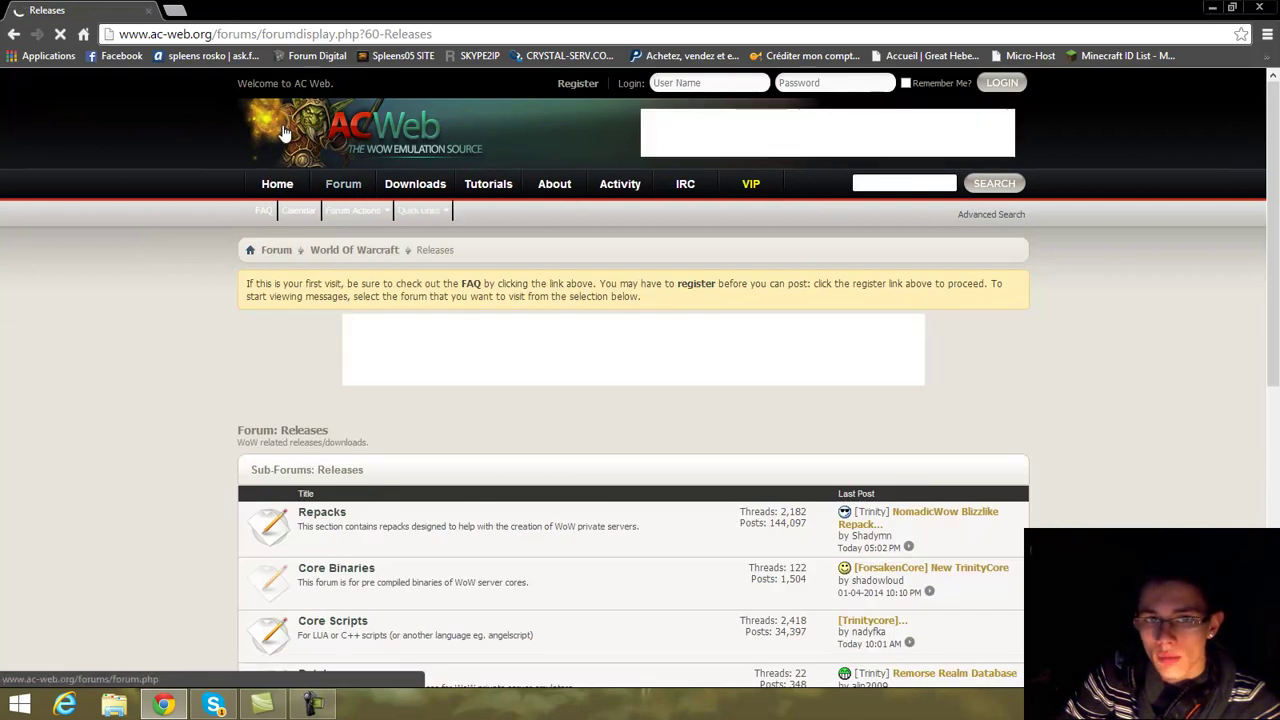
# Examine the translated Releases sub-forum list, reading through the French description of the Repacks section.
pyautogui.scroll(-1, 196, 260)
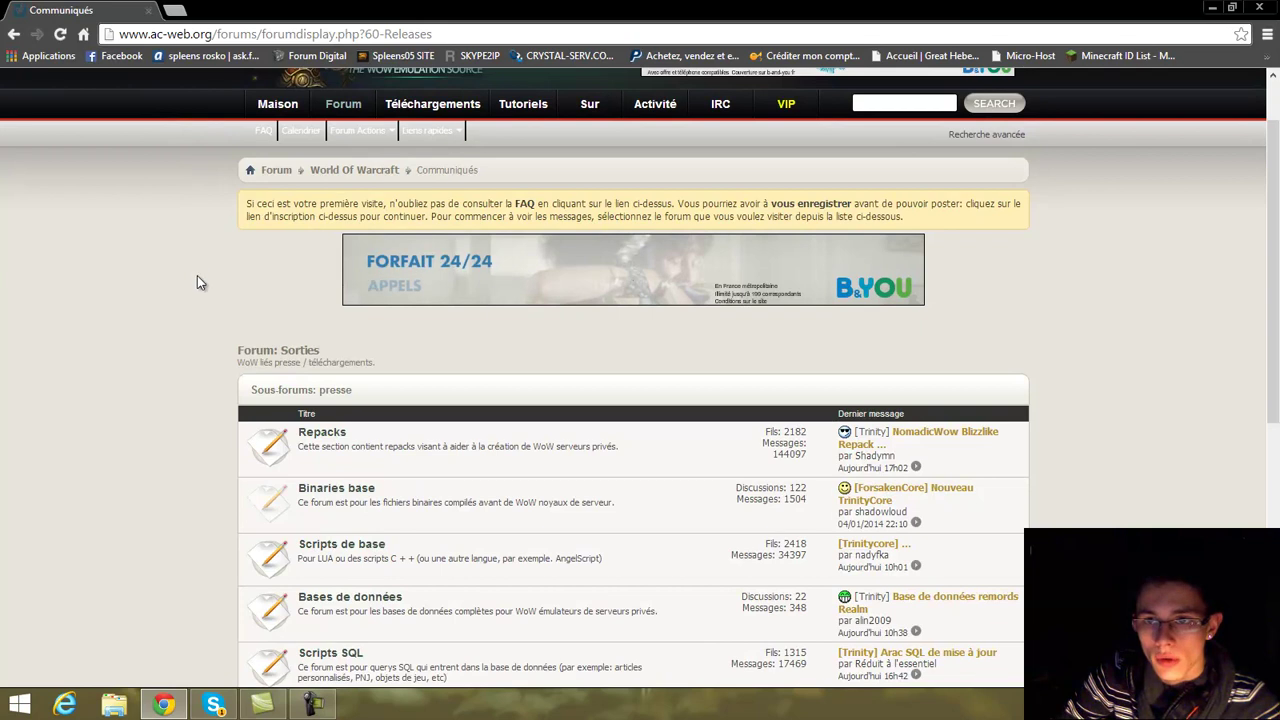
pyautogui.scroll(1, 197, 275)
pyautogui.rightClick(157, 237)
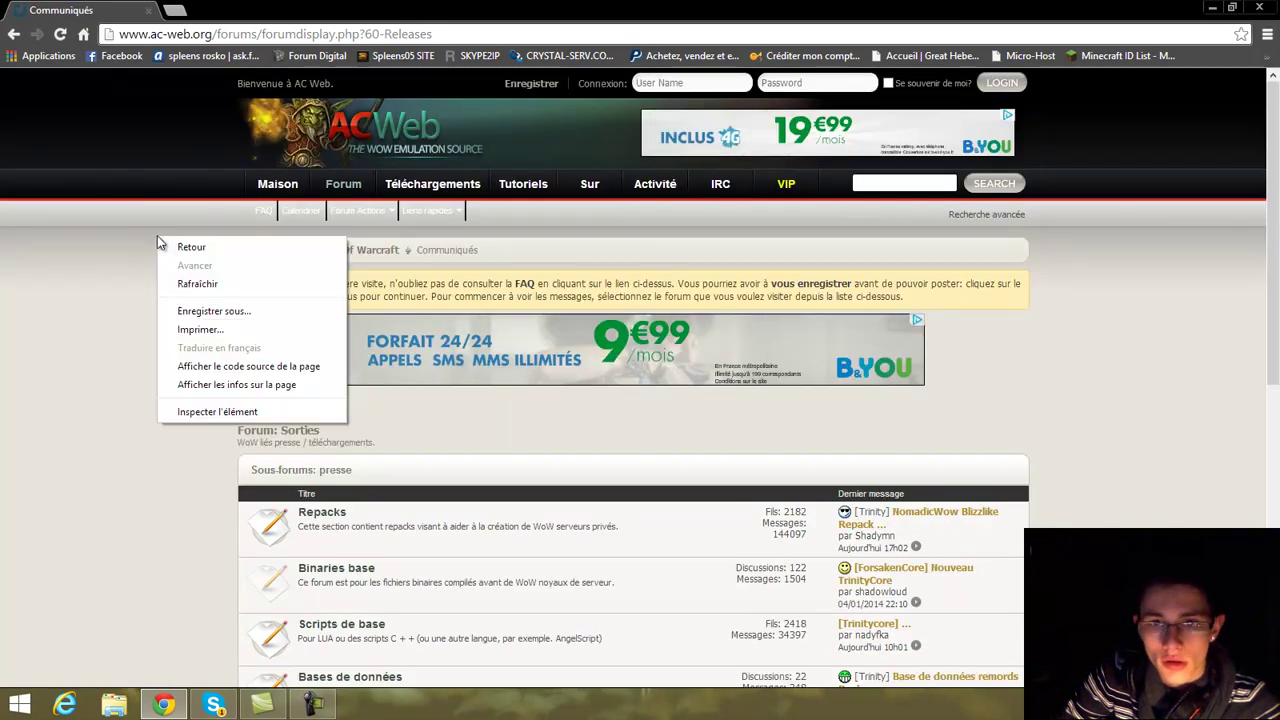
pyautogui.click(143, 334)
pyautogui.scroll(-1, 303, 235)
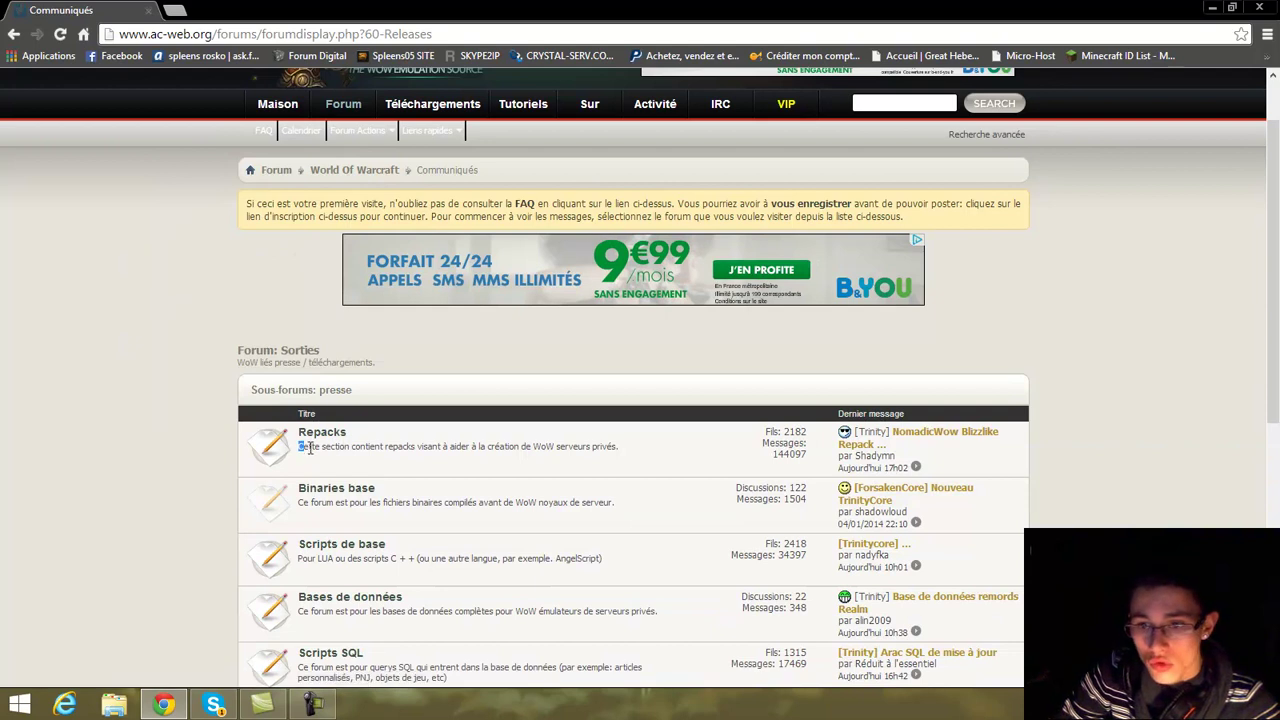
pyautogui.moveTo(300, 448); pyautogui.dragTo(386, 446)
pyautogui.click(423, 443)
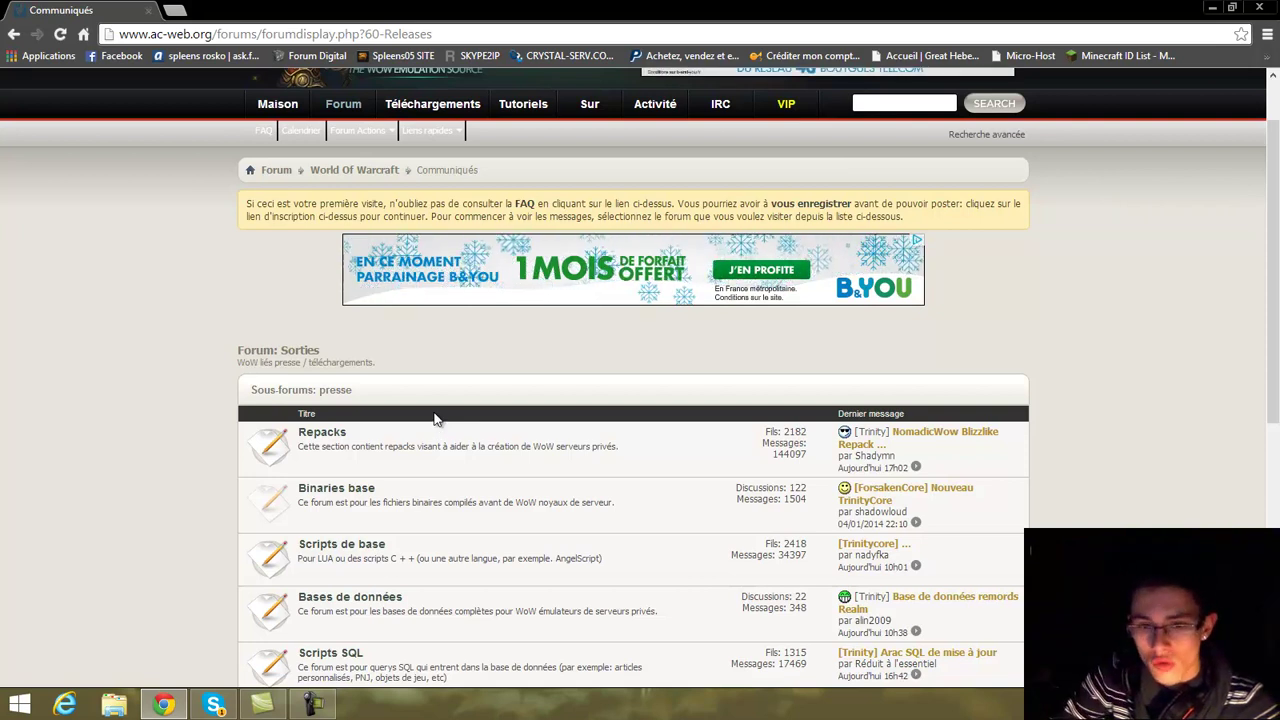
pyautogui.moveTo(318, 447); pyautogui.dragTo(350, 447)
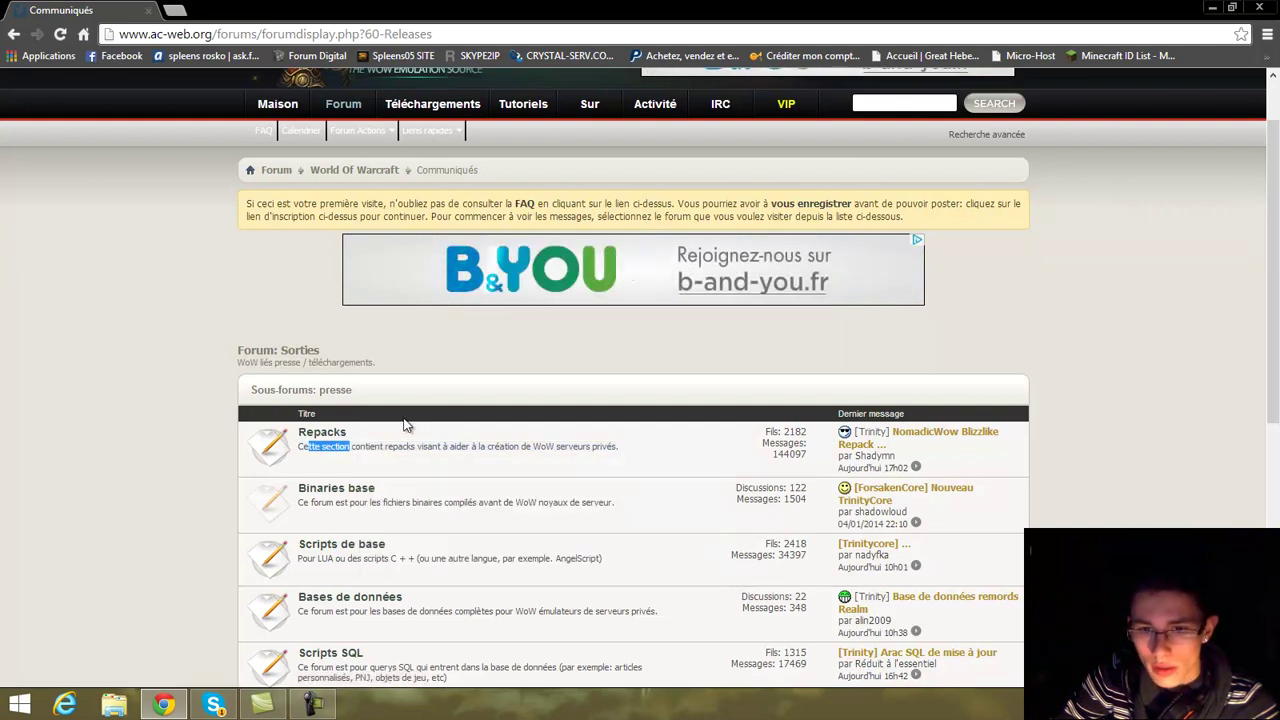
pyautogui.scroll(-2, 410, 425)
pyautogui.tripleClick(347, 366)
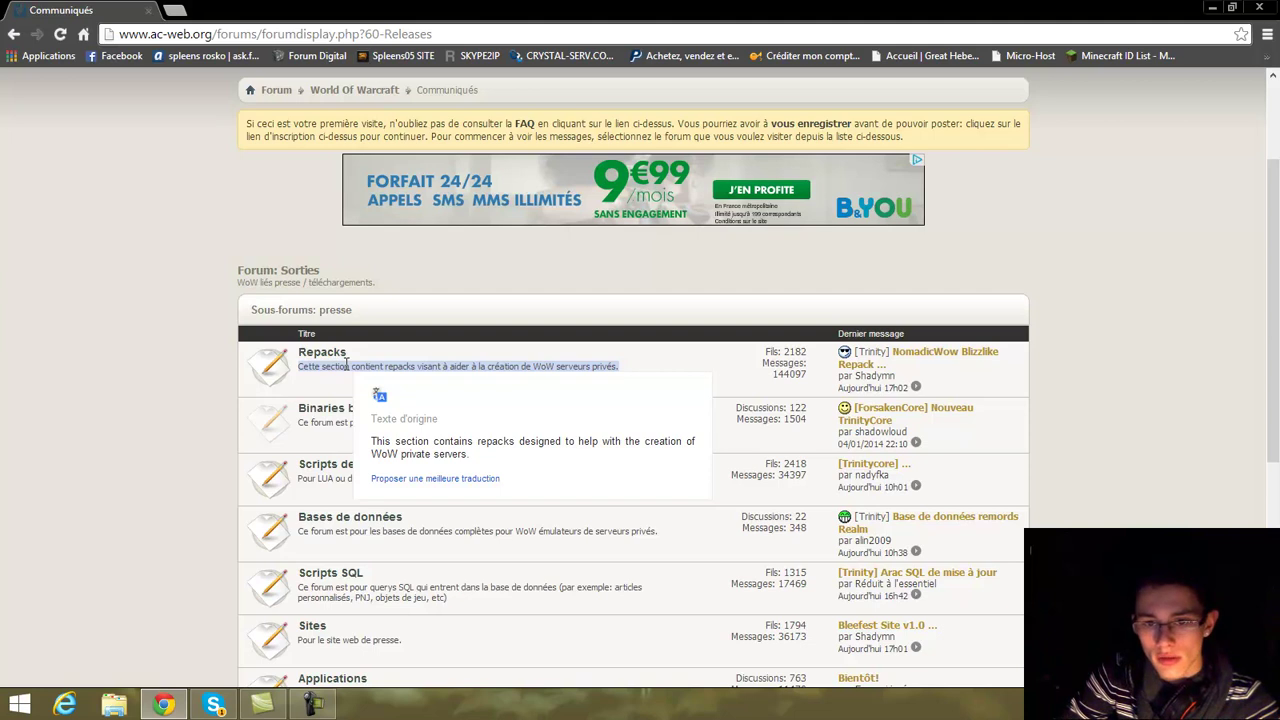
pyautogui.click(347, 365)
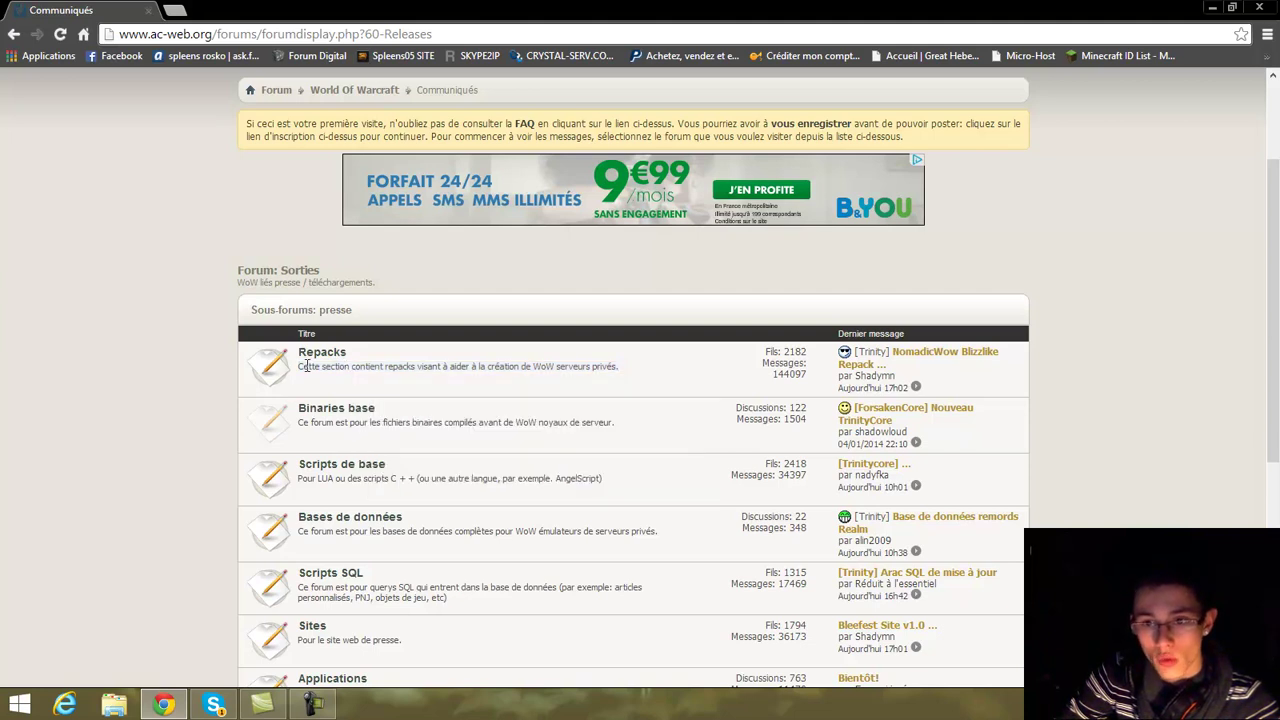
pyautogui.moveTo(298, 366); pyautogui.dragTo(622, 369)
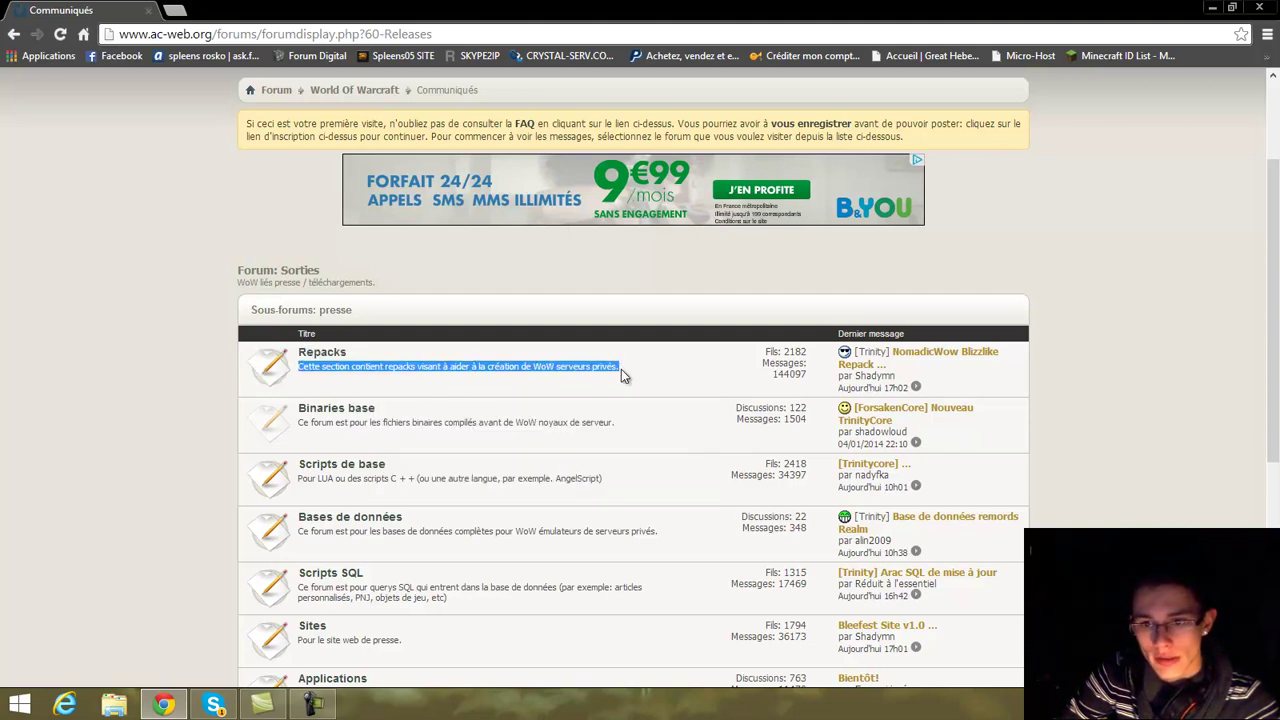
pyautogui.click(621, 369)
pyautogui.tripleClick(613, 372)
pyautogui.moveTo(617, 369); pyautogui.dragTo(533, 369)
pyautogui.moveTo(300, 370); pyautogui.dragTo(590, 366)
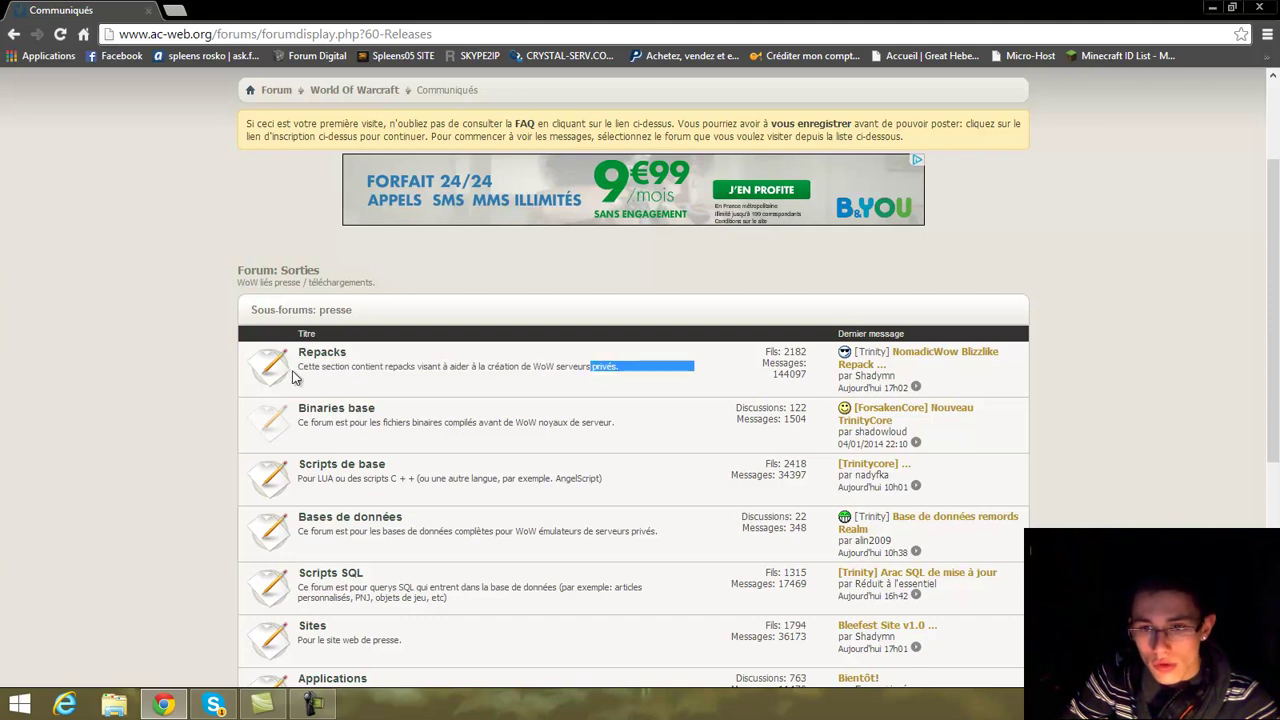
pyautogui.moveTo(298, 367); pyautogui.dragTo(622, 370)
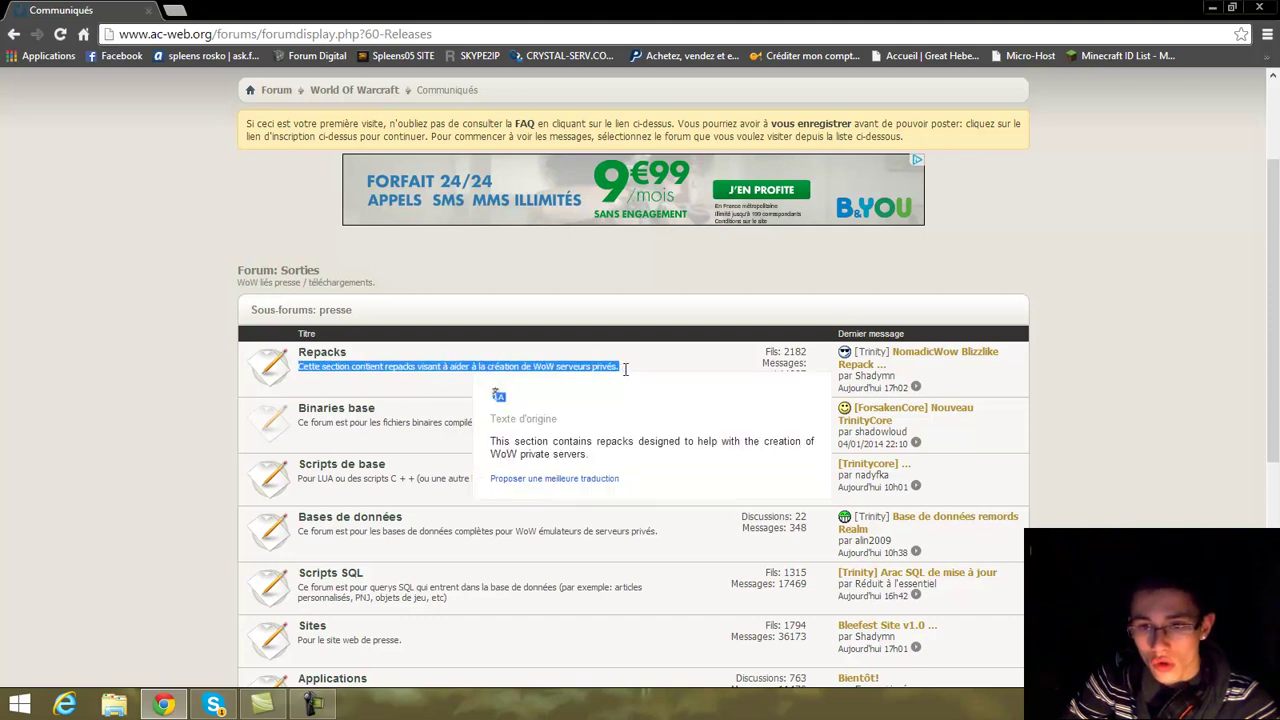
pyautogui.tripleClick(621, 368)
pyautogui.moveTo(503, 363); pyautogui.dragTo(478, 366)
pyautogui.moveTo(298, 366); pyautogui.dragTo(620, 370)
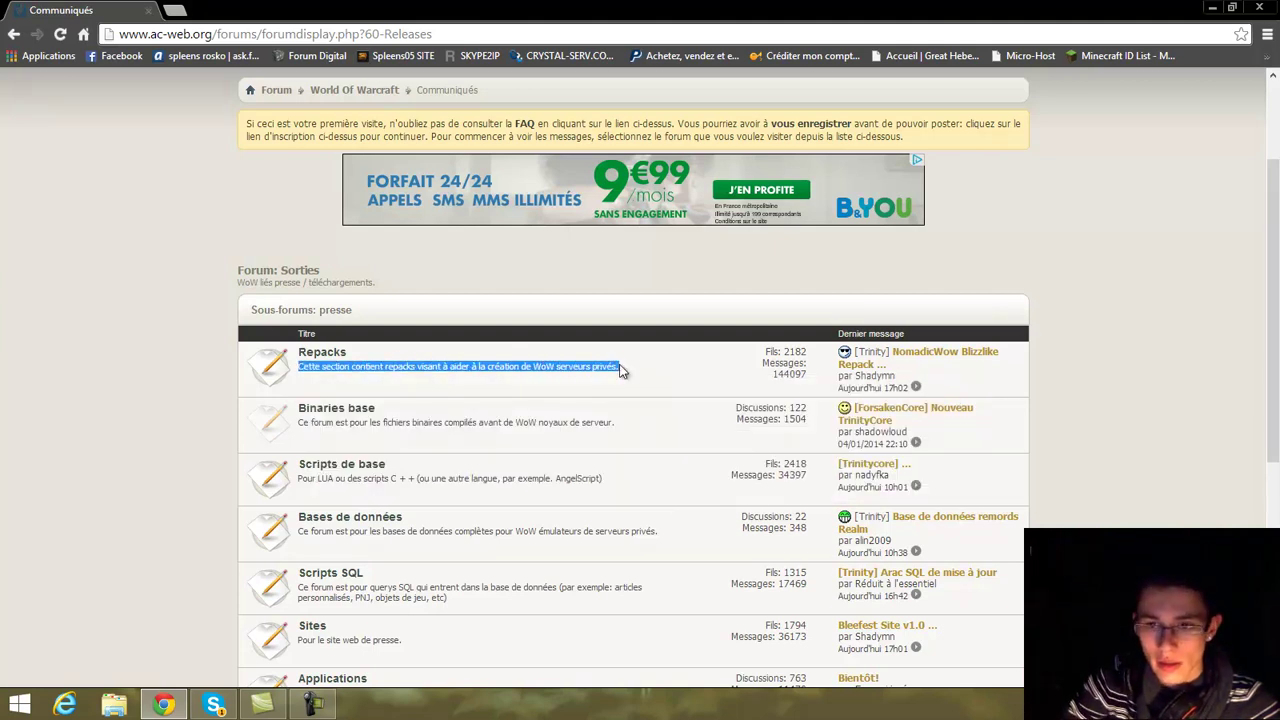
pyautogui.moveTo(621, 370); pyautogui.dragTo(614, 368)
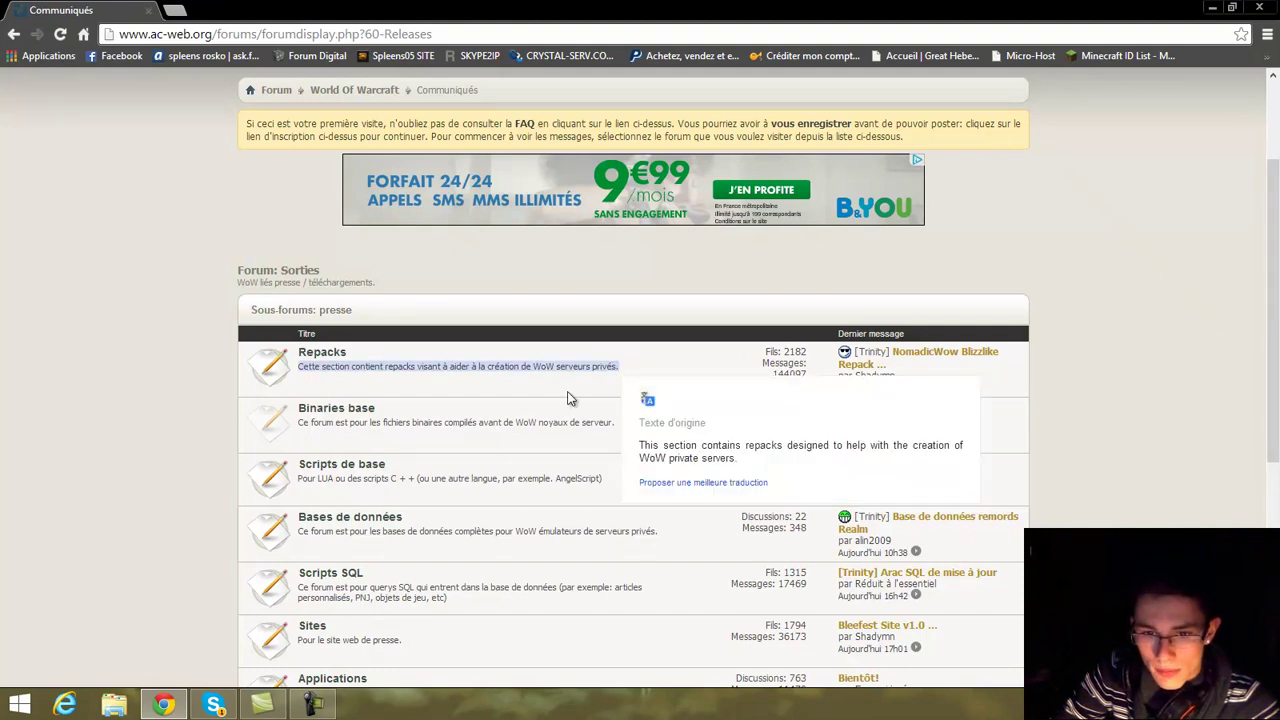
pyautogui.click(514, 407)
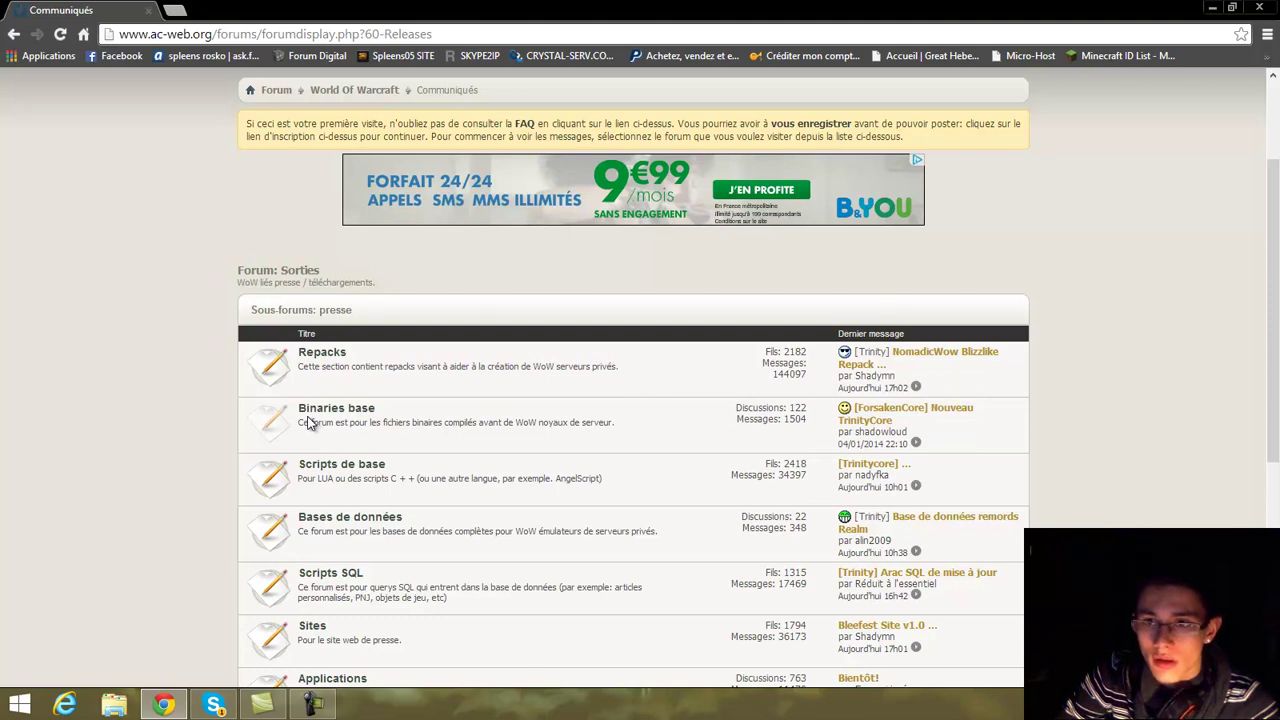
# Reload the Releases page in its original English and decline the offer to translate it.
pyautogui.scroll(2, 310, 418)
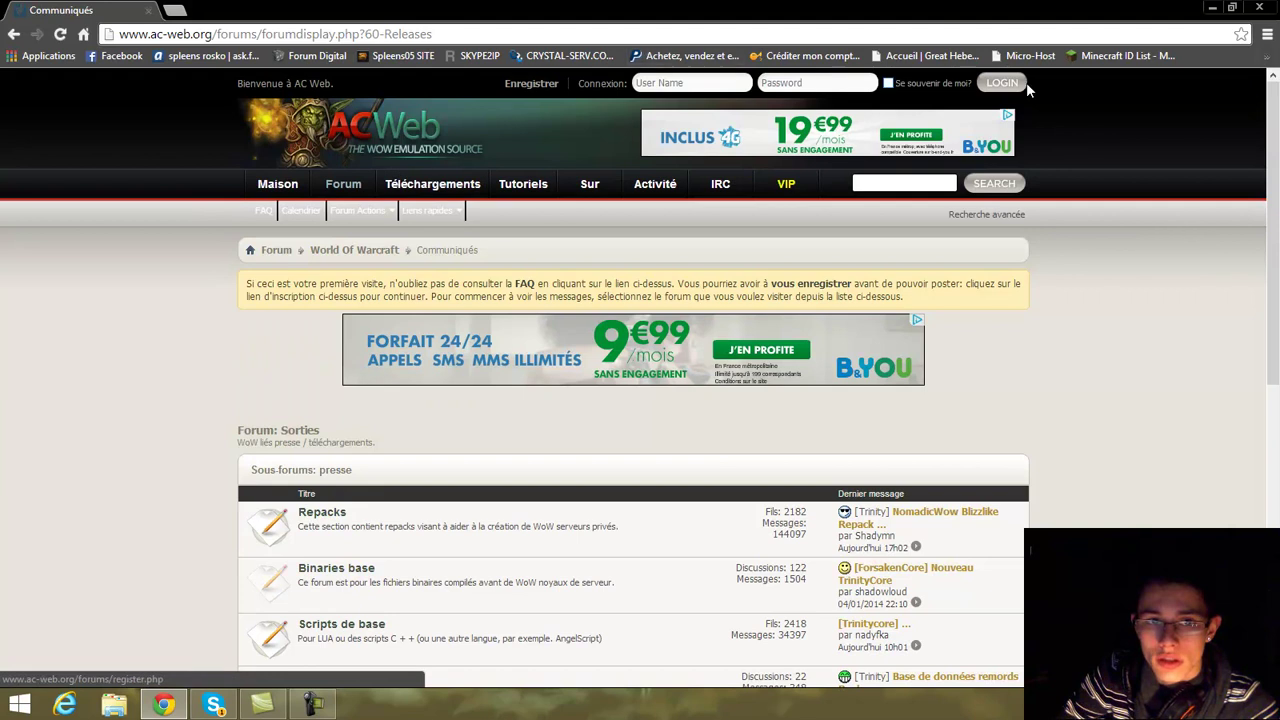
pyautogui.click(82, 34)
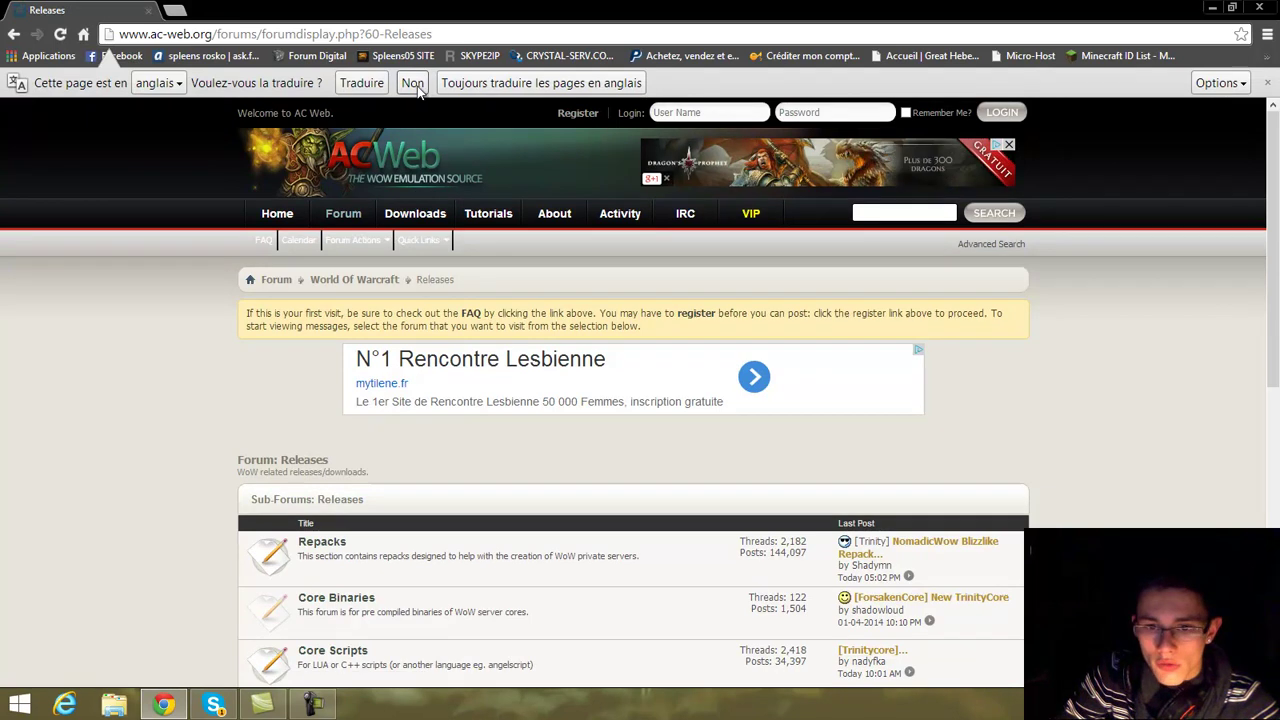
pyautogui.click(413, 83)
# Read the English description of the Core Binaries sub-forum.
pyautogui.scroll(-2, 370, 330)
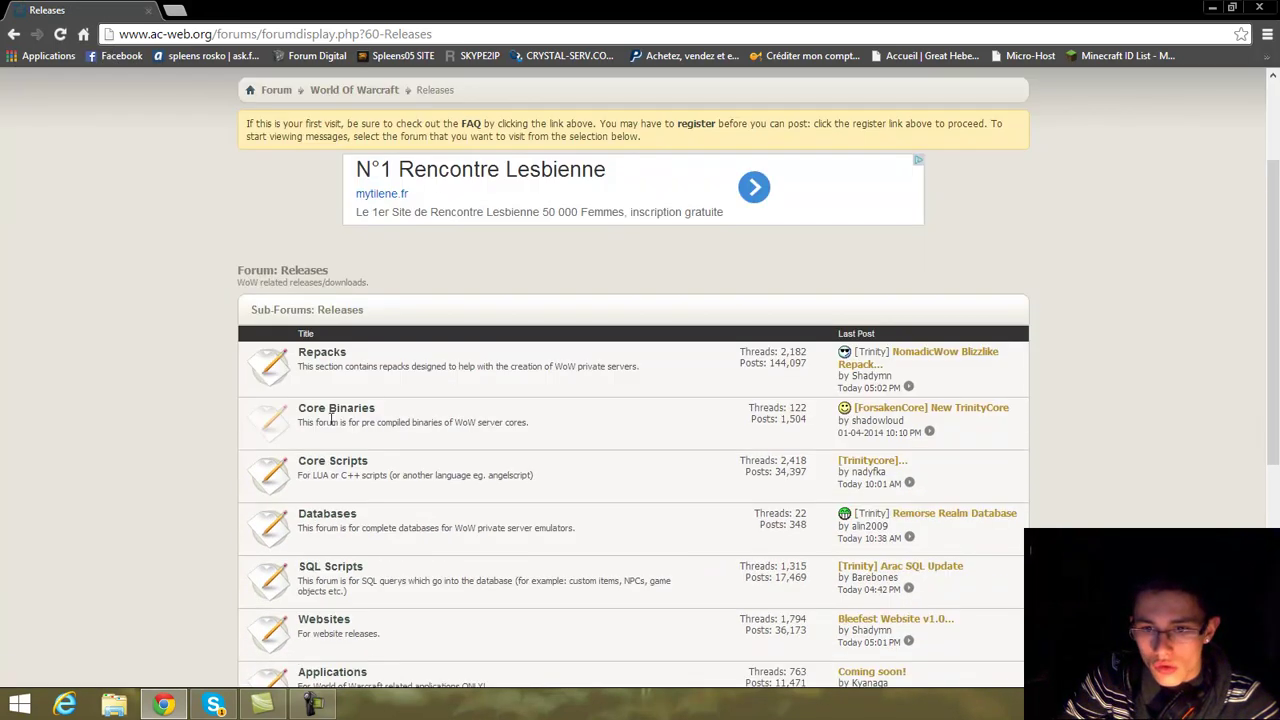
pyautogui.moveTo(300, 422); pyautogui.dragTo(500, 423)
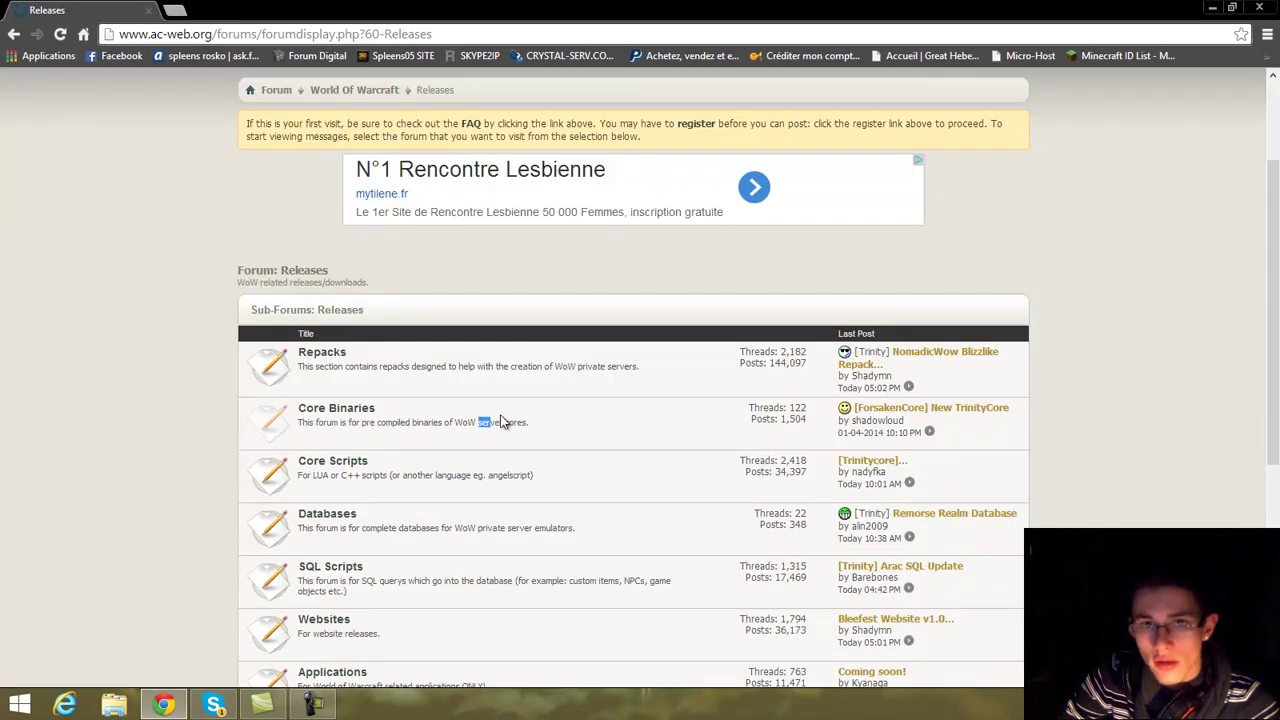
pyautogui.click(514, 422)
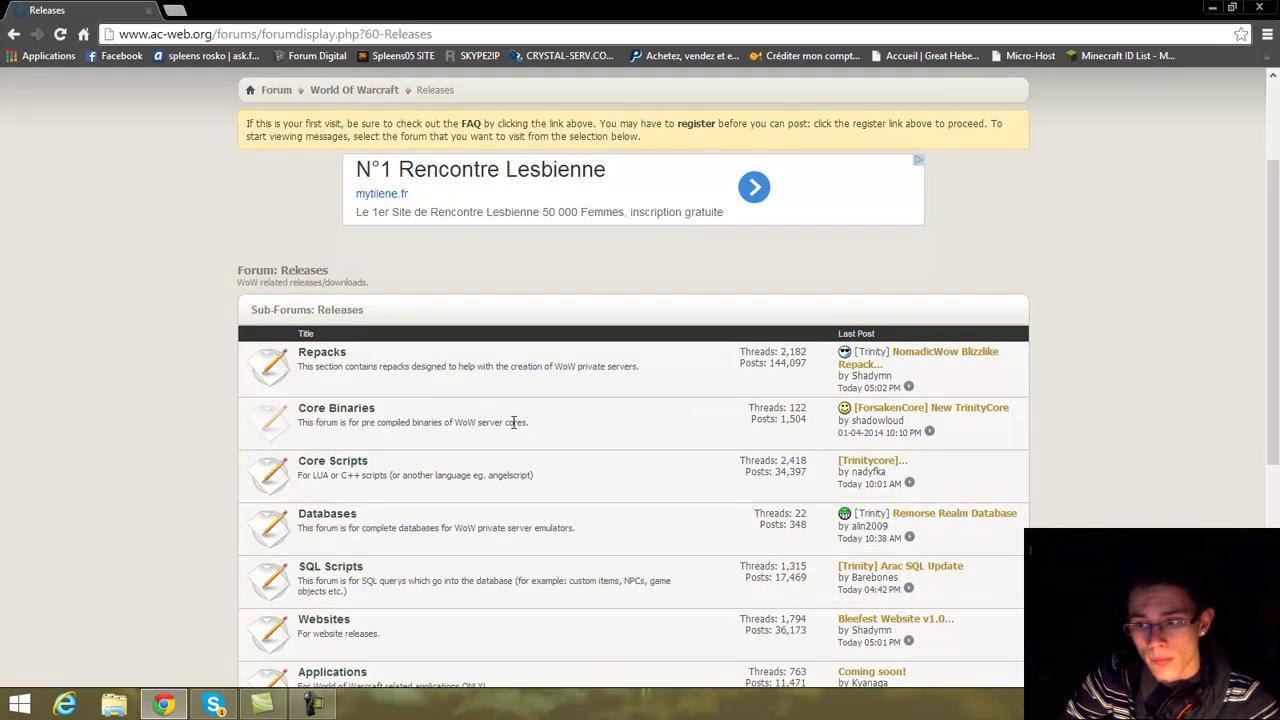
pyautogui.click(312, 705)
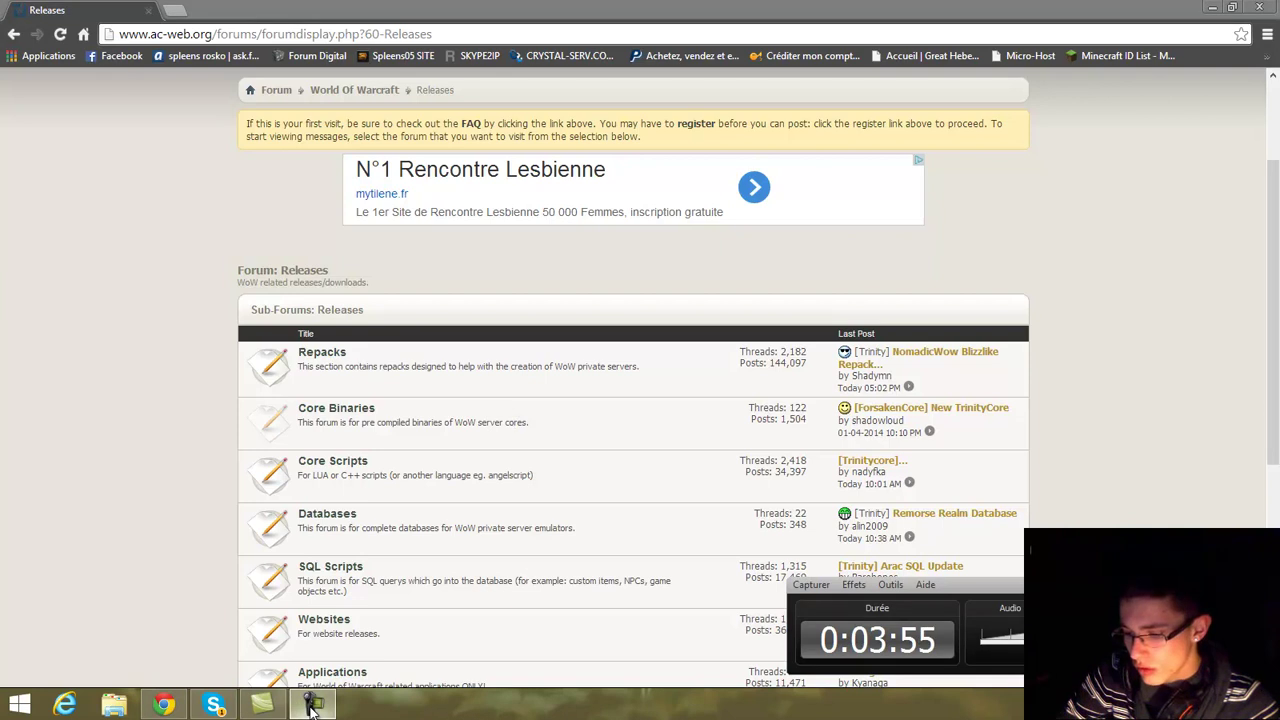
pyautogui.click(313, 706)
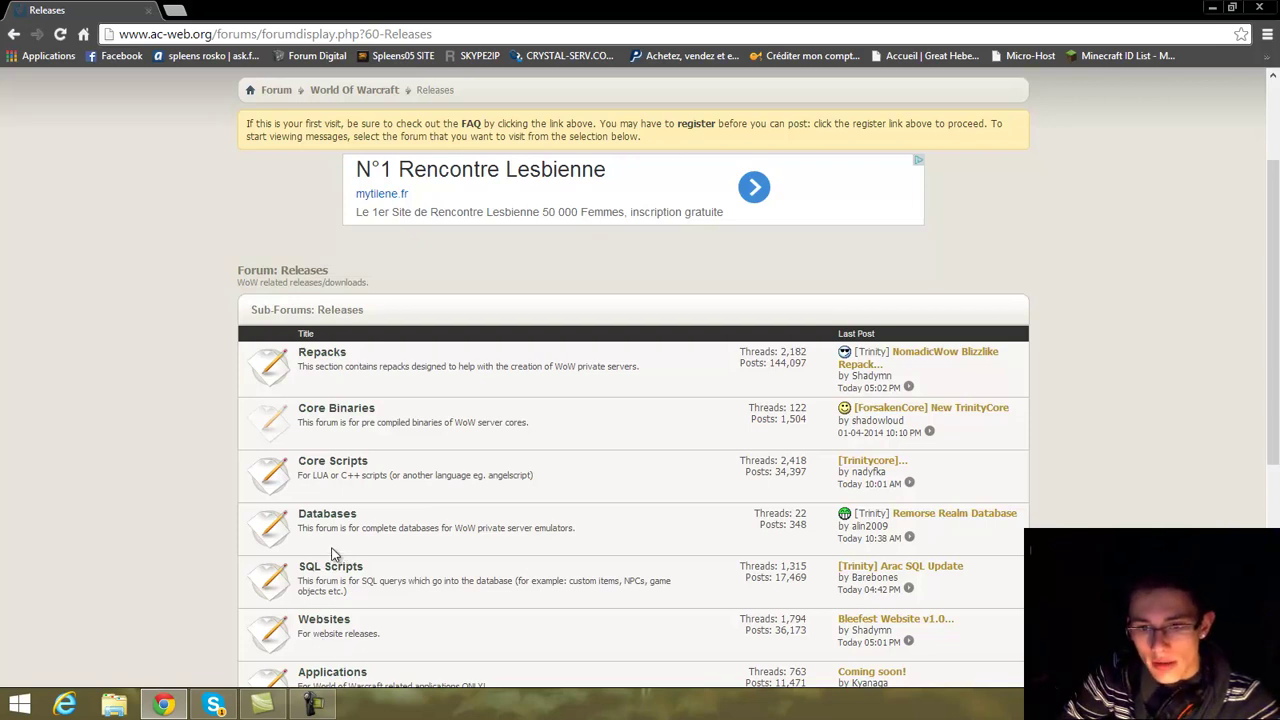
# Read the descriptions of the Databases, SQL Scripts and Websites sub-forums in the Releases list.
pyautogui.moveTo(309, 527); pyautogui.dragTo(531, 527)
pyautogui.click(505, 527)
pyautogui.click(553, 522)
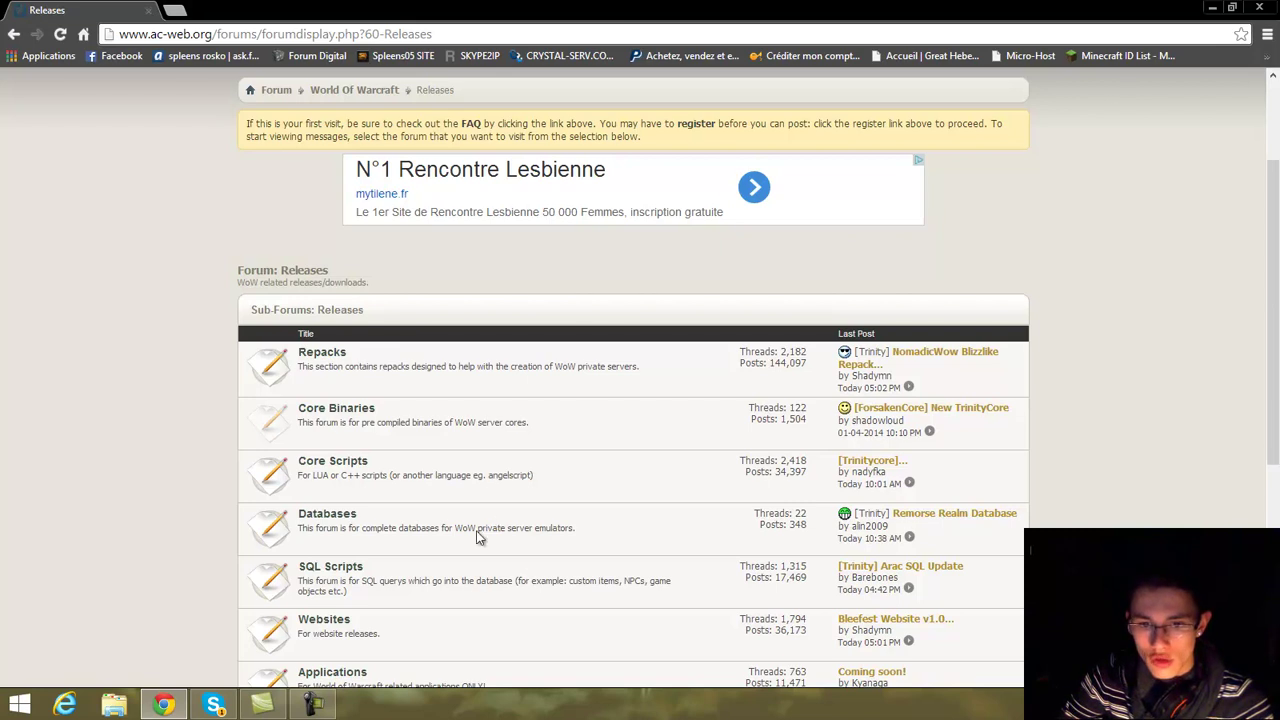
pyautogui.moveTo(349, 583); pyautogui.dragTo(430, 580)
pyautogui.moveTo(563, 580)
pyautogui.mouseDown()
pyautogui.moveTo(346, 592)
pyautogui.moveTo(350, 580)
pyautogui.moveTo(549, 585)
pyautogui.mouseUp()
pyautogui.moveTo(657, 581); pyautogui.dragTo(623, 581)
pyautogui.moveTo(347, 592); pyautogui.dragTo(352, 553)
pyautogui.scroll(-1, 448, 577)
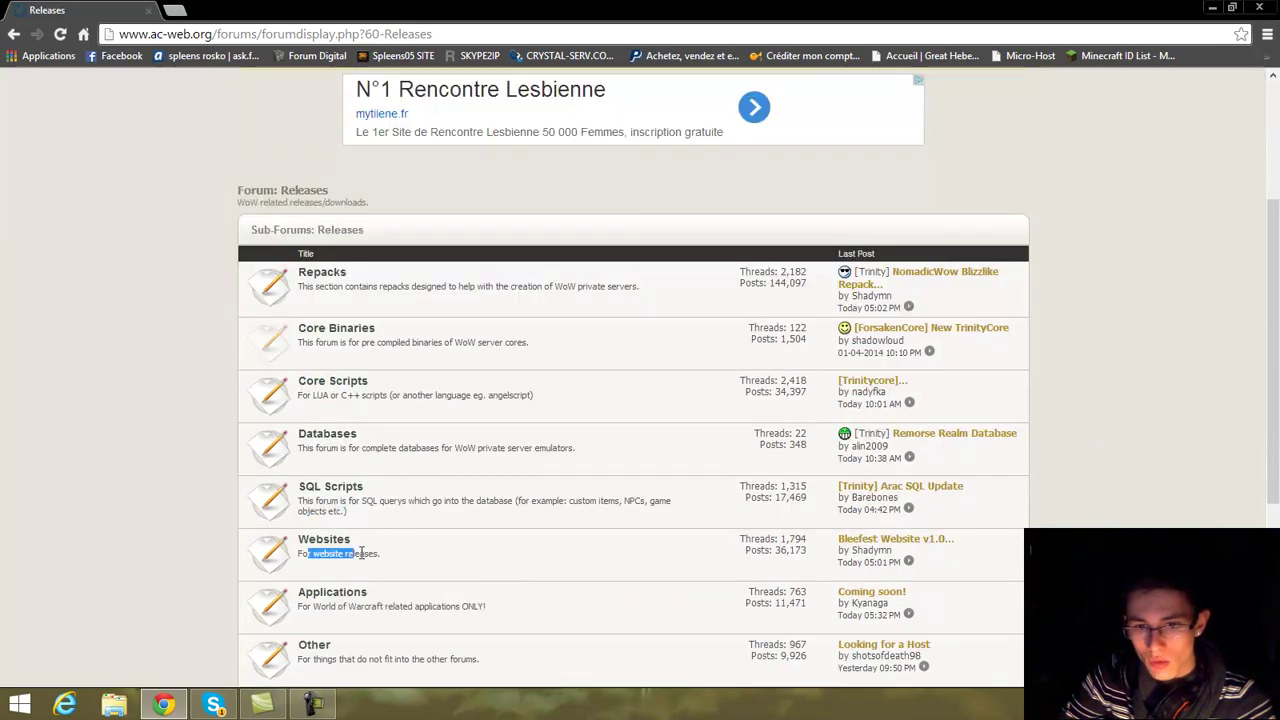
pyautogui.scroll(-1, 400, 540)
pyautogui.click(333, 477)
pyautogui.moveTo(299, 474); pyautogui.dragTo(381, 471)
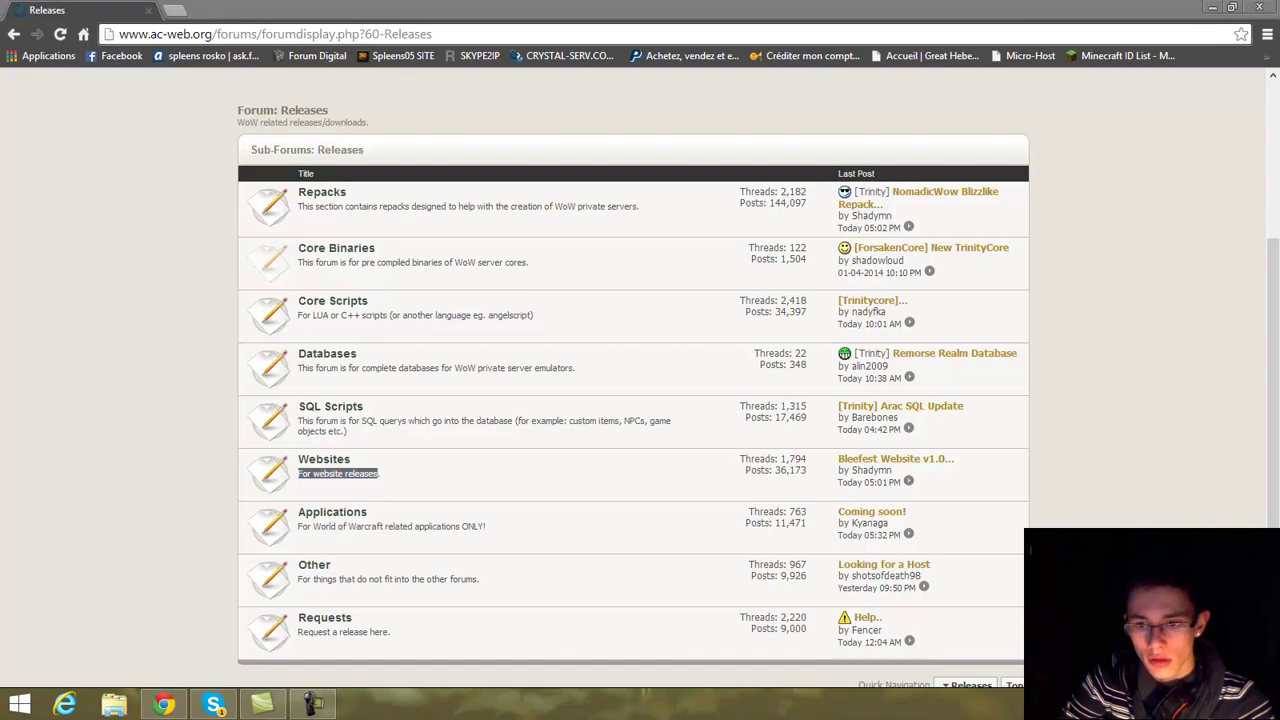
# Switch to Skype, view the two recent conversations and close its window to return to the forum page.
pyautogui.click(213, 705)
pyautogui.click(108, 203)
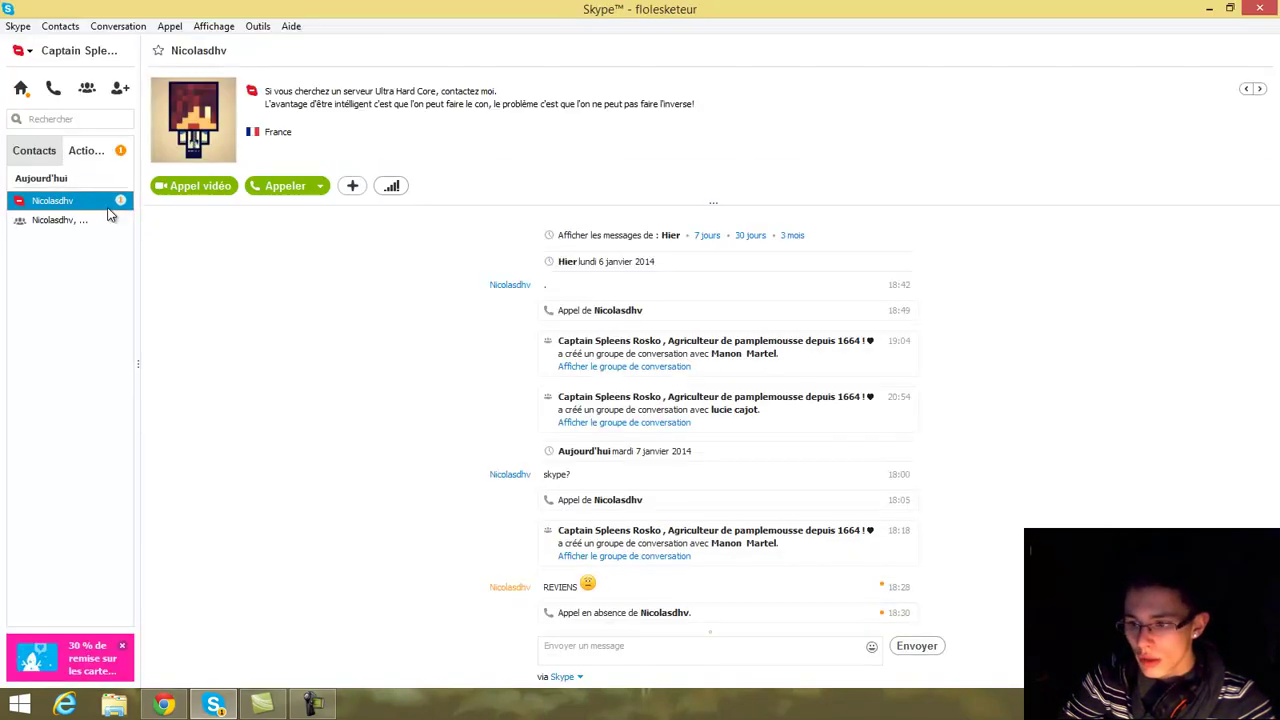
pyautogui.click(108, 220)
pyautogui.click(1259, 8)
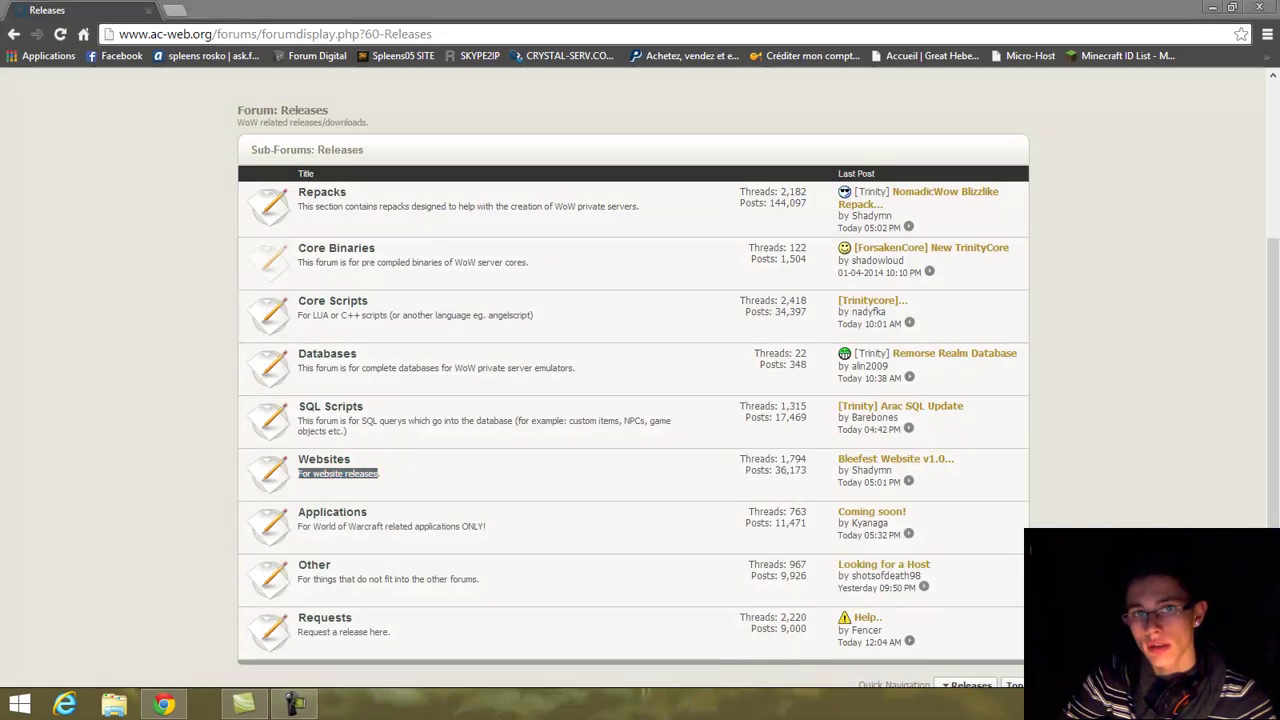
# Read the descriptions of the Applications, Other and Requests sub-forums in the Releases list.
pyautogui.click(1101, 482)
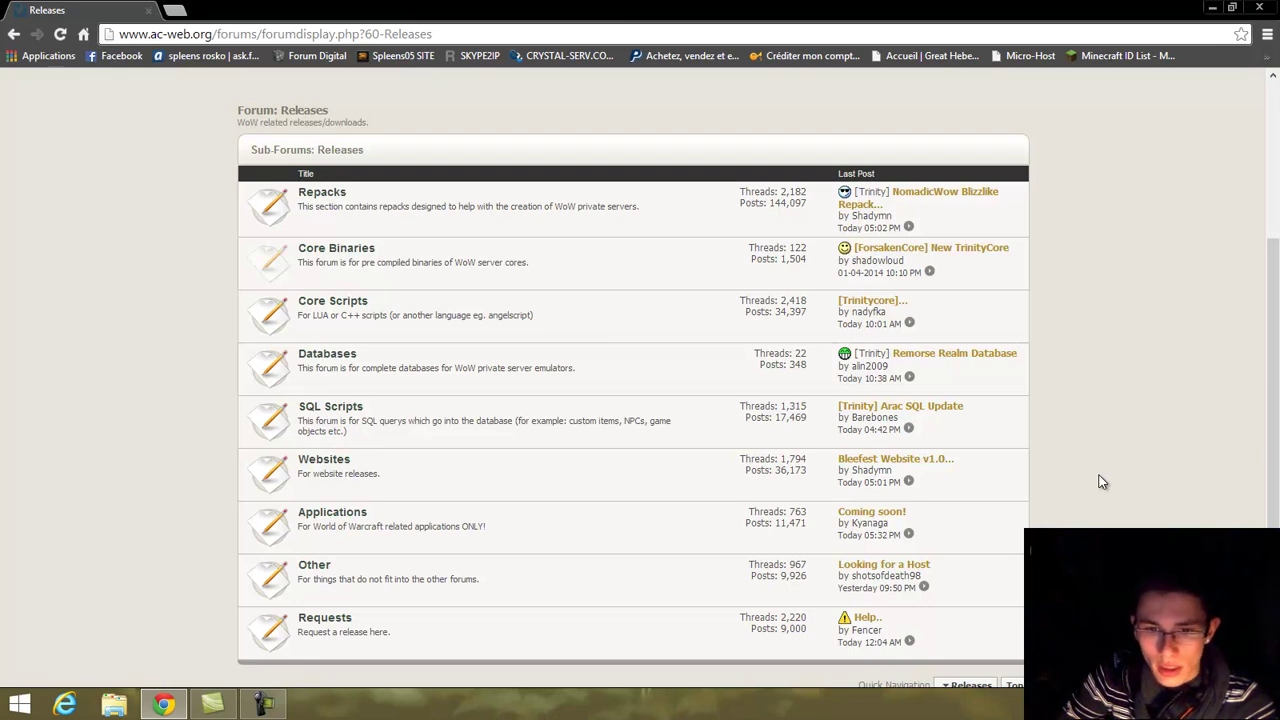
pyautogui.doubleClick(375, 474)
pyautogui.moveTo(311, 526); pyautogui.dragTo(517, 517)
pyautogui.moveTo(330, 527); pyautogui.dragTo(413, 526)
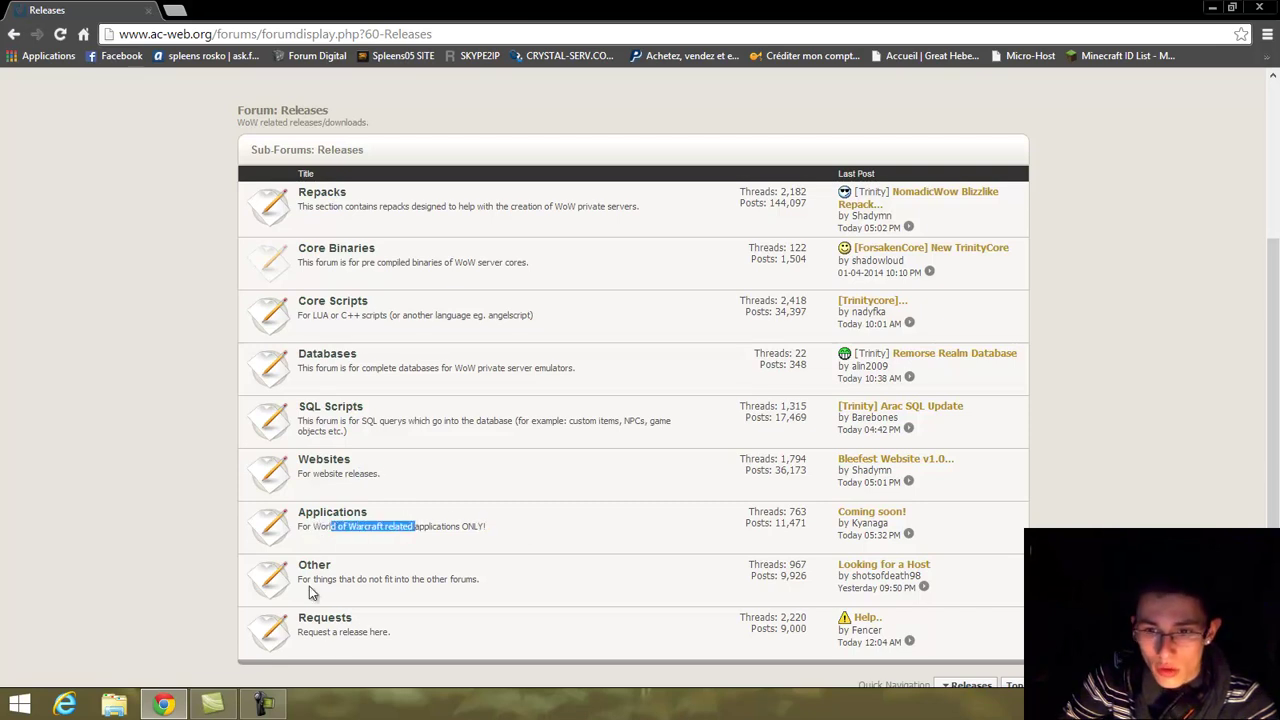
pyautogui.moveTo(313, 580); pyautogui.dragTo(350, 580)
pyautogui.moveTo(303, 631); pyautogui.dragTo(368, 627)
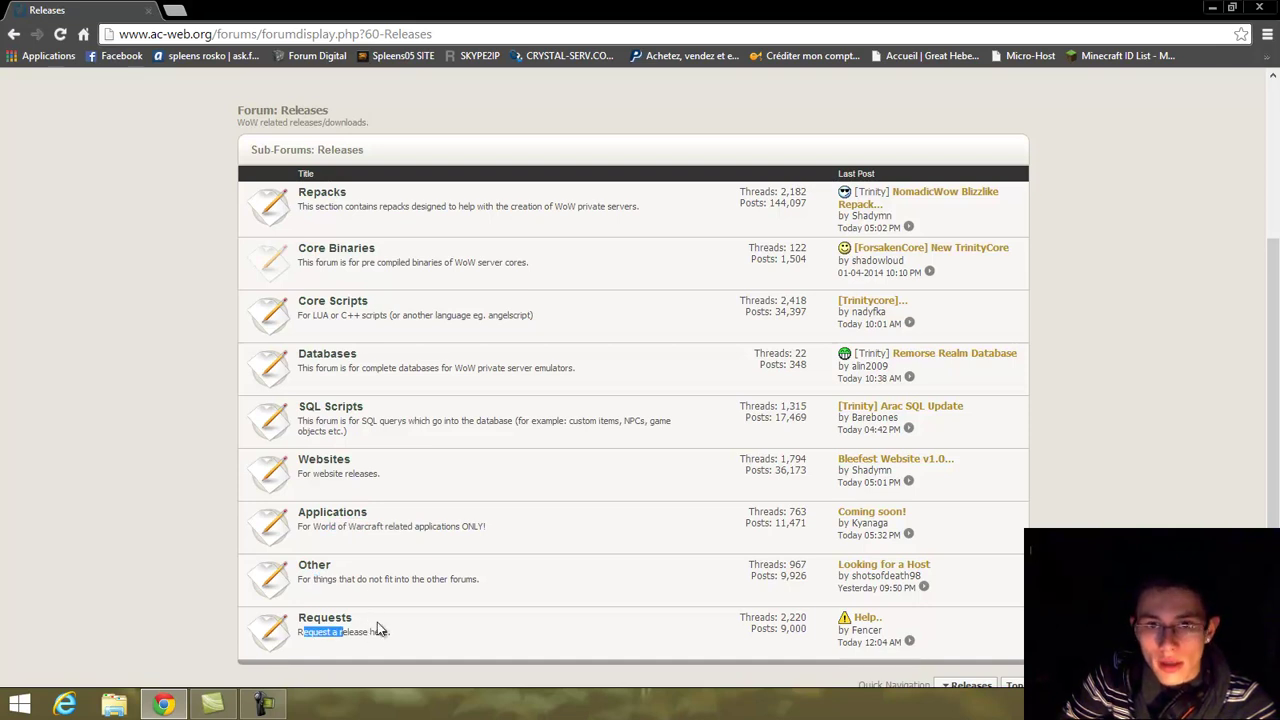
# Open the Repacks sub-forum and look through the first threads in its list.
pyautogui.scroll(-1, 575, 606)
pyautogui.click(324, 116)
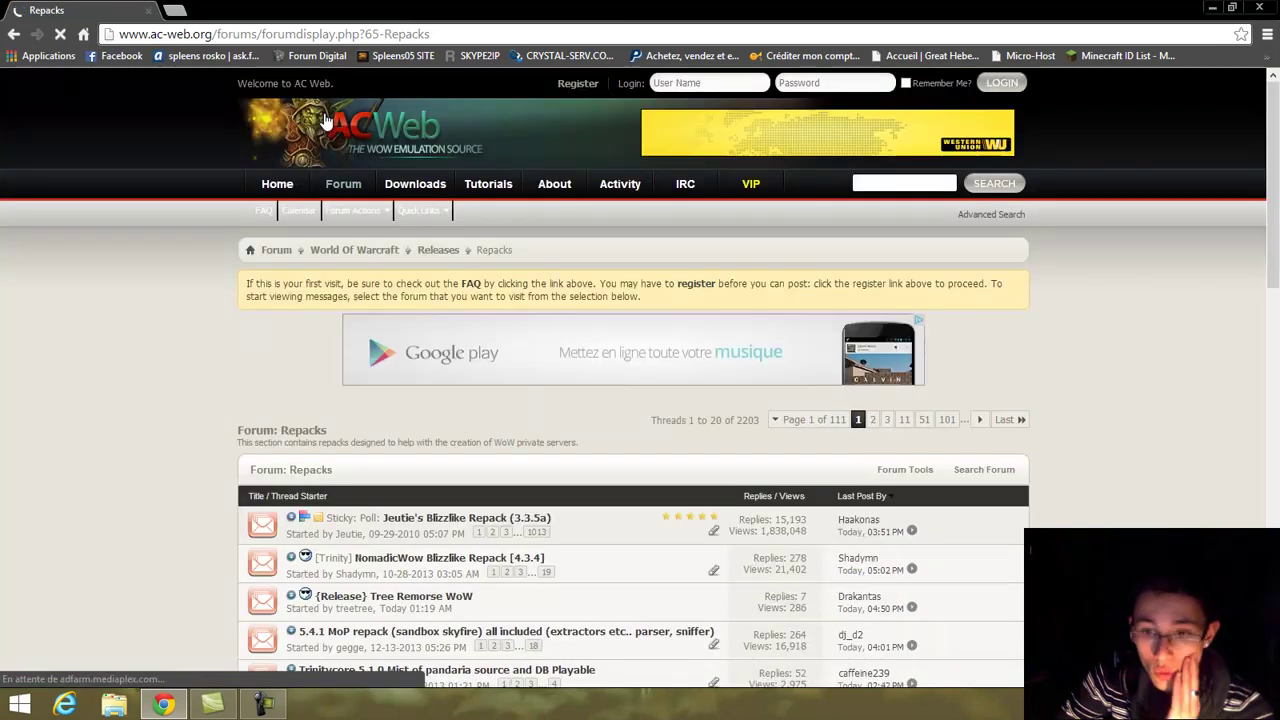
pyautogui.scroll(-3, 161, 430)
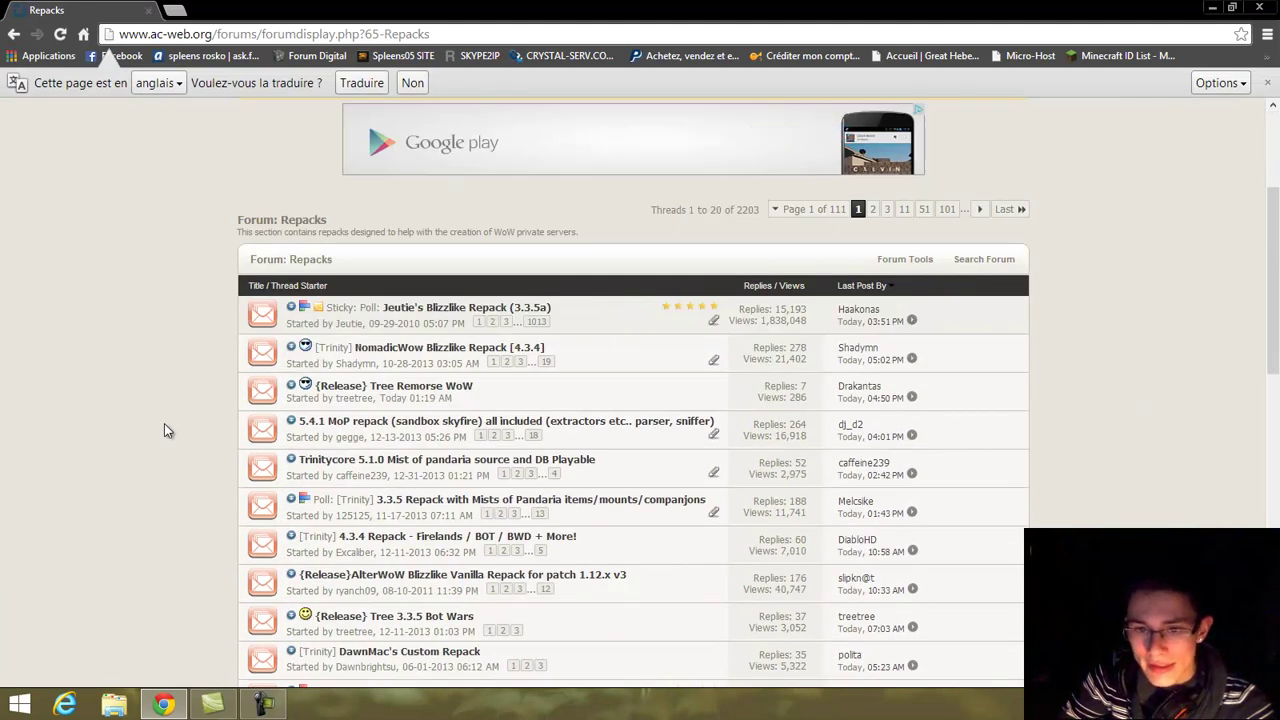
pyautogui.scroll(-1, 165, 425)
pyautogui.scroll(-1, 166, 430)
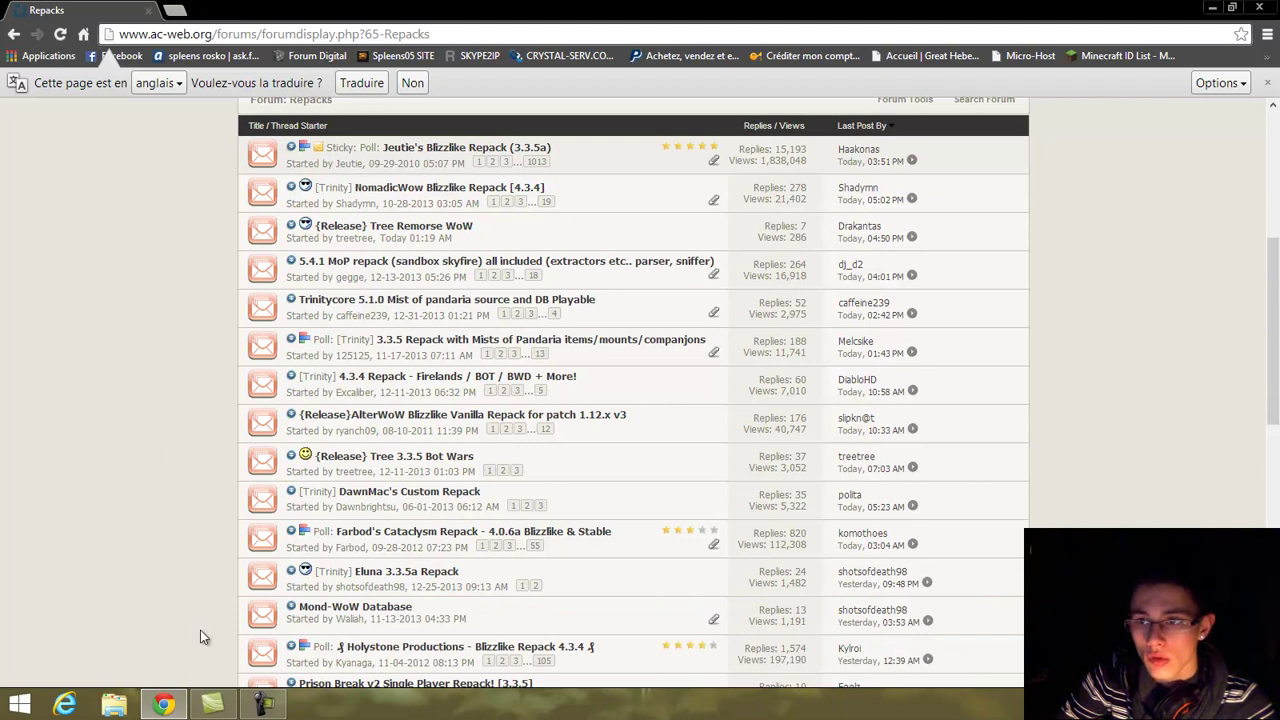
# Open a blank browser tab, then return to the Repacks page and look over its full thread list and page links.
pyautogui.click(174, 10)
pyautogui.click(135, 6)
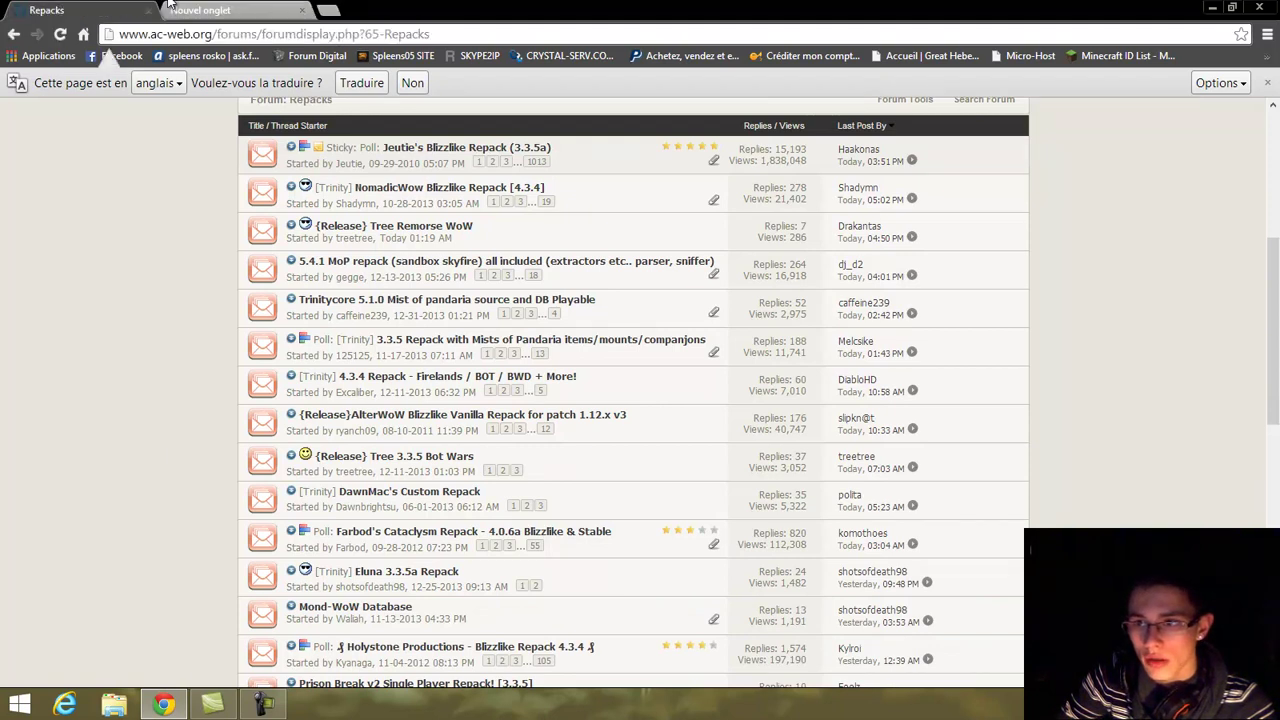
pyautogui.scroll(2, 476, 209)
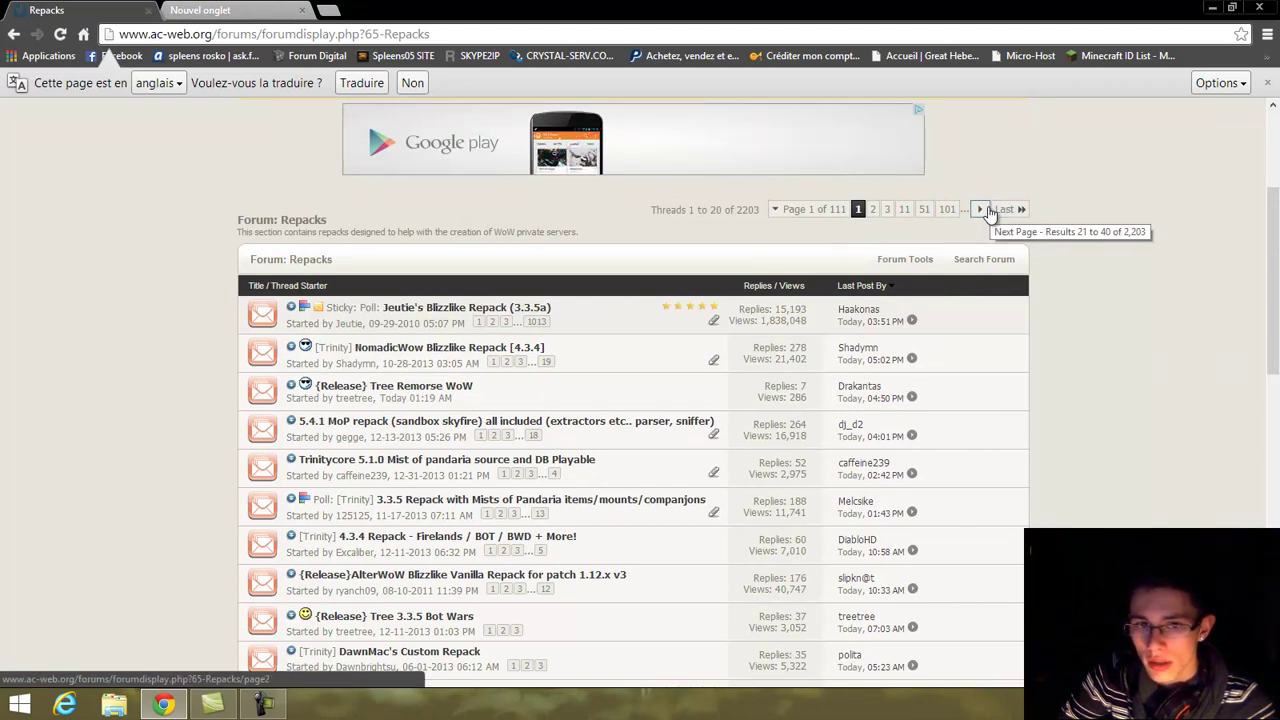
pyautogui.scroll(-5, 882, 330)
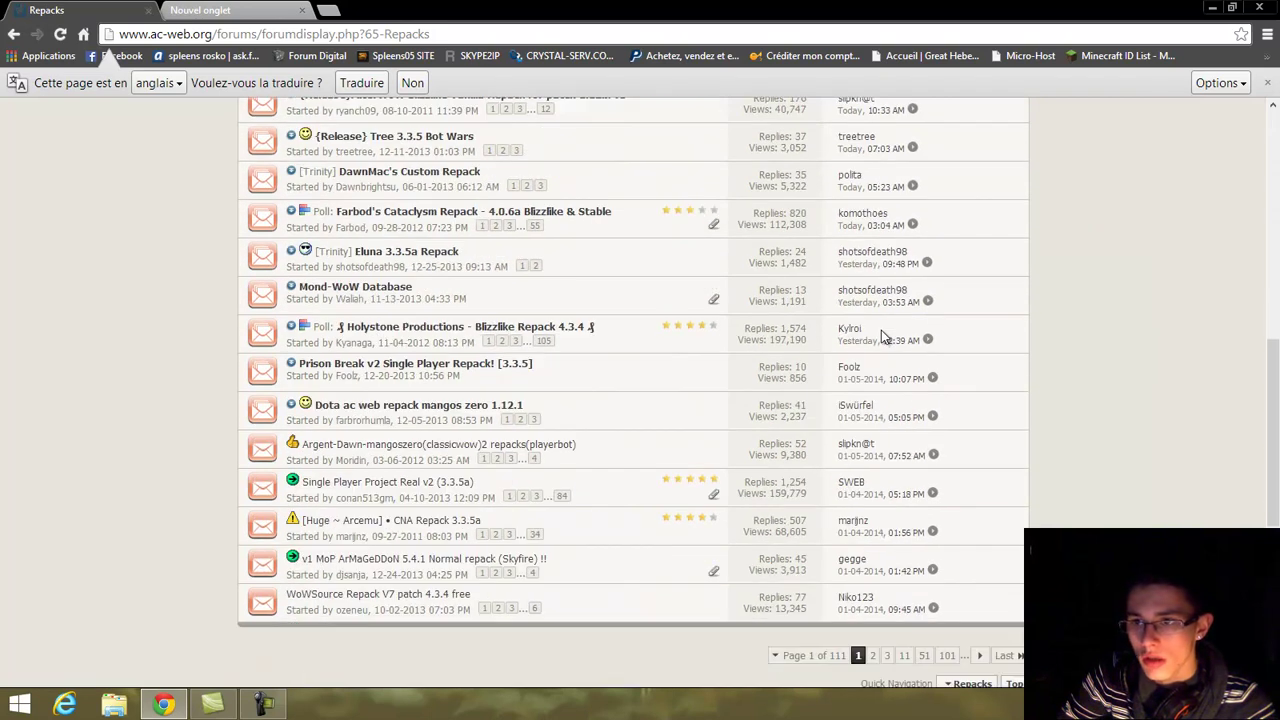
pyautogui.scroll(4, 881, 330)
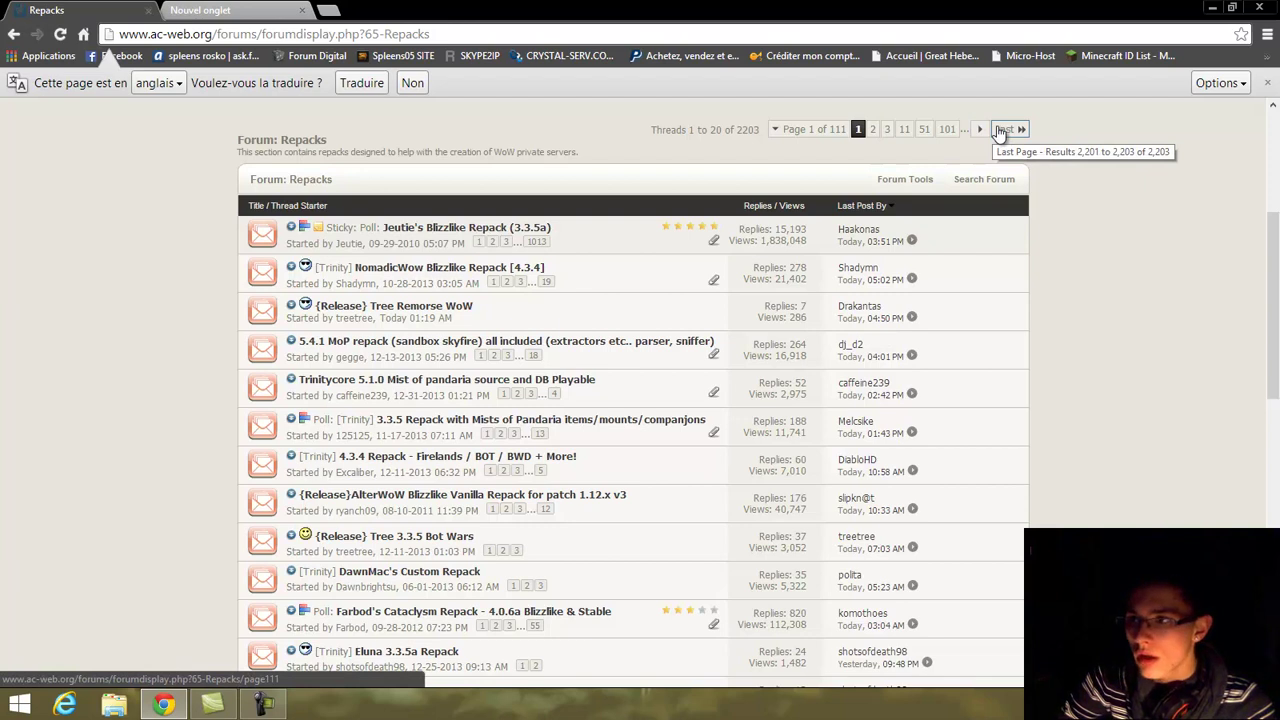
# Open the bookmarked "serveur 335" thread in the blank browser tab.
pyautogui.hotkey('ctrl', 'Tab')
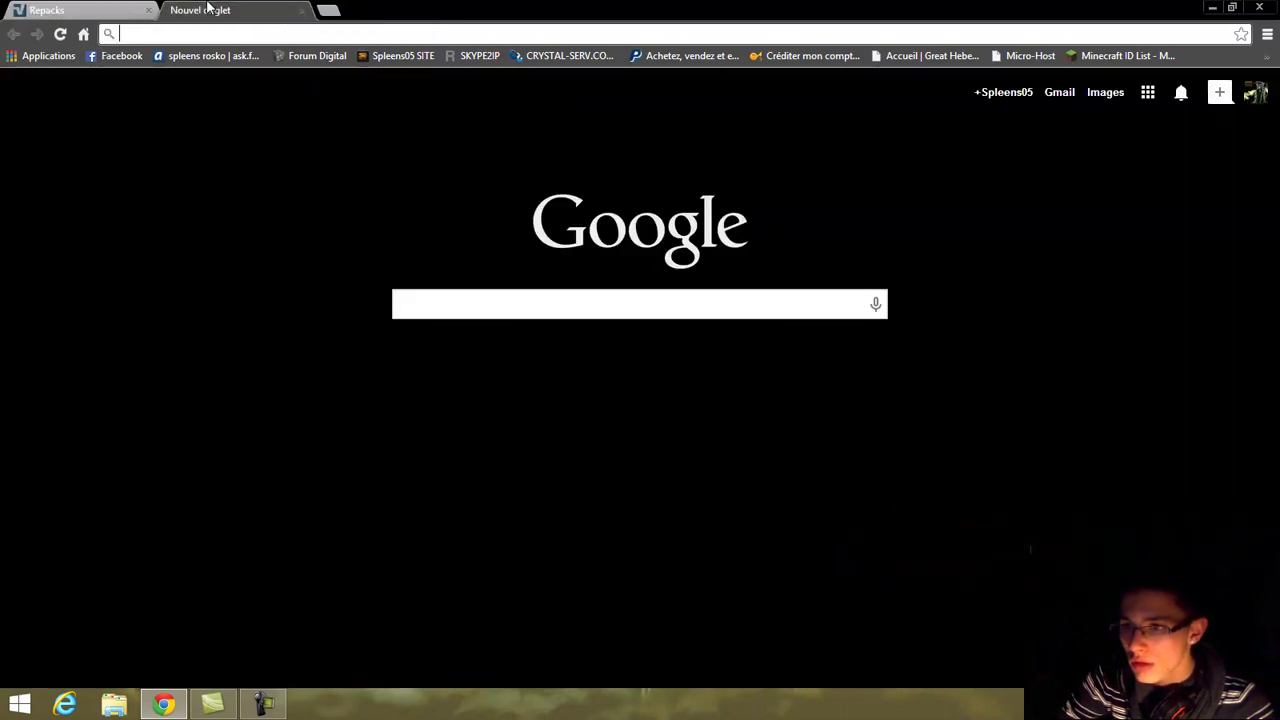
pyautogui.click(1266, 57)
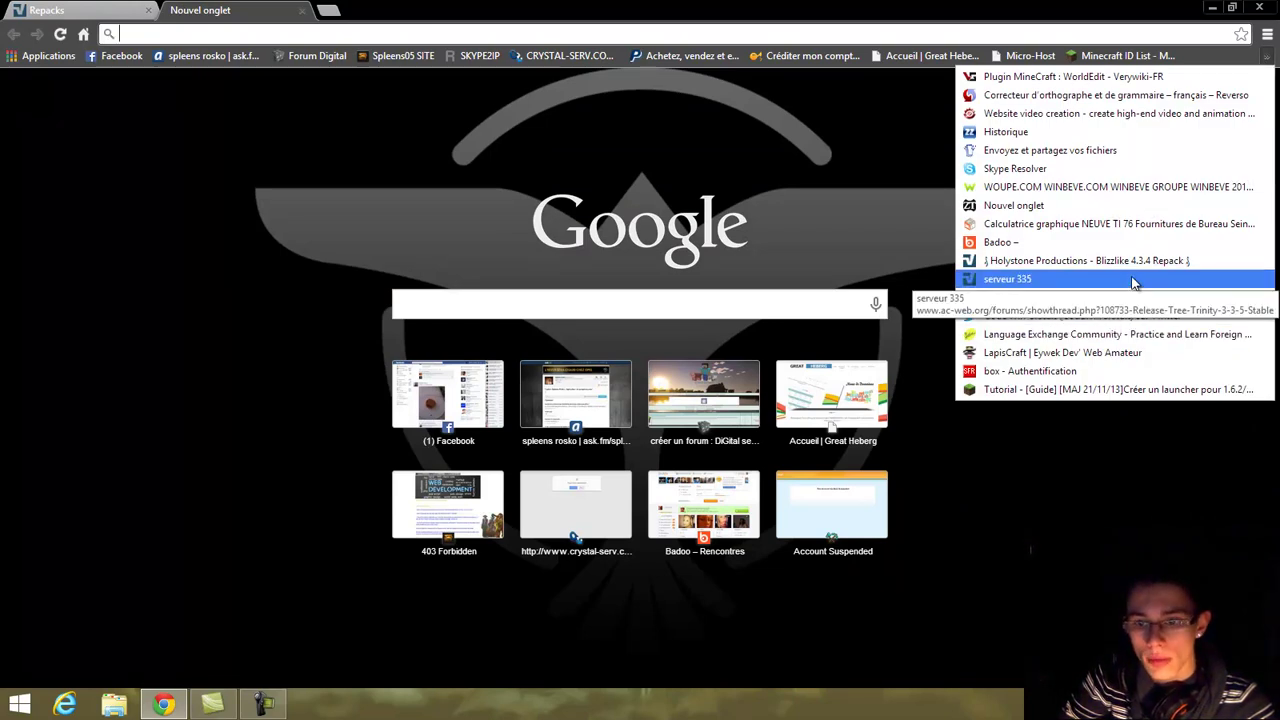
pyautogui.click(1007, 279)
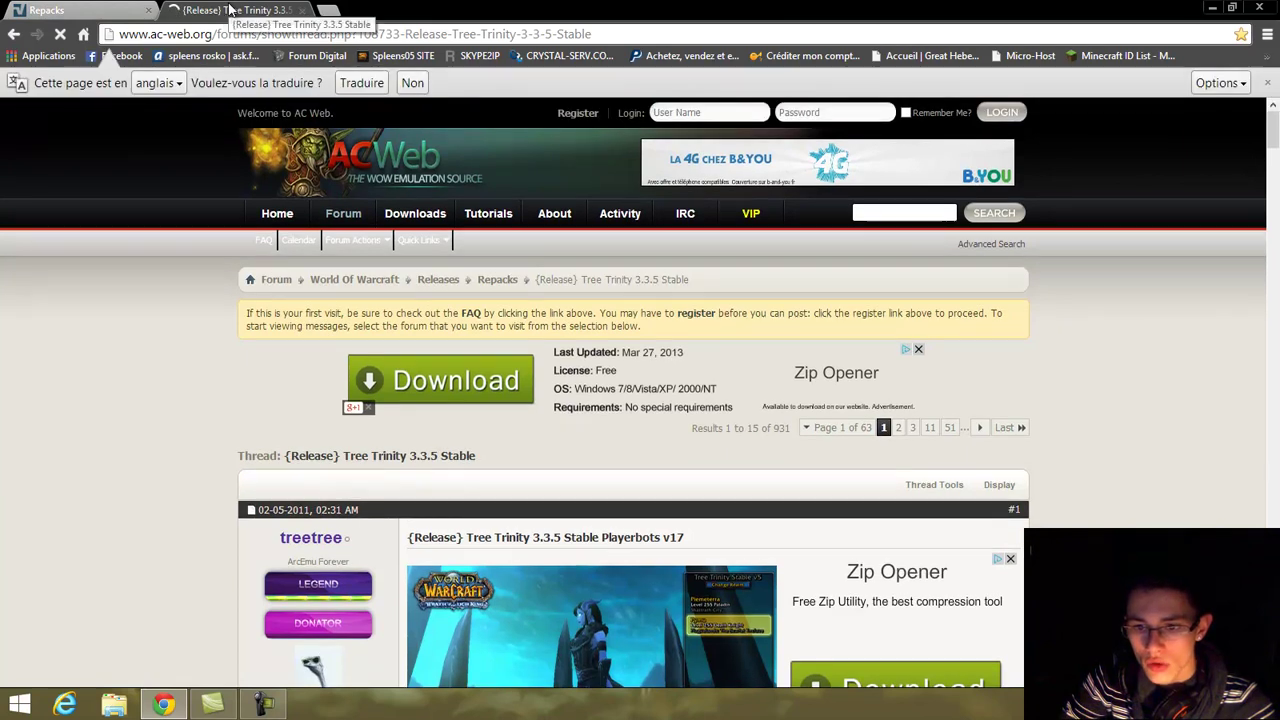
# Skim the first post of the Tree Trinity 3.3.5 Stable thread and return to its beginning.
pyautogui.scroll(-1, 348, 238)
pyautogui.scroll(-4, 348, 238)
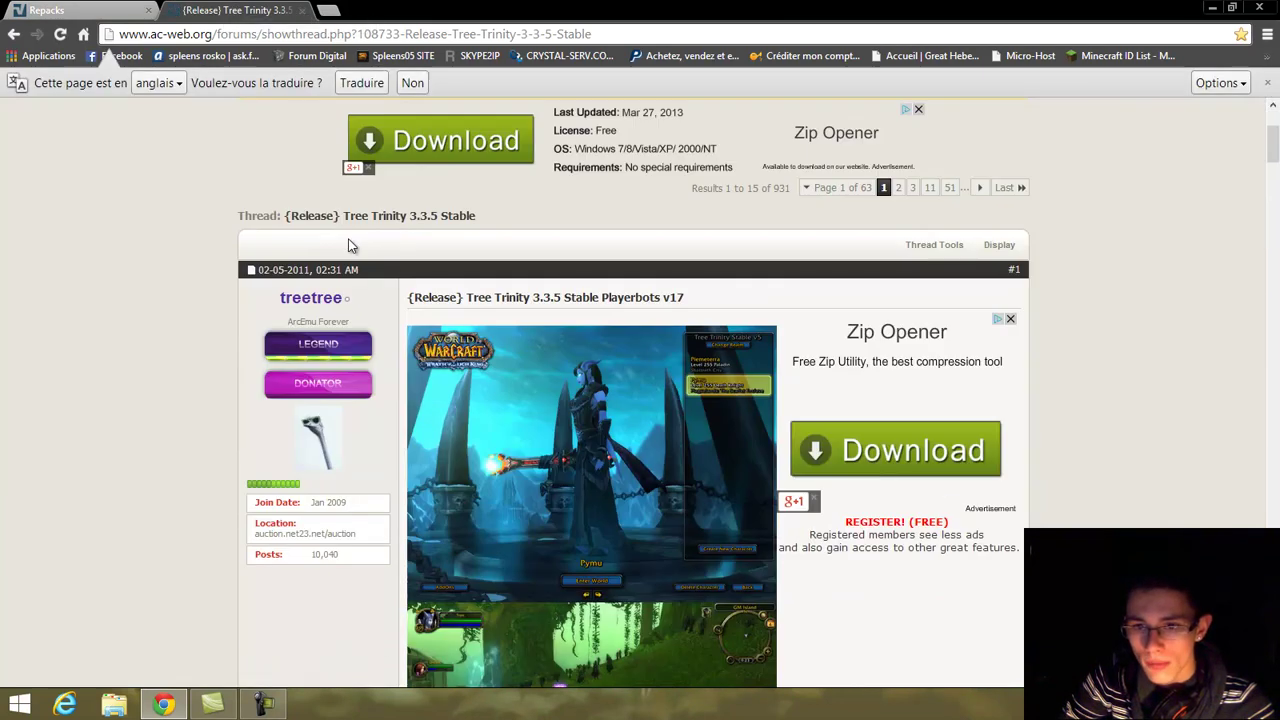
pyautogui.scroll(-10, 348, 238)
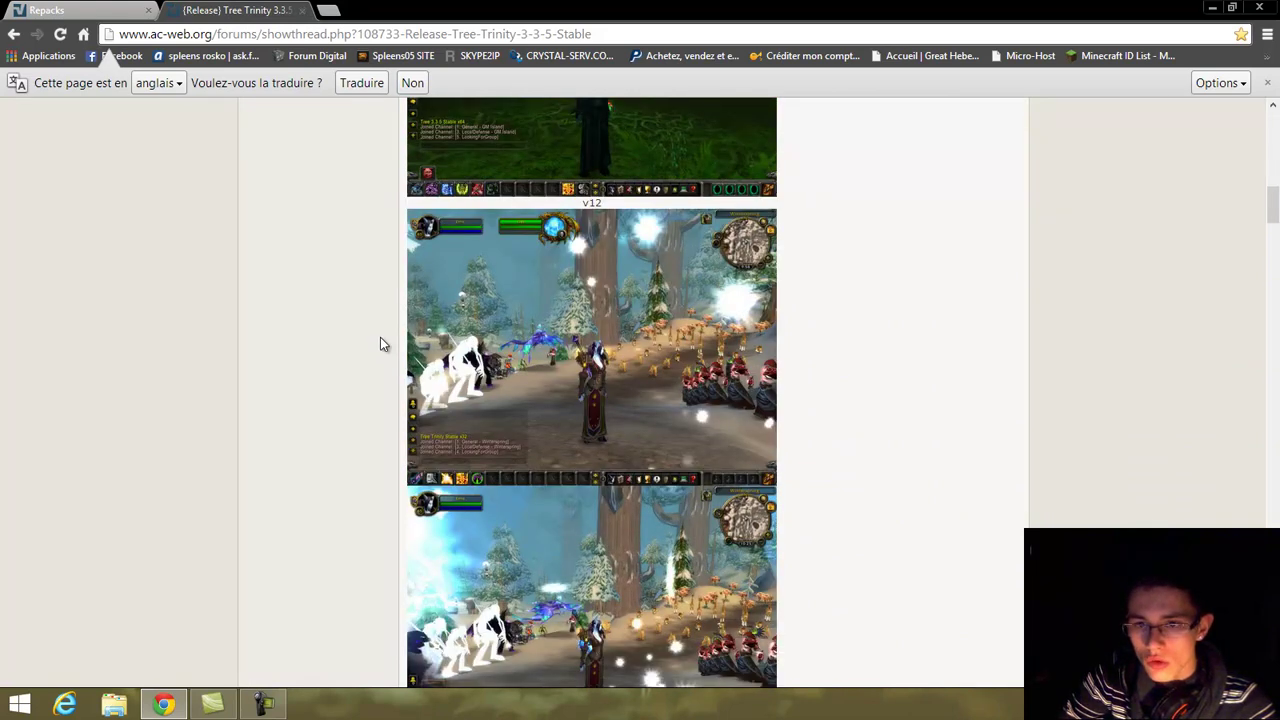
pyautogui.scroll(-9, 380, 344)
pyautogui.scroll(-4, 370, 380)
pyautogui.scroll(8, 371, 408)
pyautogui.scroll(15, 410, 325)
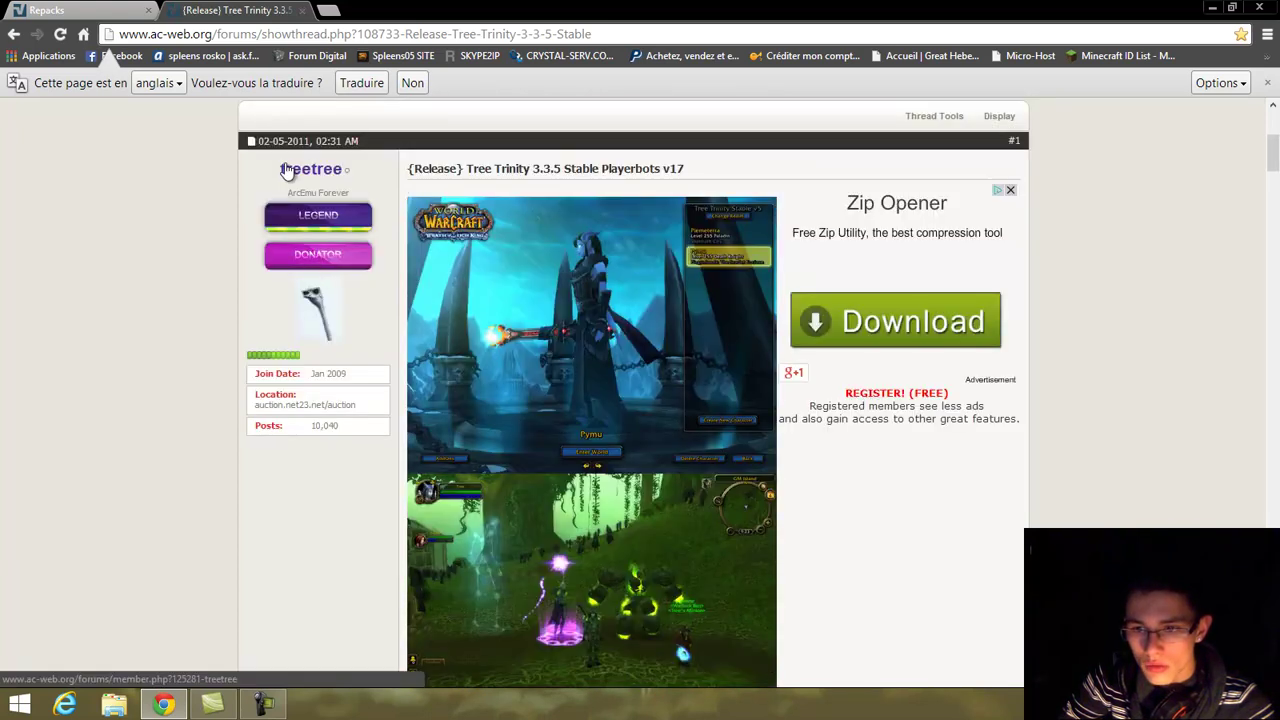
# Examine the game screenshots of the different repack versions in the Tree Trinity 3.3.5 Stable post.
pyautogui.scroll(-3, 544, 274)
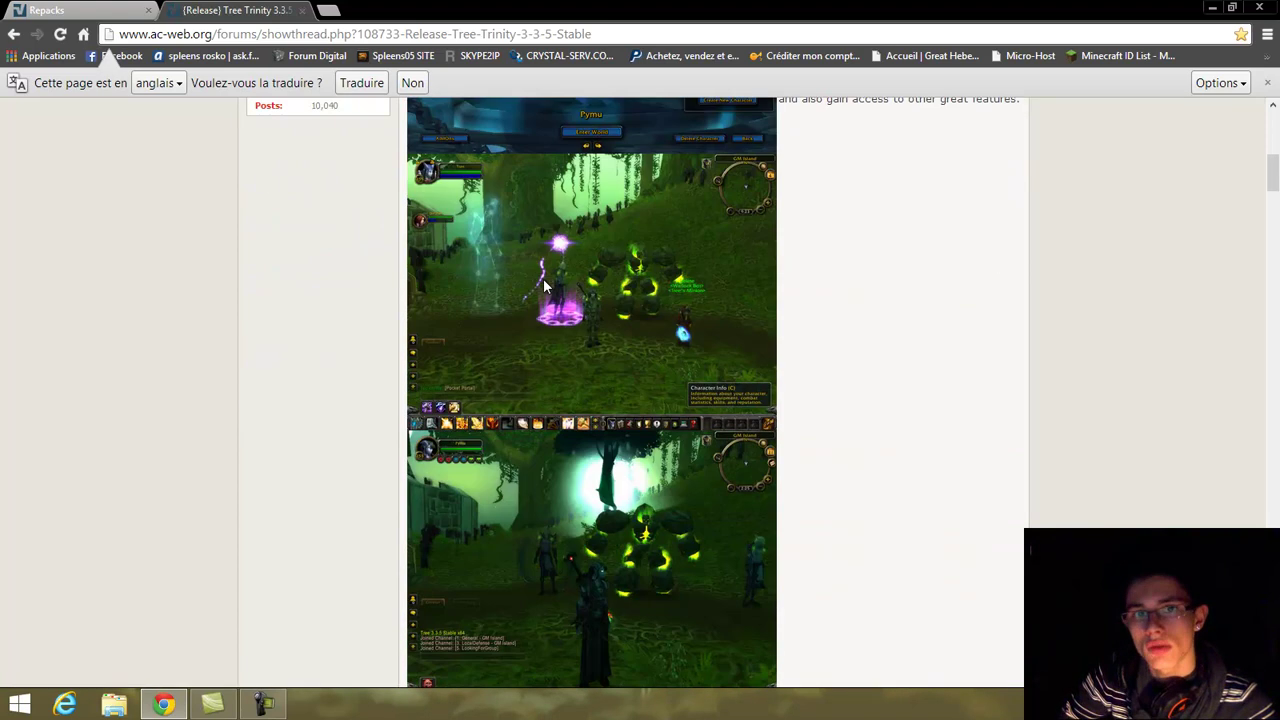
pyautogui.scroll(-1, 543, 280)
pyautogui.scroll(-1, 676, 348)
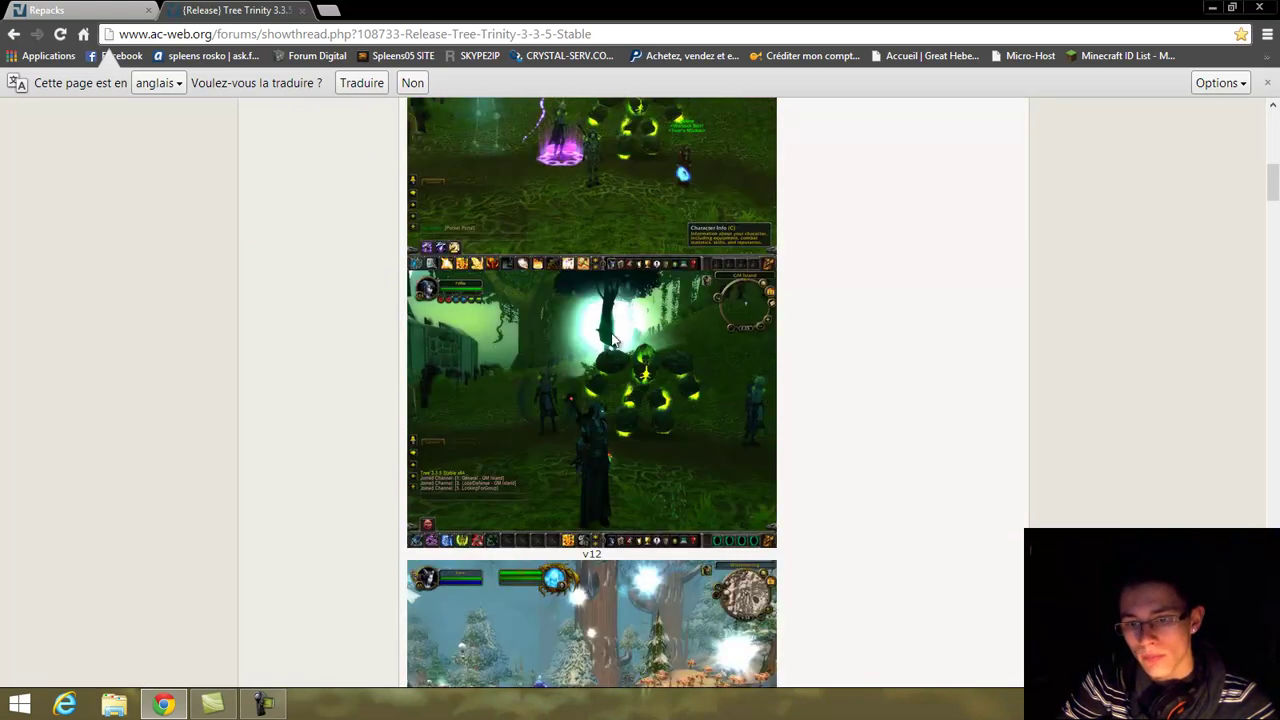
pyautogui.scroll(-1, 596, 348)
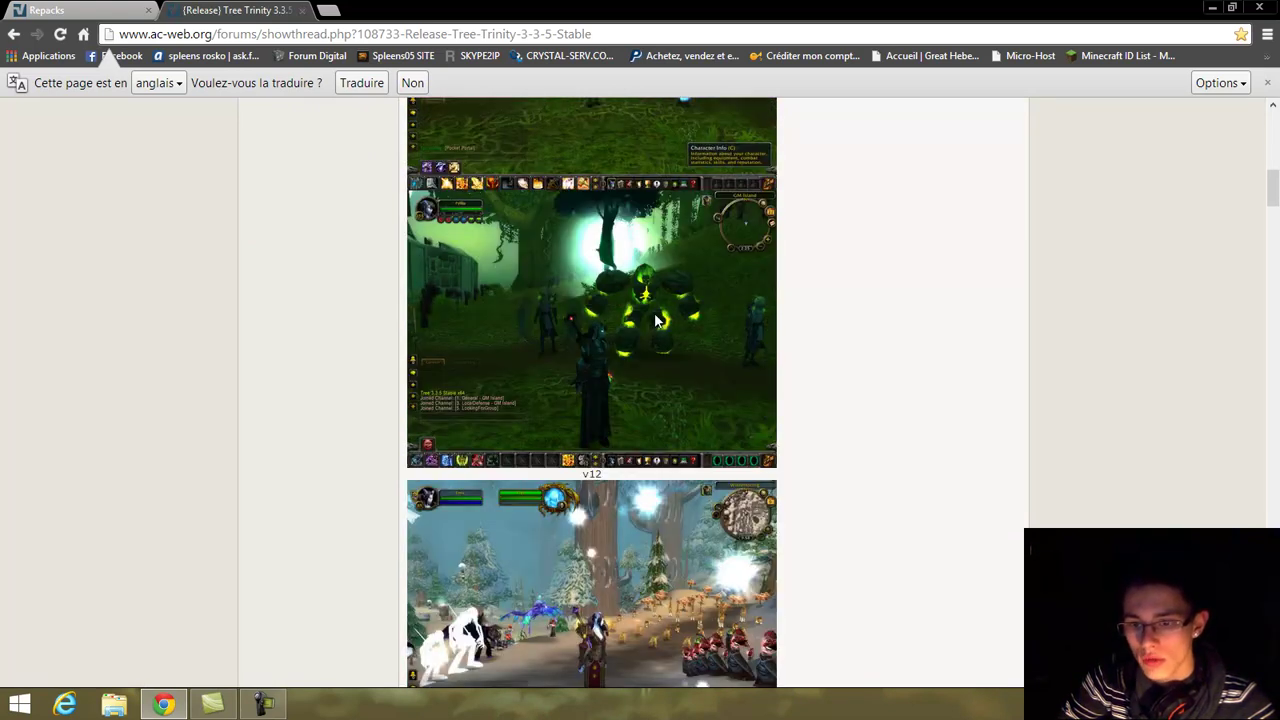
pyautogui.scroll(-1, 656, 320)
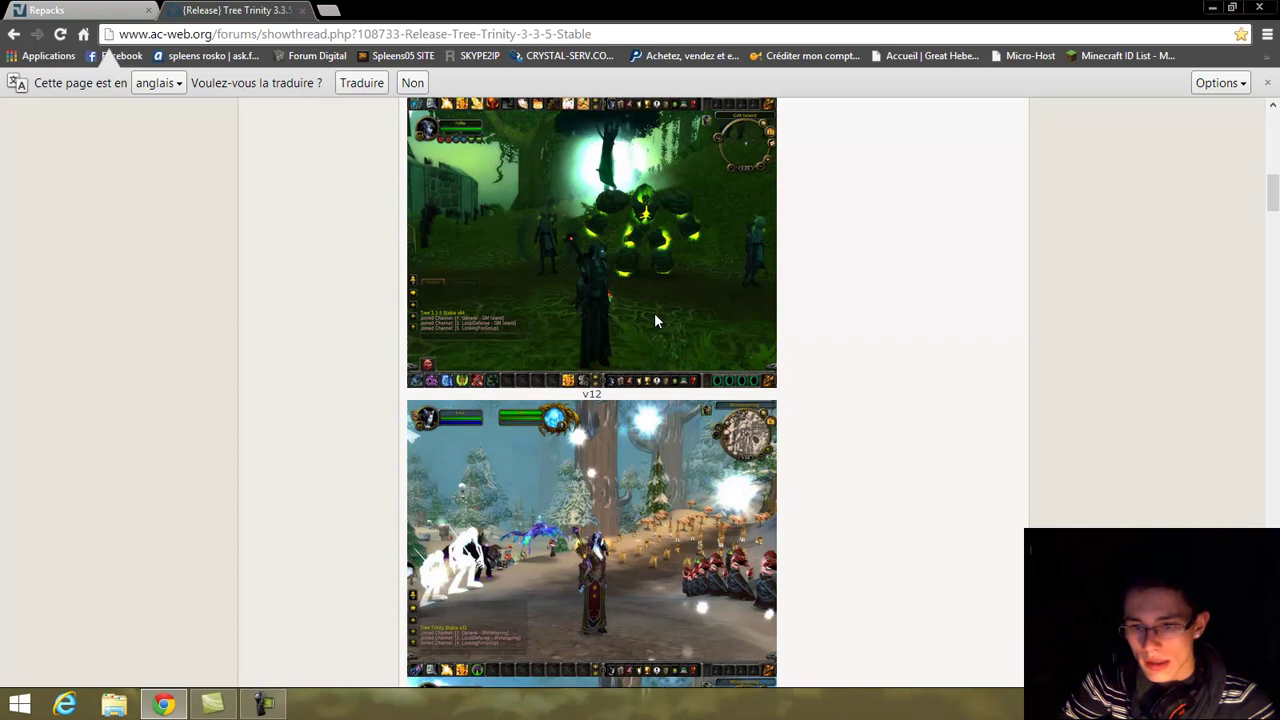
pyautogui.scroll(-2, 656, 320)
pyautogui.scroll(-1, 656, 320)
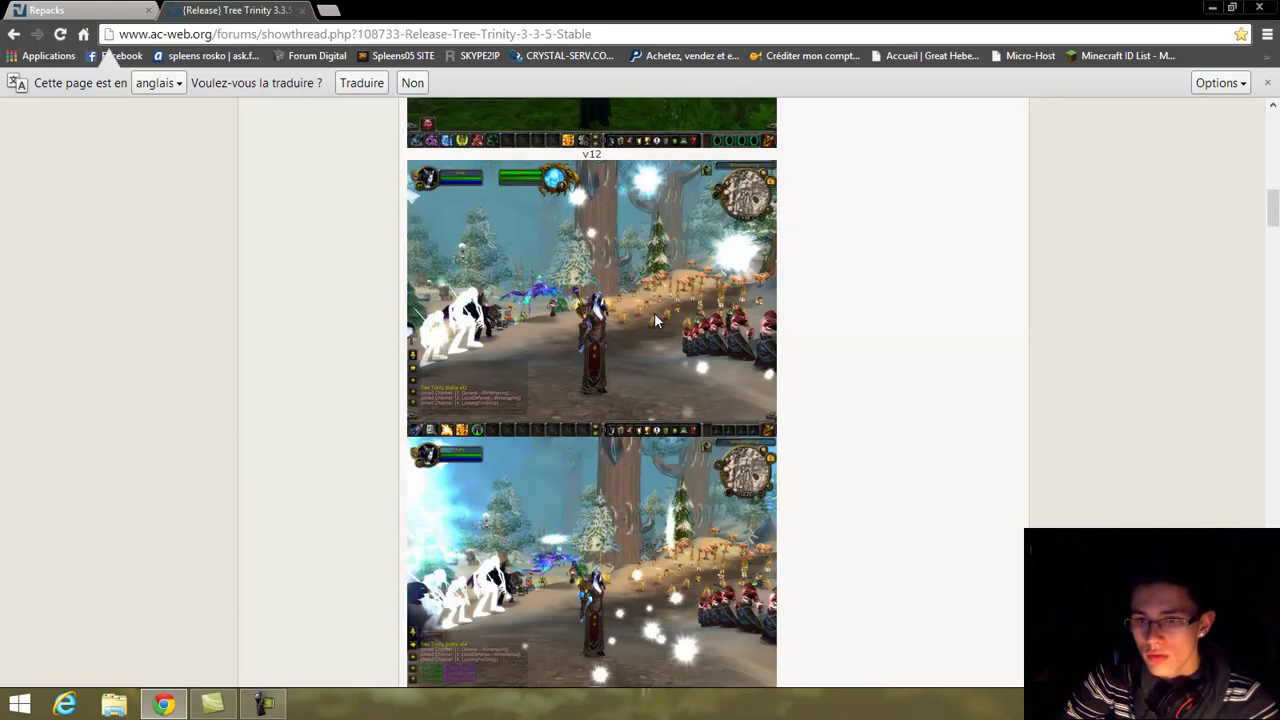
pyautogui.scroll(-4, 656, 320)
pyautogui.scroll(-3, 670, 316)
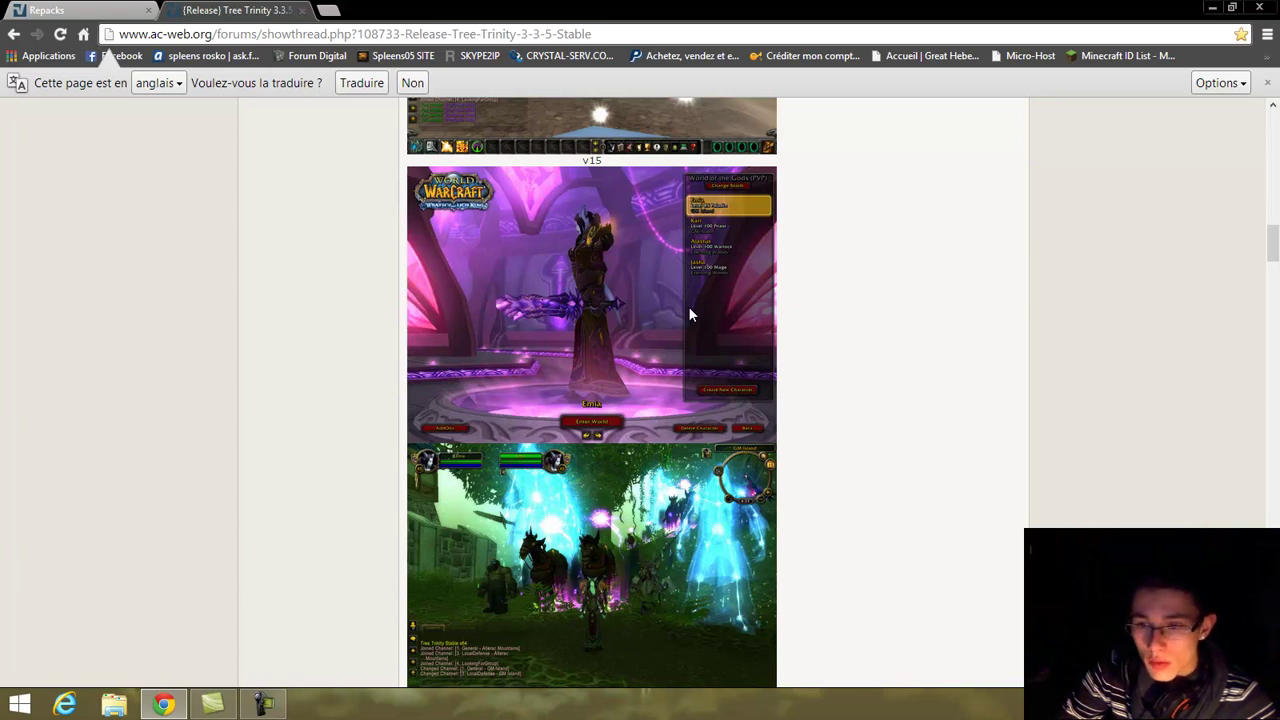
pyautogui.scroll(-1, 688, 314)
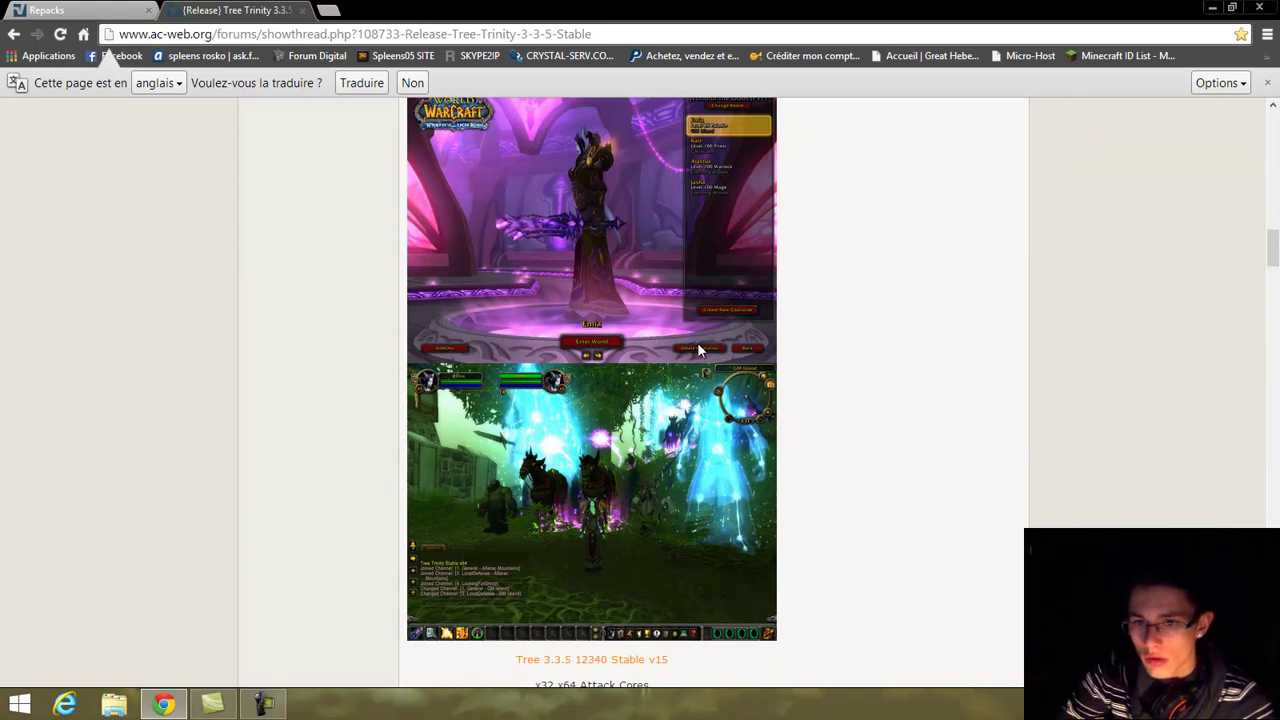
pyautogui.scroll(10, 704, 334)
pyautogui.scroll(1, 520, 358)
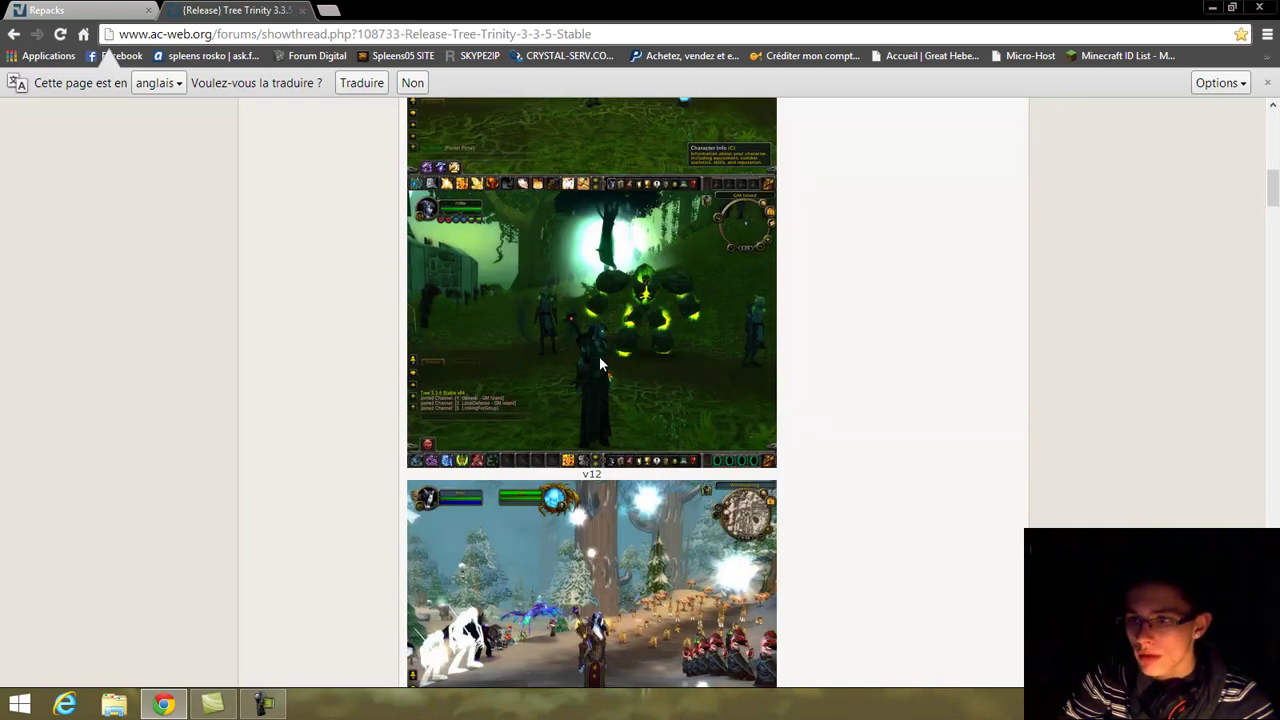
pyautogui.scroll(8, 599, 365)
# Open the bookmarked "Holystone Productions - Blizzlike 4.3.4 Repack" thread in another new browser tab.
pyautogui.click(328, 10)
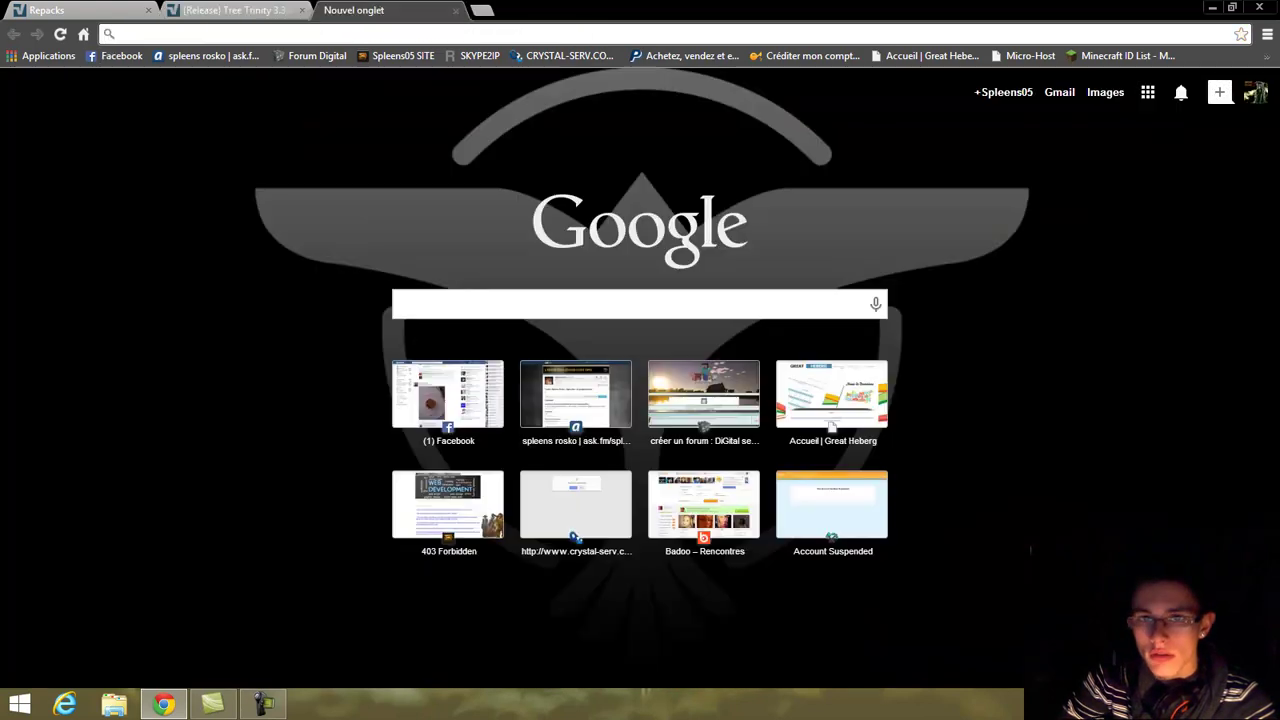
pyautogui.click(1266, 57)
pyautogui.click(1068, 262)
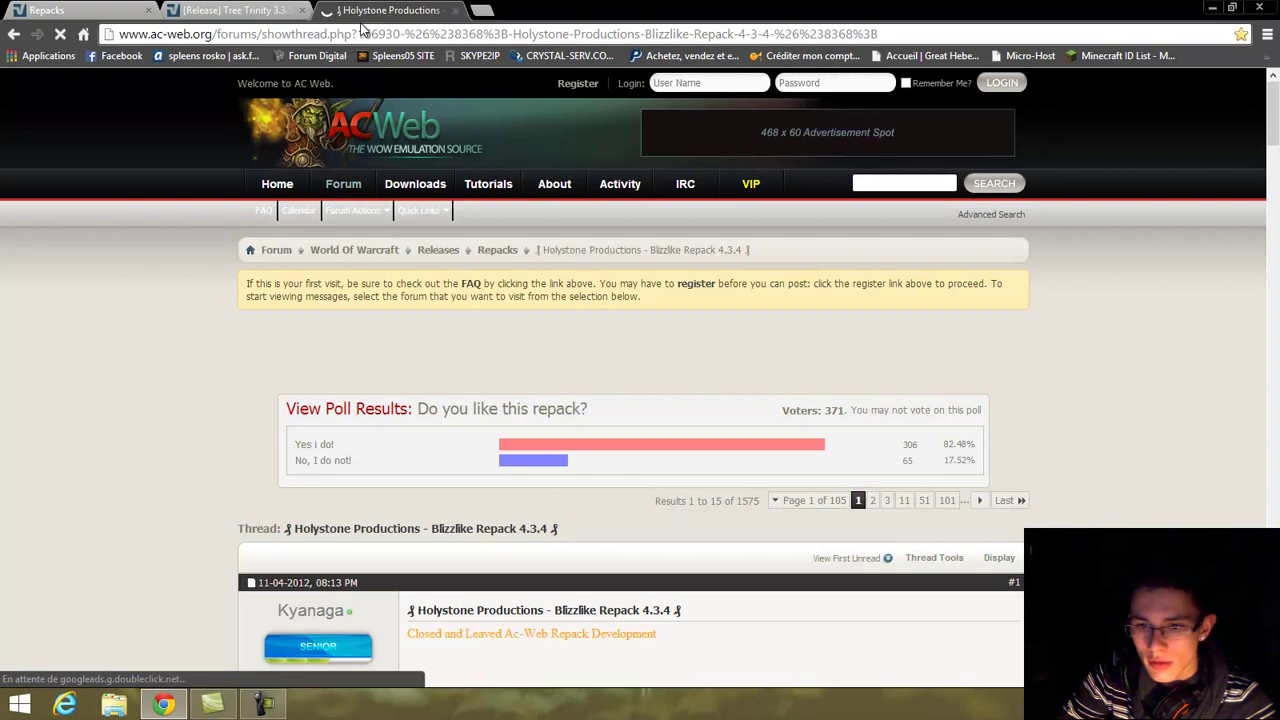
# Read the title and message of the opening post in the Holystone Productions thread and check the following post.
pyautogui.scroll(-2, 600, 430)
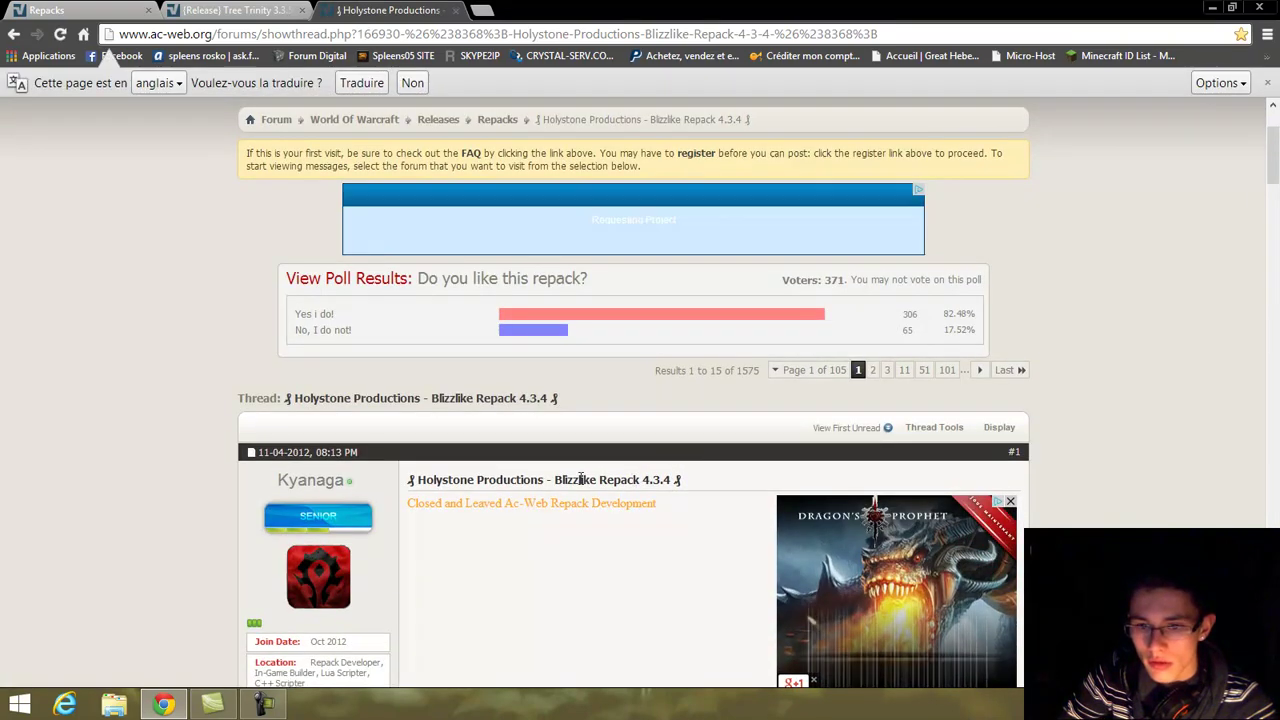
pyautogui.doubleClick(650, 480)
pyautogui.moveTo(424, 503); pyautogui.dragTo(548, 503)
pyautogui.scroll(-2, 694, 508)
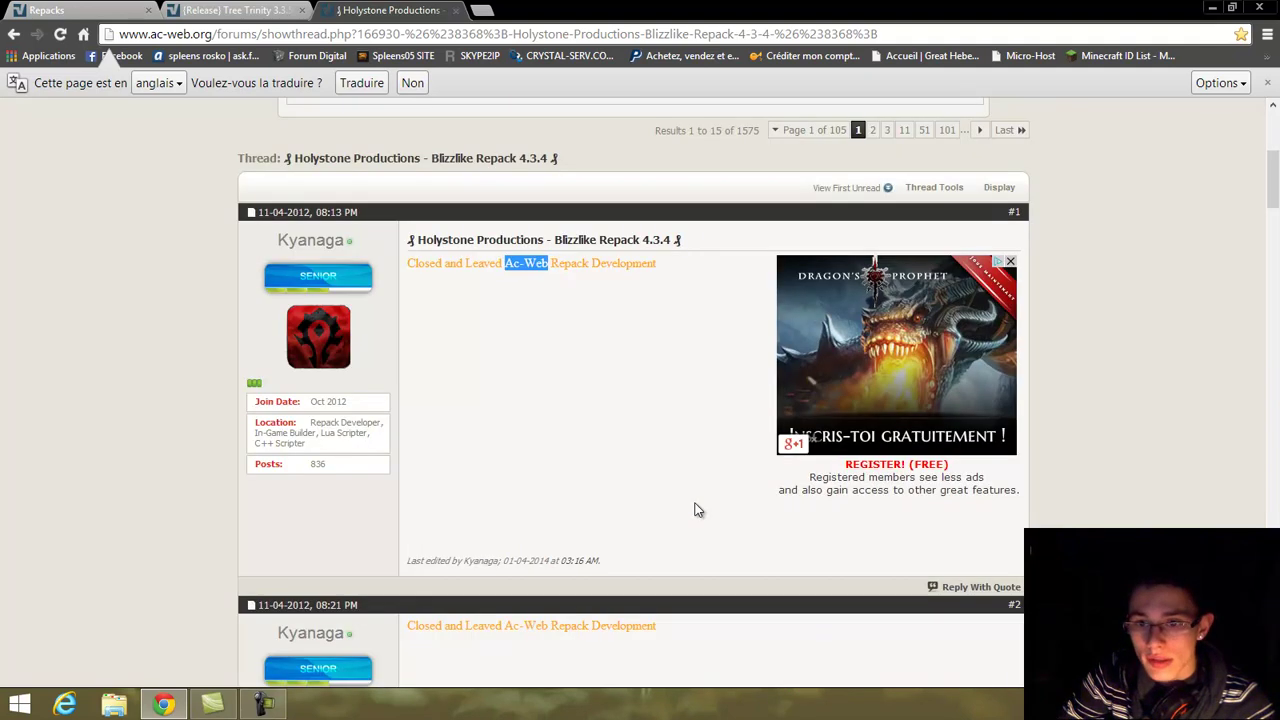
pyautogui.scroll(-2, 698, 510)
pyautogui.scroll(6, 698, 510)
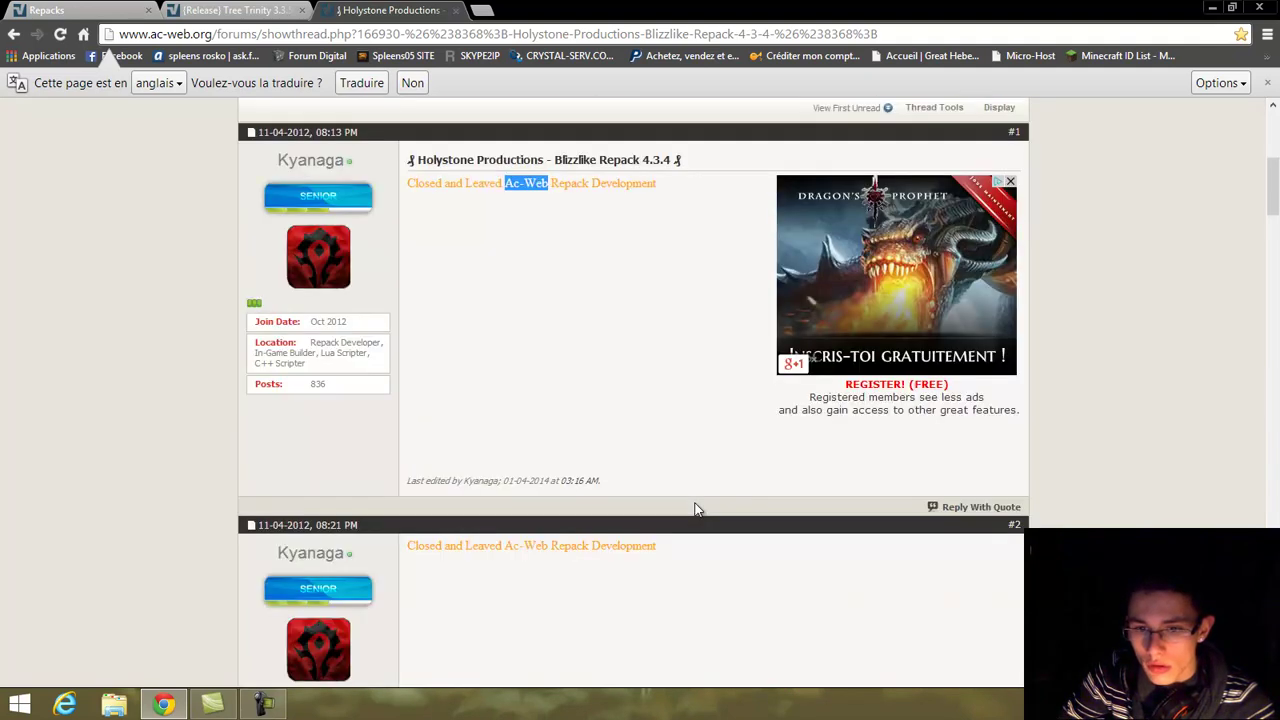
pyautogui.scroll(-1, 556, 352)
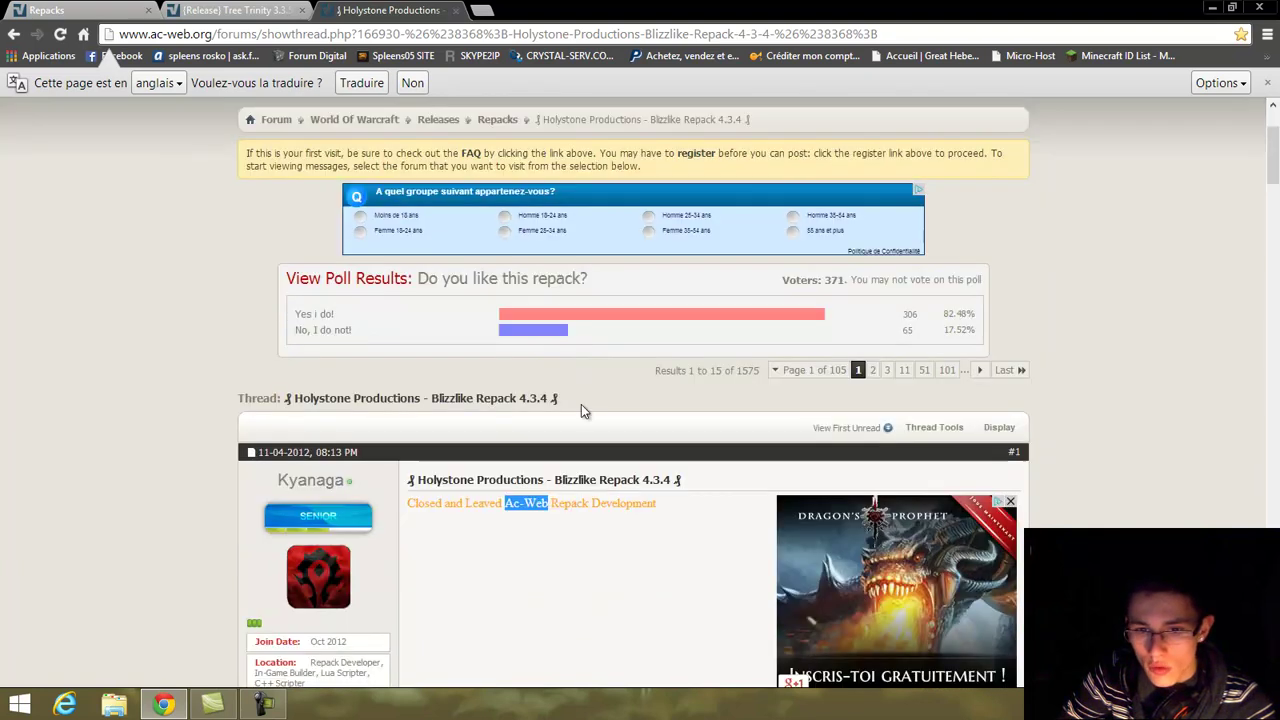
pyautogui.moveTo(413, 503); pyautogui.dragTo(558, 503)
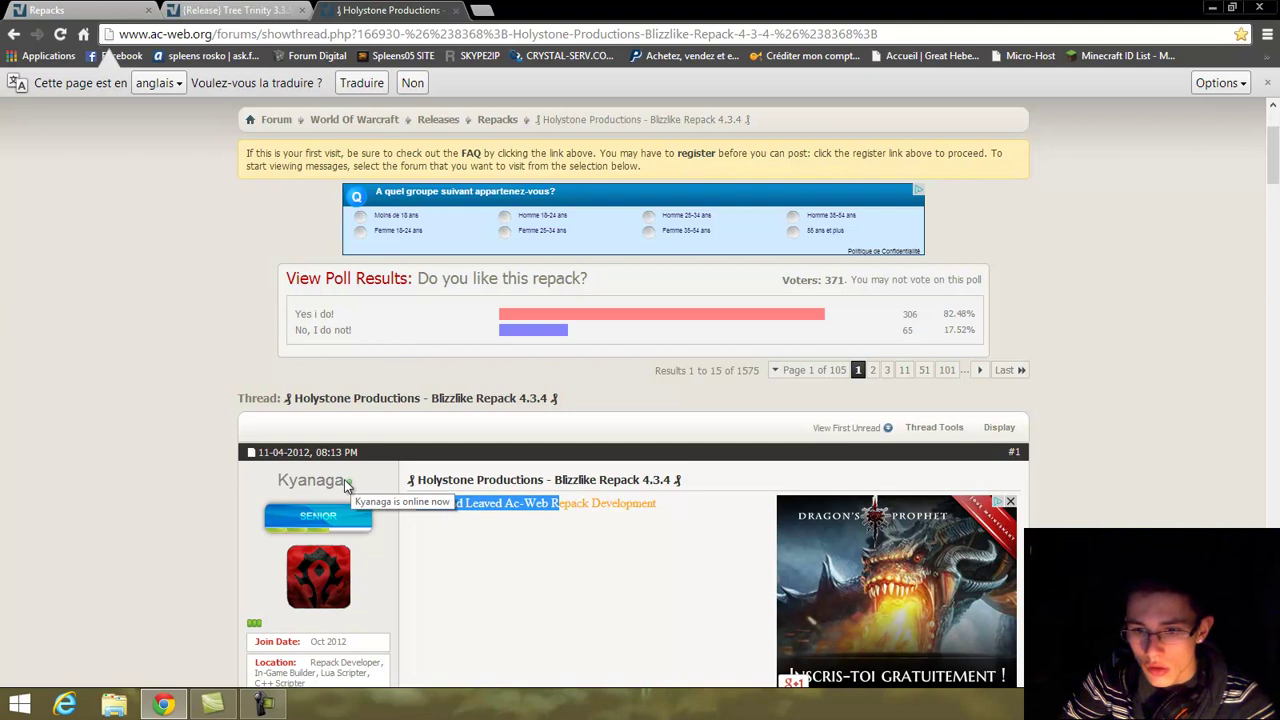
pyautogui.click(537, 503)
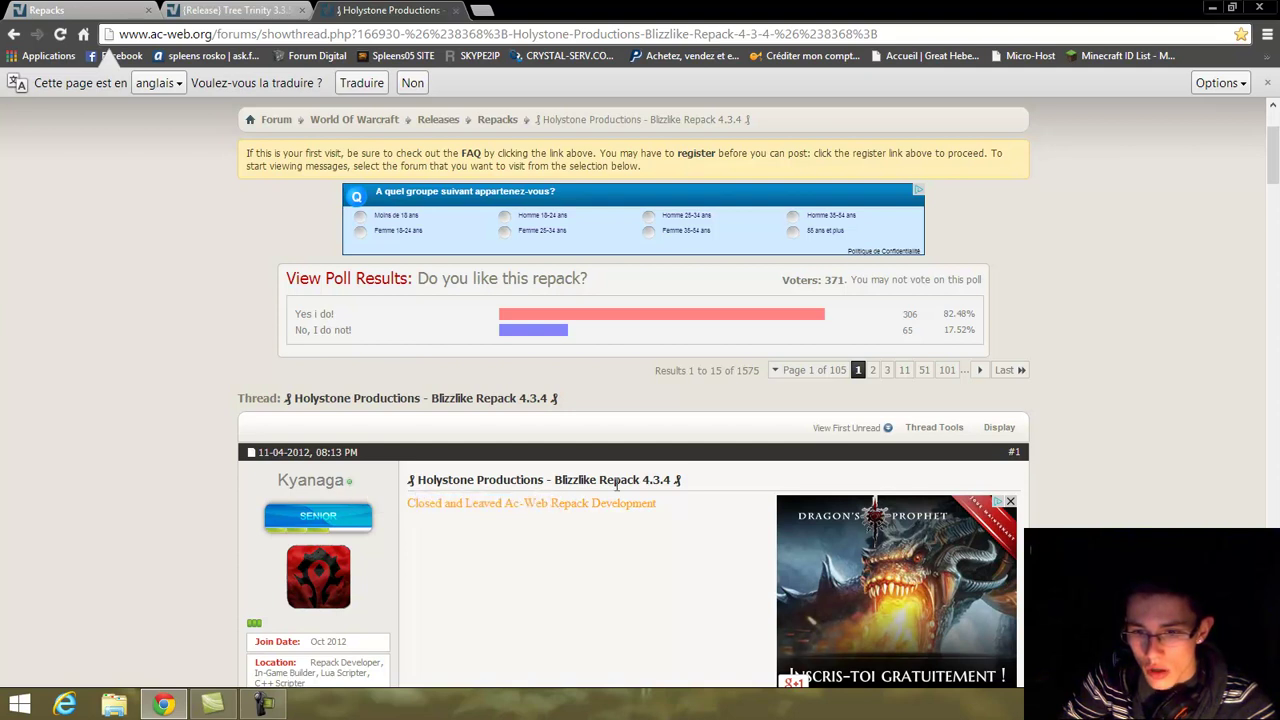
# Check the last-edited date and time beneath the first post of the Holystone Productions thread.
pyautogui.scroll(-2, 594, 499)
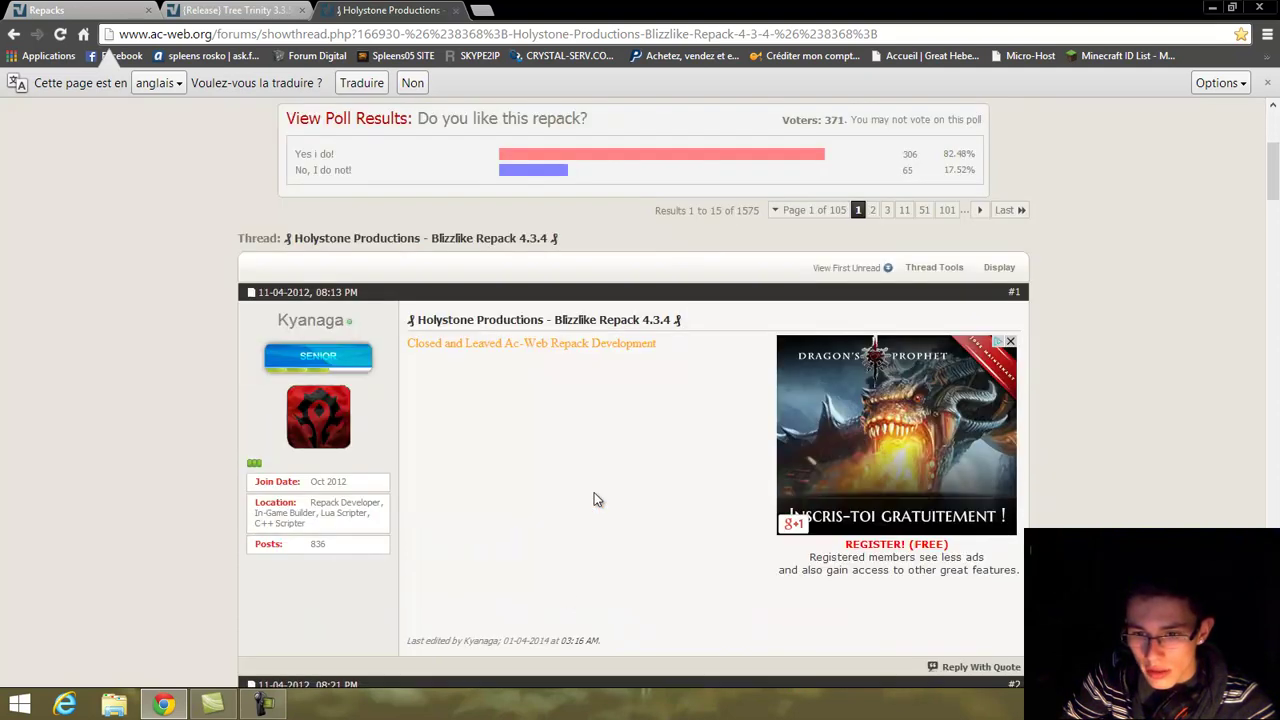
pyautogui.moveTo(505, 637); pyautogui.dragTo(593, 641)
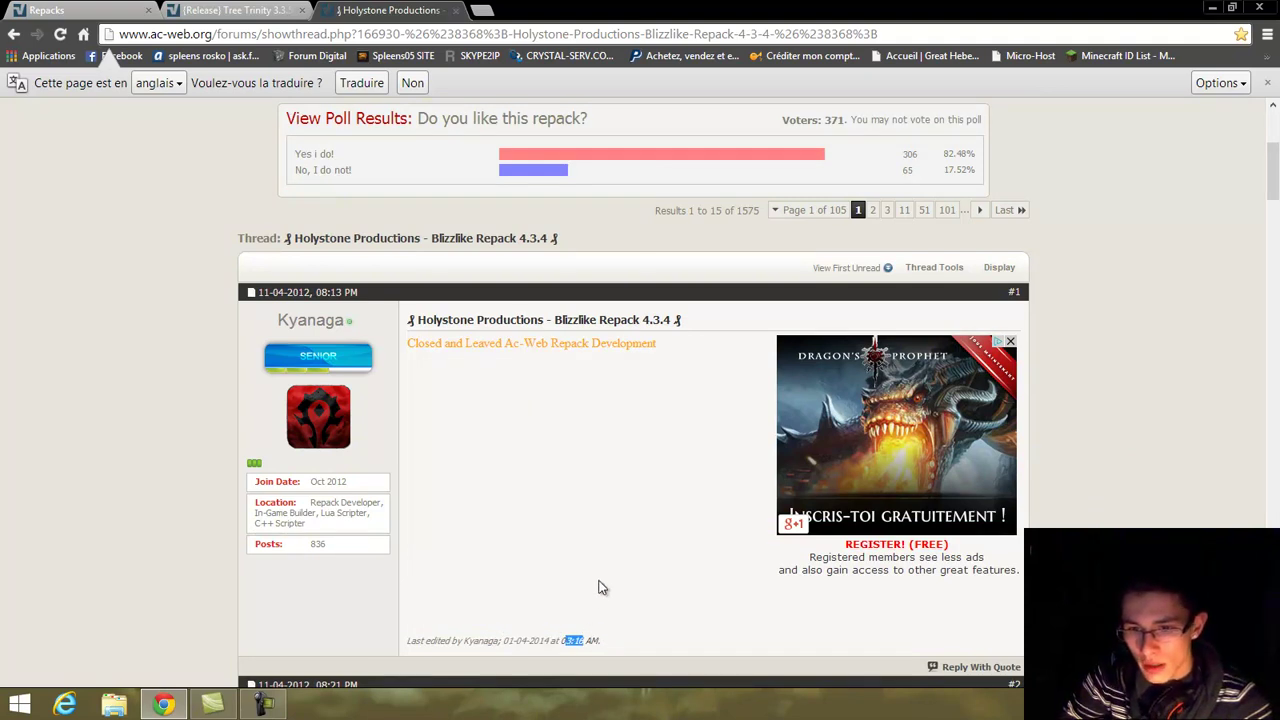
pyautogui.click(566, 623)
pyautogui.moveTo(500, 640); pyautogui.dragTo(586, 640)
pyautogui.click(631, 546)
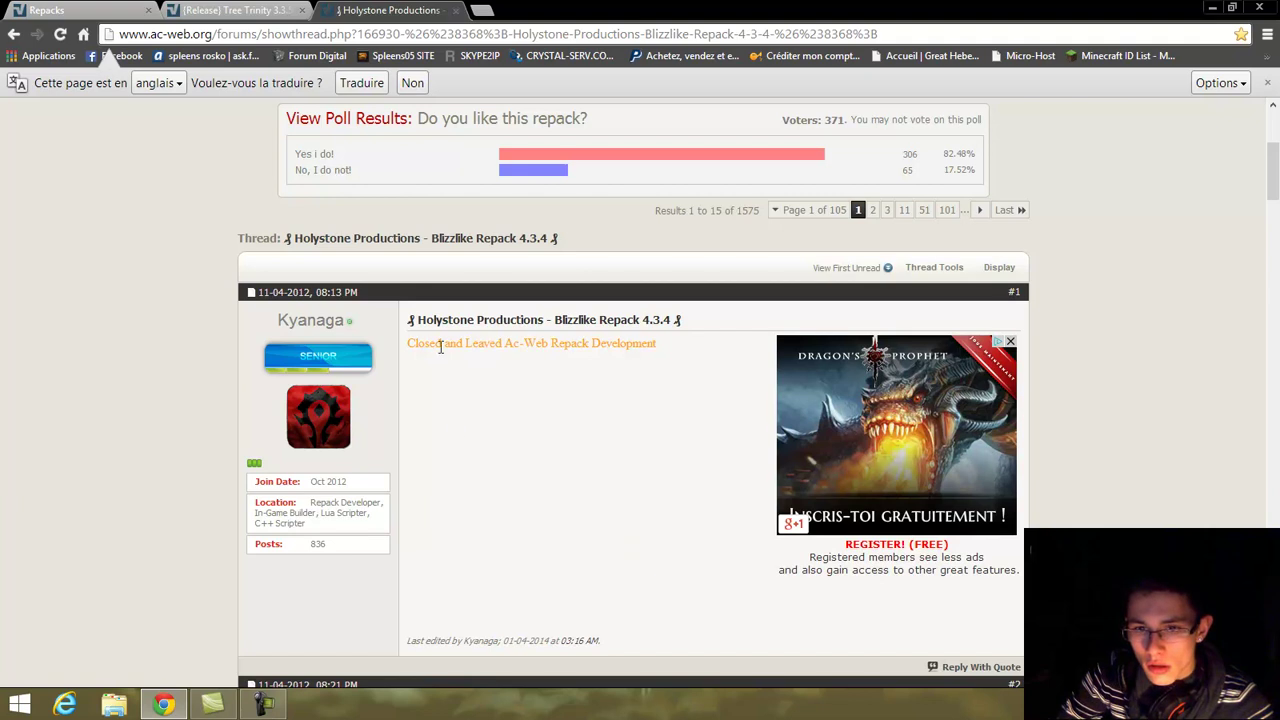
# Highlight the closure message in the opening post of the Holystone Productions thread and read it.
pyautogui.moveTo(412, 345); pyautogui.dragTo(652, 337)
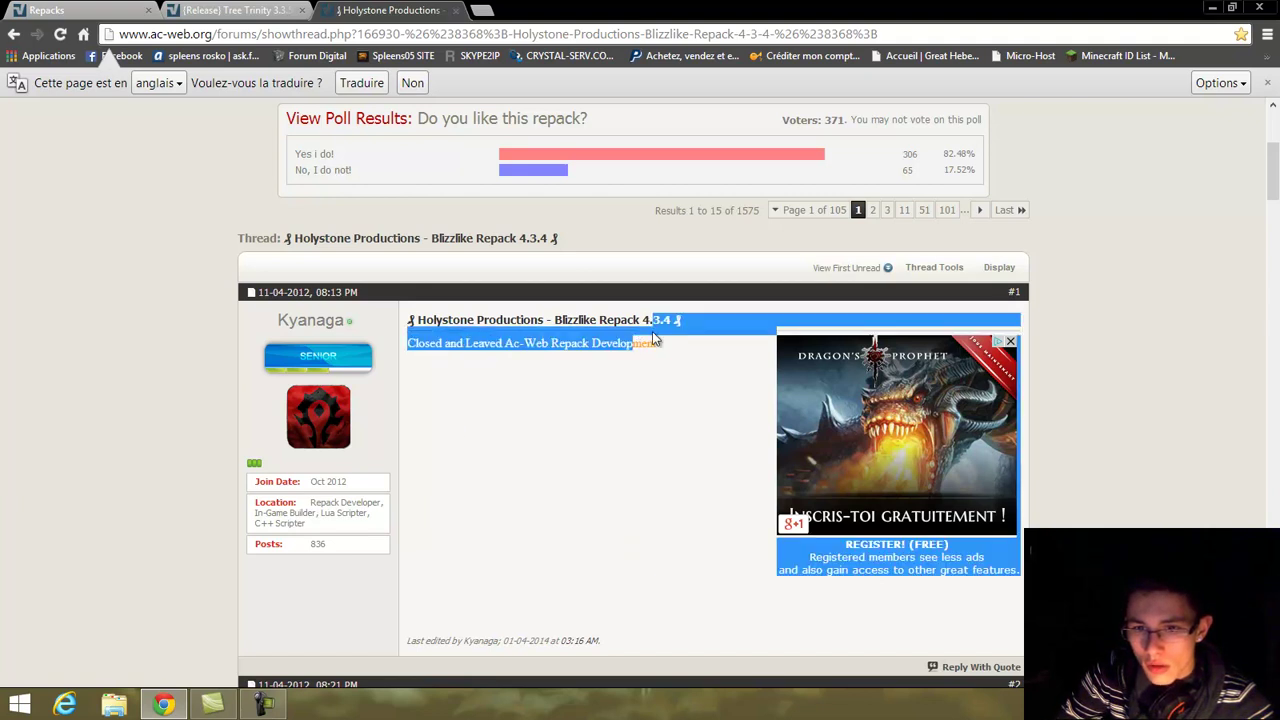
pyautogui.click(533, 350)
pyautogui.moveTo(457, 343); pyautogui.dragTo(516, 342)
pyautogui.click(462, 345)
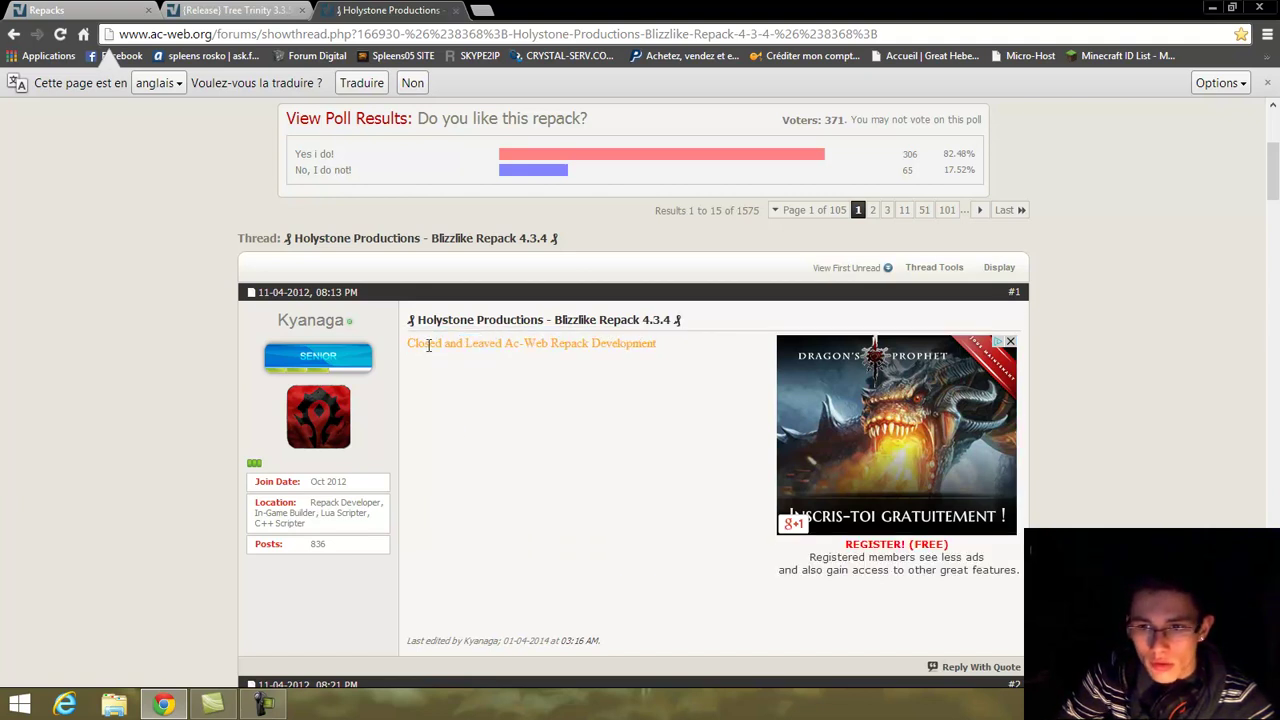
pyautogui.moveTo(408, 340); pyautogui.dragTo(666, 343)
pyautogui.click(665, 340)
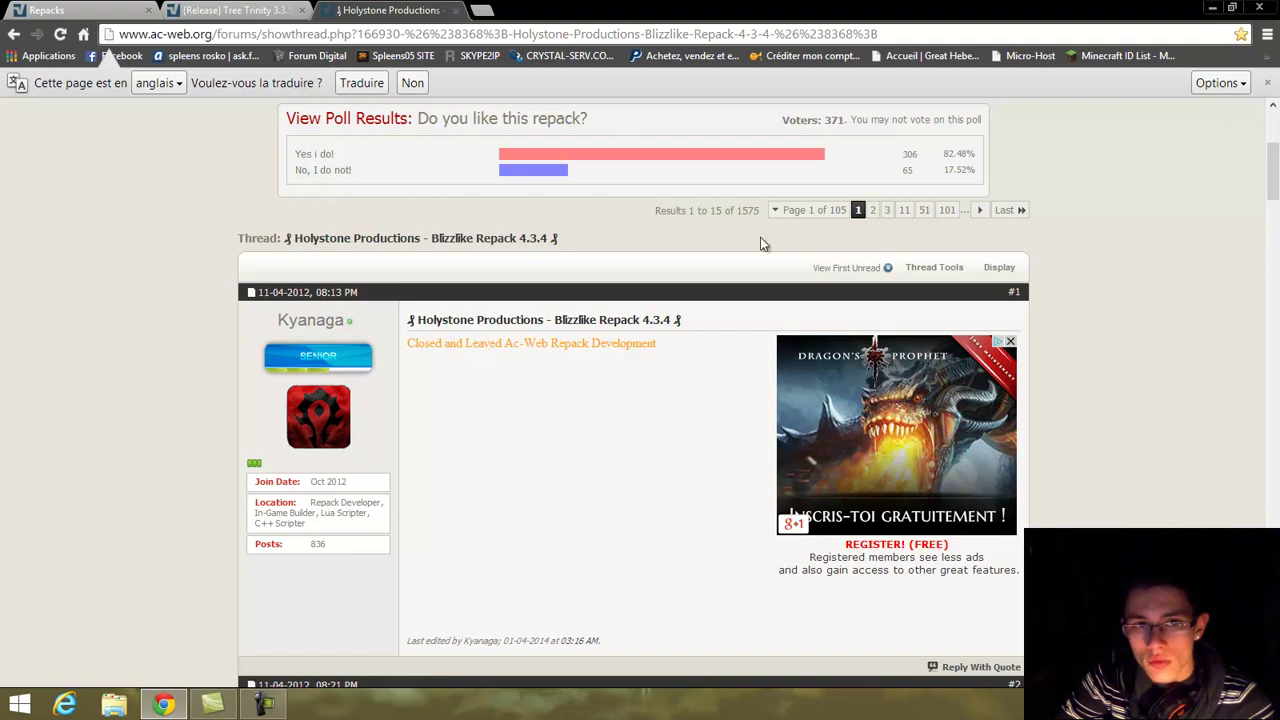
# Close the Holystone Productions thread and return to the Repacks forum listing.
pyautogui.click(455, 10)
pyautogui.scroll(-10, 560, 408)
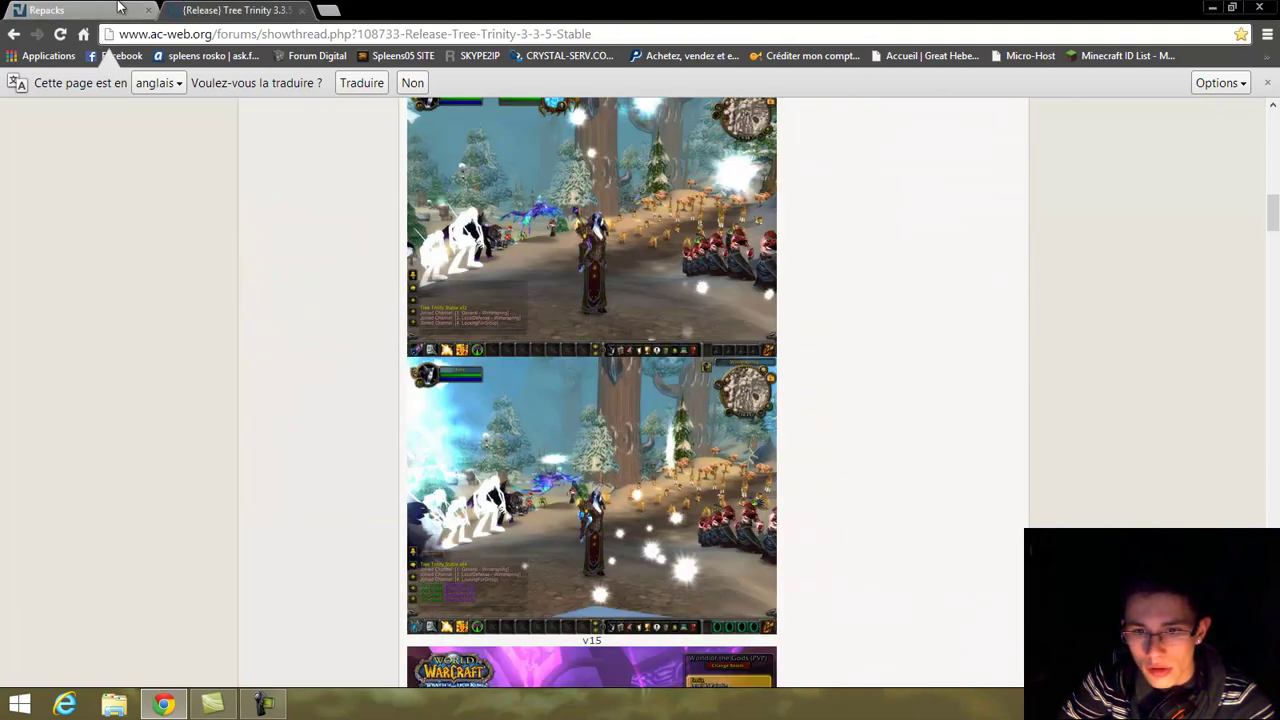
pyautogui.click(135, 8)
pyautogui.scroll(-3, 228, 293)
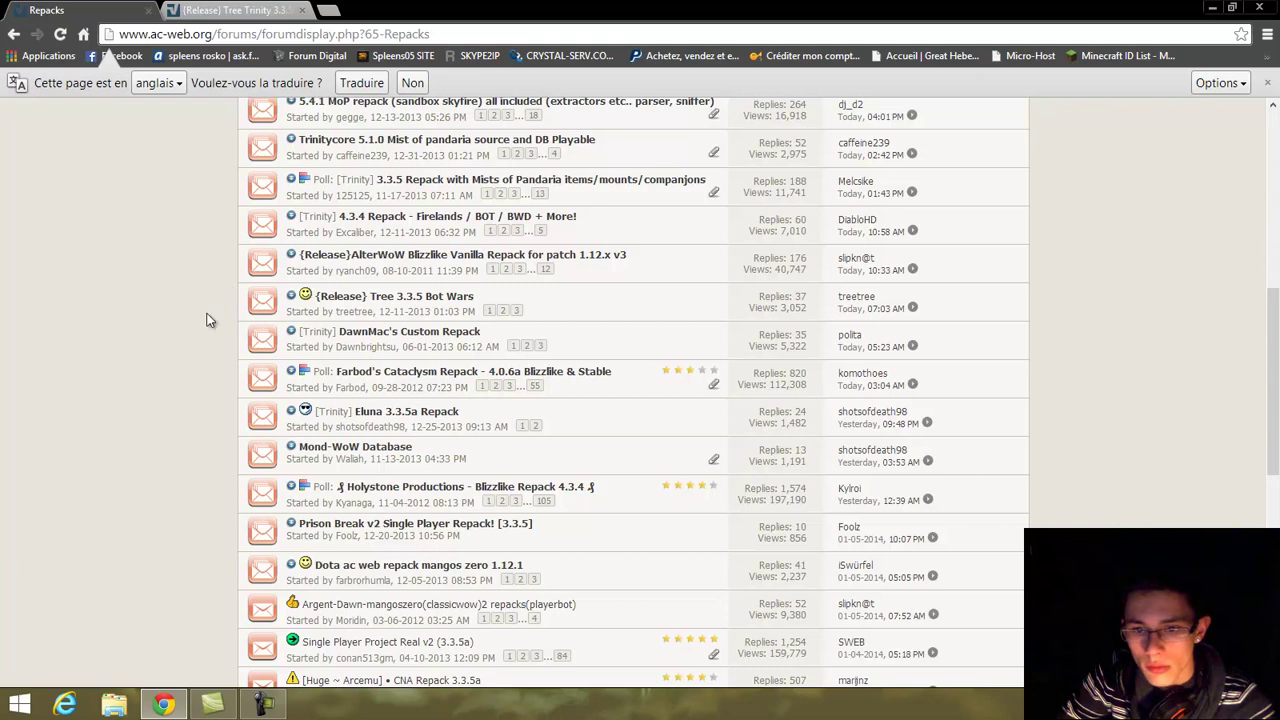
# View the Holystone Productions - Blizzlike Repack 4.3.4 thread from the Repacks list, returning to the list when done.
pyautogui.scroll(-1, 200, 330)
pyautogui.click(427, 412)
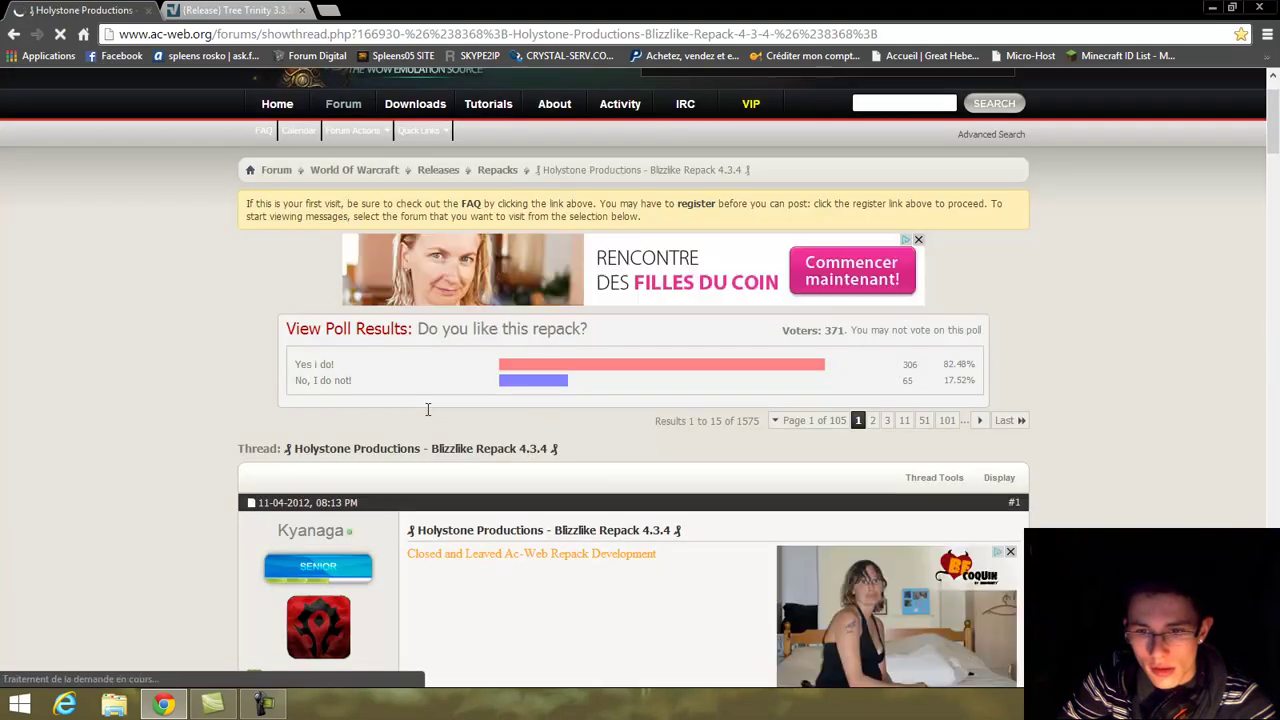
pyautogui.click(14, 34)
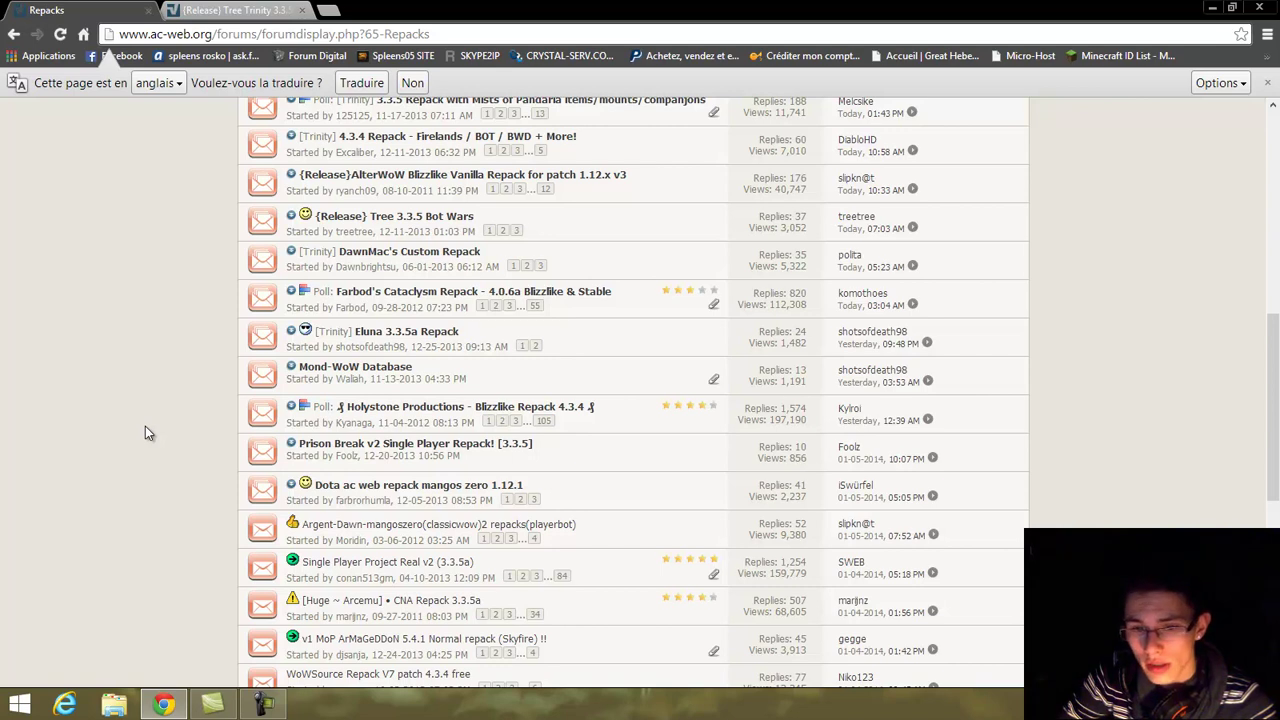
# Read the download and setup sections of the "5.4.1 MoP repack (sandbox skyfire)" thread and return to the Repacks list.
pyautogui.scroll(5, 145, 432)
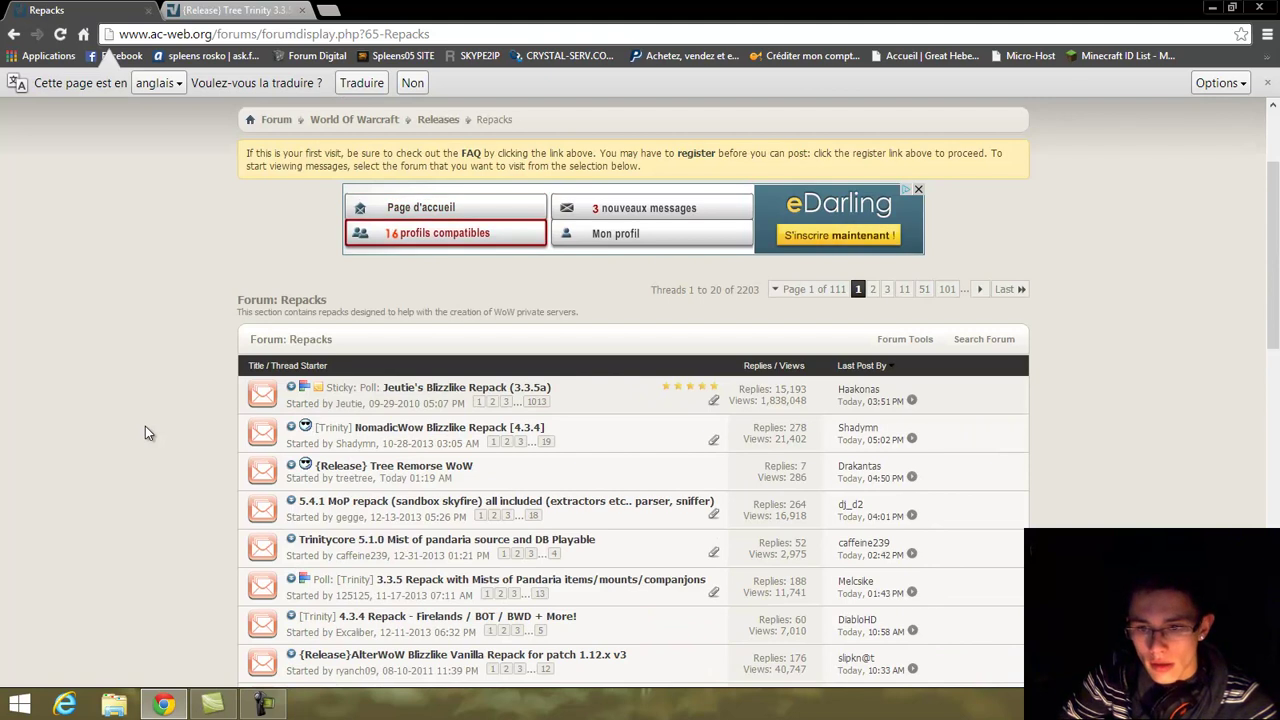
pyautogui.click(416, 501)
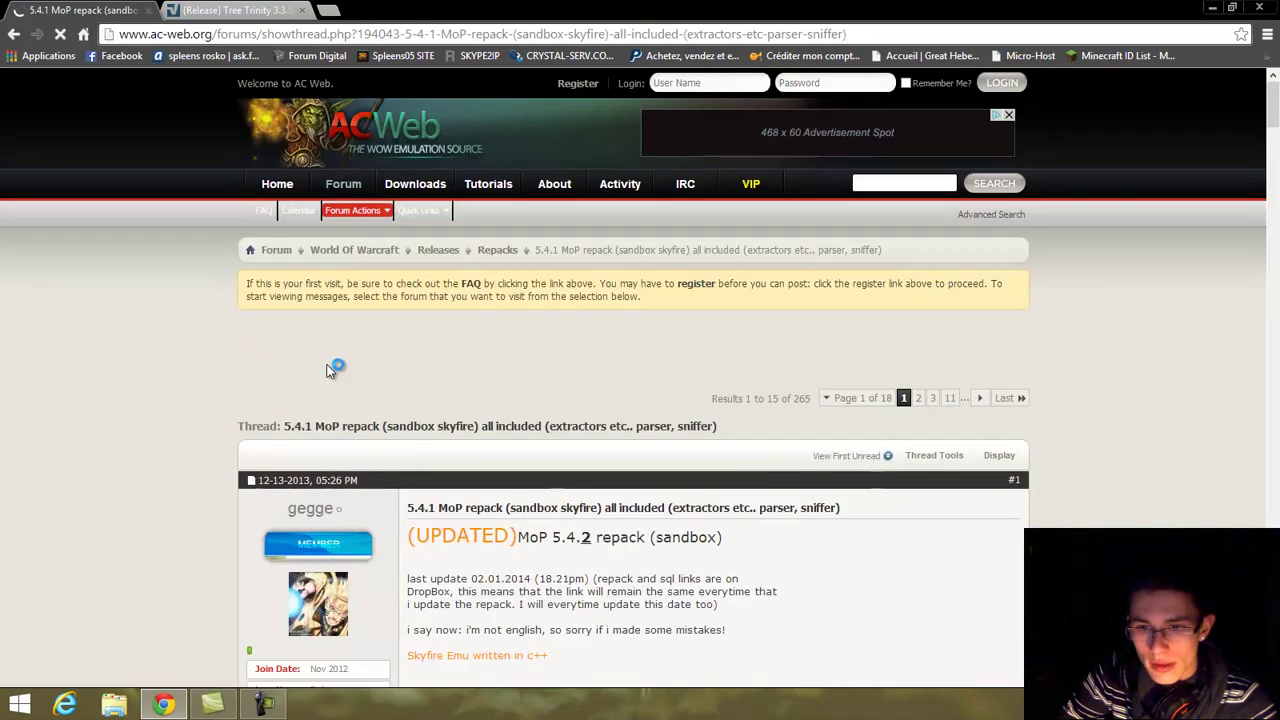
pyautogui.scroll(-3, 600, 520)
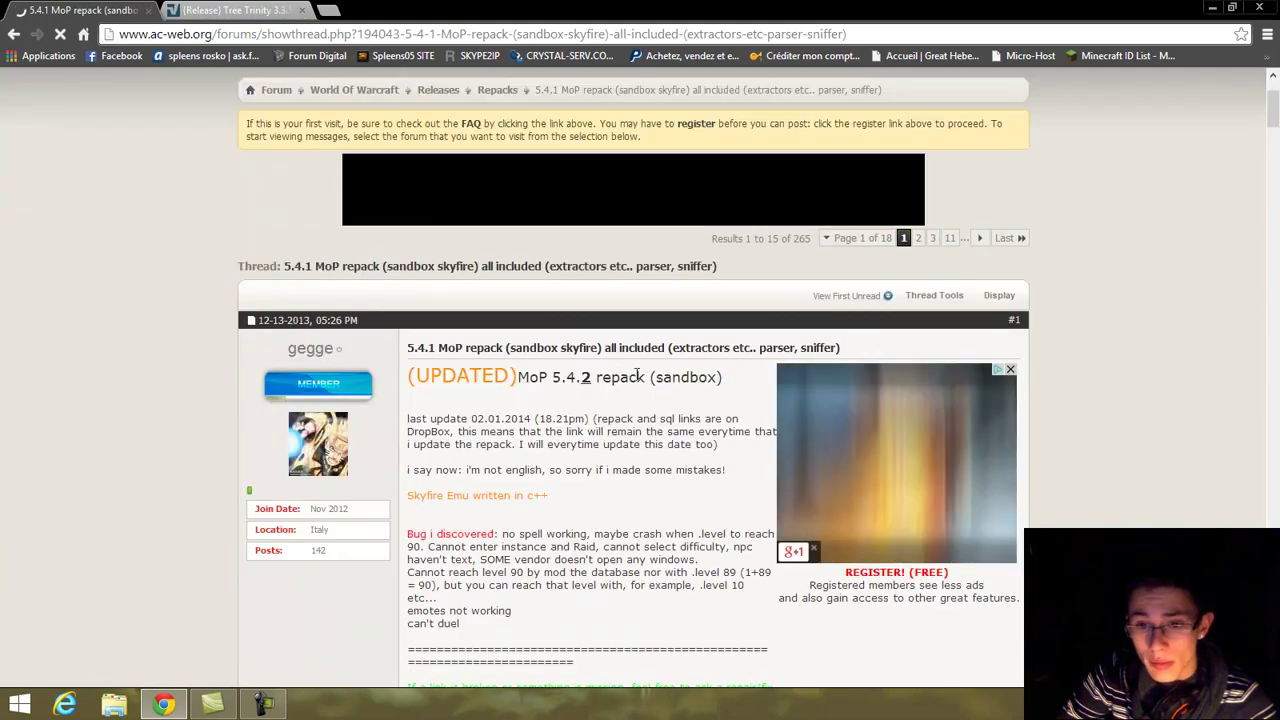
pyautogui.scroll(-5, 655, 376)
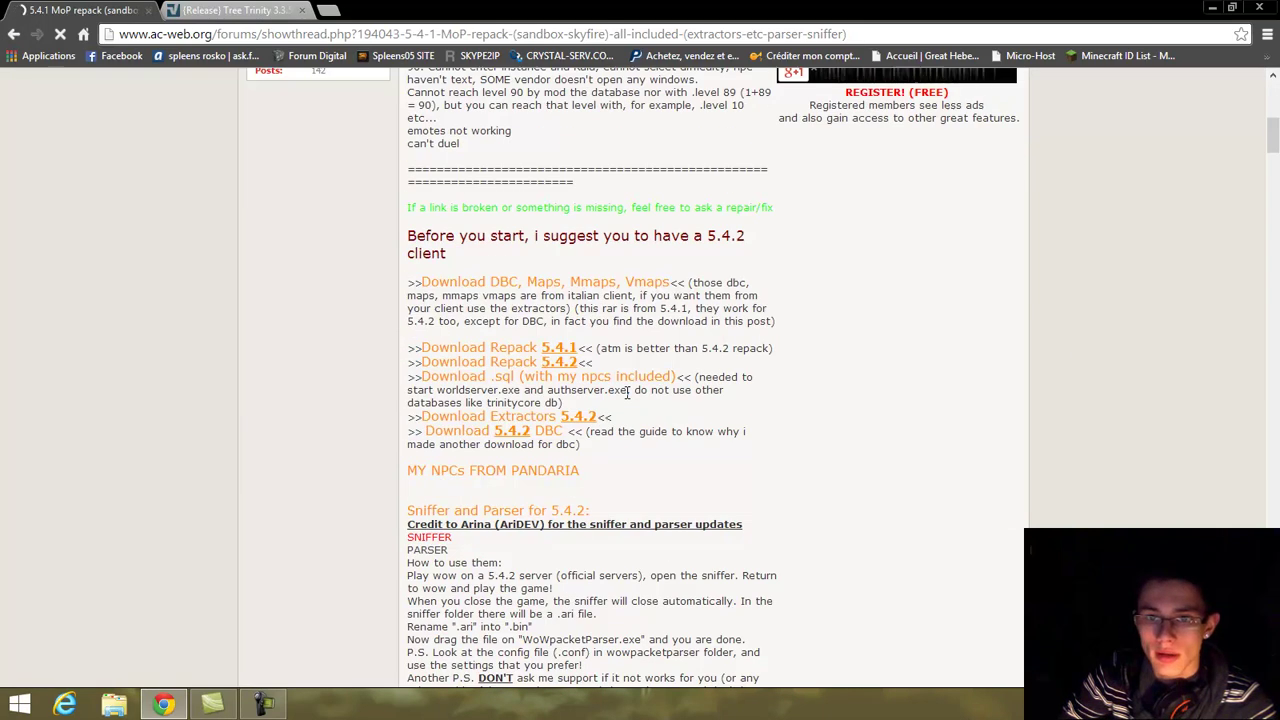
pyautogui.scroll(-3, 627, 393)
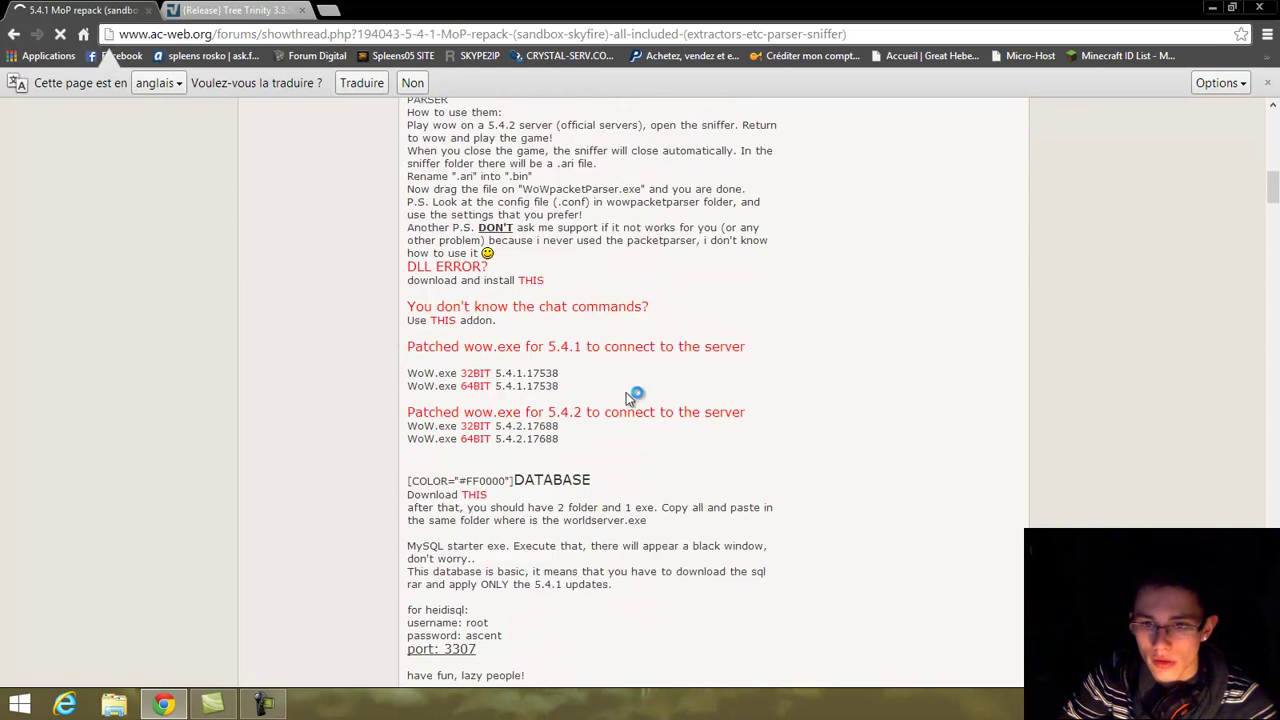
pyautogui.click(14, 33)
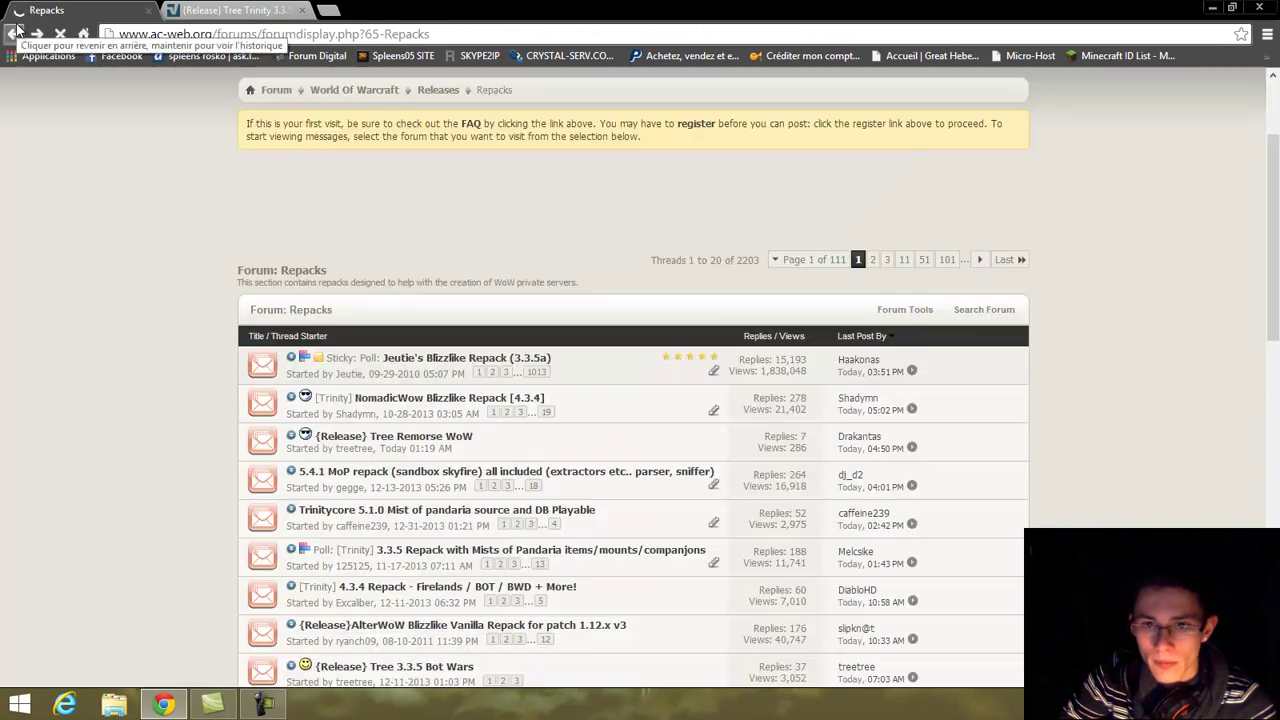
# Switch to the already open Tree Trinity 3.3.5 Stable thread and find the repack download links below the feature lists.
pyautogui.scroll(-6, 6, 223)
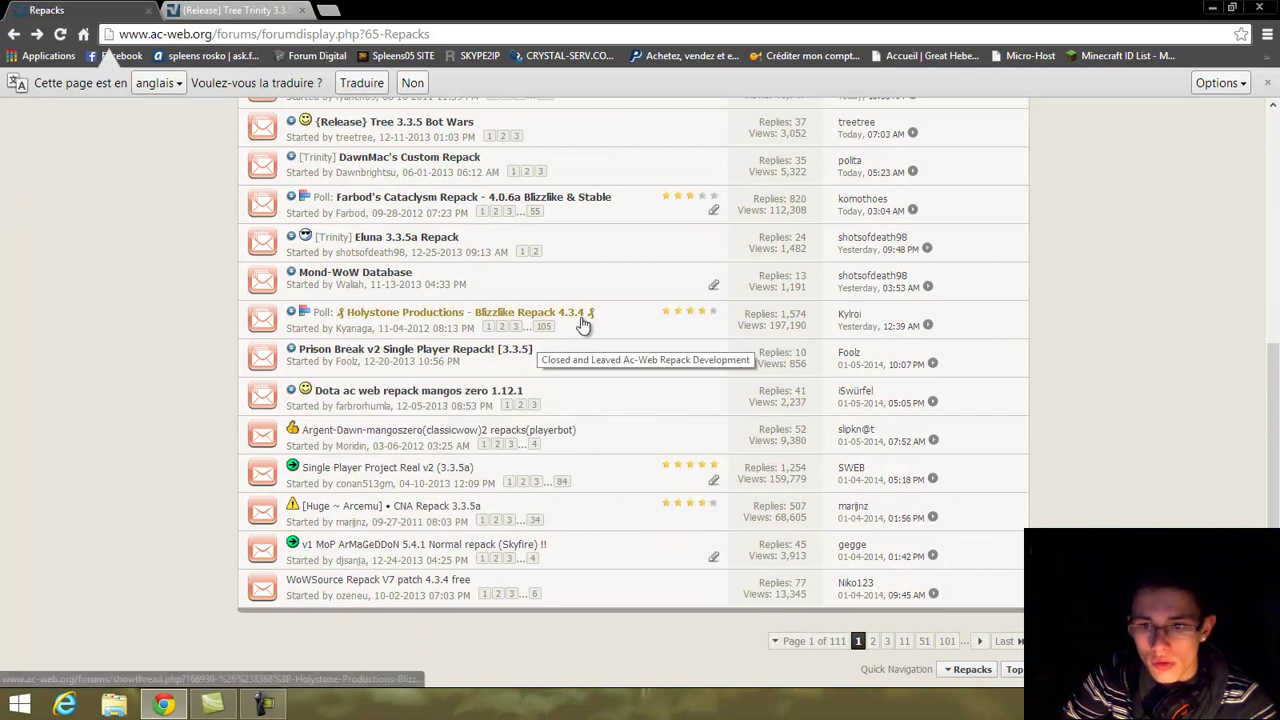
pyautogui.hotkey('alt', 'Right')
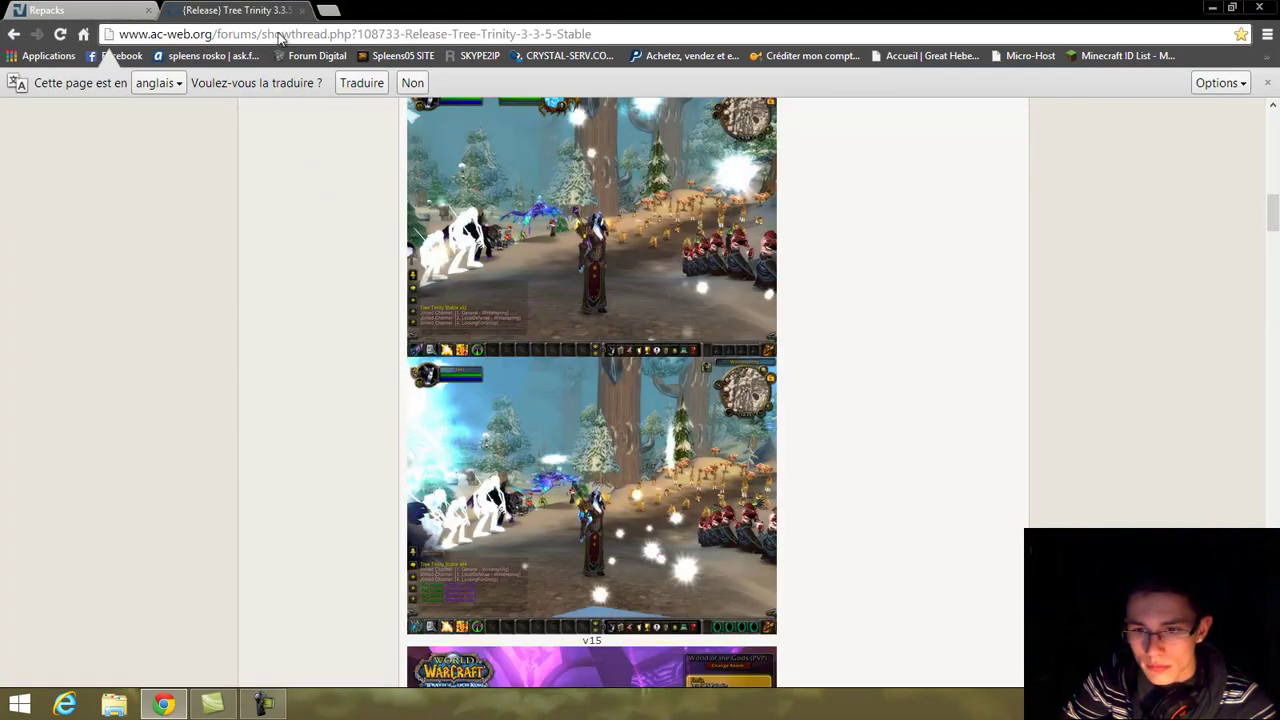
pyautogui.scroll(-5, 388, 303)
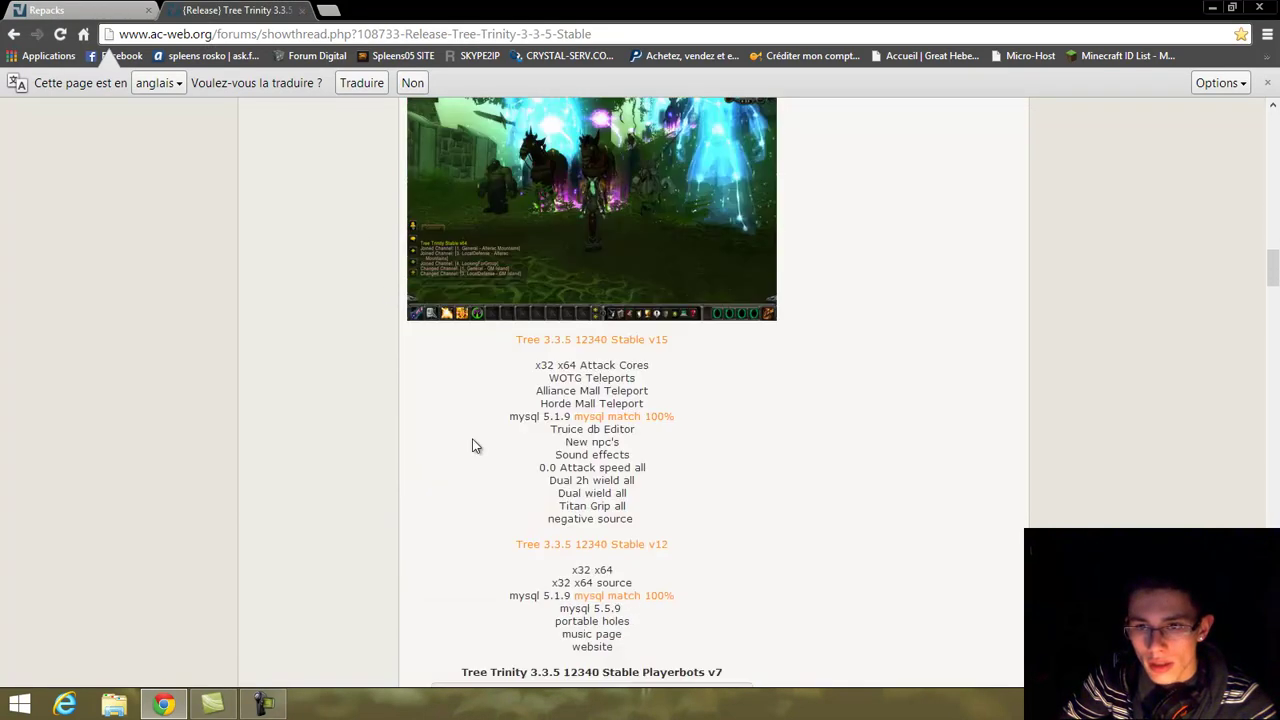
pyautogui.scroll(-8, 530, 307)
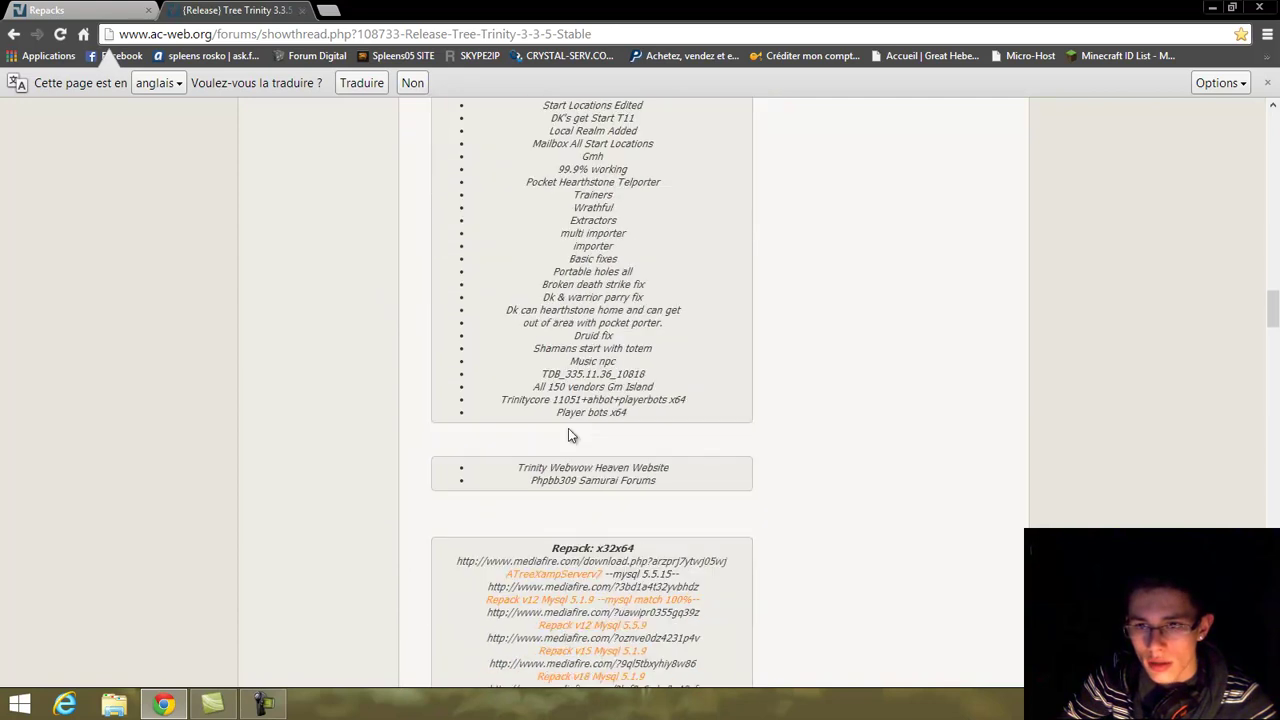
pyautogui.scroll(-2, 621, 281)
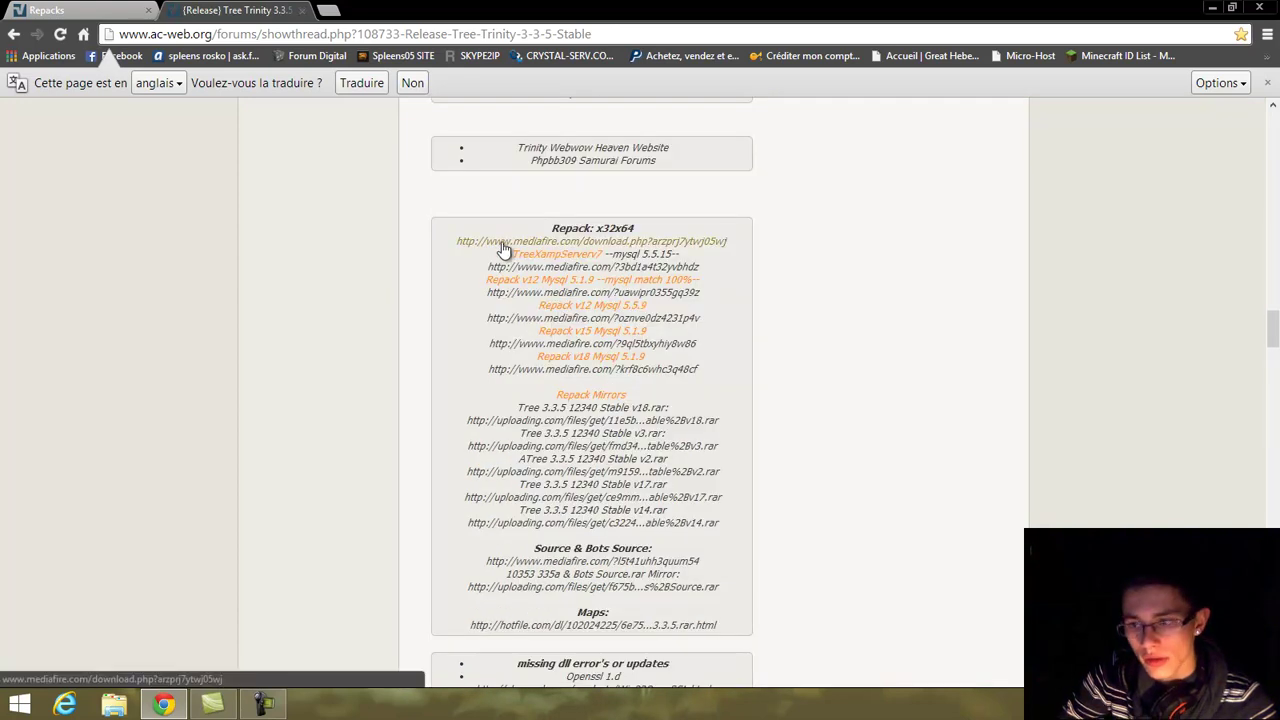
# Highlight the "Repack: x32x64" heading above the Tree Trinity download links.
pyautogui.moveTo(605, 229)
pyautogui.mouseDown()
pyautogui.moveTo(552, 229)
pyautogui.moveTo(652, 232)
pyautogui.moveTo(598, 232)
pyautogui.moveTo(628, 228)
pyautogui.mouseUp()
pyautogui.click(628, 227)
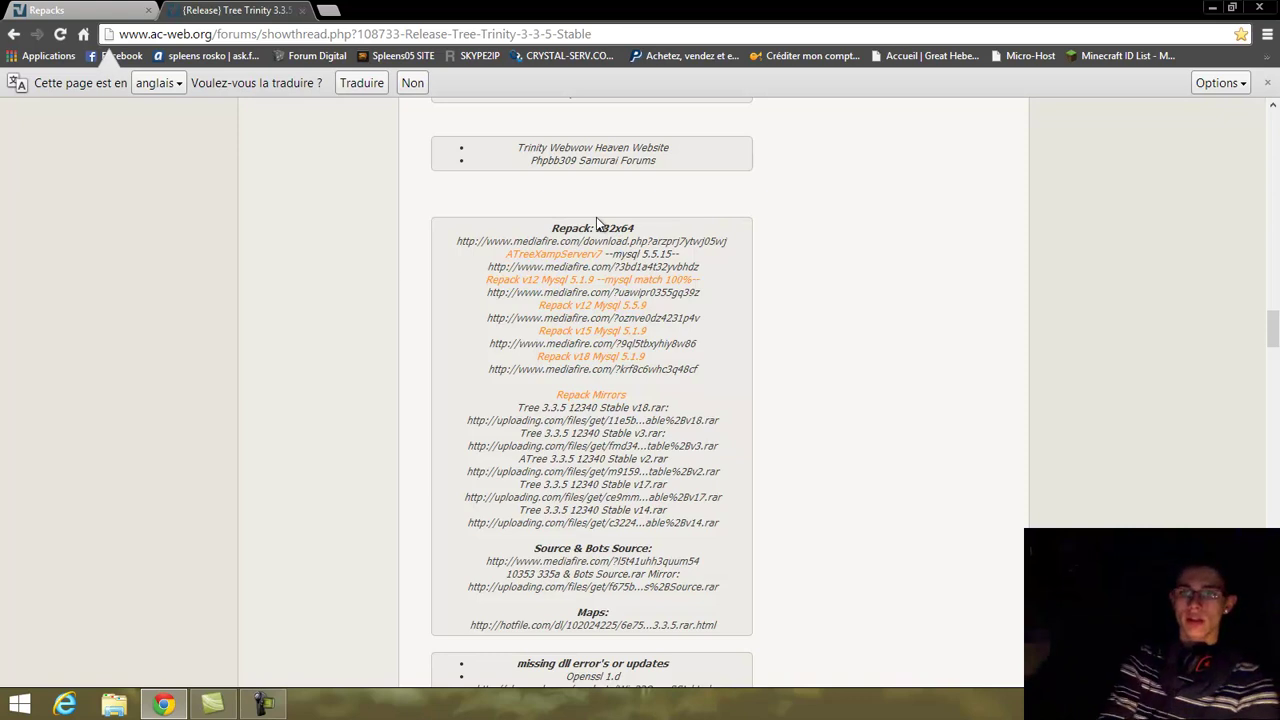
pyautogui.moveTo(551, 228); pyautogui.dragTo(633, 228)
pyautogui.click(633, 228)
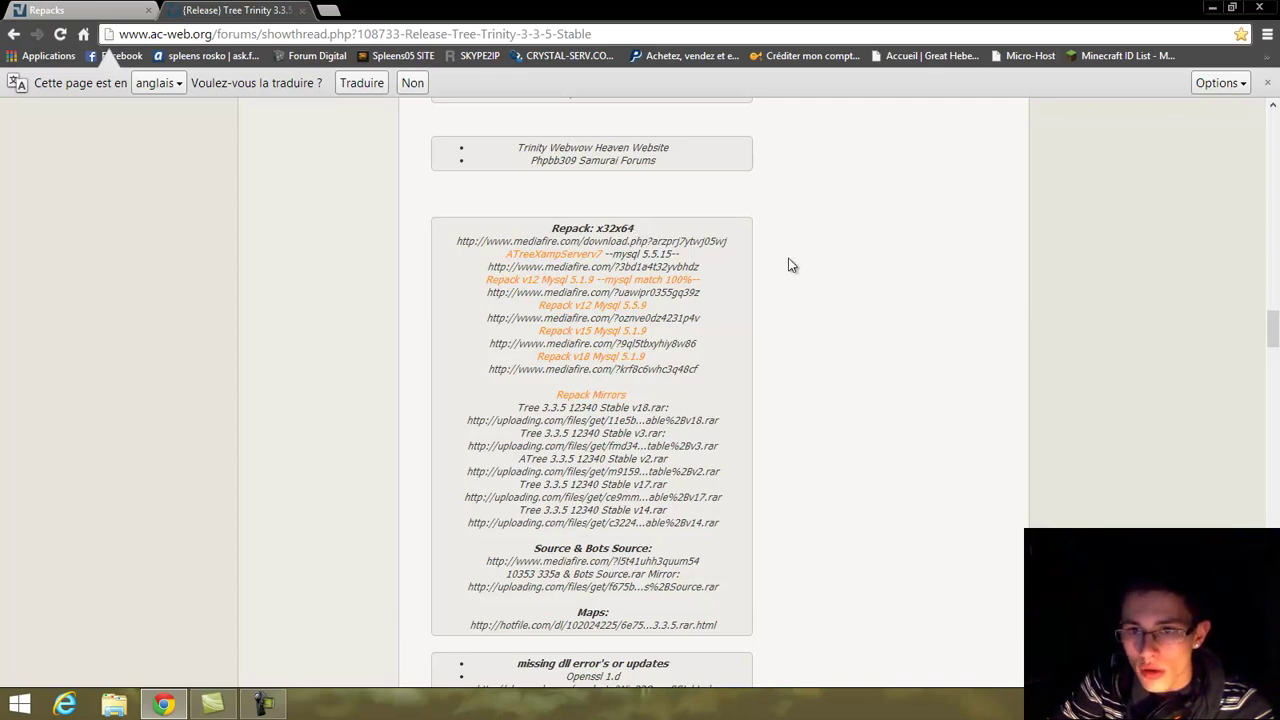
# Review the Maps, Source & Bots Source and missing dll sections of the Tree Trinity post.
pyautogui.scroll(-3, 734, 420)
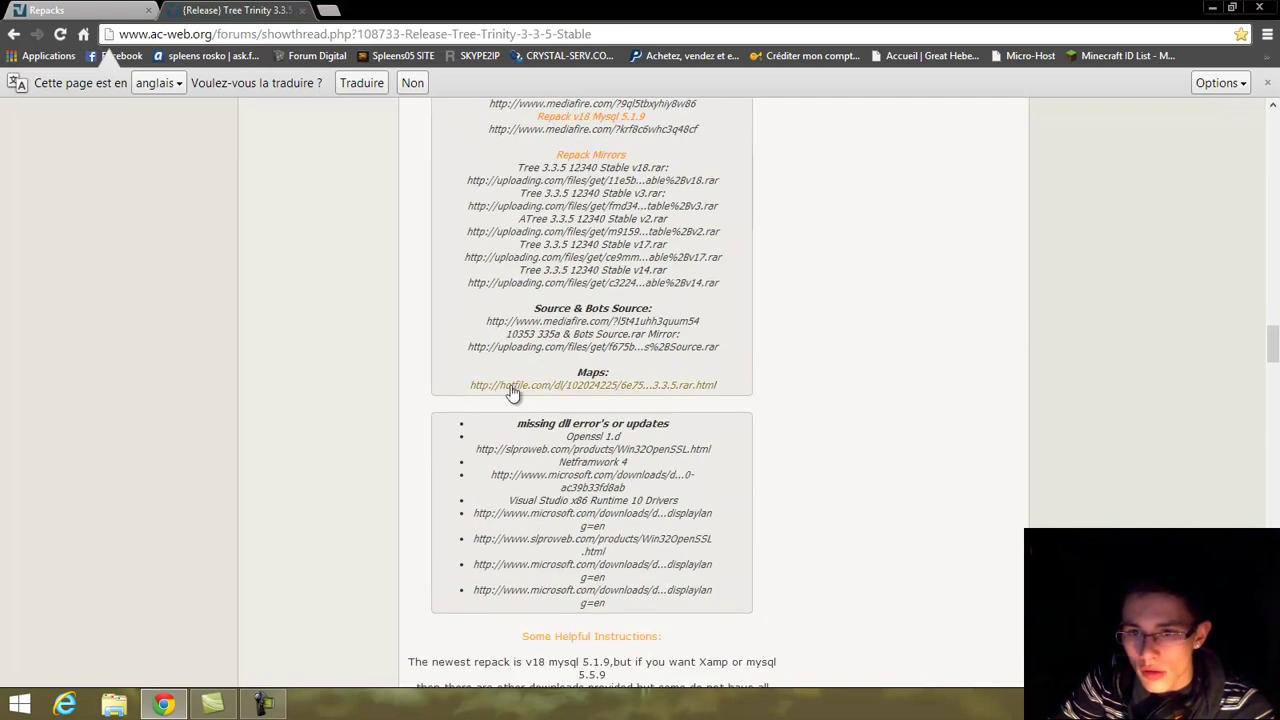
pyautogui.scroll(2, 583, 163)
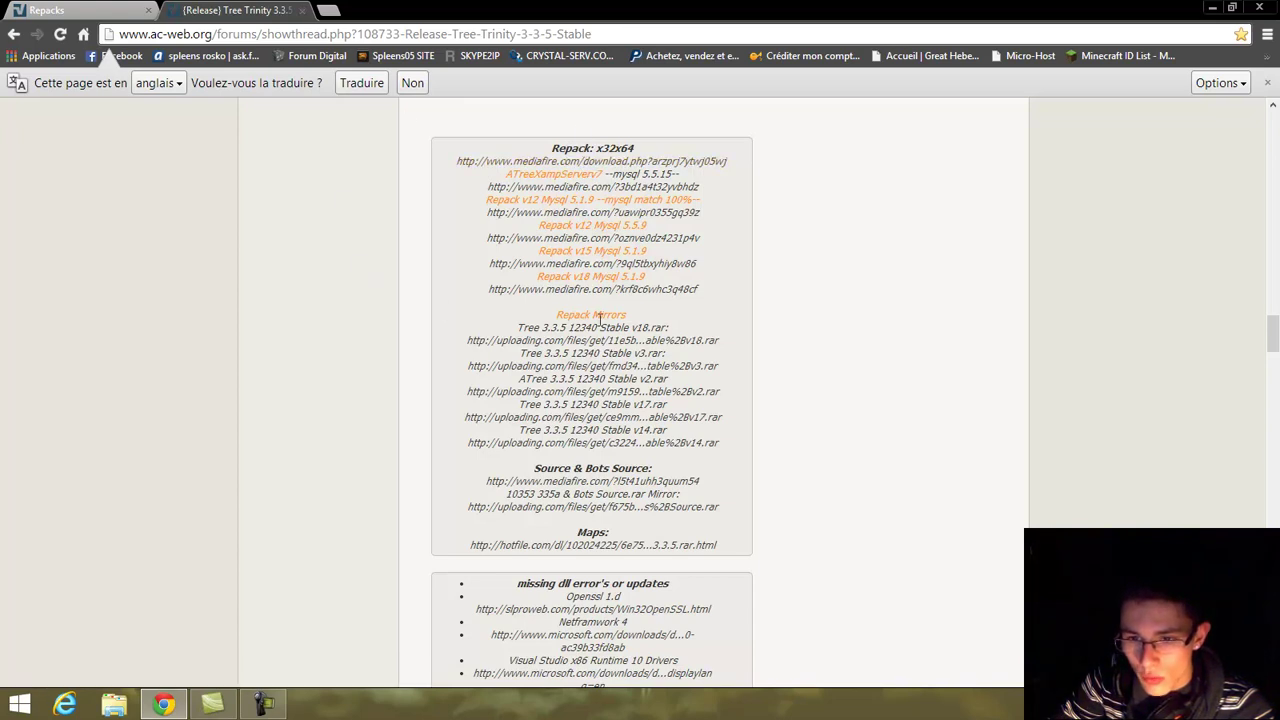
pyautogui.moveTo(648, 468); pyautogui.dragTo(601, 468)
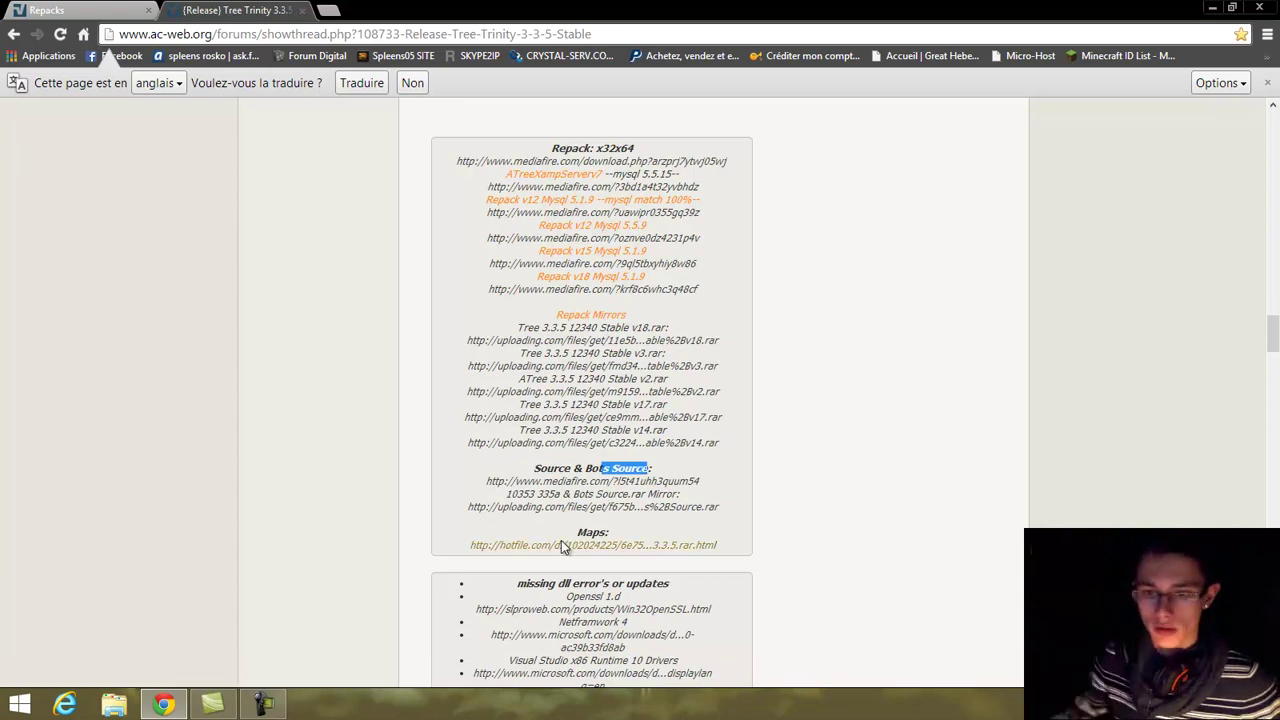
pyautogui.scroll(-3, 465, 521)
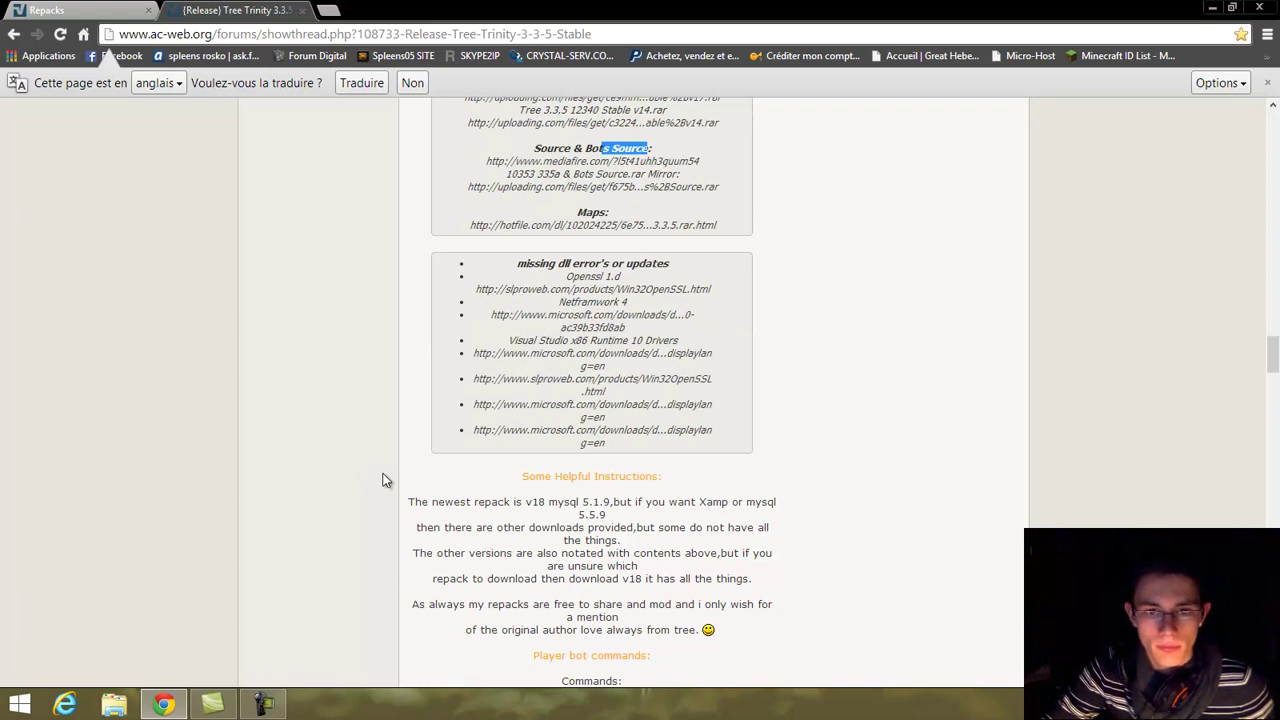
# Switch to File Explorer and open the "DiGital trinity 3.3.5a" folder on the Elements (G:) drive.
pyautogui.click(113, 705)
pyautogui.click(53, 208)
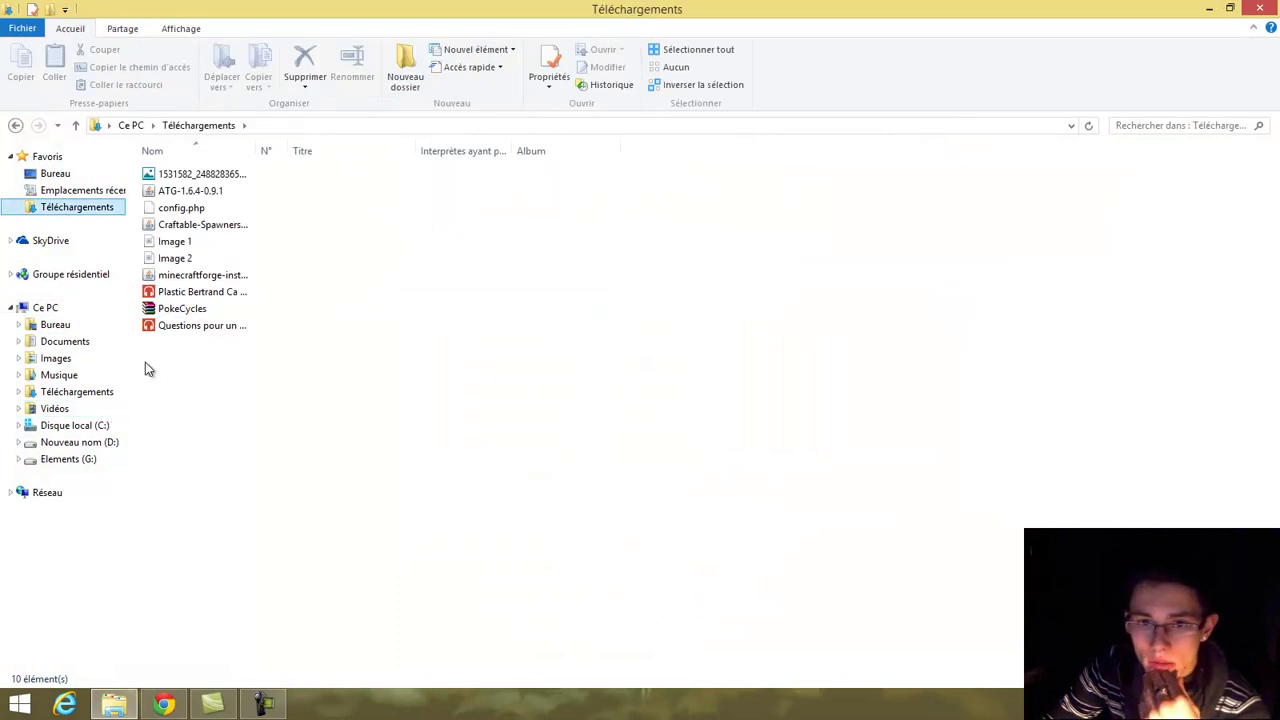
pyautogui.click(64, 460)
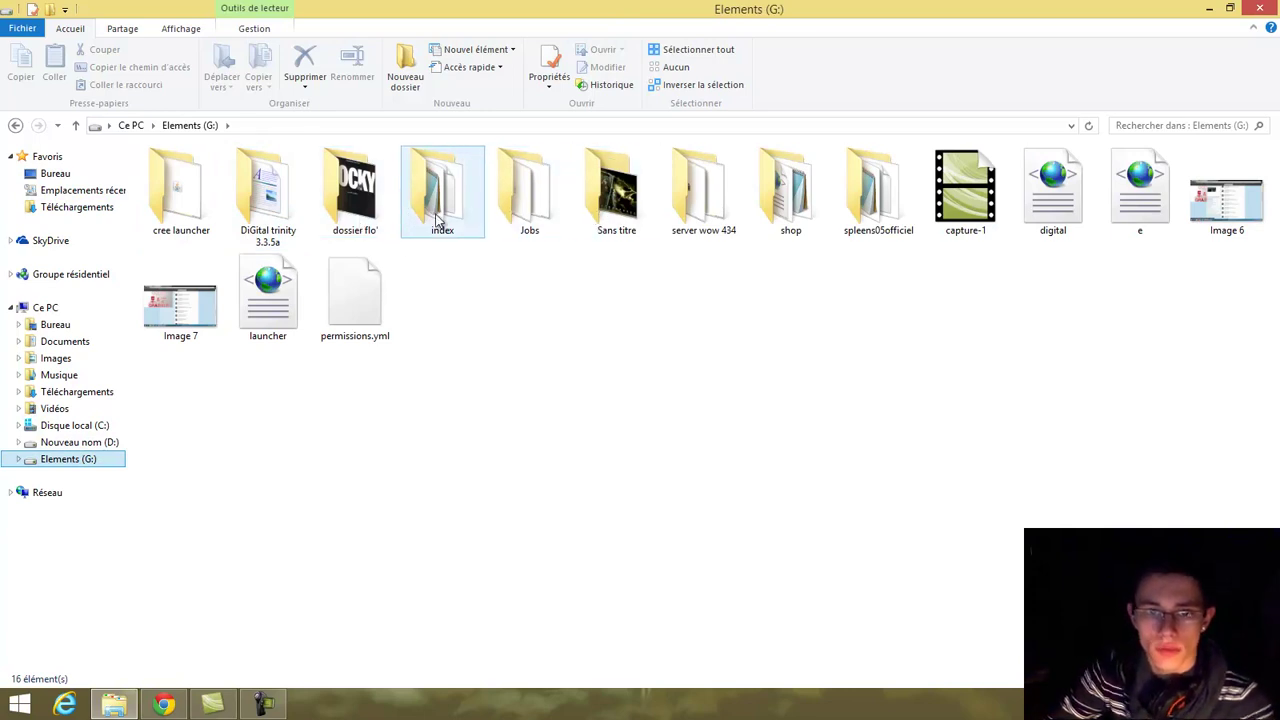
pyautogui.click(288, 217)
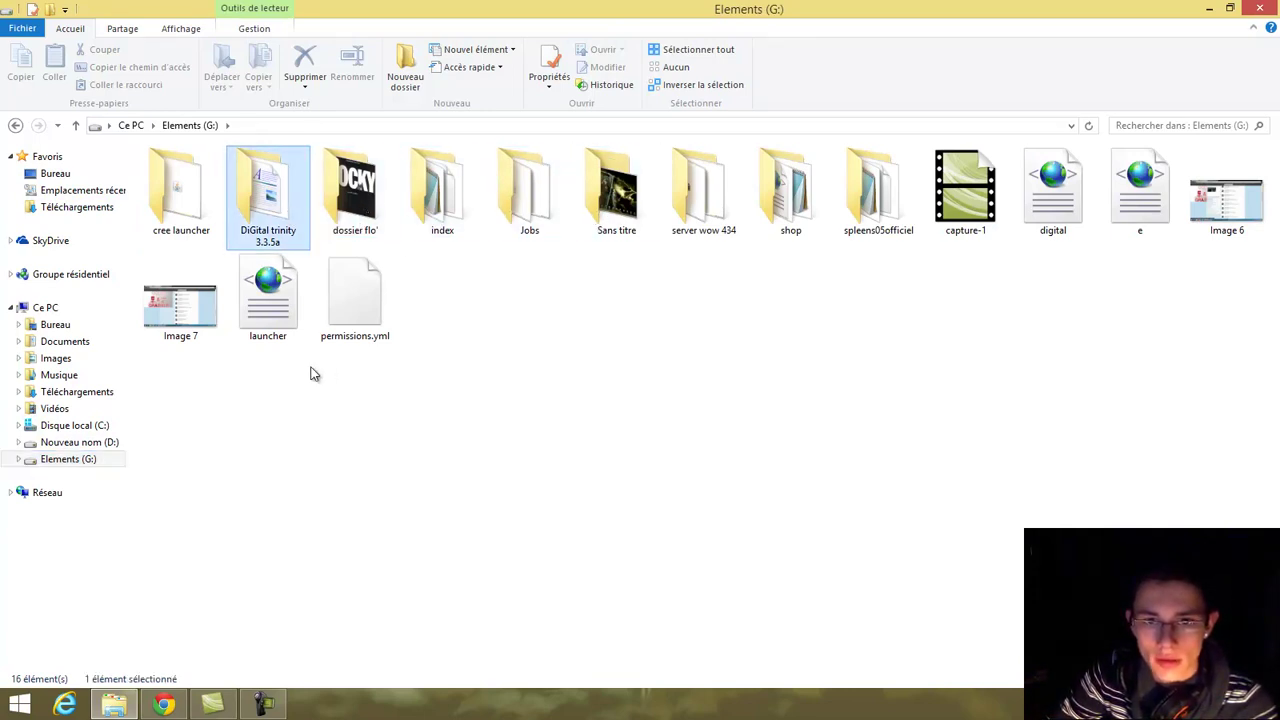
pyautogui.press('Return')
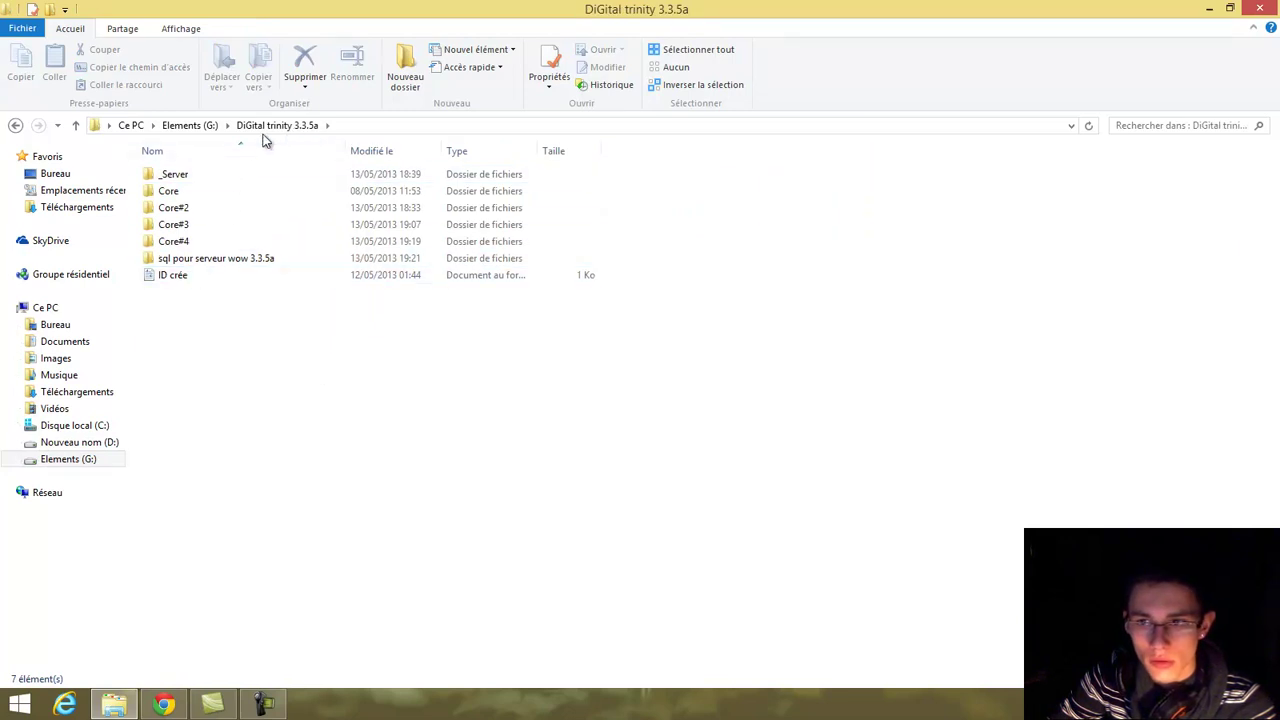
# Return to the Elements (G:) drive and open the personal "dossier" folder.
pyautogui.click(205, 126)
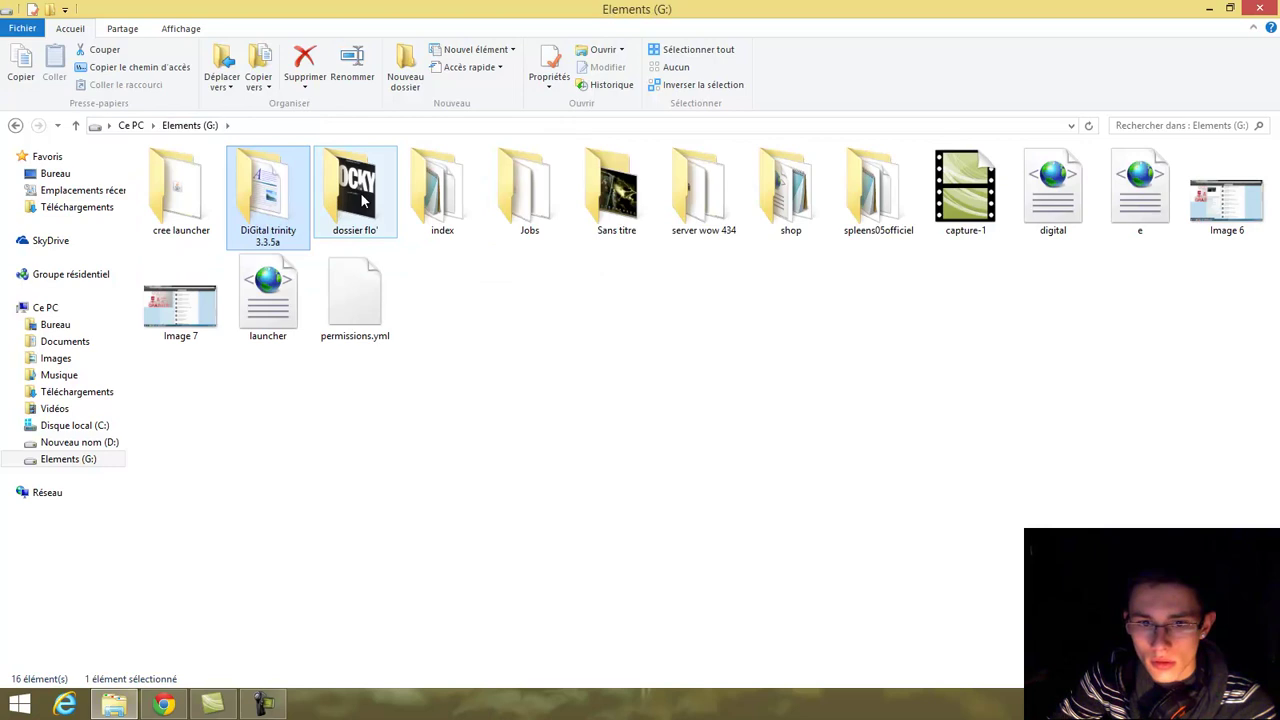
pyautogui.click(363, 200)
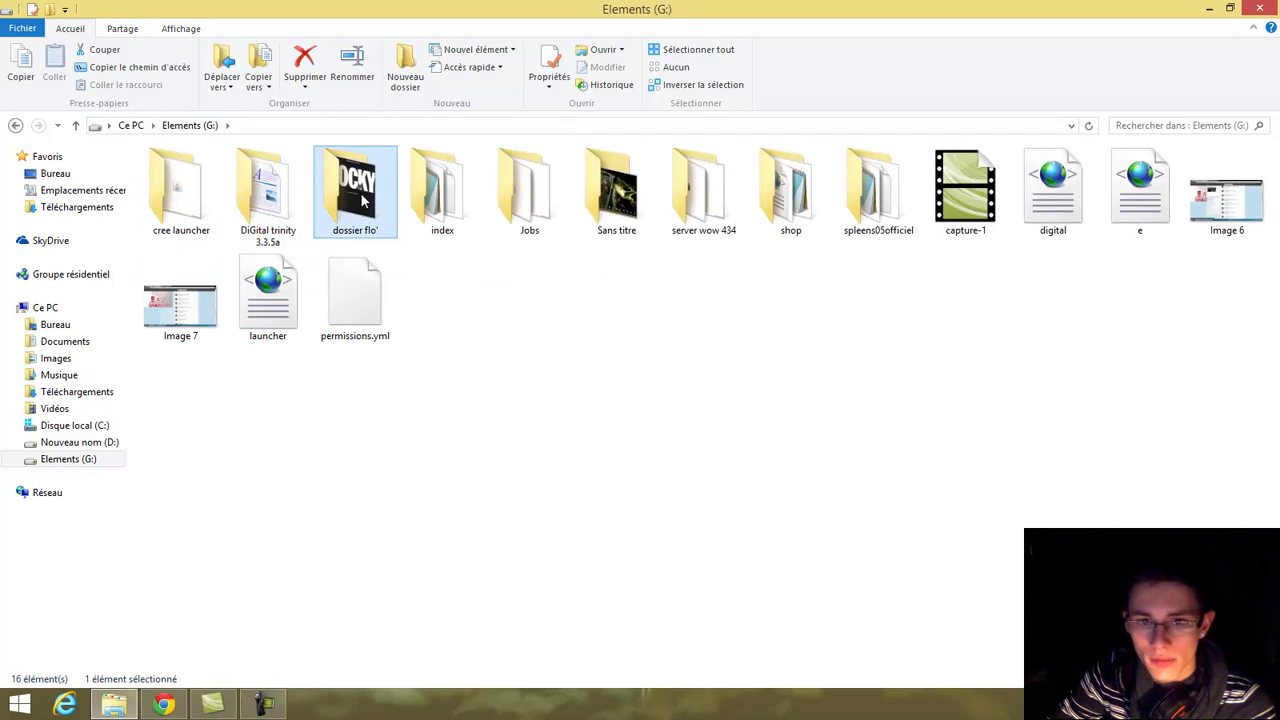
pyautogui.doubleClick(363, 200)
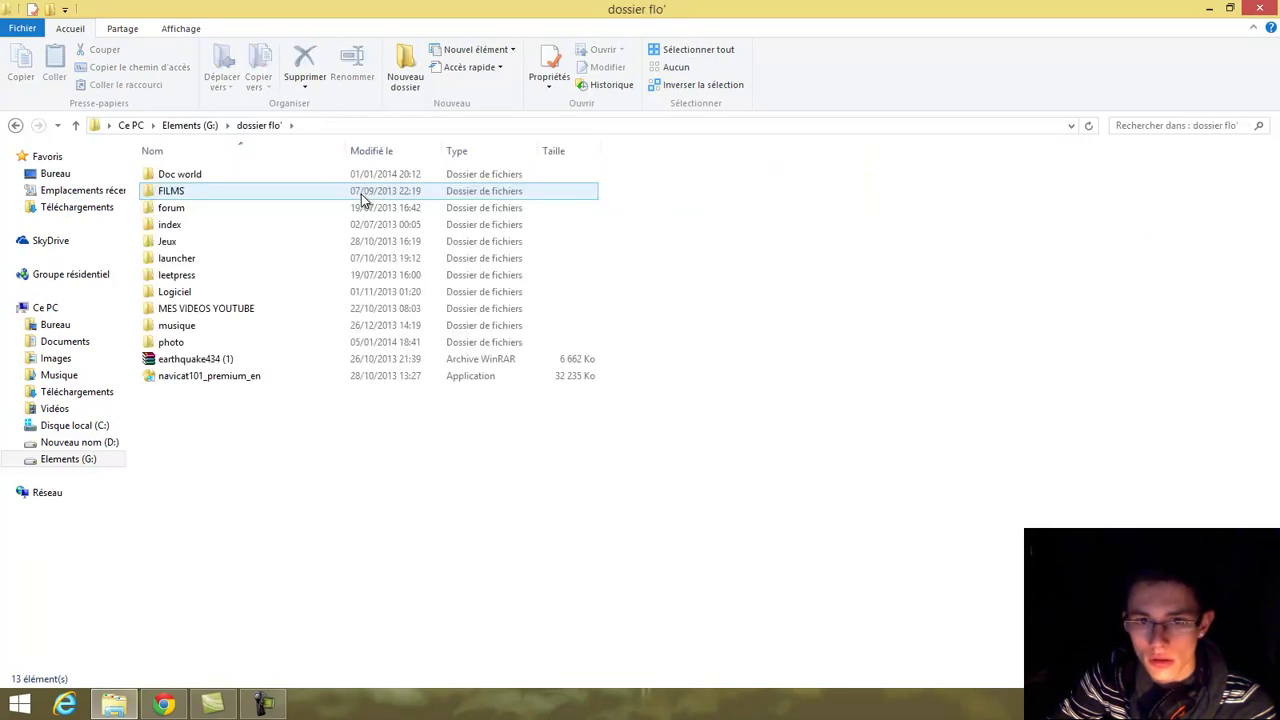
# Inspect the contents of the Earthquake 434 folder inside the "earthquake434 (1)" archive, closing the archive when done.
pyautogui.click(224, 363)
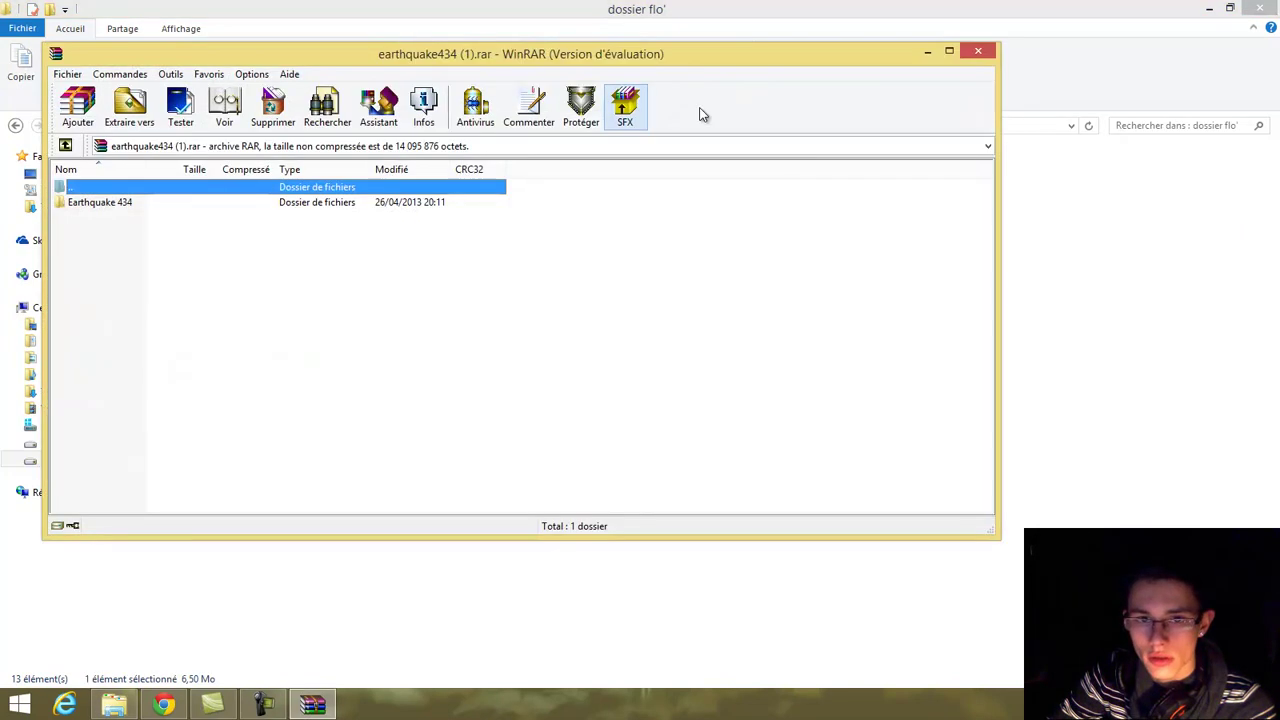
pyautogui.click(588, 303)
pyautogui.doubleClick(423, 204)
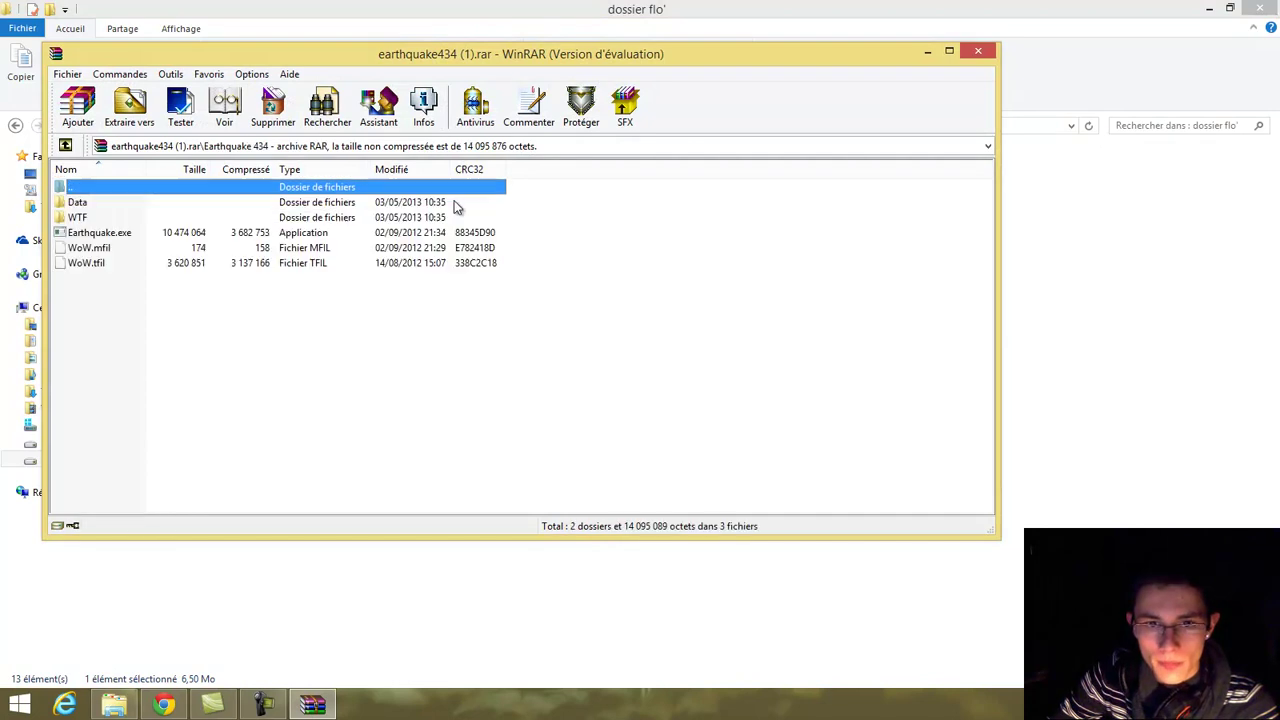
pyautogui.click(988, 51)
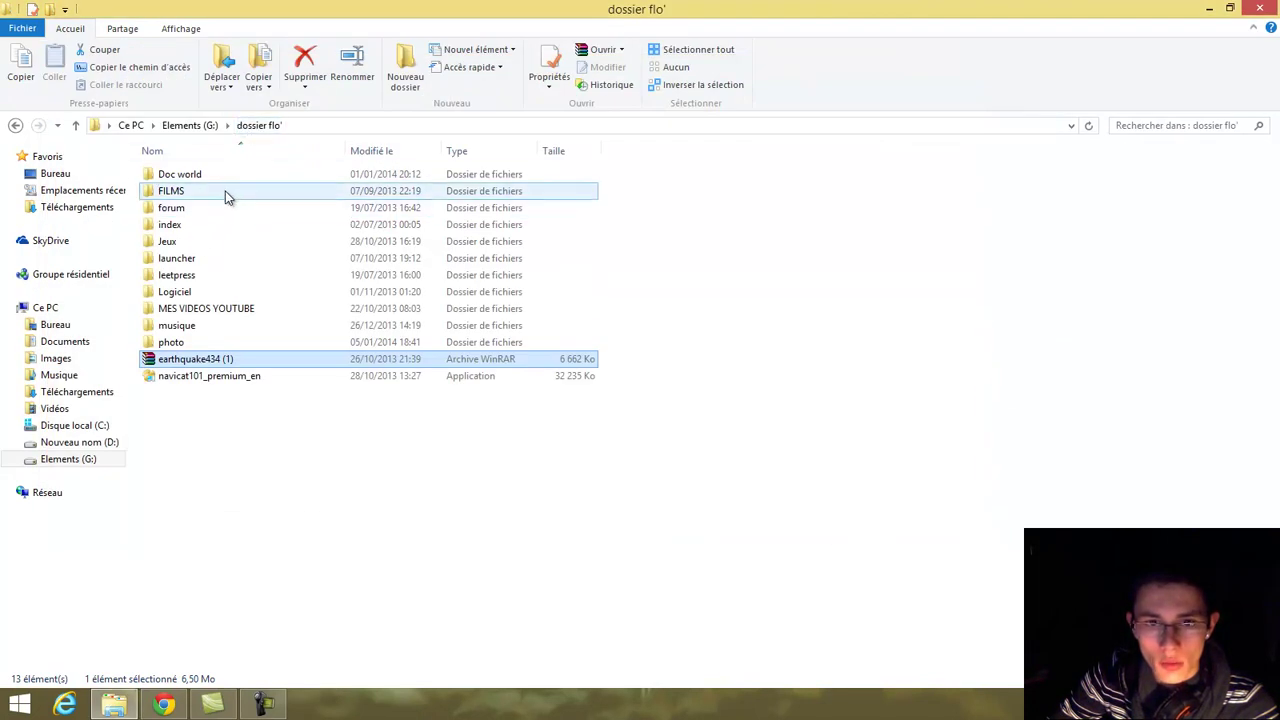
# Look through the Logiciel, Jeux and Doc world folders in the personal "dossier" folder for the server files.
pyautogui.doubleClick(198, 298)
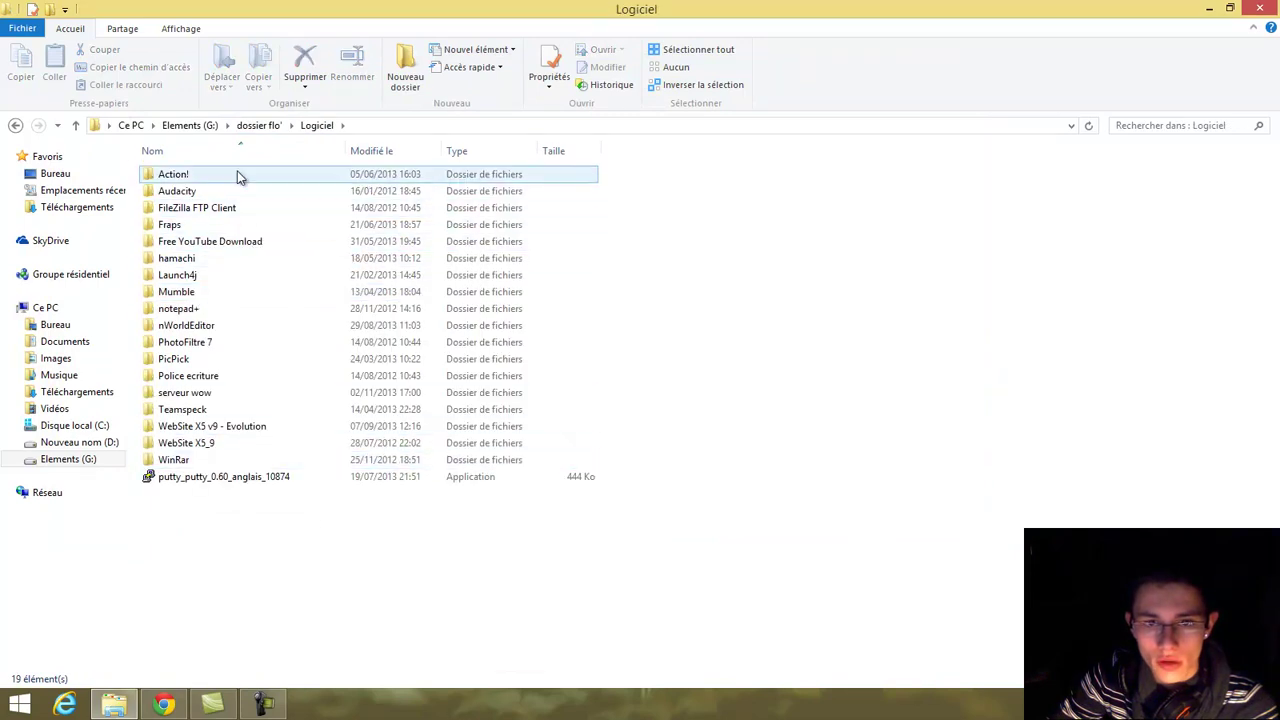
pyautogui.click(278, 127)
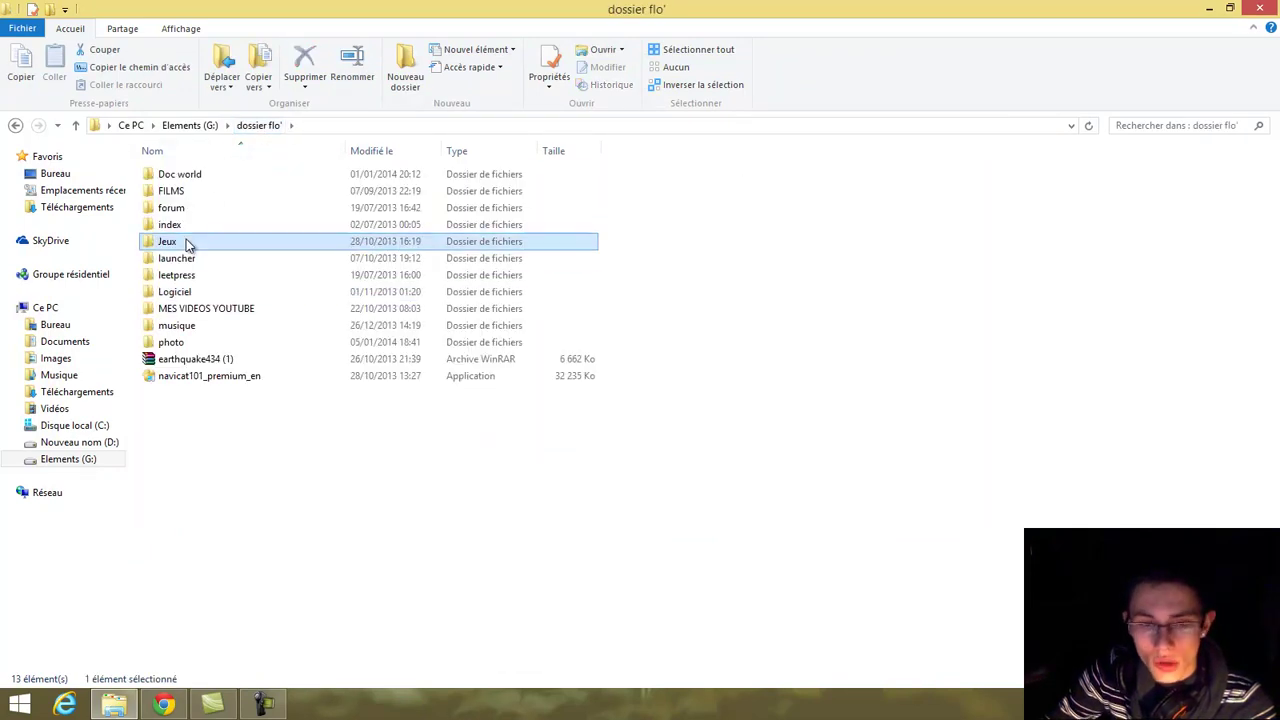
pyautogui.doubleClick(185, 242)
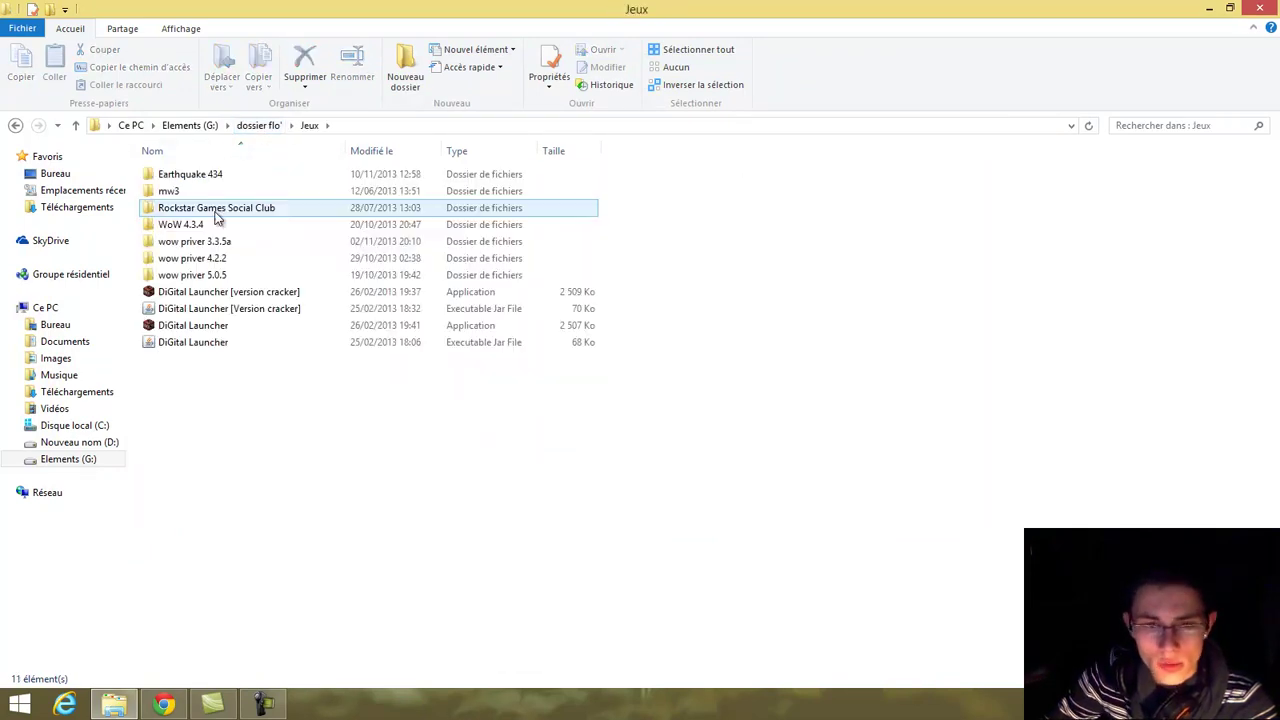
pyautogui.click(256, 127)
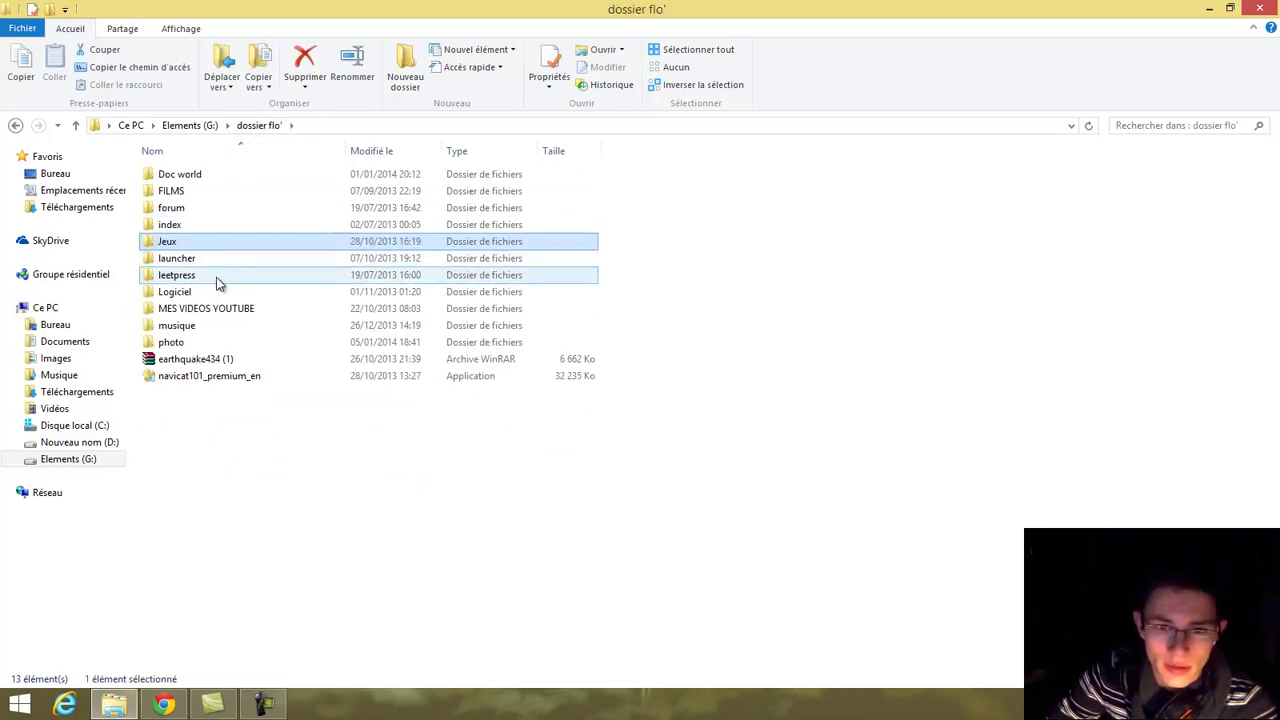
pyautogui.doubleClick(246, 175)
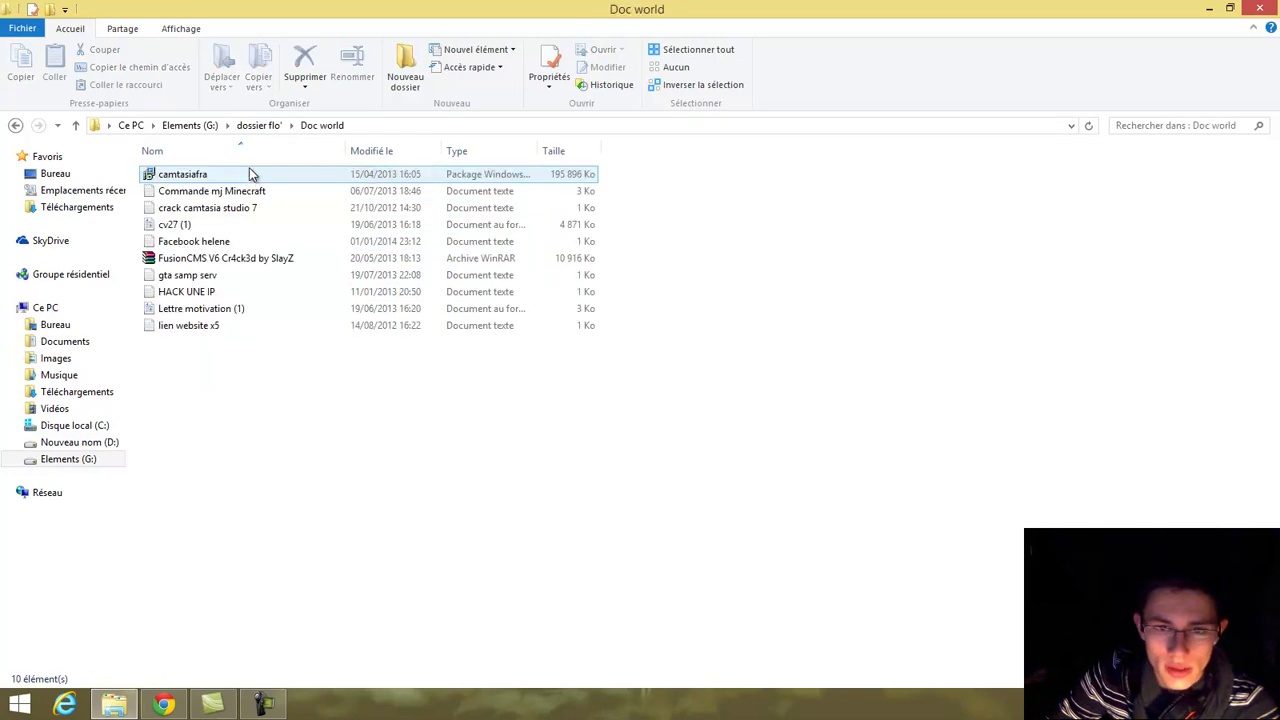
pyautogui.click(258, 126)
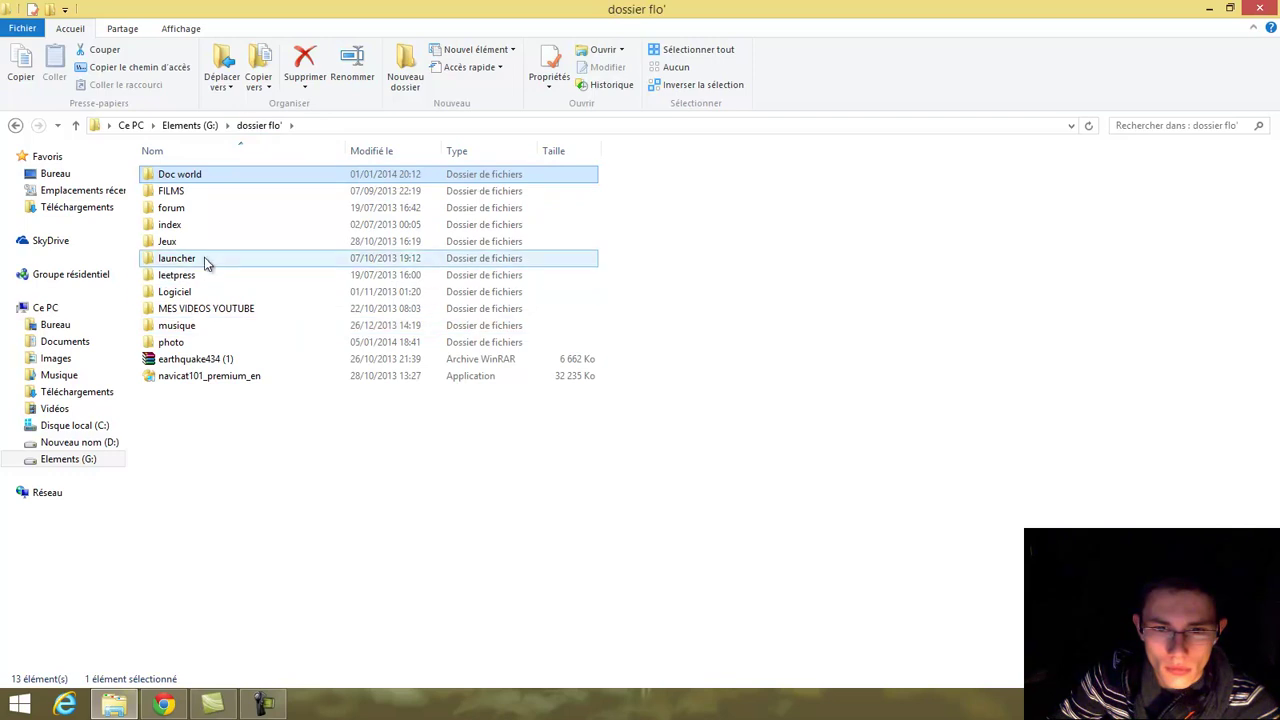
# Open the "serveur wow" folder inside the Logiciel folder.
pyautogui.doubleClick(200, 294)
pyautogui.click(210, 310)
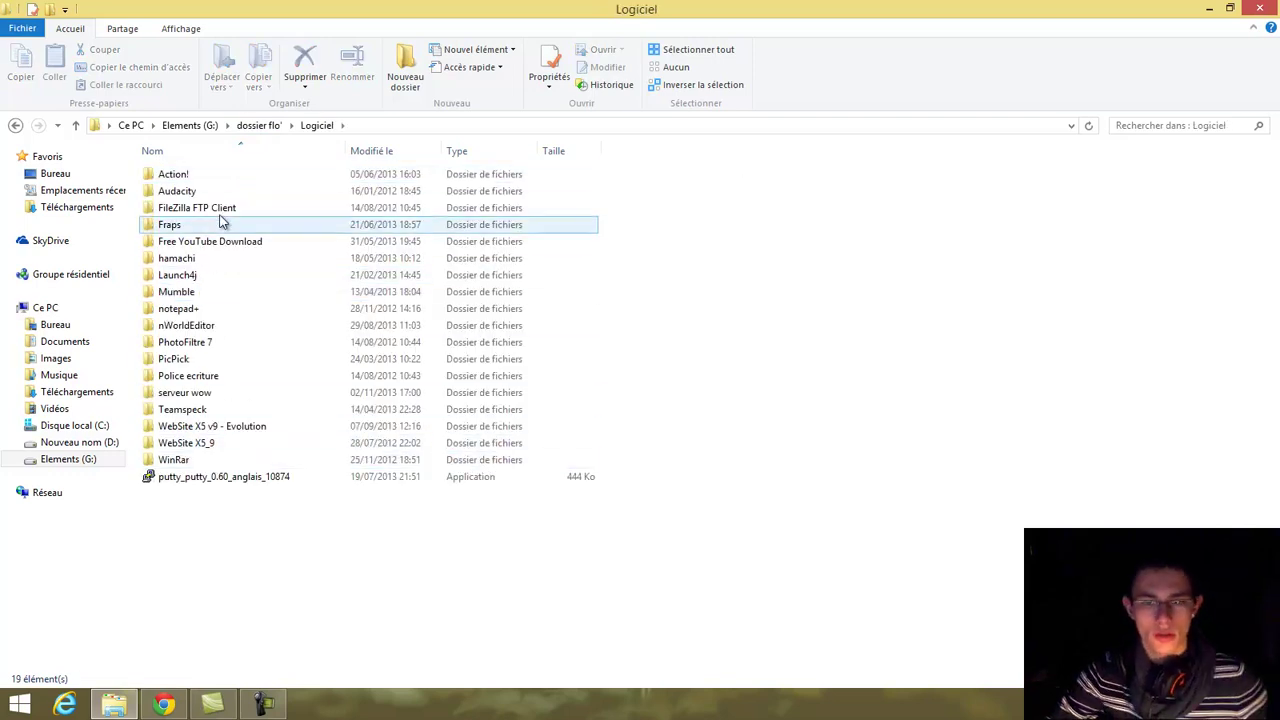
pyautogui.doubleClick(210, 392)
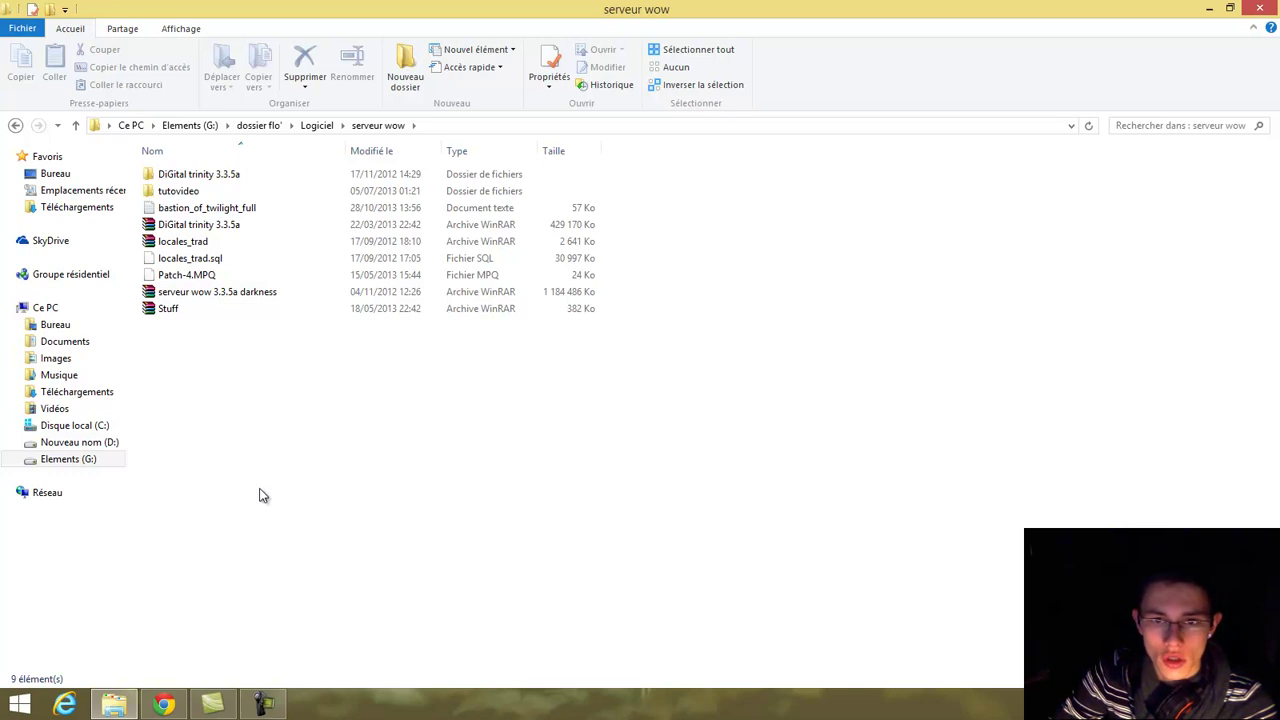
# Inspect the Core folder inside the "DiGital trinity 3.3.5a" archive, dismissing the WinRAR licence reminder and closing the archive when done.
pyautogui.click(228, 230)
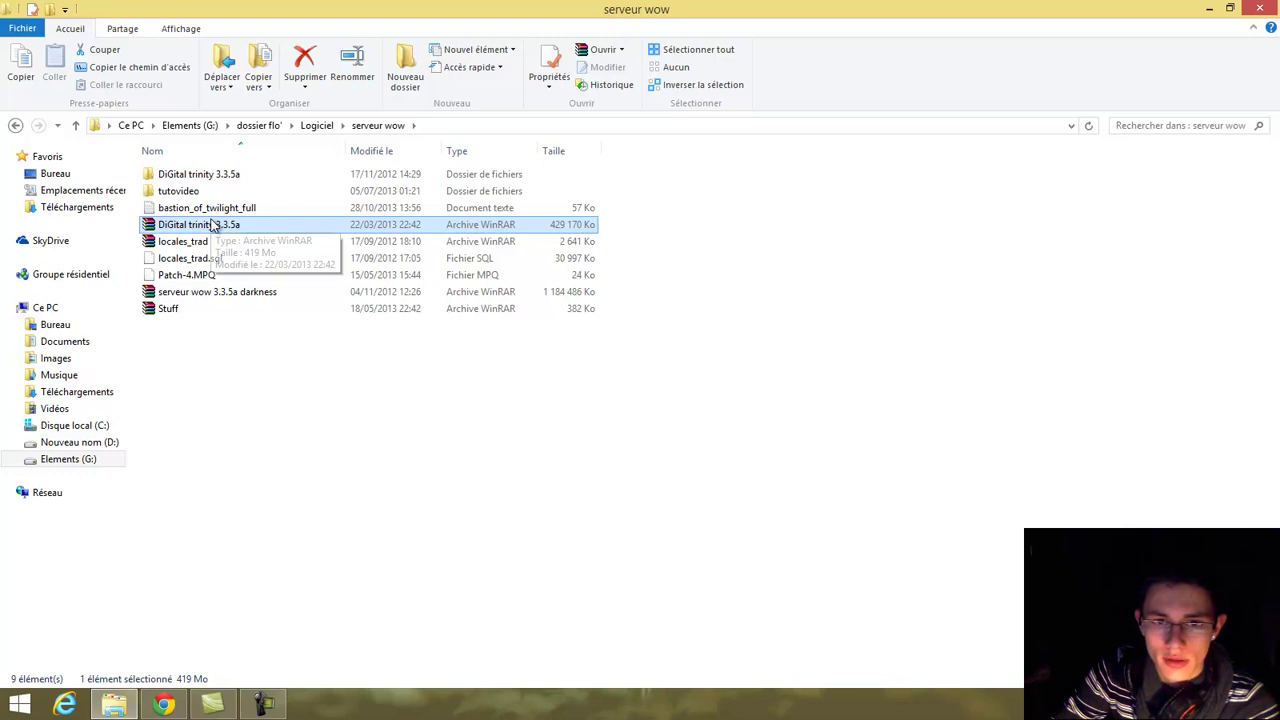
pyautogui.rightClick(212, 227)
pyautogui.click(230, 234)
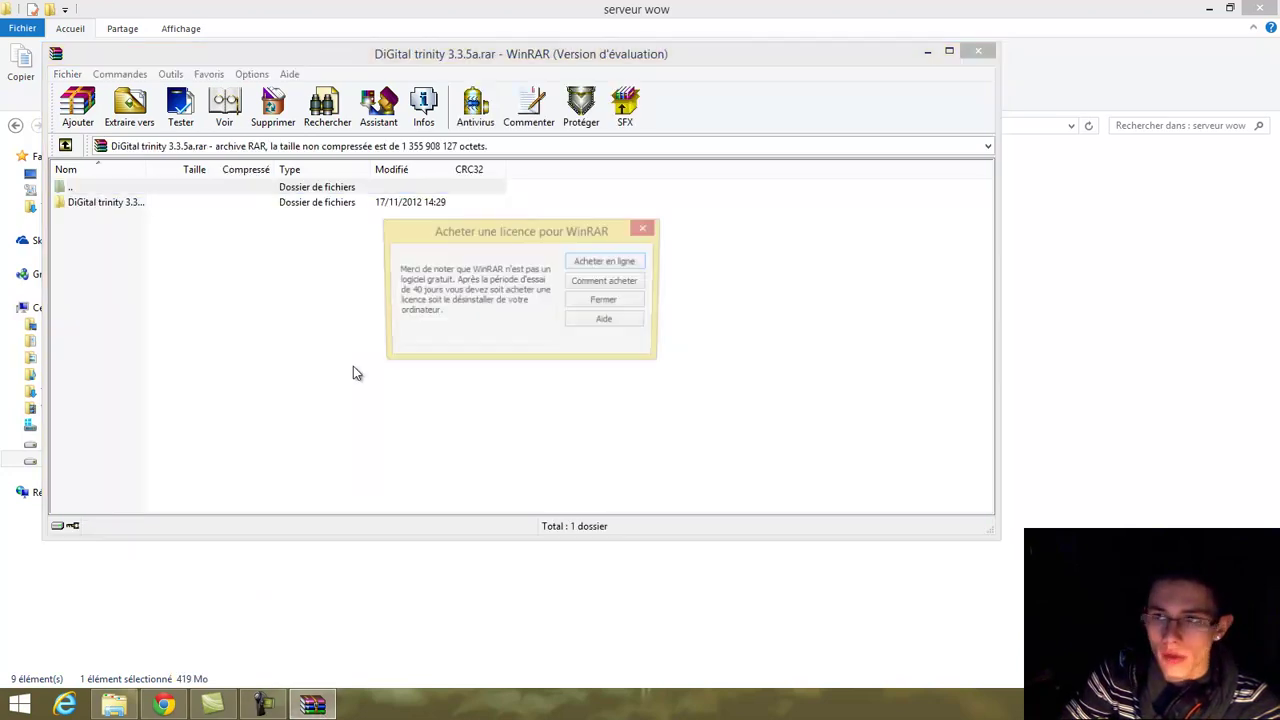
pyautogui.click(606, 301)
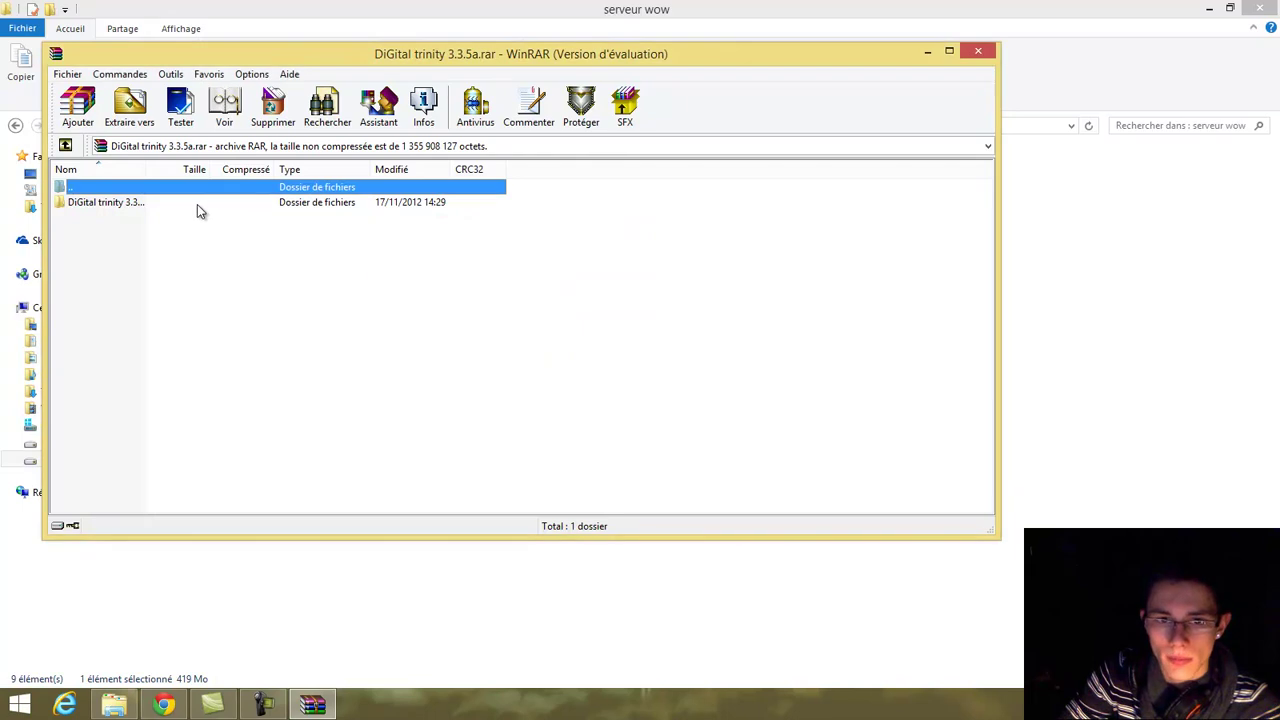
pyautogui.doubleClick(200, 204)
pyautogui.click(95, 216)
pyautogui.click(108, 202)
pyautogui.click(106, 217)
pyautogui.doubleClick(110, 216)
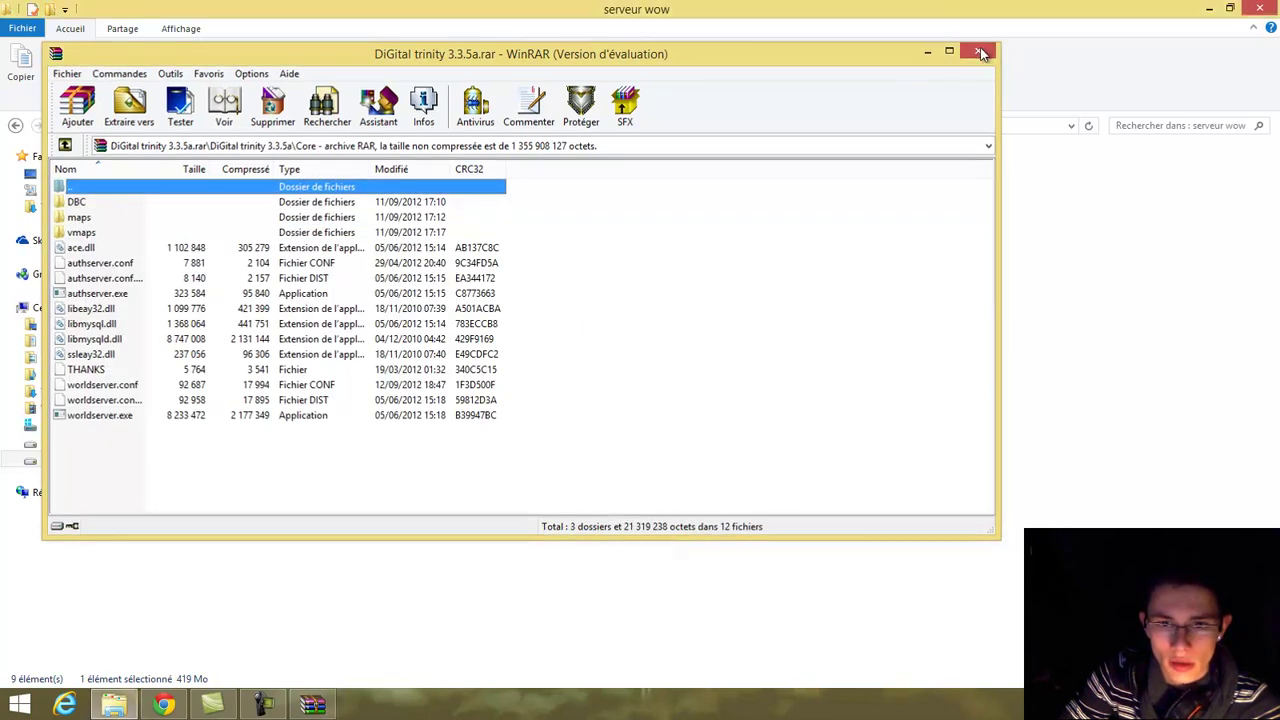
pyautogui.click(977, 51)
# Return to the Elements (G:) drive and open the "DiGital trinity 3.3.5a" folder.
pyautogui.click(250, 126)
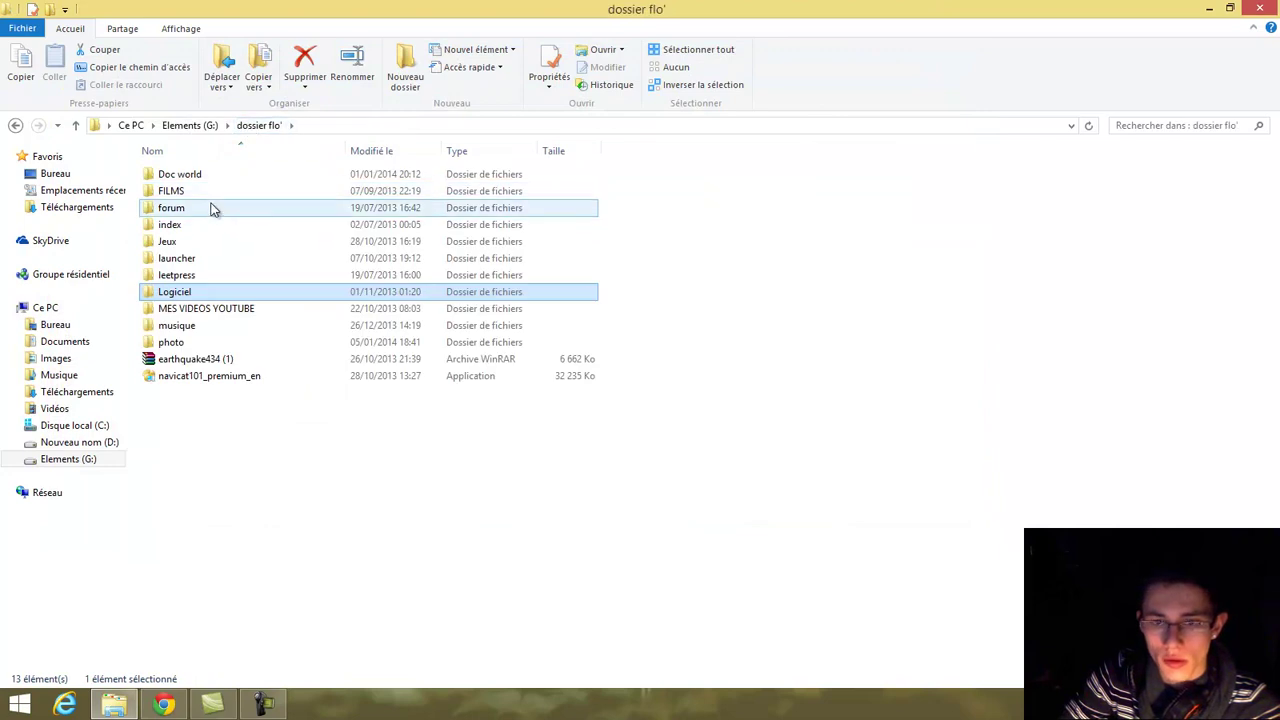
pyautogui.click(210, 128)
pyautogui.click(280, 214)
pyautogui.doubleClick(292, 222)
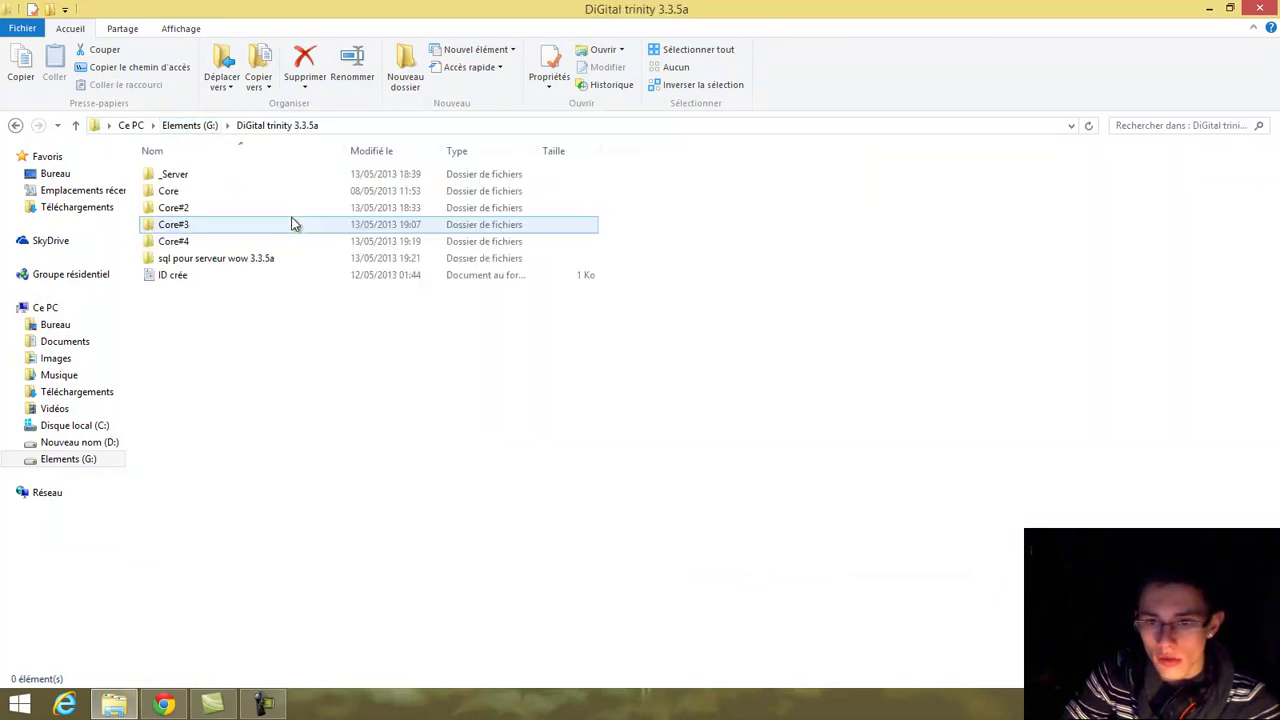
# Read the NPC and quest IDs in the "ID crée" document, closing it when done.
pyautogui.click(218, 279)
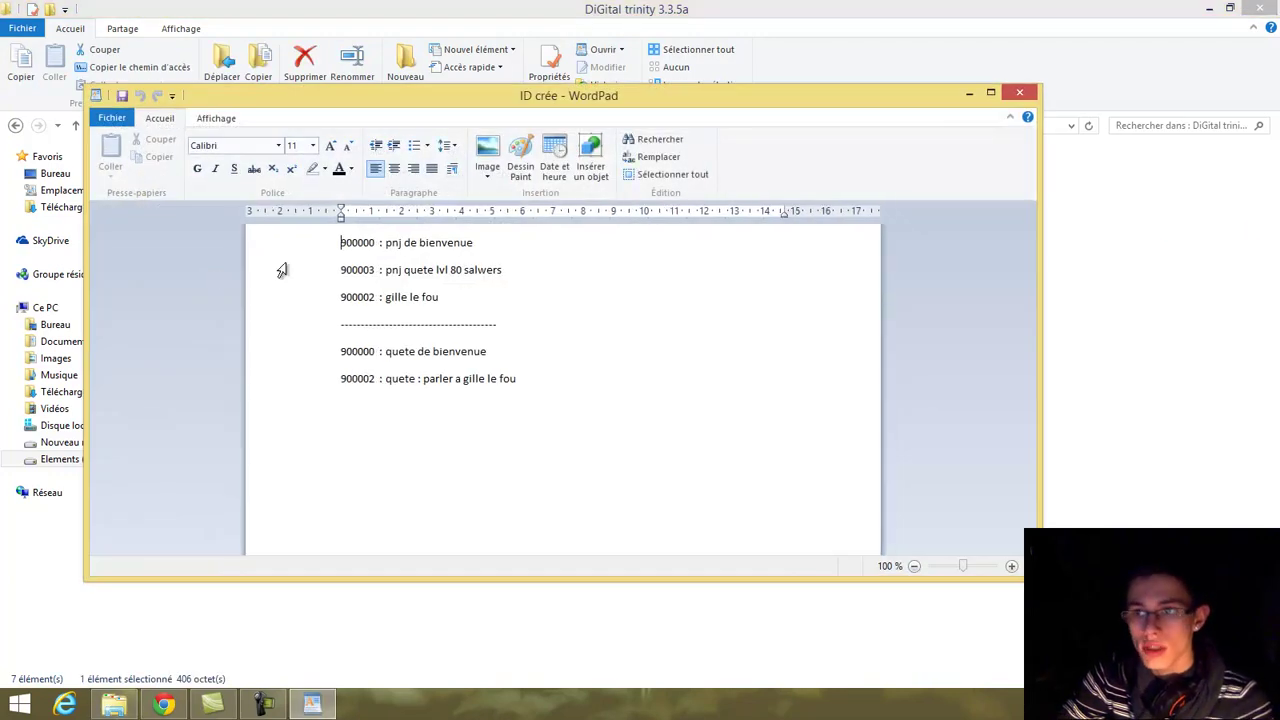
pyautogui.hotkey('ctrl', 'a')
pyautogui.hotkey('ctrl', 'c')
pyautogui.click(620, 391)
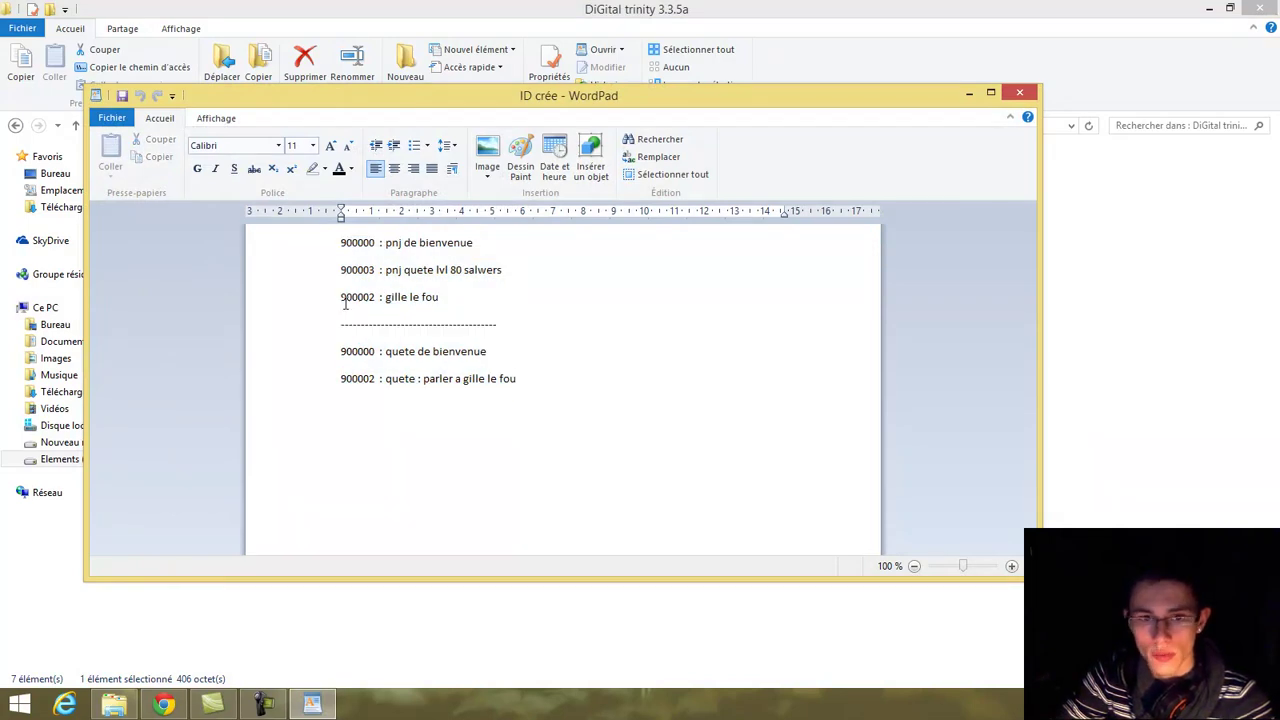
pyautogui.click(1007, 92)
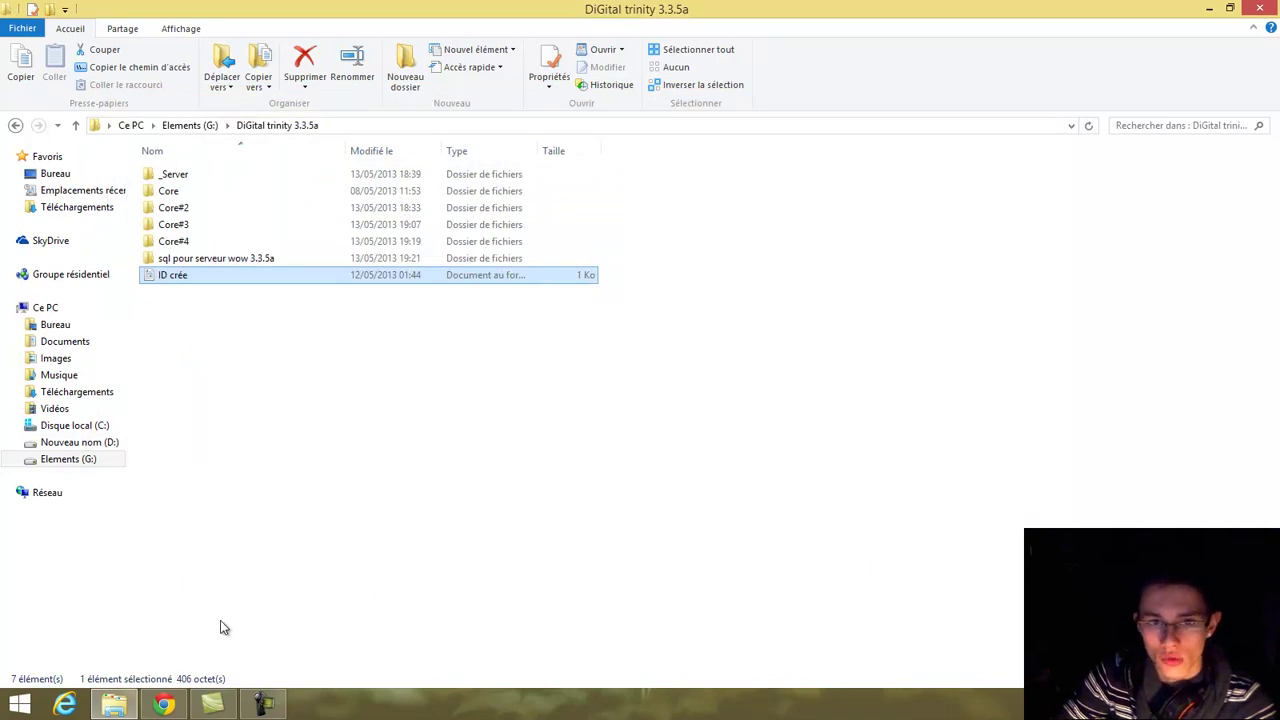
# Examine the _Server, Core, Core#2, Core#3, Core#4 and "sql pour serveur wow 3.3.5a" folders in the server directory.
pyautogui.click(250, 174)
pyautogui.click(285, 212)
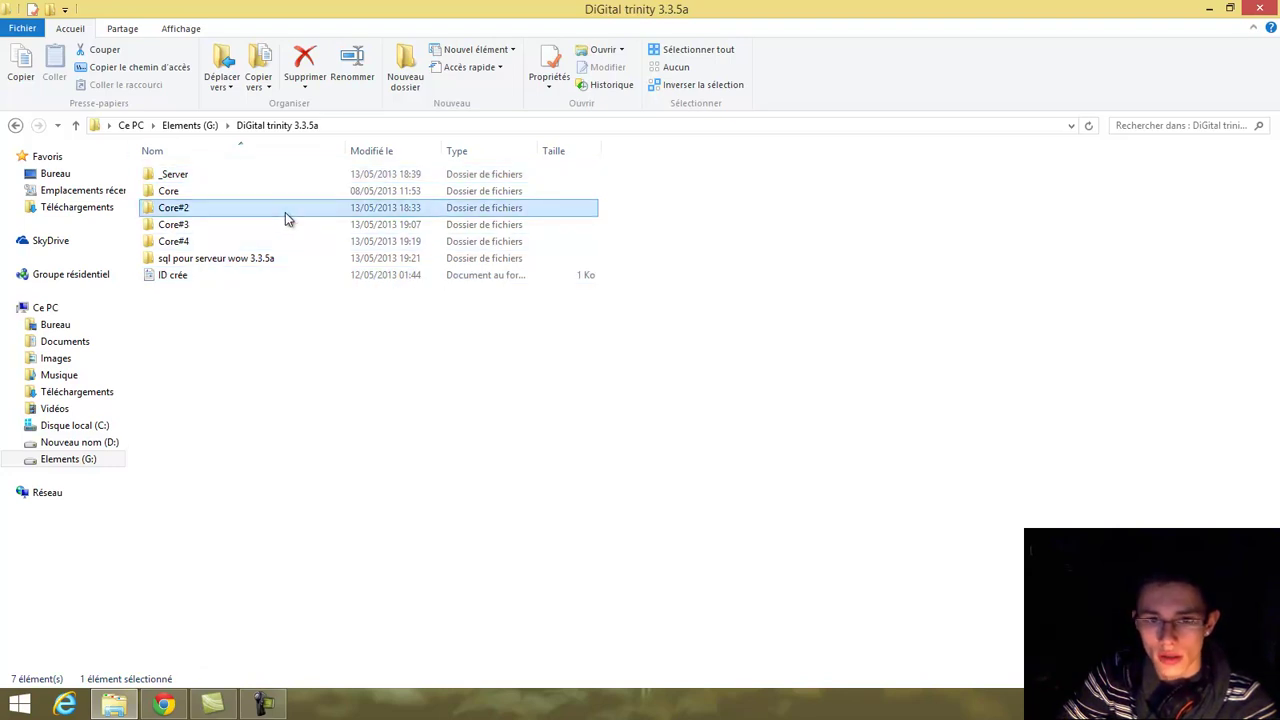
pyautogui.click(257, 243)
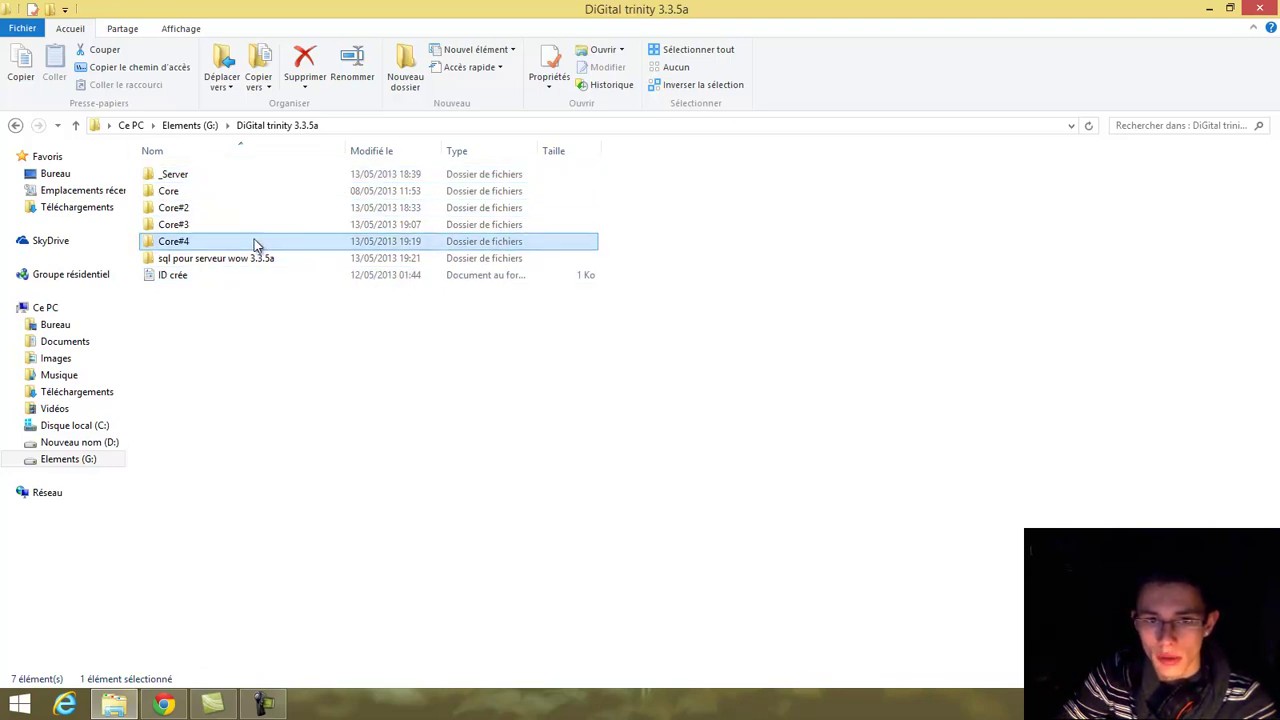
pyautogui.click(268, 224)
pyautogui.click(265, 241)
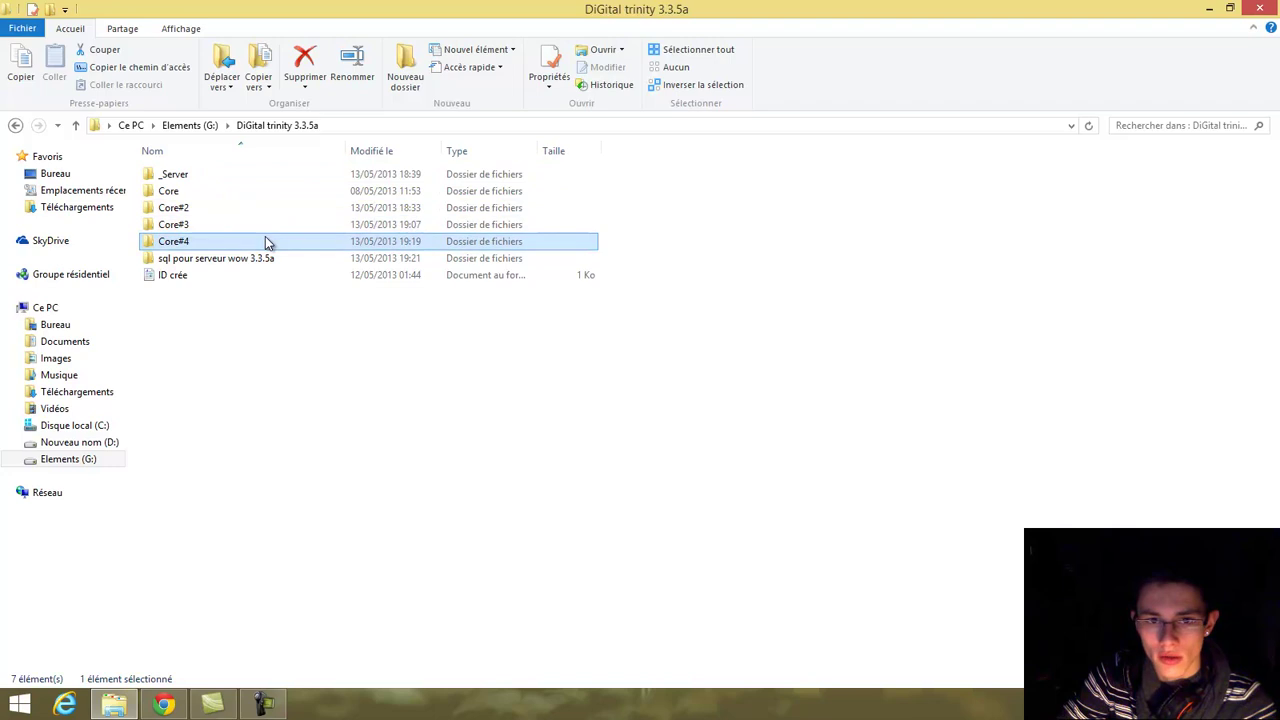
pyautogui.click(266, 262)
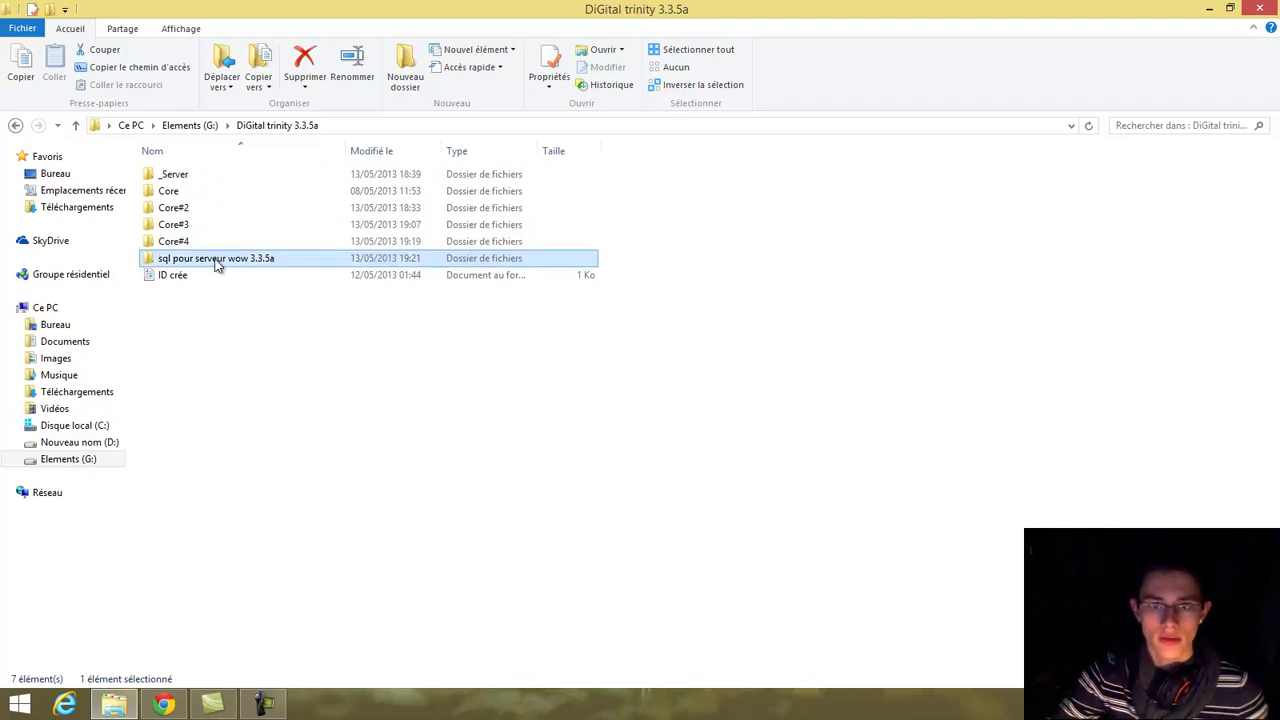
pyautogui.click(217, 207)
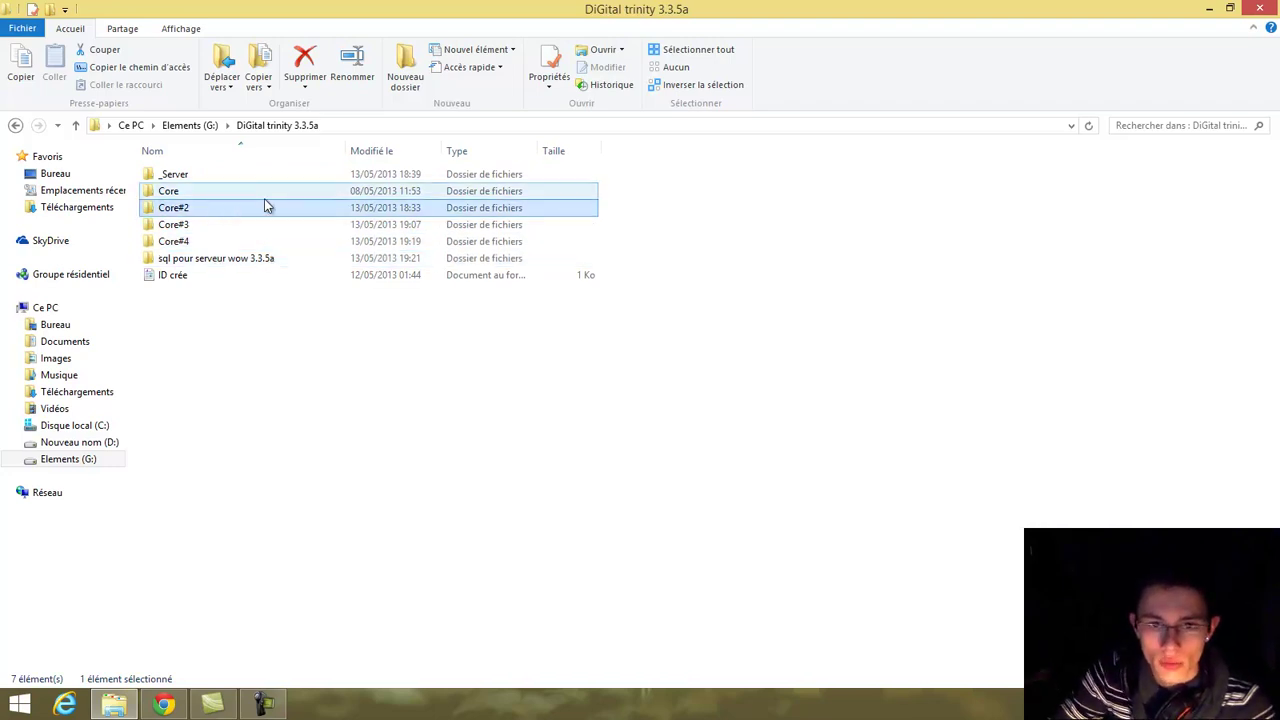
pyautogui.click(201, 176)
pyautogui.click(178, 190)
# Review the website folders in _Server and the contents of htdocs, returning to the "DiGital trinity 3.3.5a" folder.
pyautogui.doubleClick(238, 177)
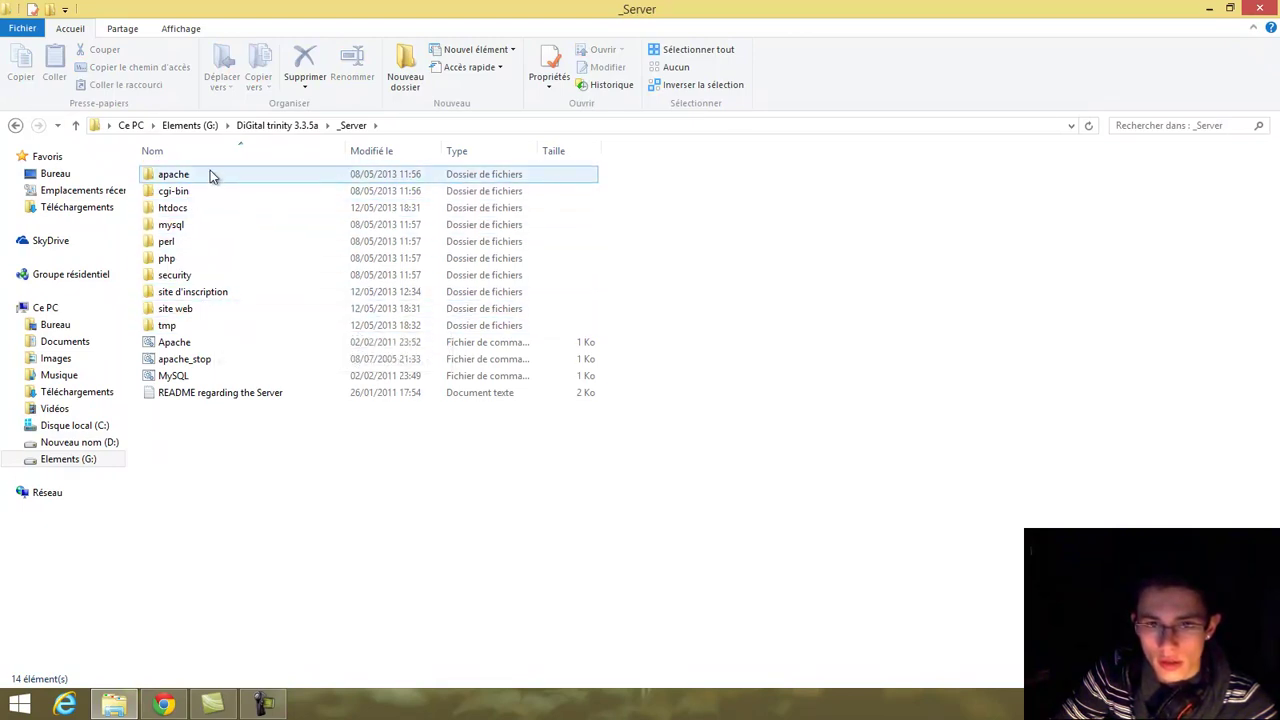
pyautogui.click(212, 295)
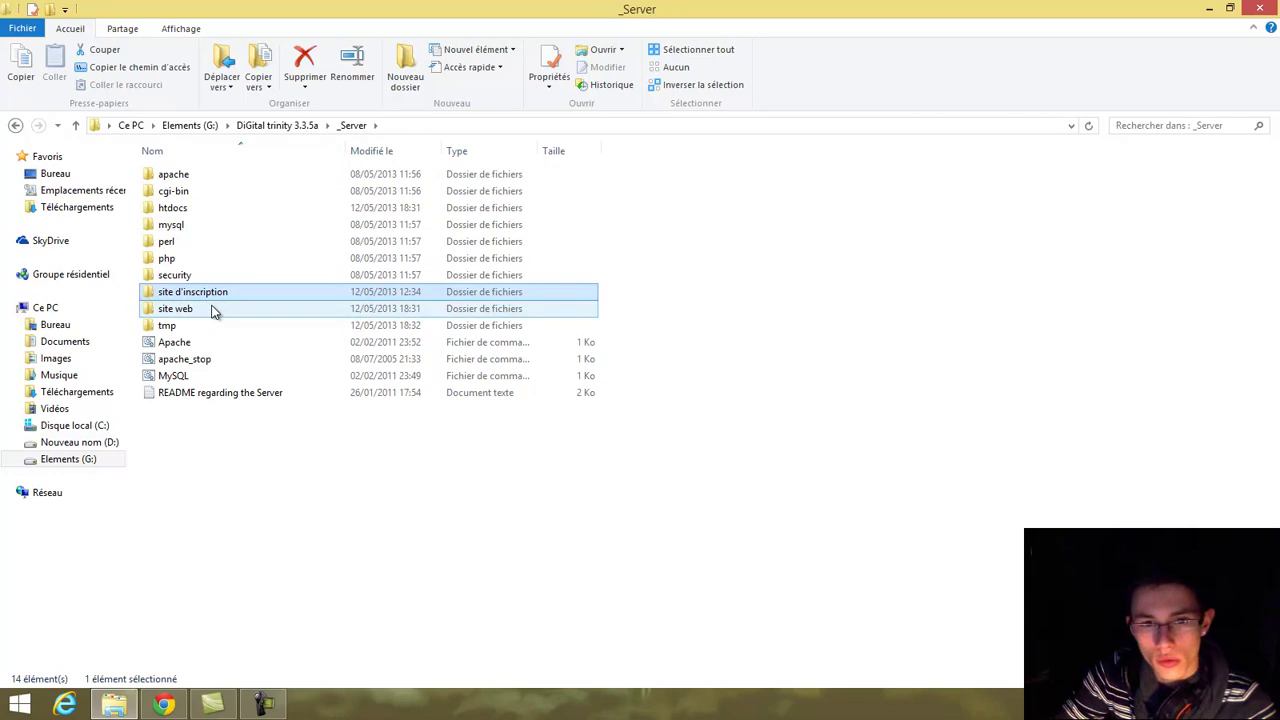
pyautogui.click(212, 310)
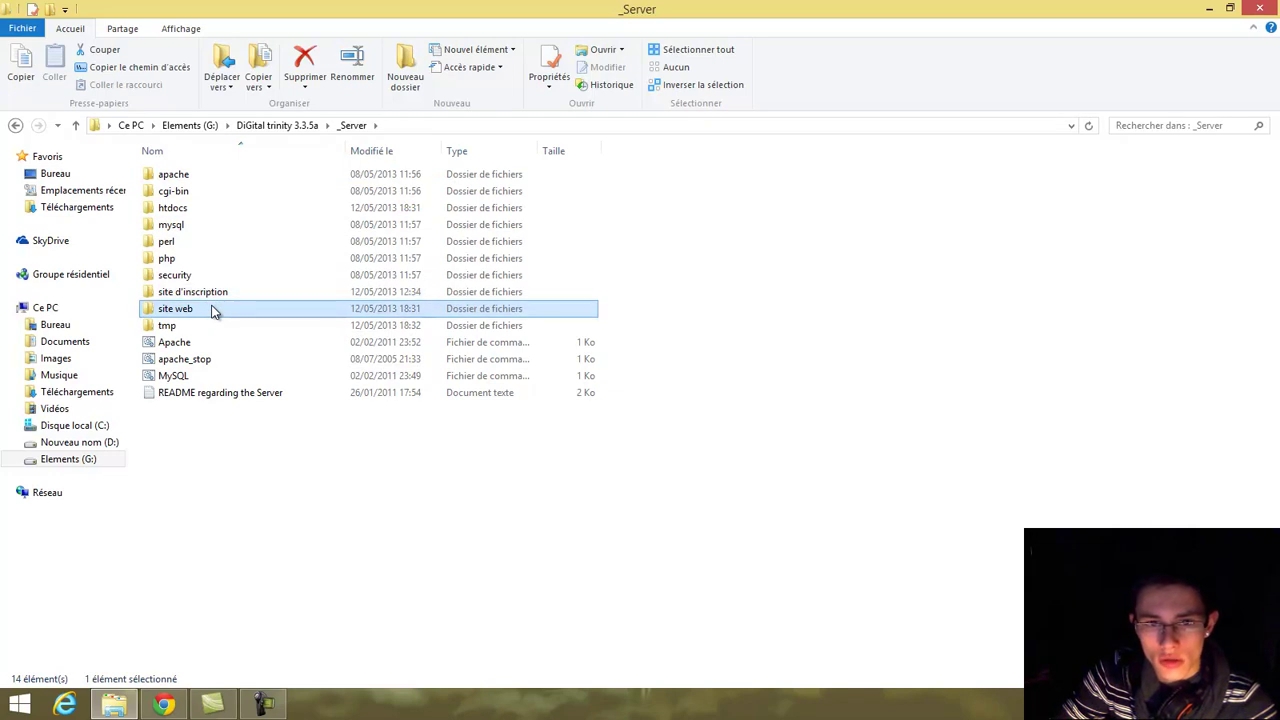
pyautogui.click(216, 207)
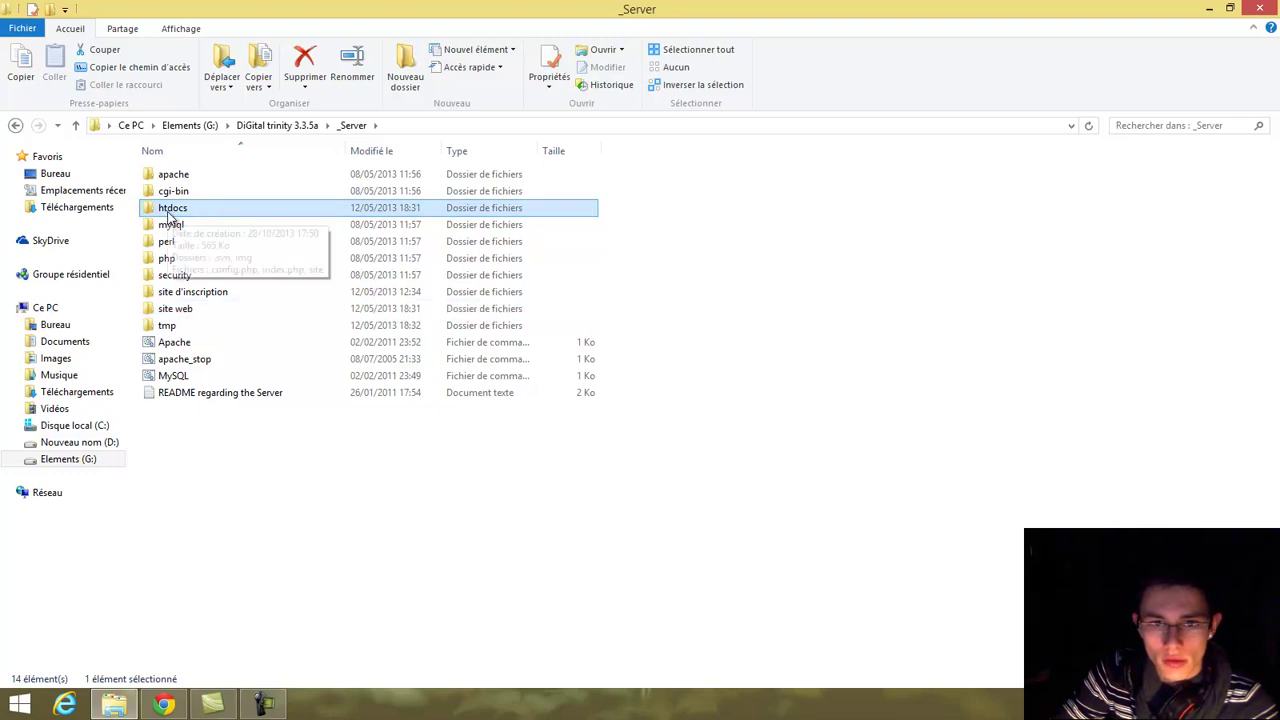
pyautogui.doubleClick(174, 212)
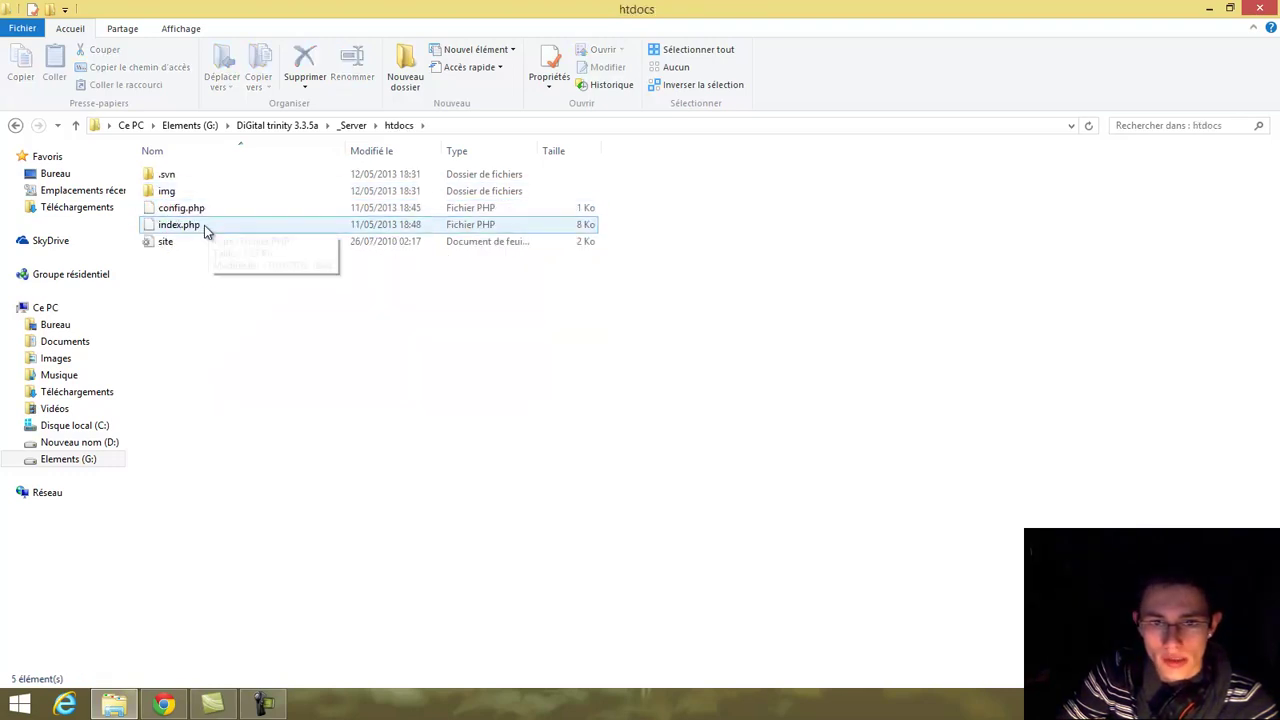
pyautogui.click(238, 190)
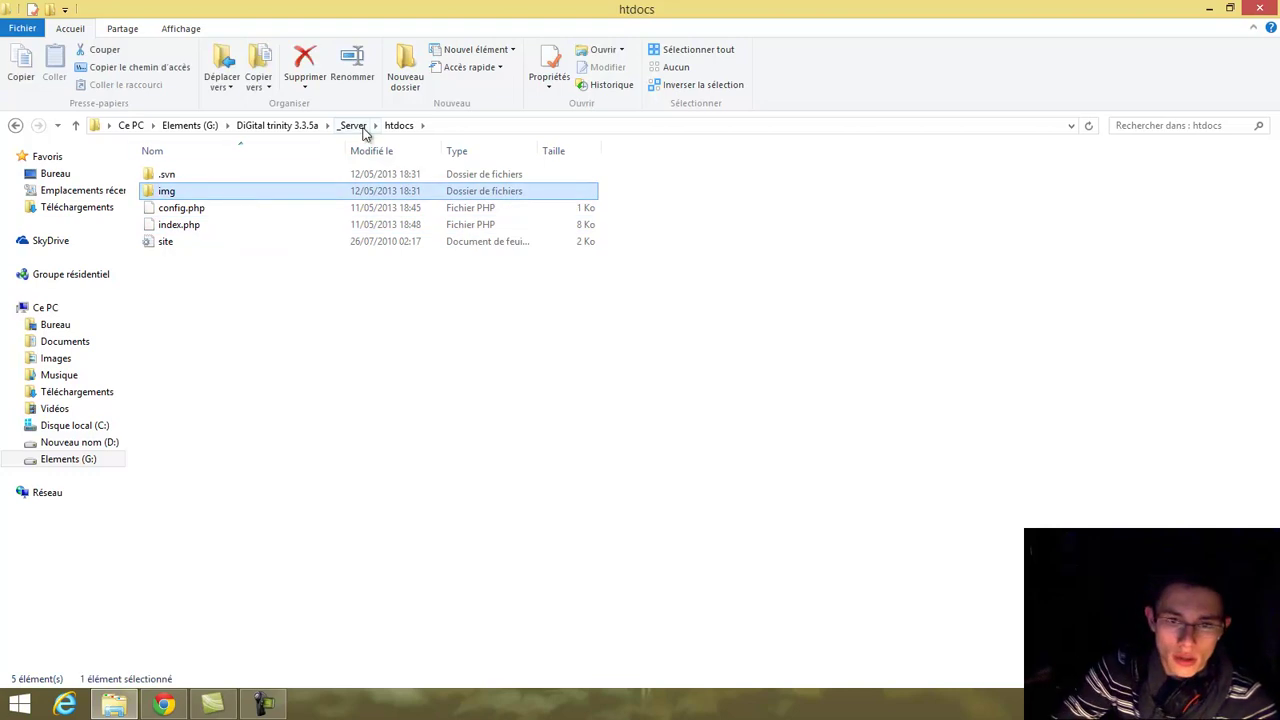
pyautogui.click(293, 125)
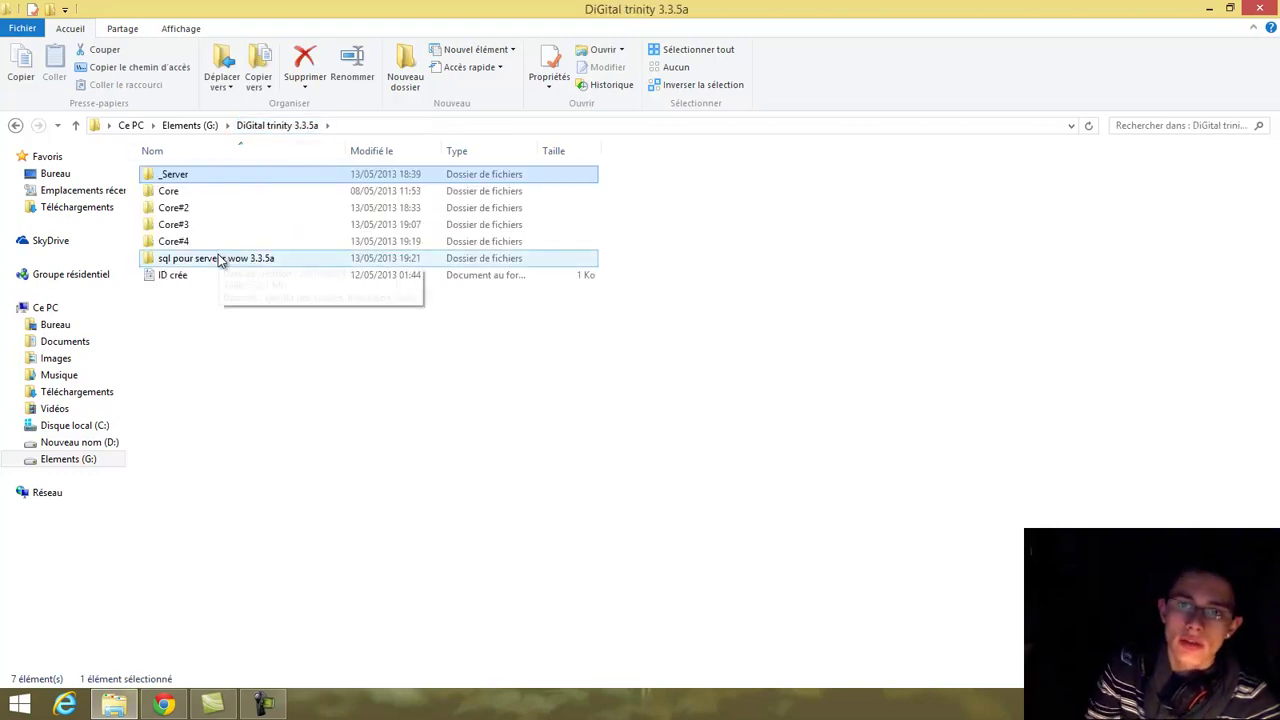
# Start the MySQL server from the _Server folder and allow mysqld.exe through the Windows firewall, minimizing its console.
pyautogui.doubleClick(227, 177)
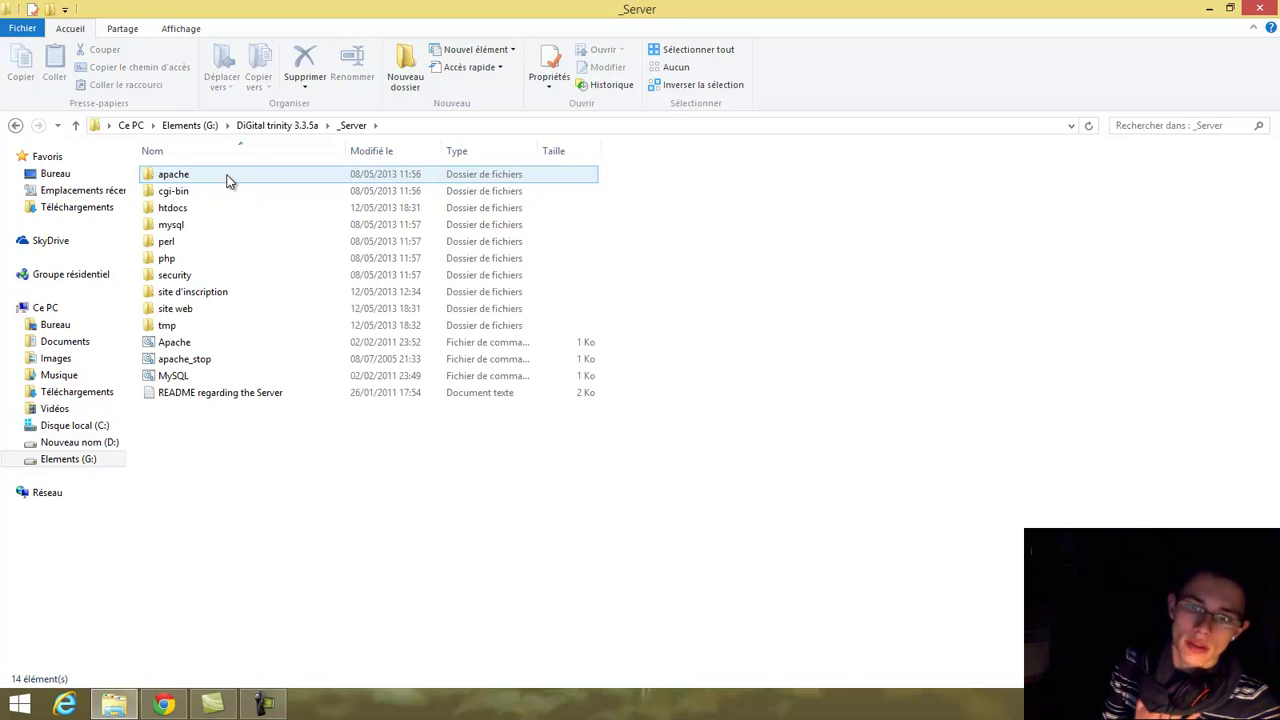
pyautogui.doubleClick(230, 382)
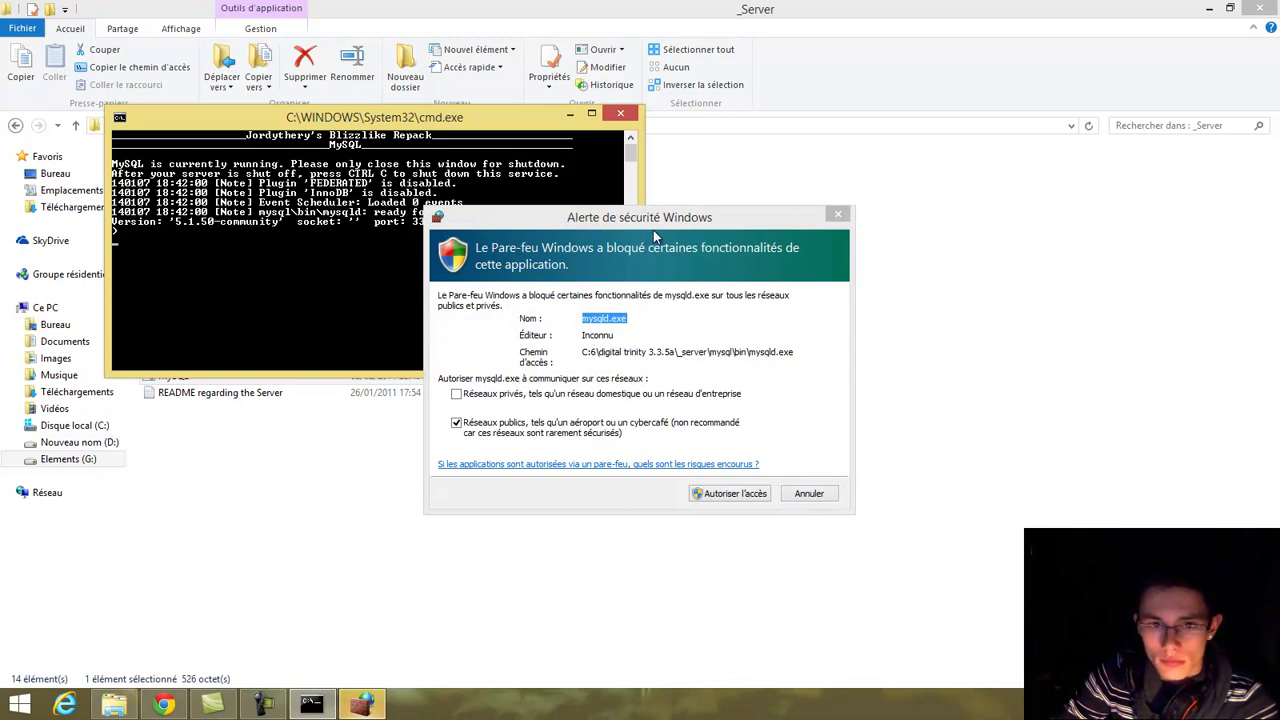
pyautogui.click(740, 499)
pyautogui.click(572, 116)
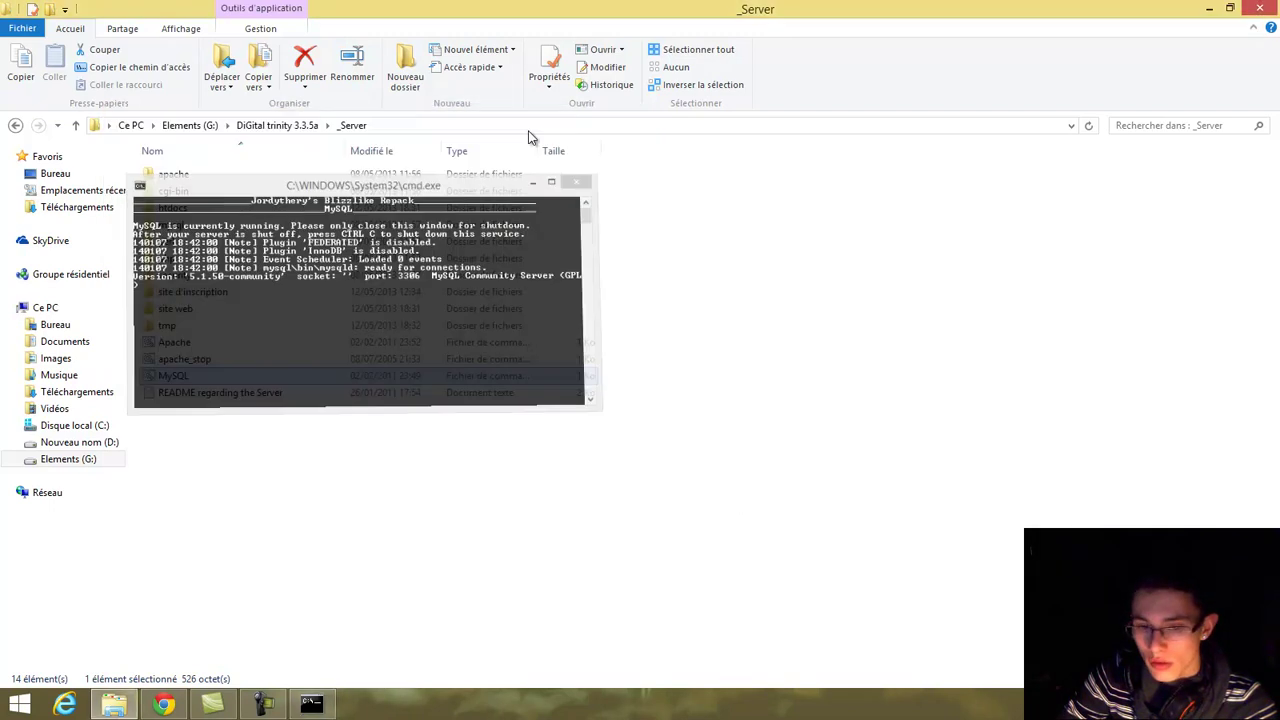
# Start the Apache server from the _Server folder and allow apache.exe through the Windows firewall.
pyautogui.click(277, 346)
pyautogui.doubleClick(277, 346)
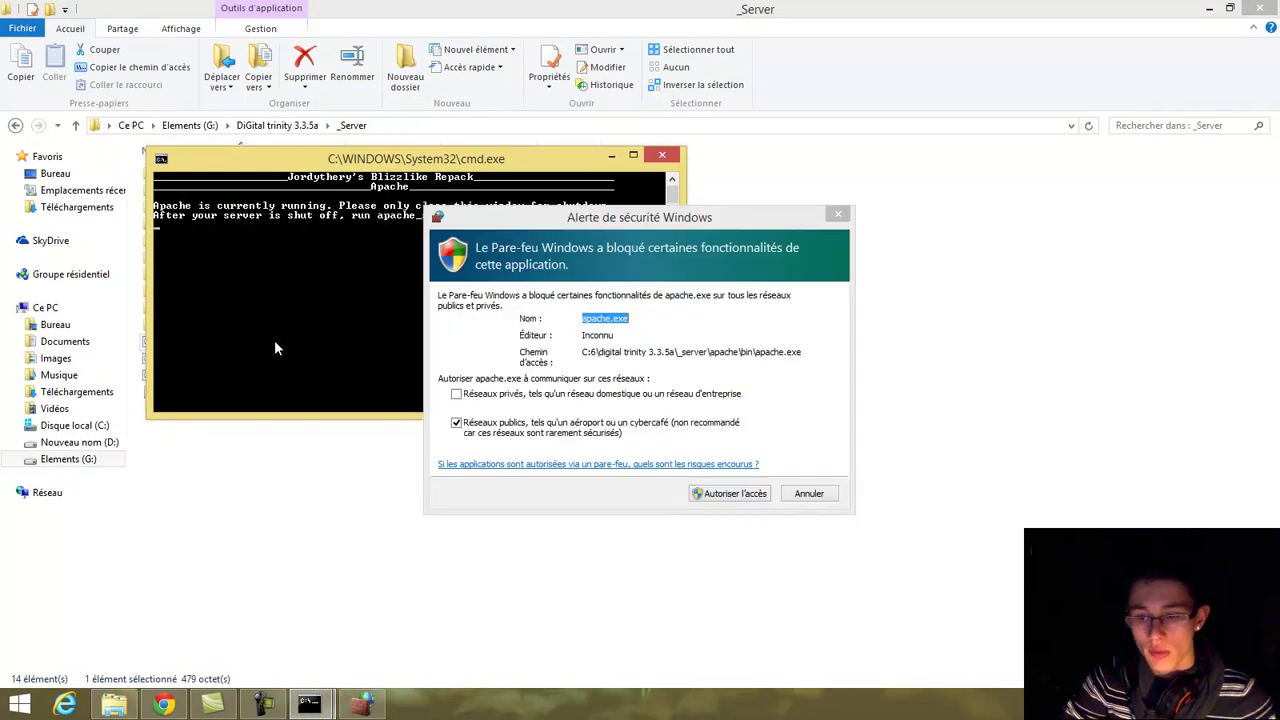
pyautogui.click(726, 496)
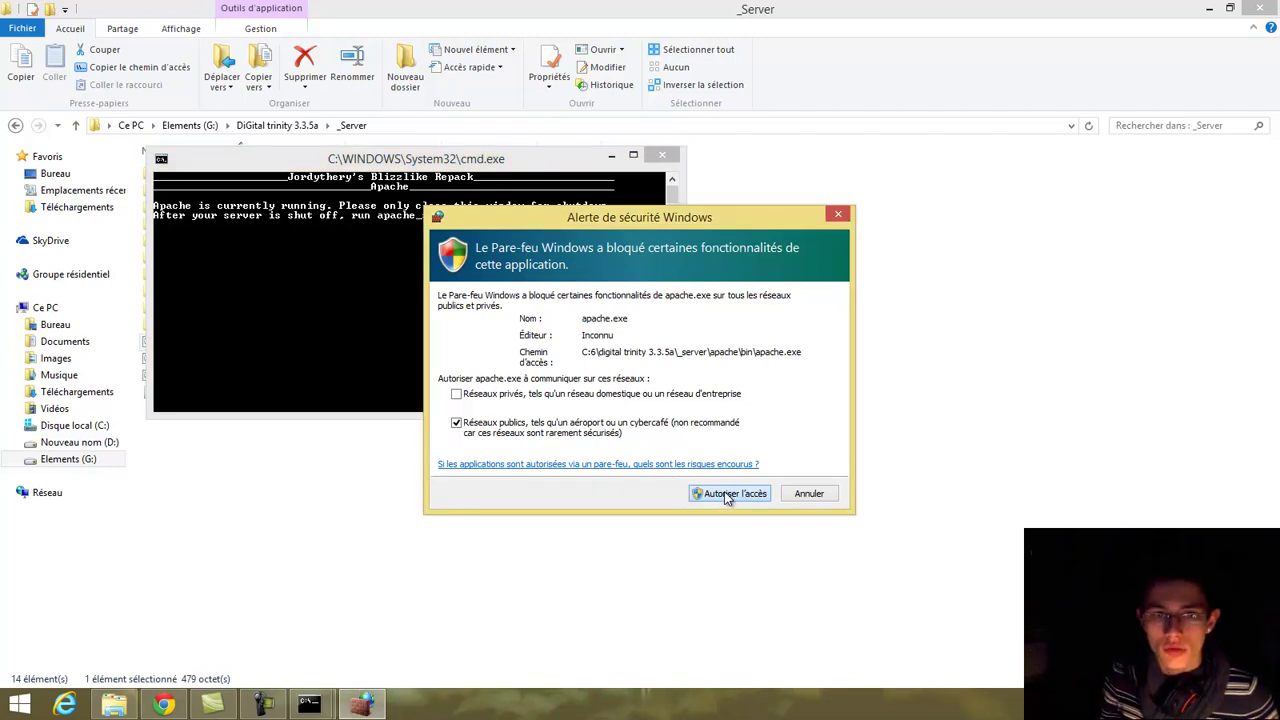
pyautogui.click(724, 491)
# Open the local registration site at 127.0.0.1 in a new browser tab and check that its page reloads.
pyautogui.click(164, 704)
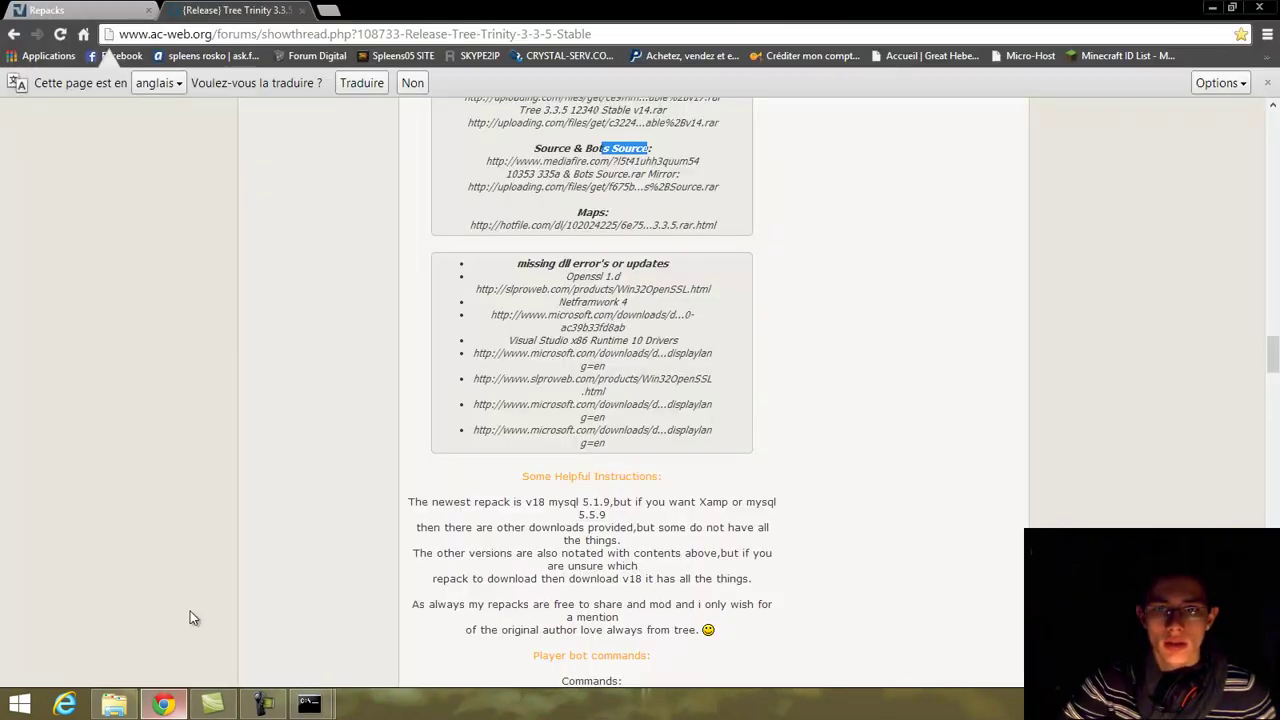
pyautogui.click(331, 9)
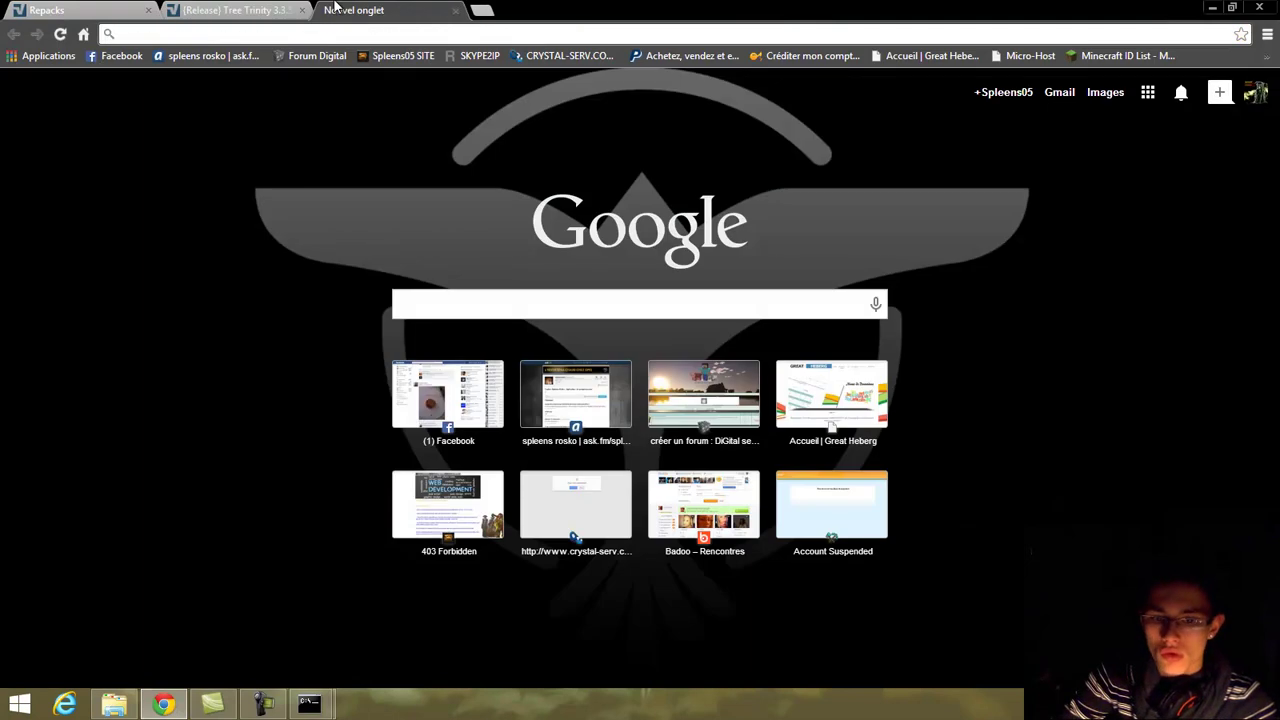
pyautogui.write('127.0.0.1')
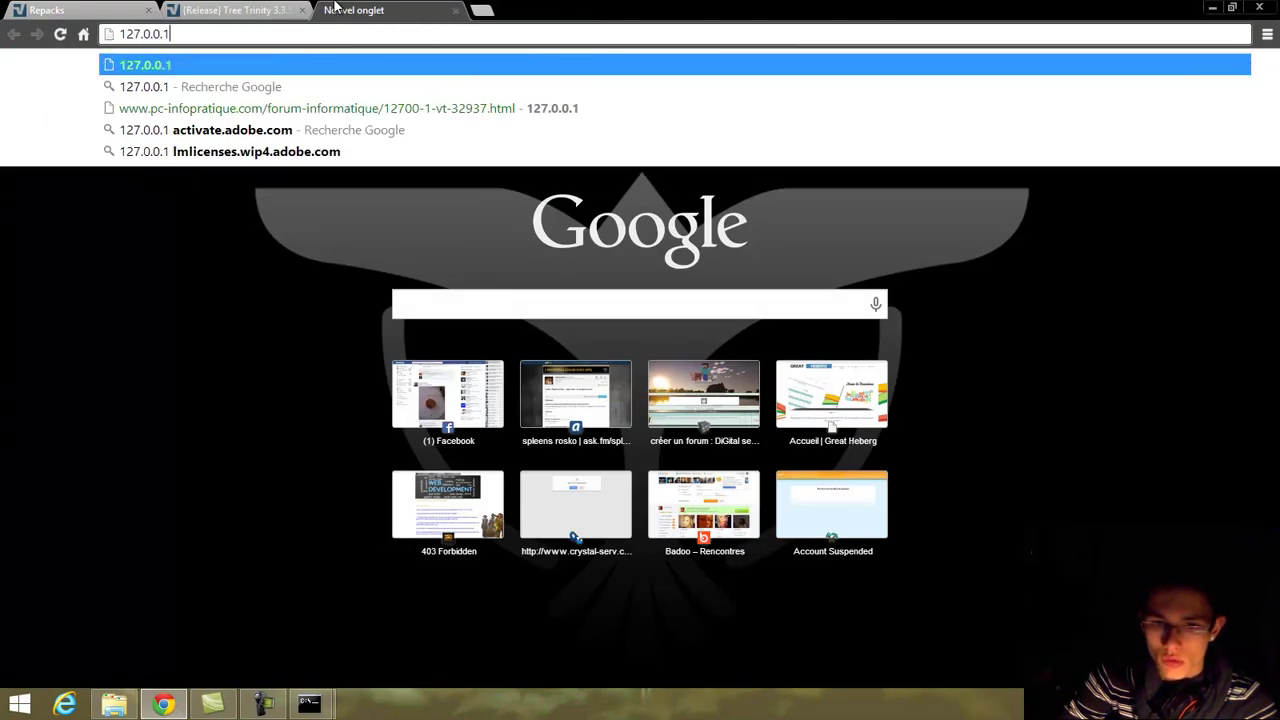
pyautogui.press('Return')
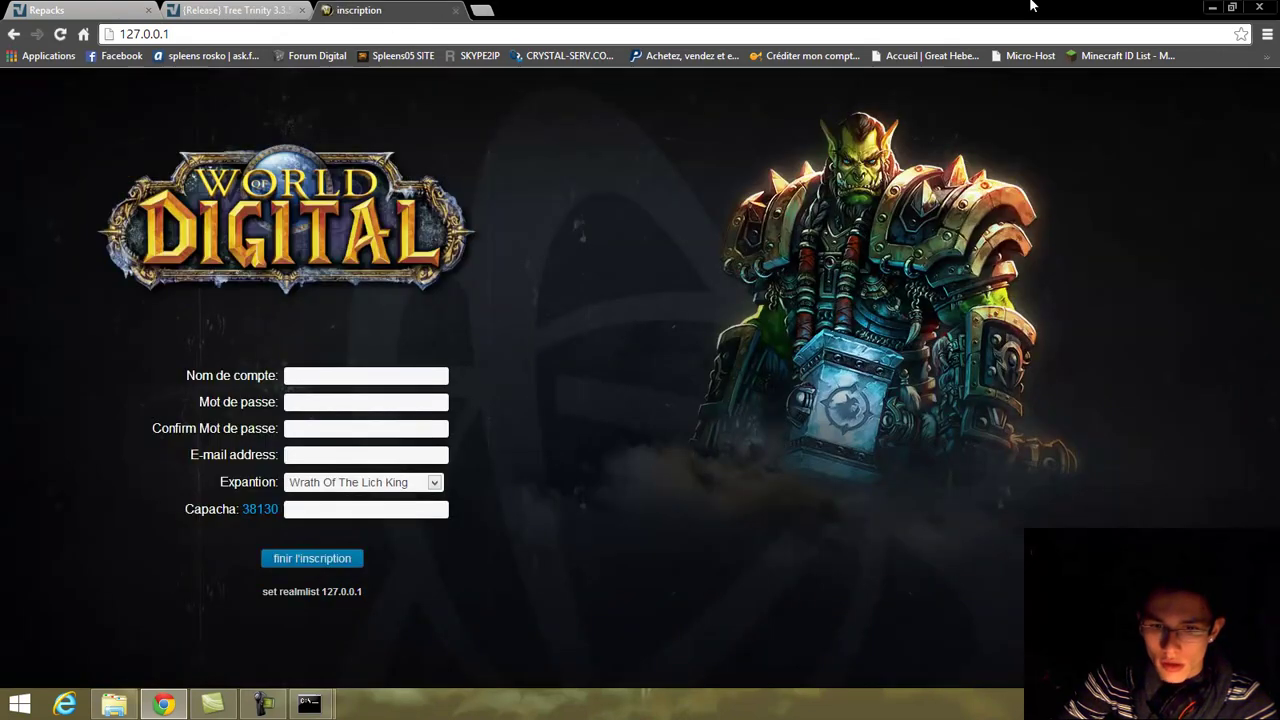
pyautogui.click(318, 225)
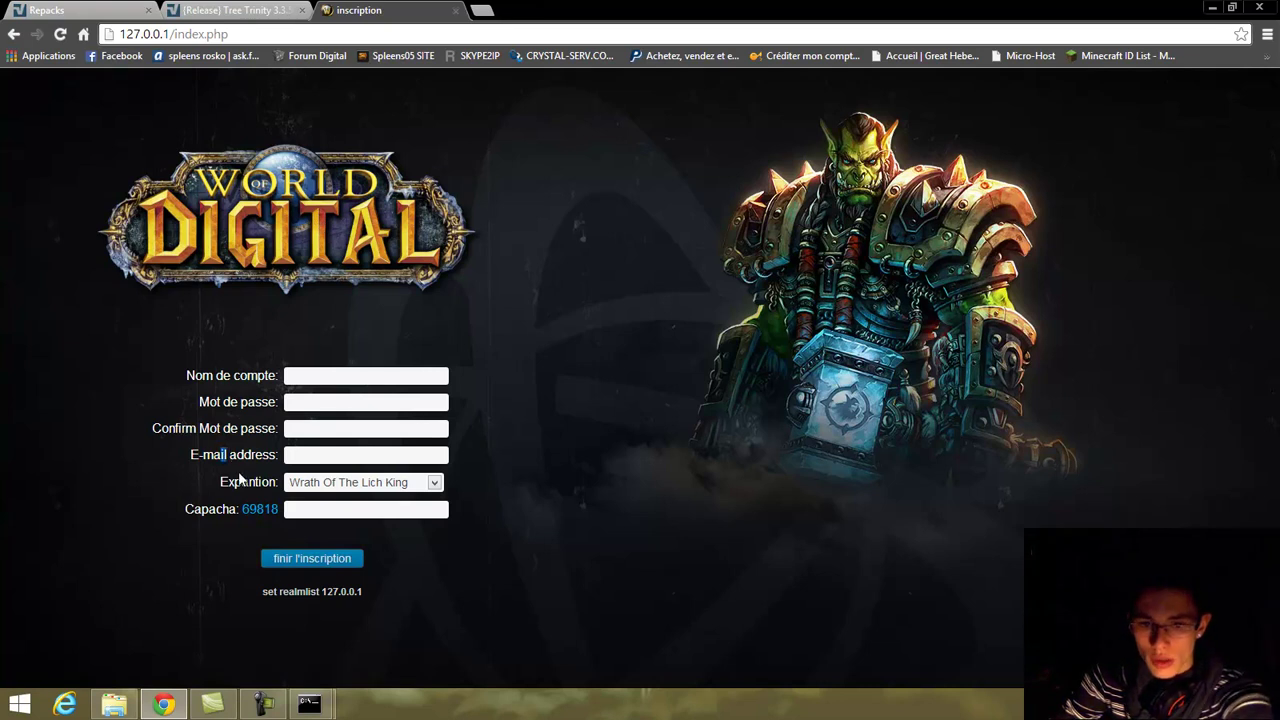
pyautogui.click(60, 35)
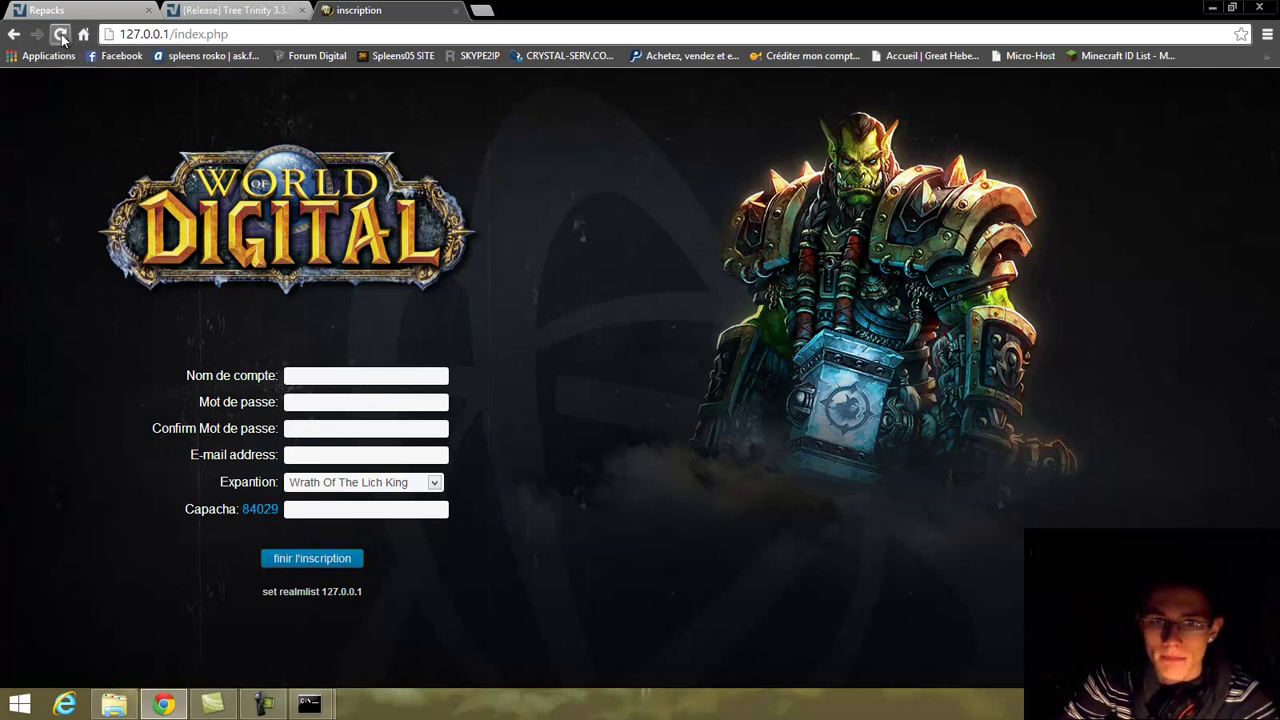
pyautogui.click(60, 35)
pyautogui.click(60, 35)
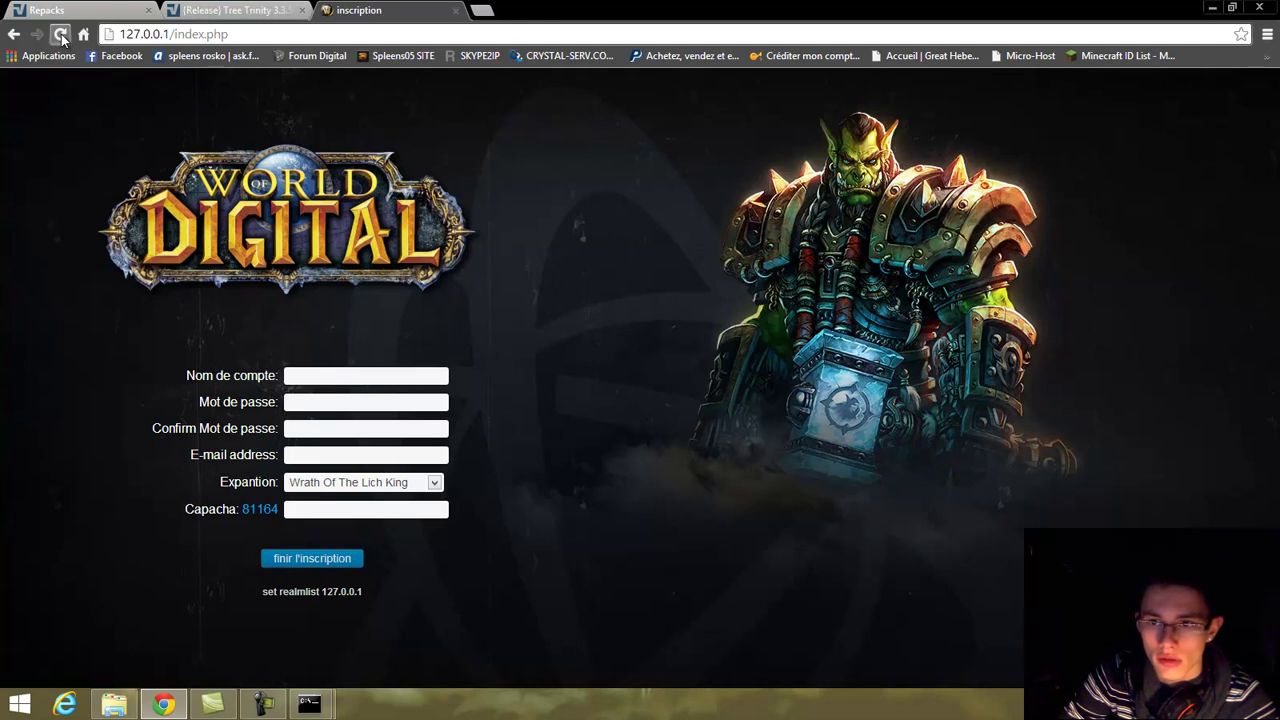
# Close all the browser tabs and minimize the Apache console window.
pyautogui.click(457, 11)
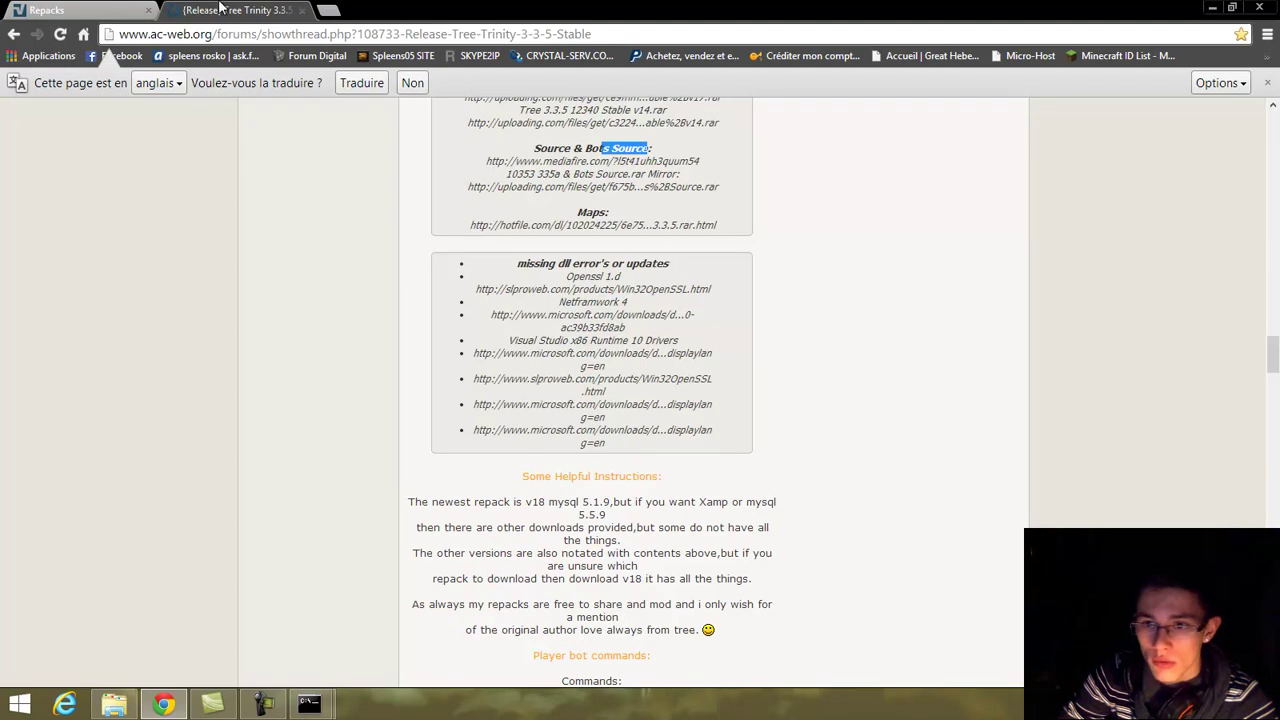
pyautogui.click(309, 13)
pyautogui.click(149, 11)
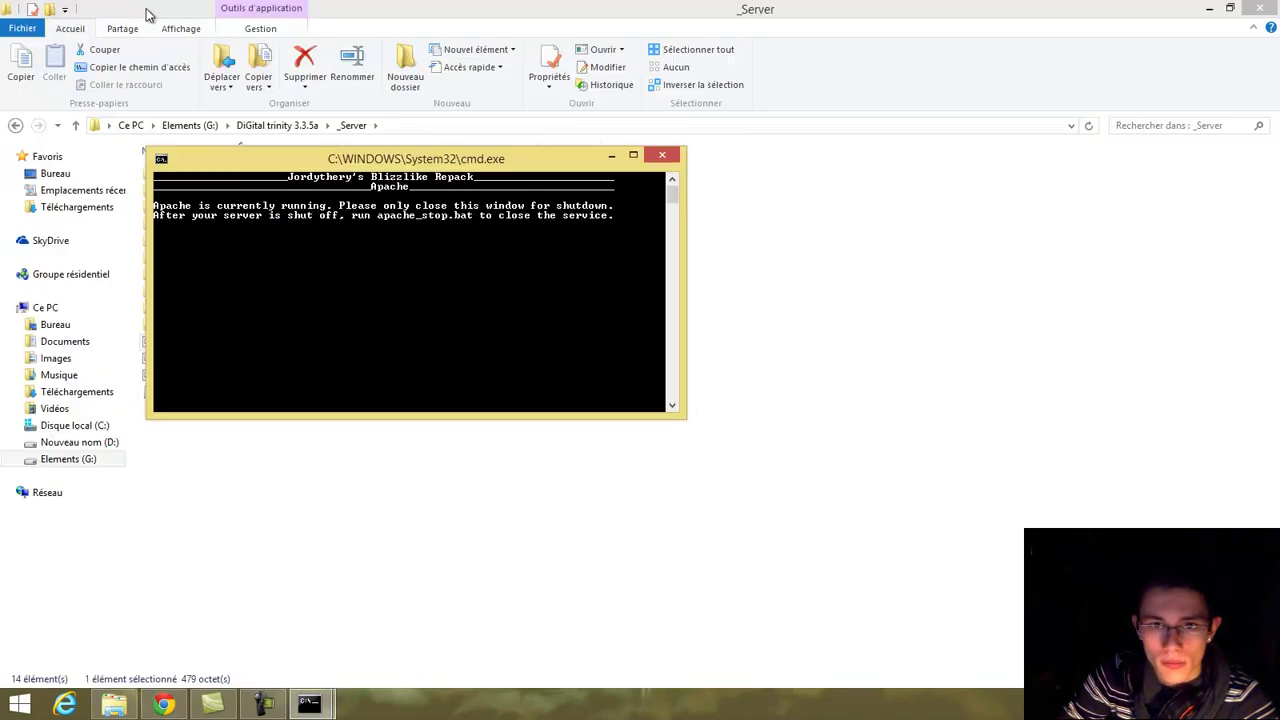
pyautogui.moveTo(512, 159); pyautogui.dragTo(1014, 201)
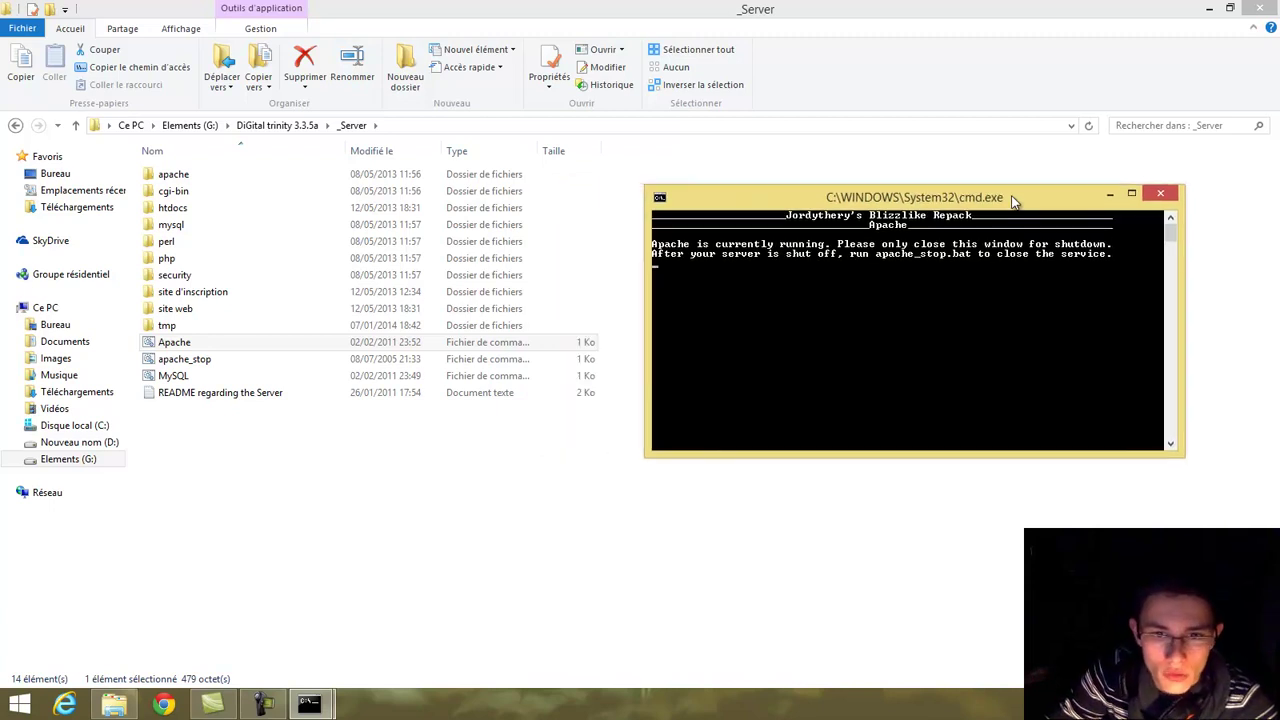
pyautogui.click(1110, 195)
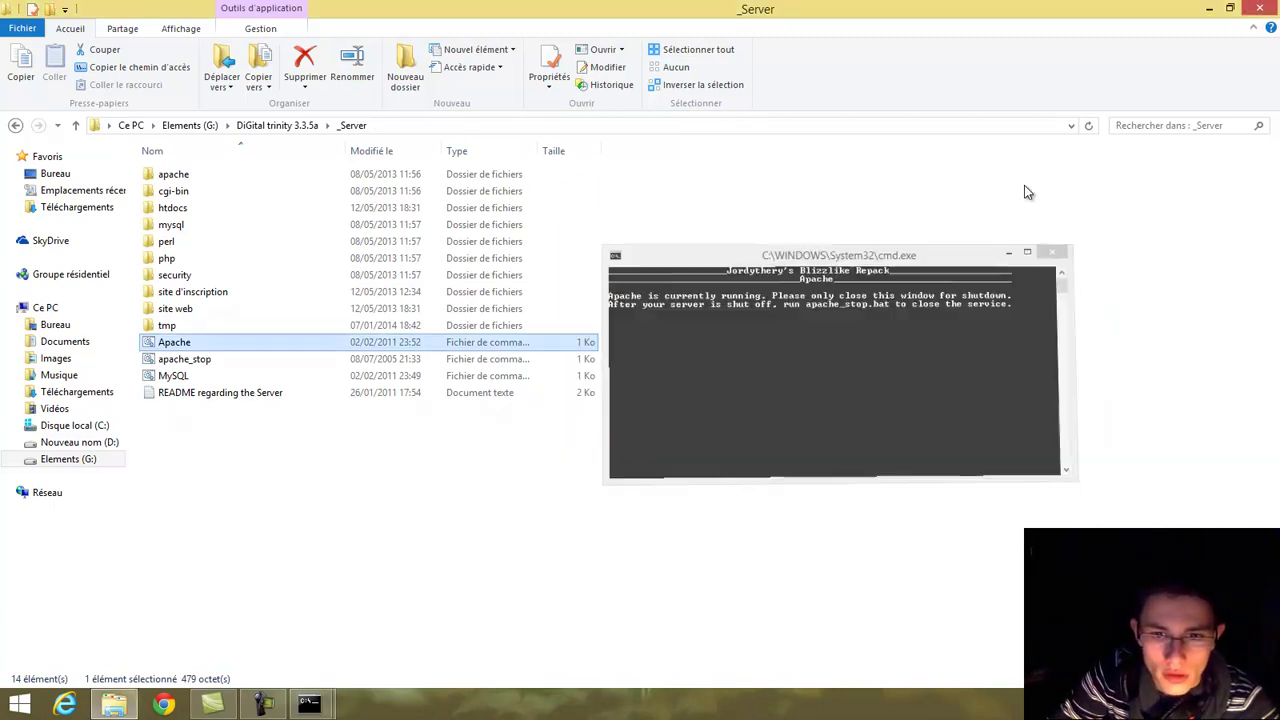
# Open worldserver.conf from the "DiGital trinity 3.3.5a" Core folder in Notepad++ and close the 1.6.4-custom.json and index.php files.
pyautogui.click(289, 125)
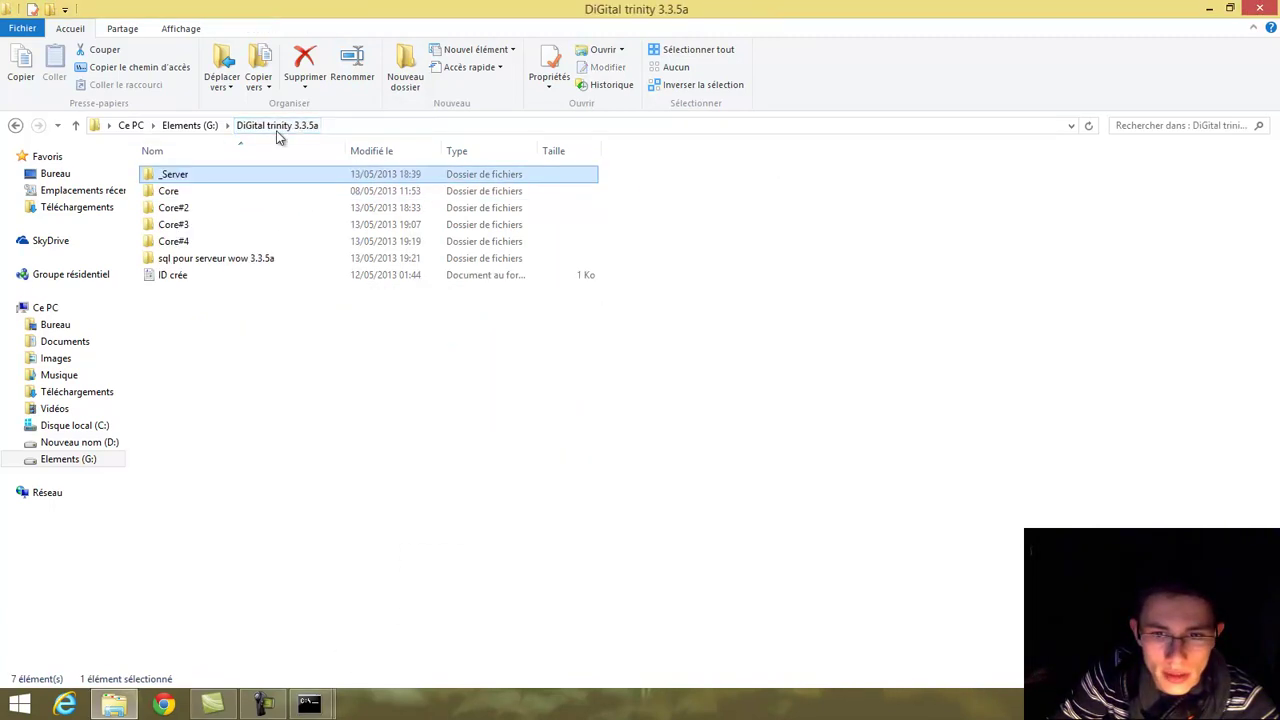
pyautogui.doubleClick(204, 190)
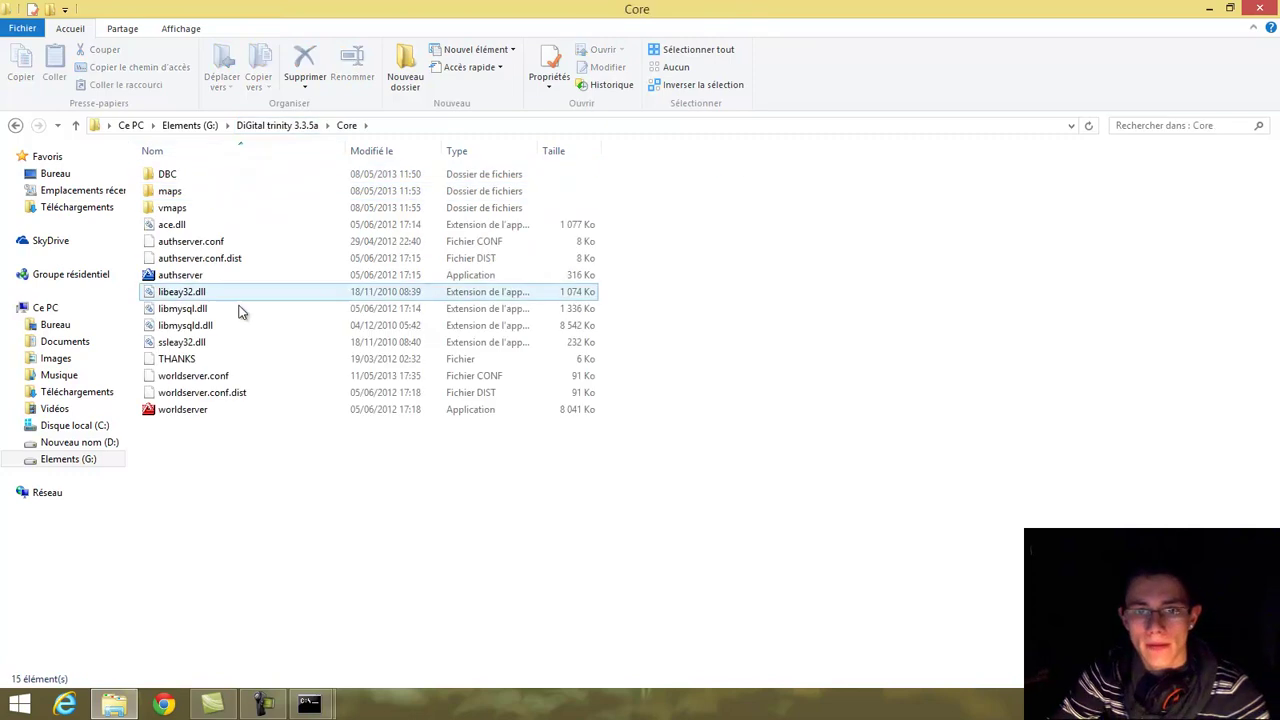
pyautogui.rightClick(236, 380)
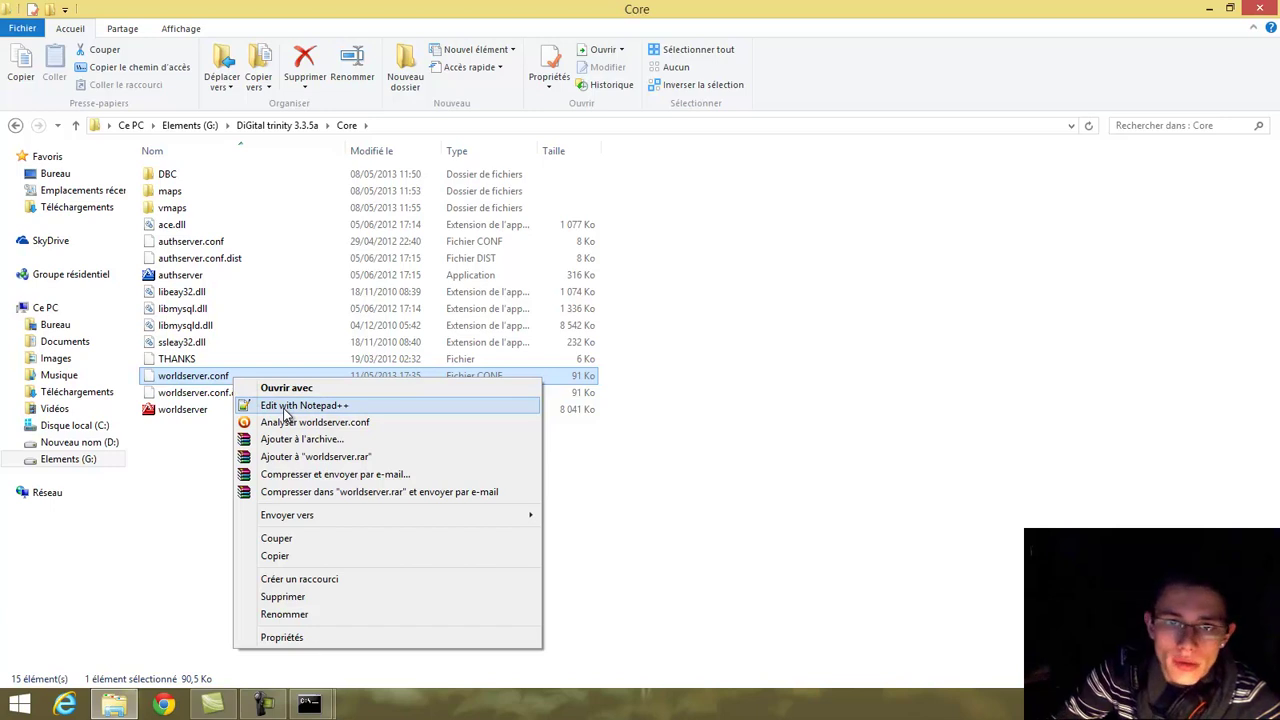
pyautogui.click(286, 410)
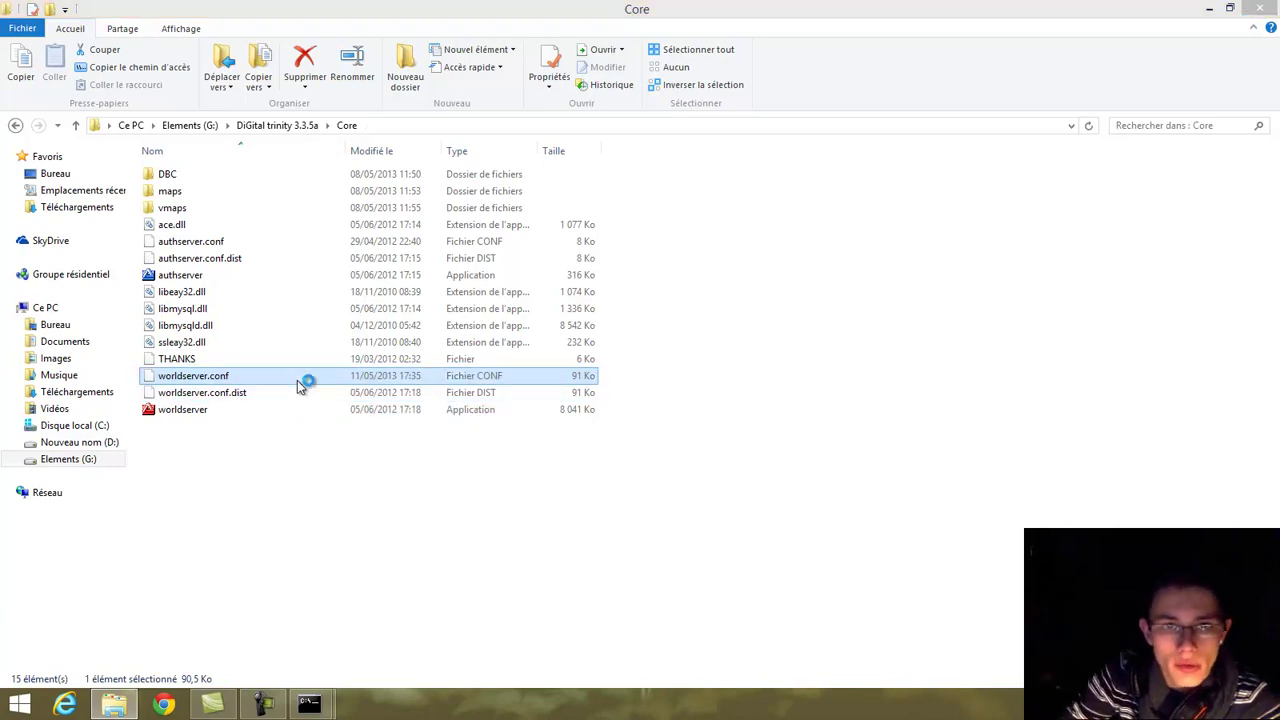
pyautogui.scroll(-7, 320, 250)
pyautogui.scroll(-11, 322, 271)
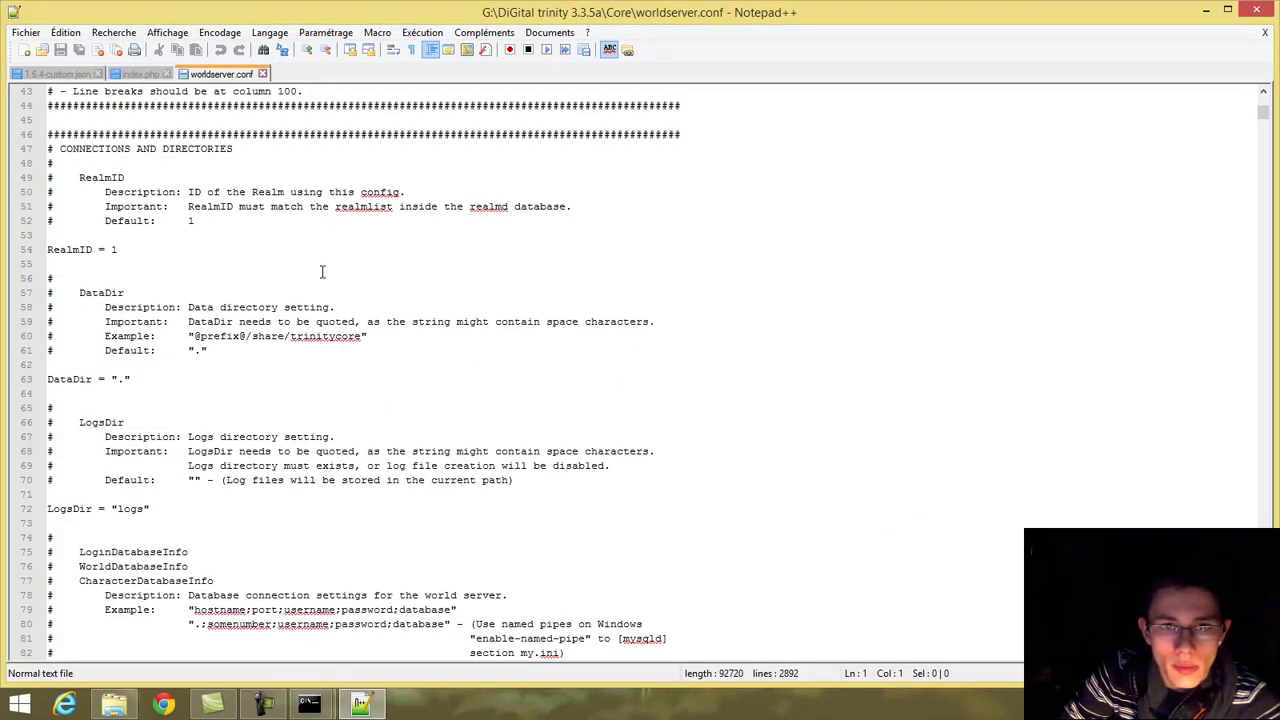
pyautogui.scroll(17, 322, 271)
pyautogui.scroll(-3, 322, 271)
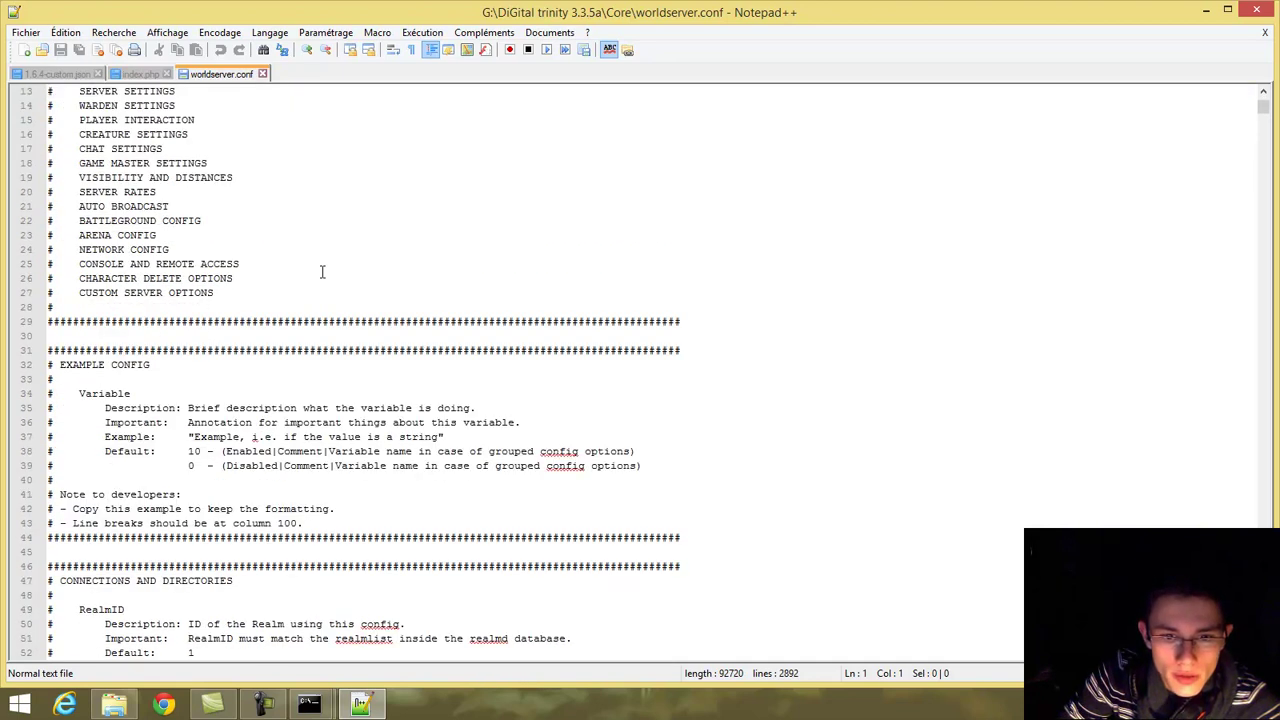
pyautogui.scroll(4, 322, 271)
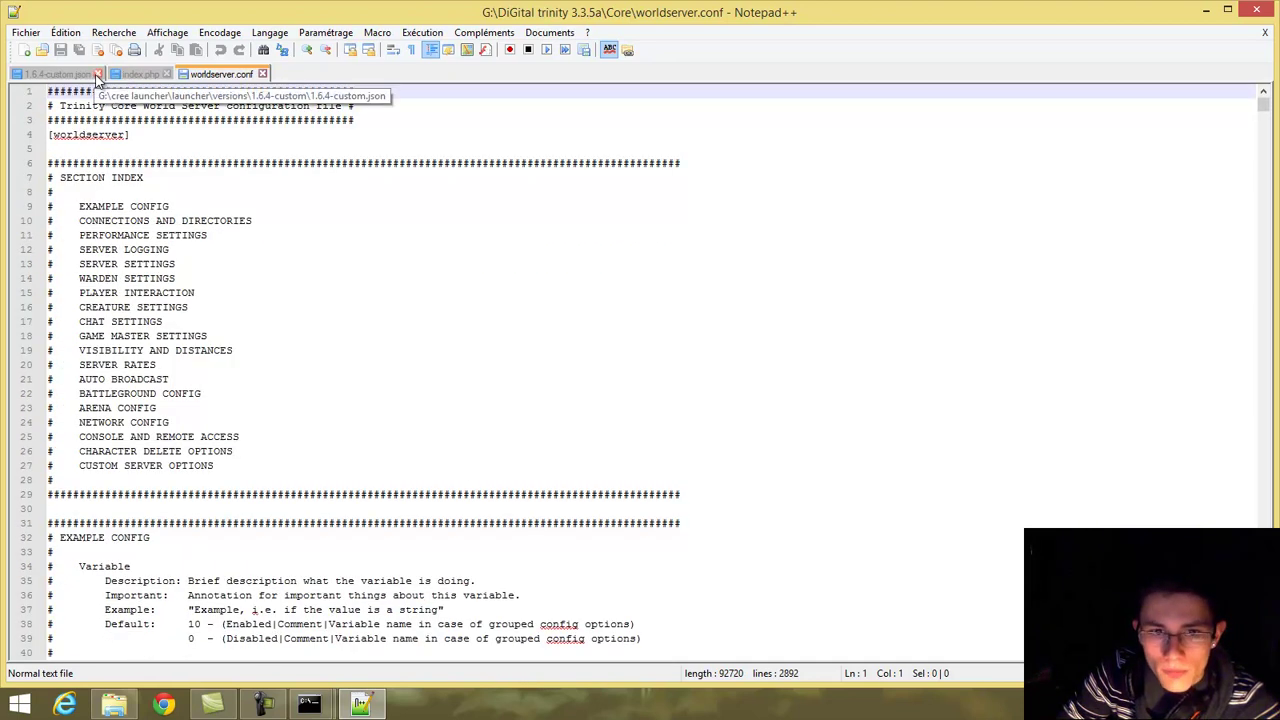
pyautogui.click(98, 74)
pyautogui.click(68, 74)
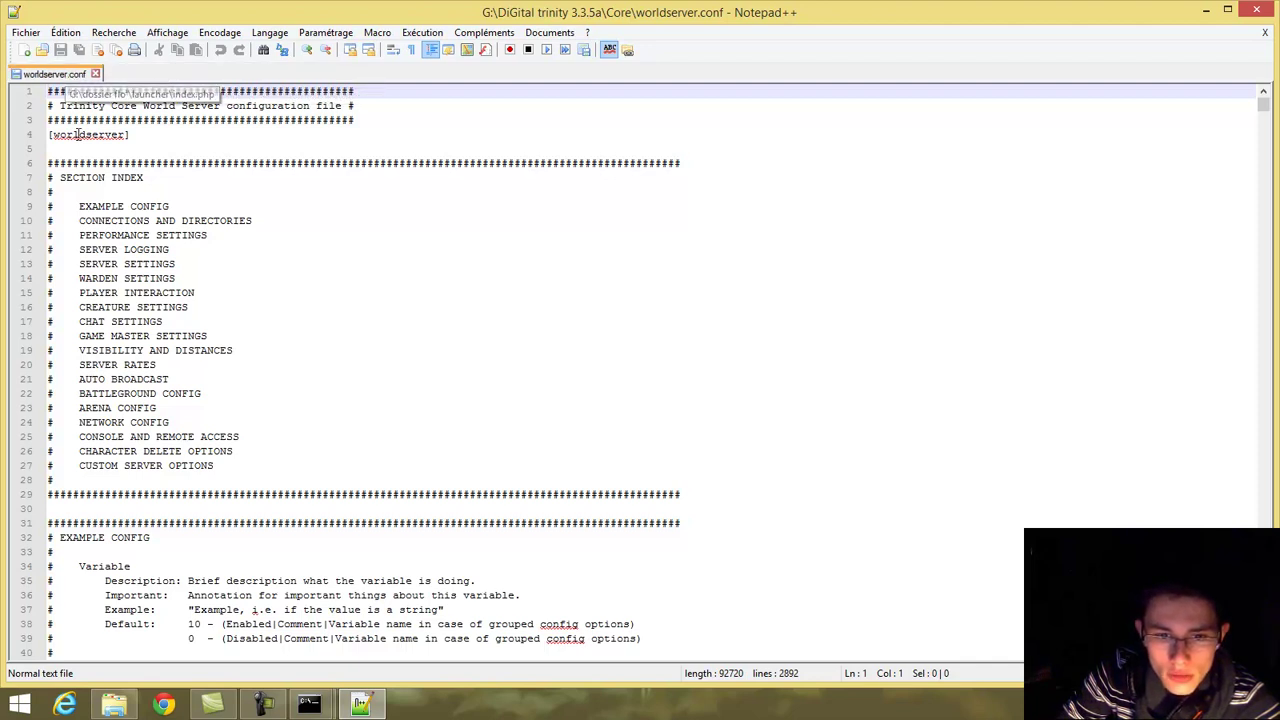
# Review the EXAMPLE CONFIG section and the RealmID setting under CONNECTIONS AND DIRECTORIES in worldserver.conf.
pyautogui.moveTo(68, 537); pyautogui.dragTo(138, 537)
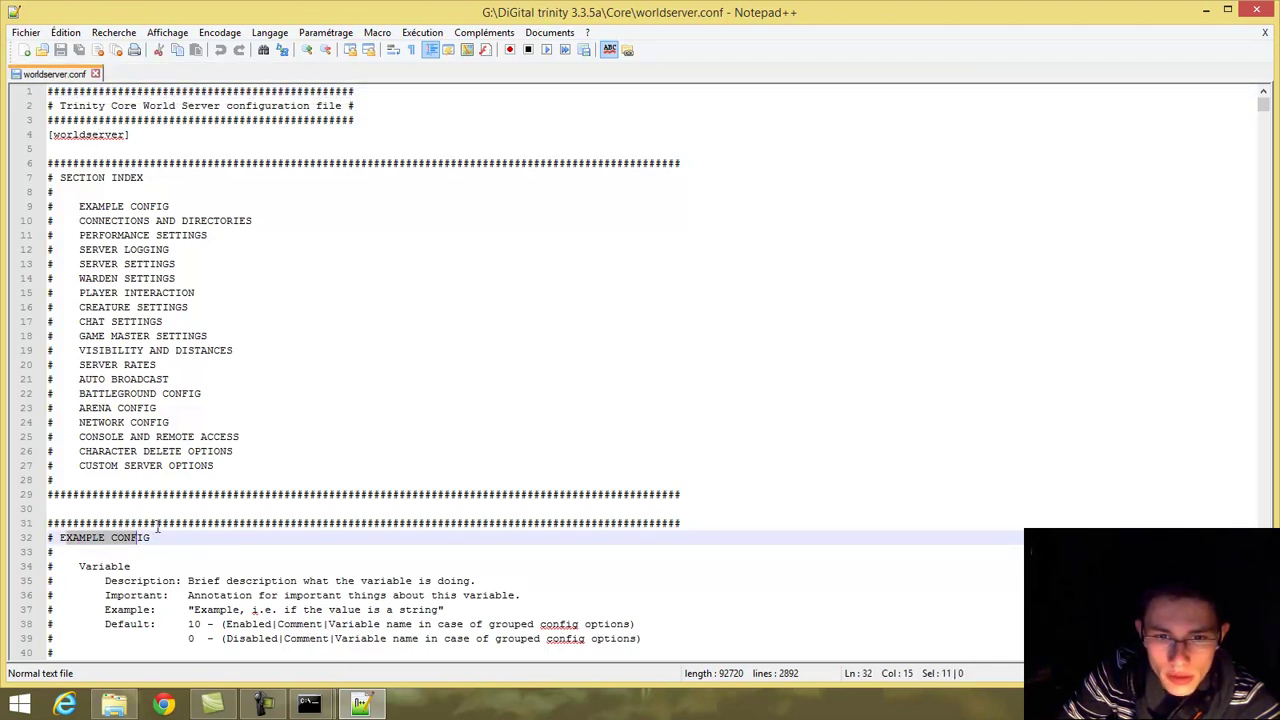
pyautogui.scroll(-3, 180, 515)
pyautogui.scroll(-2, 224, 488)
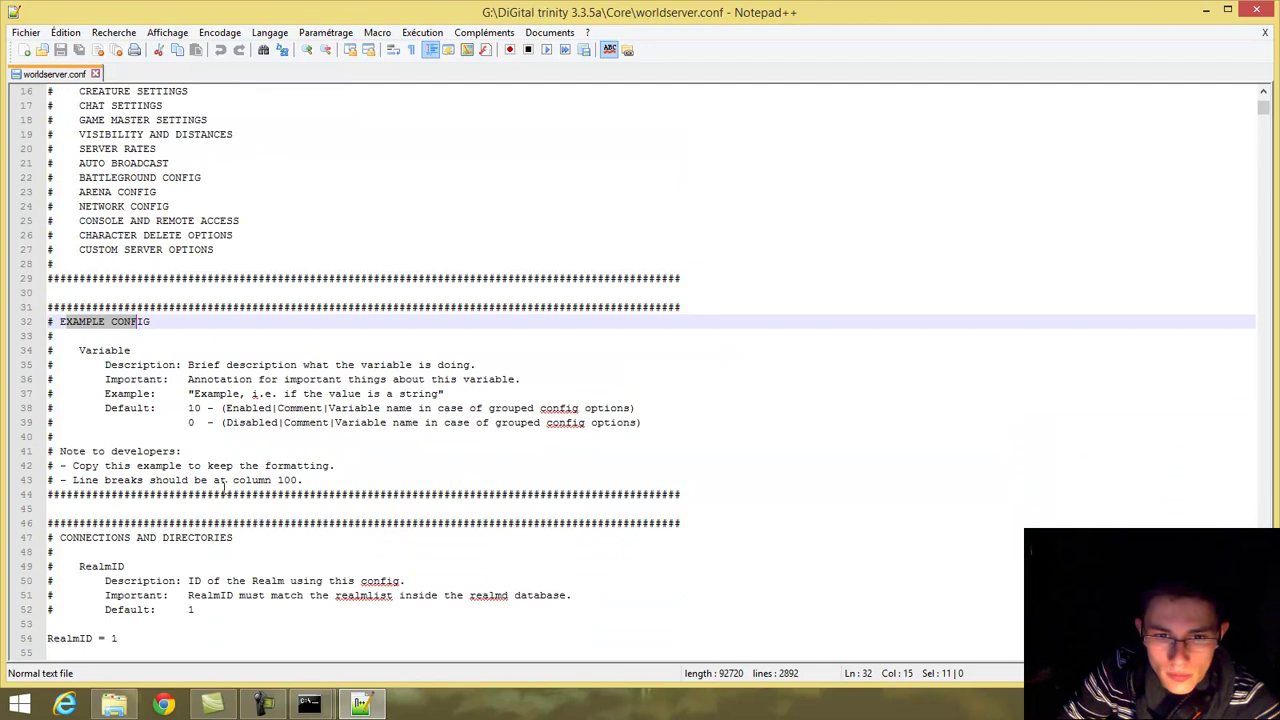
pyautogui.scroll(-3, 224, 486)
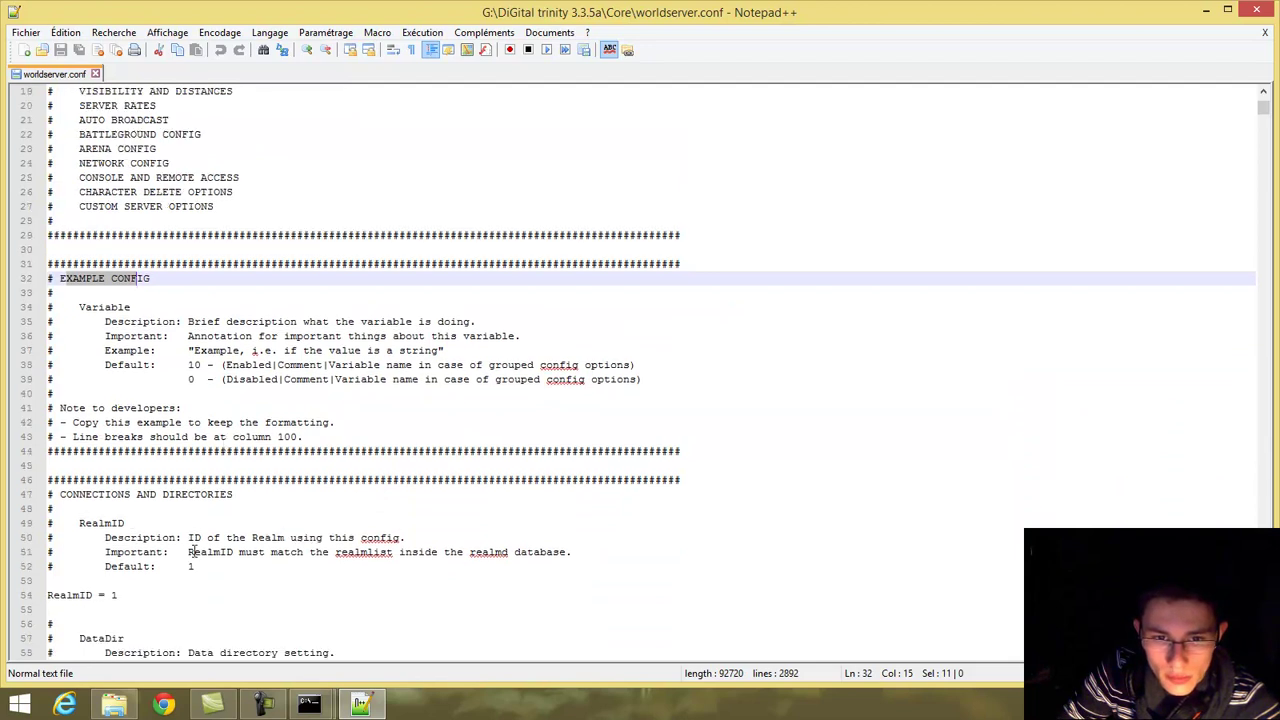
pyautogui.moveTo(80, 437); pyautogui.dragTo(178, 437)
pyautogui.click(184, 437)
pyautogui.moveTo(105, 480); pyautogui.dragTo(243, 480)
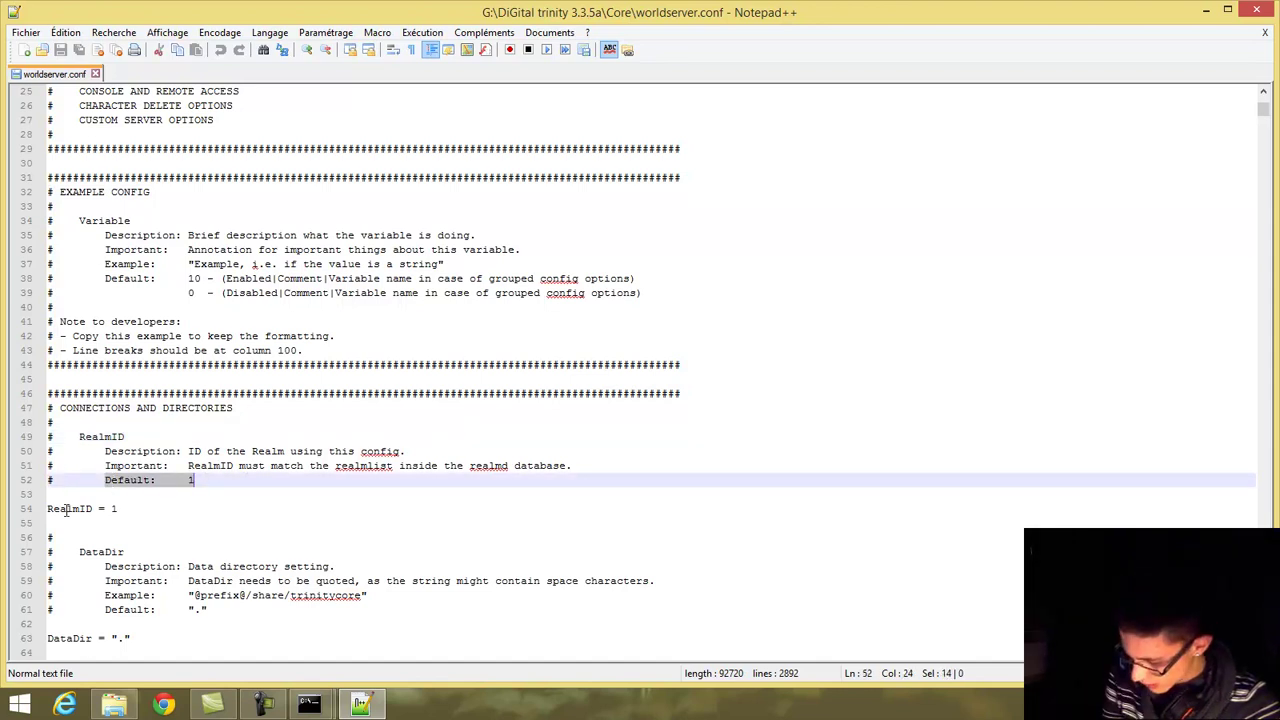
pyautogui.moveTo(129, 509); pyautogui.dragTo(72, 509)
# Change the RealmID value to 2 as a demonstration and set it back to 1.
pyautogui.click(129, 509)
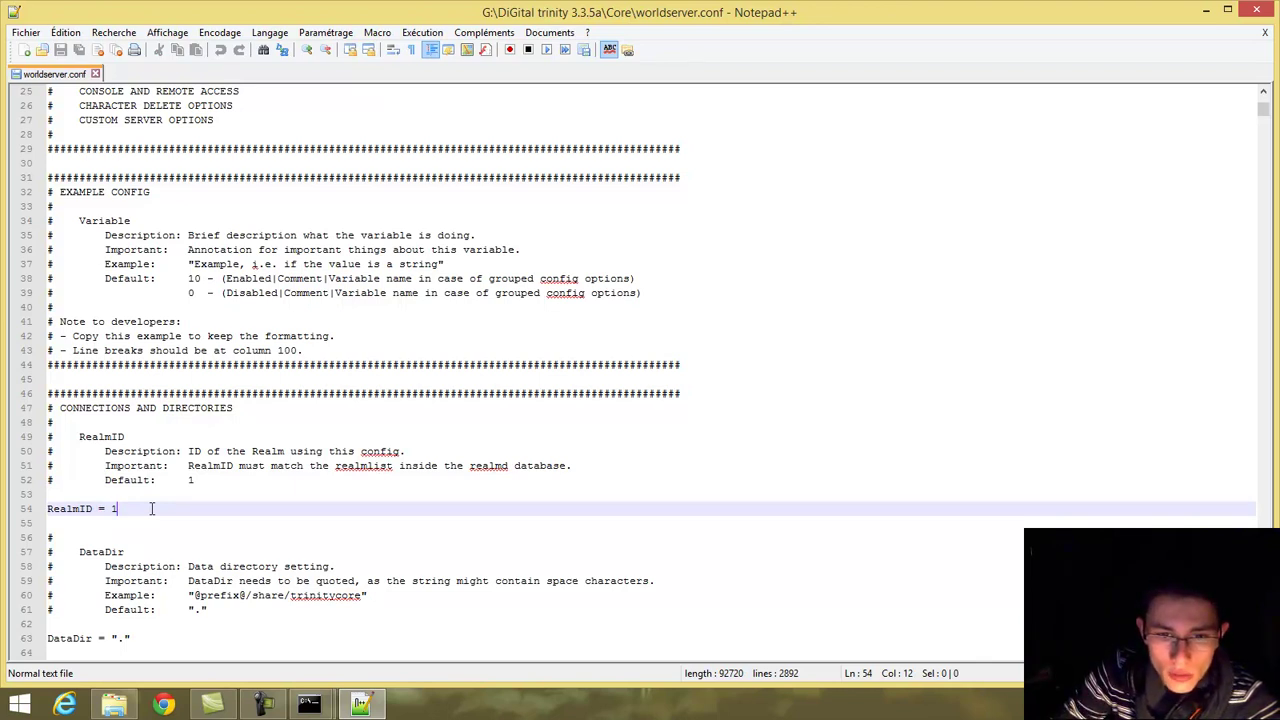
pyautogui.press('BackSpace')
pyautogui.write('2')
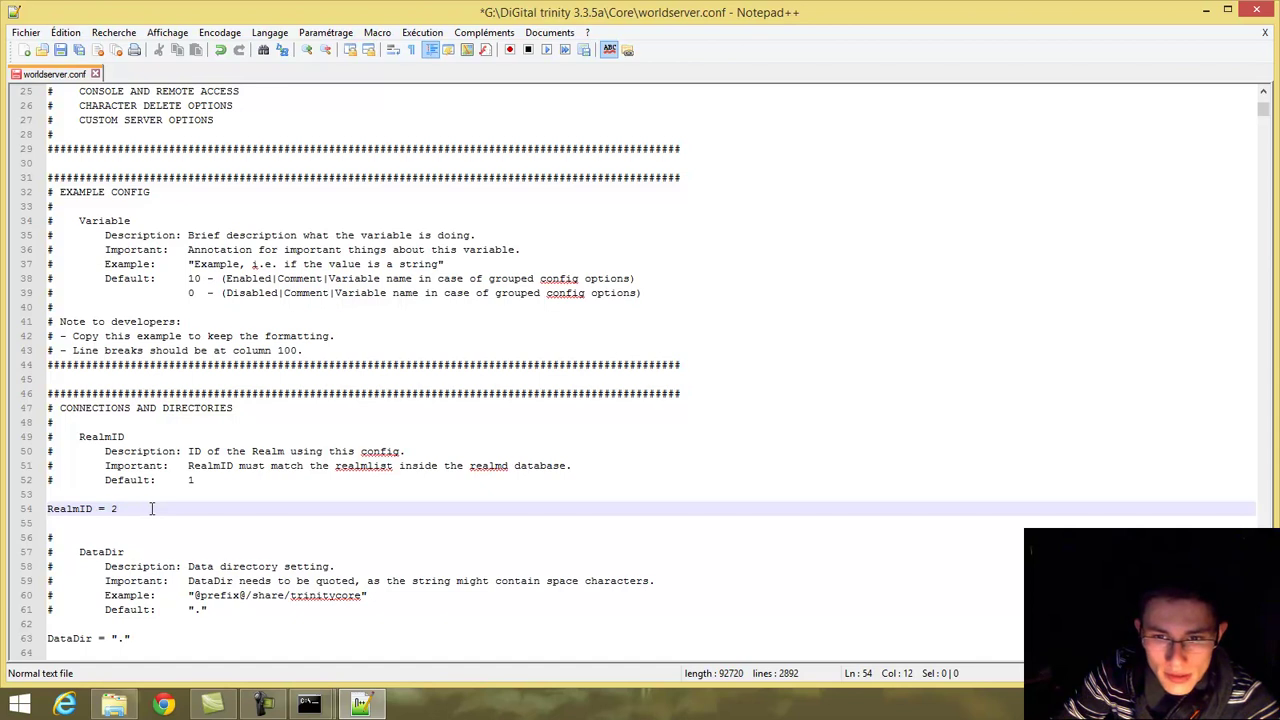
pyautogui.press('BackSpace')
pyautogui.write('1')
# Examine the host, port, login and database name in the LoginDatabaseInfo and WorldDatabaseInfo connection lines.
pyautogui.scroll(-8, 420, 475)
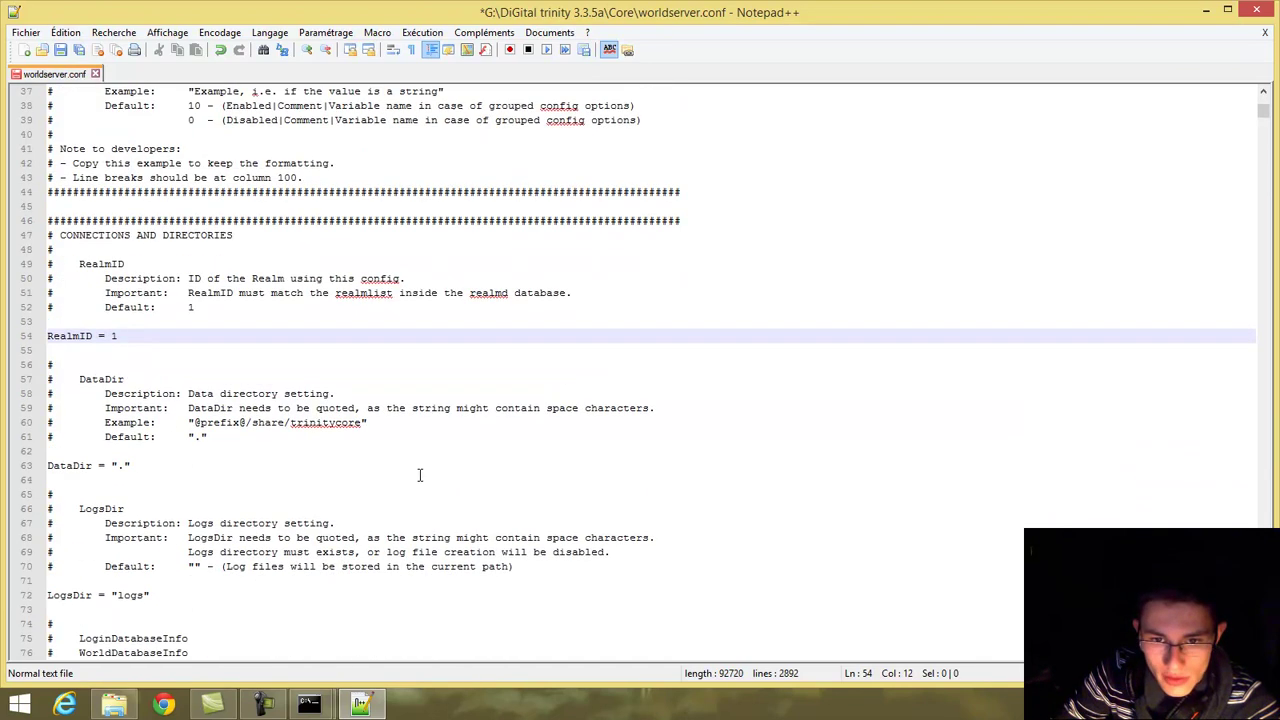
pyautogui.scroll(-3, 420, 475)
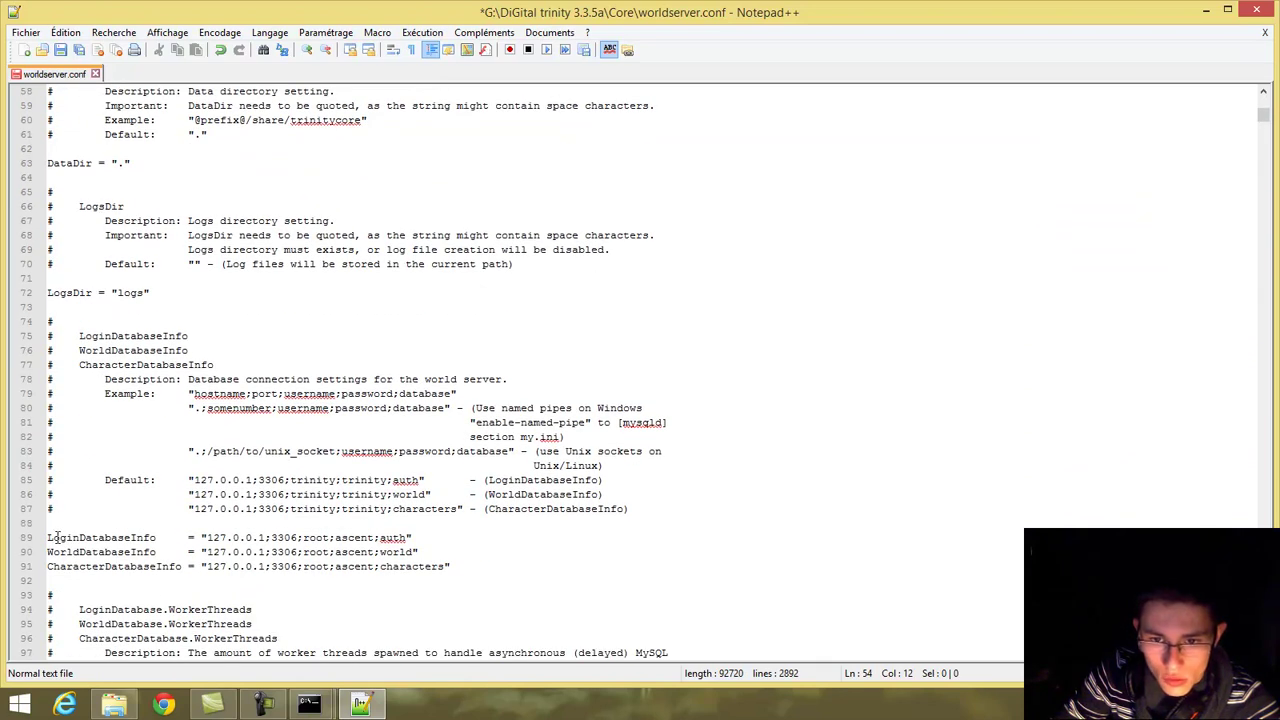
pyautogui.moveTo(57, 537); pyautogui.dragTo(294, 540)
pyautogui.click(290, 538)
pyautogui.click(309, 538)
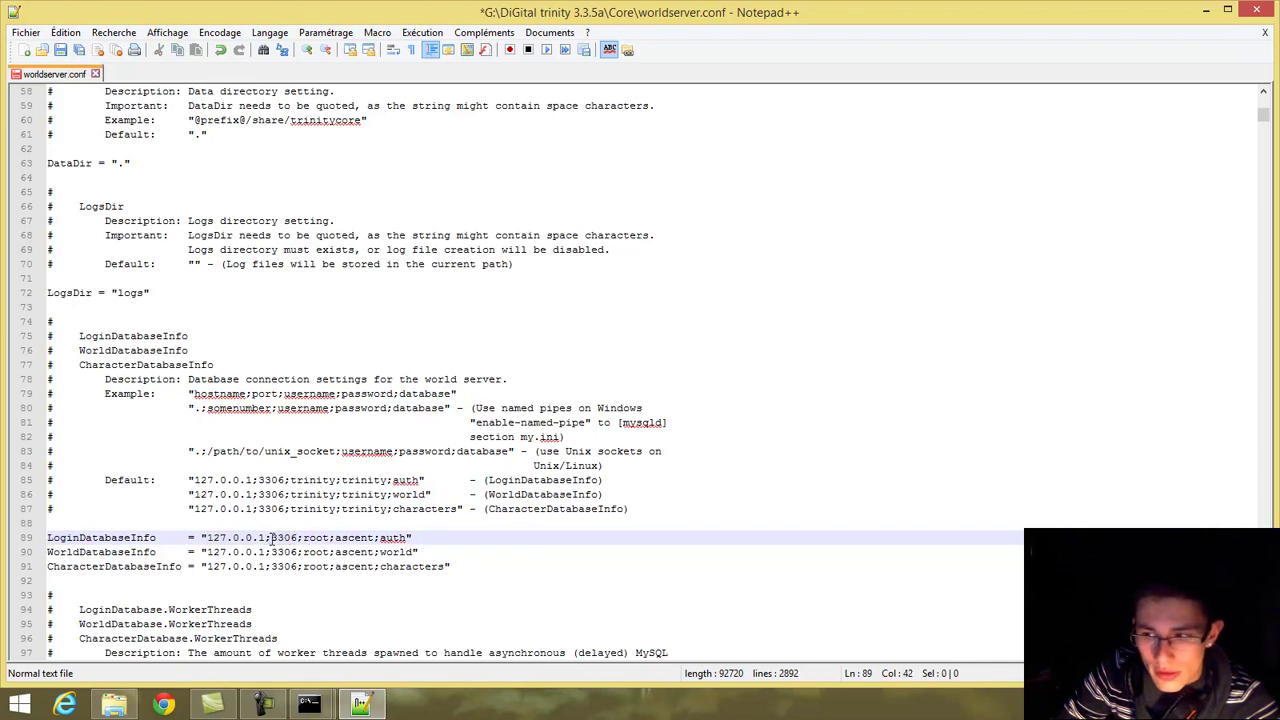
pyautogui.moveTo(270, 538); pyautogui.dragTo(368, 538)
pyautogui.moveTo(398, 538); pyautogui.dragTo(405, 538)
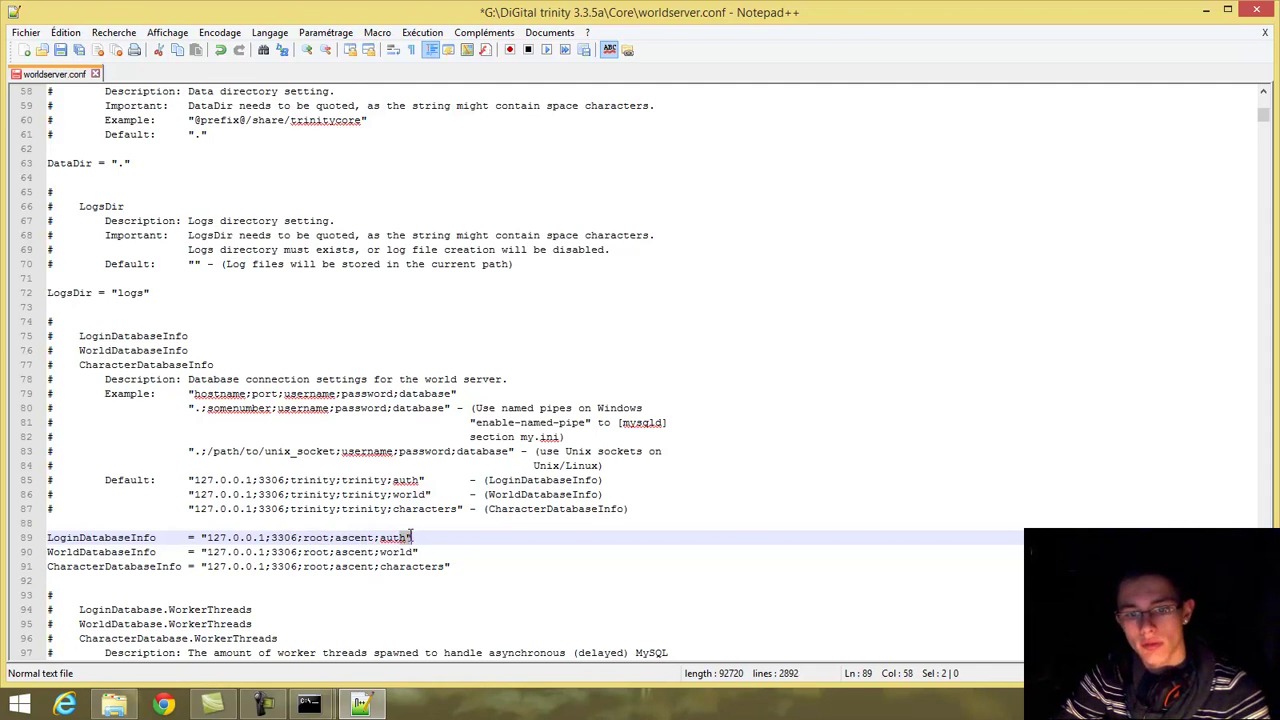
pyautogui.moveTo(232, 552); pyautogui.dragTo(304, 552)
pyautogui.click(350, 551)
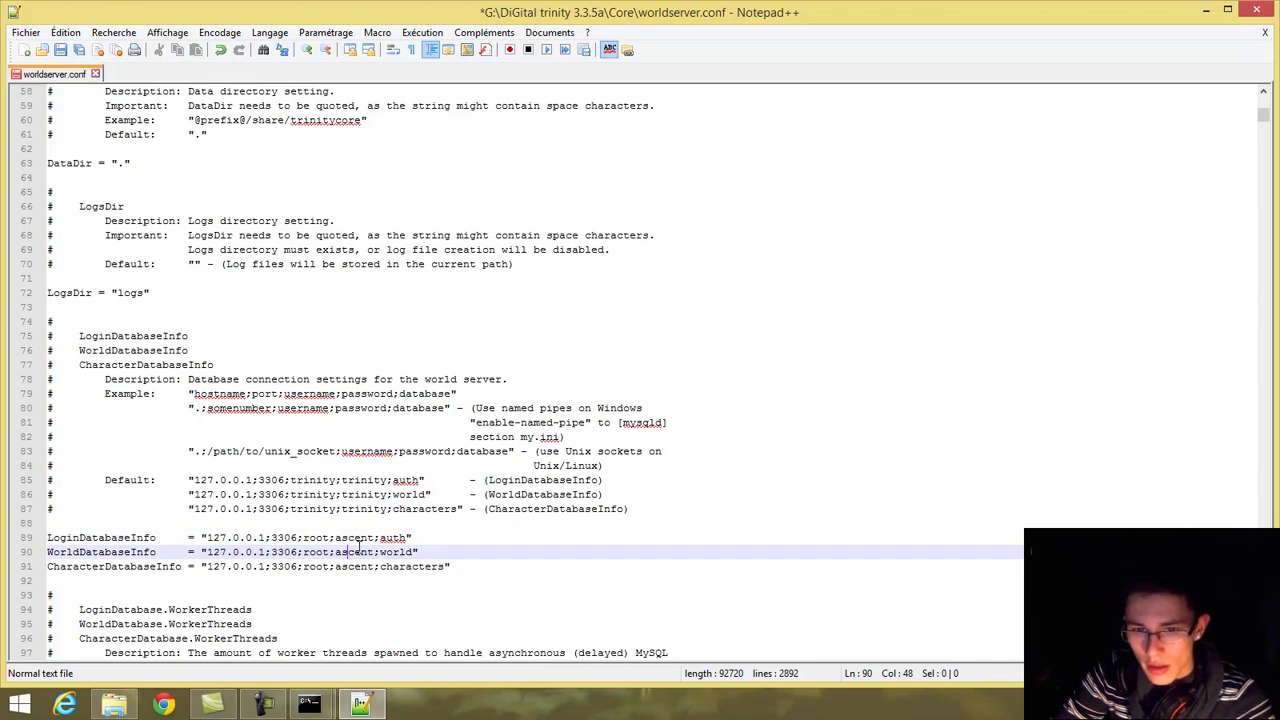
pyautogui.moveTo(206, 552); pyautogui.dragTo(265, 537)
pyautogui.click(292, 552)
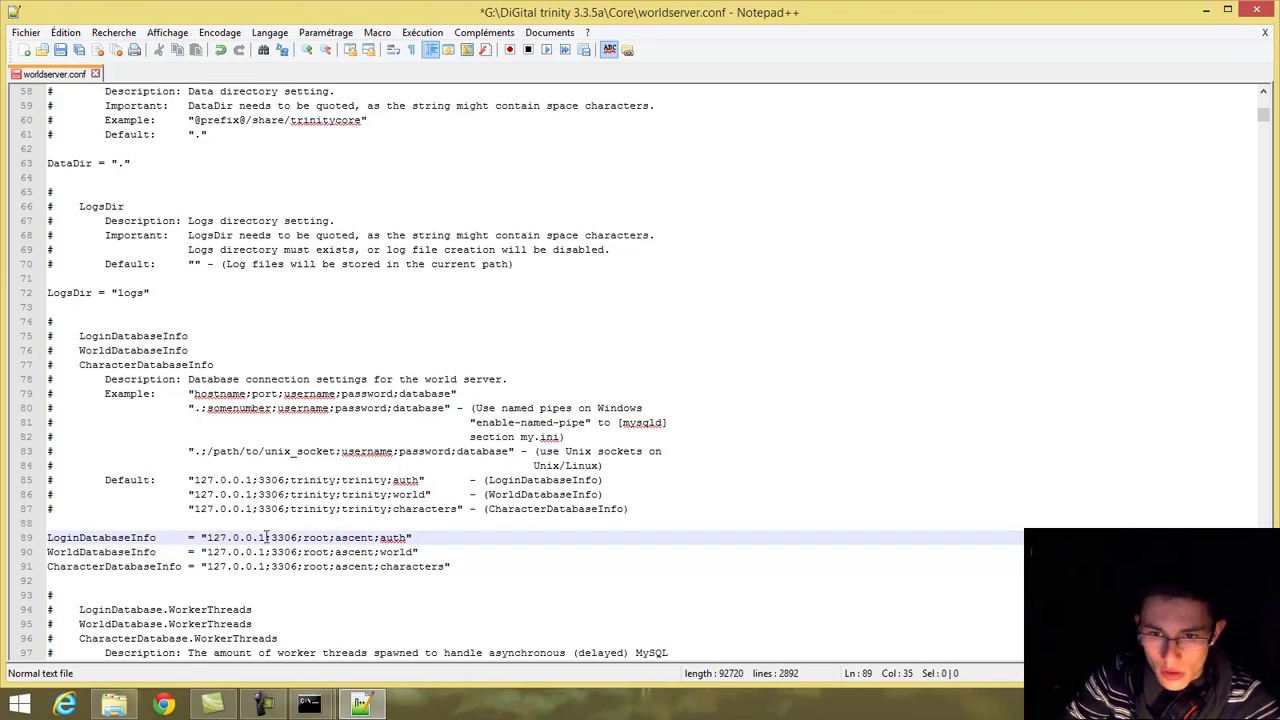
# Rename the LoginDatabaseInfo database to auth2 as a demonstration and restore the name auth.
pyautogui.click(336, 537)
pyautogui.press('Right')
pyautogui.press('Right')
pyautogui.press('Right')
pyautogui.press('Right')
pyautogui.press('Right')
pyautogui.press('Right')
pyautogui.press('Right')
pyautogui.press('Right')
pyautogui.press('Right')
pyautogui.press('Right')
pyautogui.press('Right')
pyautogui.press('Right')
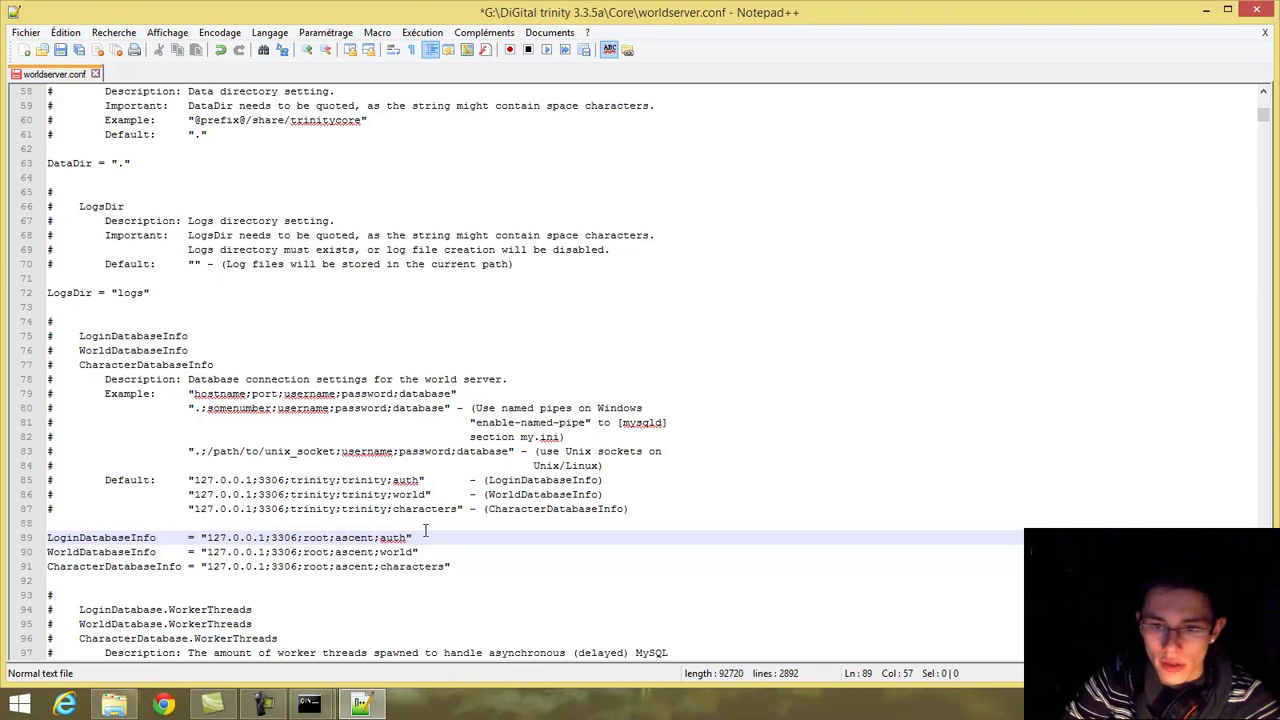
pyautogui.write('2')
pyautogui.click(414, 551)
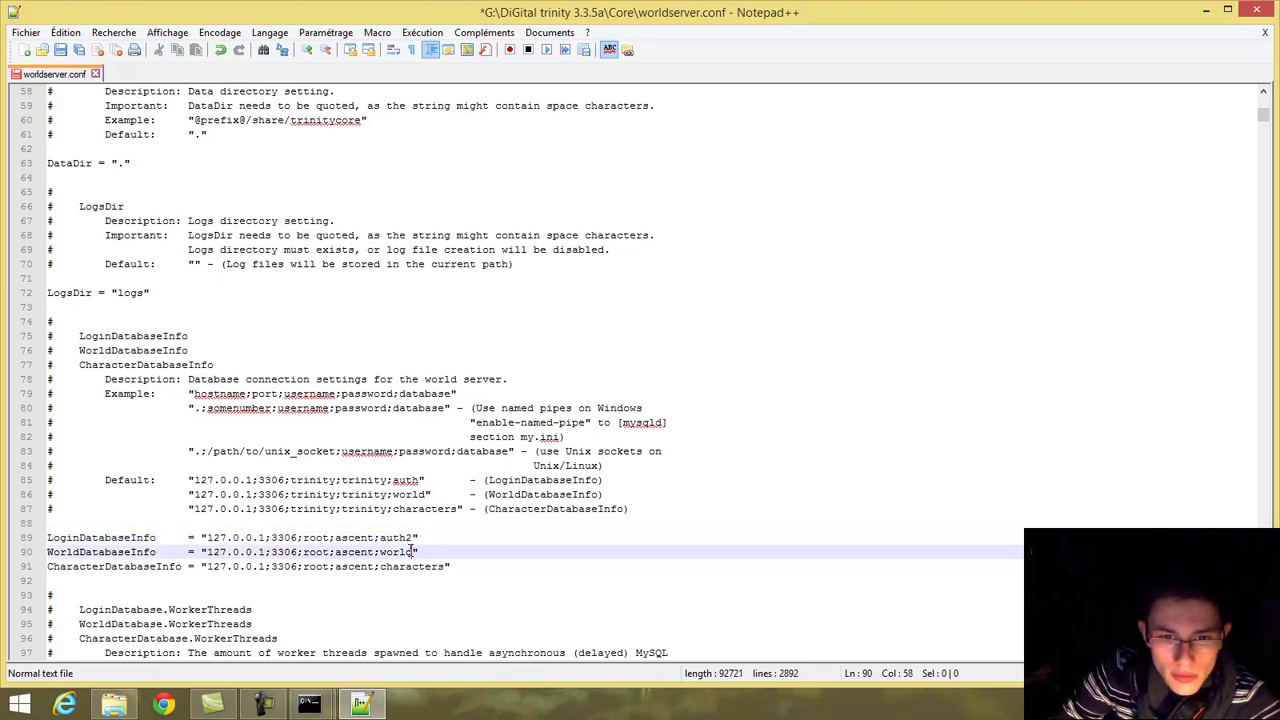
pyautogui.click(414, 537)
pyautogui.press('BackSpace')
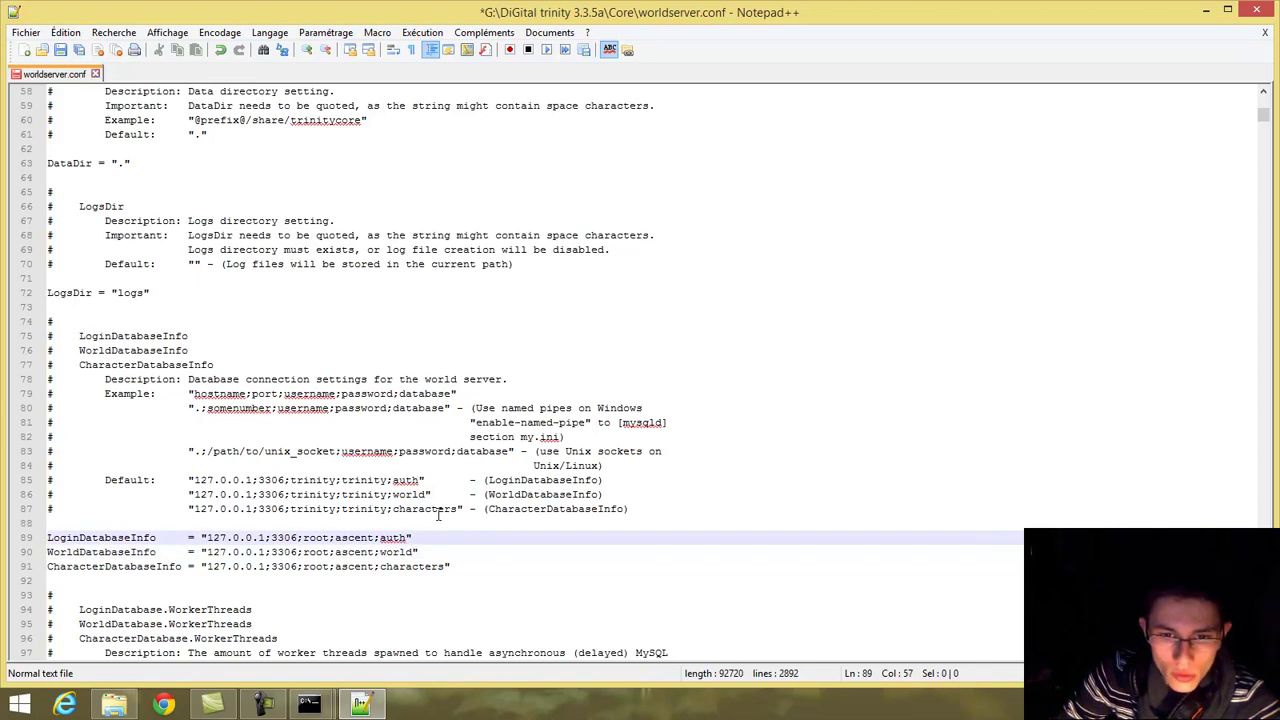
# Review the database WorkerThreads, SynchThreads, MaxPingTime and WorldServerPort settings below the connection lines in worldserver.conf.
pyautogui.scroll(-9, 437, 514)
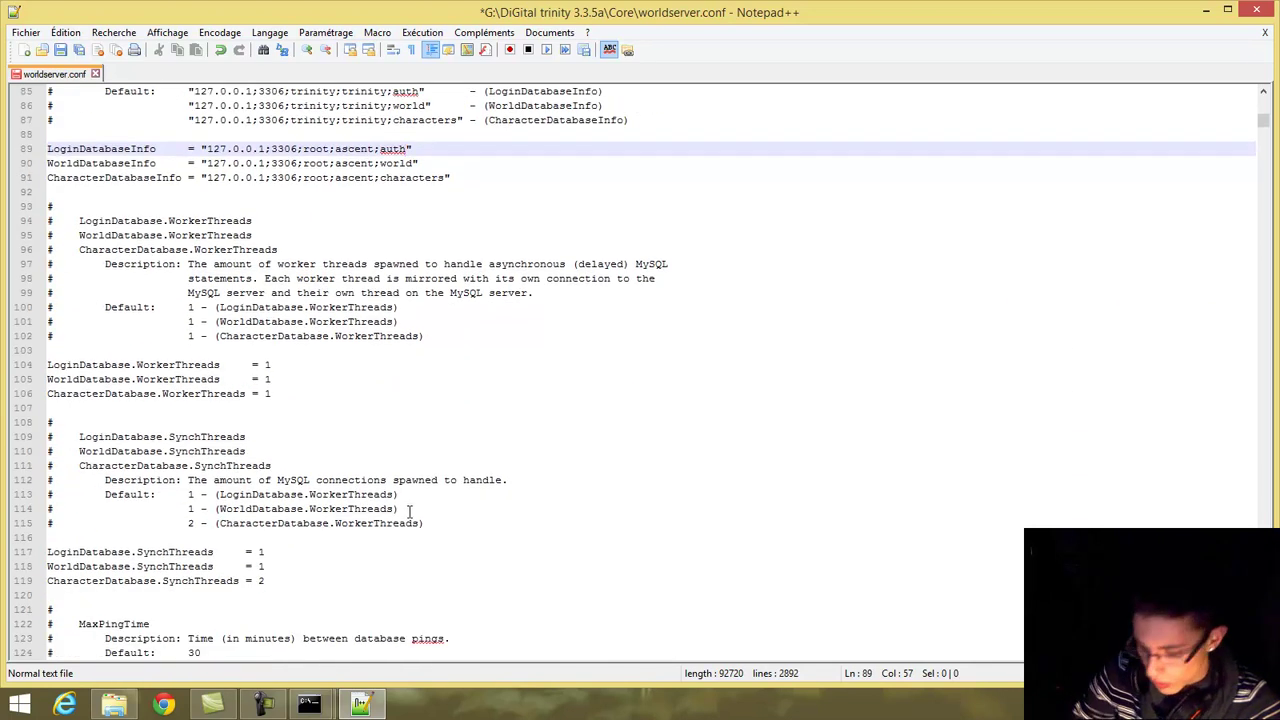
pyautogui.scroll(-5, 145, 362)
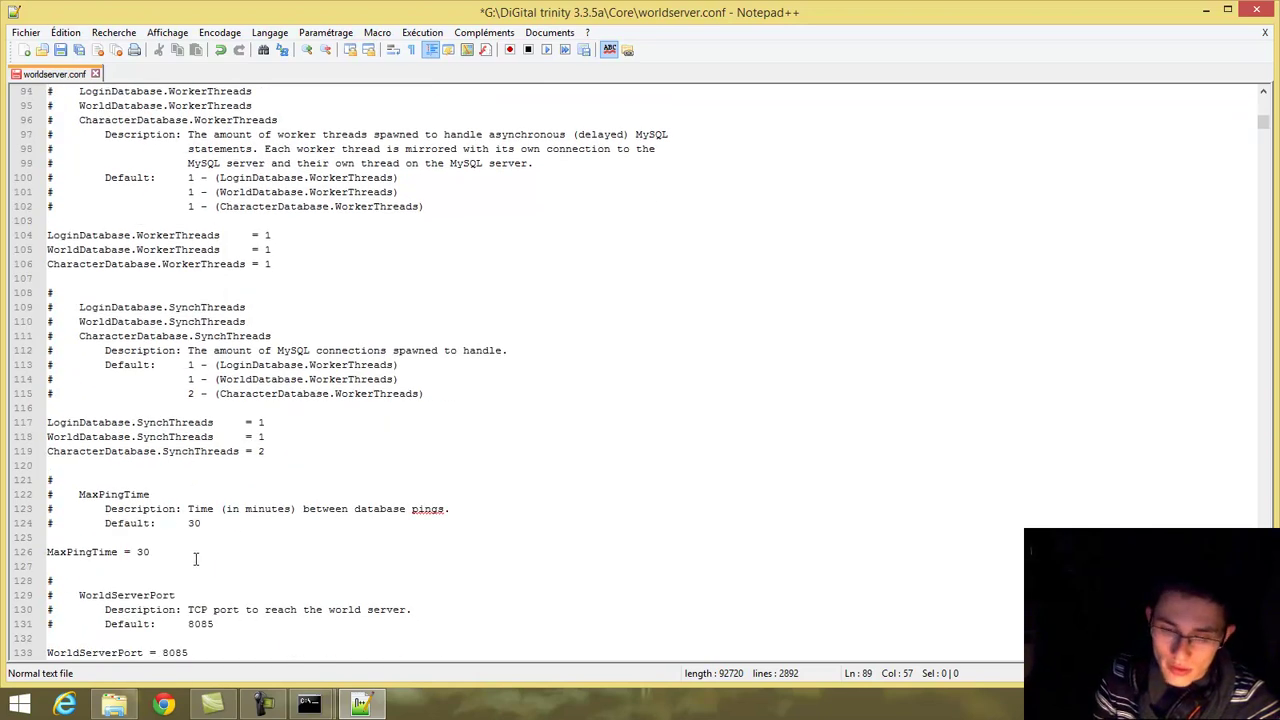
pyautogui.scroll(-1, 402, 533)
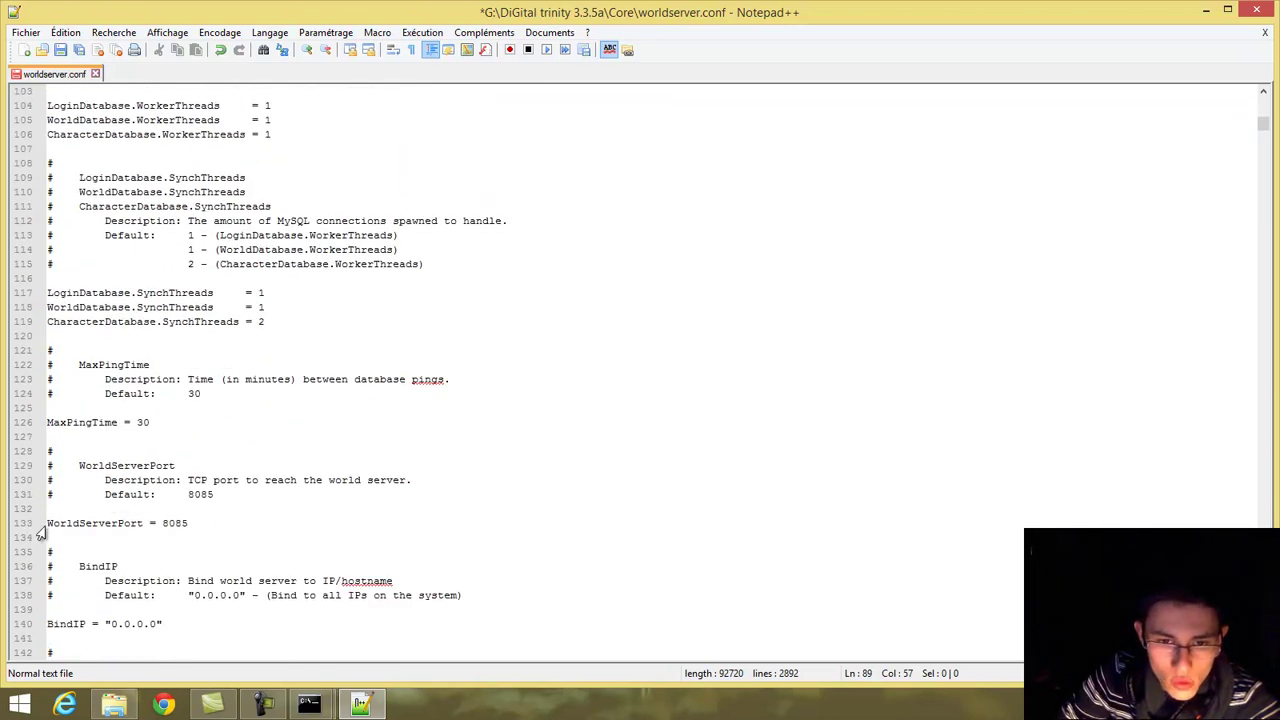
pyautogui.moveTo(60, 523); pyautogui.dragTo(111, 523)
pyautogui.click(217, 519)
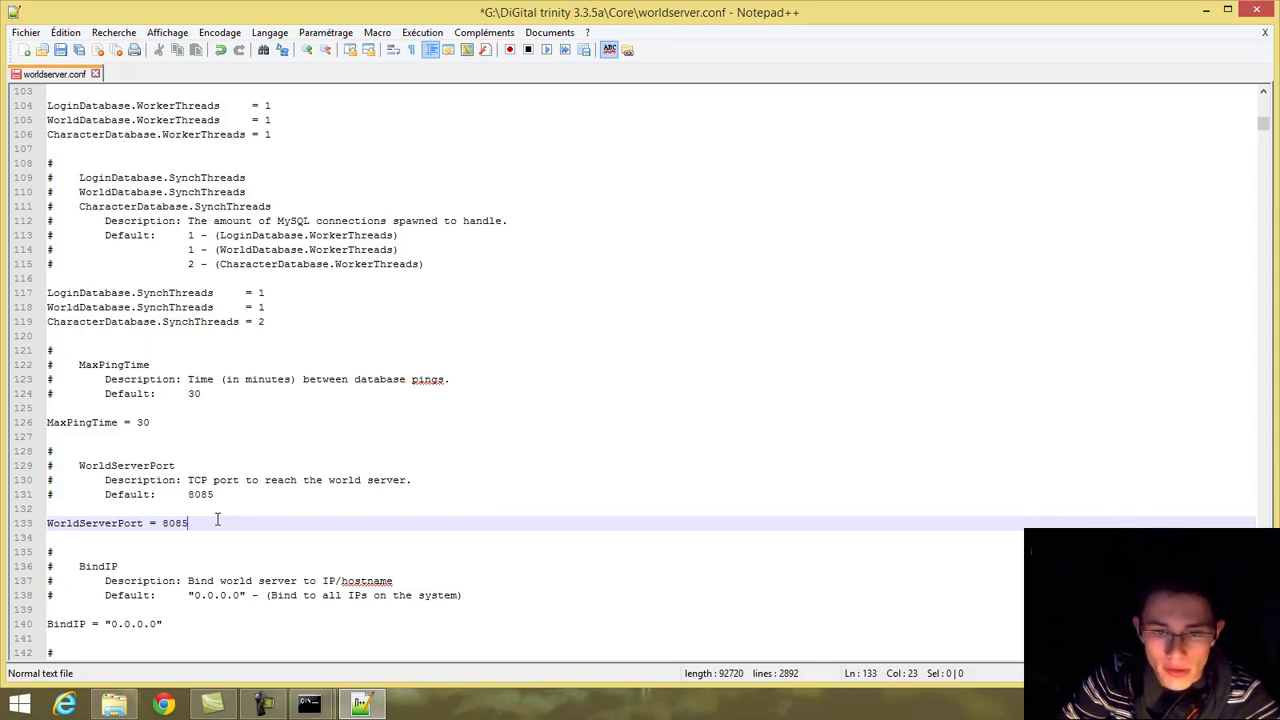
# Review the BindIP setting and the PERFORMANCE SETTINGS section as far as the PlayerLimit value.
pyautogui.scroll(-7, 217, 519)
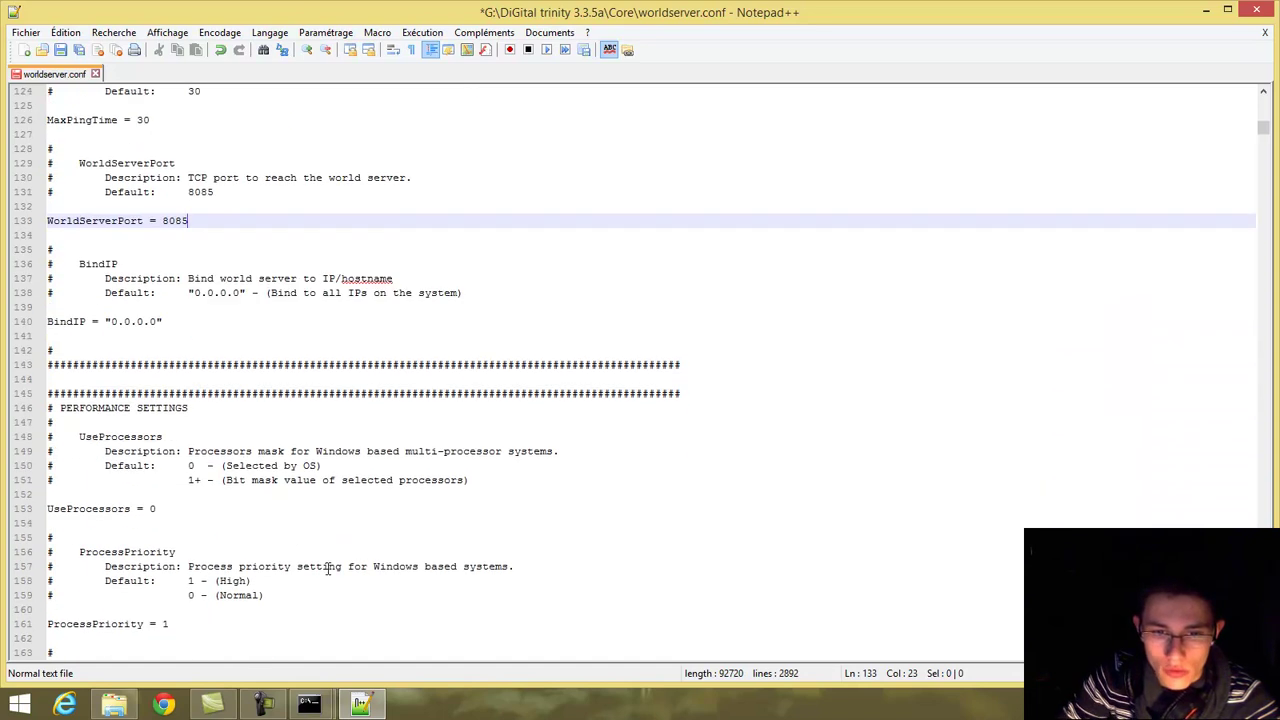
pyautogui.scroll(-5, 327, 568)
pyautogui.scroll(-2, 327, 568)
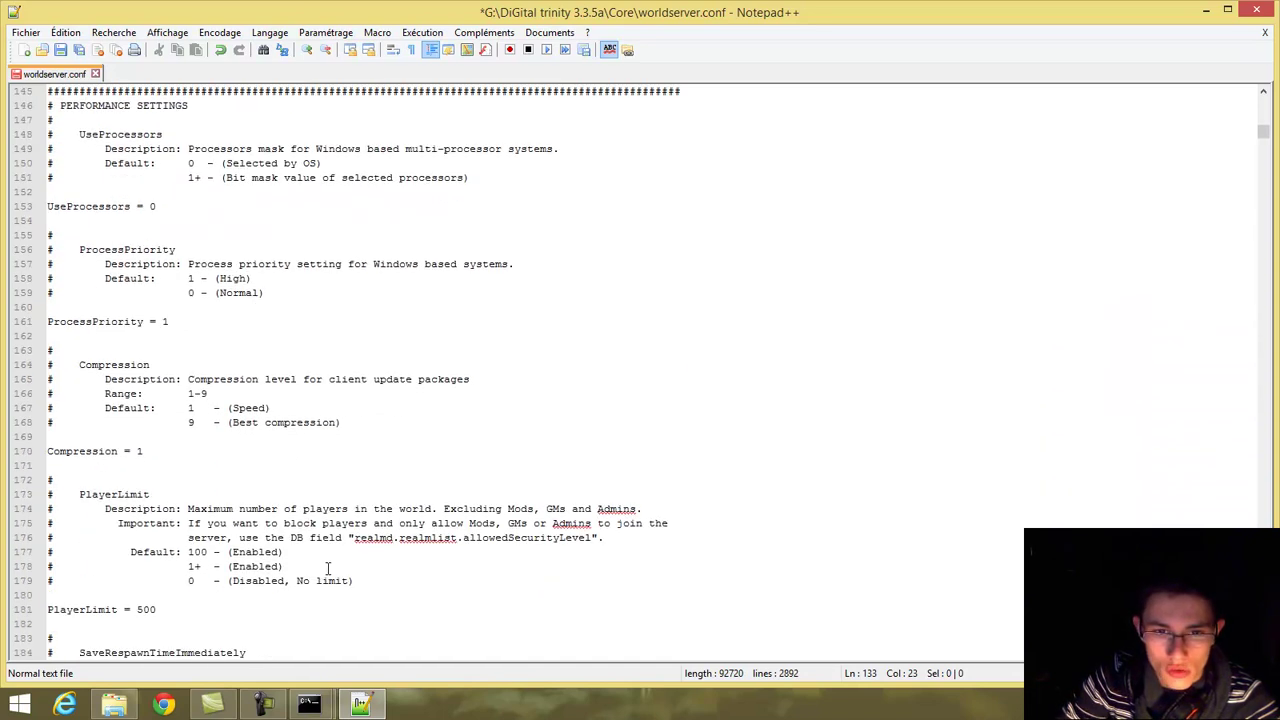
pyautogui.scroll(-3, 327, 568)
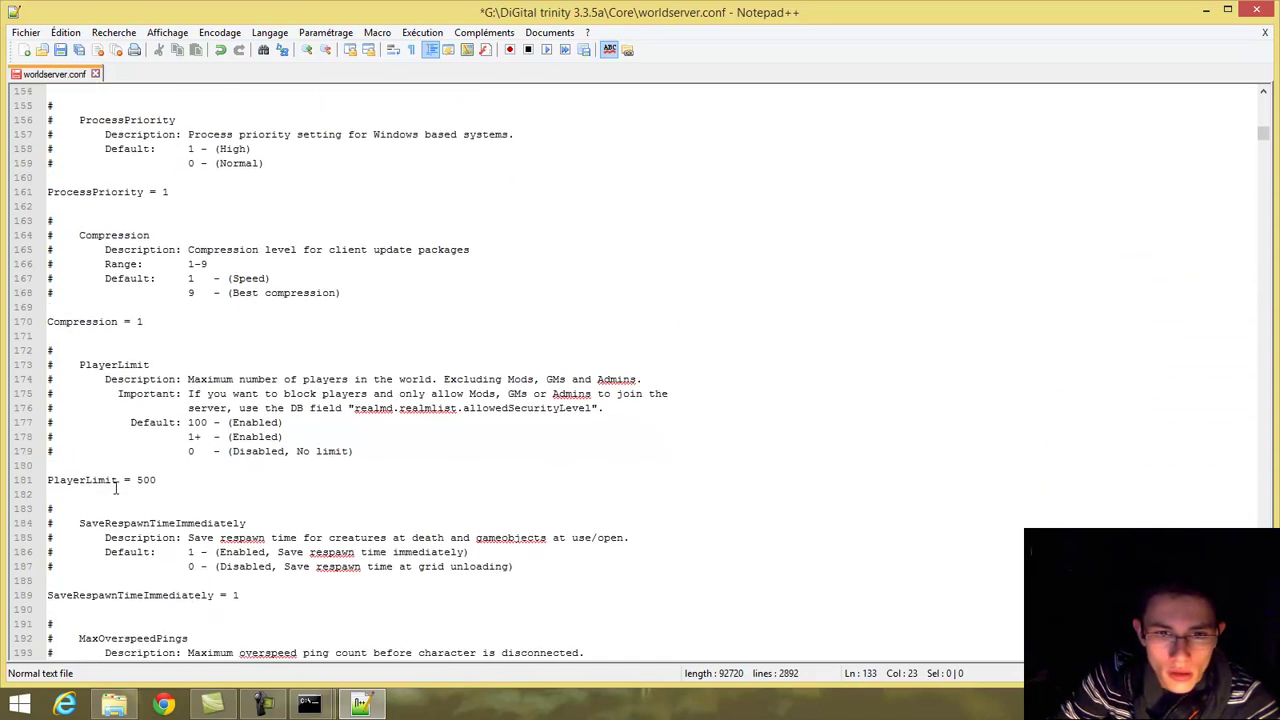
pyautogui.moveTo(86, 480); pyautogui.dragTo(103, 477)
pyautogui.click(168, 479)
pyautogui.scroll(-4, 243, 474)
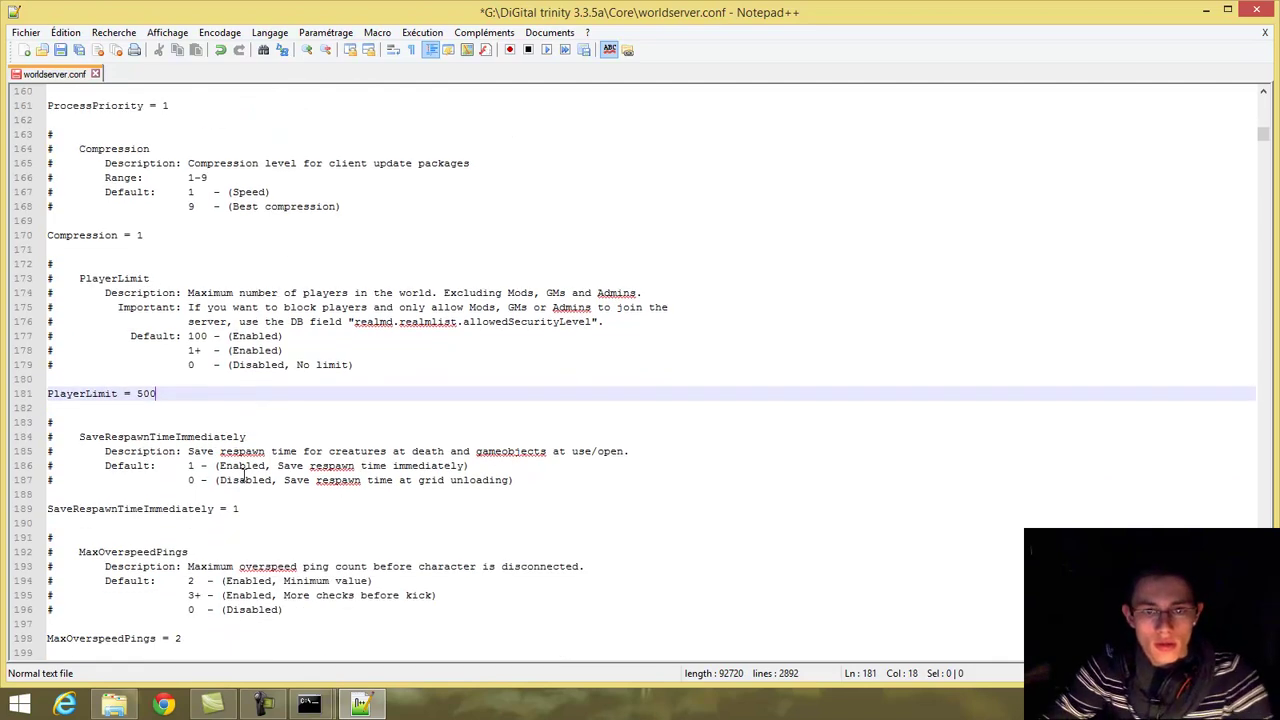
# Look through the remaining performance settings, from SaveRespawnTimeImmediately to the start of the SERVER LOGGING section.
pyautogui.scroll(-3, 418, 505)
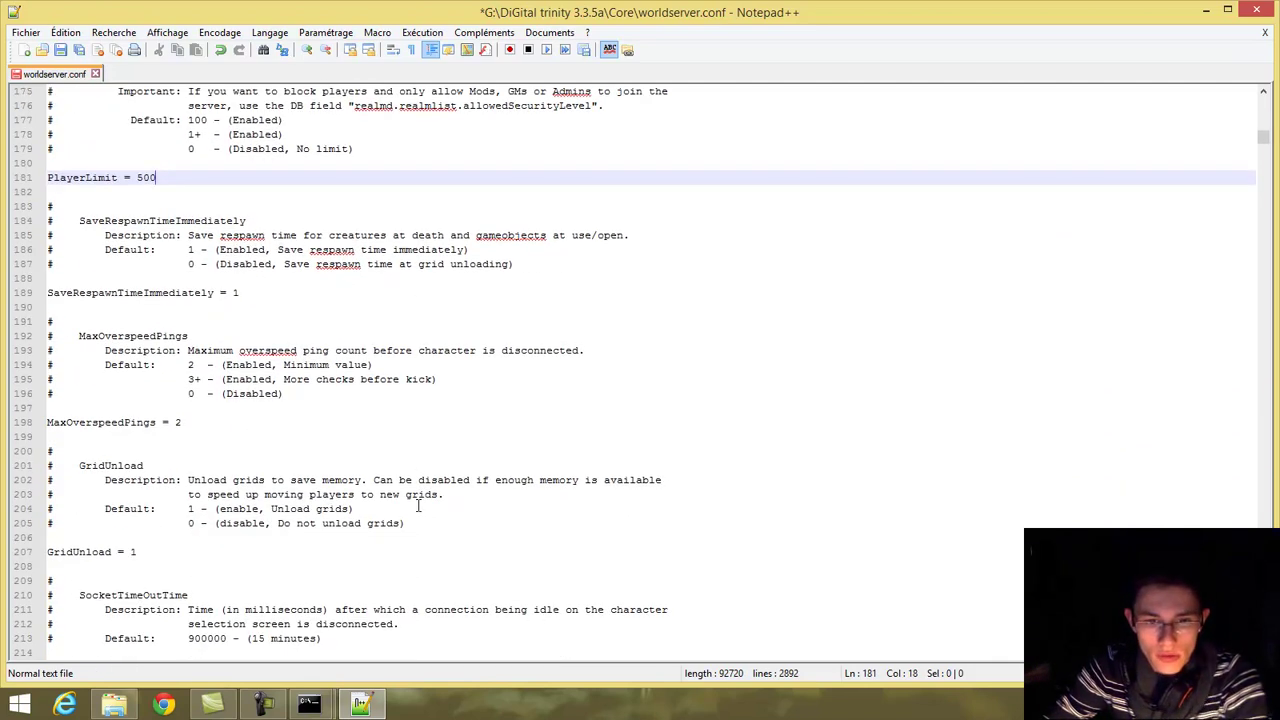
pyautogui.scroll(-5, 229, 534)
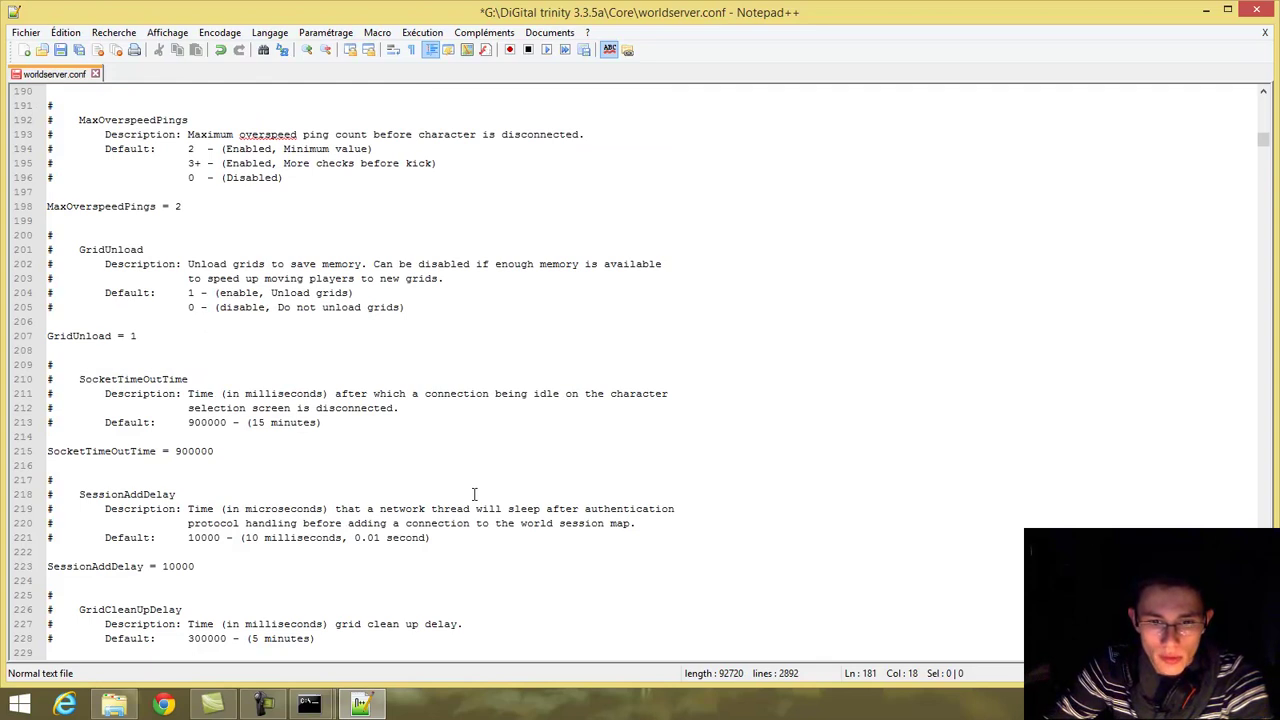
pyautogui.scroll(-2, 474, 494)
pyautogui.scroll(-12, 381, 470)
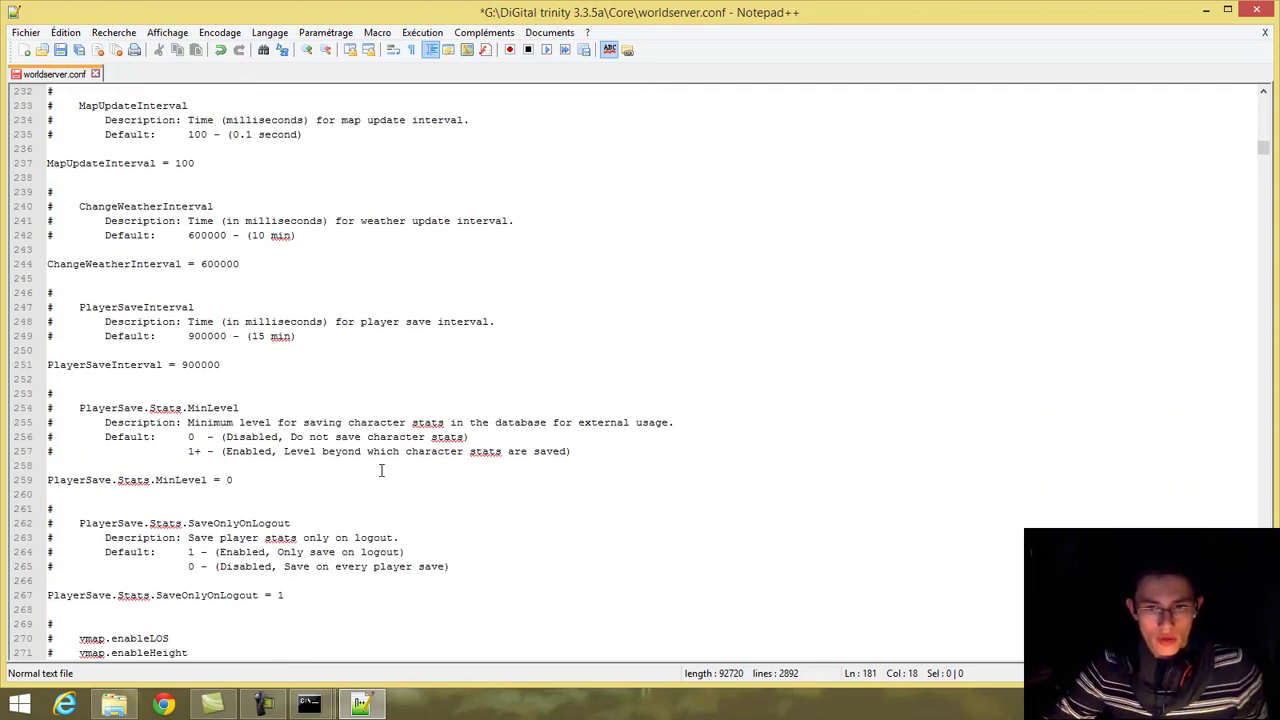
pyautogui.scroll(-10, 381, 470)
pyautogui.scroll(-9, 381, 470)
pyautogui.scroll(-15, 381, 470)
pyautogui.scroll(-13, 381, 470)
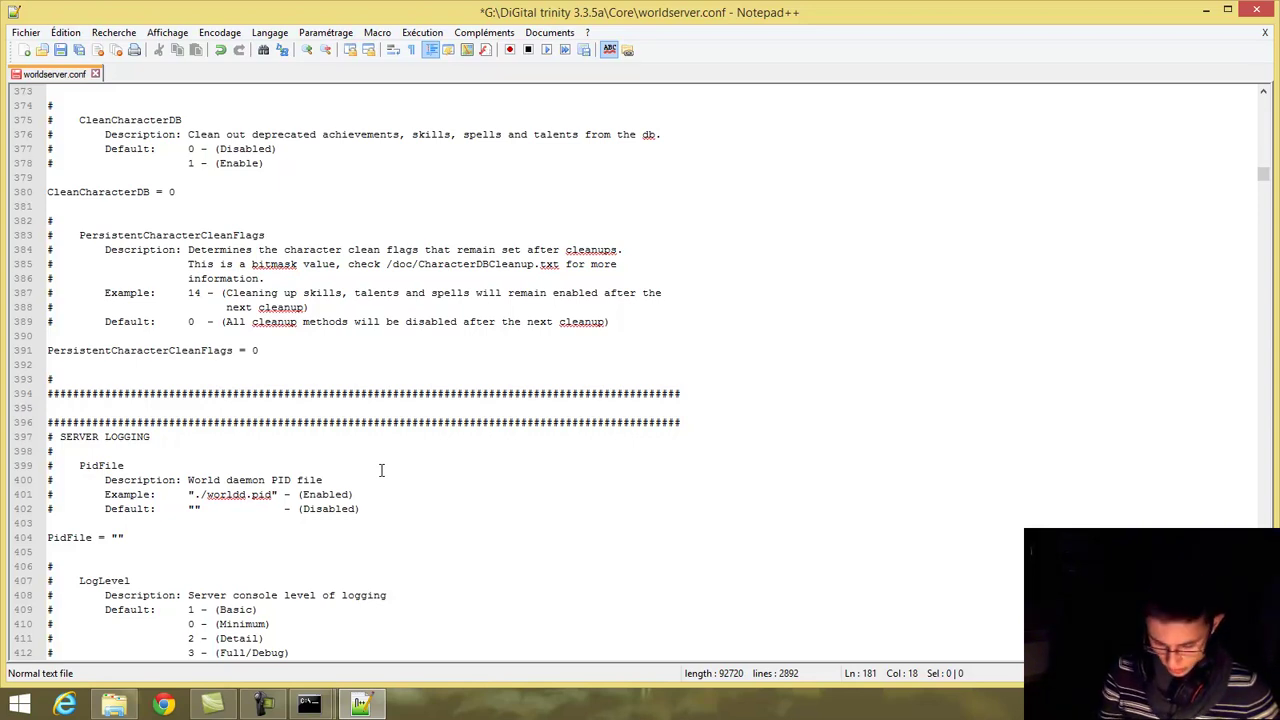
pyautogui.press('super+r')
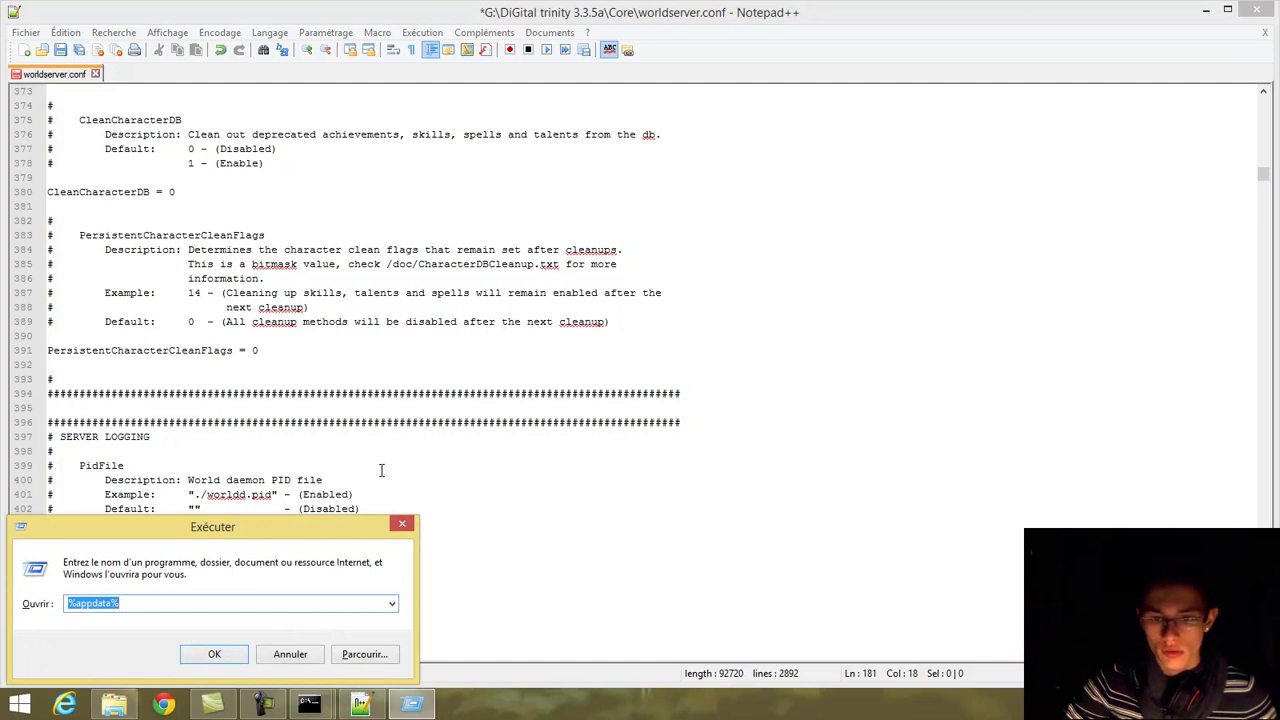
pyautogui.press('Escape')
pyautogui.press('super+f')
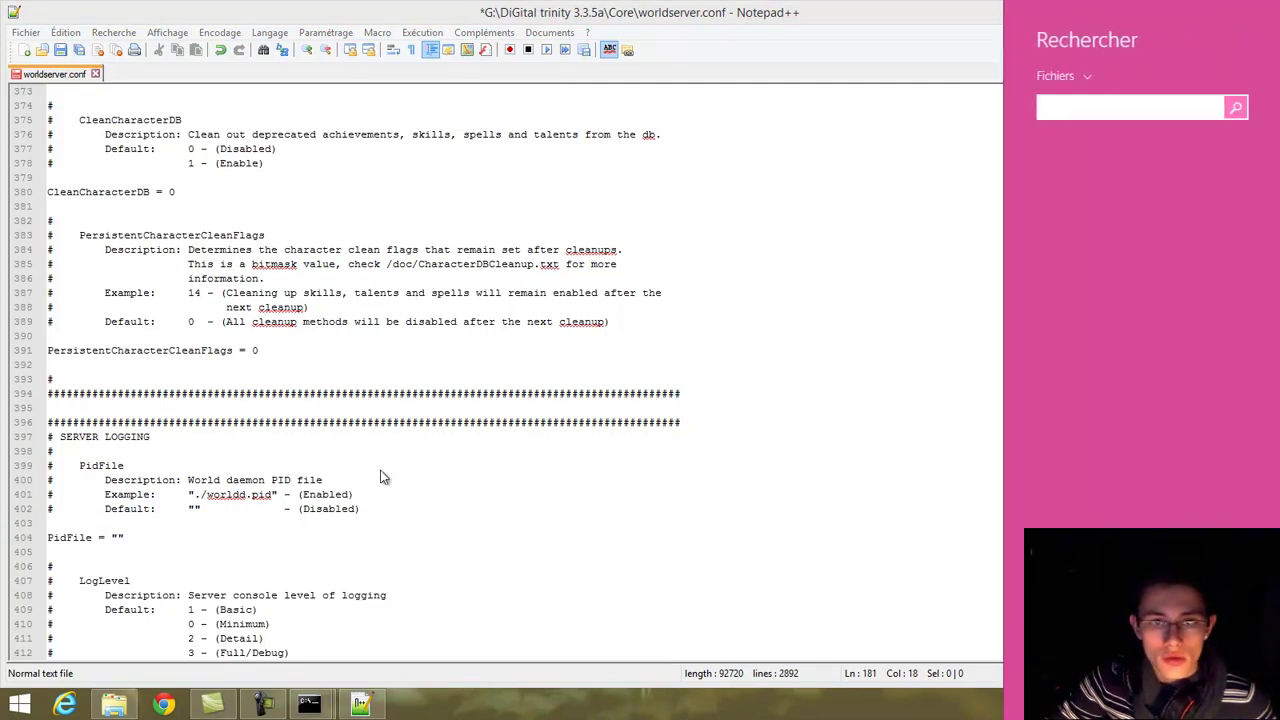
pyautogui.press('Escape')
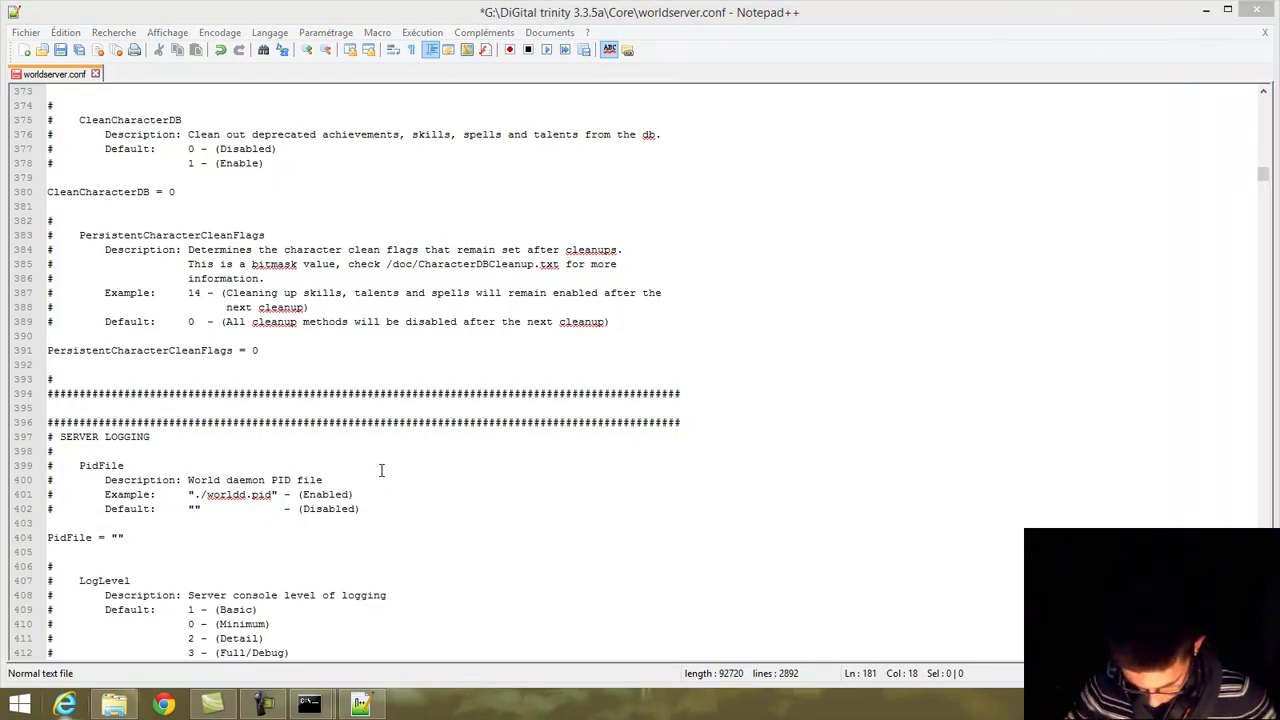
pyautogui.press('super+f')
pyautogui.press('Escape')
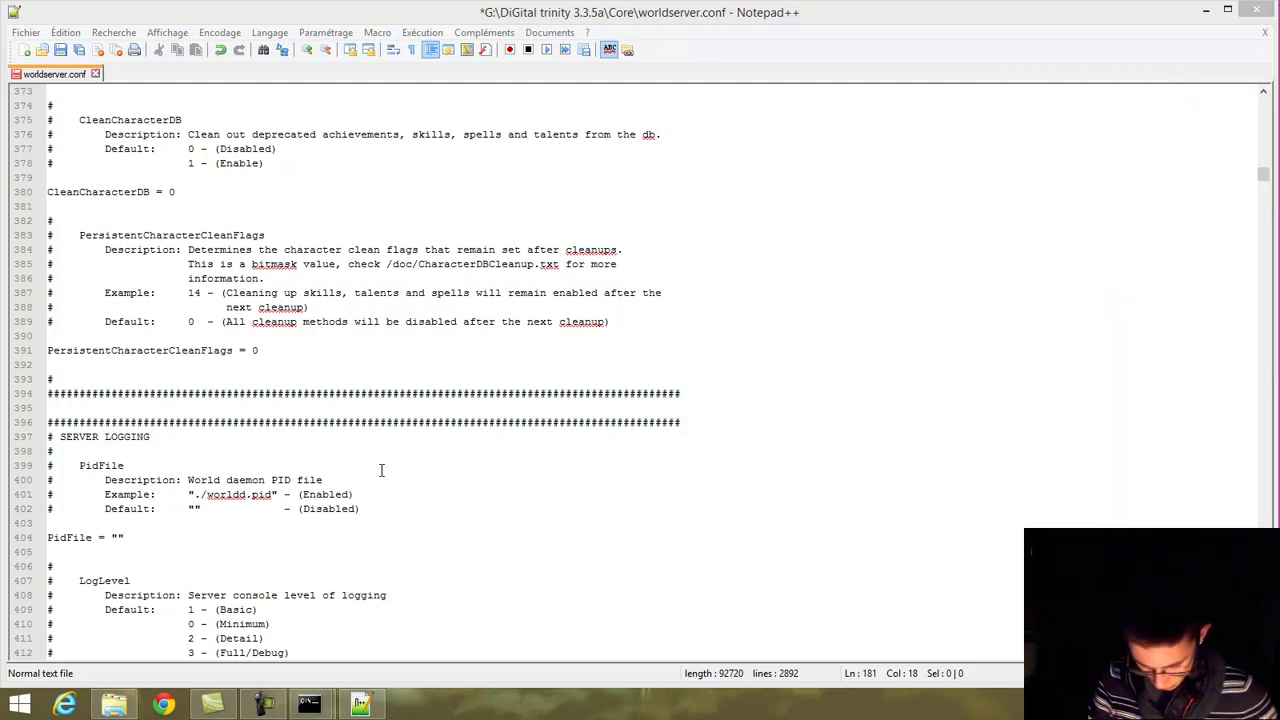
pyautogui.press('super+d')
pyautogui.click(360, 705)
pyautogui.click(329, 538)
pyautogui.scroll(-9, 328, 543)
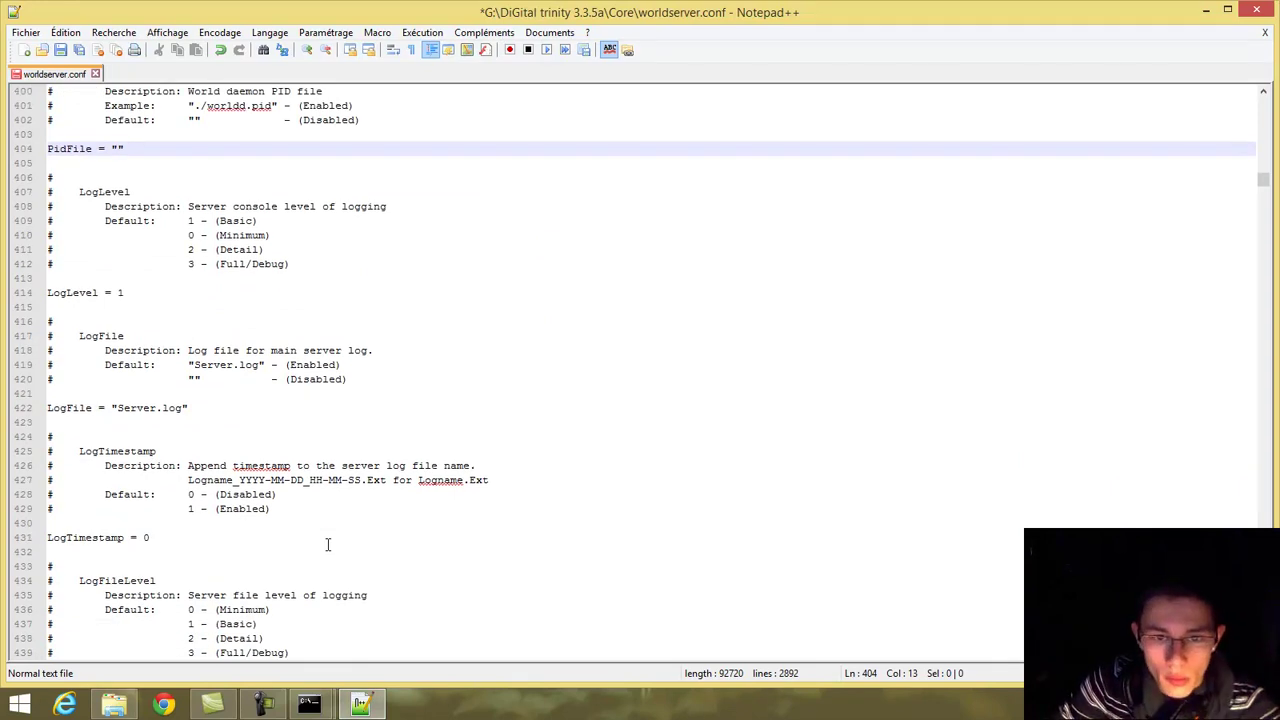
pyautogui.hotkey('alt', 'f')
pyautogui.press('Escape')
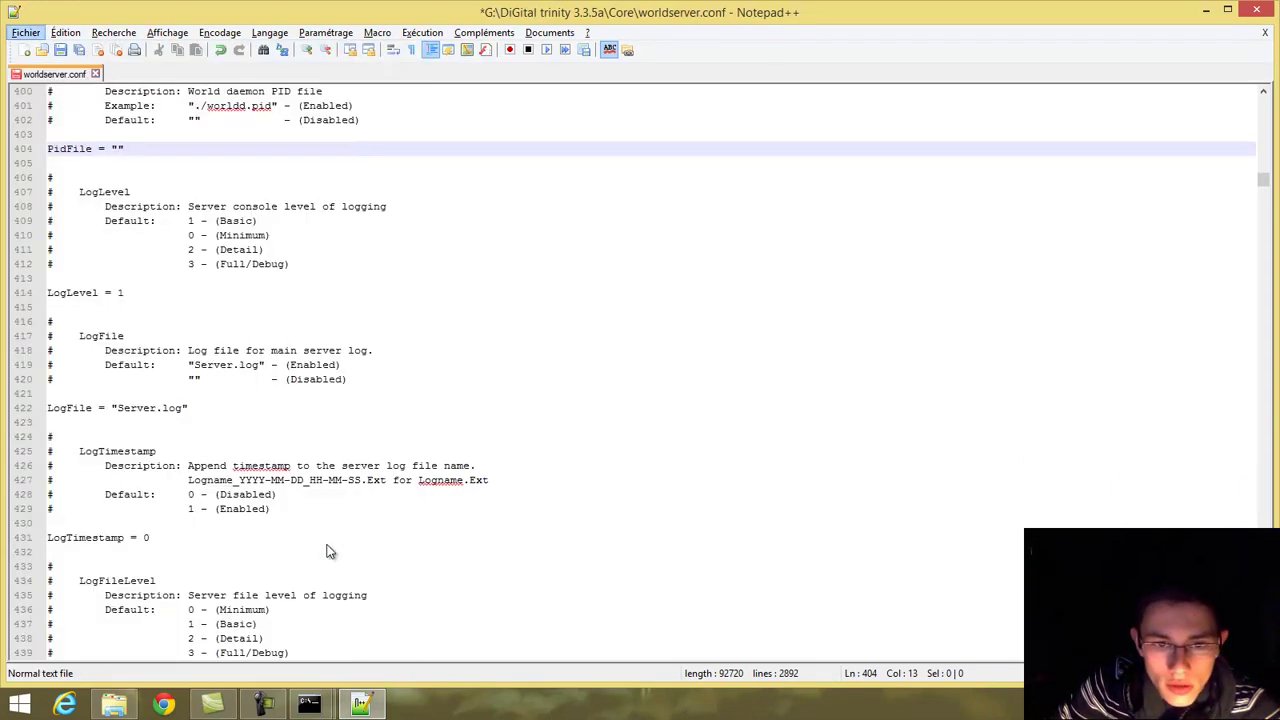
pyautogui.hotkey('alt', 'r')
pyautogui.press('Escape')
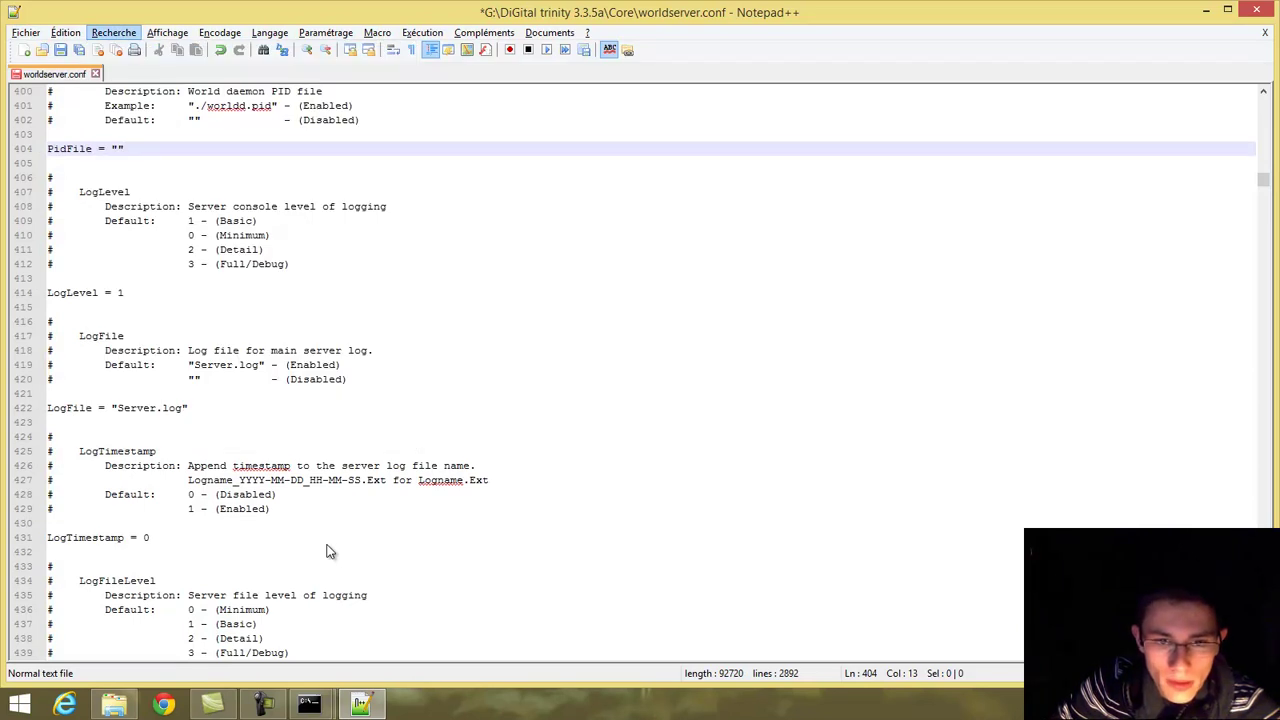
pyautogui.click(331, 537)
# Look through the logging and server settings in worldserver.conf to find the starting values for new characters.
pyautogui.scroll(-20, 335, 540)
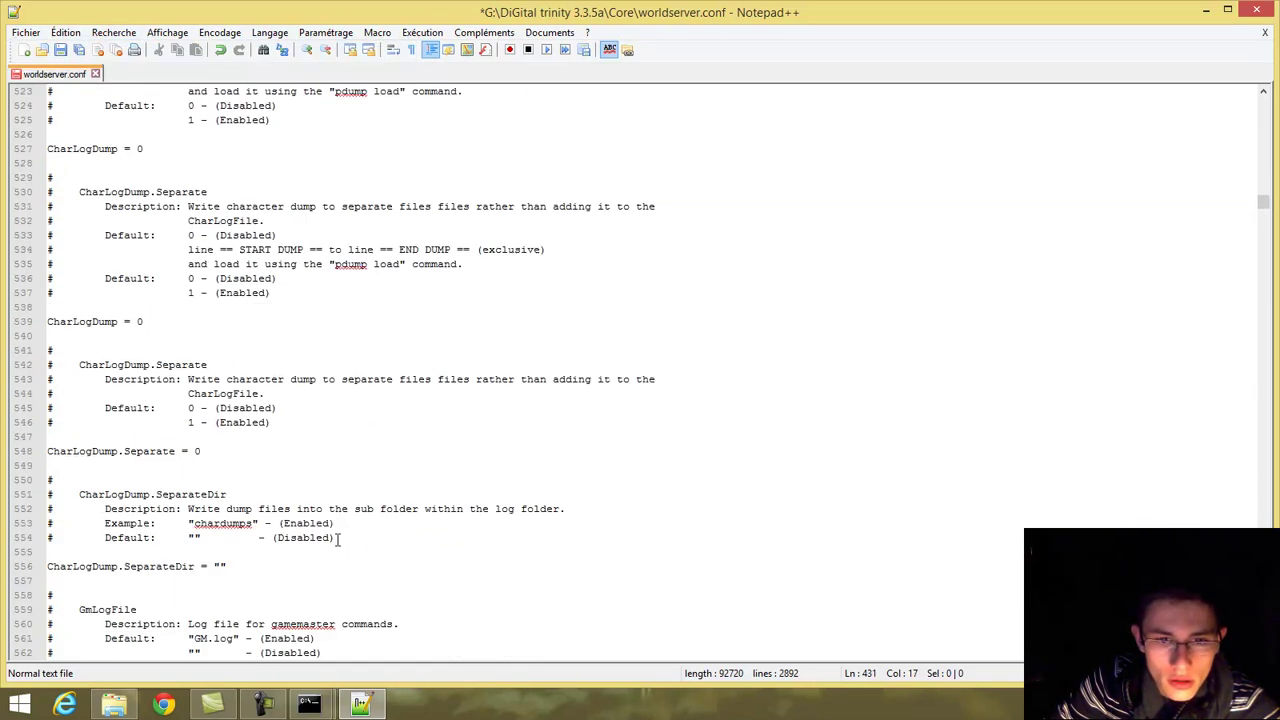
pyautogui.scroll(-20, 337, 540)
pyautogui.scroll(-18, 271, 401)
pyautogui.scroll(-20, 271, 401)
pyautogui.scroll(-20, 271, 401)
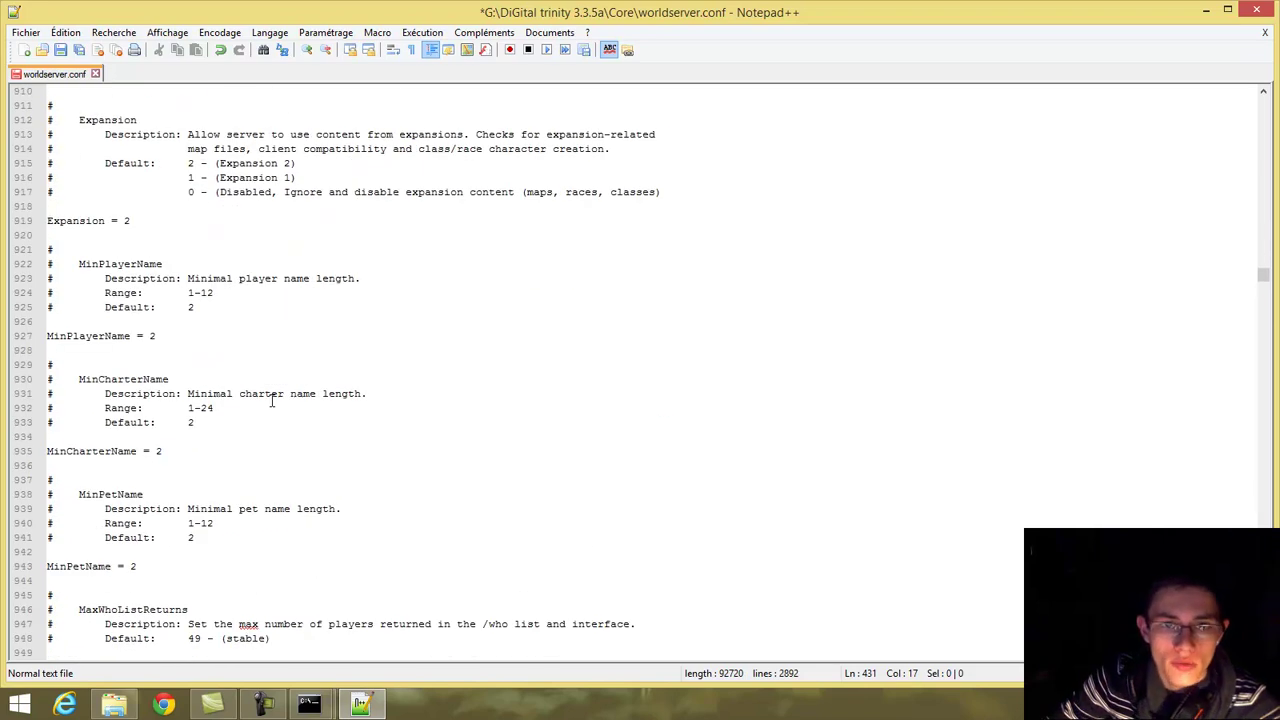
pyautogui.scroll(5, 271, 401)
pyautogui.scroll(-18, 271, 401)
pyautogui.scroll(-20, 271, 401)
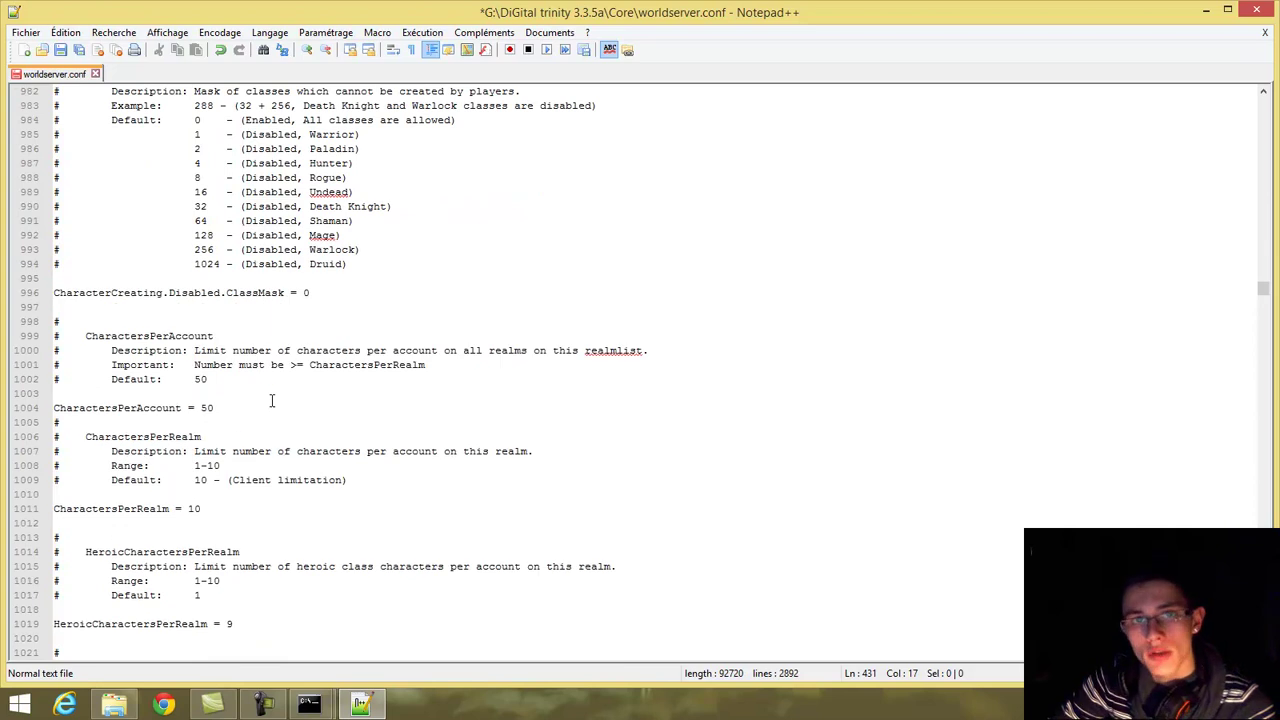
pyautogui.scroll(-6, 271, 401)
pyautogui.scroll(-8, 271, 401)
pyautogui.scroll(2, 271, 401)
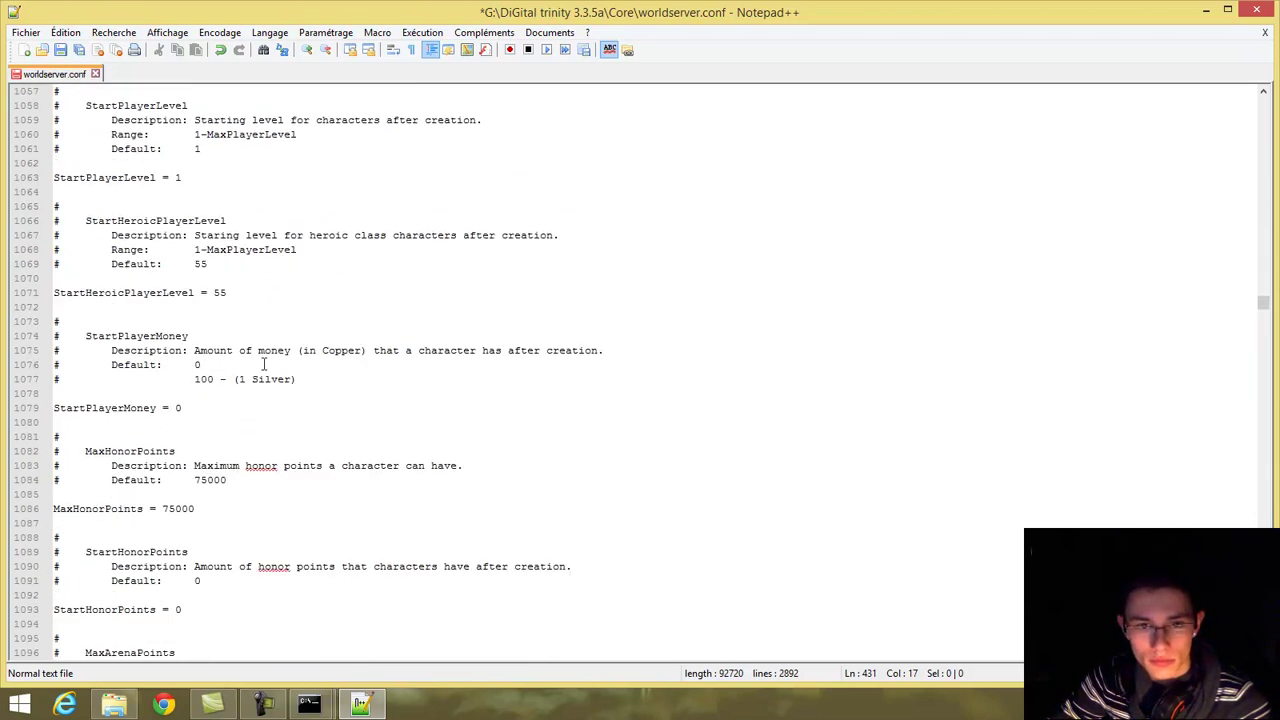
# Examine the StartPlayerLevel, StartHeroicPlayerLevel and StartPlayerMoney values for newly created characters.
pyautogui.click(77, 177)
pyautogui.click(163, 177)
pyautogui.click(182, 177)
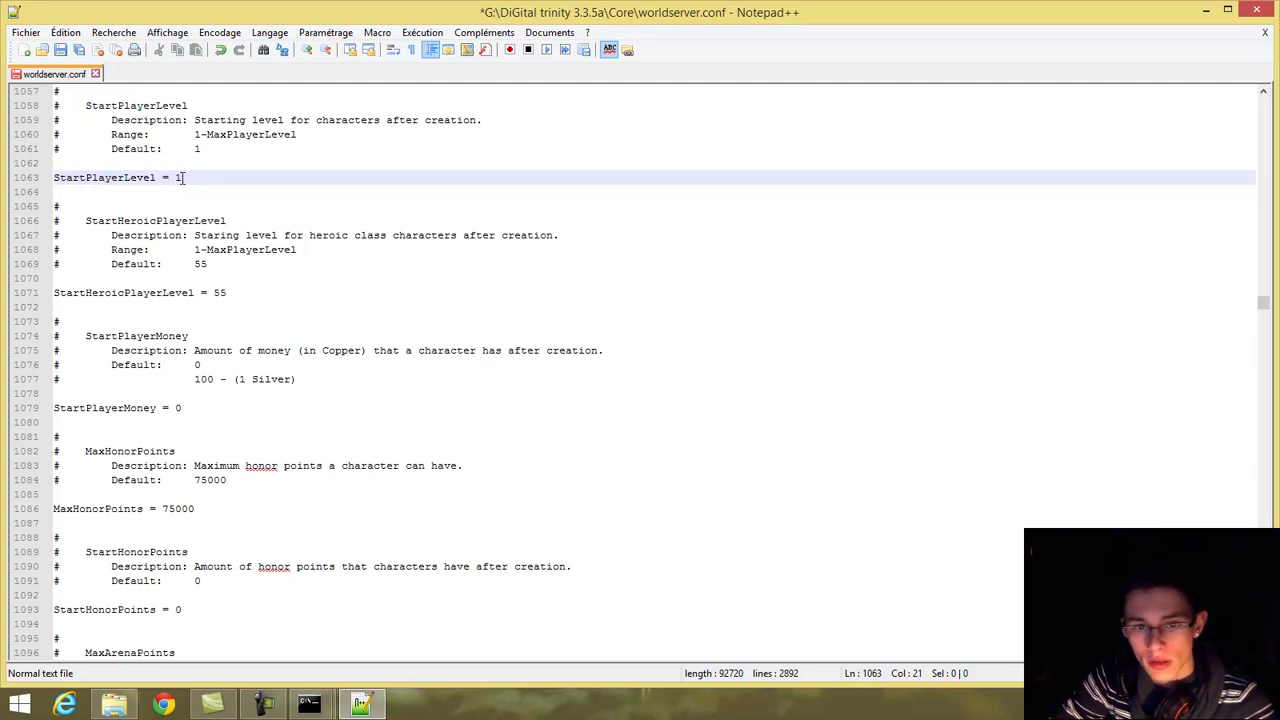
pyautogui.click(103, 292)
pyautogui.click(163, 292)
pyautogui.moveTo(57, 292); pyautogui.dragTo(180, 292)
pyautogui.click(255, 290)
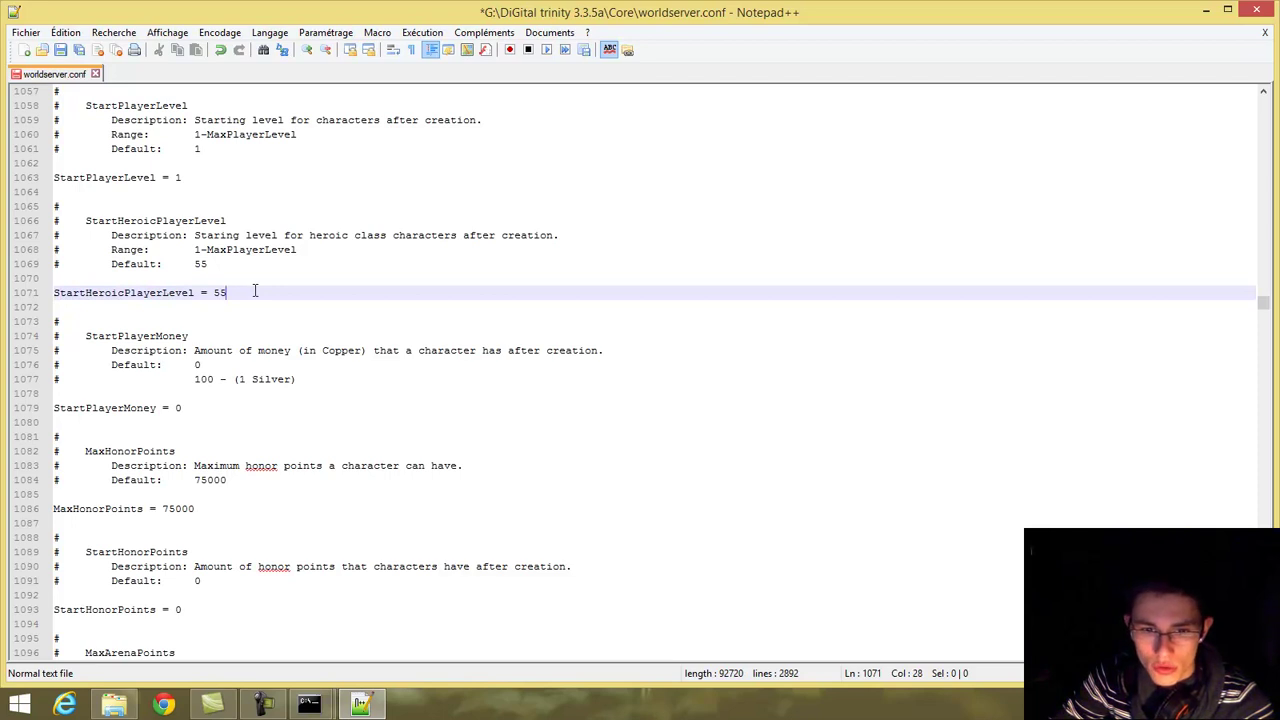
pyautogui.click(76, 408)
pyautogui.click(193, 407)
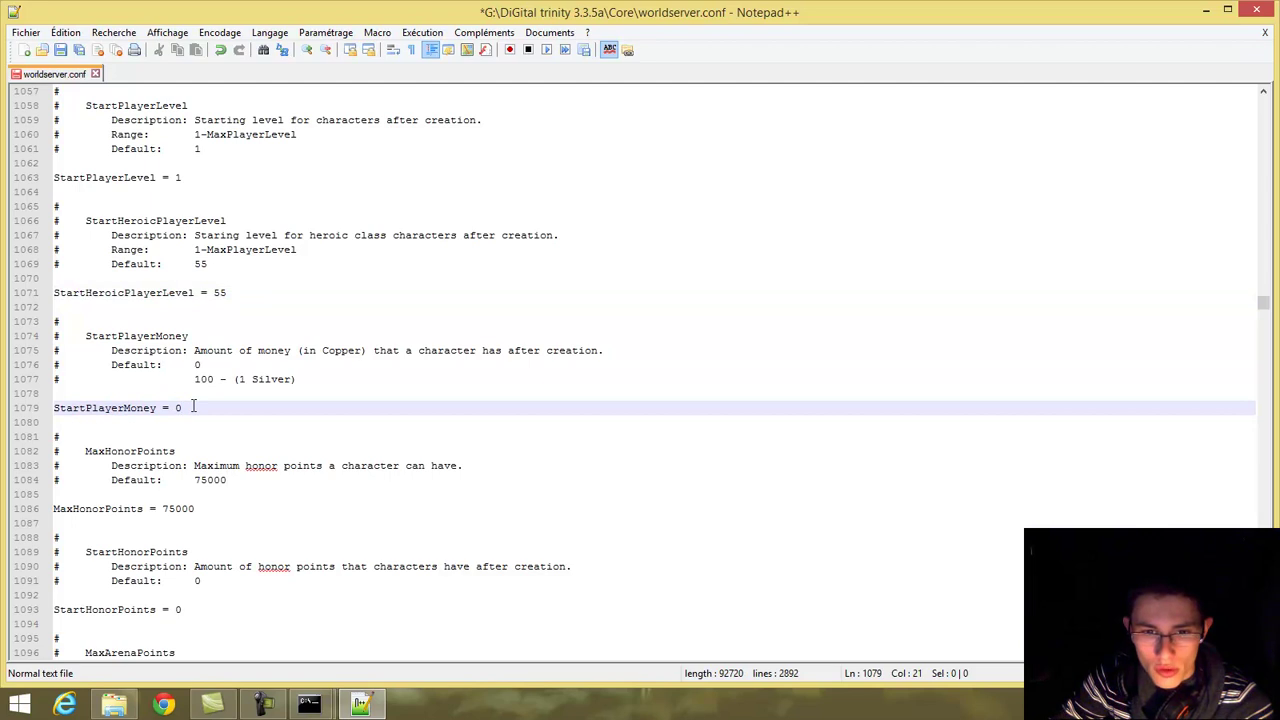
# Examine the MaxHonorPoints and StartHonorPoints settings for characters.
pyautogui.click(62, 508)
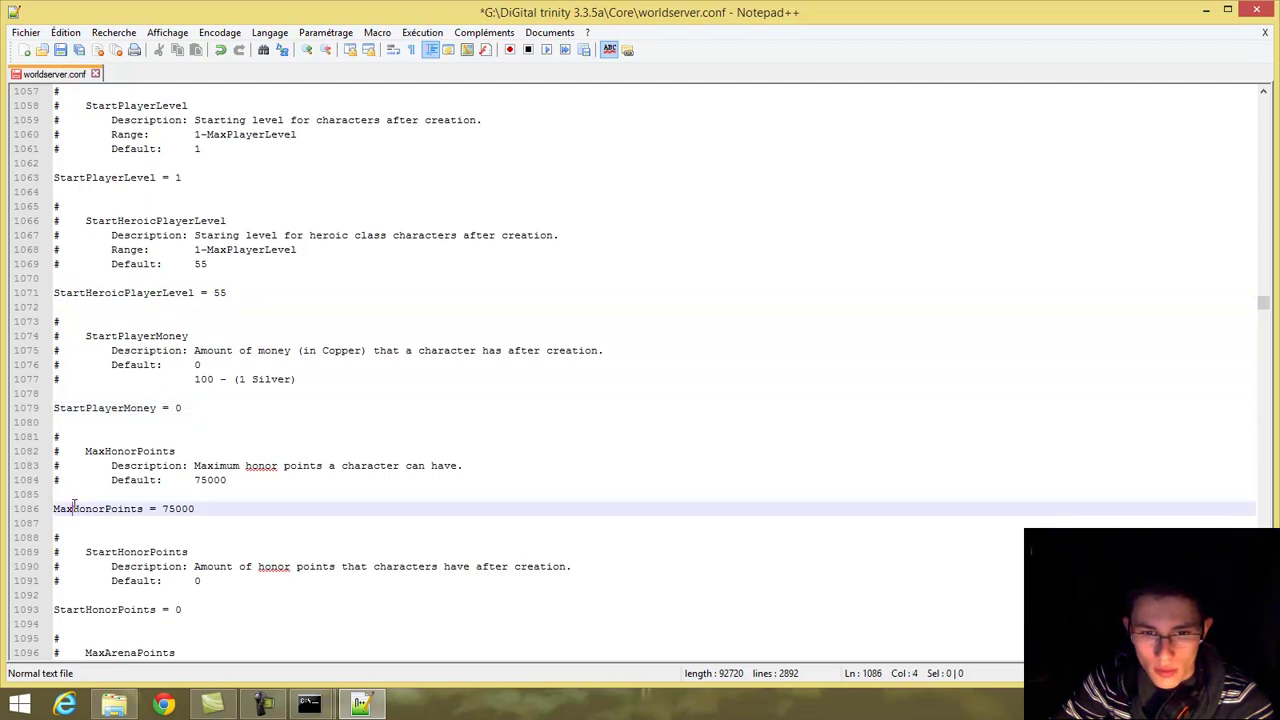
pyautogui.click(183, 506)
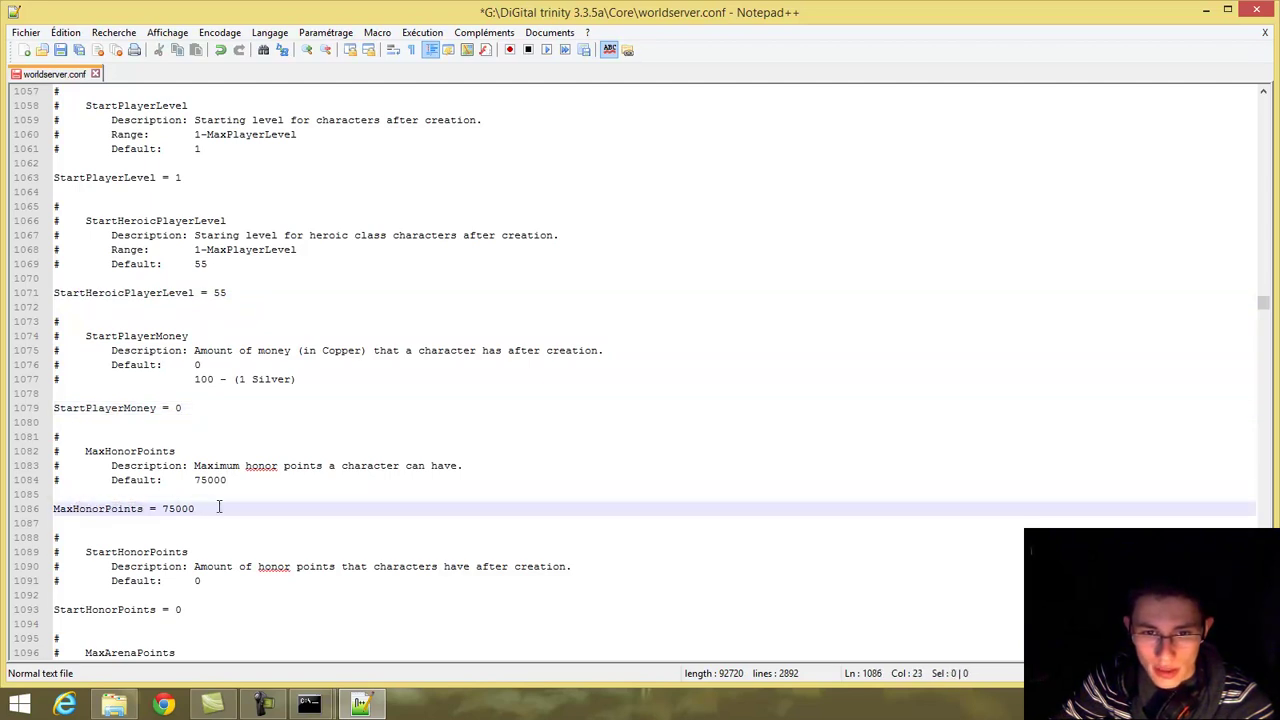
pyautogui.moveTo(157, 508); pyautogui.dragTo(182, 508)
pyautogui.scroll(-1, 182, 508)
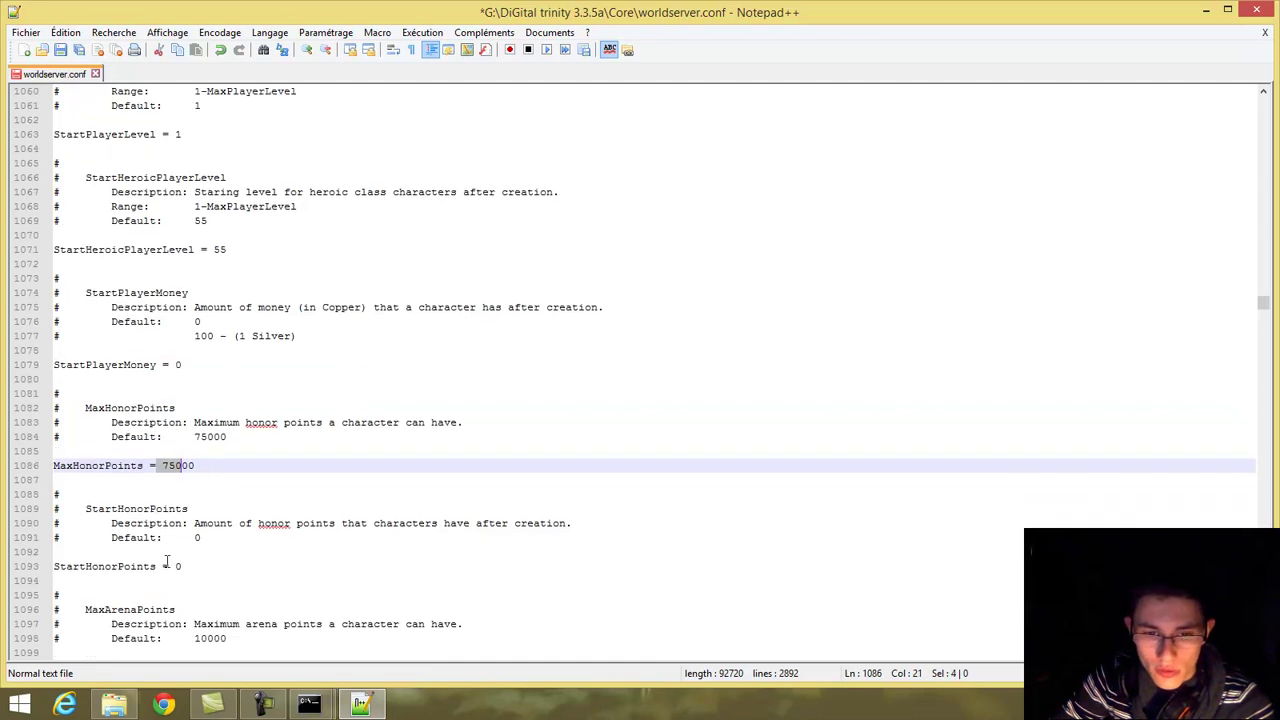
pyautogui.click(60, 566)
pyautogui.moveTo(72, 566); pyautogui.dragTo(170, 566)
# Examine the MaxArenaPoints and StartArenaPoints settings for characters.
pyautogui.scroll(-3, 346, 551)
pyautogui.click(62, 537)
pyautogui.click(164, 537)
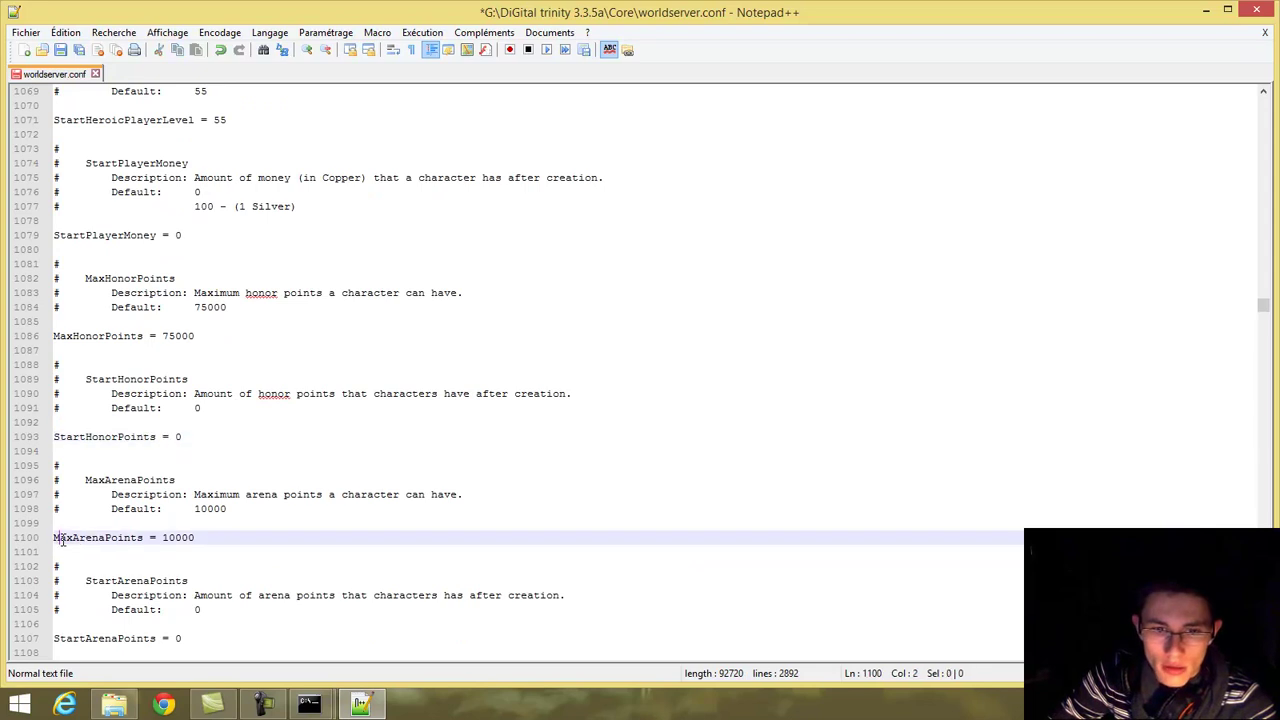
pyautogui.doubleClick(168, 537)
pyautogui.scroll(-2, 140, 540)
pyautogui.moveTo(66, 552); pyautogui.dragTo(155, 553)
pyautogui.click(182, 552)
pyautogui.scroll(-2, 652, 592)
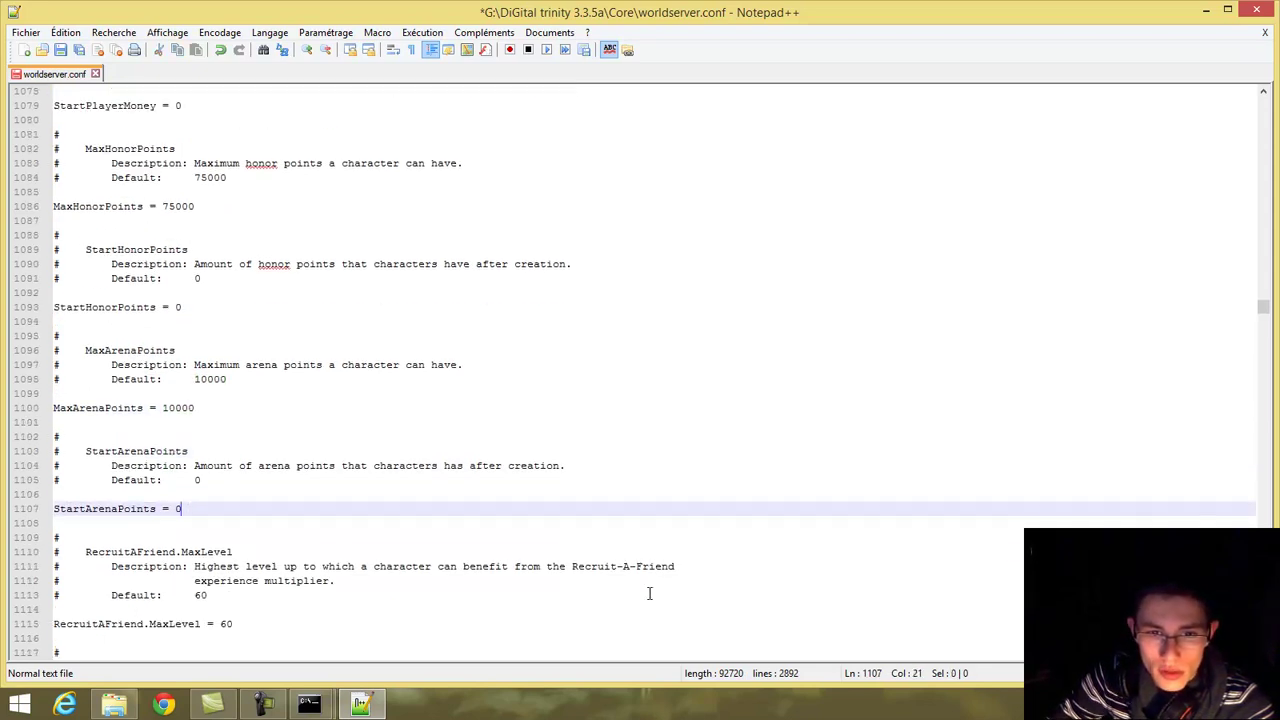
# Find the Motd setting for the login message of the day and highlight its name in the description block.
pyautogui.scroll(-4, 652, 592)
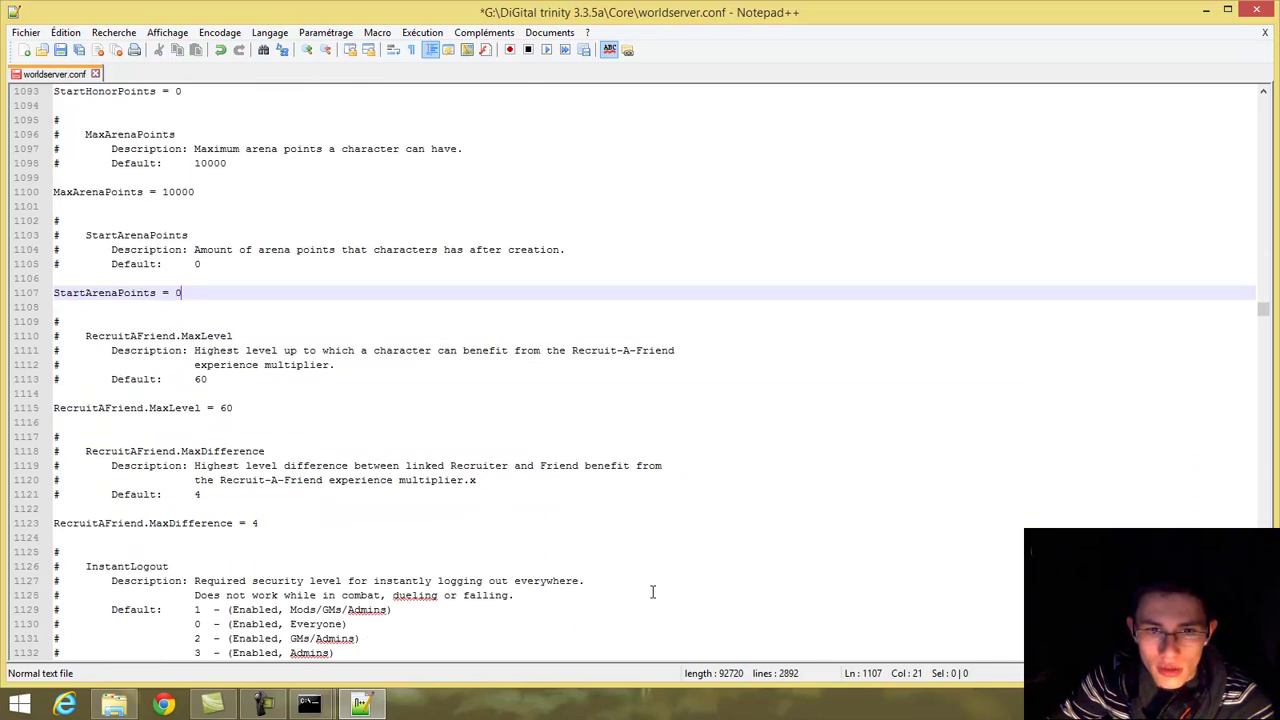
pyautogui.scroll(-4, 652, 592)
pyautogui.scroll(-20, 652, 592)
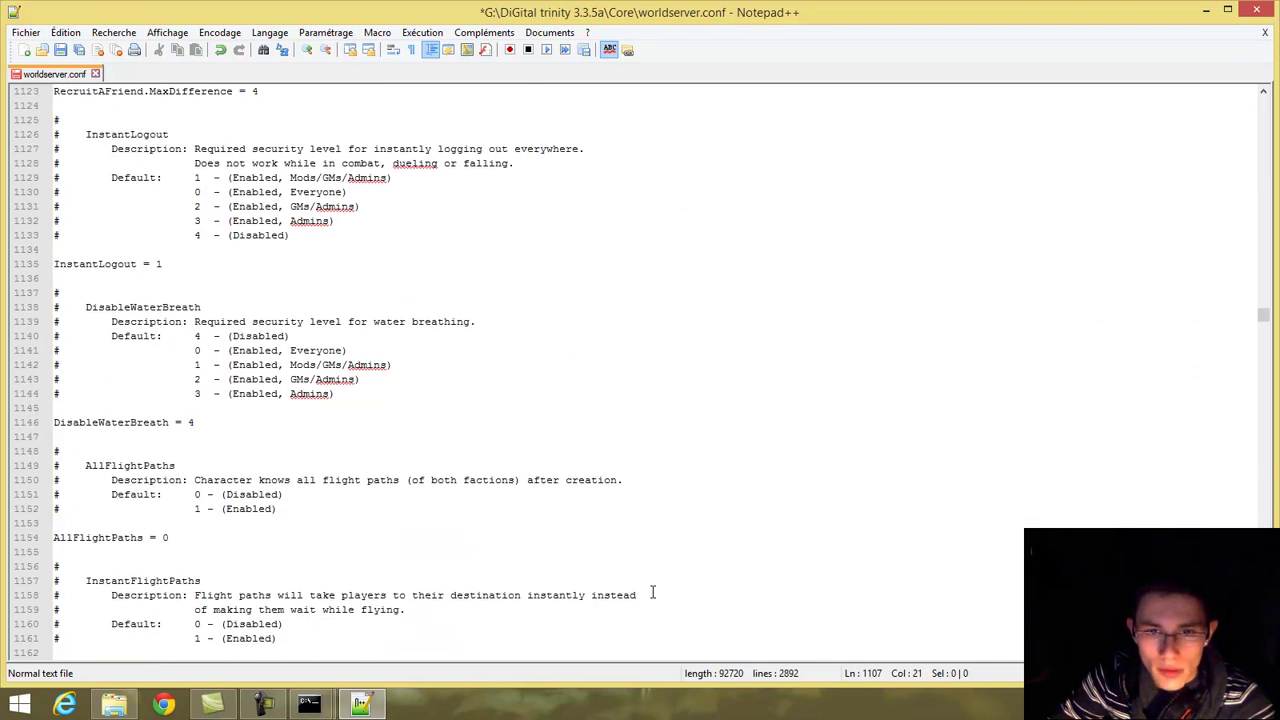
pyautogui.scroll(-20, 652, 592)
pyautogui.scroll(-20, 483, 556)
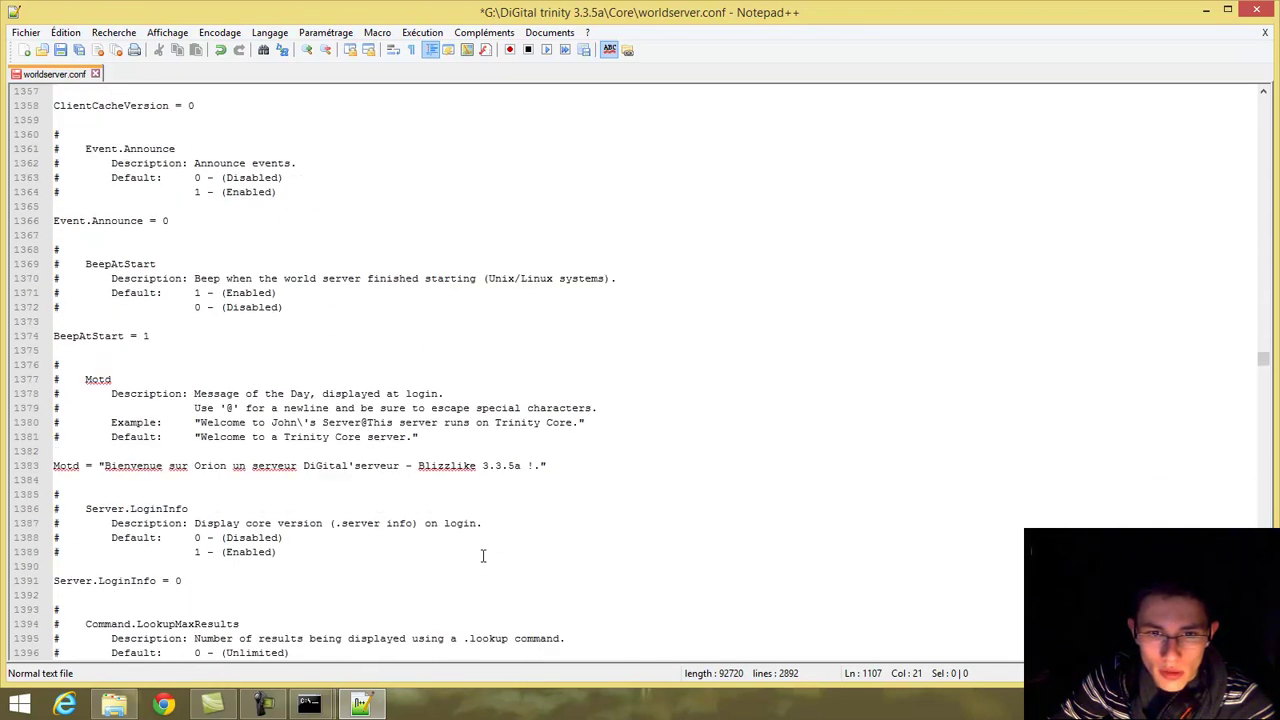
pyautogui.scroll(-2, 483, 556)
pyautogui.moveTo(84, 293); pyautogui.dragTo(120, 292)
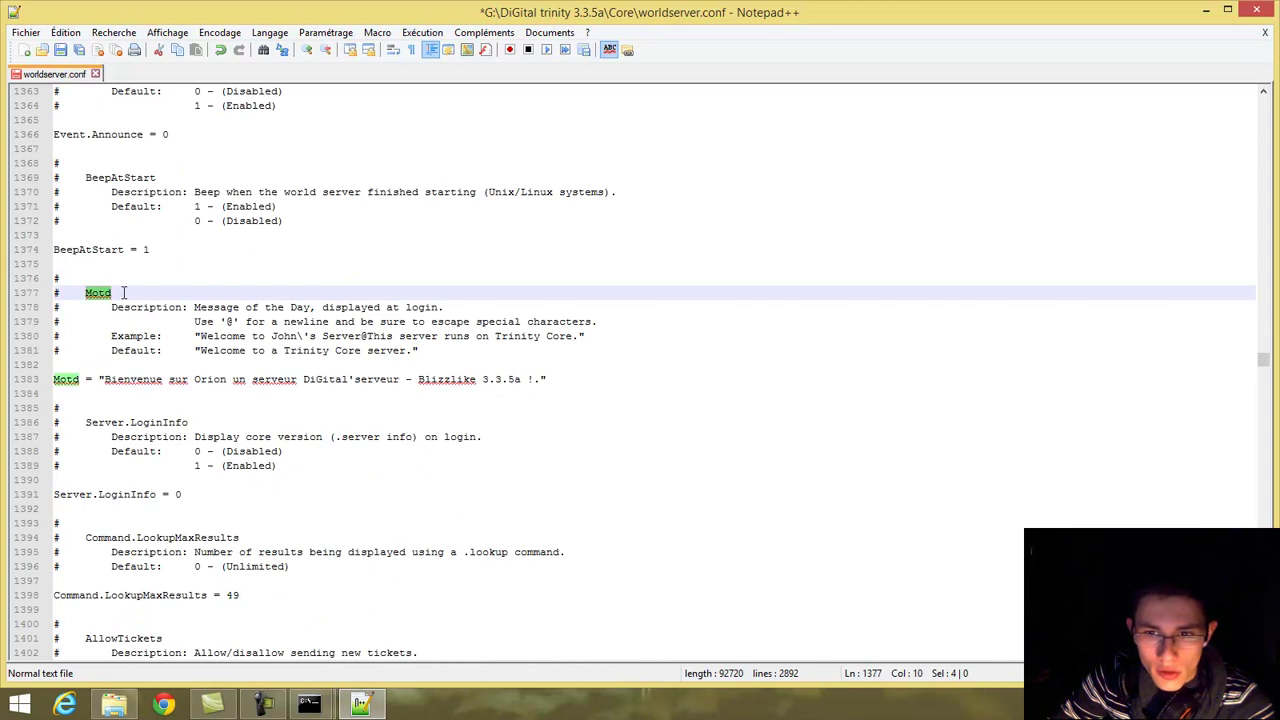
# Compare the Motd setting's default message with the custom login message assigned to Motd.
pyautogui.moveTo(197, 350); pyautogui.dragTo(415, 346)
pyautogui.moveTo(117, 379); pyautogui.dragTo(516, 380)
pyautogui.click(570, 379)
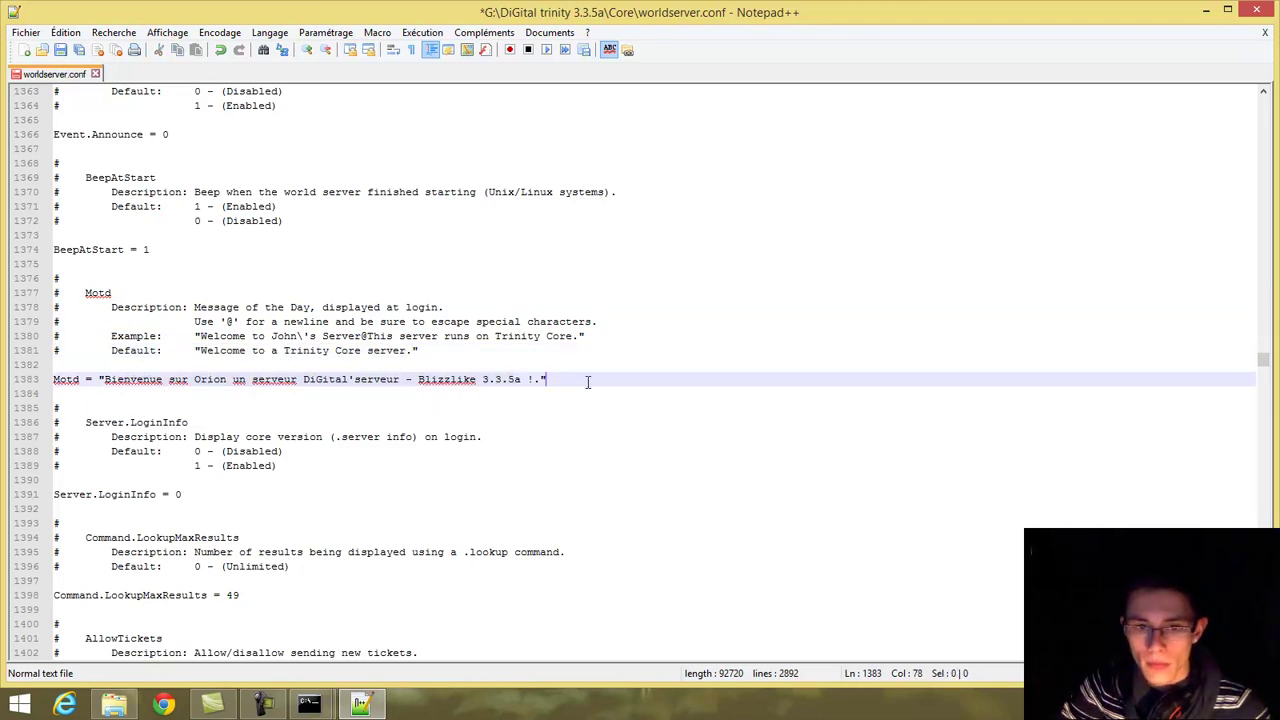
# Save the changes to worldserver.conf and close the editor.
pyautogui.scroll(-8, 346, 483)
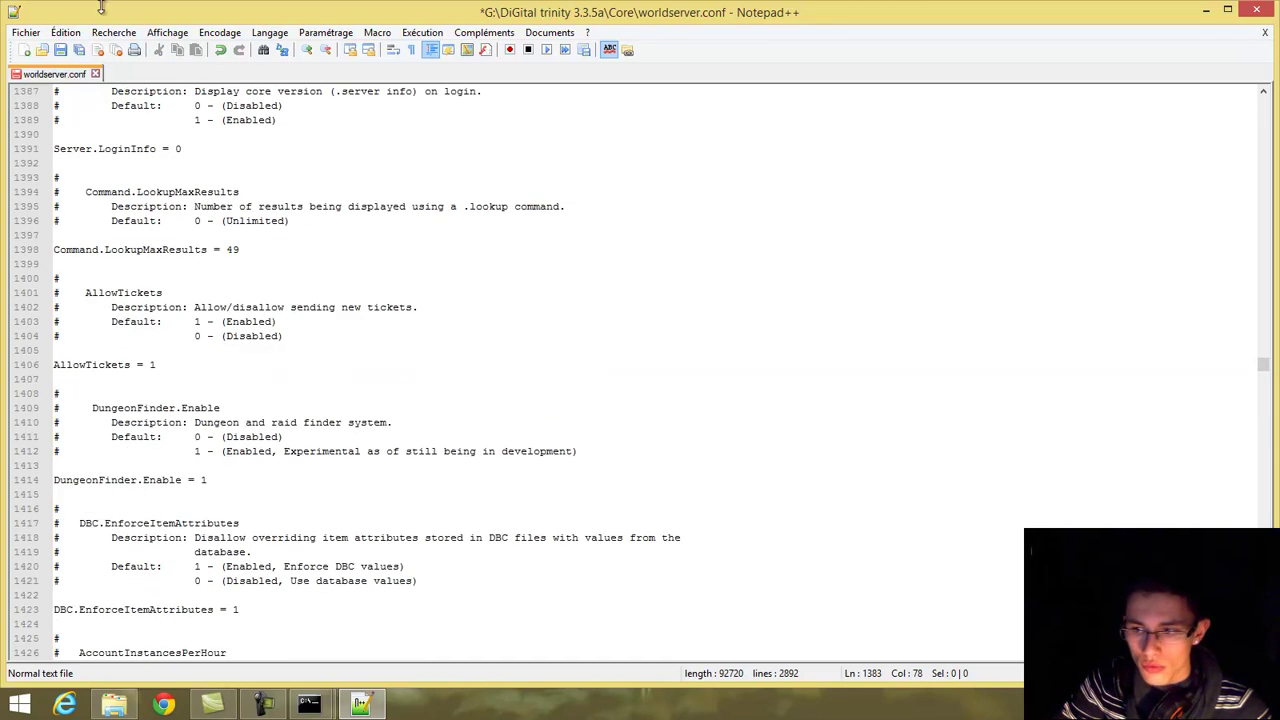
pyautogui.click(60, 50)
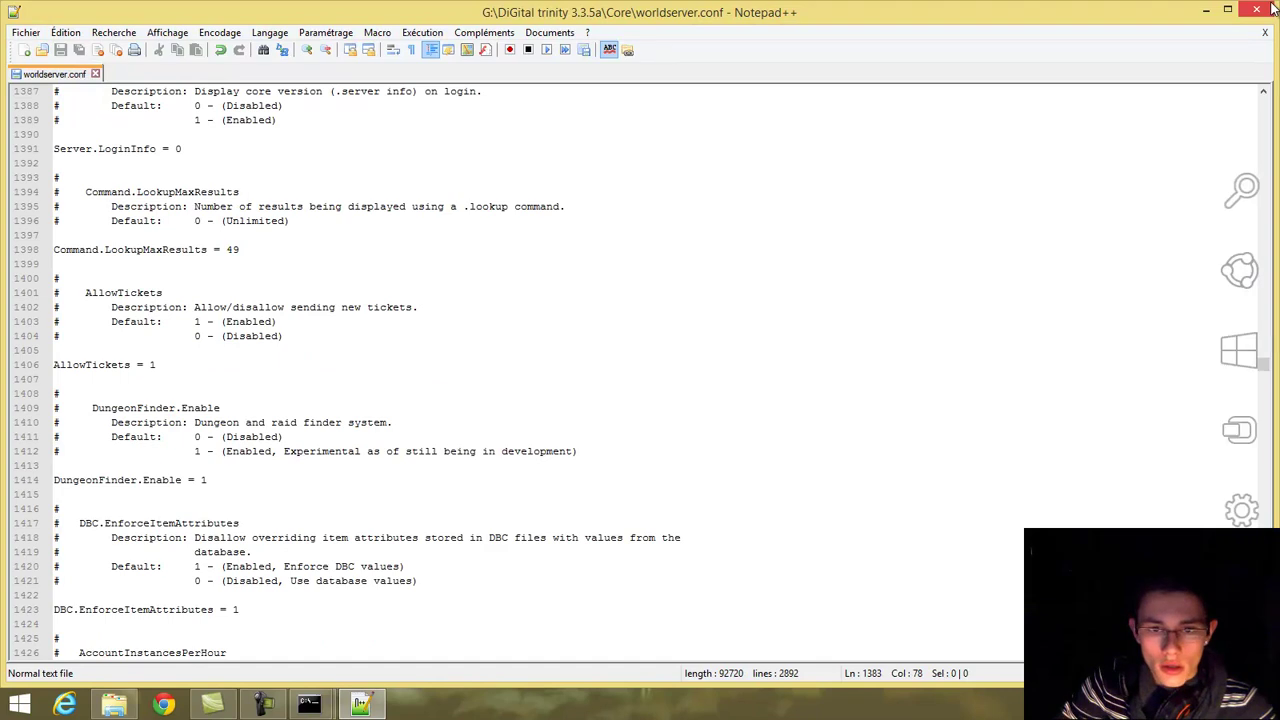
pyautogui.click(1272, 8)
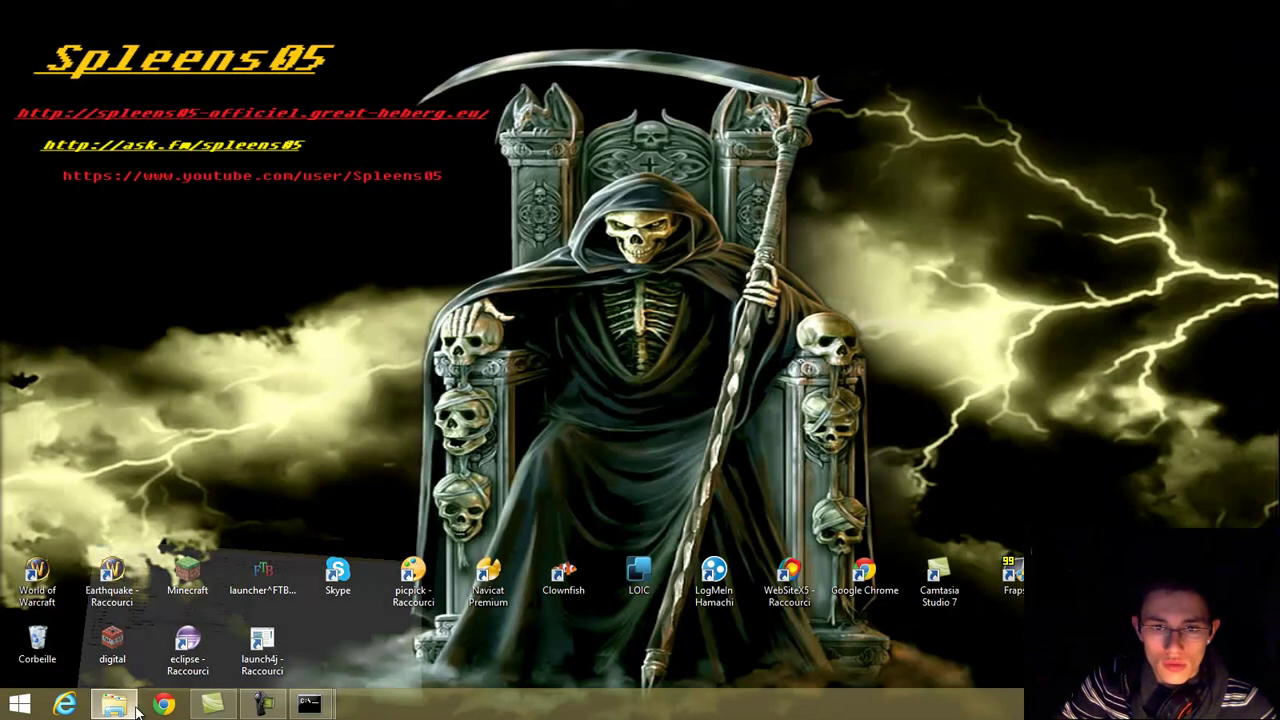
# Return to the Core folder, launch authserver, and minimise its console once the realms are loaded.
pyautogui.click(113, 705)
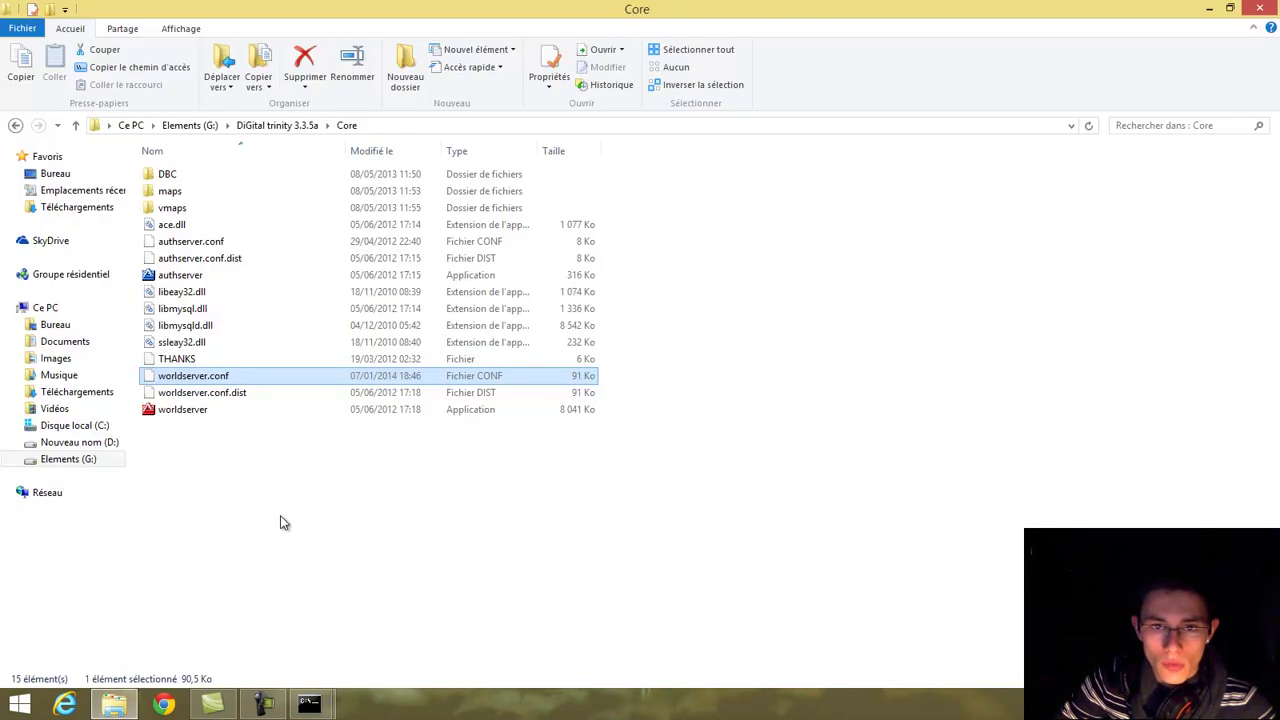
pyautogui.click(262, 704)
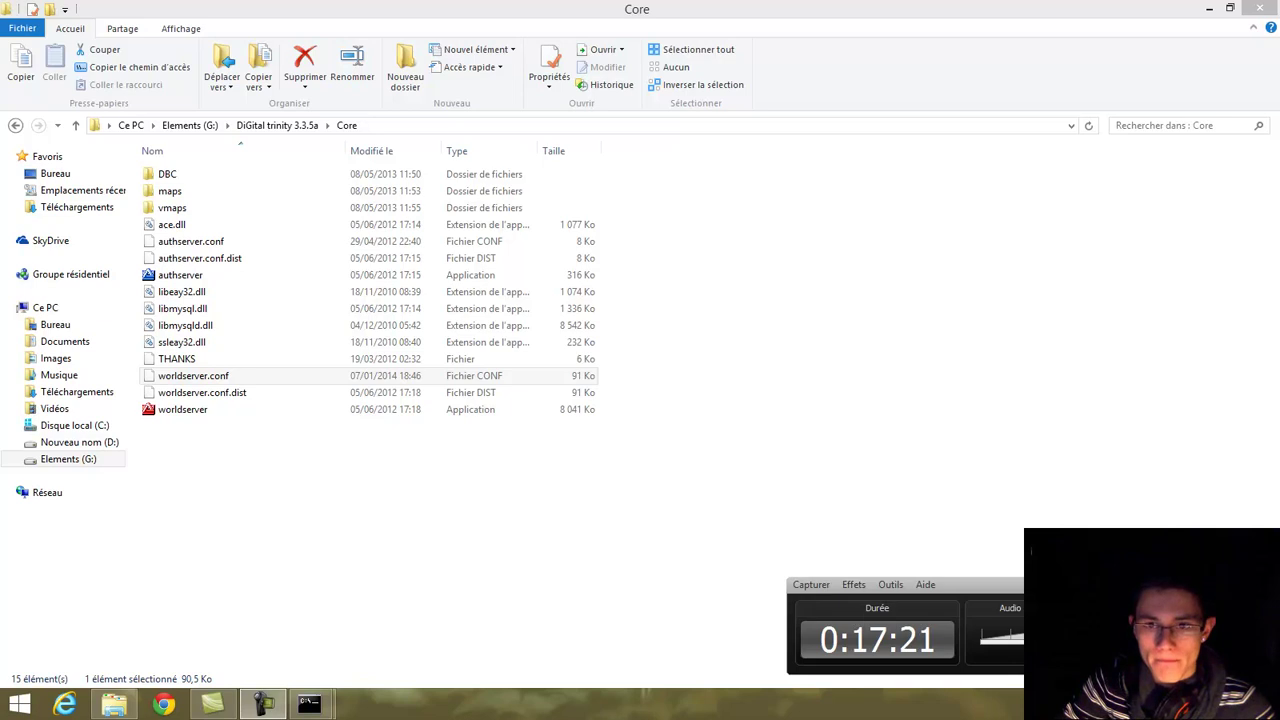
pyautogui.doubleClick(253, 280)
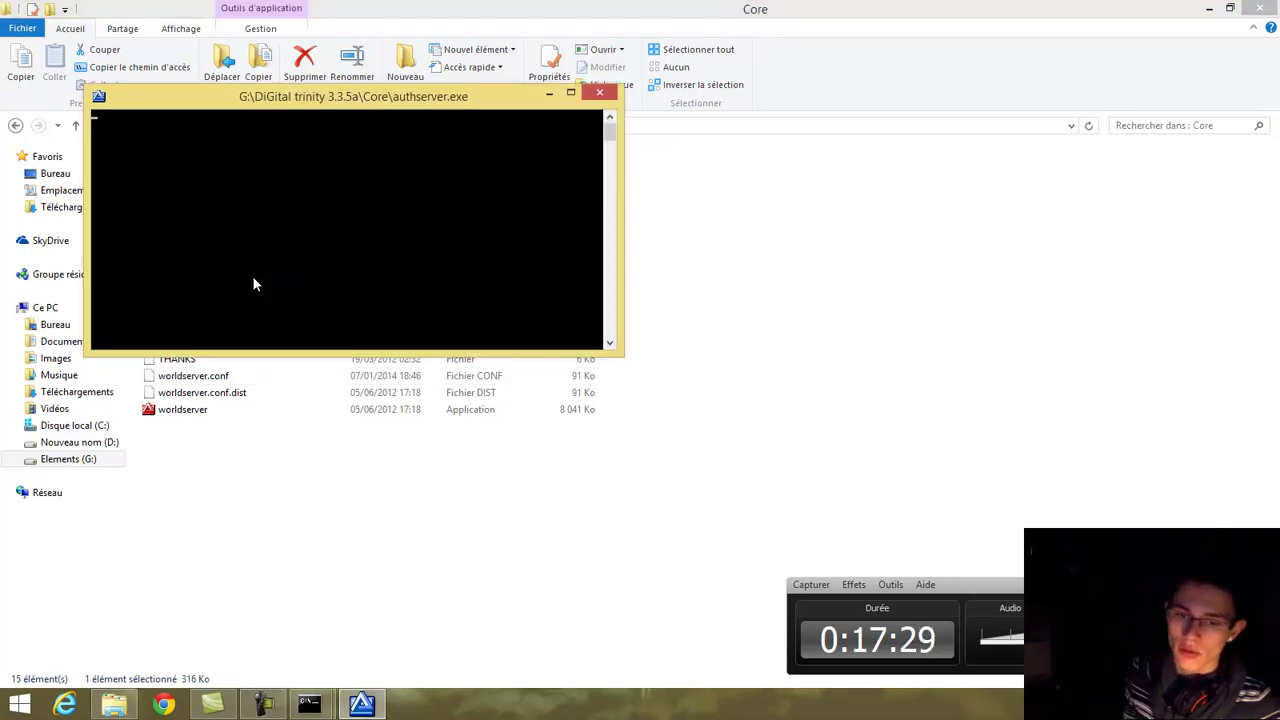
pyautogui.click(720, 496)
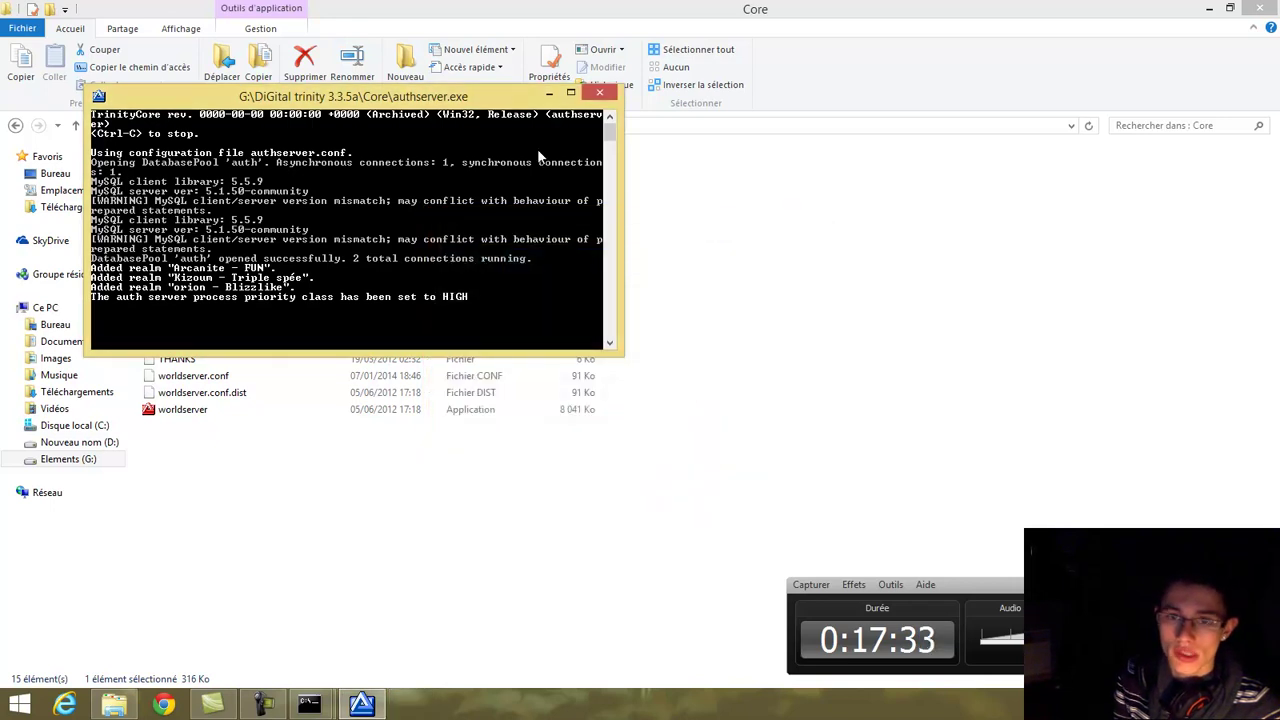
pyautogui.click(546, 95)
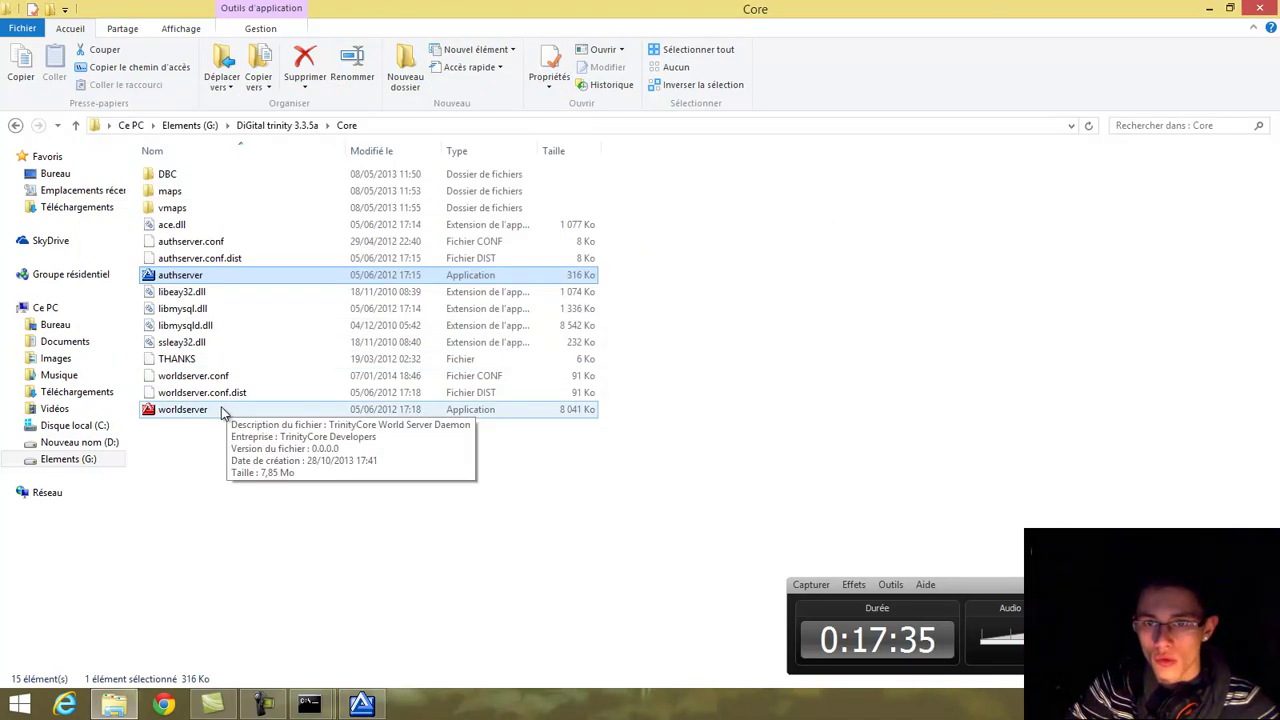
# Launch worldserver from the Core folder and bring the authserver console back in front.
pyautogui.click(222, 411)
pyautogui.doubleClick(222, 411)
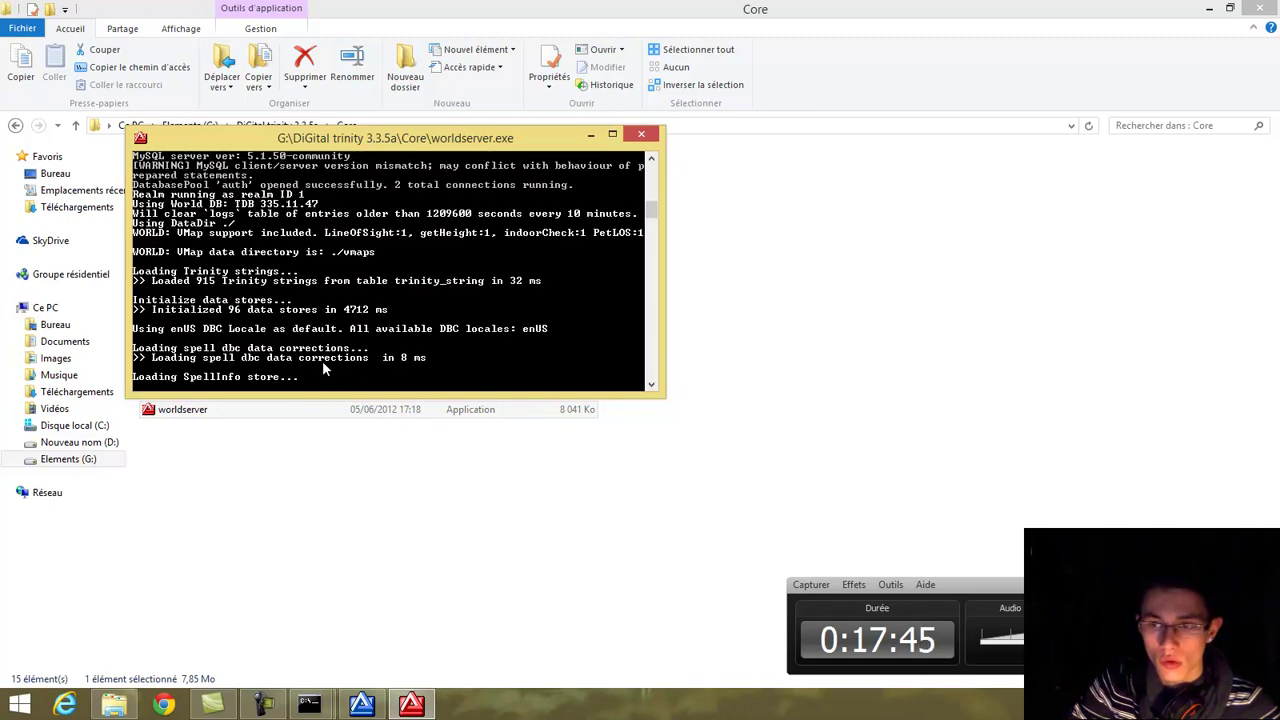
pyautogui.click(361, 703)
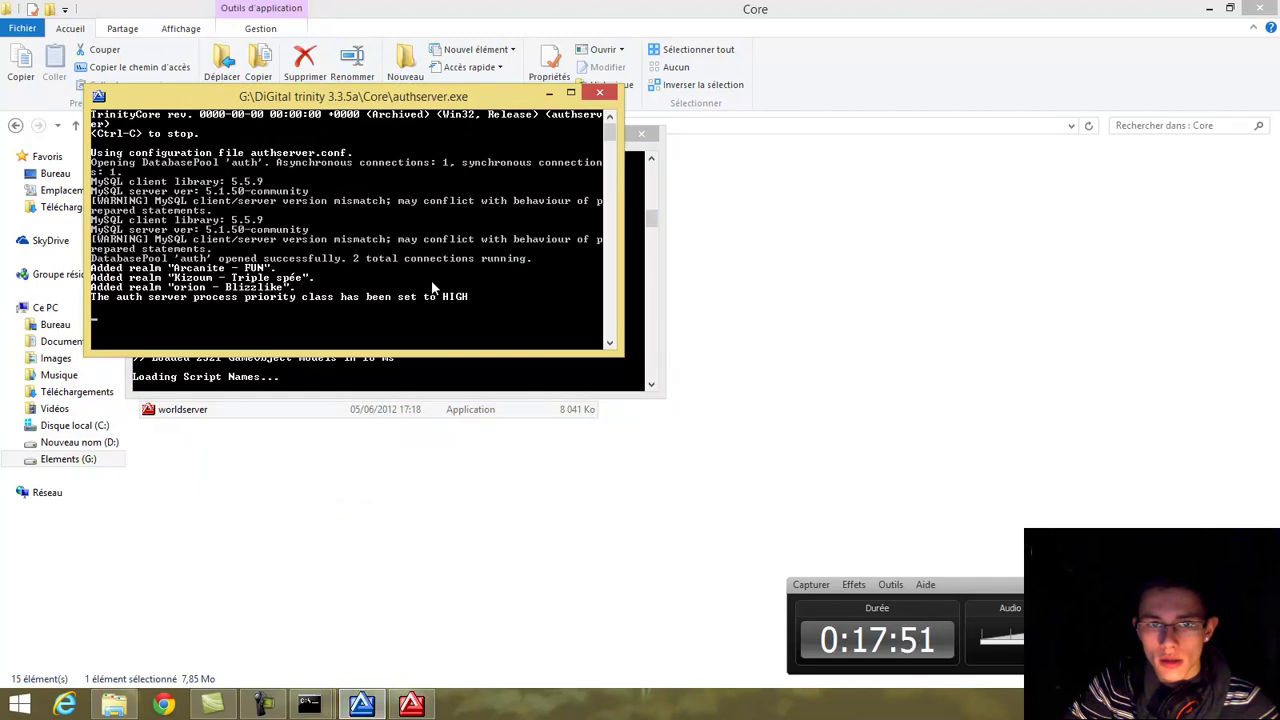
# Switch to Chrome, view the account registration page at 127.0.0.1 in a new tab, and return to the desktop.
pyautogui.click(168, 702)
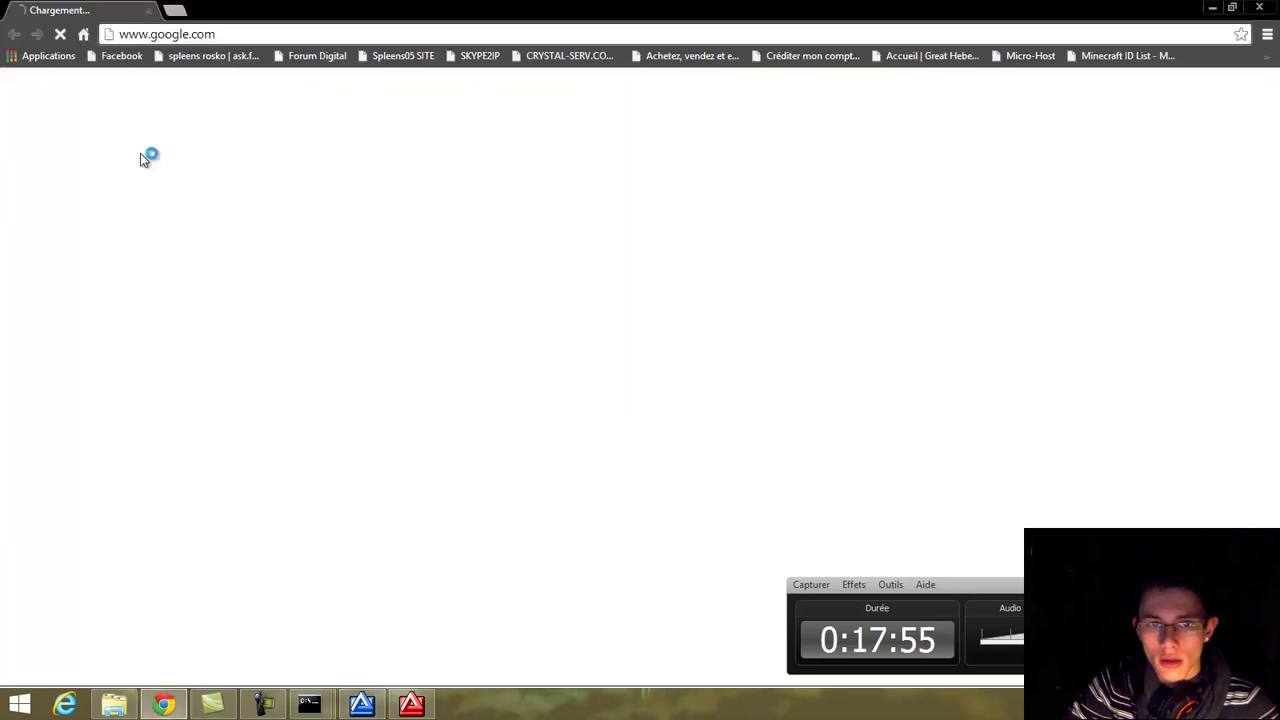
pyautogui.click(174, 11)
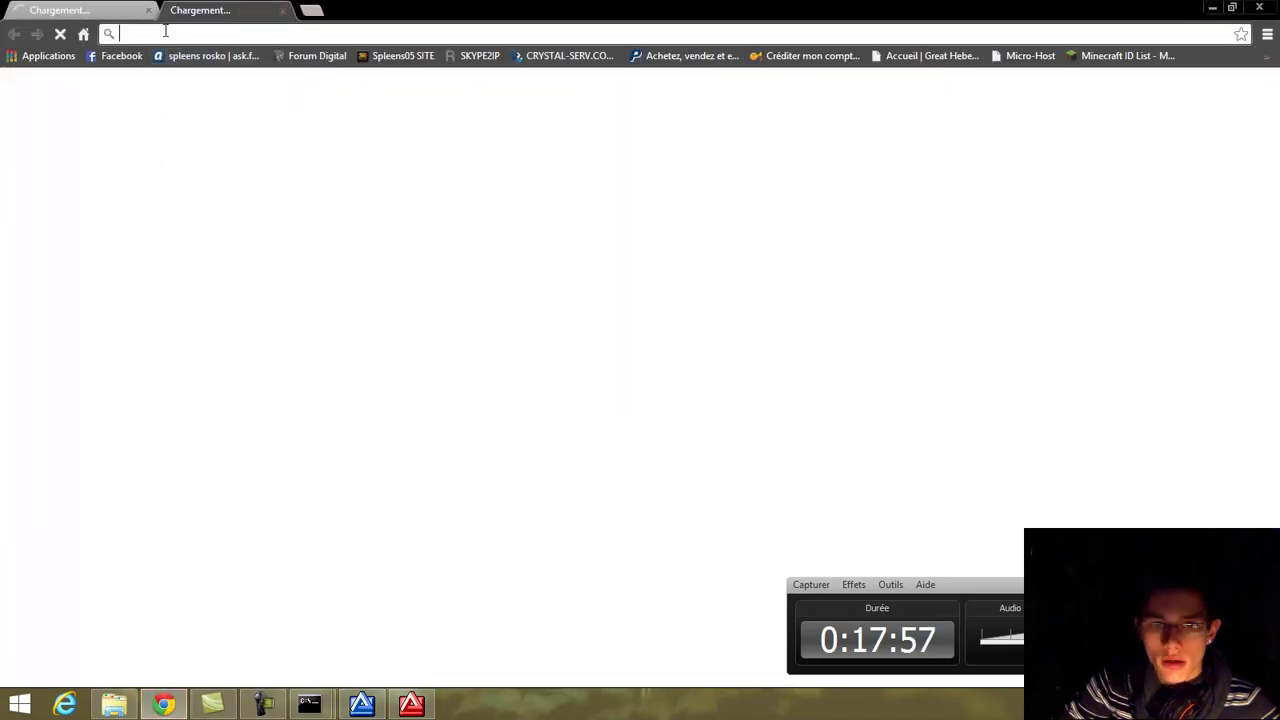
pyautogui.write('127.0.0.1')
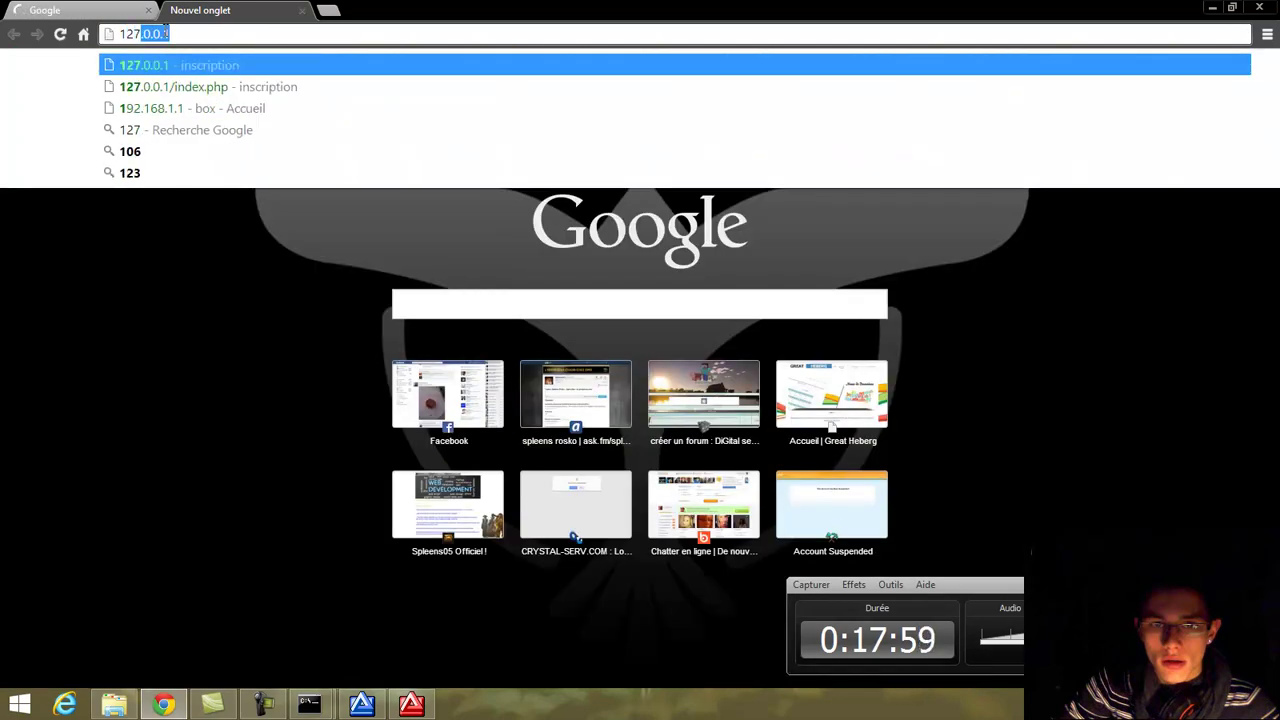
pyautogui.press('Return')
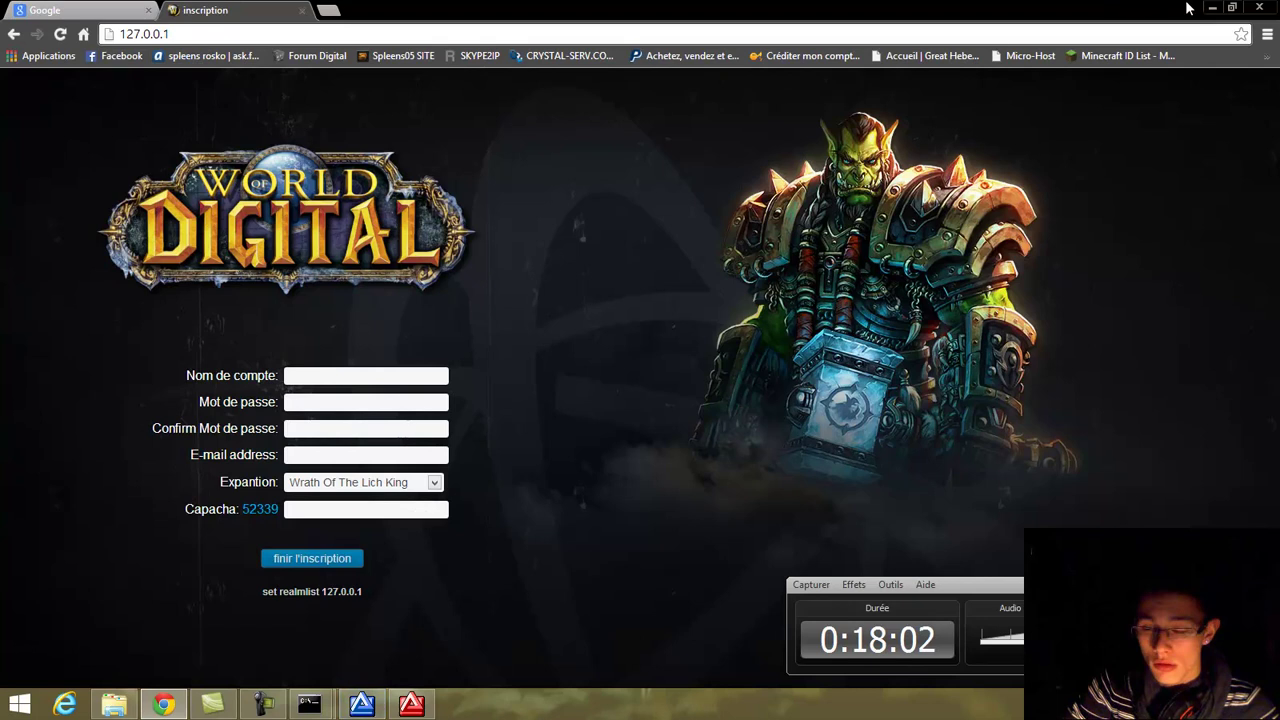
pyautogui.click(1210, 10)
pyautogui.click(1208, 9)
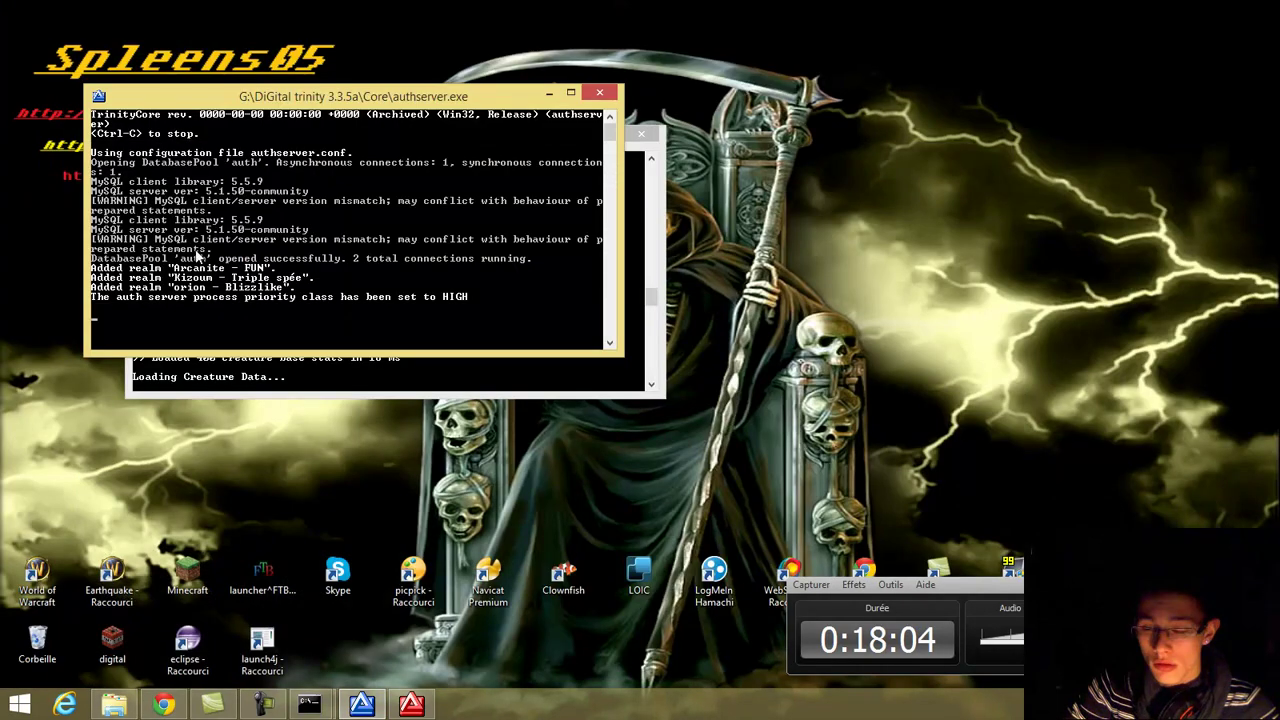
# Try to start Navicat Premium from the desktop, dismiss its registration notice, and open the shortcut's file location.
pyautogui.click(490, 578)
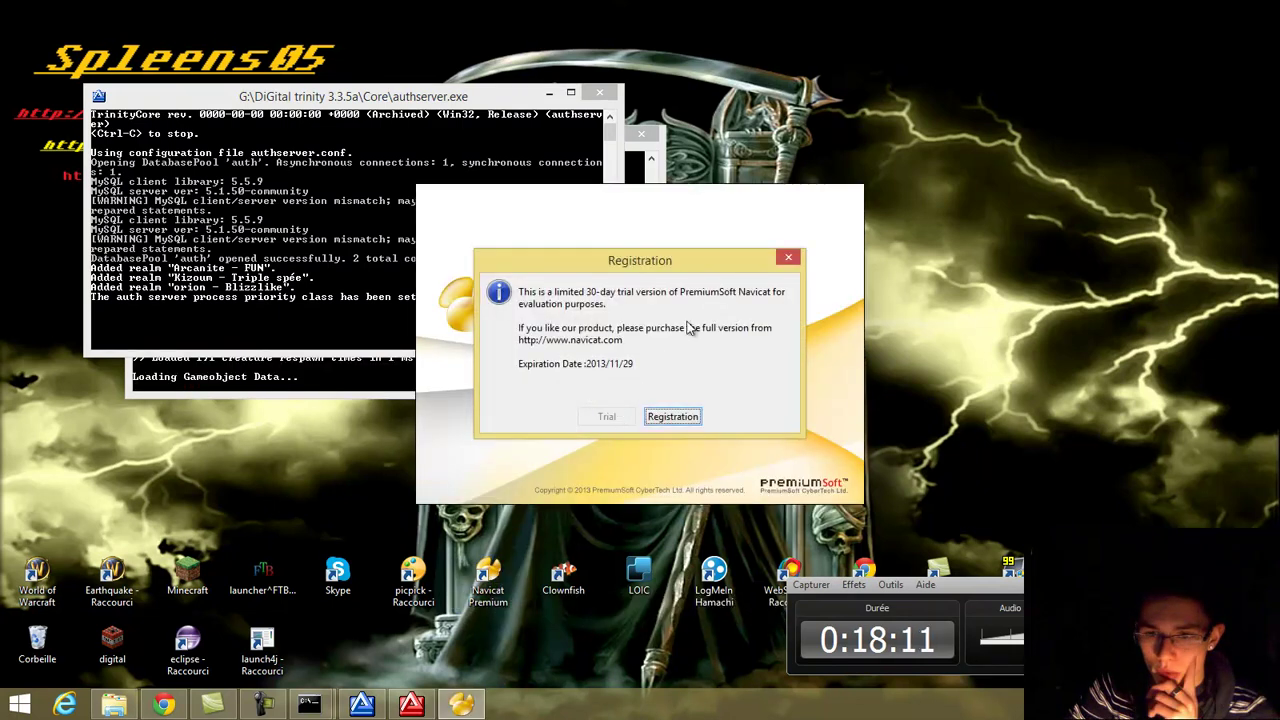
pyautogui.click(788, 254)
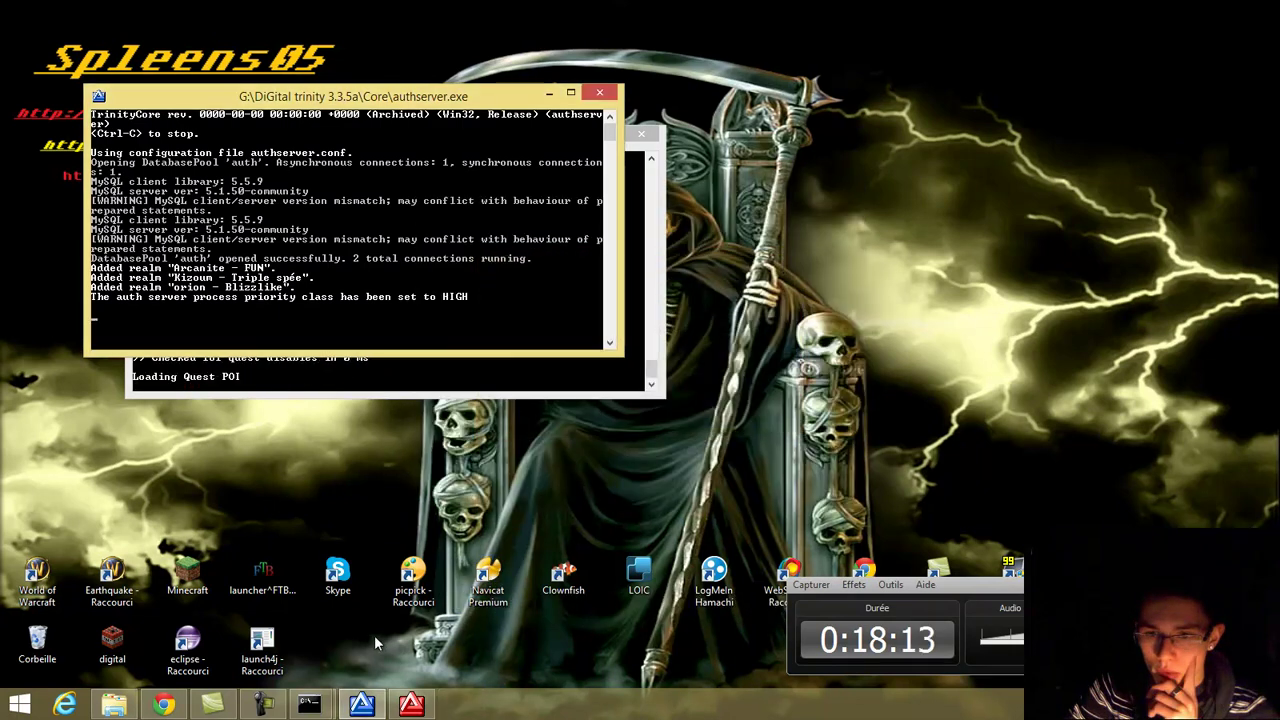
pyautogui.rightClick(486, 593)
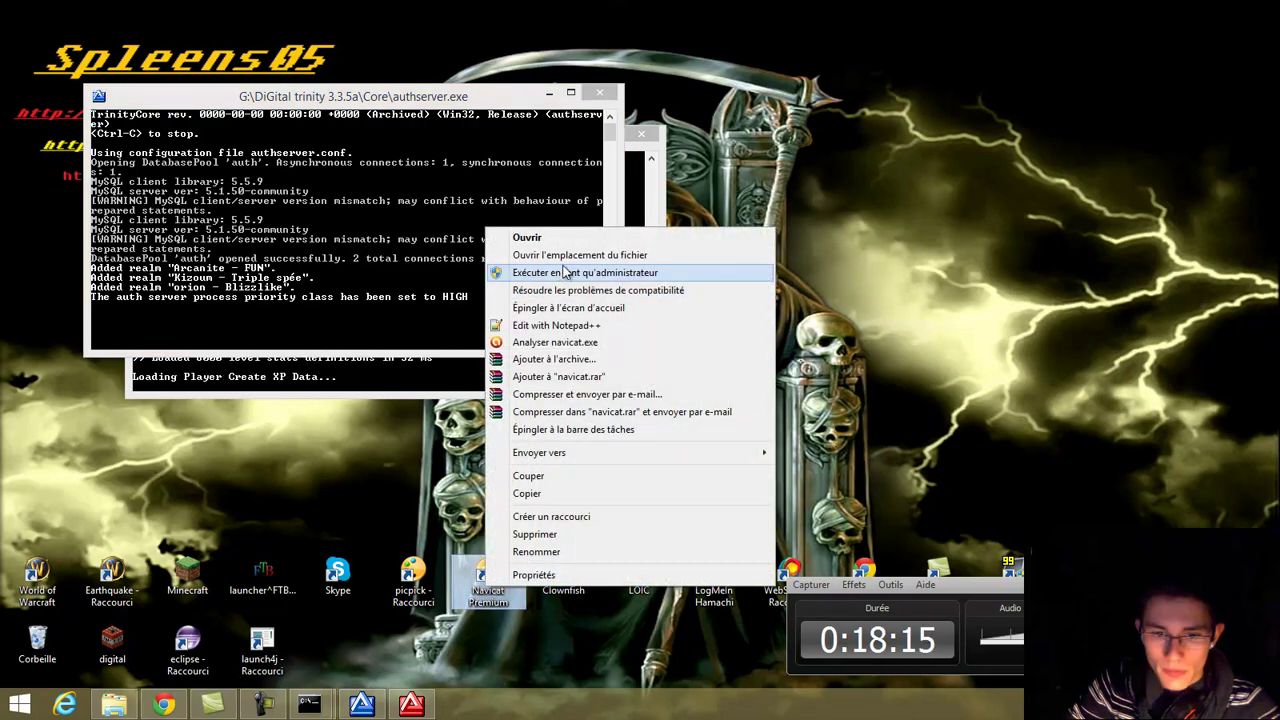
pyautogui.click(567, 258)
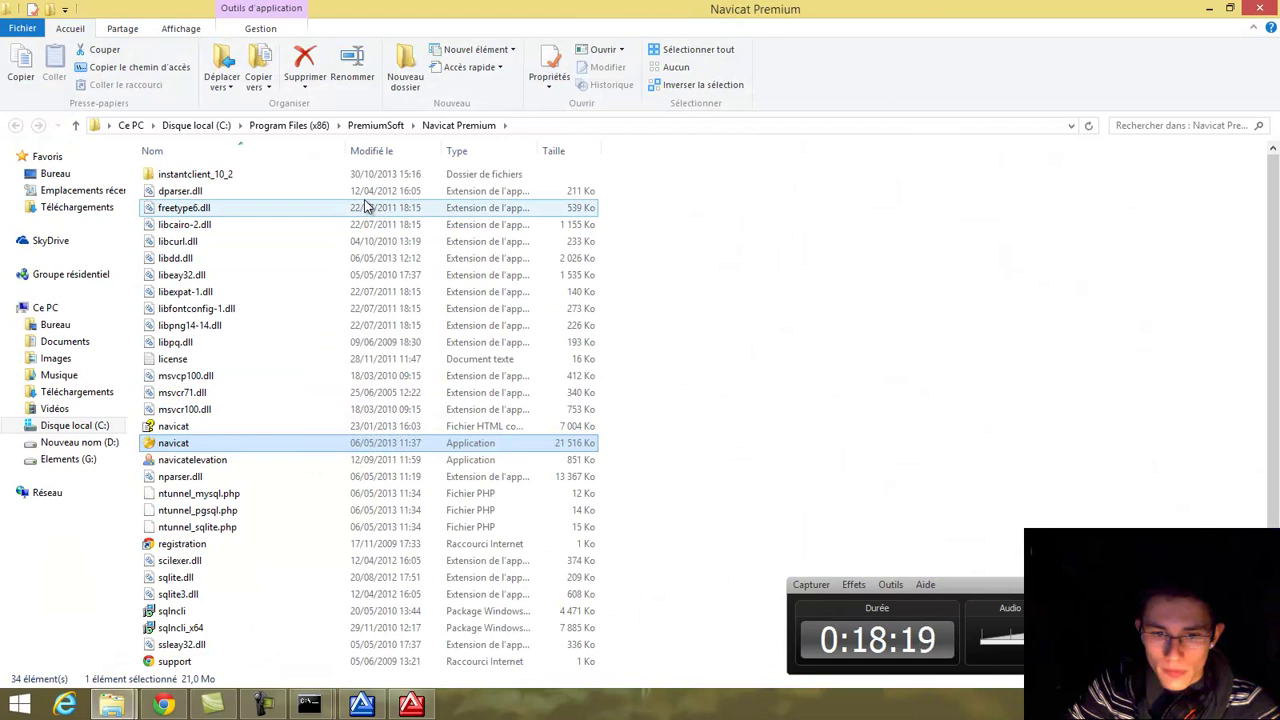
pyautogui.scroll(-1, 340, 332)
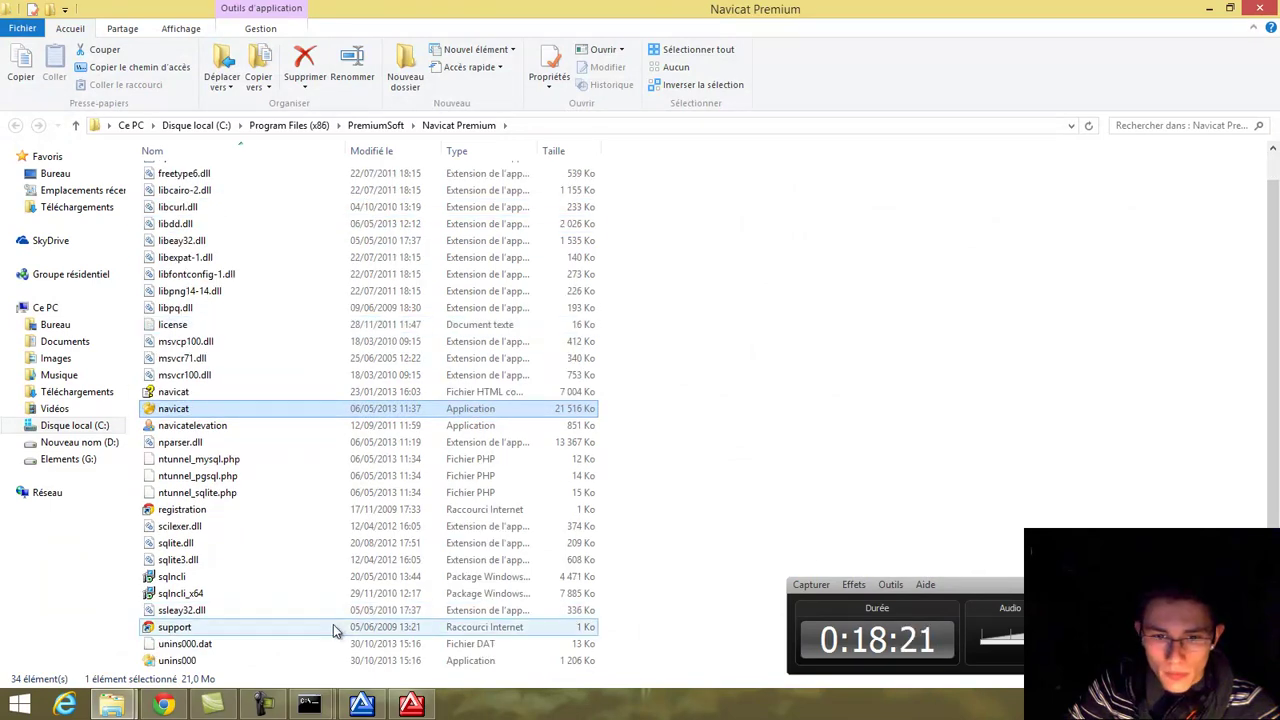
# Uninstall Navicat Premium with unins000 from its program folder, confirming complete removal and agreeing to provide feedback.
pyautogui.scroll(-1, 333, 626)
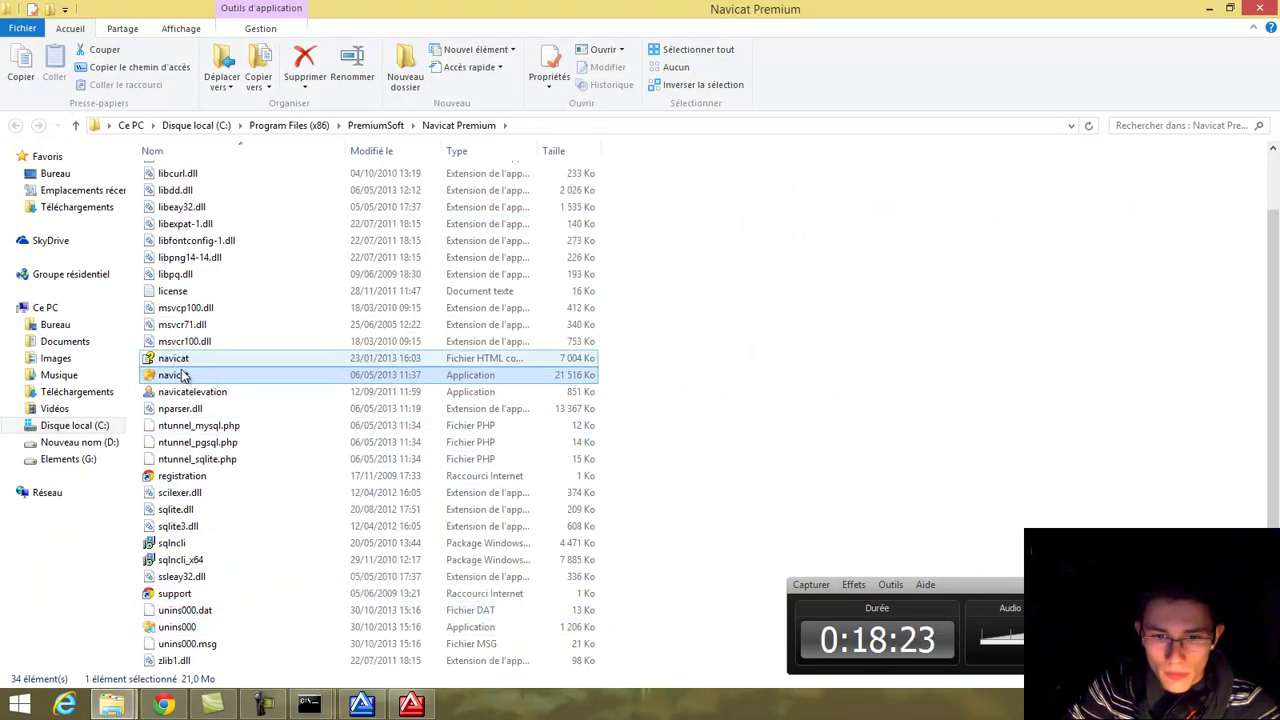
pyautogui.click(195, 627)
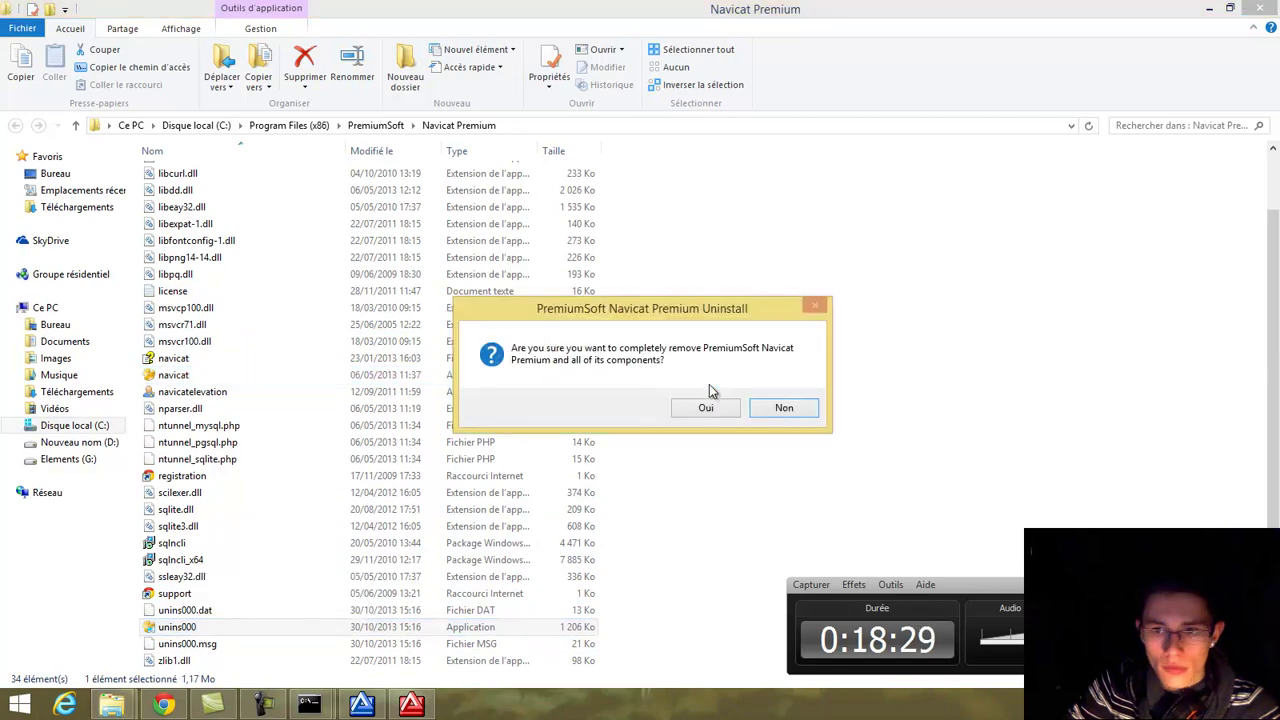
pyautogui.click(705, 409)
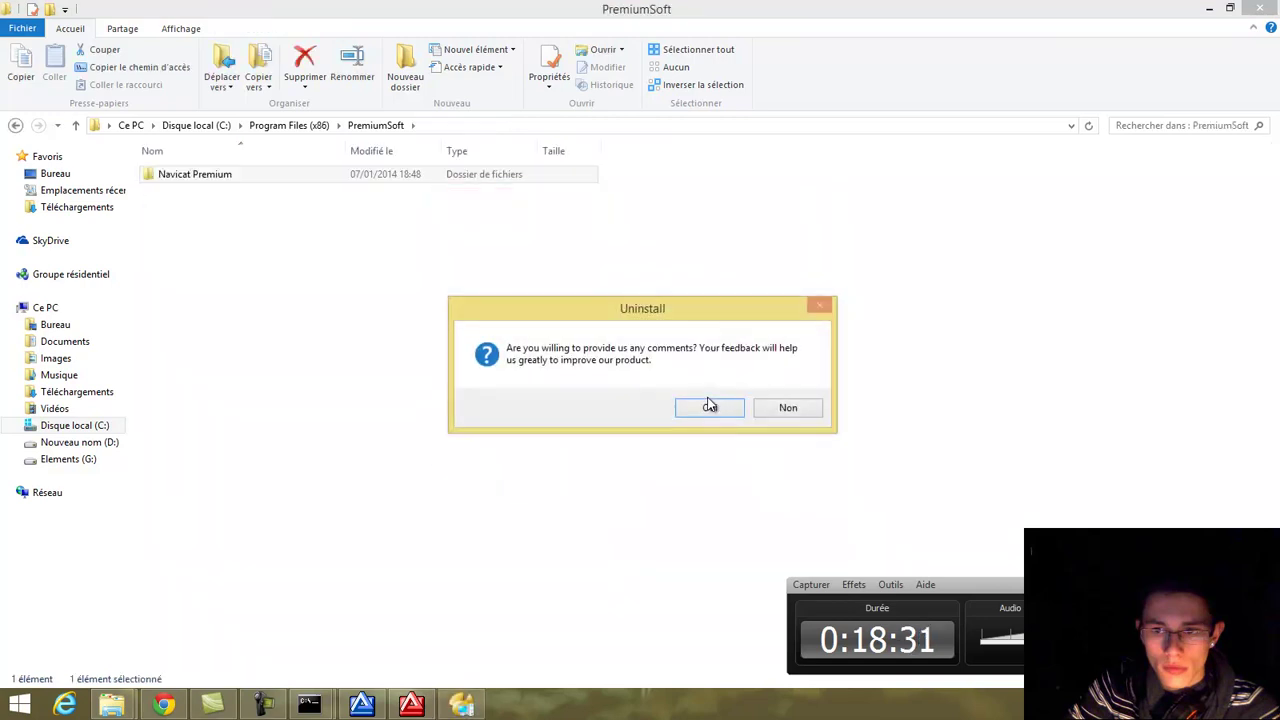
pyautogui.click(710, 405)
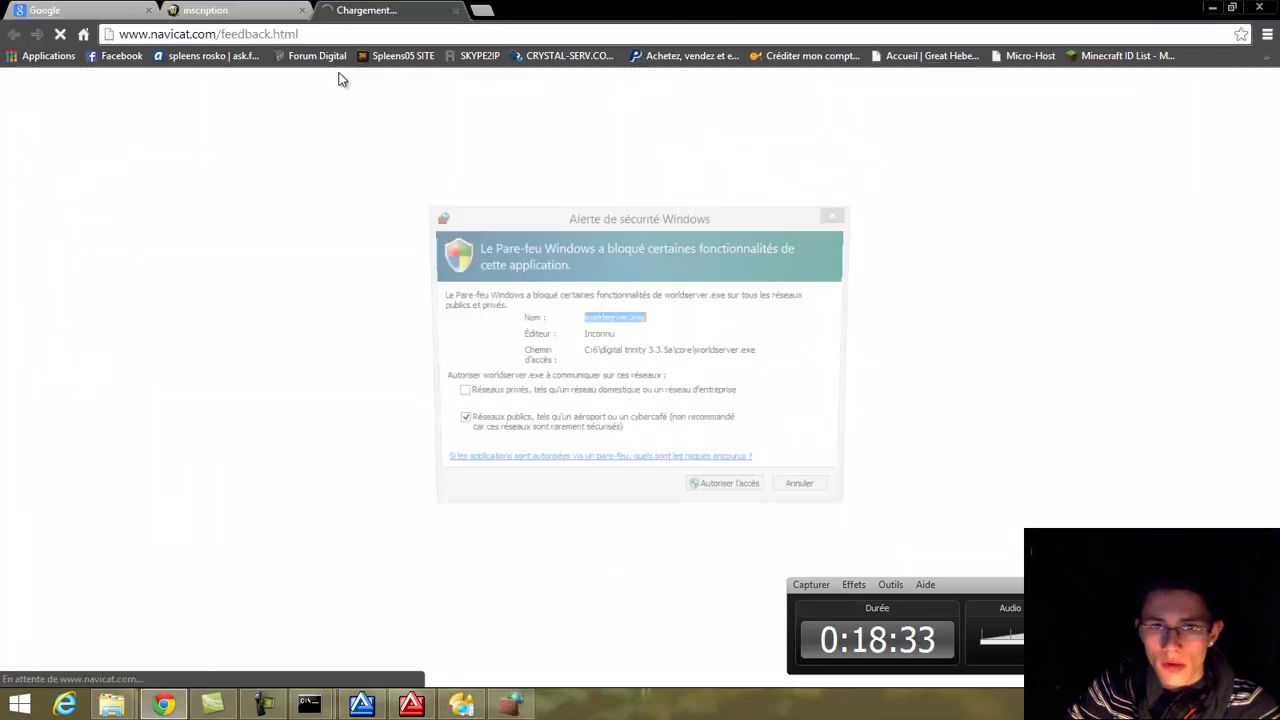
# Allow worldserver.exe through the Windows firewall on public networks.
pyautogui.click(747, 492)
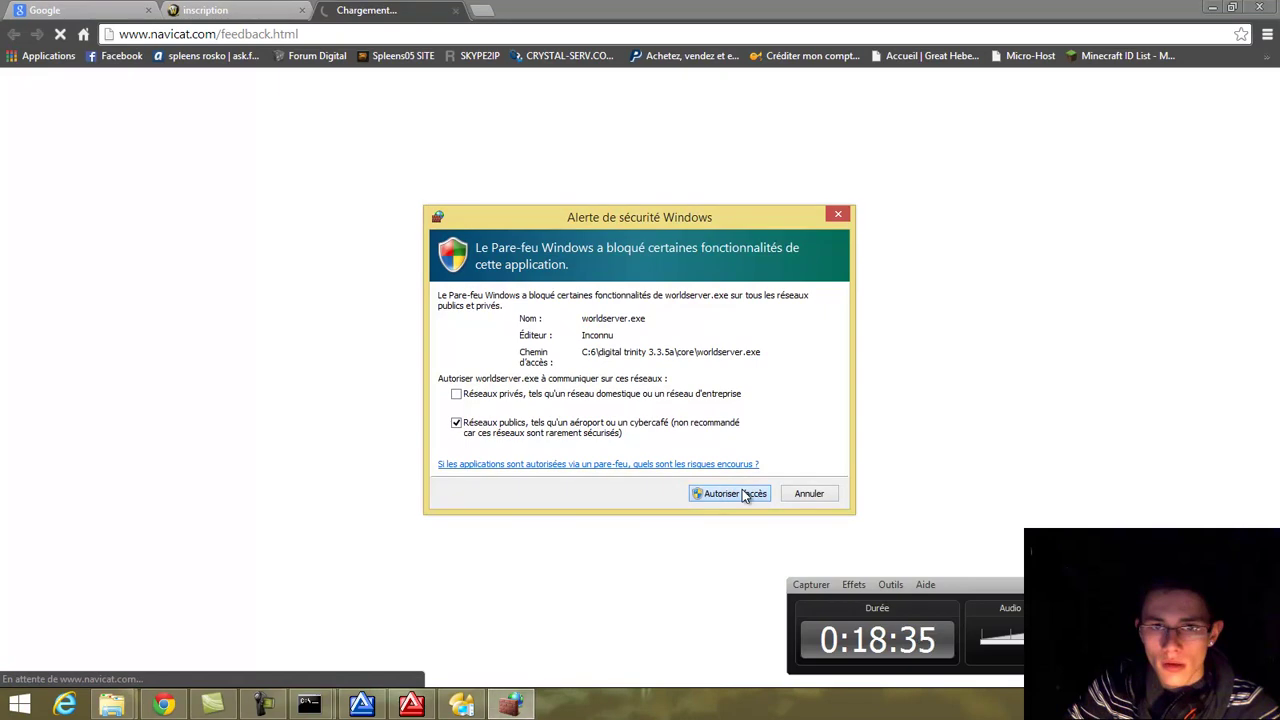
pyautogui.click(838, 214)
# Replace the Navicat feedback page with a new browser tab and close the finished uninstaller.
pyautogui.hotkey('ctrl', 'shift', 'Tab')
pyautogui.click(380, 10)
pyautogui.click(483, 10)
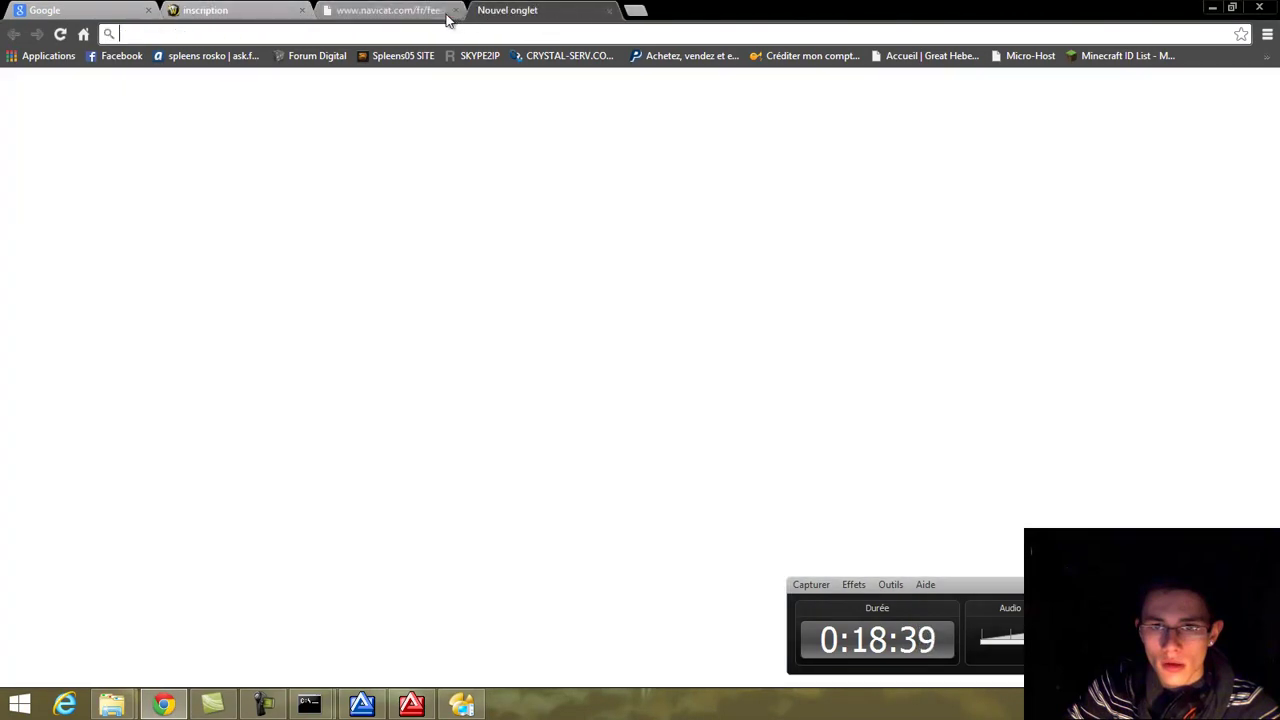
pyautogui.click(455, 10)
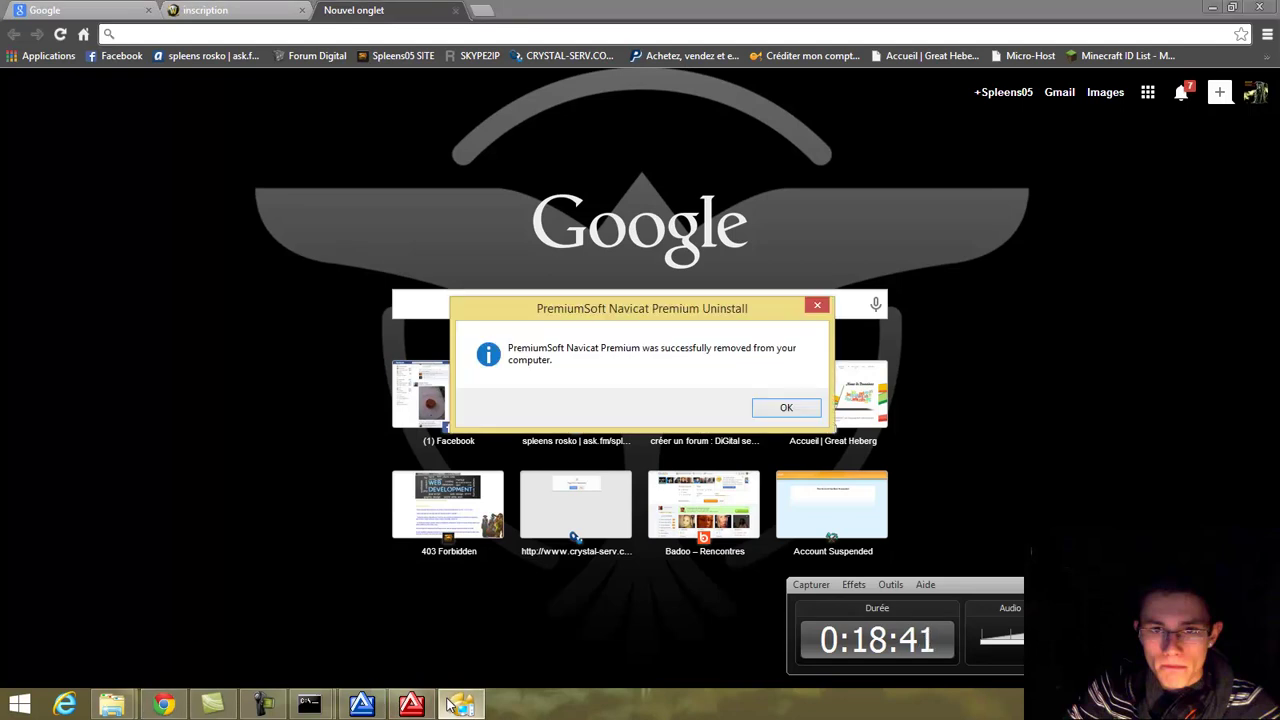
pyautogui.click(808, 408)
# Check the PremiumSoft folder in File Explorer for leftover files and return to Chrome.
pyautogui.moveTo(112, 705)
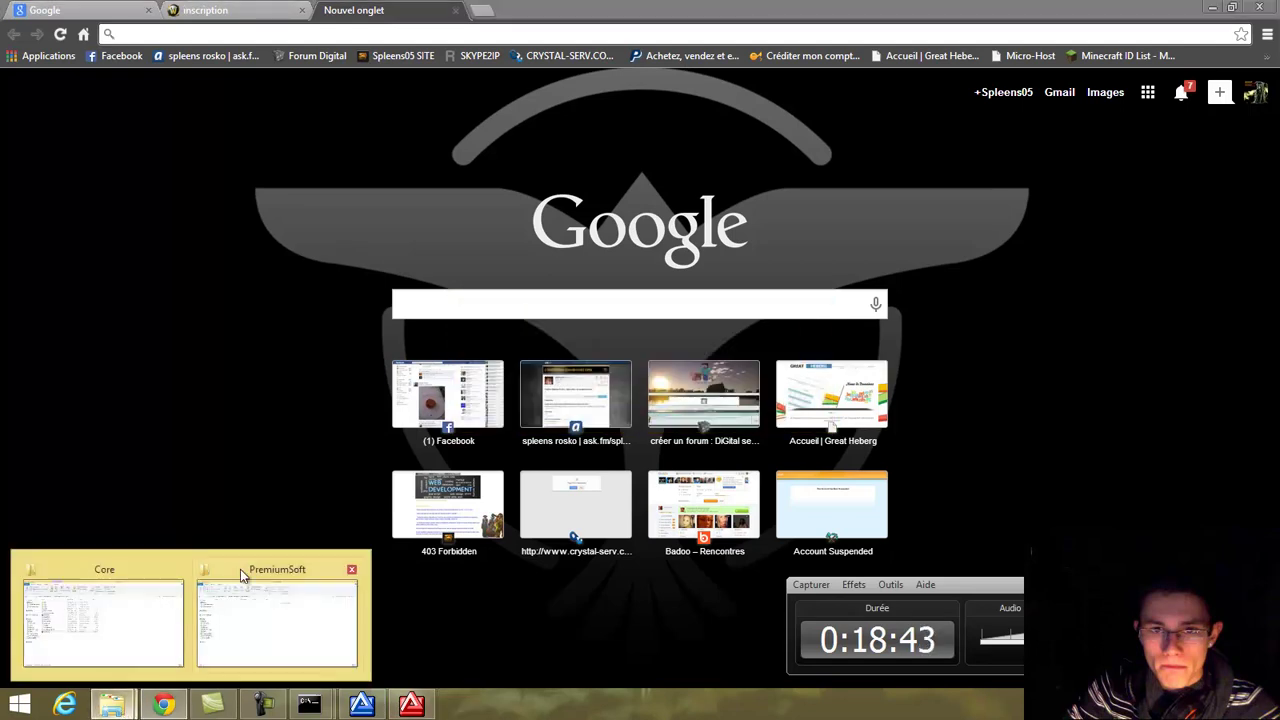
pyautogui.click(280, 609)
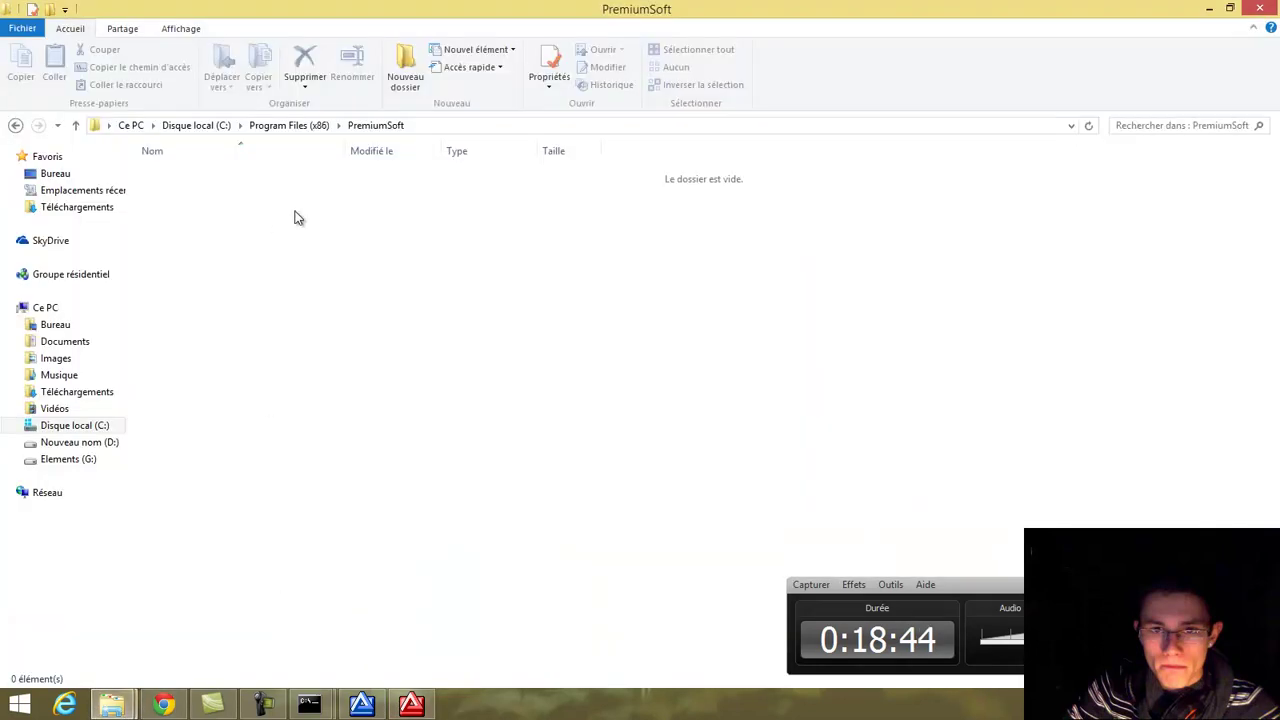
pyautogui.click(308, 133)
pyautogui.hotkey('alt', 'Tab')
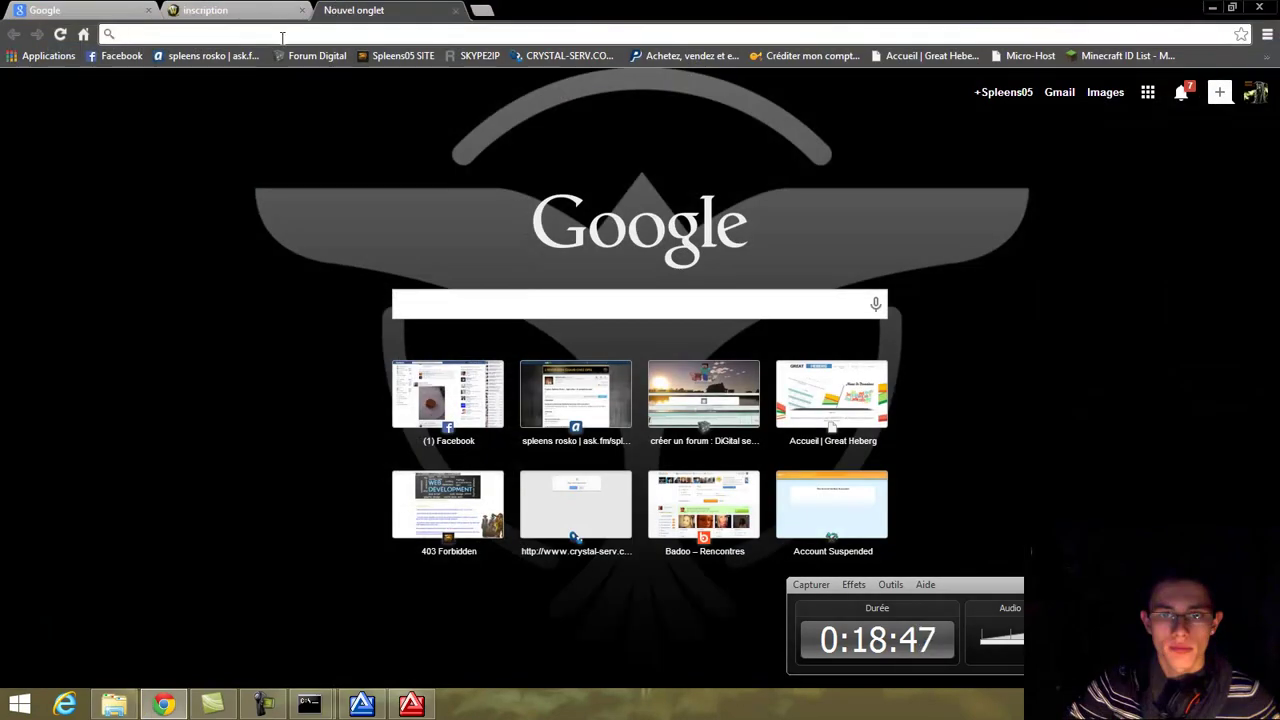
# Search the web for "navicate premium" and open the Navicat Premium product page on navicat.com.
pyautogui.write('navicate pre')
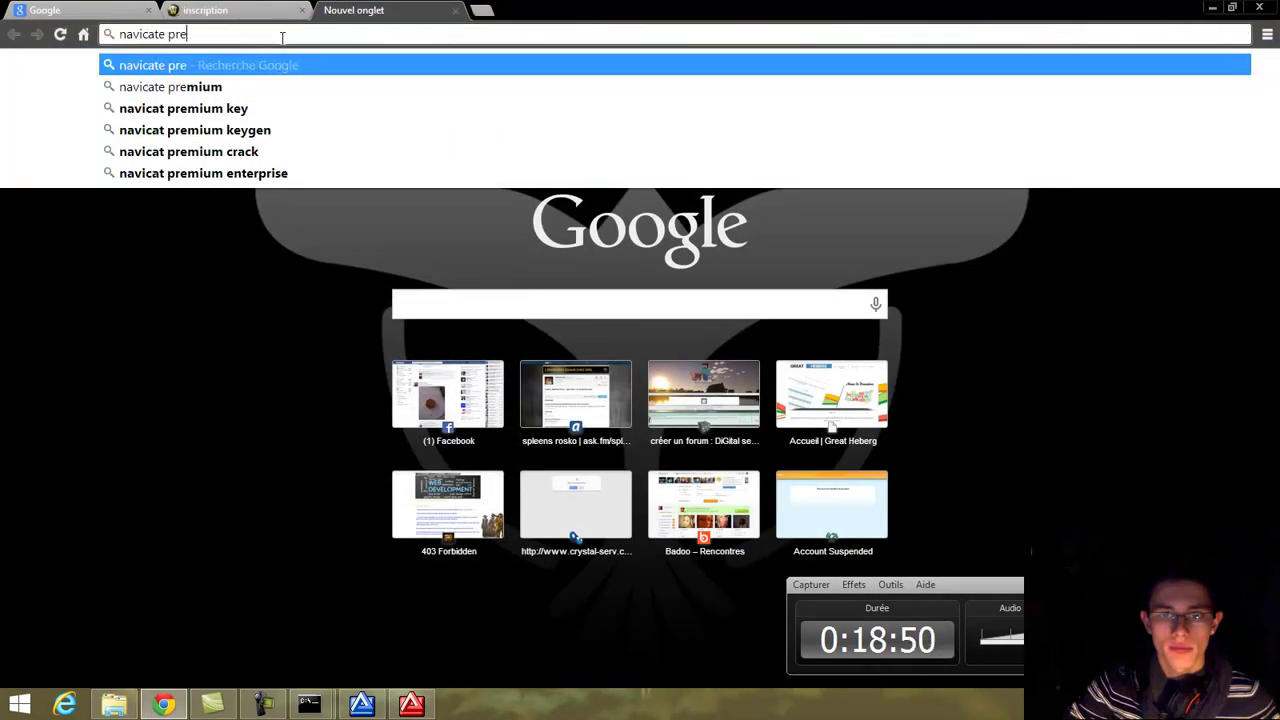
pyautogui.press('Down')
pyautogui.press('Return')
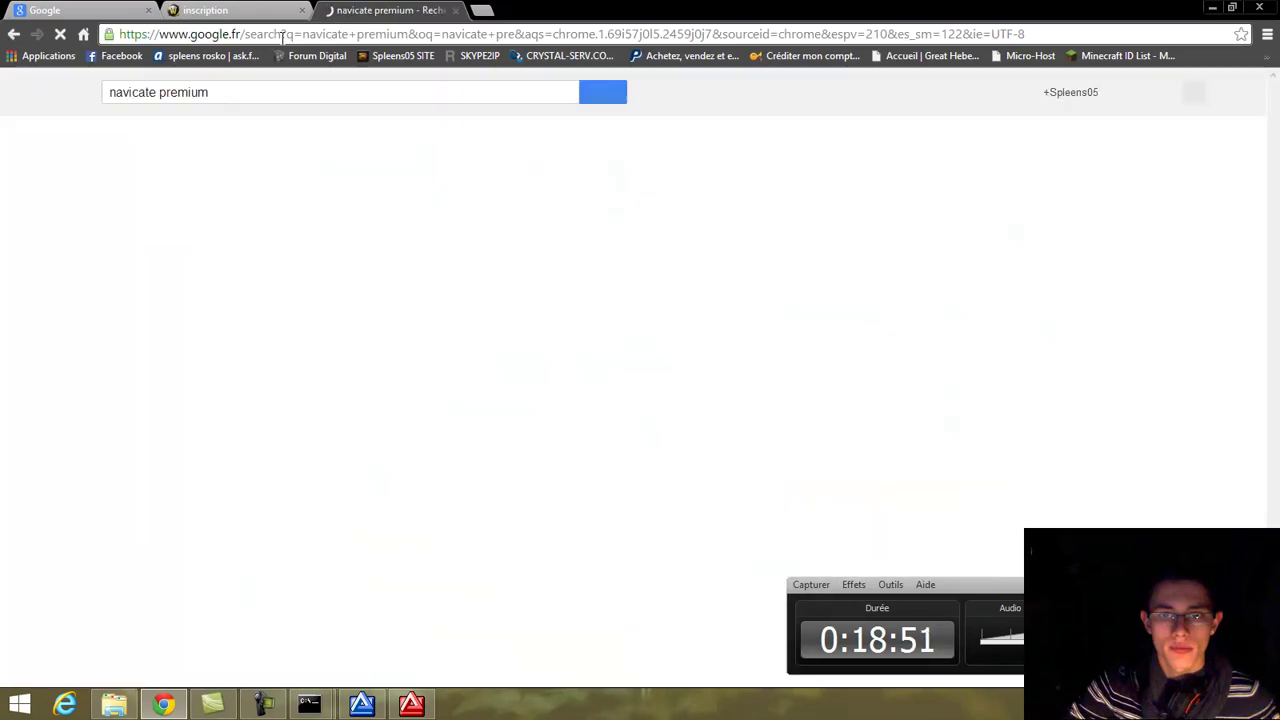
pyautogui.click(185, 358)
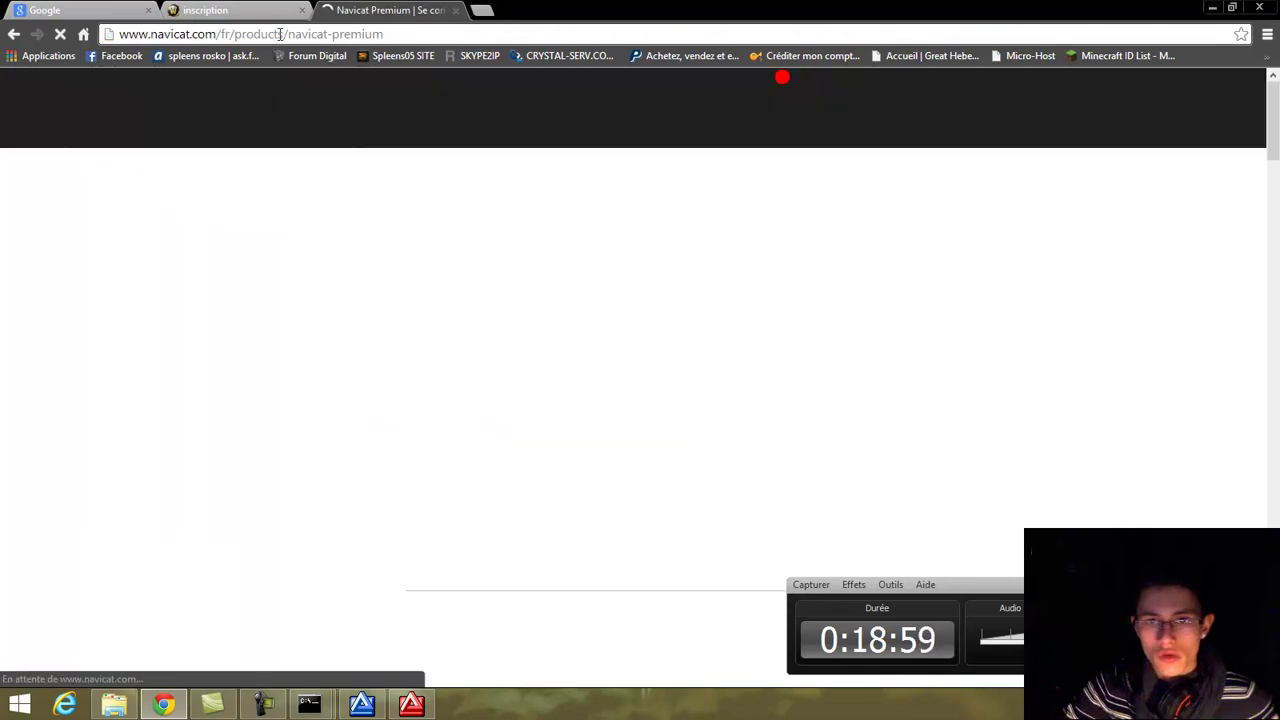
pyautogui.scroll(-1, 456, 256)
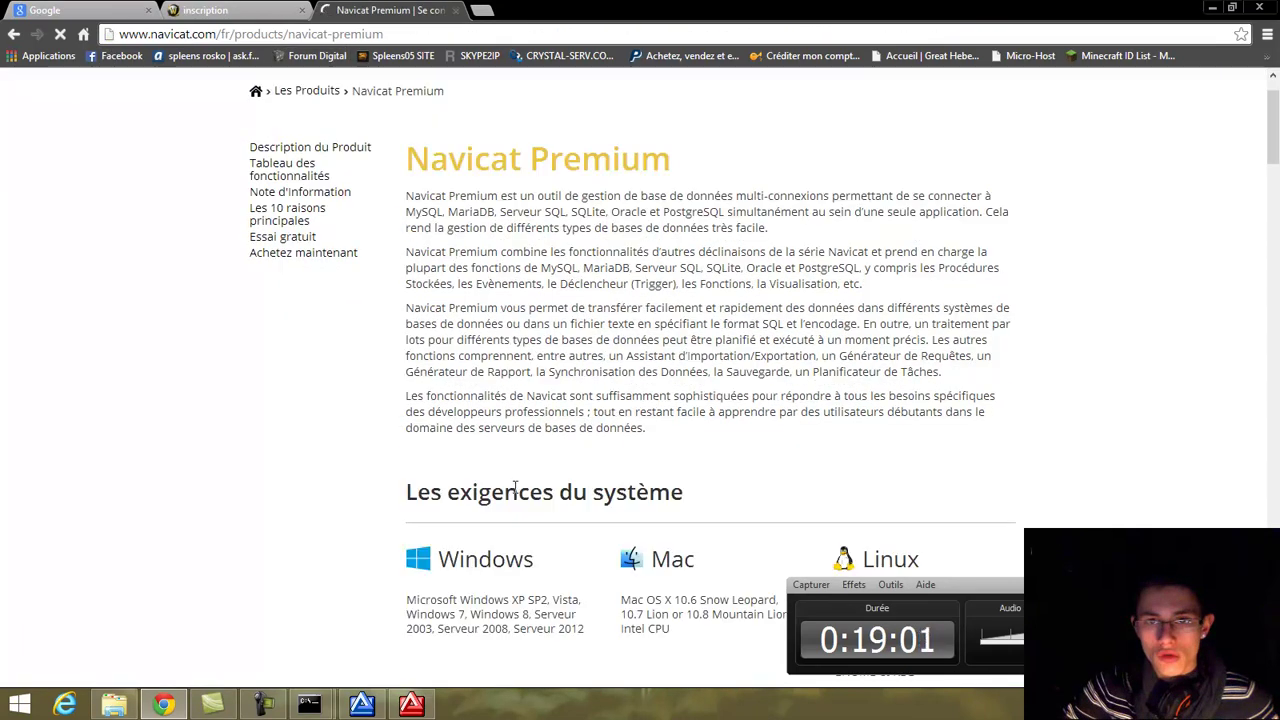
pyautogui.scroll(-2, 515, 487)
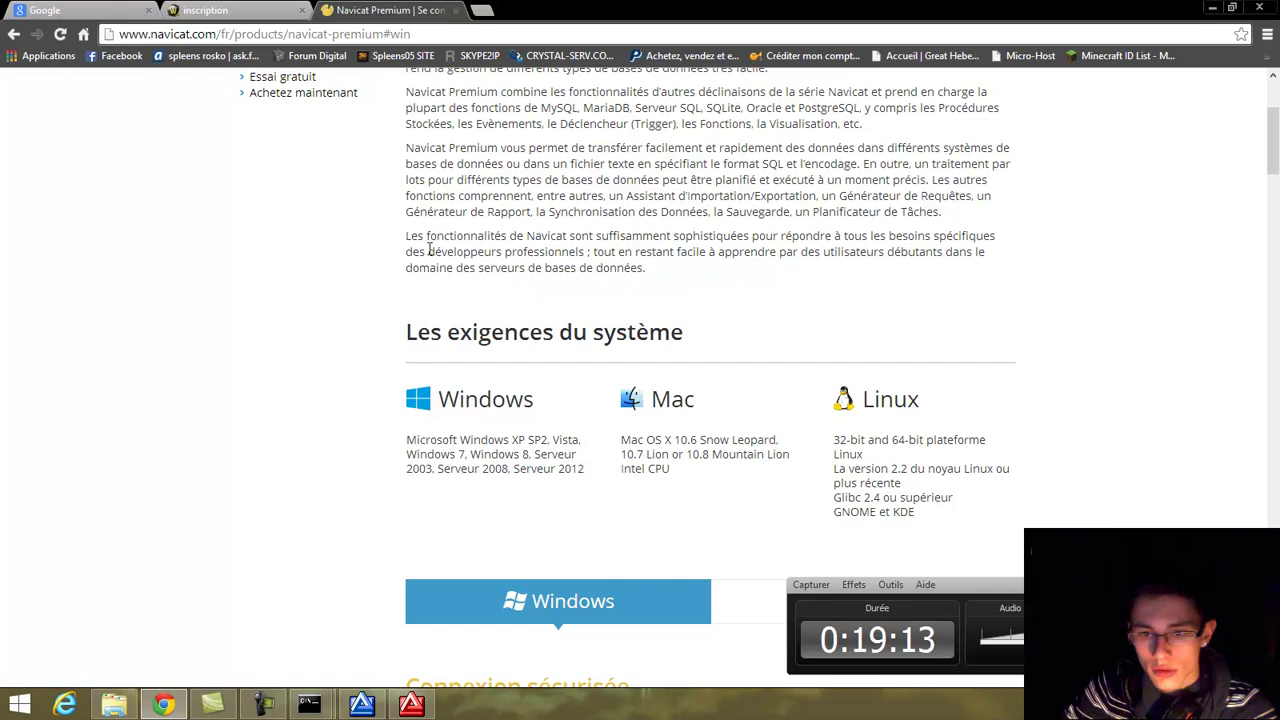
pyautogui.scroll(-1, 430, 249)
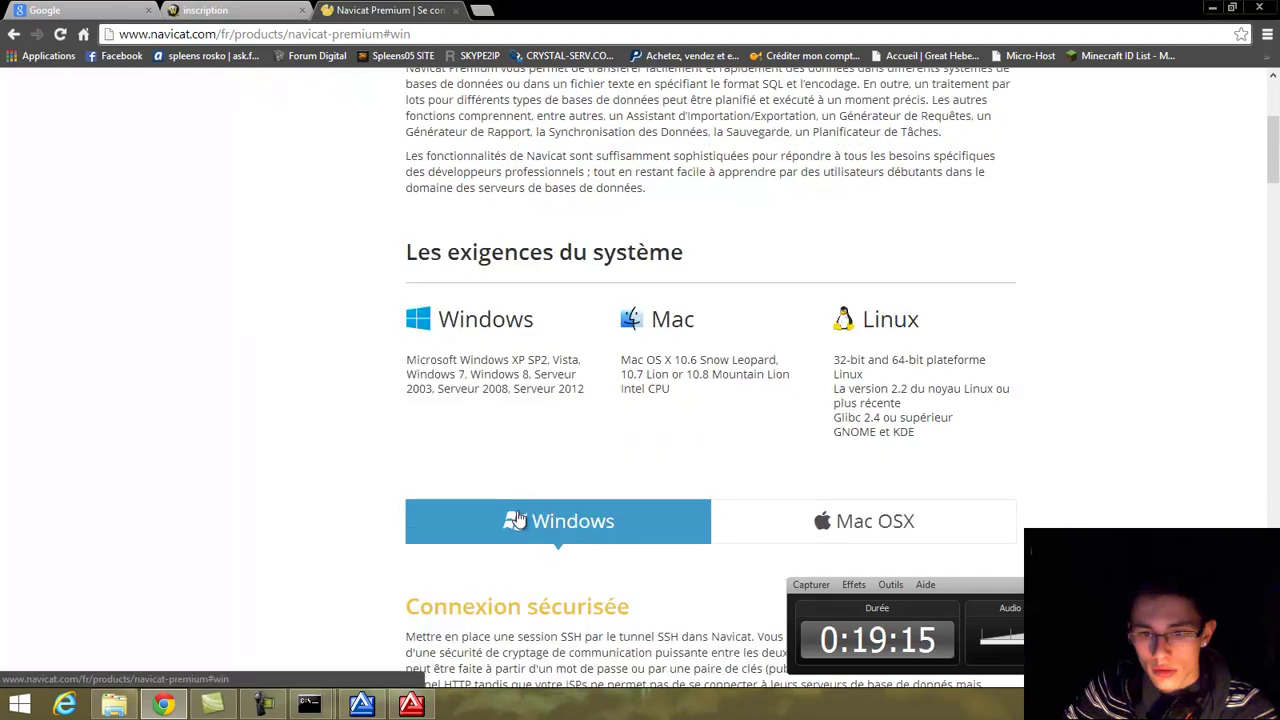
pyautogui.scroll(-1, 480, 505)
pyautogui.scroll(-1, 470, 525)
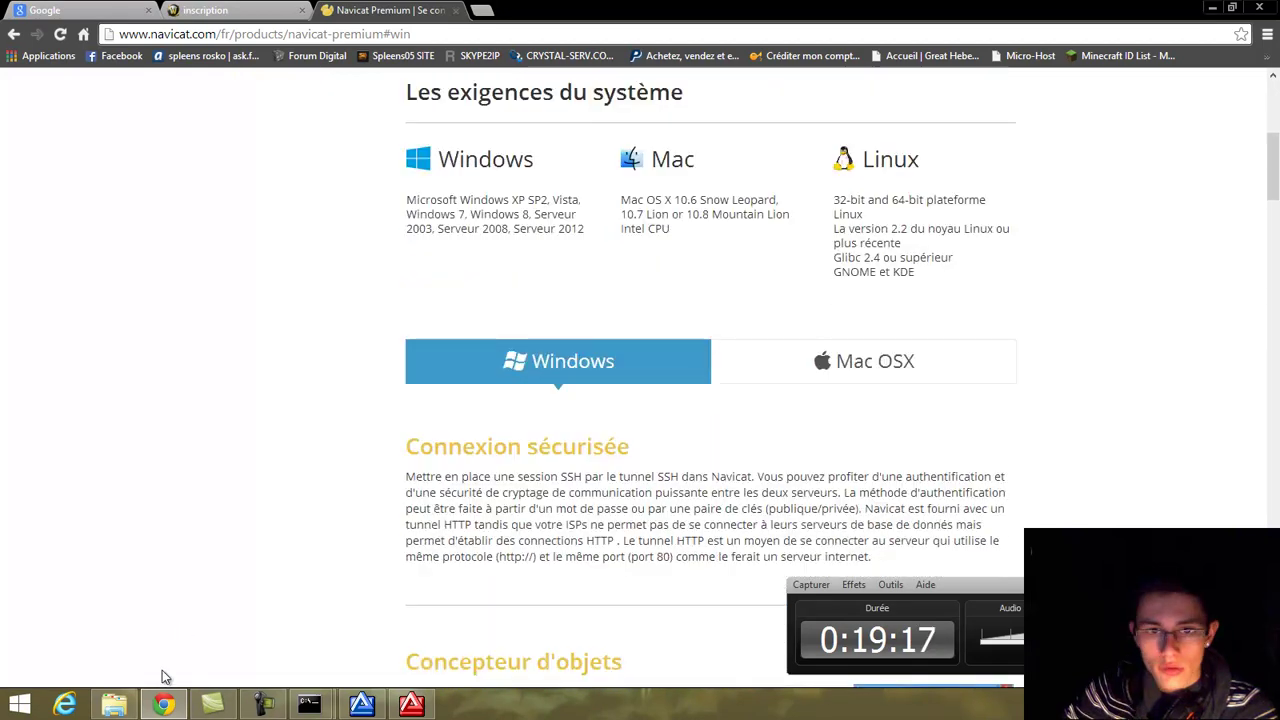
# Open the Téléchargements folder in File Explorer to check the downloaded files, and return to Chrome.
pyautogui.click(113, 704)
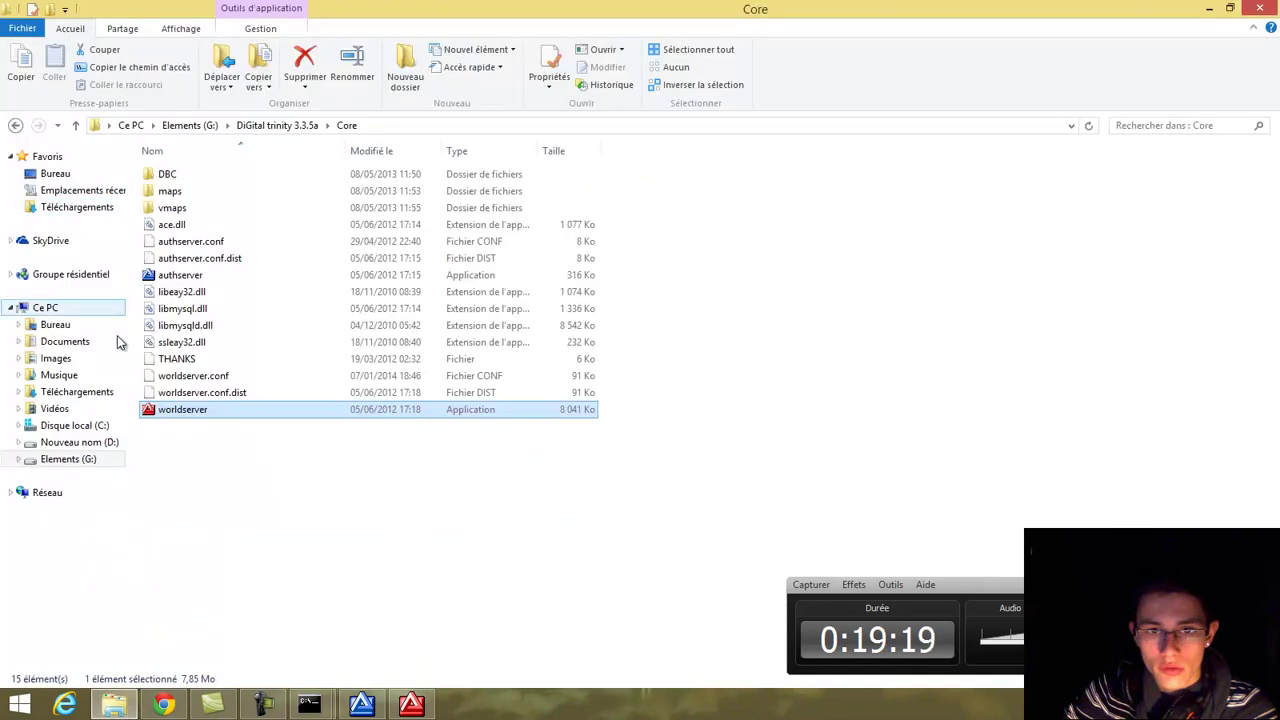
pyautogui.rightClick(113, 704)
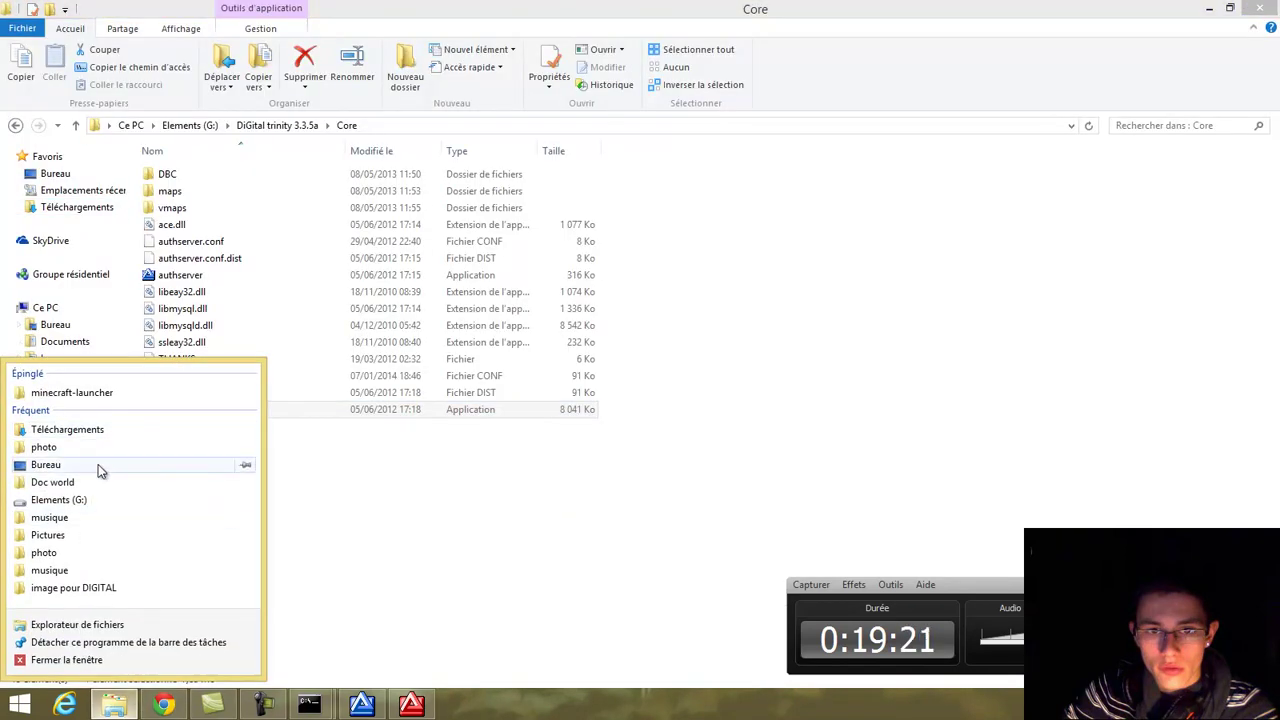
pyautogui.click(70, 430)
pyautogui.moveTo(171, 313); pyautogui.dragTo(840, 330)
pyautogui.click(163, 705)
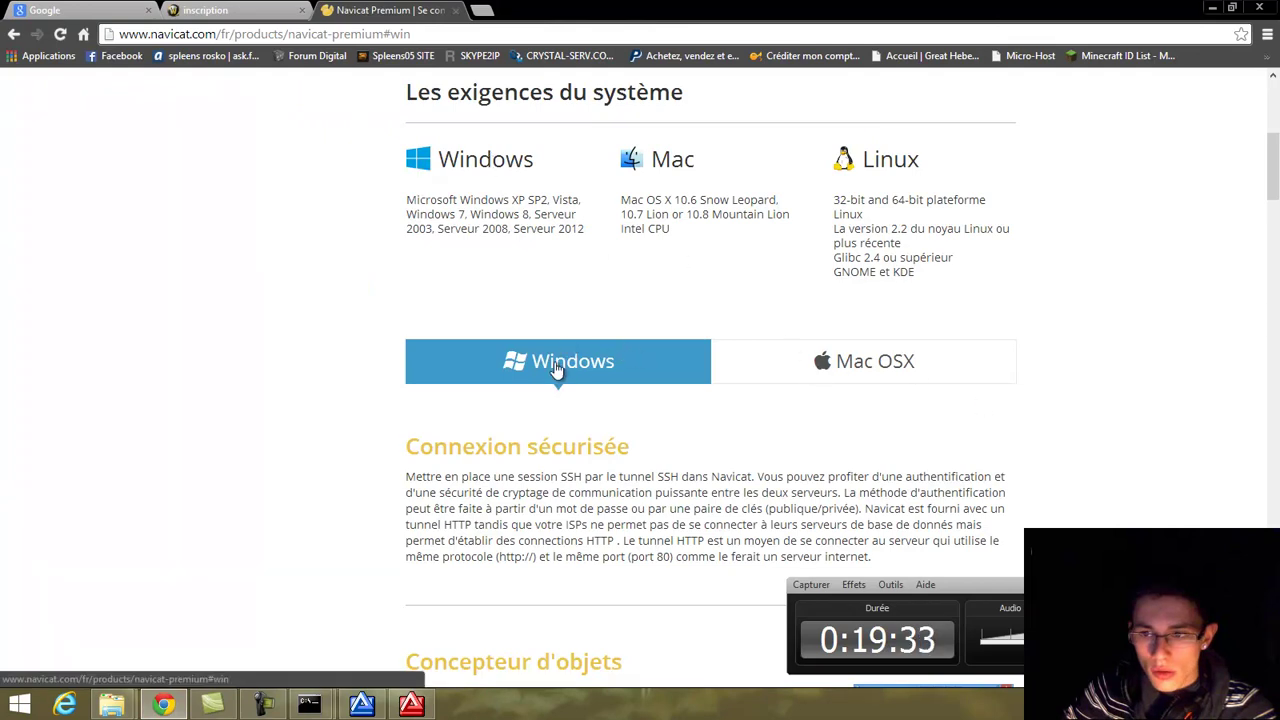
# Look through the Navicat Premium product page for a download option and go to the Navicat download page.
pyautogui.scroll(-15, 560, 400)
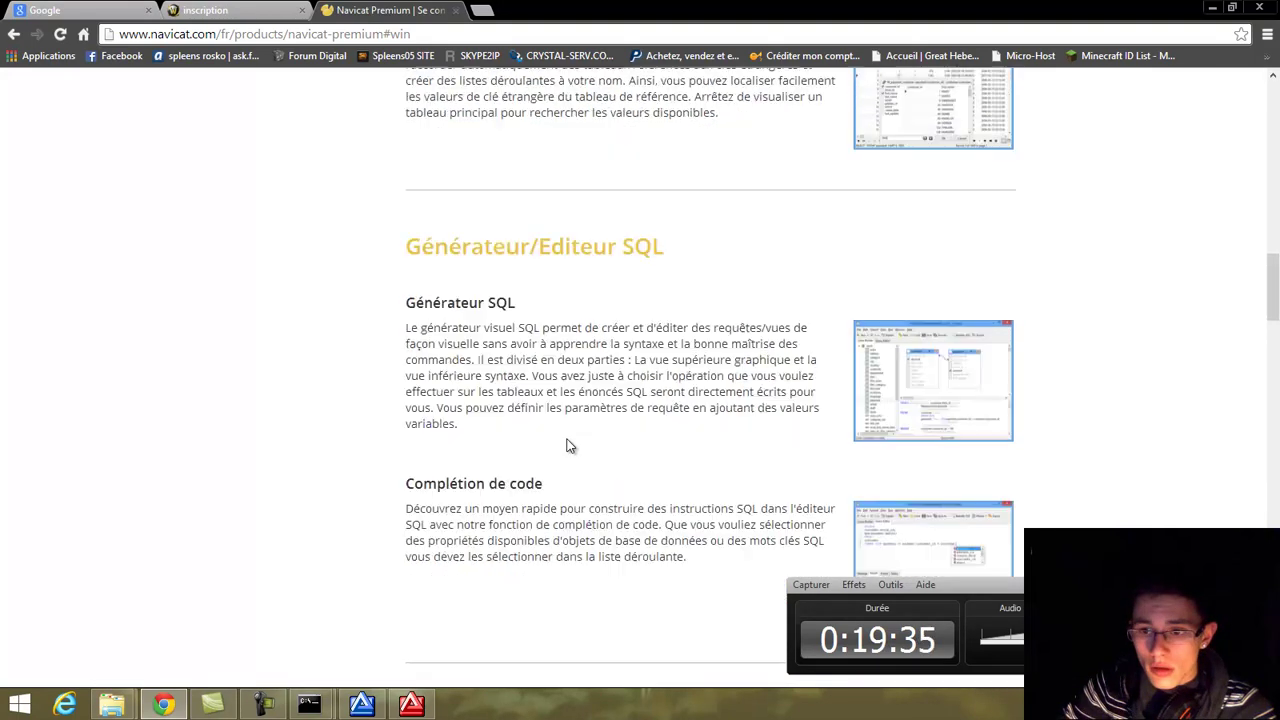
pyautogui.scroll(-20, 567, 446)
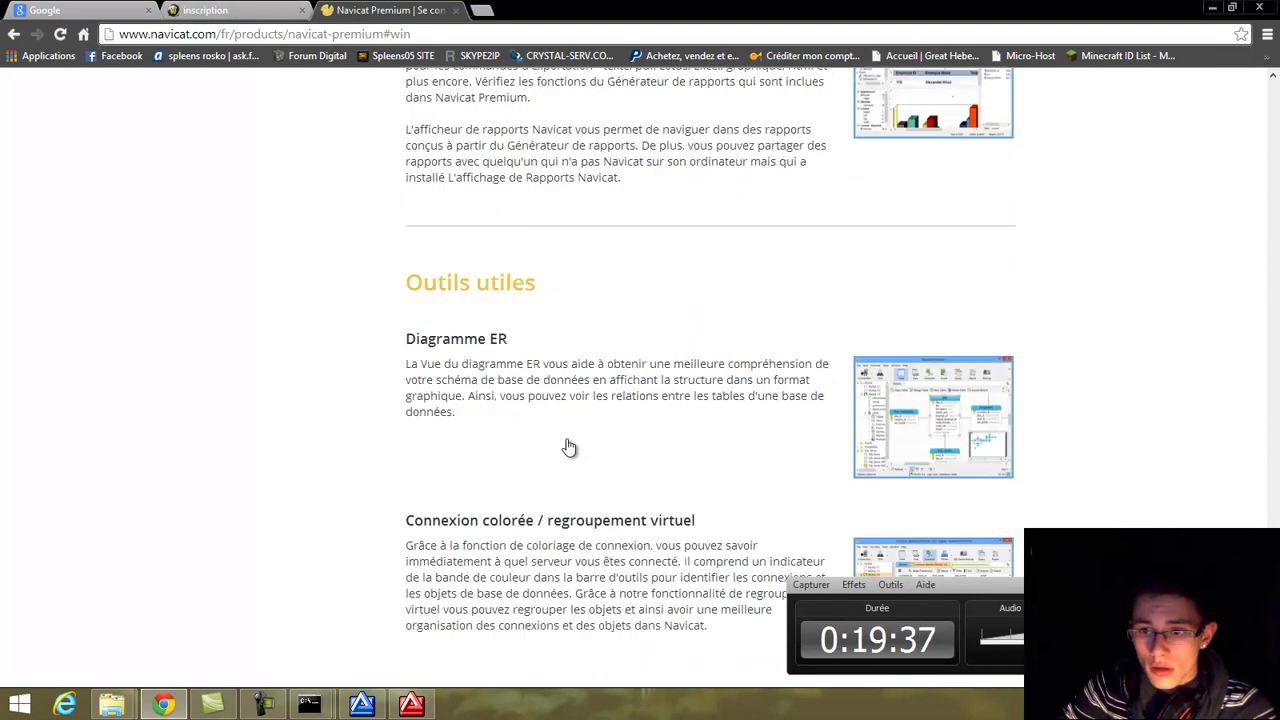
pyautogui.scroll(-10, 476, 338)
pyautogui.scroll(10, 566, 303)
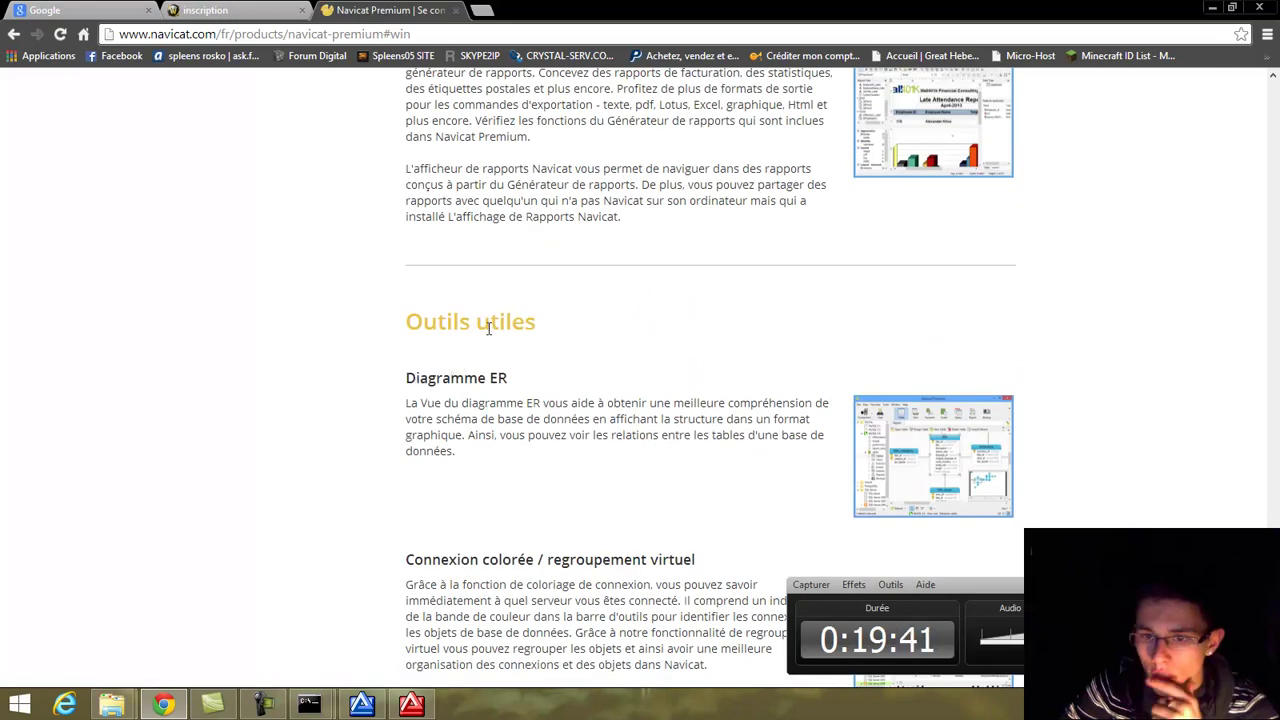
pyautogui.click(14, 33)
pyautogui.hotkey('alt', 'Left')
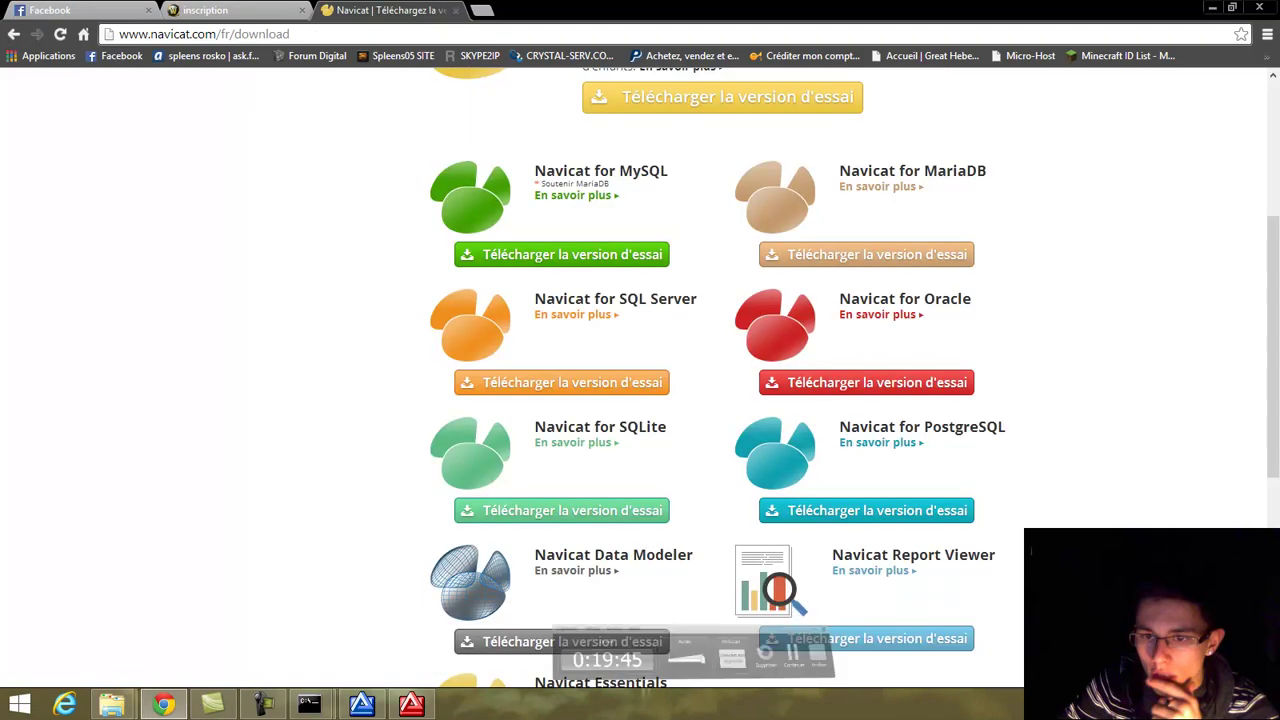
# Open the trial version downloads for Navicat Premium from the list of Navicat products.
pyautogui.click(265, 704)
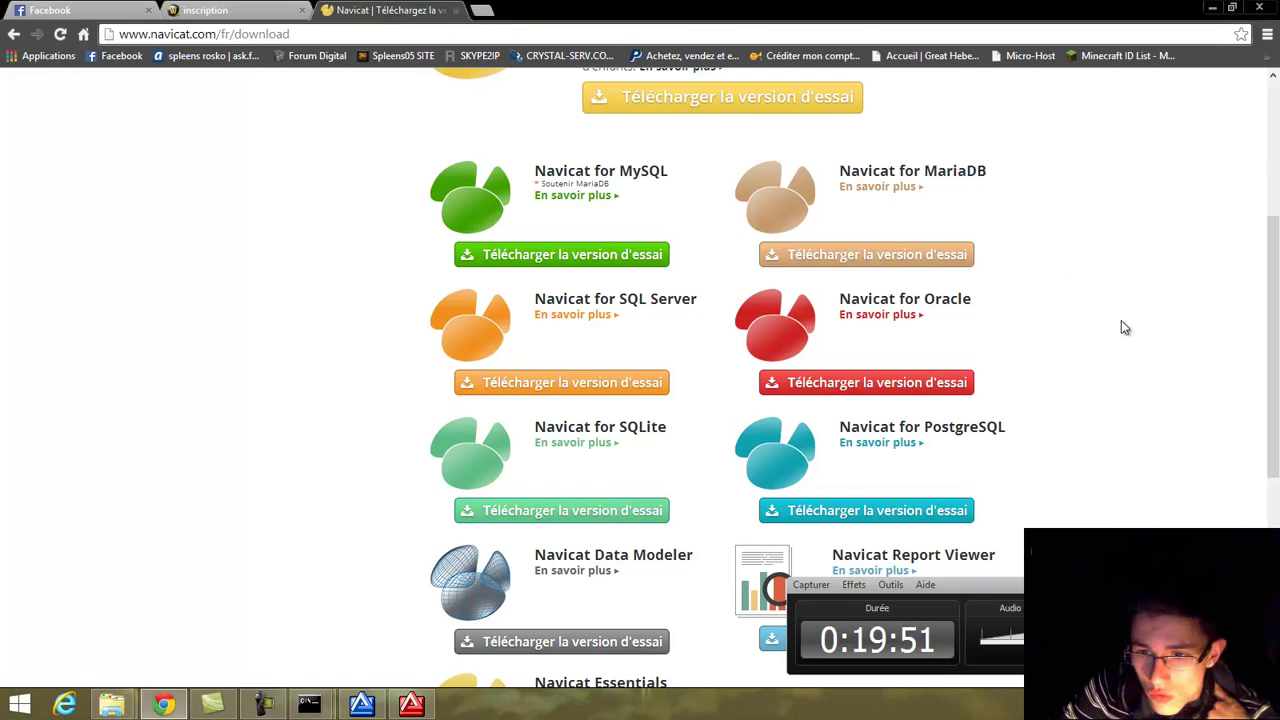
pyautogui.scroll(-1, 1122, 323)
pyautogui.scroll(-1, 1124, 327)
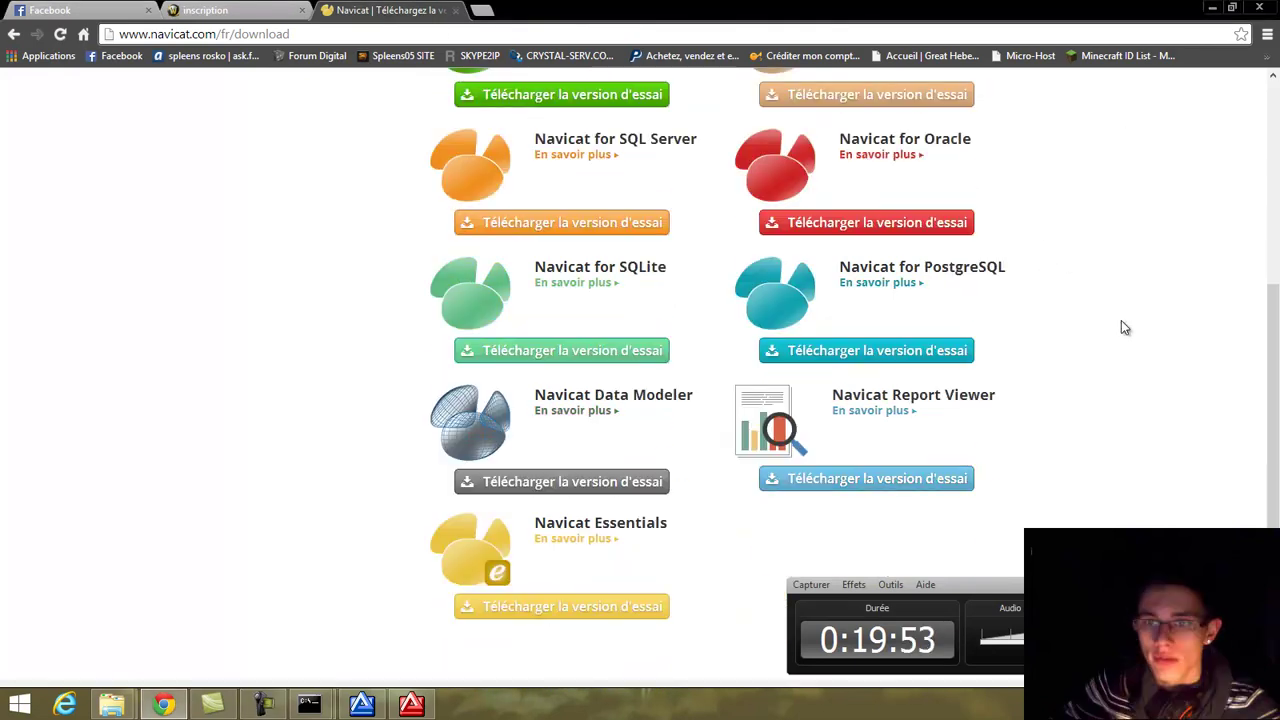
pyautogui.scroll(-1, 1124, 327)
pyautogui.scroll(3, 1129, 330)
pyautogui.scroll(1, 1125, 325)
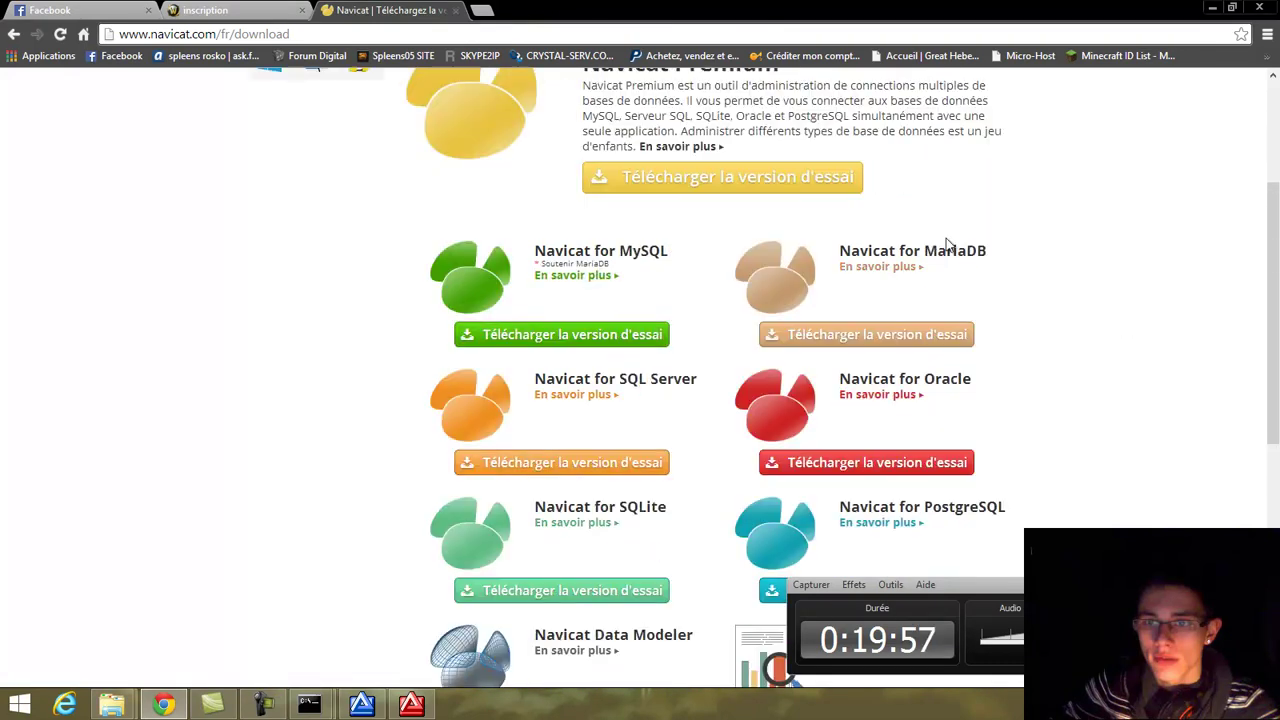
pyautogui.click(688, 180)
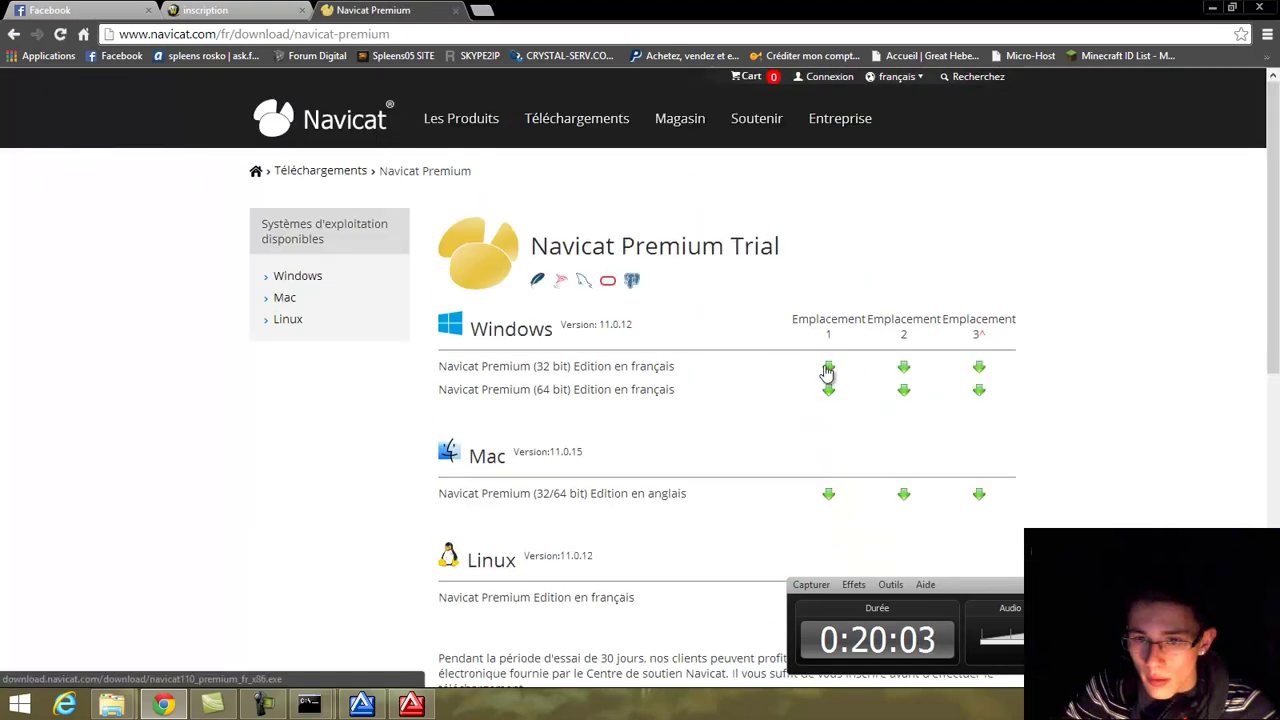
# Compare the 32-bit and 64-bit French editions of Navicat Premium offered for Windows.
pyautogui.moveTo(445, 366); pyautogui.dragTo(612, 366)
pyautogui.click(600, 362)
pyautogui.moveTo(500, 389); pyautogui.dragTo(604, 389)
pyautogui.click(617, 385)
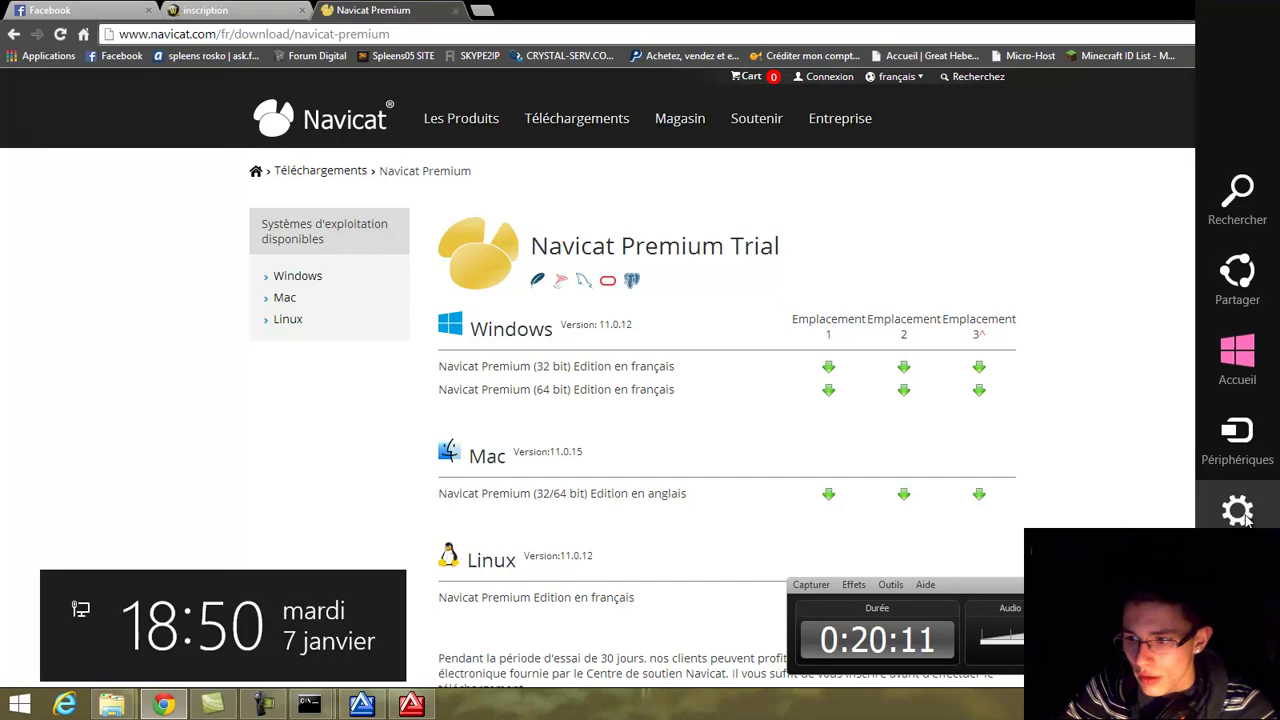
# Check the PC's system type in the Windows system information and download the 64-bit French Windows edition of Navicat Premium from Emplacement 1.
pyautogui.click(1240, 512)
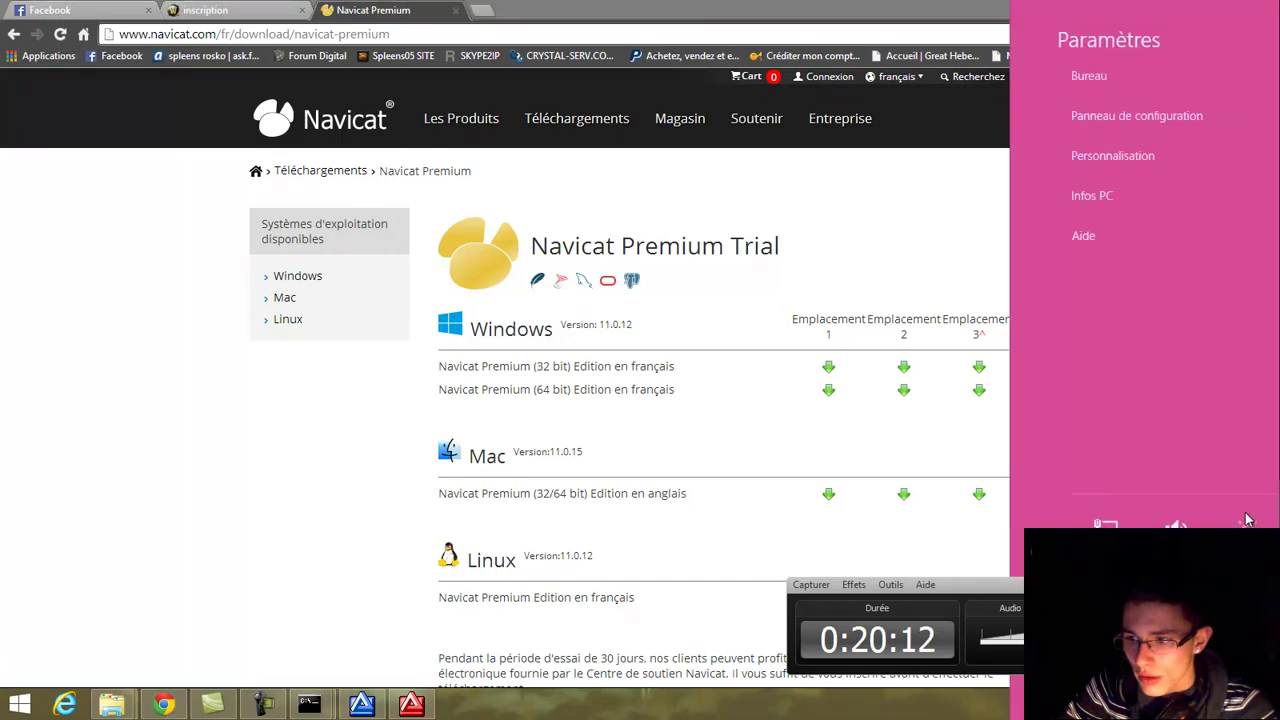
pyautogui.click(982, 601)
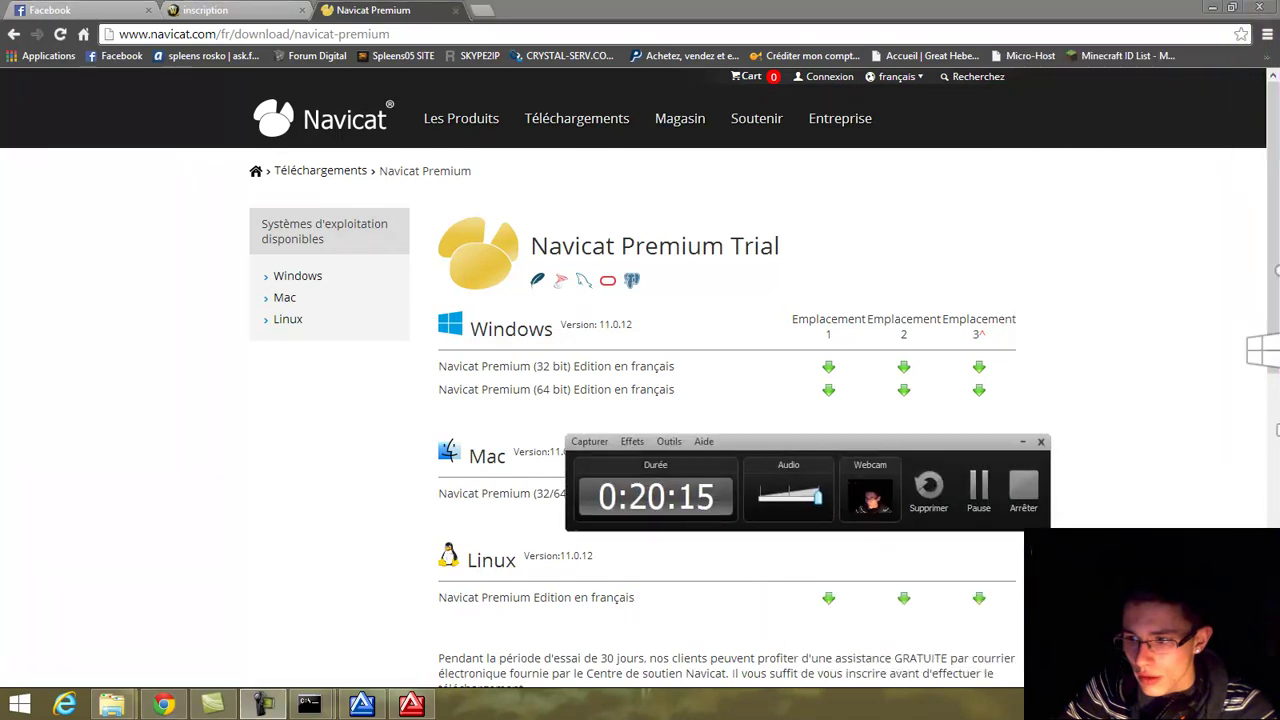
pyautogui.click(1240, 512)
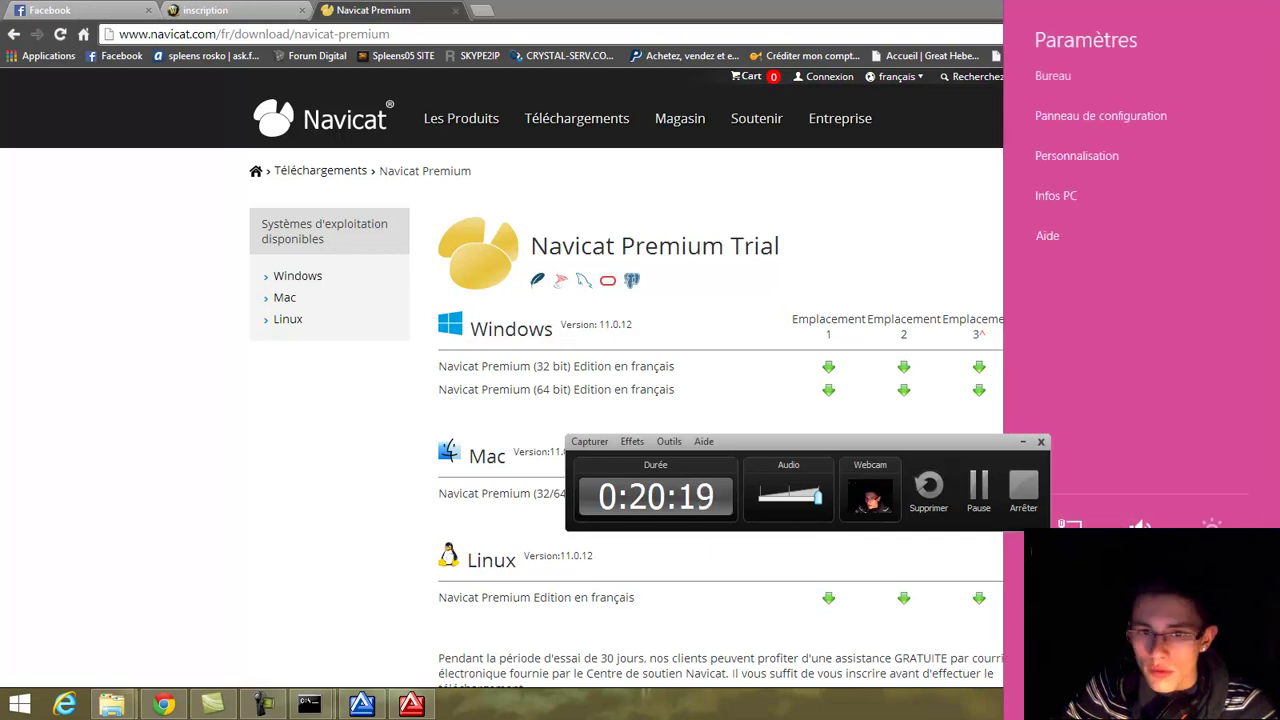
pyautogui.click(1066, 196)
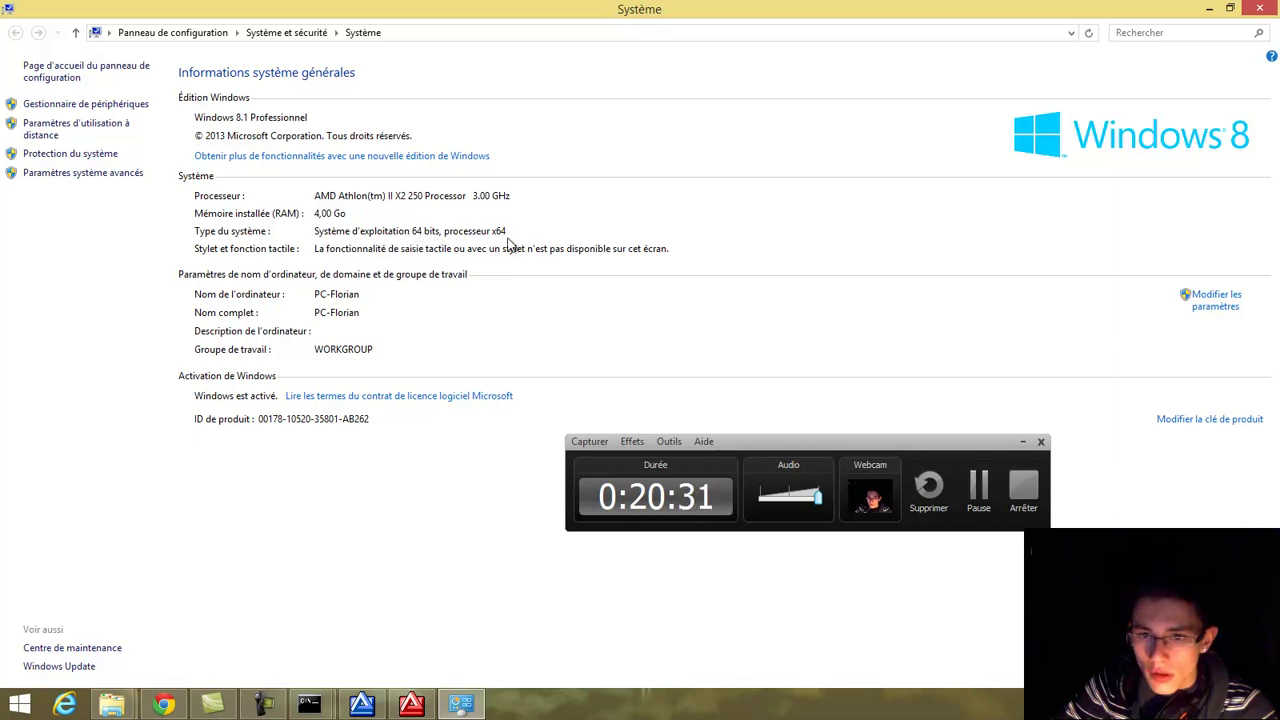
pyautogui.click(1262, 9)
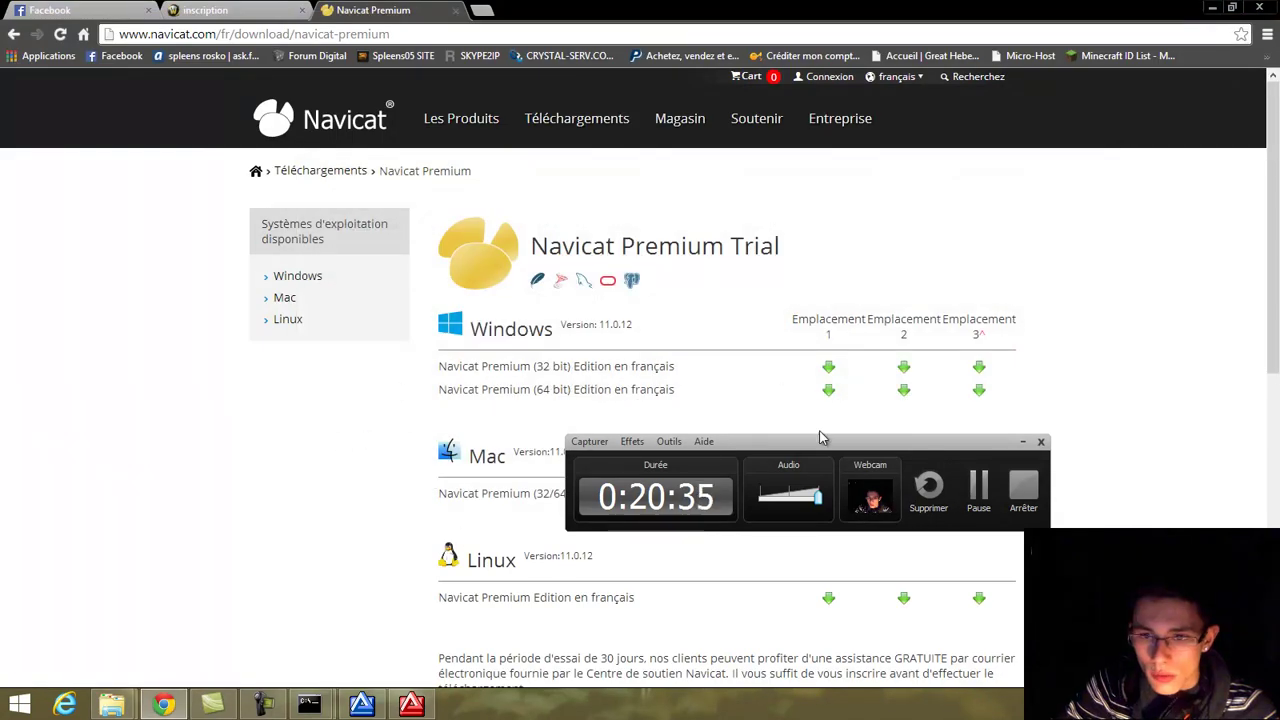
pyautogui.click(828, 390)
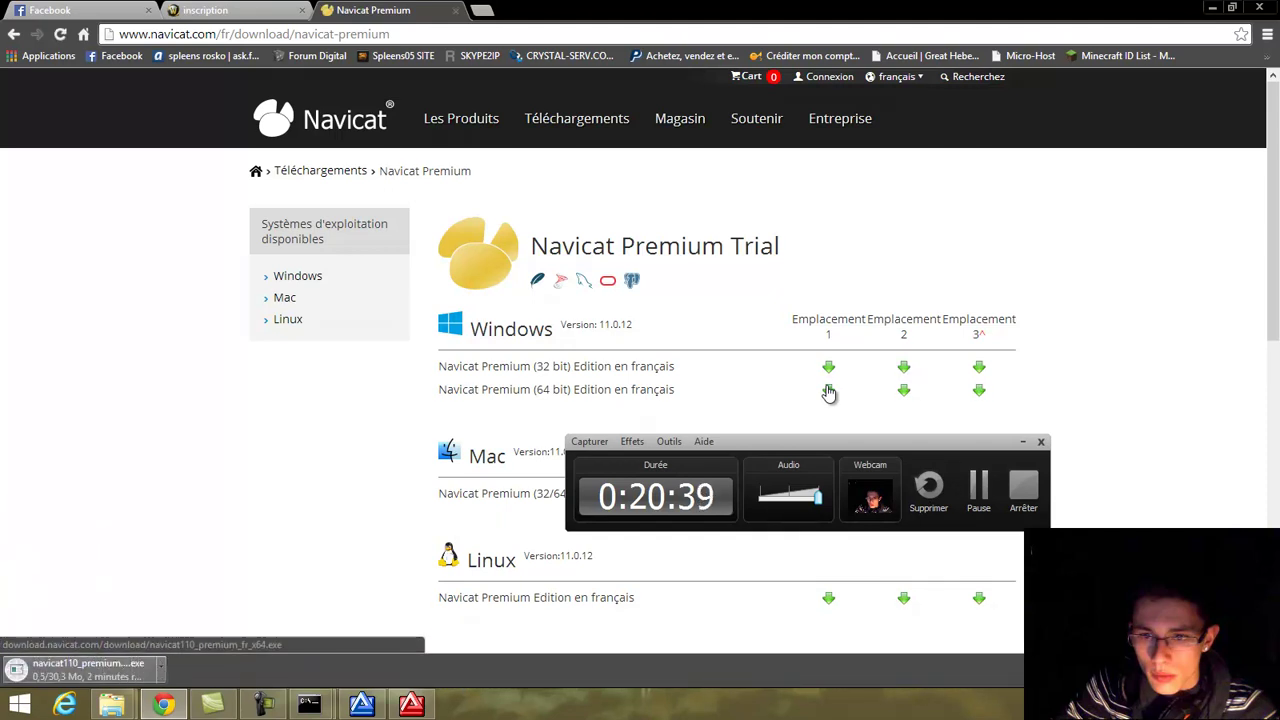
pyautogui.click(150, 10)
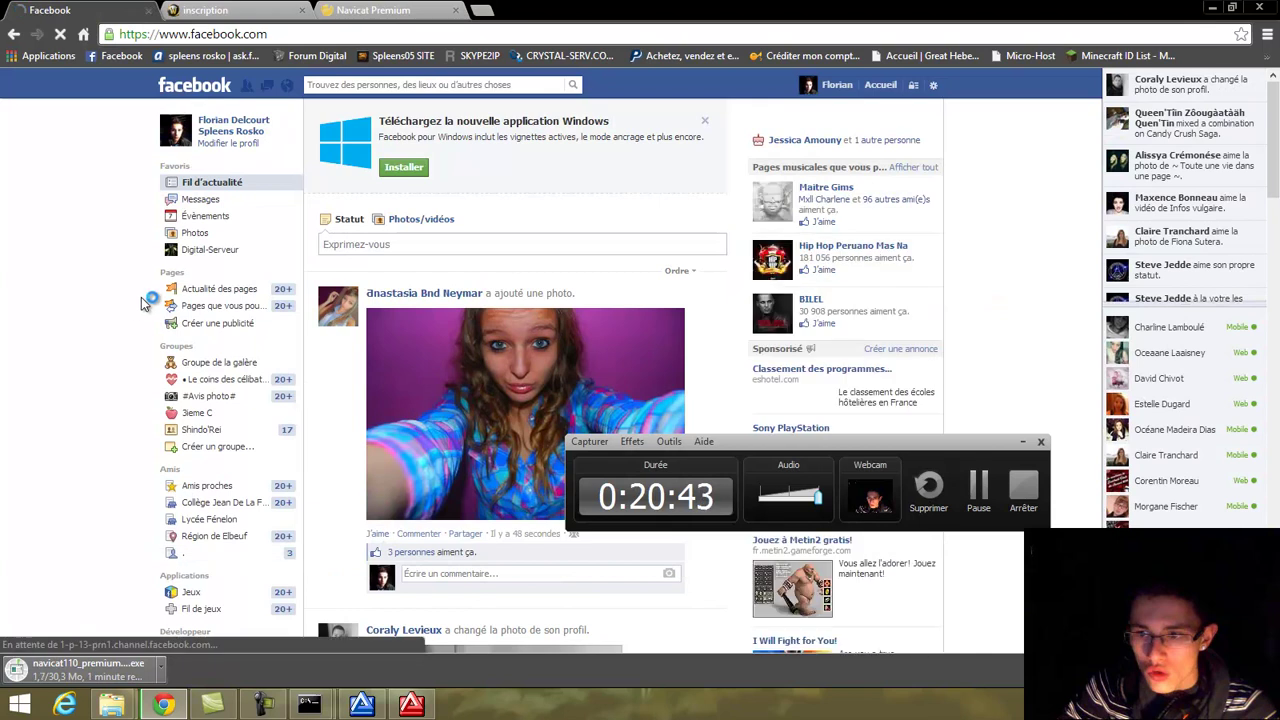
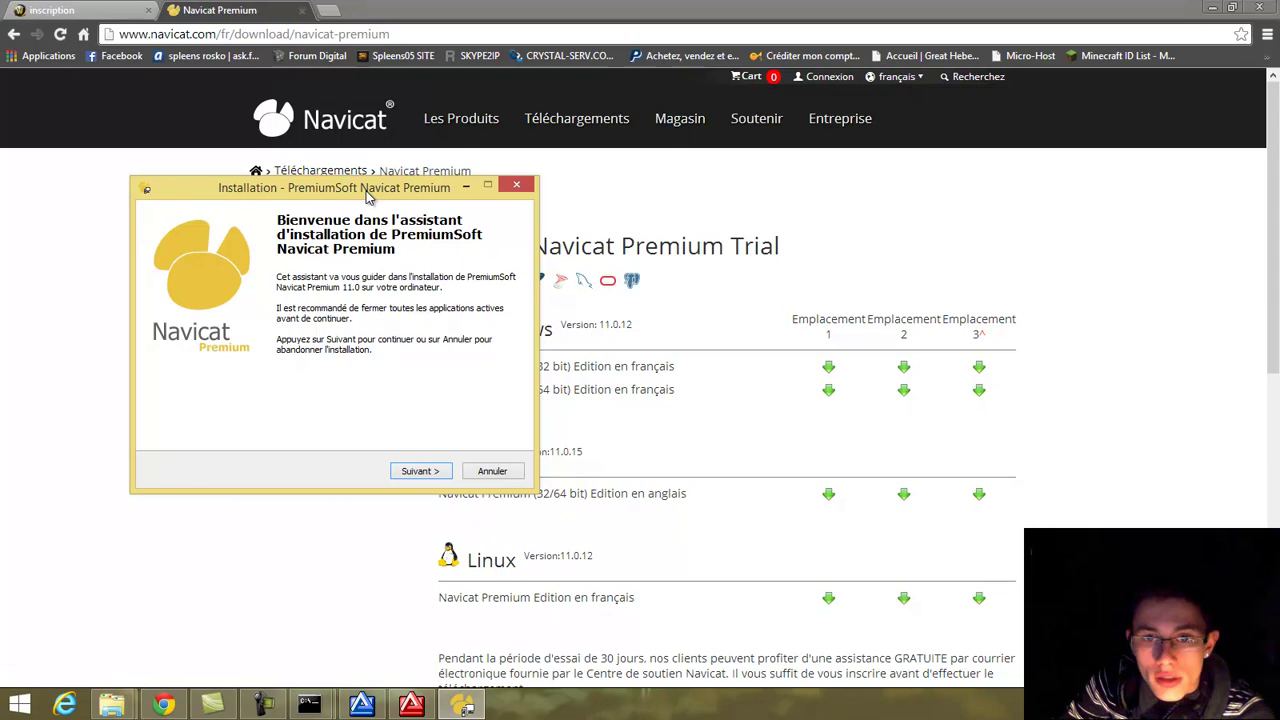
# Install Navicat Premium by accepting the licence terms and keeping the default destination folder, Start menu folder and desktop icon.
pyautogui.click(425, 474)
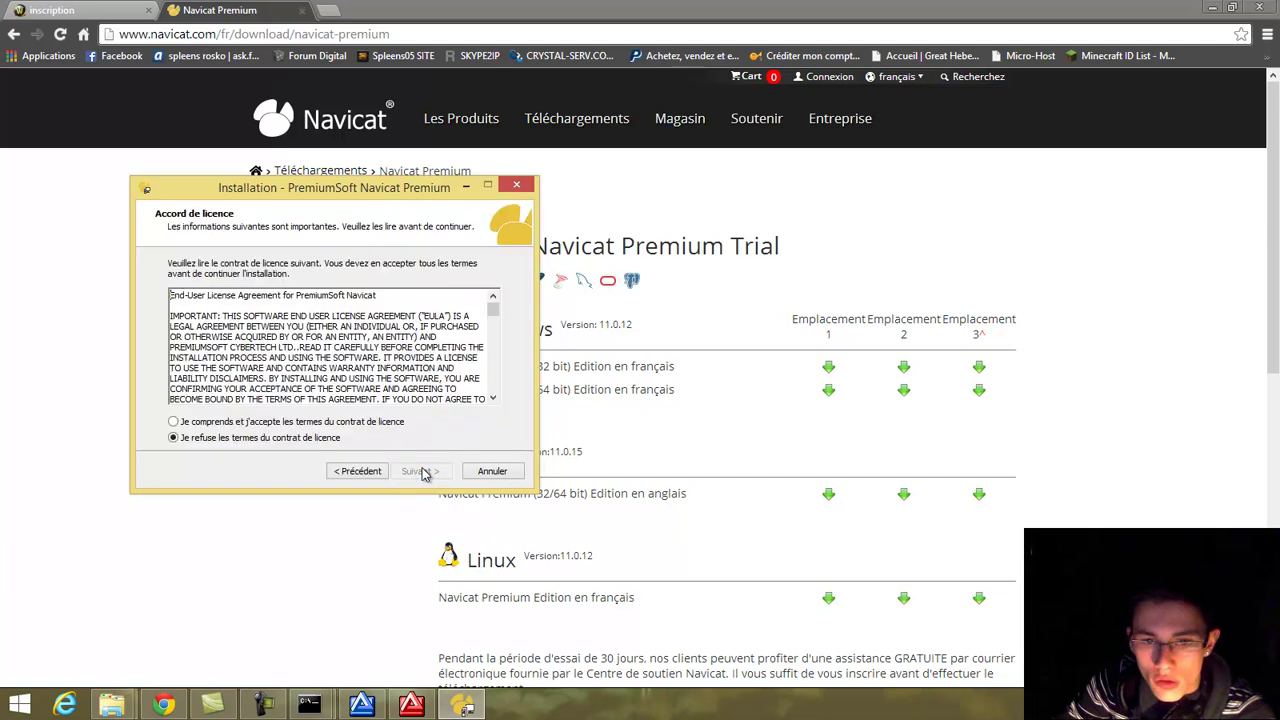
pyautogui.click(291, 423)
pyautogui.click(422, 471)
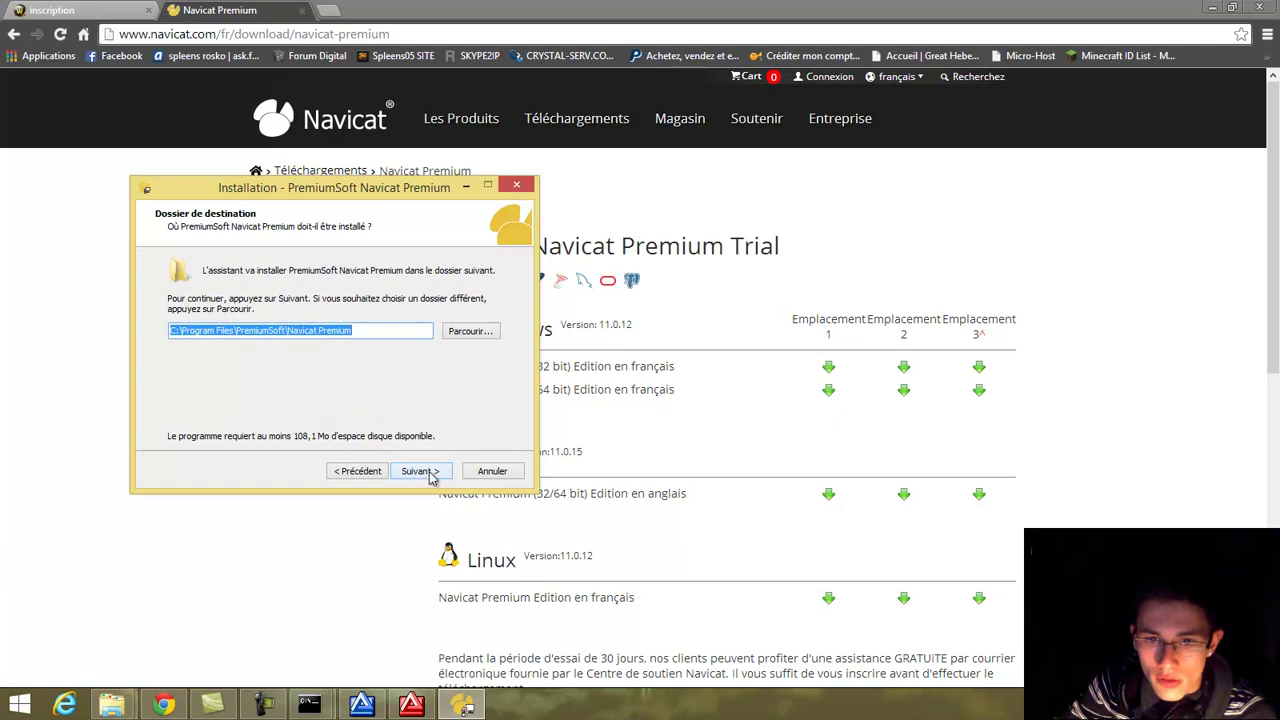
pyautogui.click(420, 471)
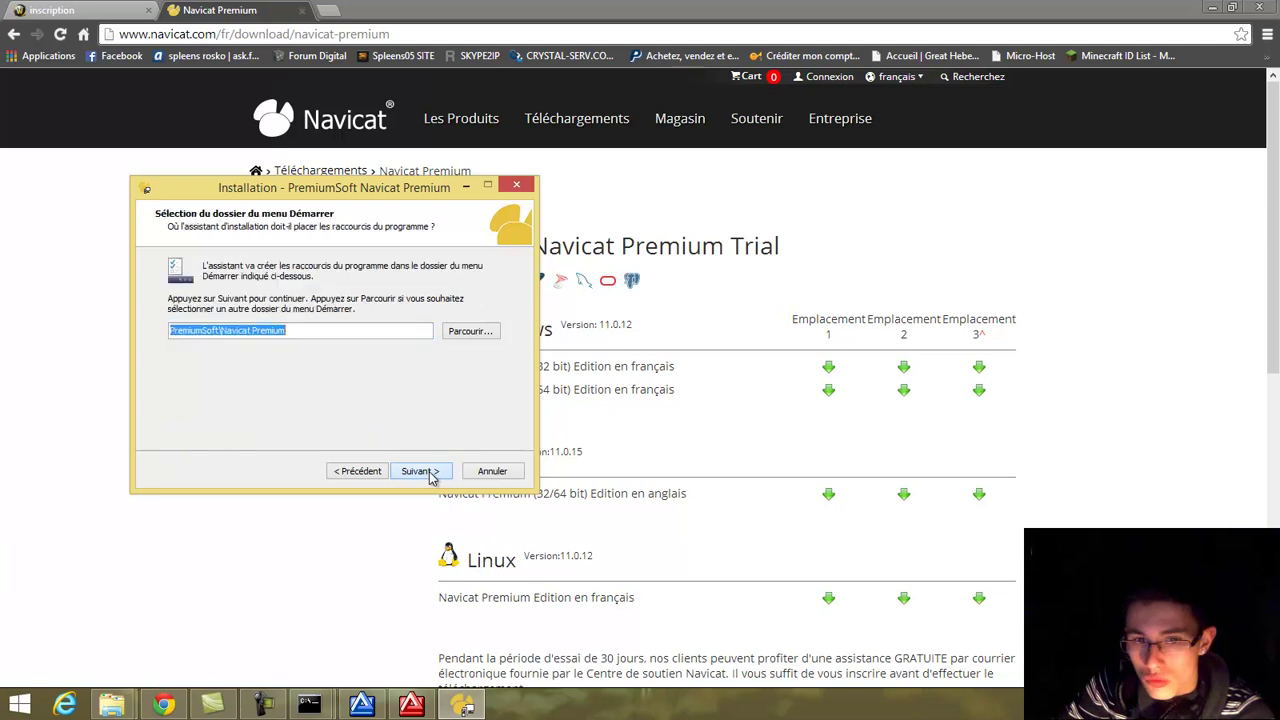
pyautogui.click(432, 478)
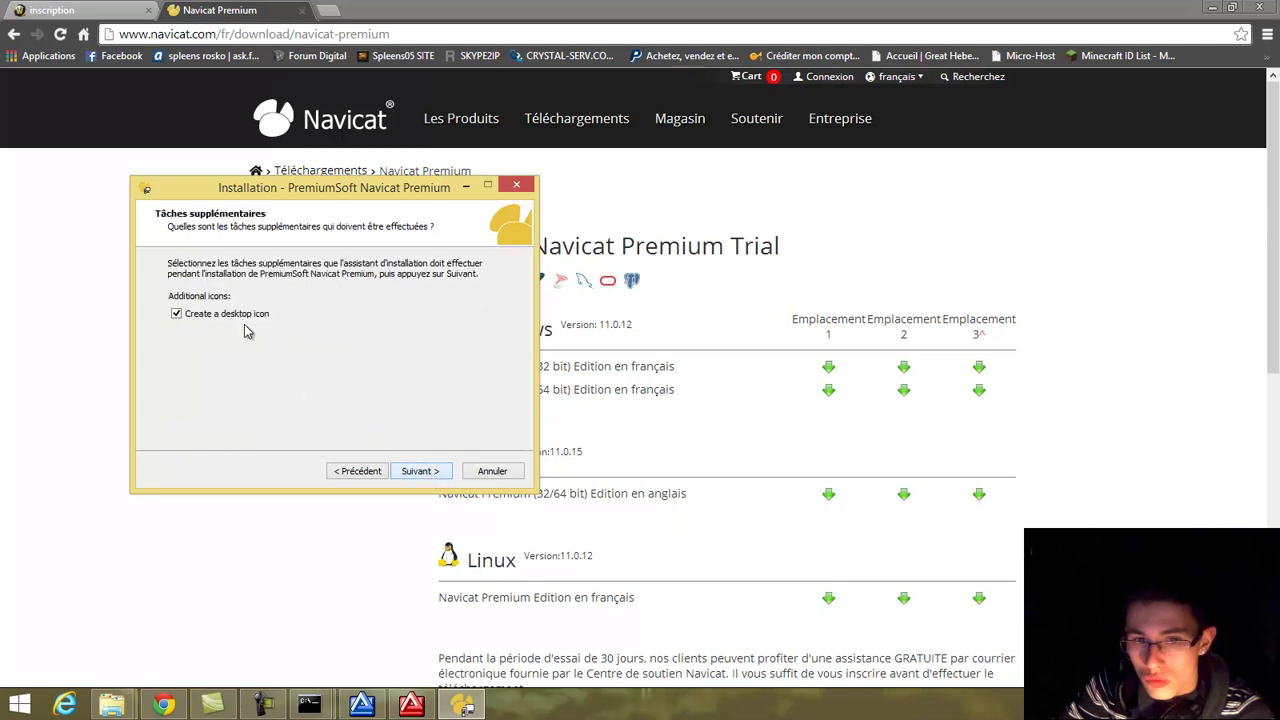
pyautogui.click(420, 471)
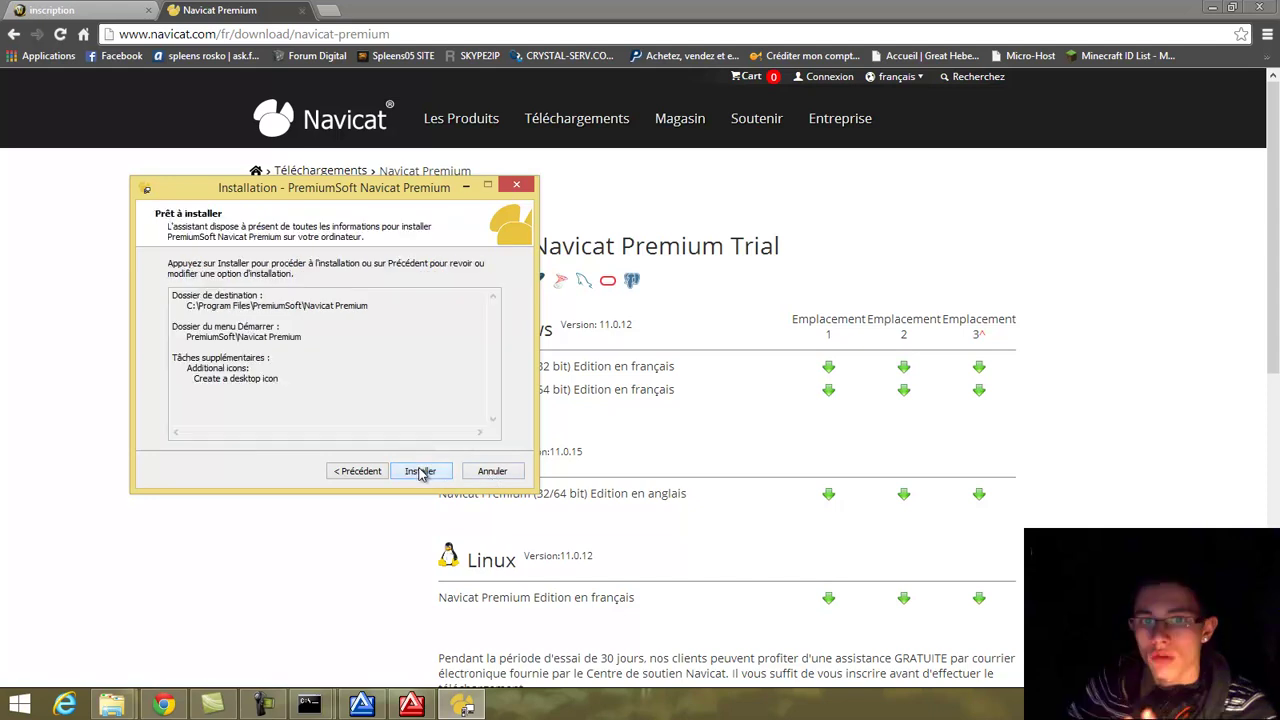
pyautogui.click(420, 471)
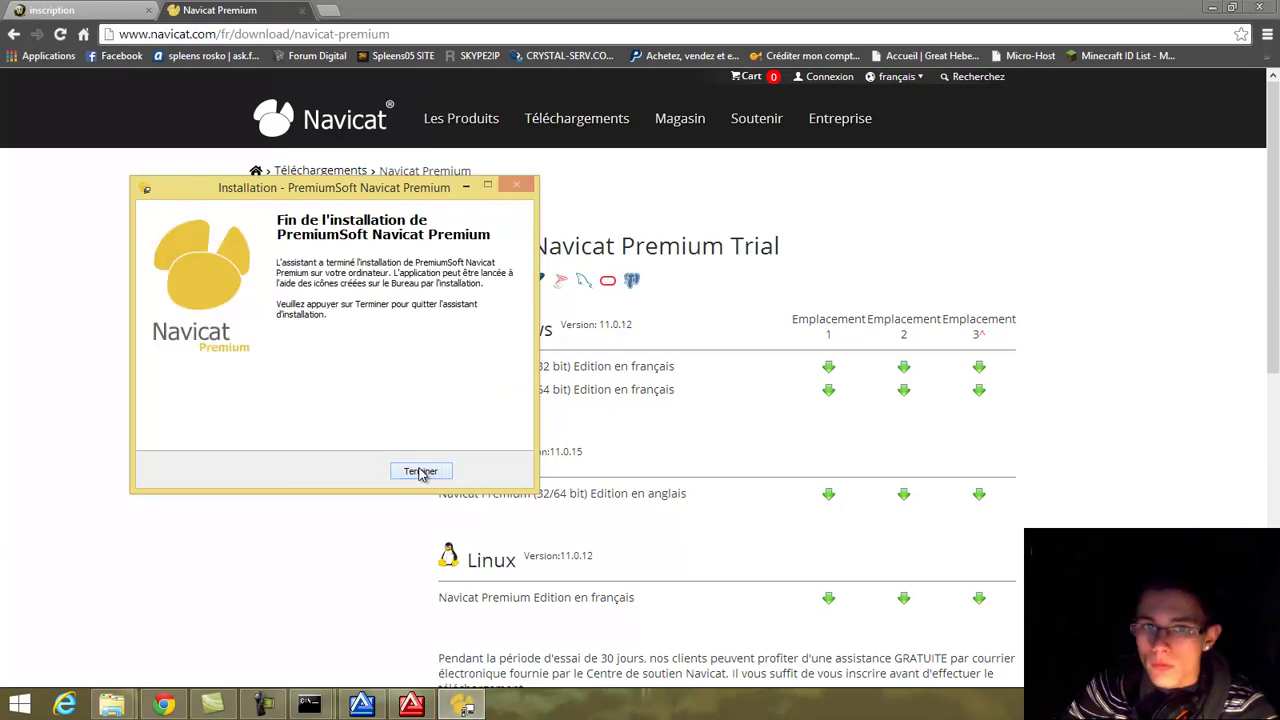
pyautogui.click(421, 471)
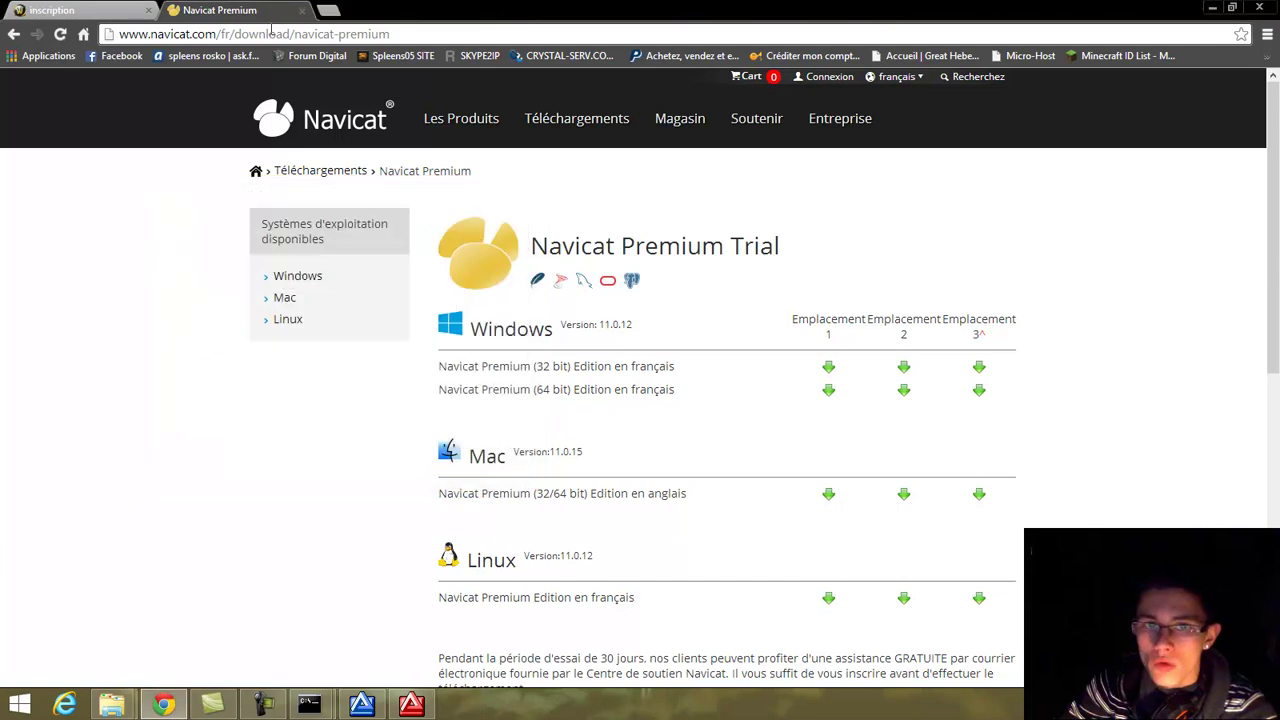
# Close the Navicat download page and minimize all open windows, including the authserver and worldserver consoles, to reach the desktop.
pyautogui.click(301, 10)
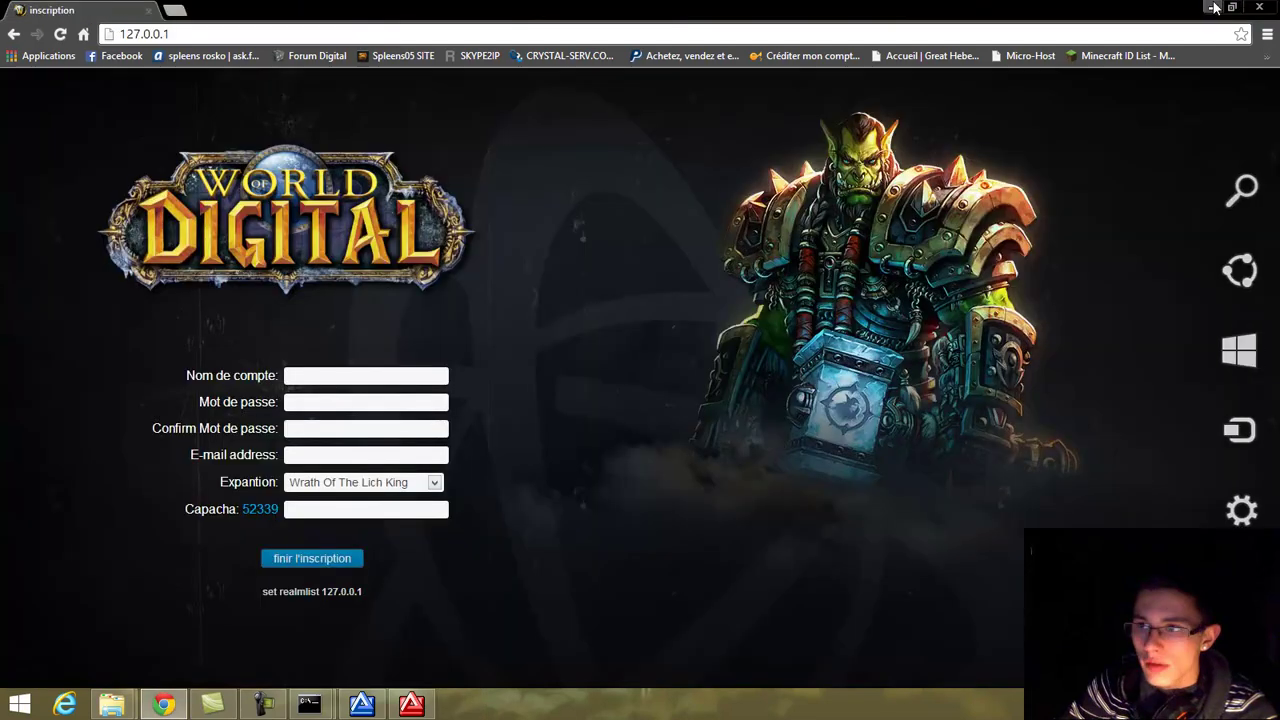
pyautogui.click(1212, 8)
pyautogui.click(1209, 9)
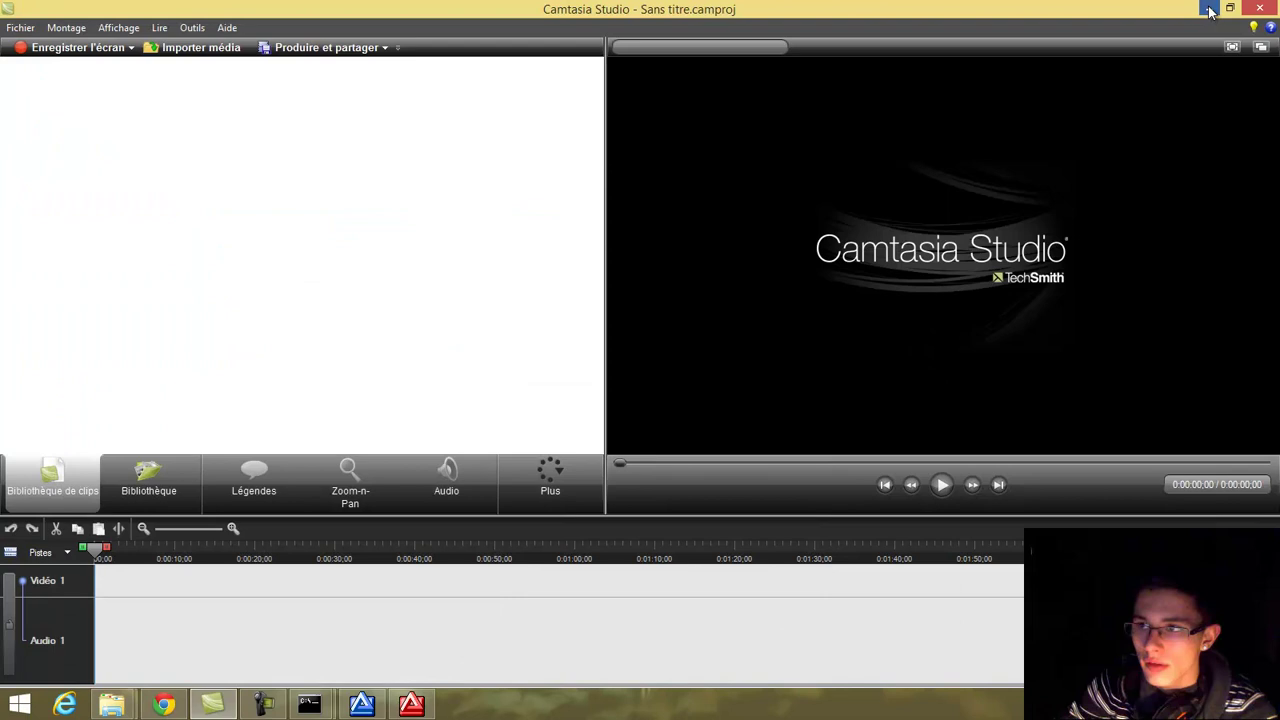
pyautogui.click(1209, 9)
pyautogui.click(1209, 9)
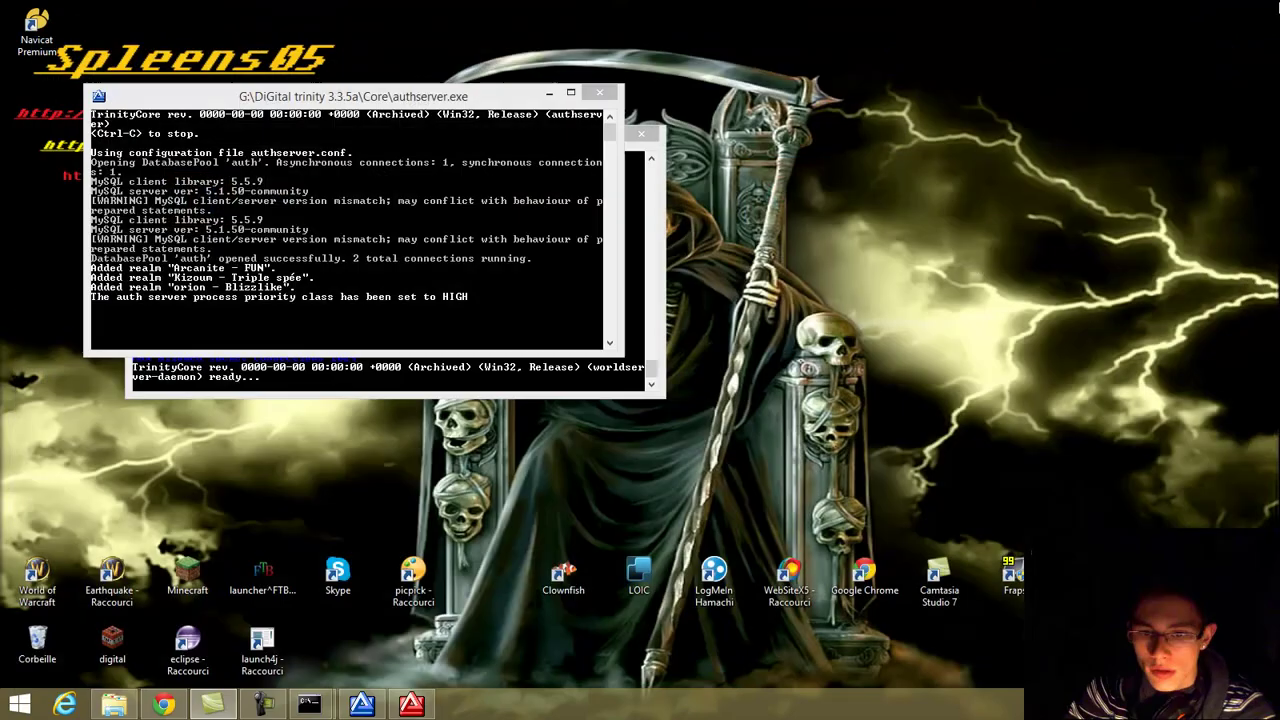
pyautogui.click(549, 89)
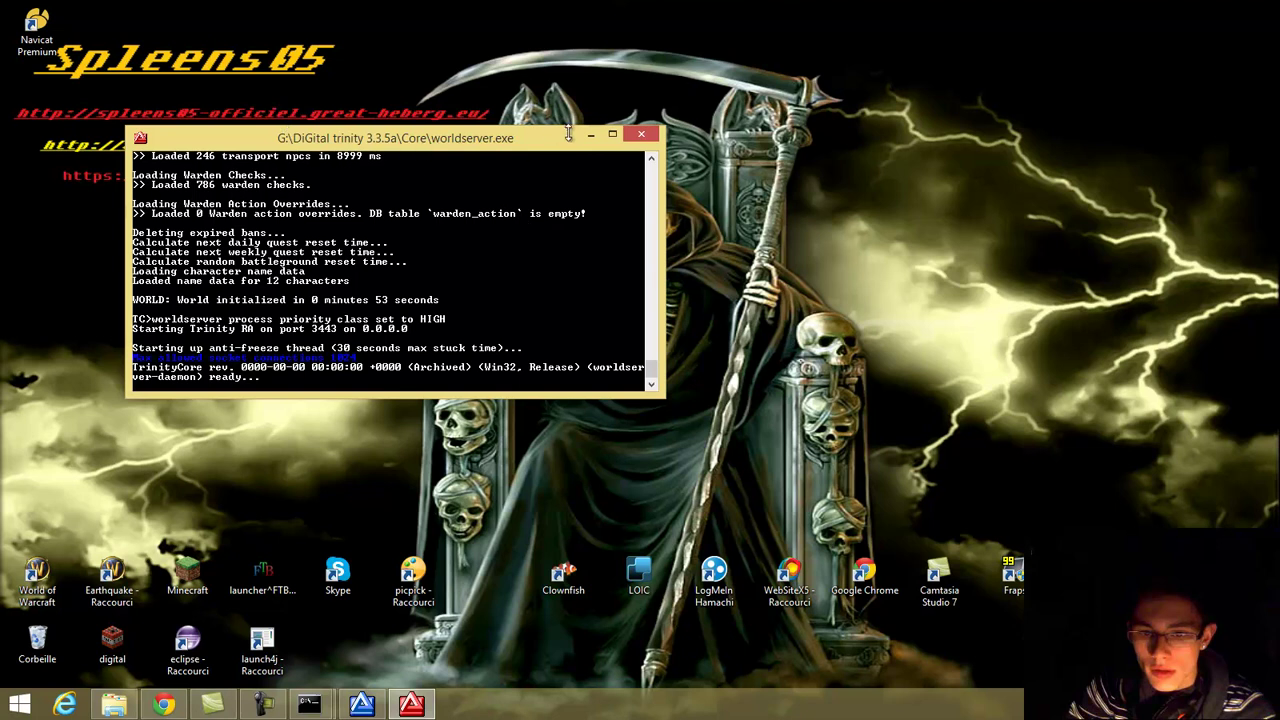
pyautogui.click(590, 134)
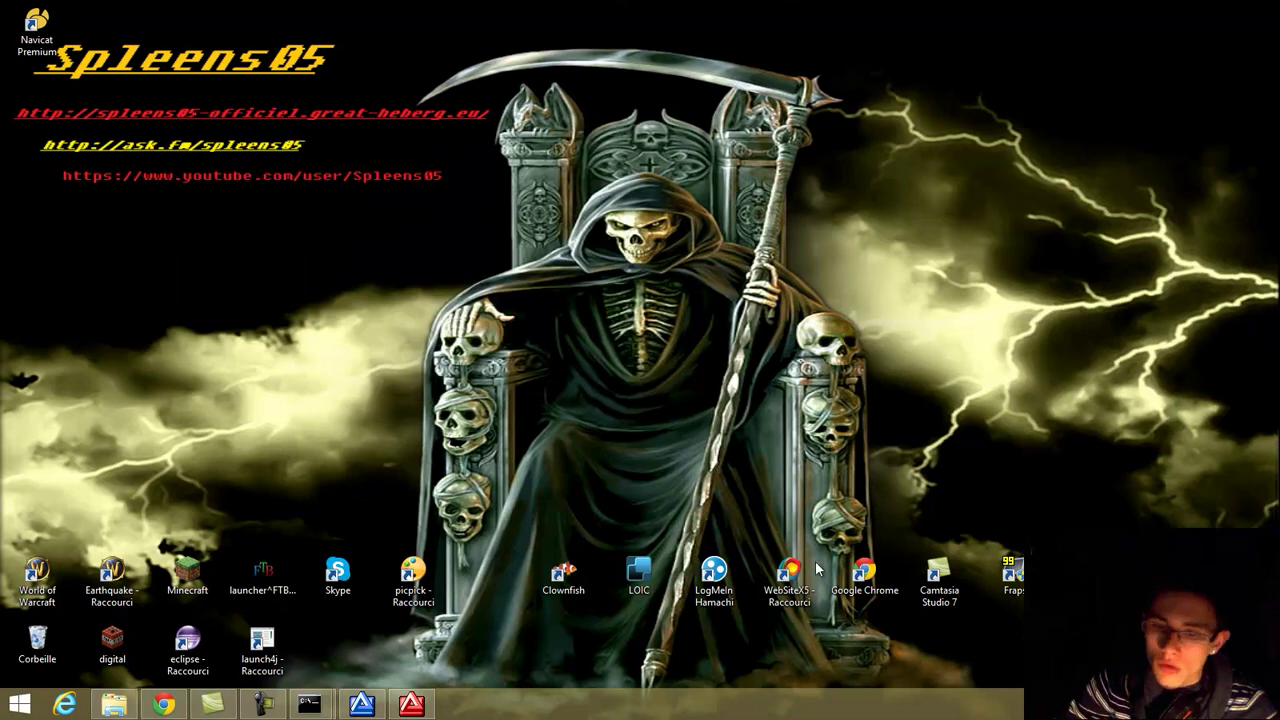
# Place the Navicat Premium shortcut beside the Clownfish icon and launch it in trial mode without checking for updates.
pyautogui.moveTo(36, 30); pyautogui.dragTo(487, 589)
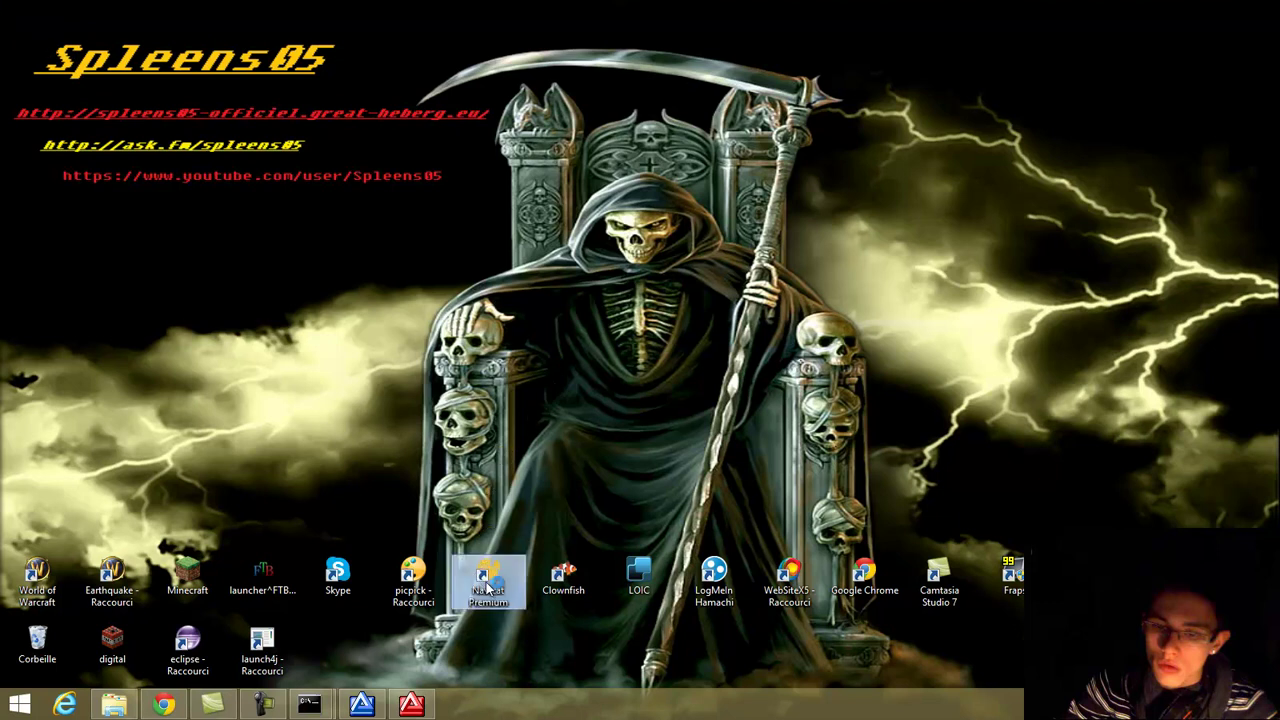
pyautogui.doubleClick(487, 590)
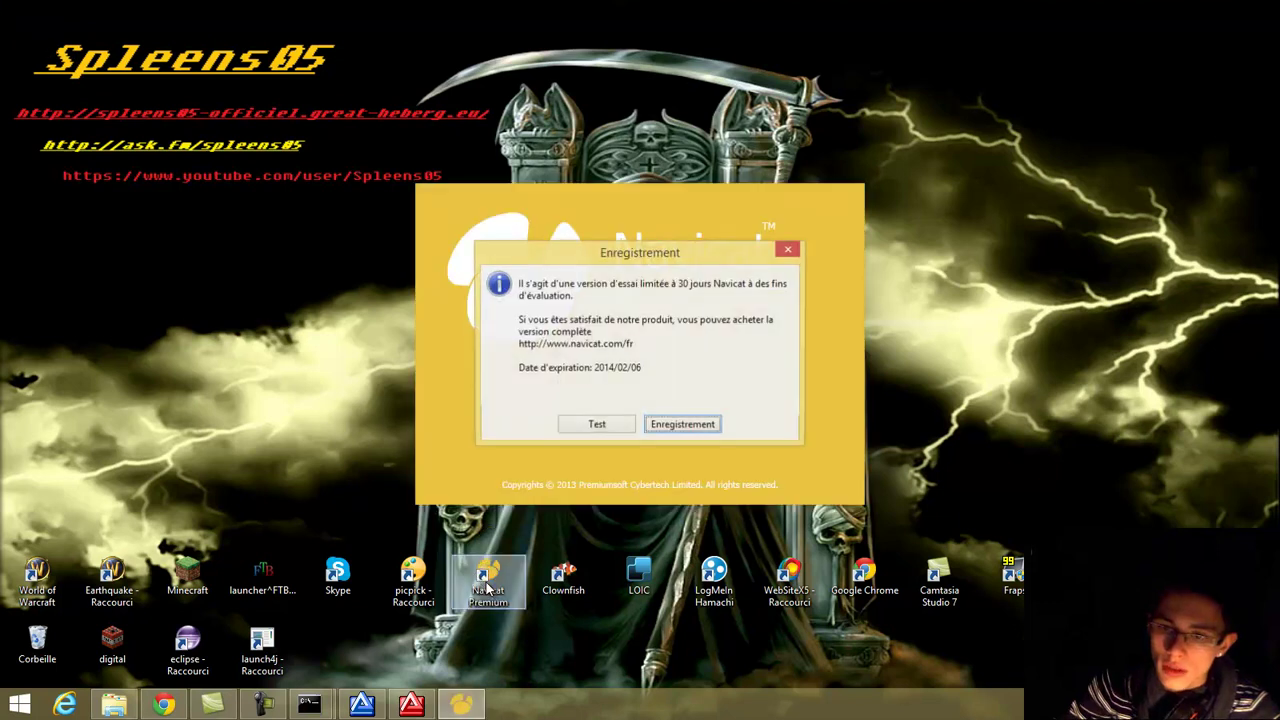
pyautogui.click(603, 432)
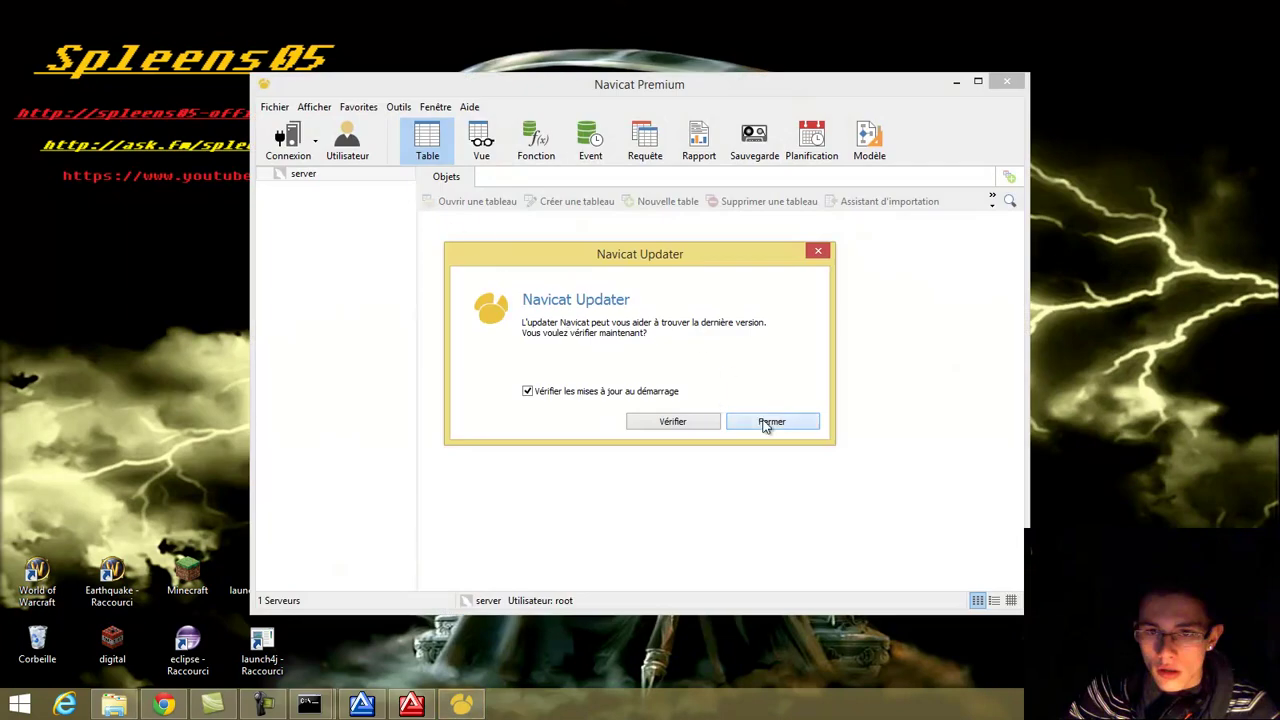
pyautogui.click(767, 424)
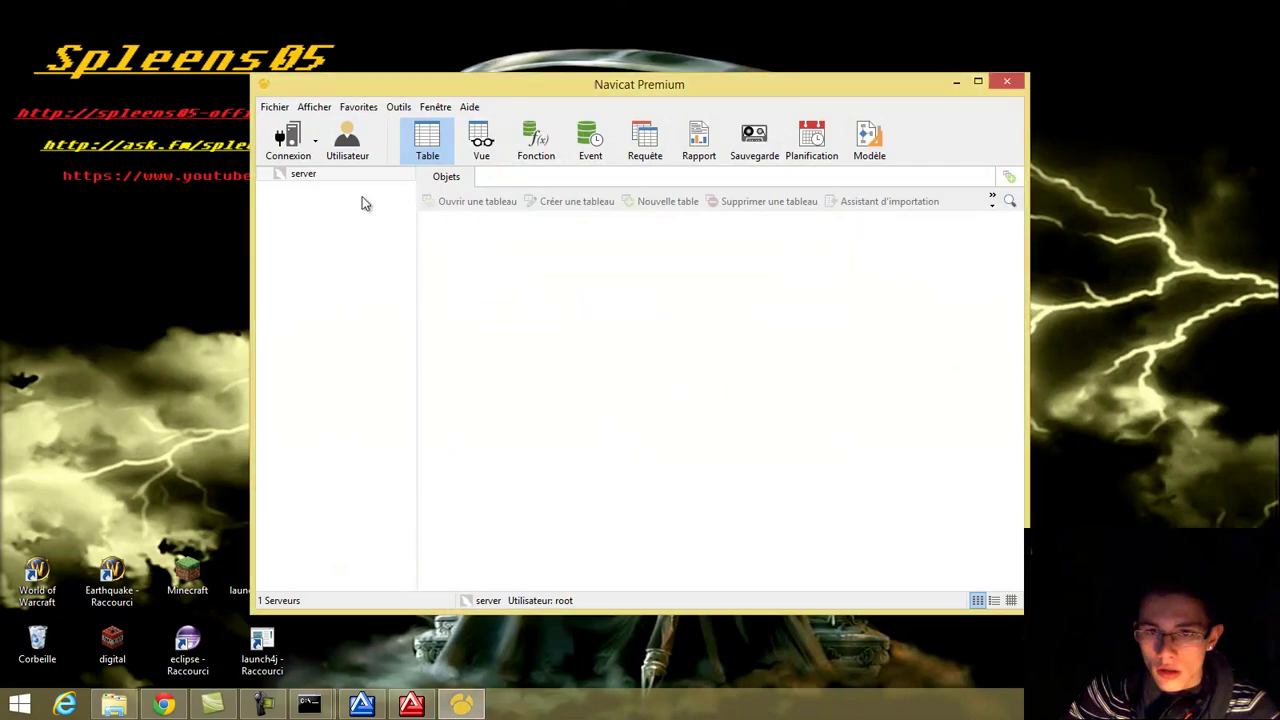
# Close the existing server connection in Navicat Premium and delete it from the connection list.
pyautogui.click(349, 179)
pyautogui.rightClick(348, 177)
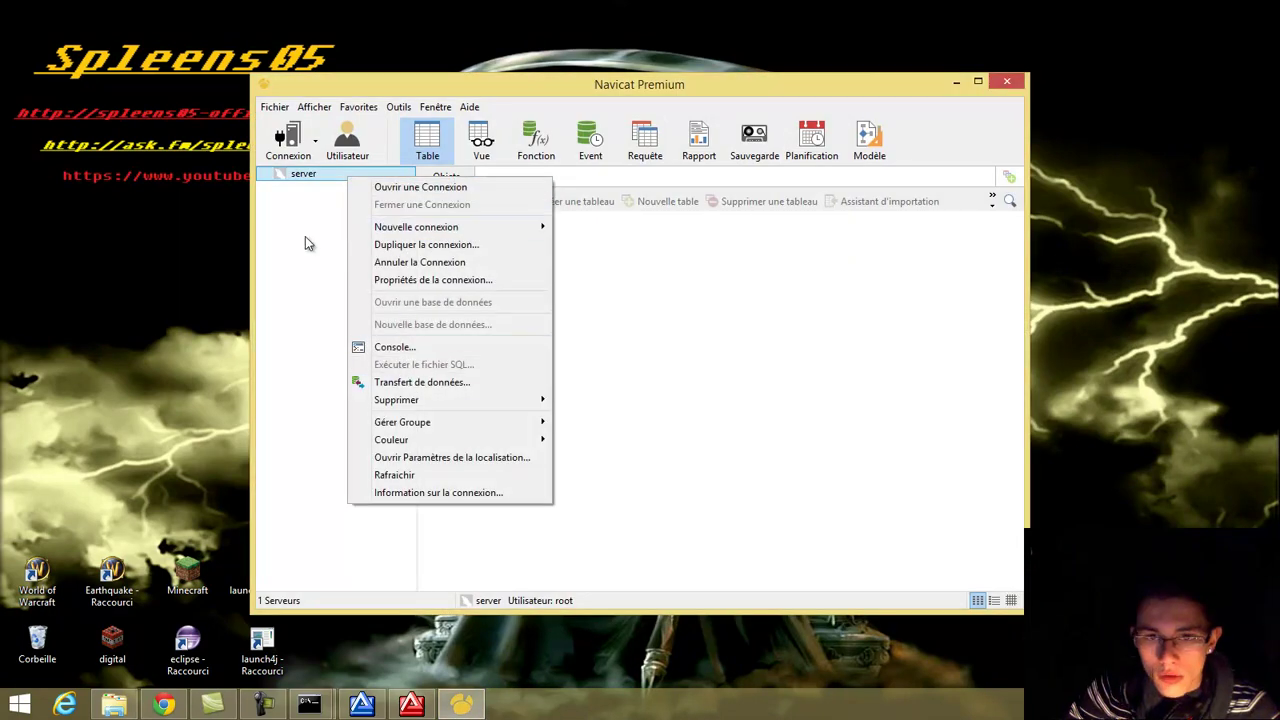
pyautogui.moveTo(403, 404)
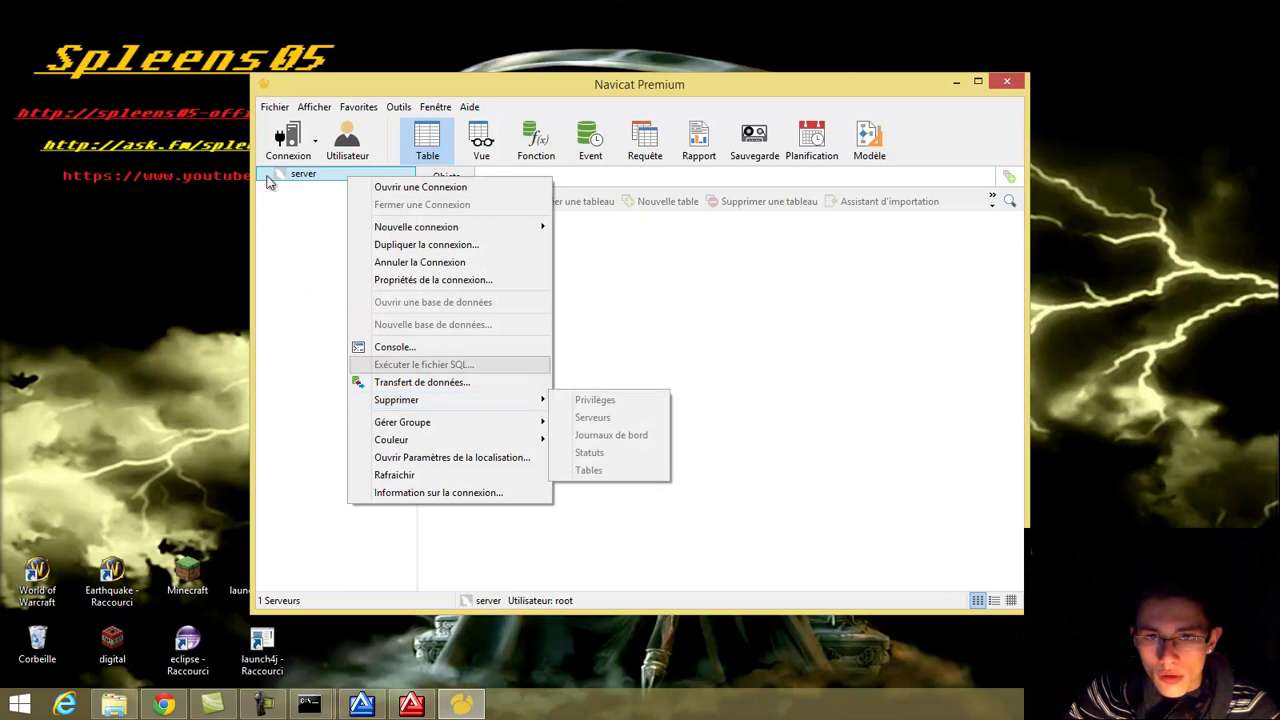
pyautogui.doubleClick(302, 175)
pyautogui.rightClick(309, 179)
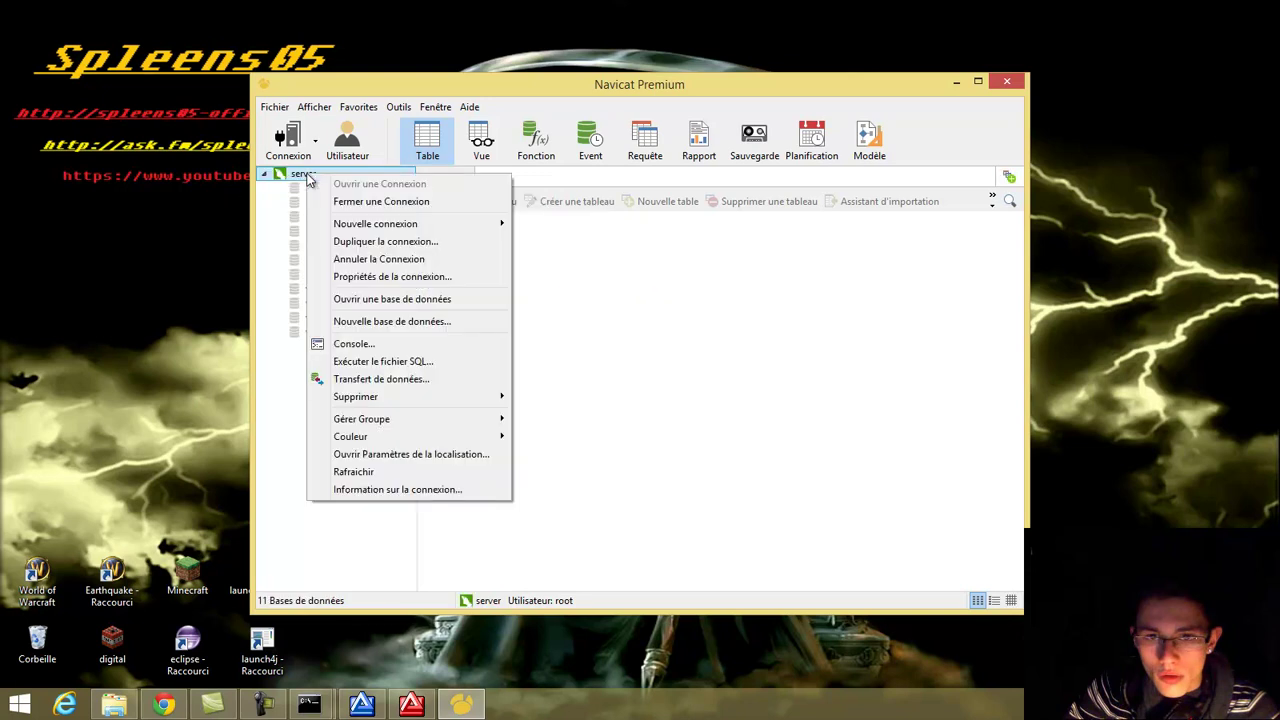
pyautogui.click(305, 177)
pyautogui.rightClick(302, 174)
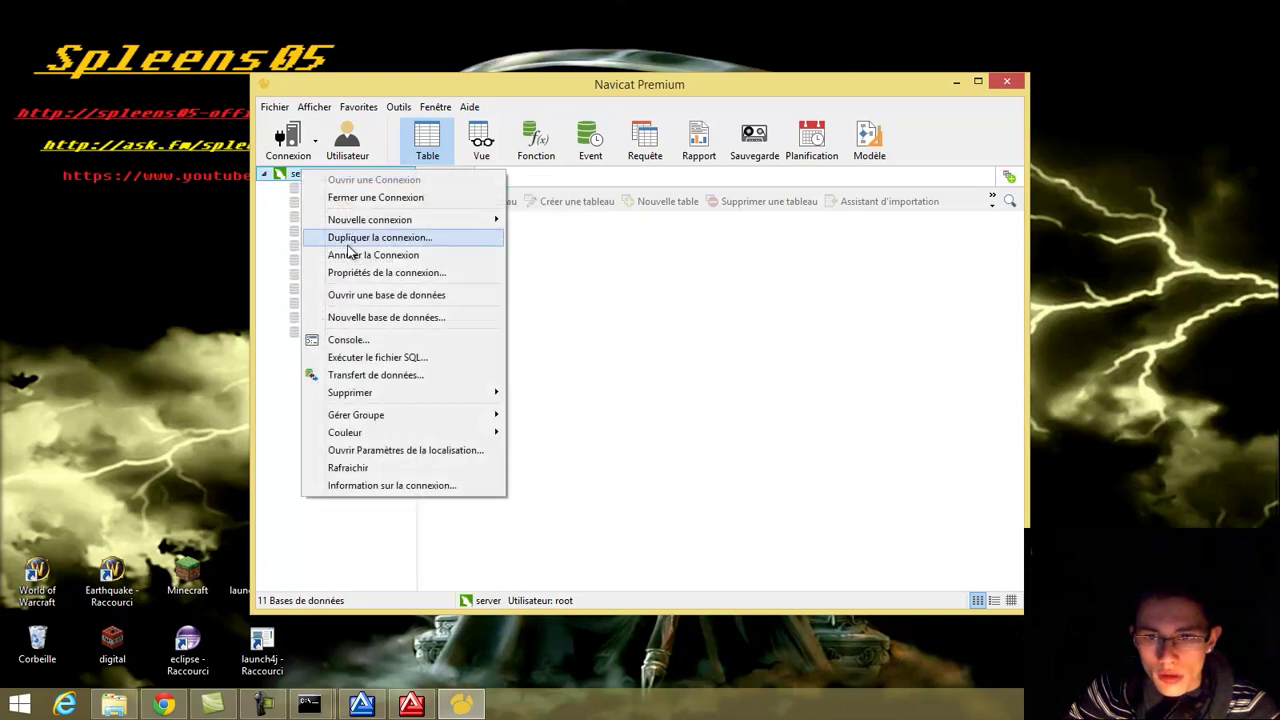
pyautogui.click(354, 198)
pyautogui.rightClick(350, 183)
pyautogui.moveTo(420, 405)
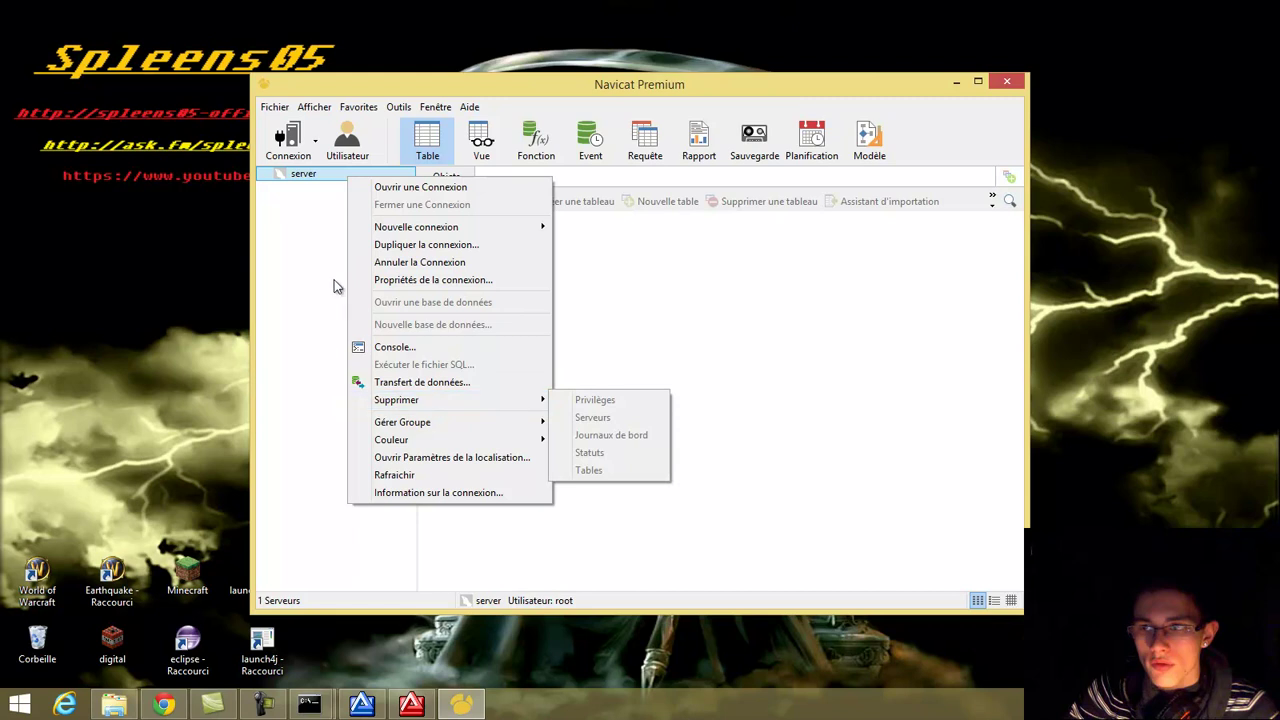
pyautogui.click(385, 262)
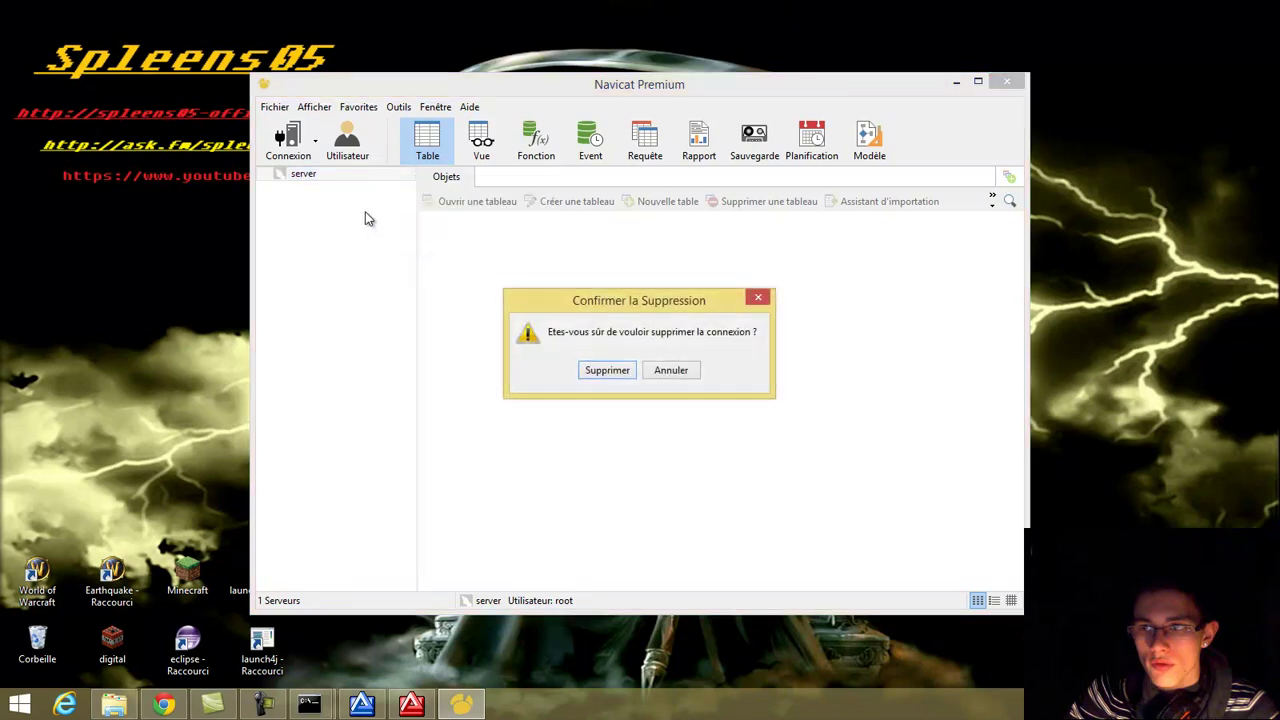
pyautogui.click(606, 368)
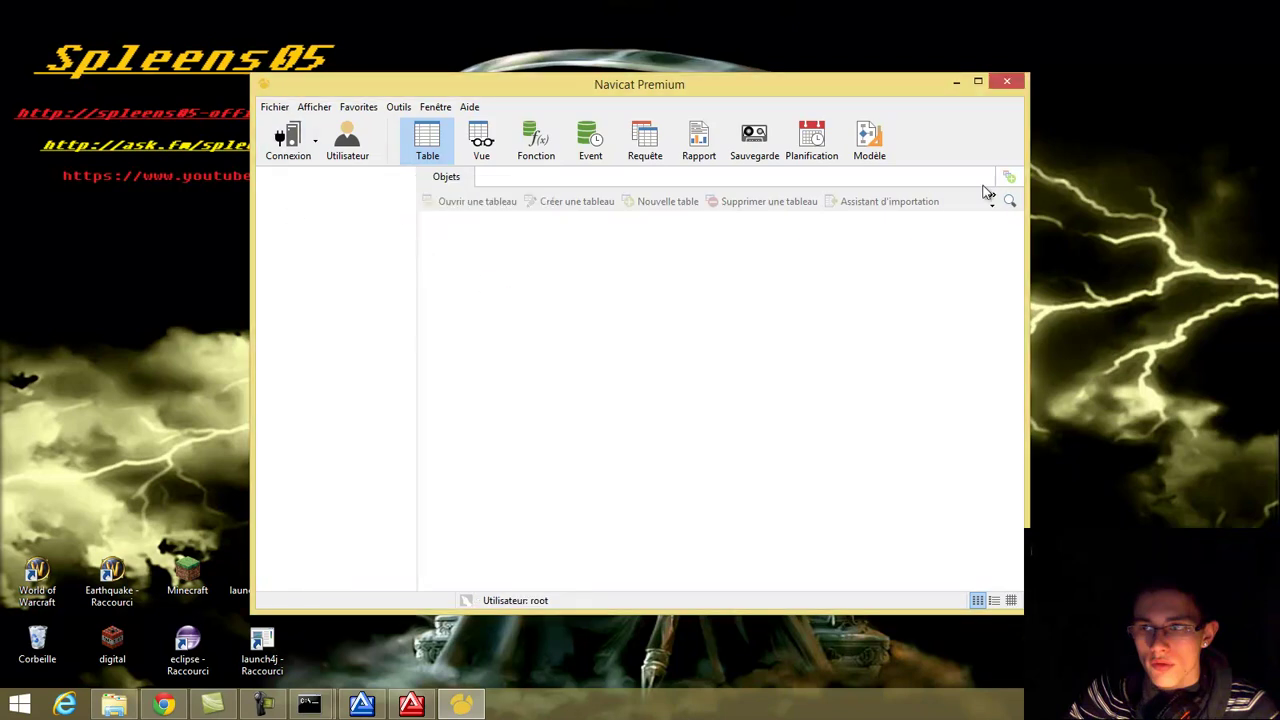
# Set up a new MySQL connection named server for localhost, port 3306 and user root with the account password, and test it.
pyautogui.click(978, 81)
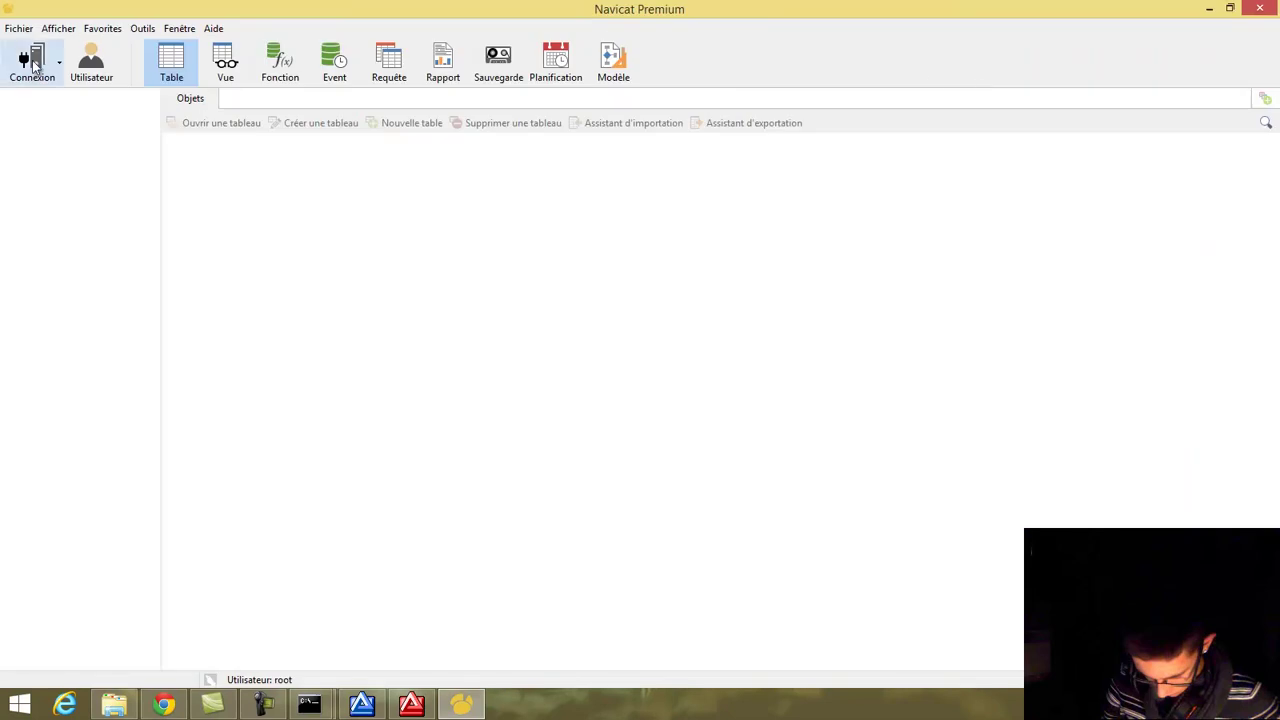
pyautogui.click(35, 70)
pyautogui.click(40, 97)
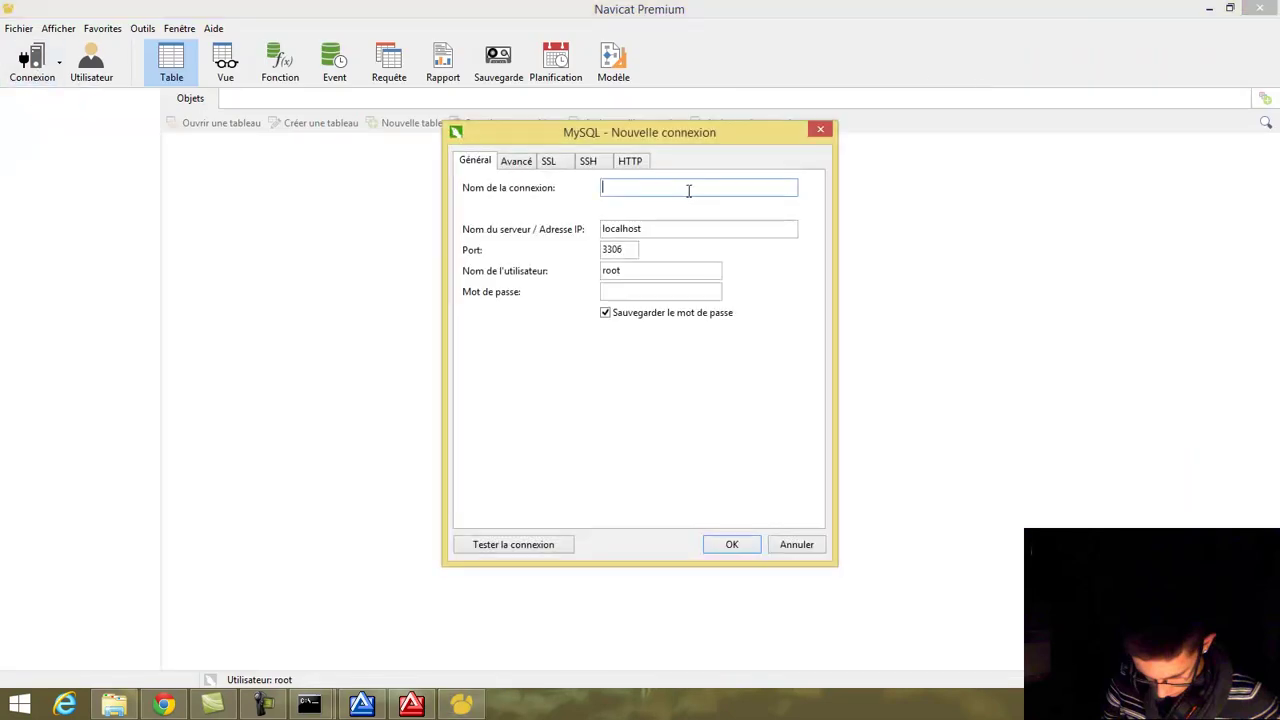
pyautogui.write('server')
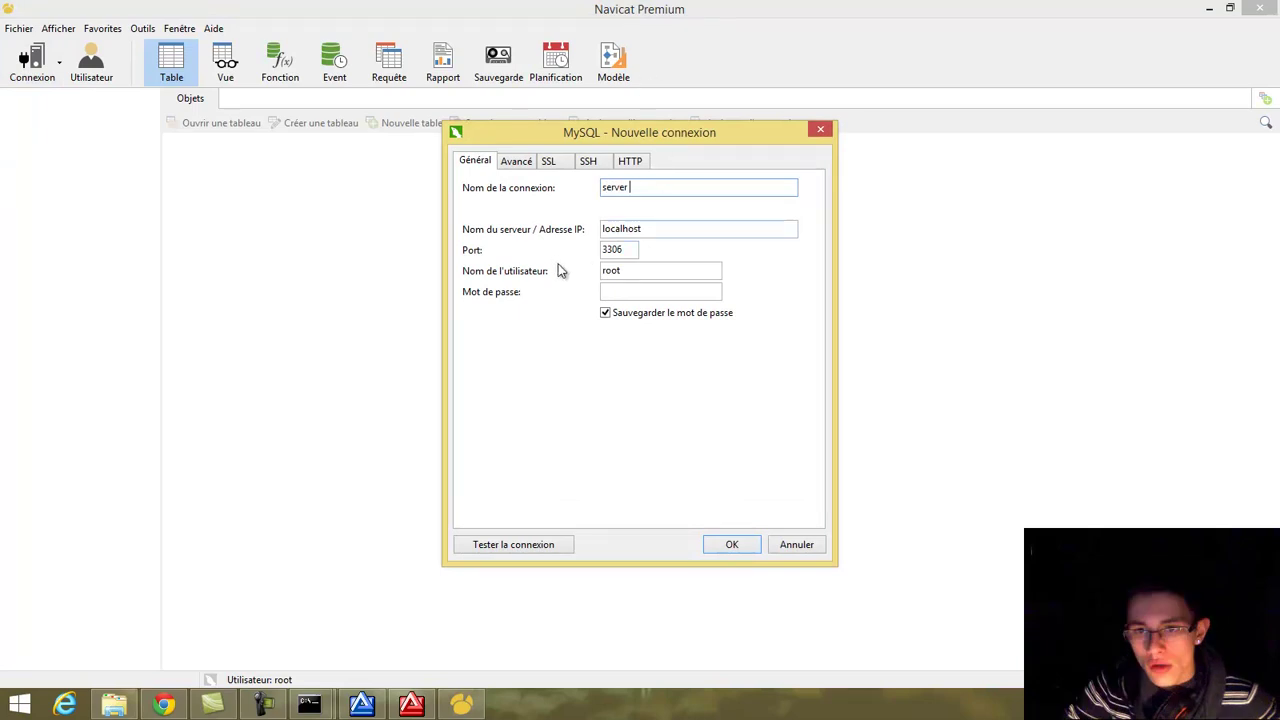
pyautogui.press('Tab')
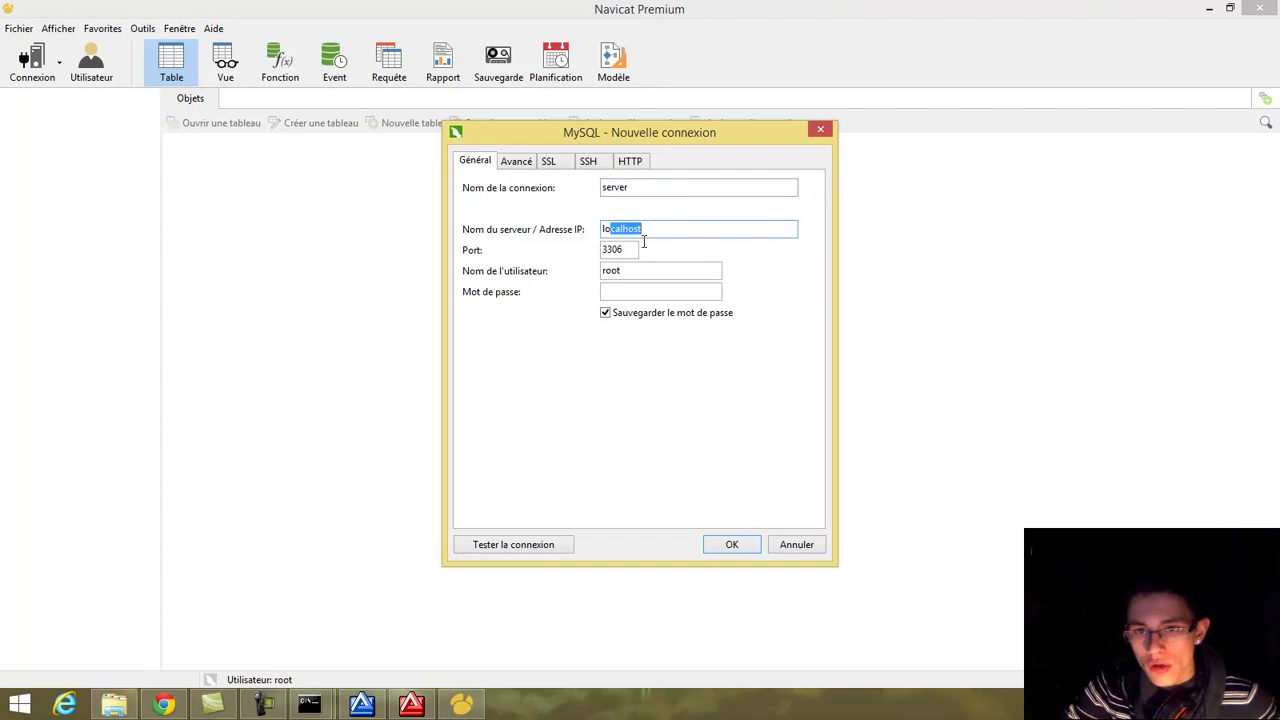
pyautogui.press('Tab')
pyautogui.press('Tab')
pyautogui.press('Tab')
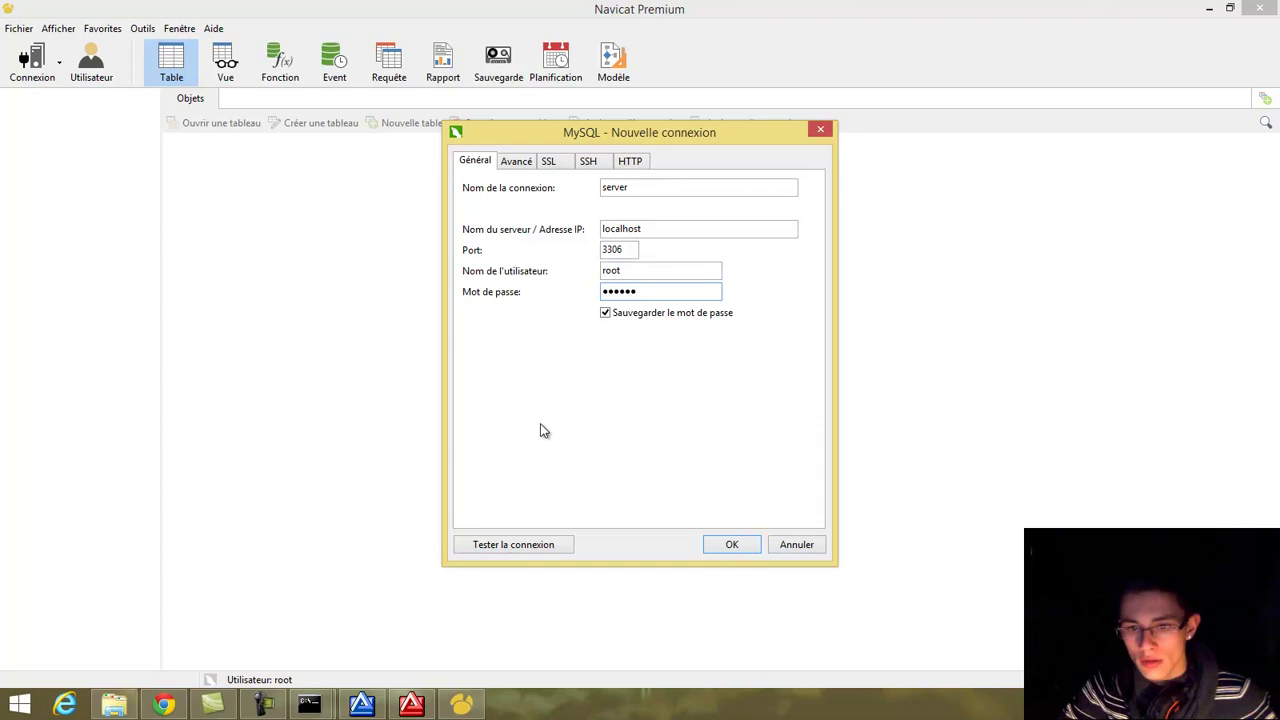
pyautogui.click(522, 550)
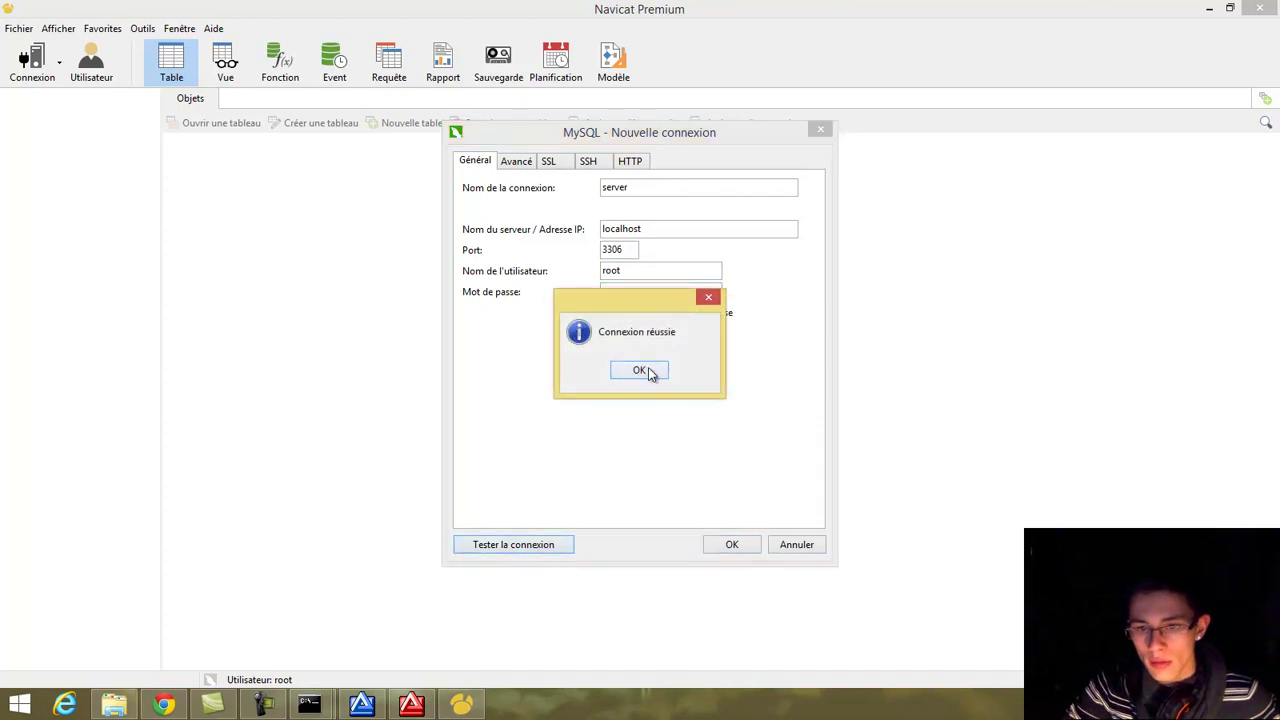
pyautogui.click(648, 370)
# Try testing the server connection with a different root password.
pyautogui.click(694, 292)
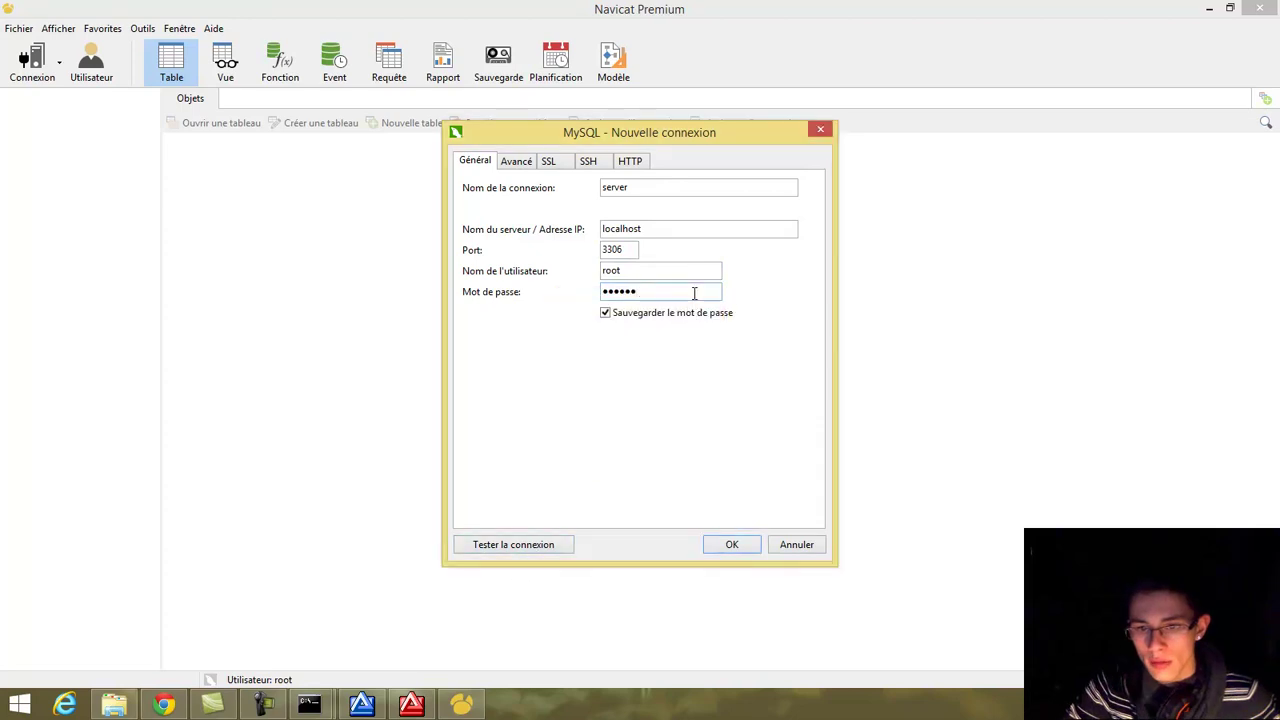
pyautogui.click(501, 544)
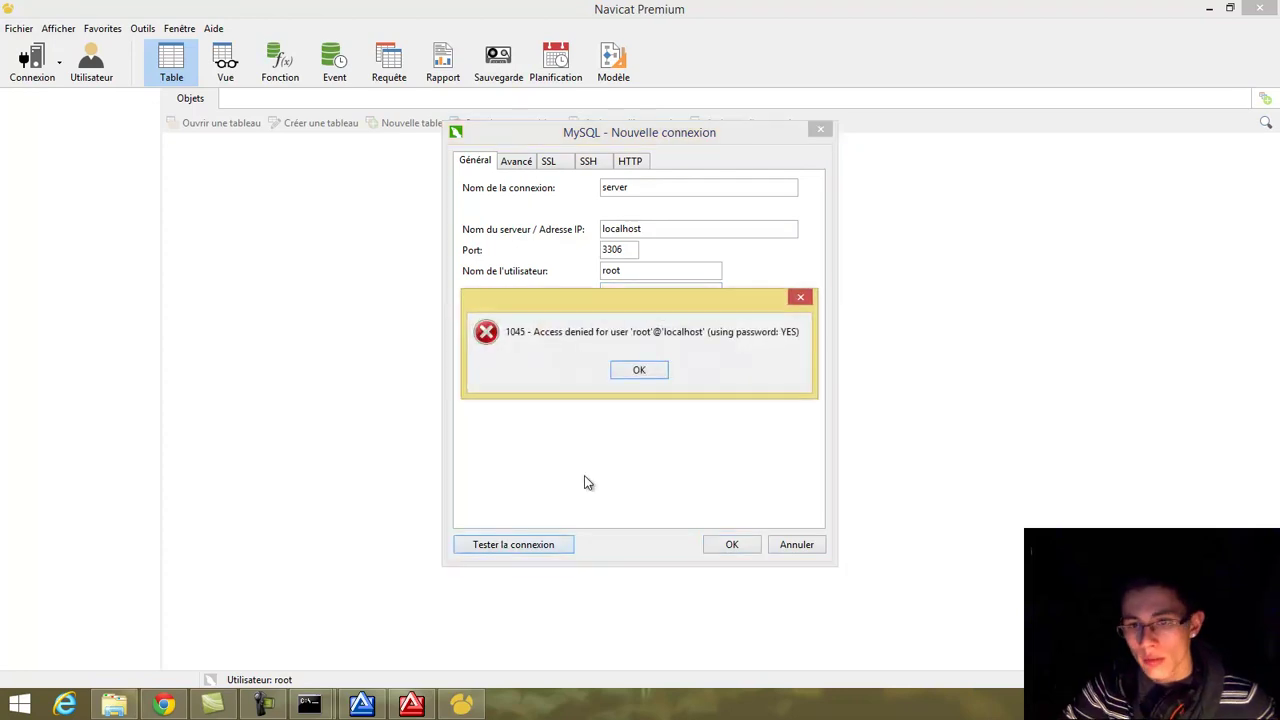
pyautogui.click(641, 369)
# Re-enter the root account's password, save the server connection and open it to list its databases.
pyautogui.click(683, 293)
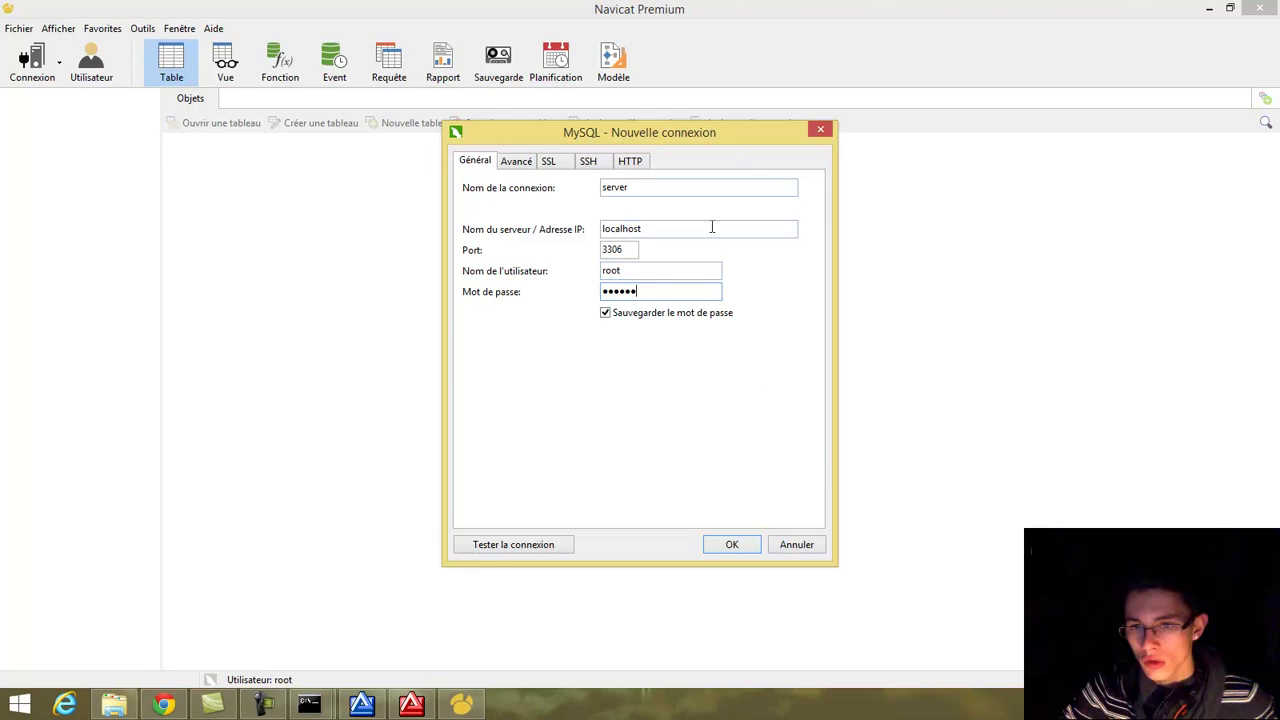
pyautogui.click(725, 543)
pyautogui.doubleClick(46, 95)
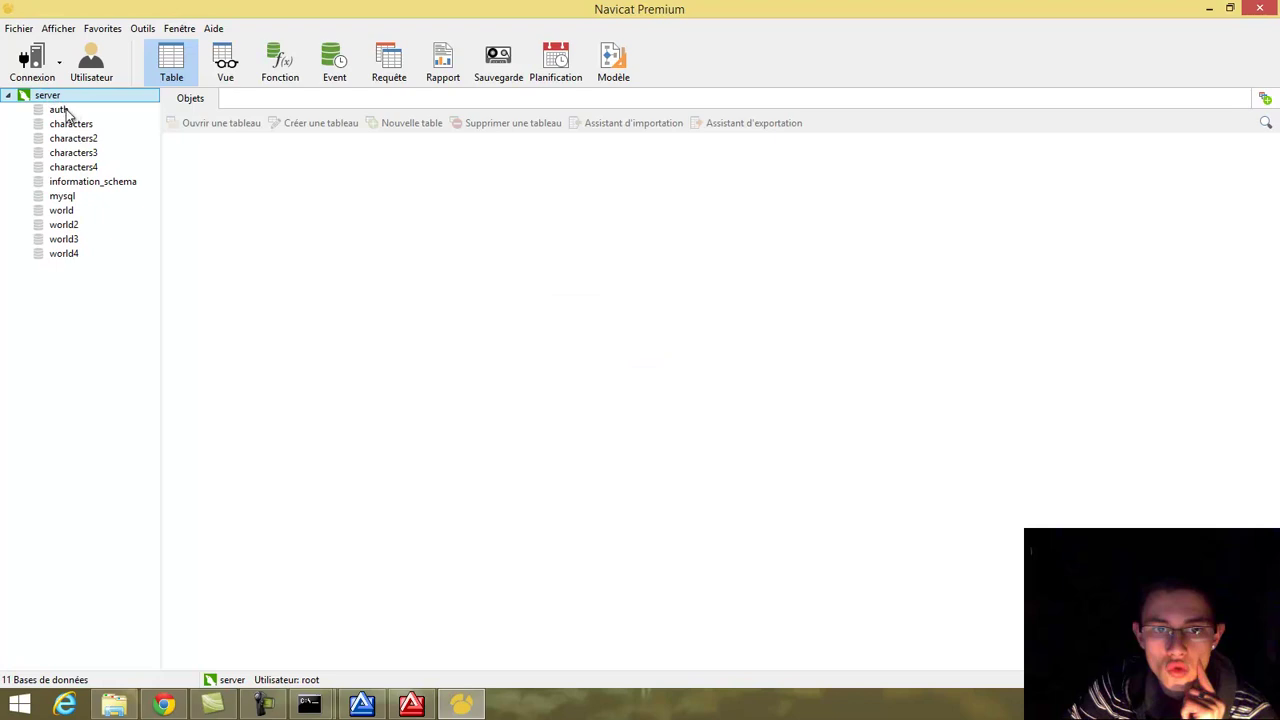
# Open the auth database's account table and look through the registered accounts' ids, usernames and e-mails.
pyautogui.doubleClick(60, 110)
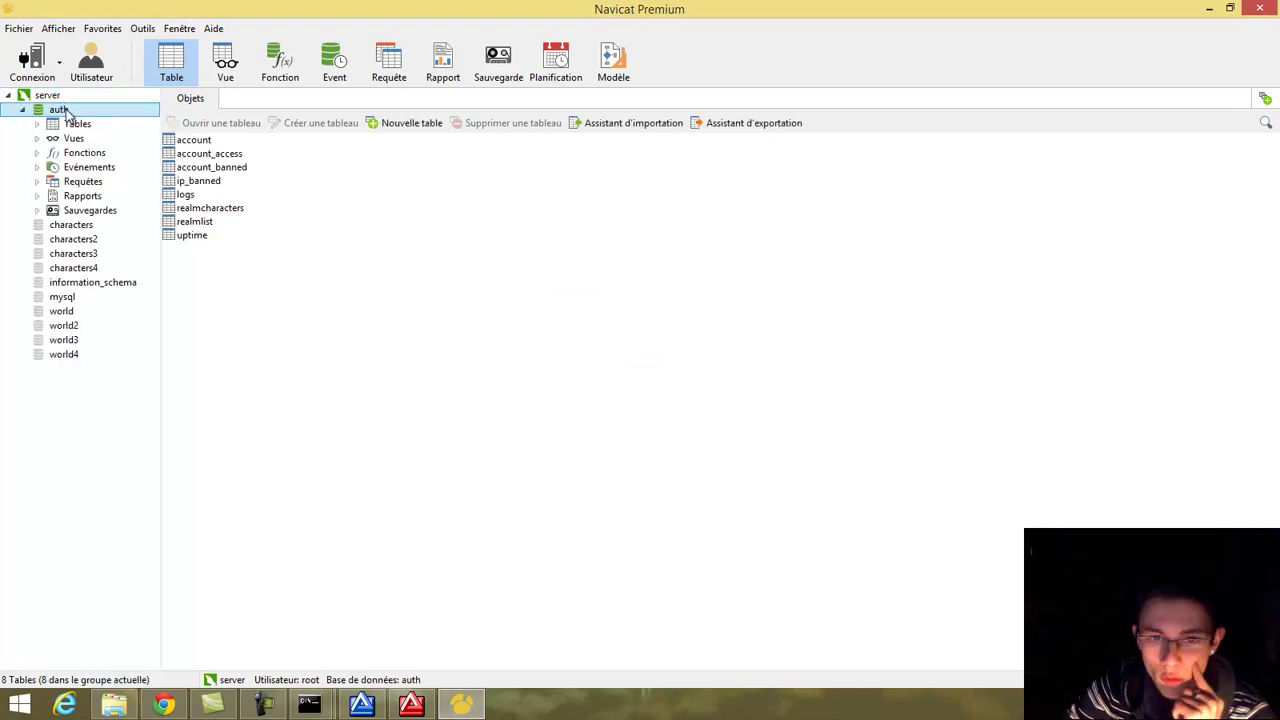
pyautogui.doubleClick(208, 141)
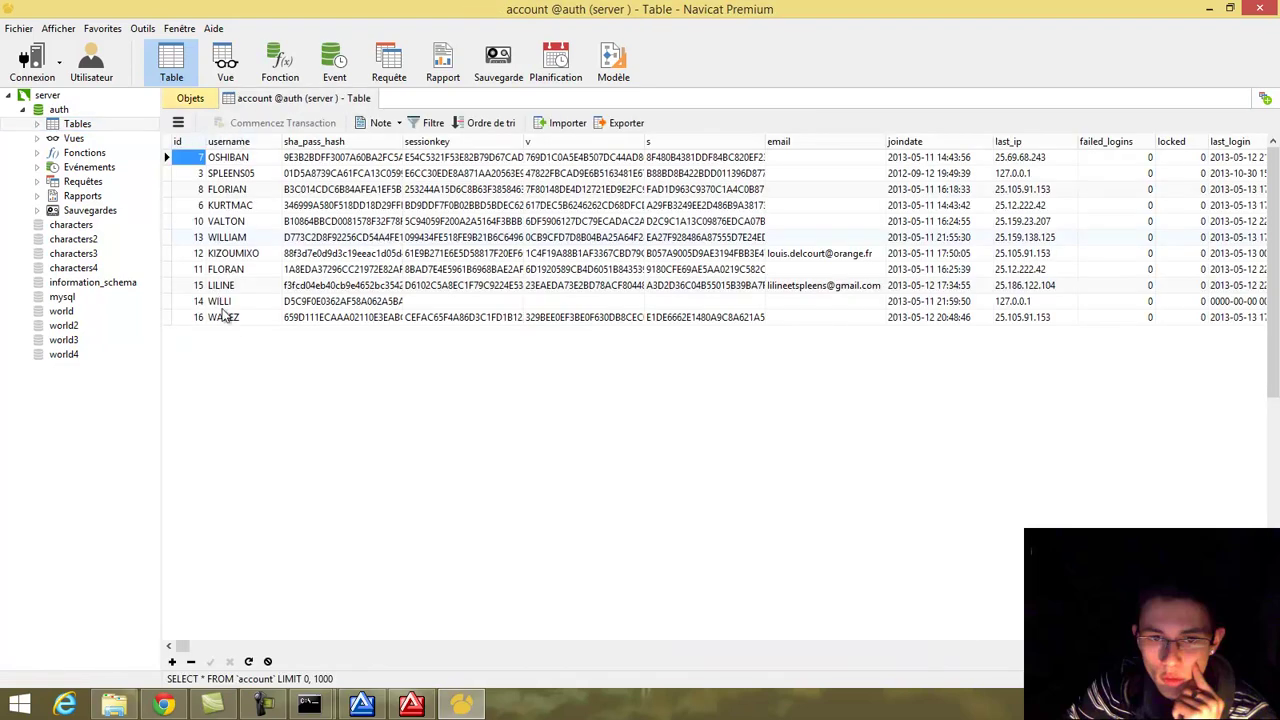
pyautogui.click(249, 286)
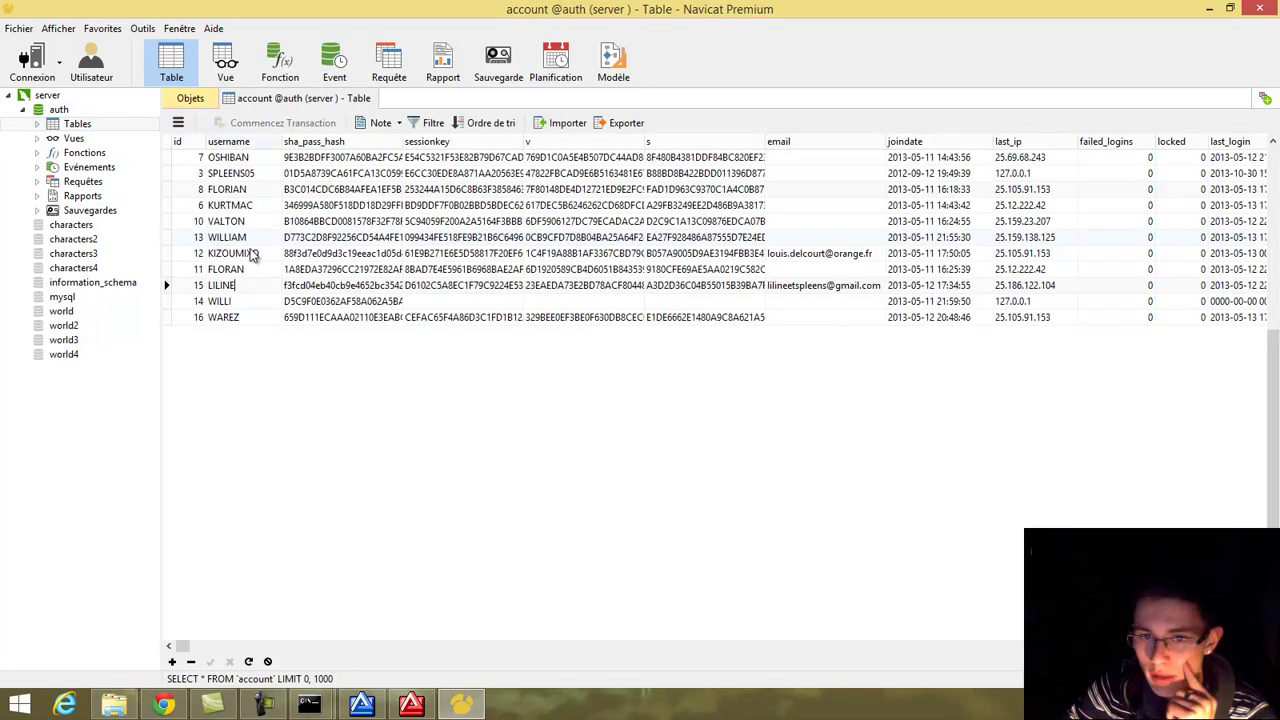
pyautogui.click(192, 316)
pyautogui.click(817, 288)
pyautogui.click(212, 267)
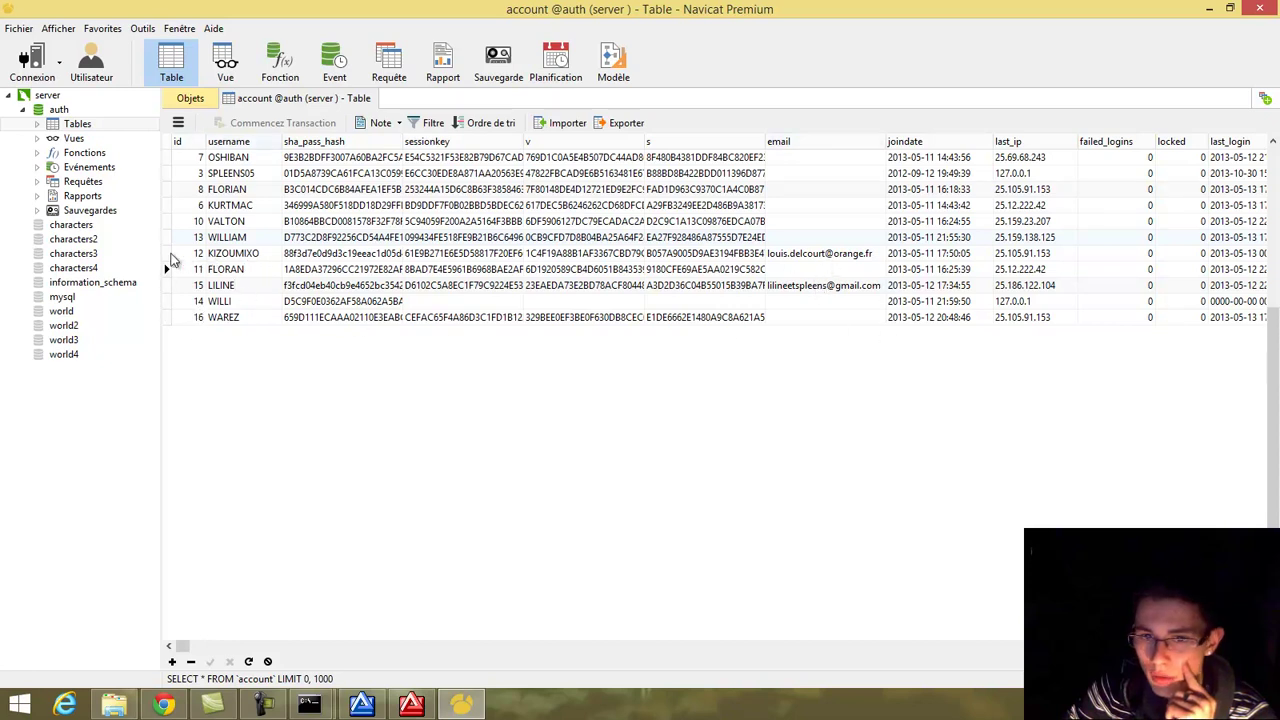
# Delete the record with id 12 from the account table and confirm the deletion.
pyautogui.rightClick(171, 256)
pyautogui.click(253, 357)
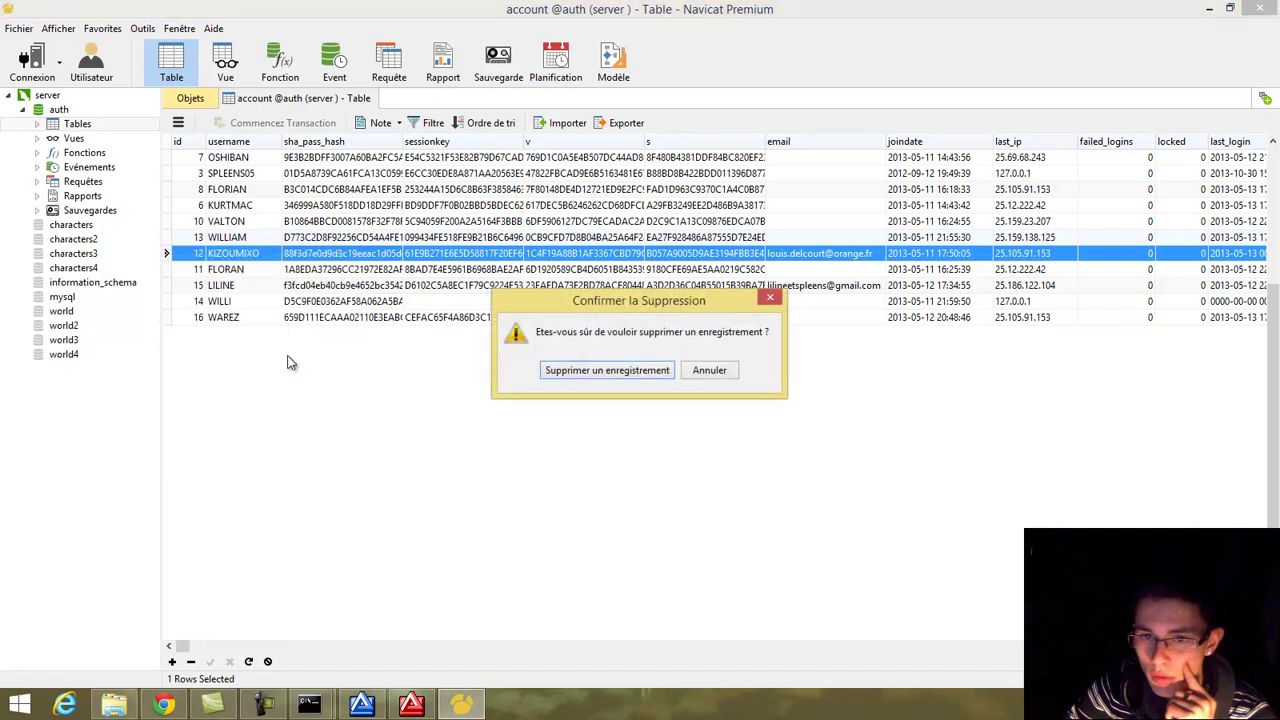
pyautogui.click(667, 378)
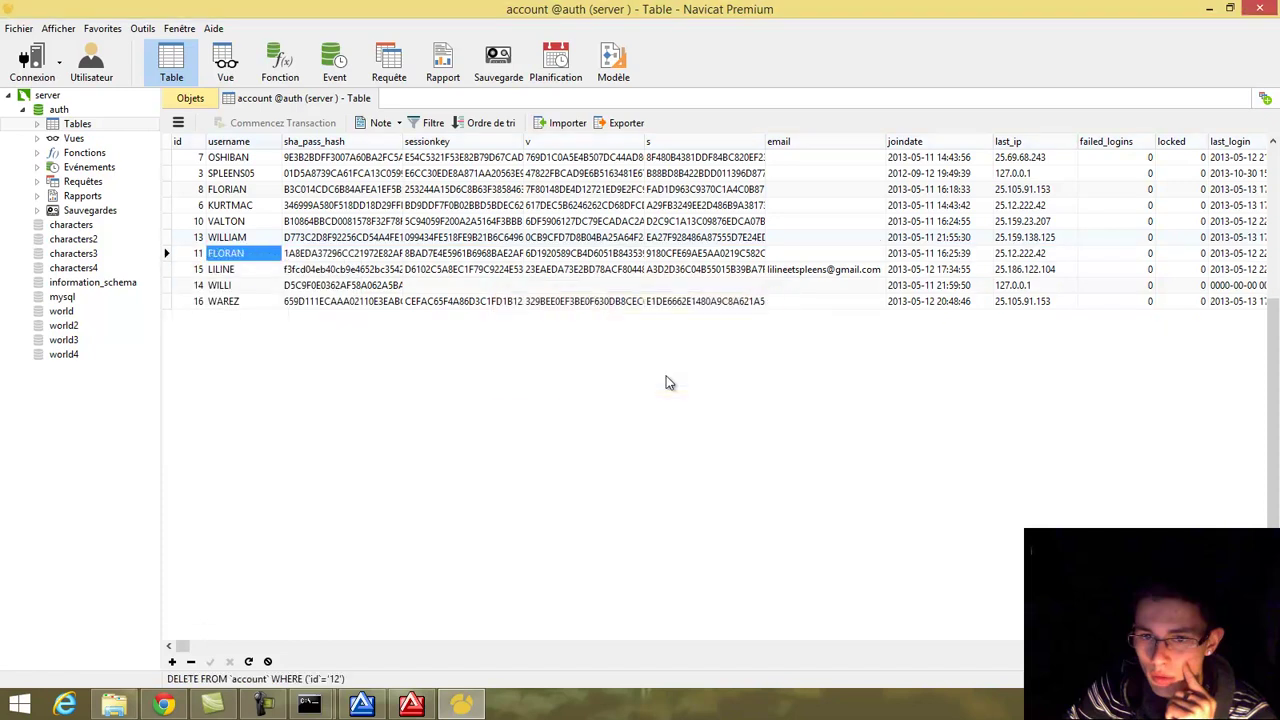
pyautogui.click(885, 273)
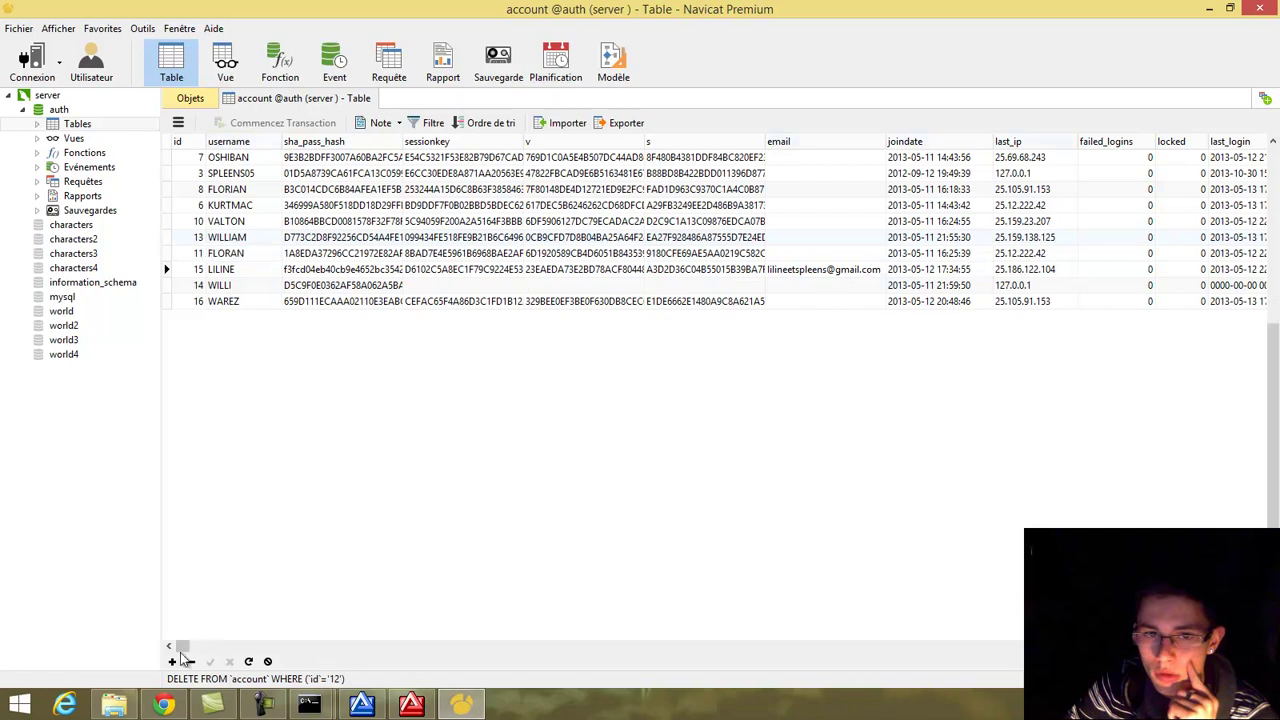
pyautogui.moveTo(180, 646)
pyautogui.mouseDown()
pyautogui.moveTo(1018, 646)
pyautogui.moveTo(180, 646)
pyautogui.mouseUp()
# Expand the auth database's tables and open account_access to view the account ids that have GM rights.
pyautogui.click(80, 125)
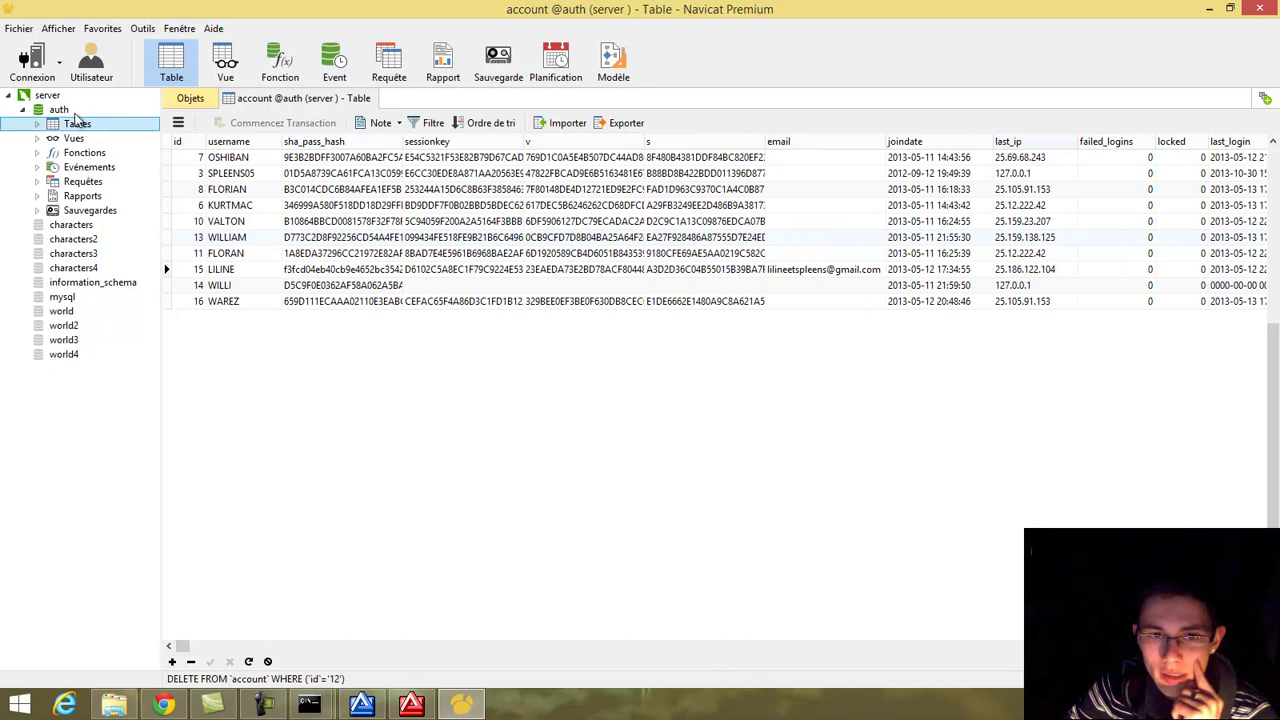
pyautogui.doubleClick(75, 112)
pyautogui.doubleClick(75, 112)
pyautogui.doubleClick(76, 125)
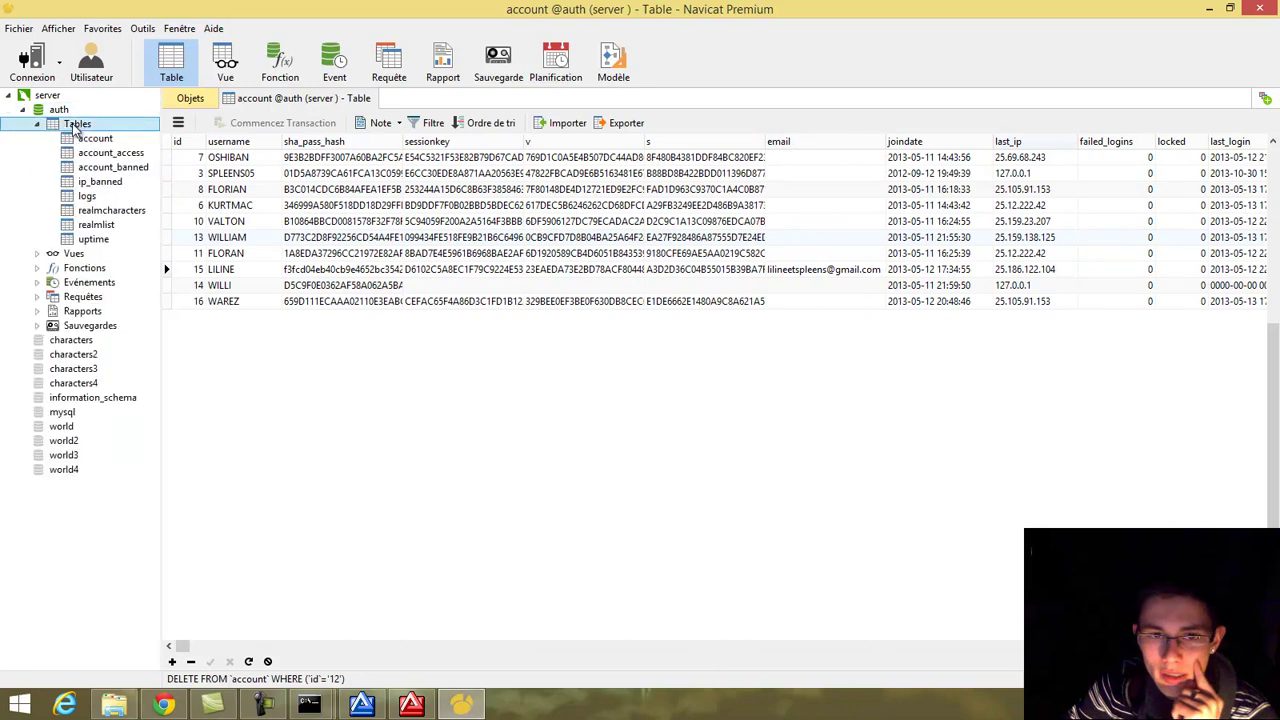
pyautogui.doubleClick(116, 156)
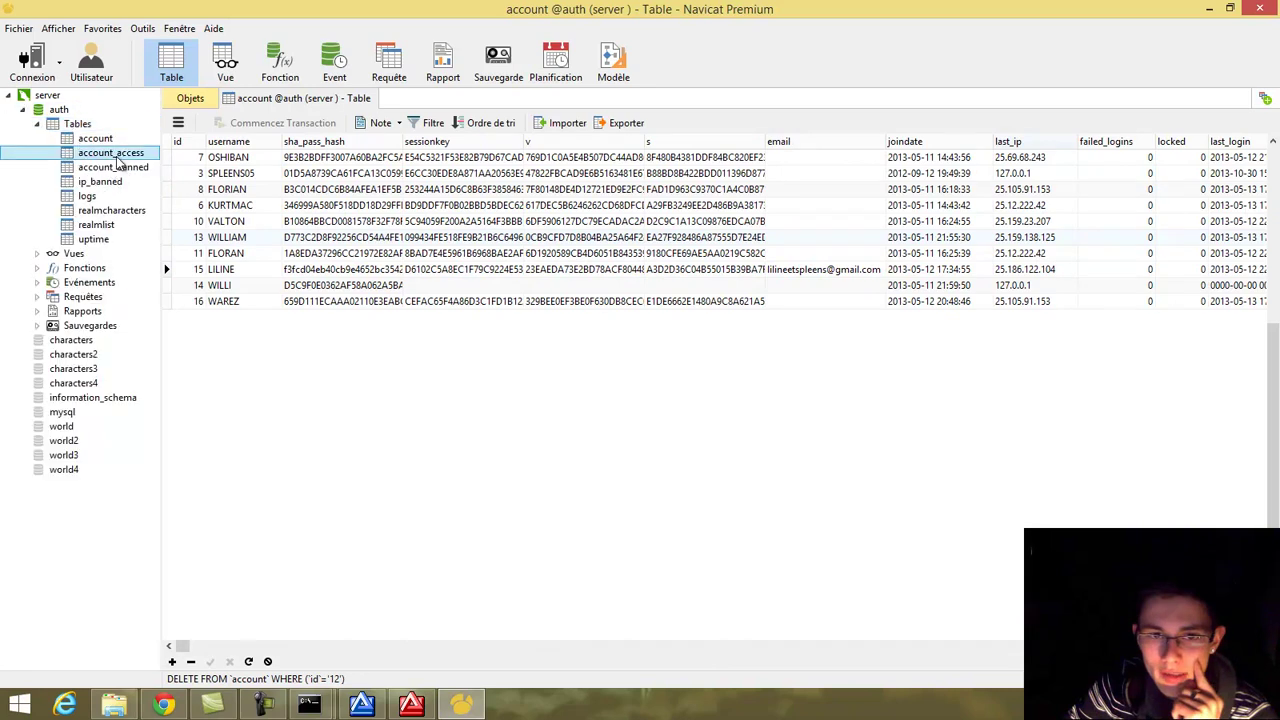
pyautogui.click(193, 157)
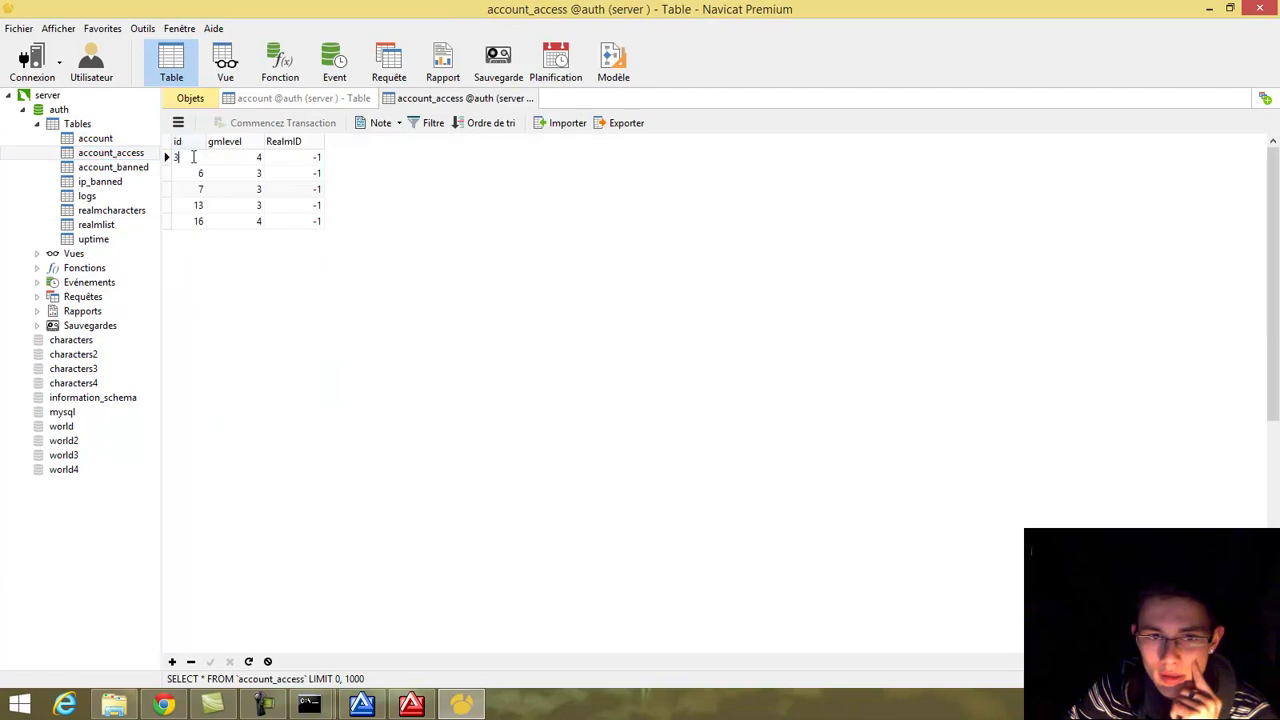
pyautogui.click(187, 174)
# Compare the account ids with the account_access entries, examining the id, gmlevel and RealmID values of the first records.
pyautogui.doubleClick(114, 139)
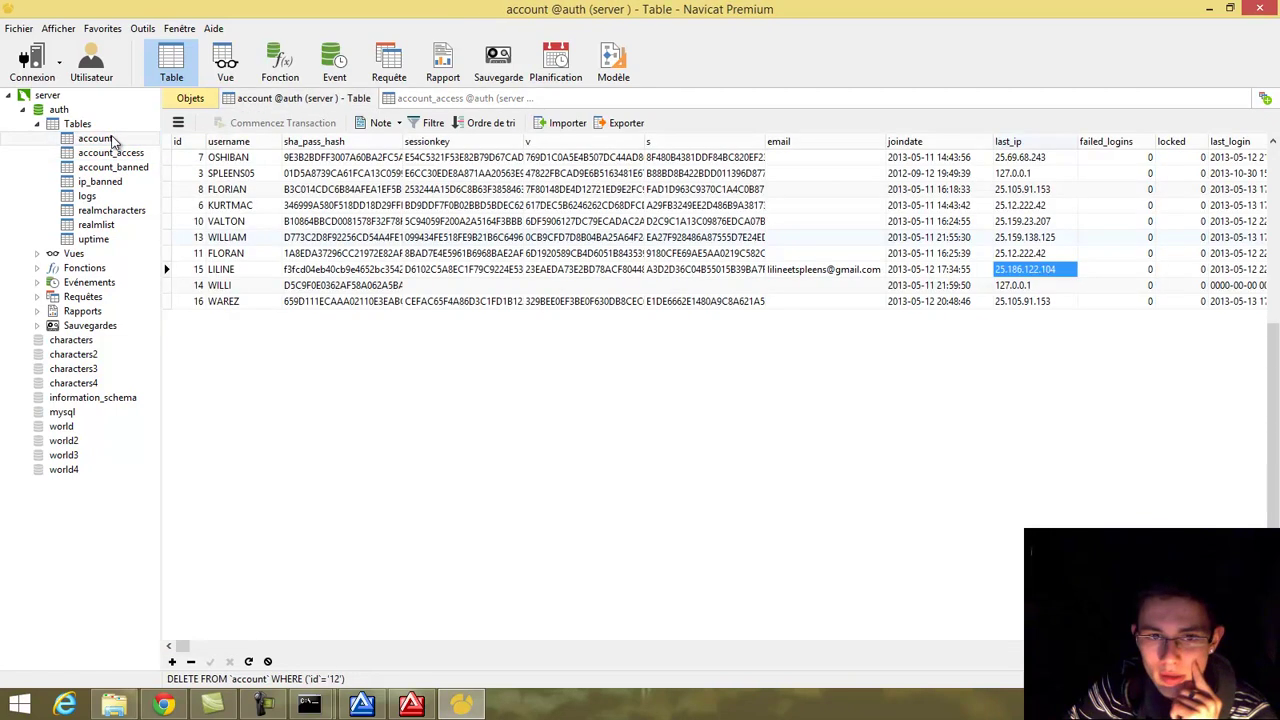
pyautogui.click(110, 154)
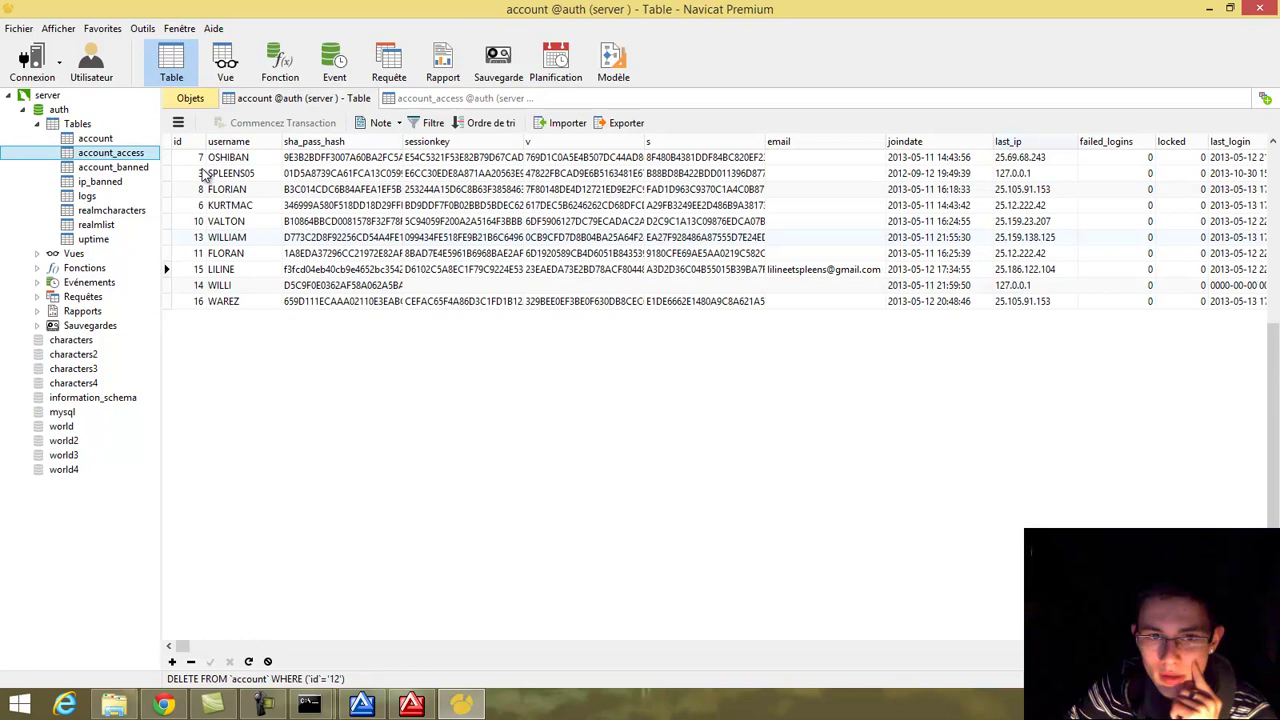
pyautogui.doubleClick(117, 166)
pyautogui.doubleClick(121, 154)
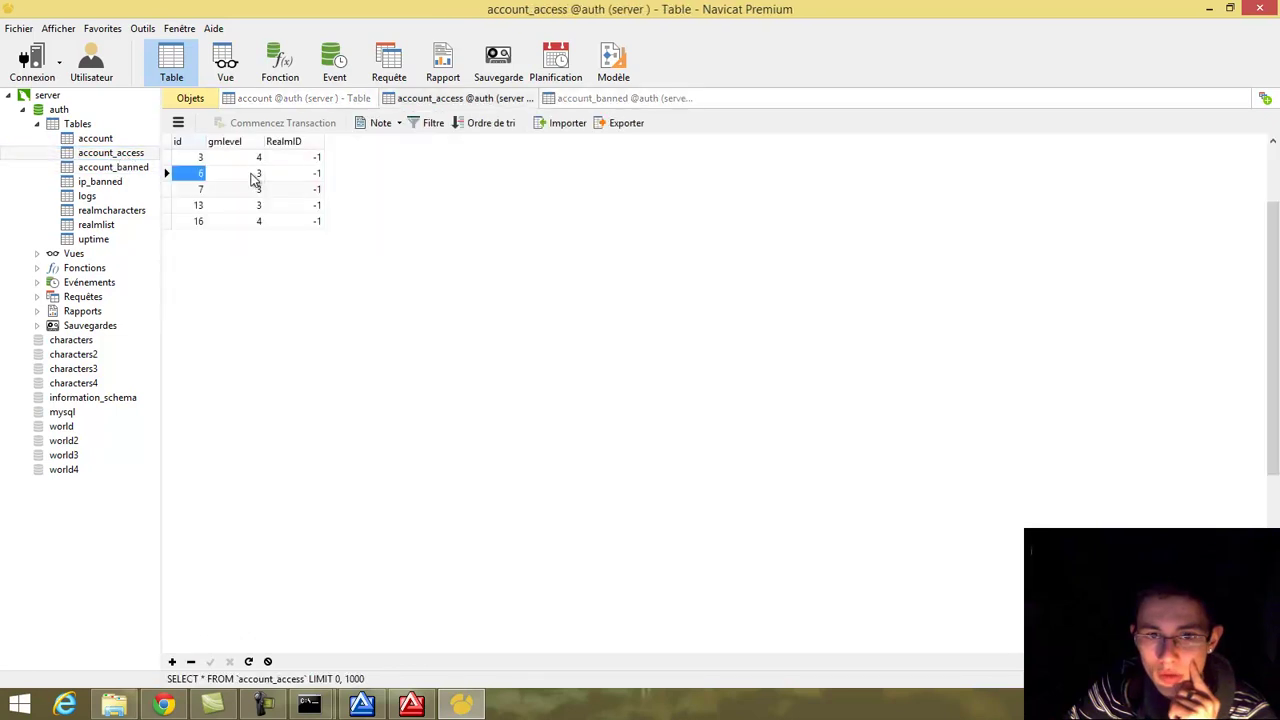
pyautogui.click(200, 157)
pyautogui.doubleClick(236, 157)
pyautogui.doubleClick(309, 160)
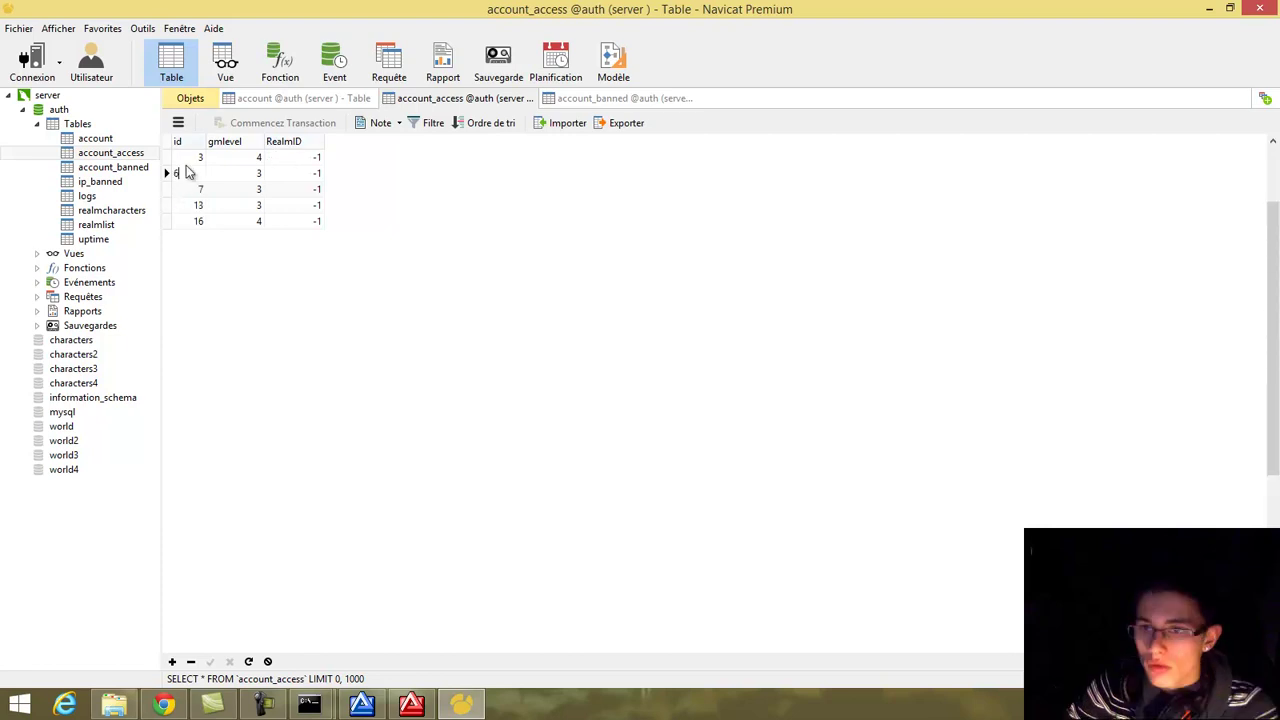
pyautogui.doubleClick(195, 158)
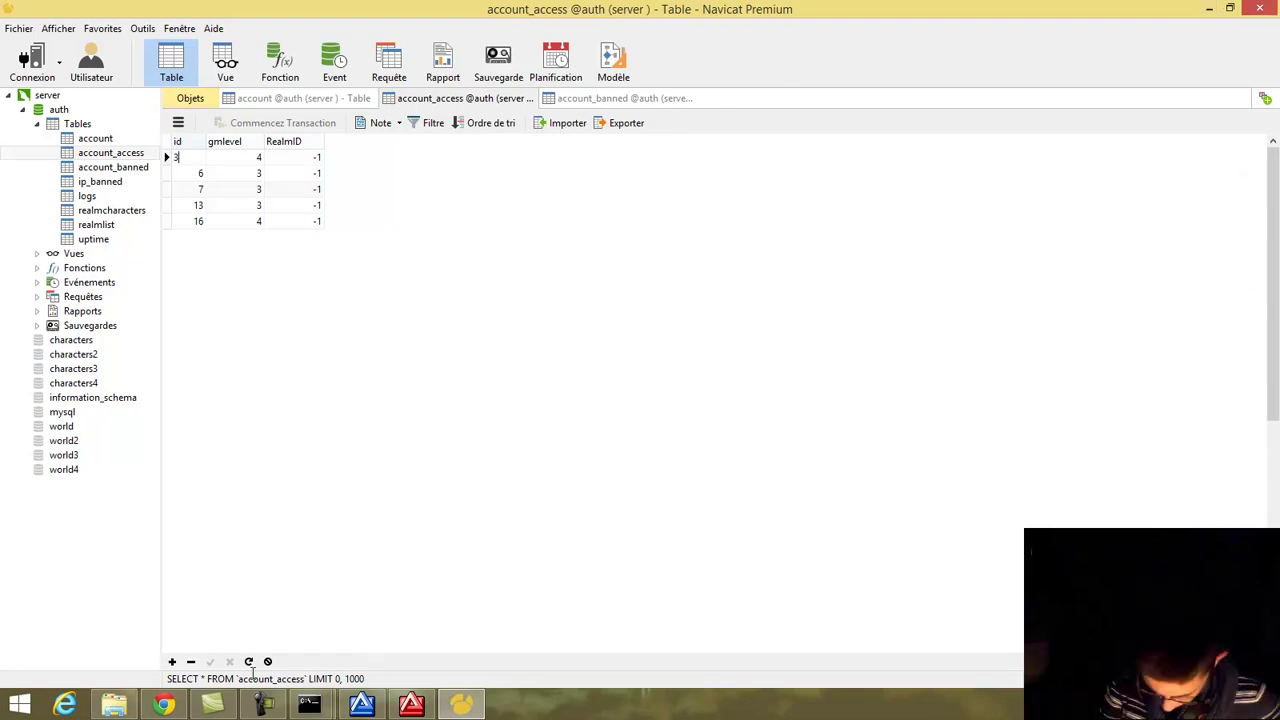
# Switch to Chrome and fill in the registration form with account name youtube, the account password twice and the e-mail address.
pyautogui.click(164, 705)
pyautogui.click(342, 377)
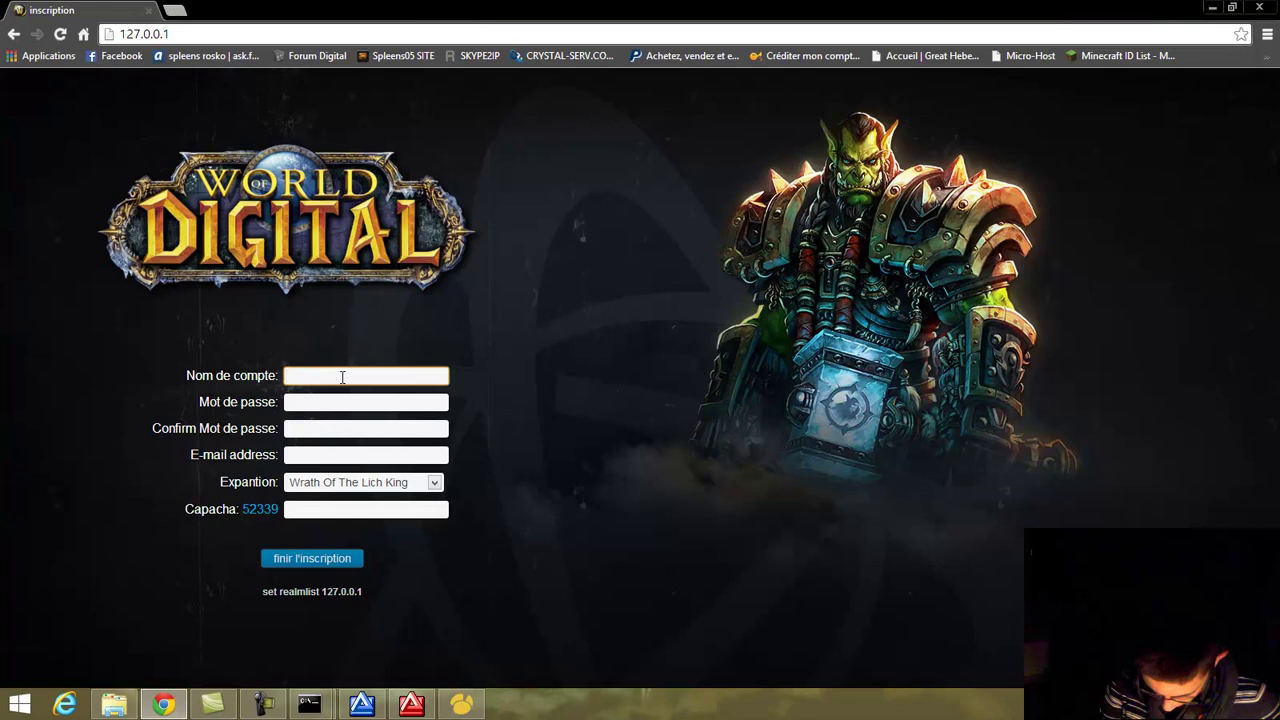
pyautogui.write('youtube')
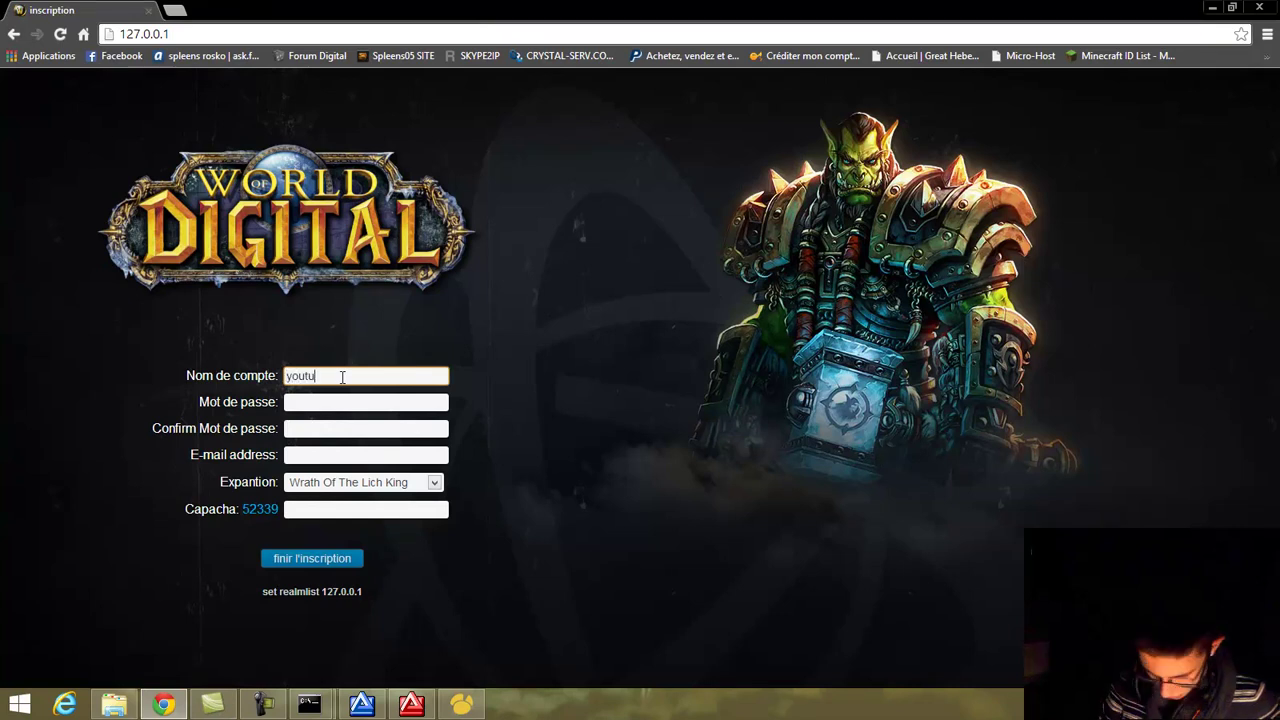
pyautogui.click(325, 405)
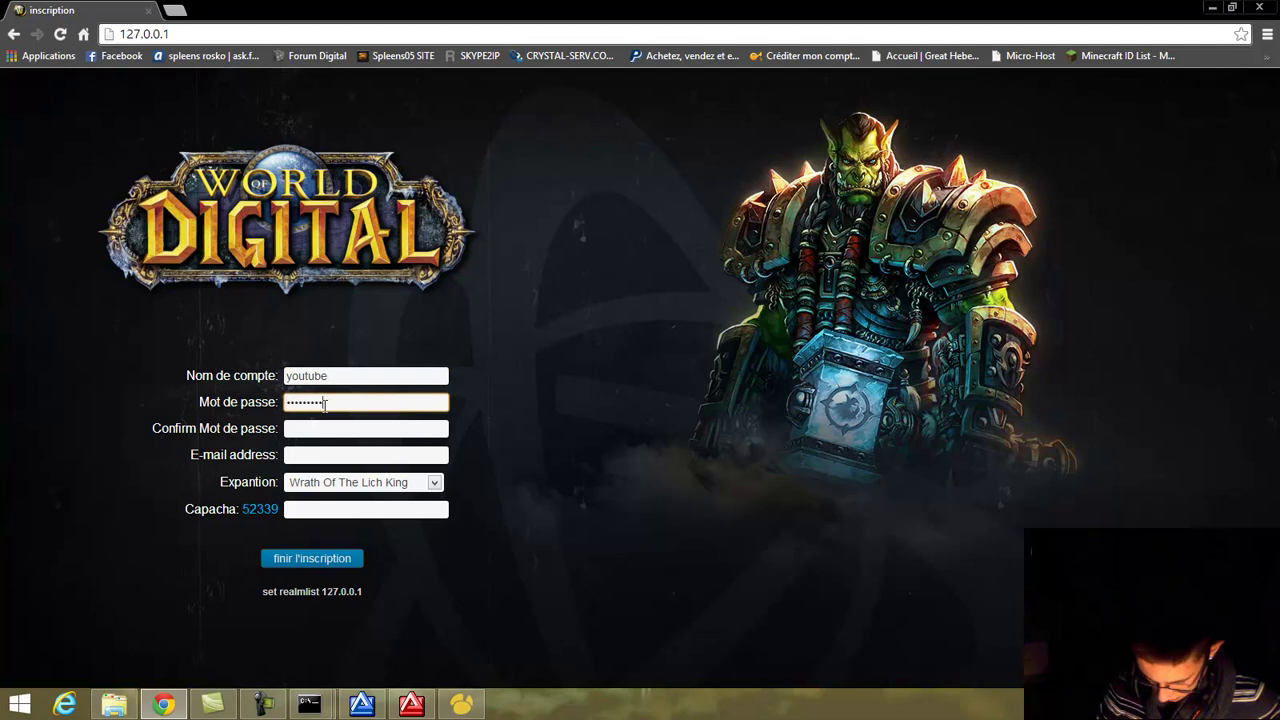
pyautogui.click(286, 433)
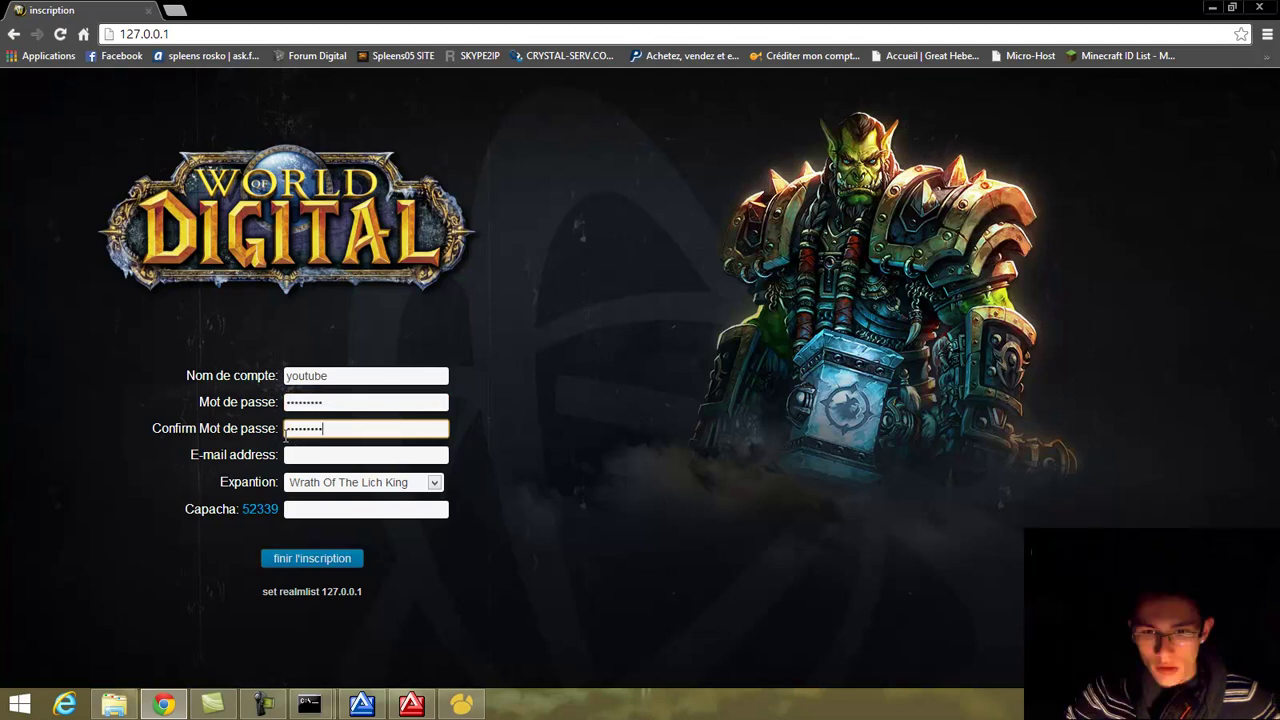
pyautogui.click(320, 458)
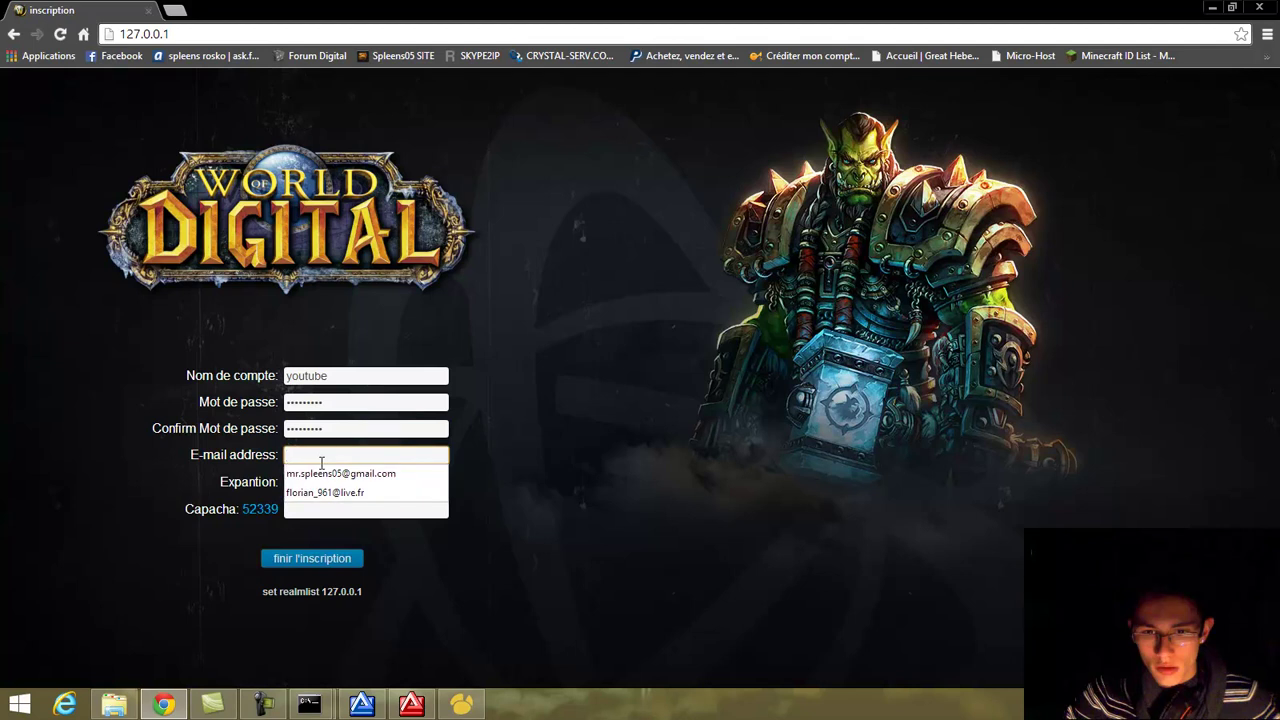
pyautogui.click(338, 474)
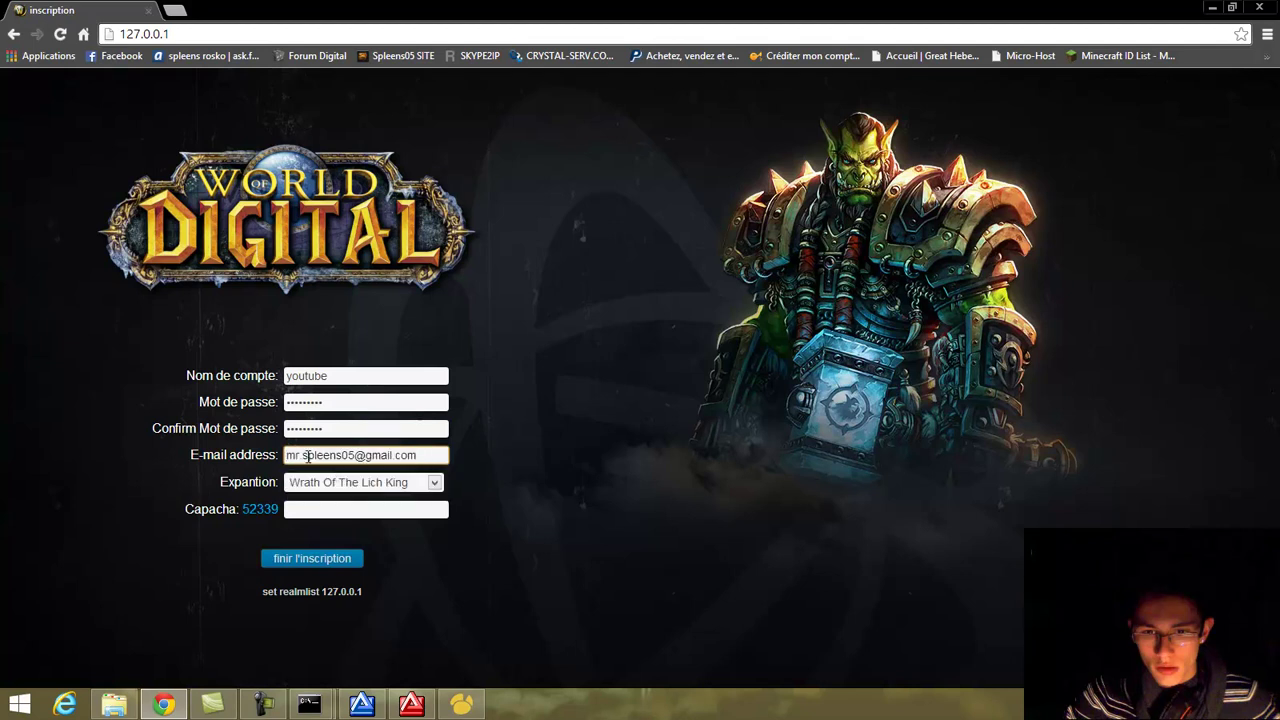
pyautogui.click(308, 456)
pyautogui.click(421, 428)
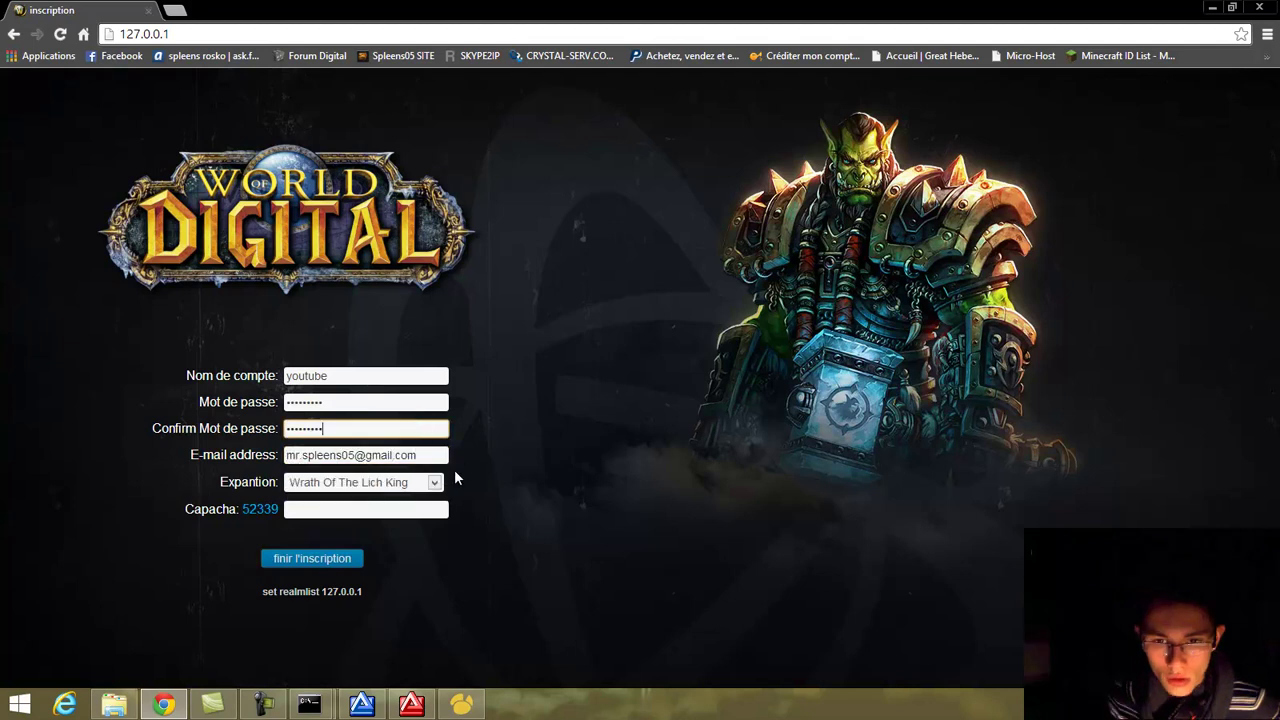
# Choose the Wrath Of The Lich King expansion, enter the captcha code and submit the registration.
pyautogui.click(410, 484)
pyautogui.click(410, 497)
pyautogui.click(364, 509)
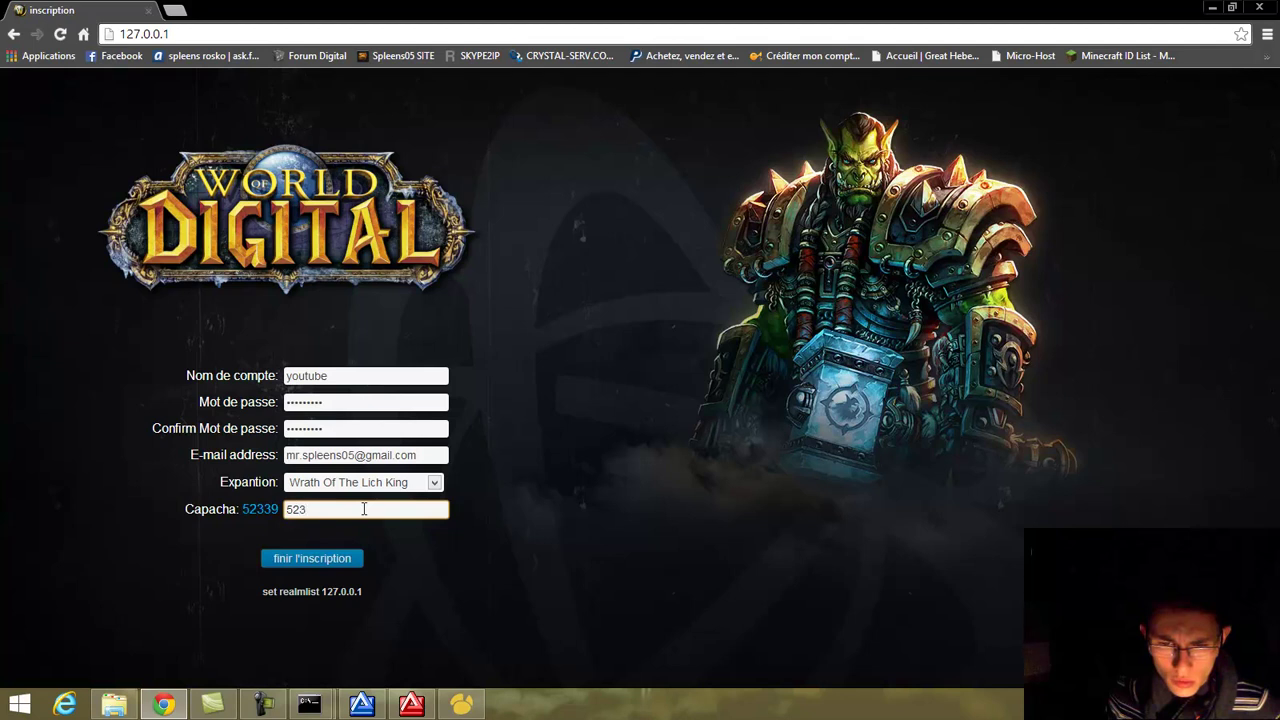
pyautogui.click(312, 558)
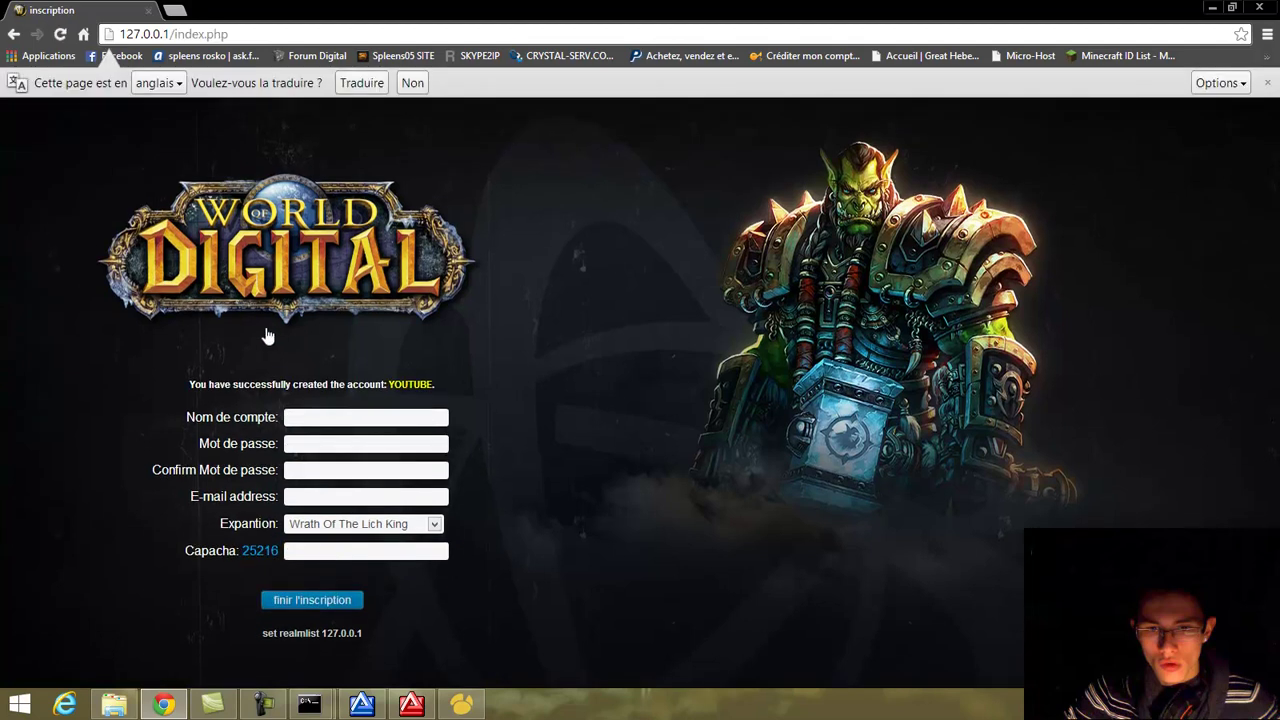
# Read the account creation message above the form and close the registration page.
pyautogui.moveTo(191, 383); pyautogui.dragTo(244, 384)
pyautogui.click(333, 390)
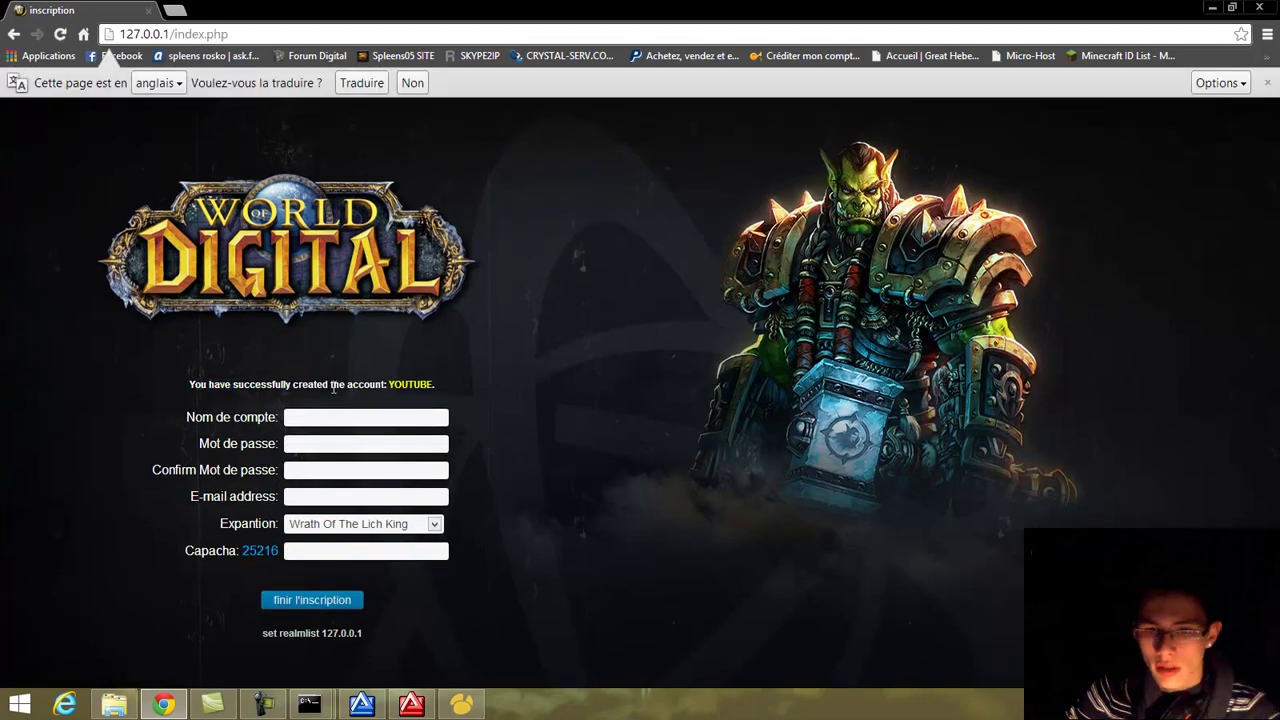
pyautogui.moveTo(262, 386); pyautogui.dragTo(434, 386)
pyautogui.click(420, 386)
pyautogui.click(150, 11)
# Return to Navicat Premium, close and reopen the auth database, and reopen its account table to refresh the records.
pyautogui.doubleClick(121, 140)
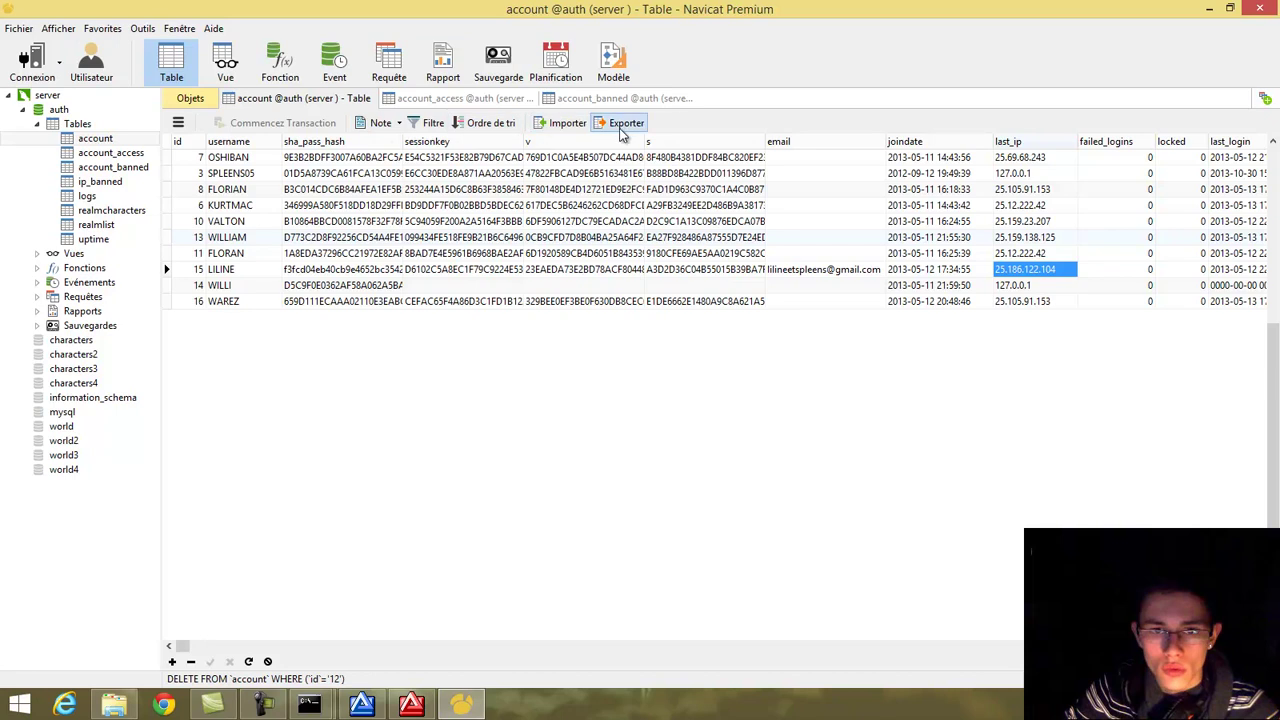
pyautogui.rightClick(59, 111)
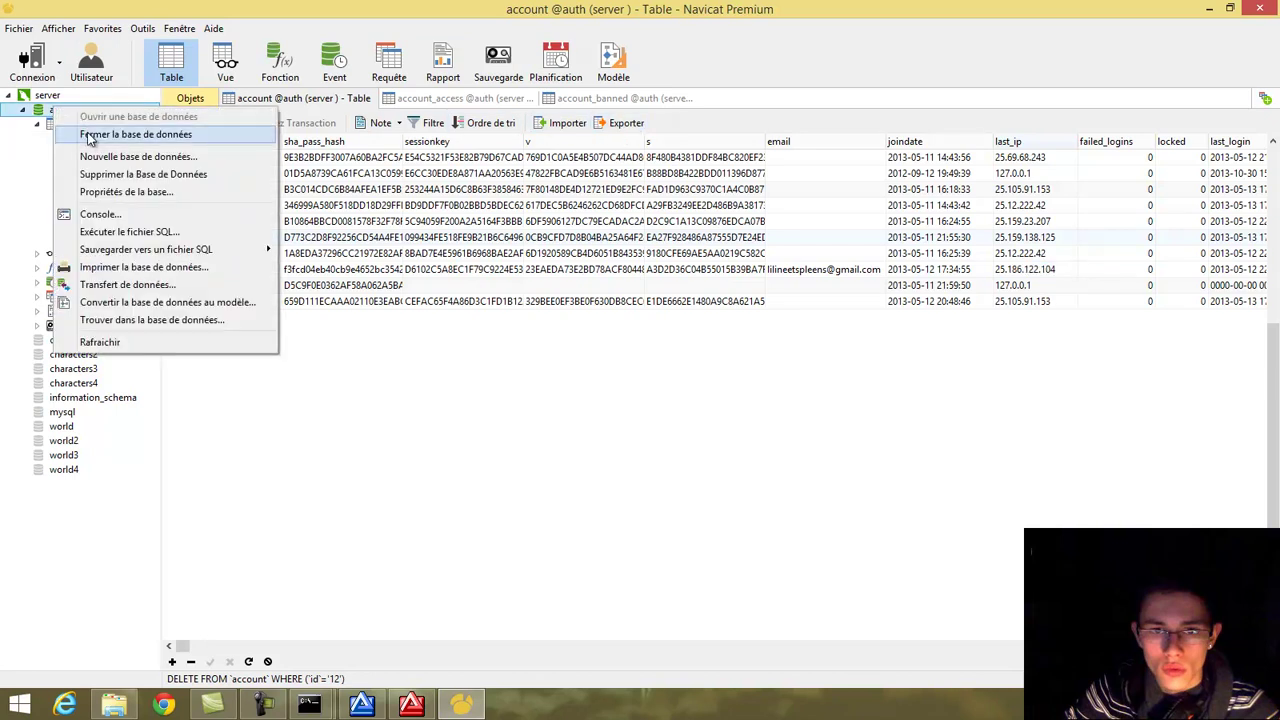
pyautogui.click(82, 128)
pyautogui.doubleClick(64, 110)
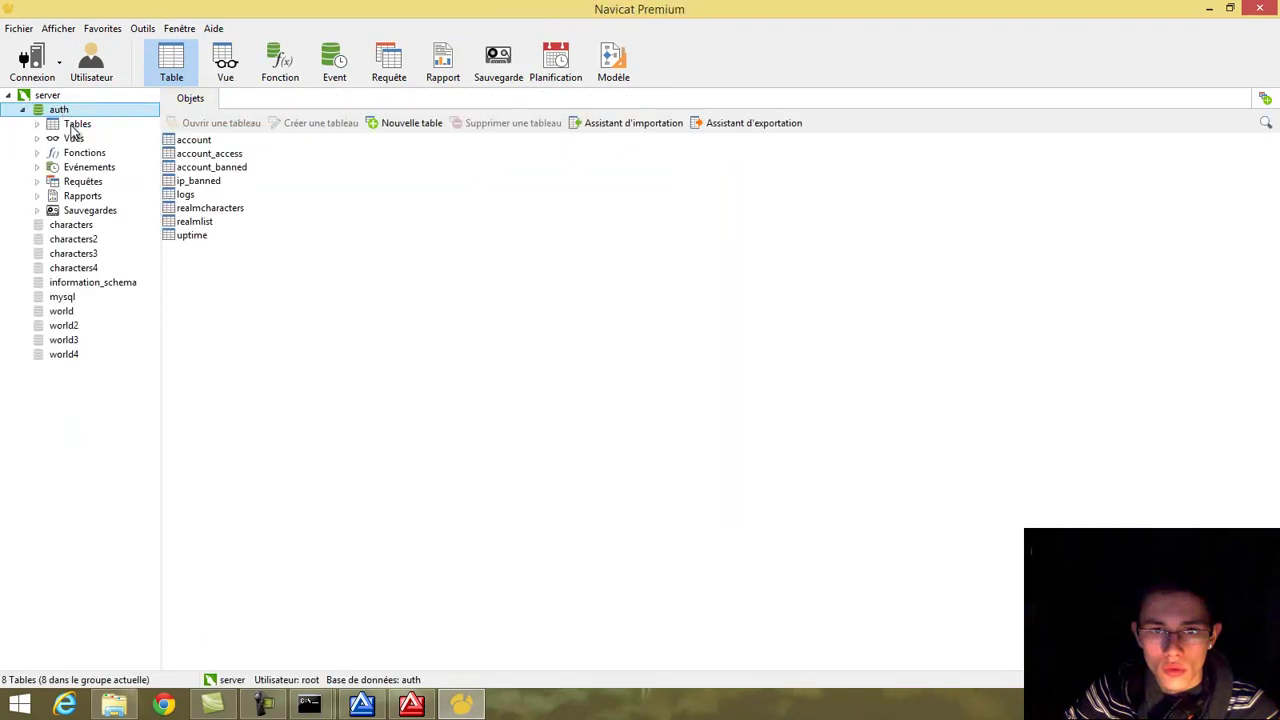
pyautogui.doubleClick(190, 141)
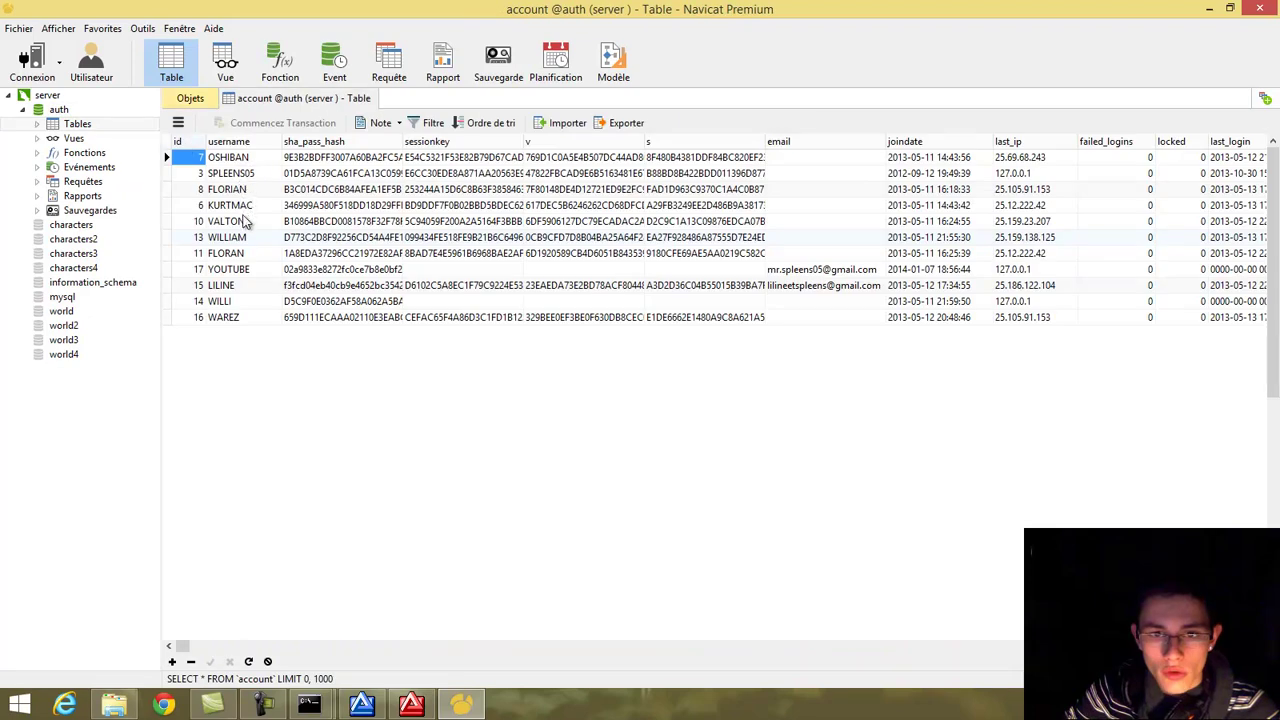
# Examine the YOUTUBE account's record in the account table, including its username and e-mail fields.
pyautogui.doubleClick(234, 317)
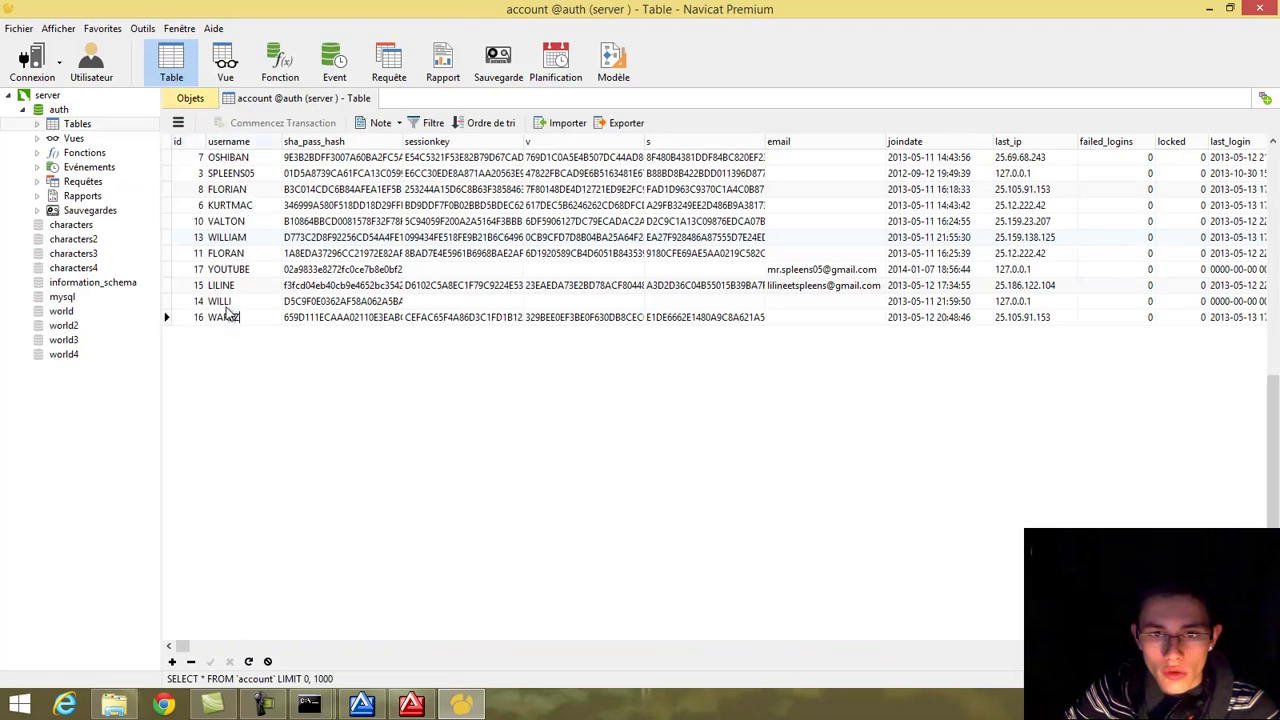
pyautogui.click(230, 270)
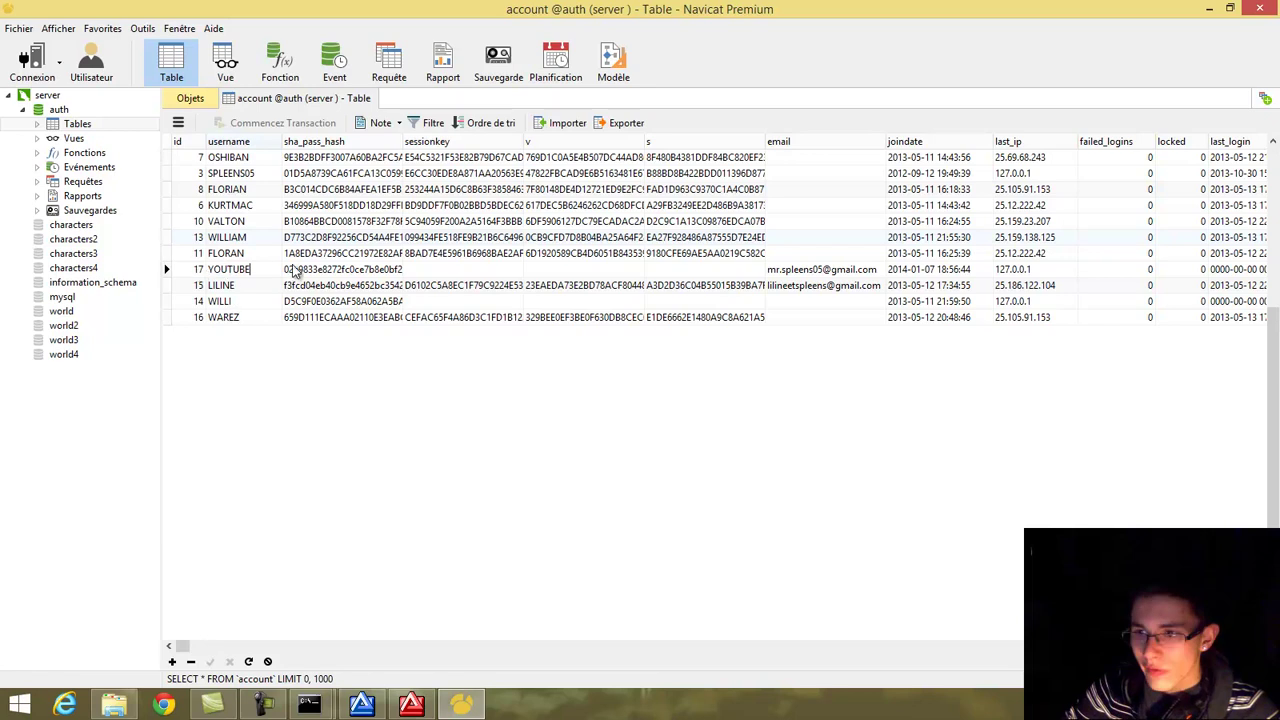
pyautogui.click(810, 274)
pyautogui.click(836, 266)
pyautogui.doubleClick(786, 266)
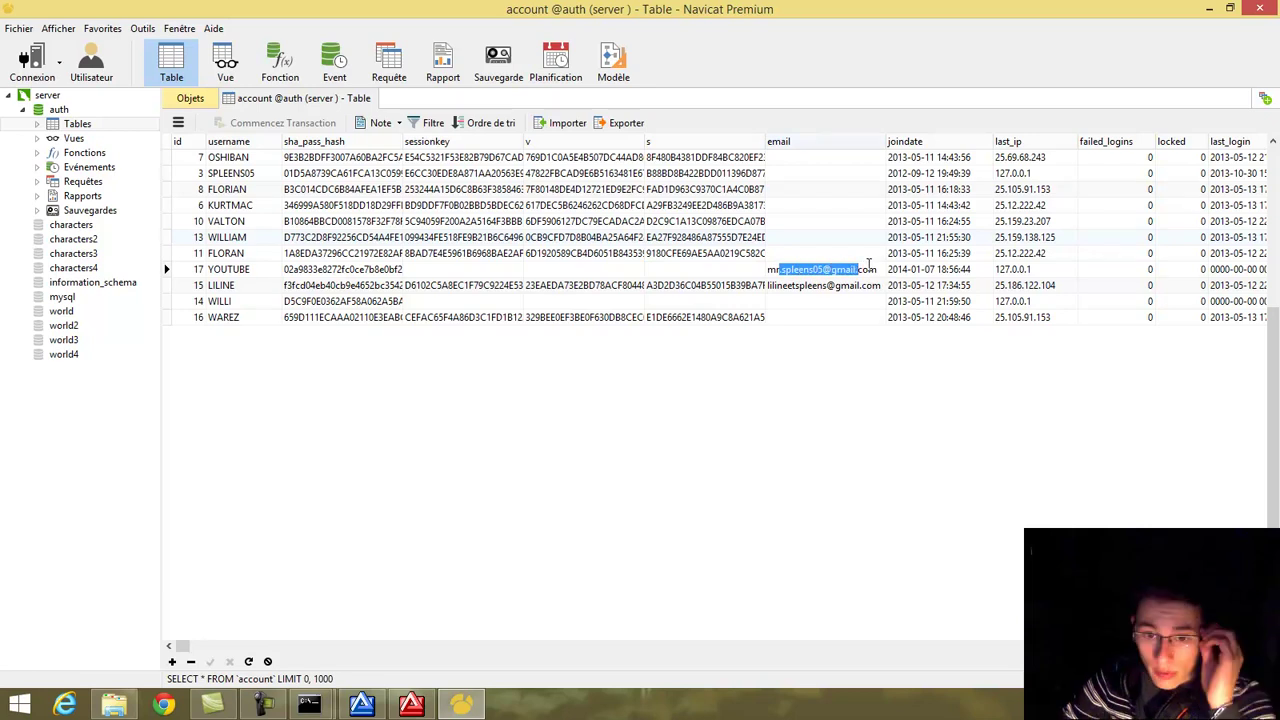
pyautogui.click(874, 357)
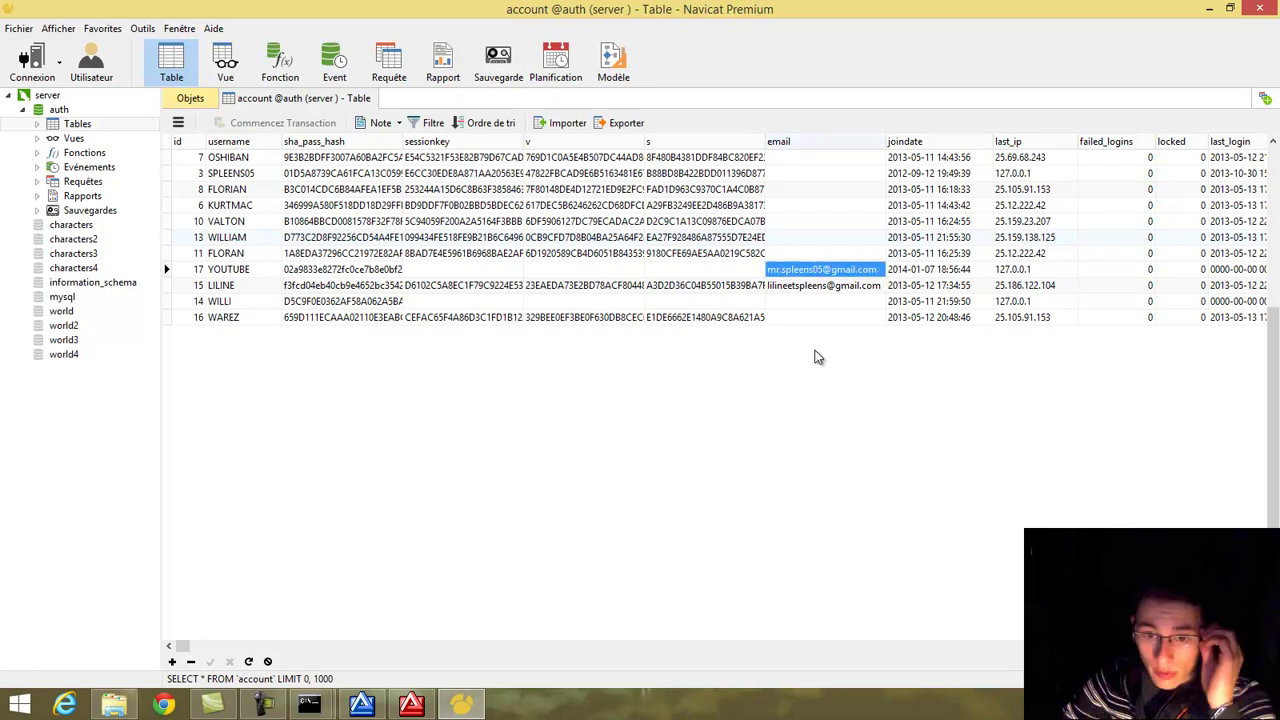
pyautogui.moveTo(1261, 17)
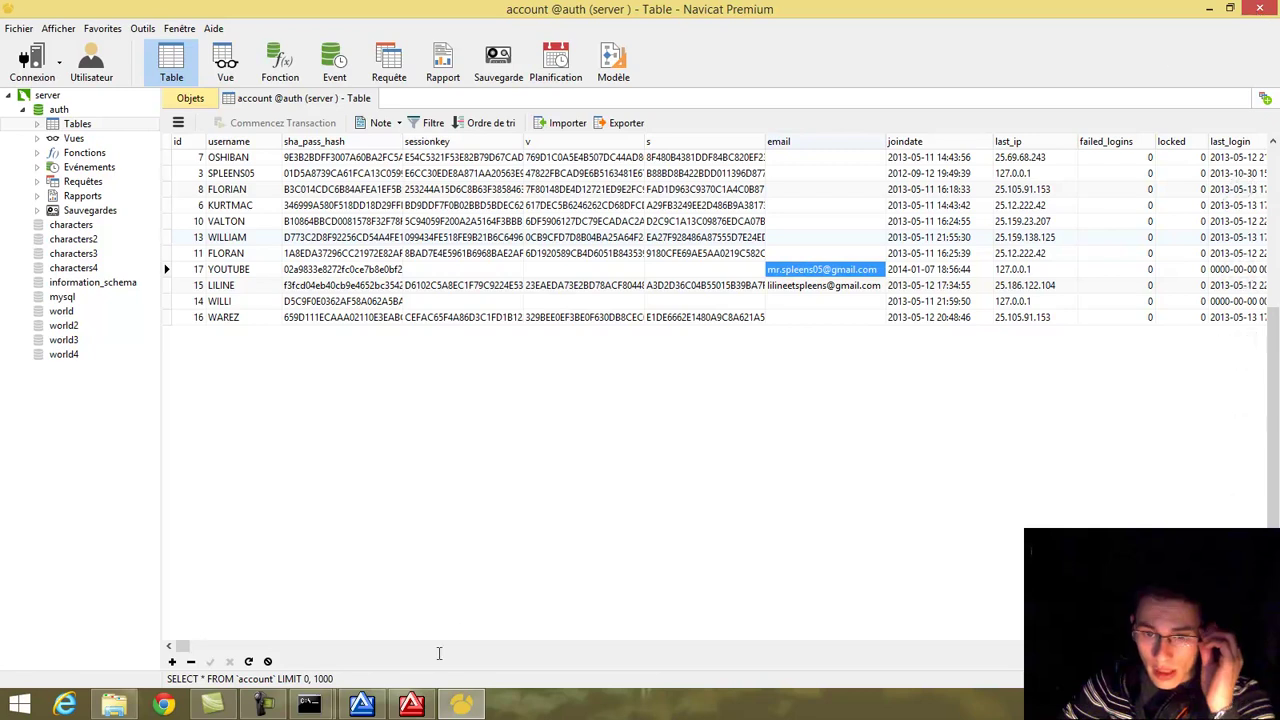
# Switch to the worldserver console, erase the unfinished account command from its input line, and minimize the console.
pyautogui.click(411, 705)
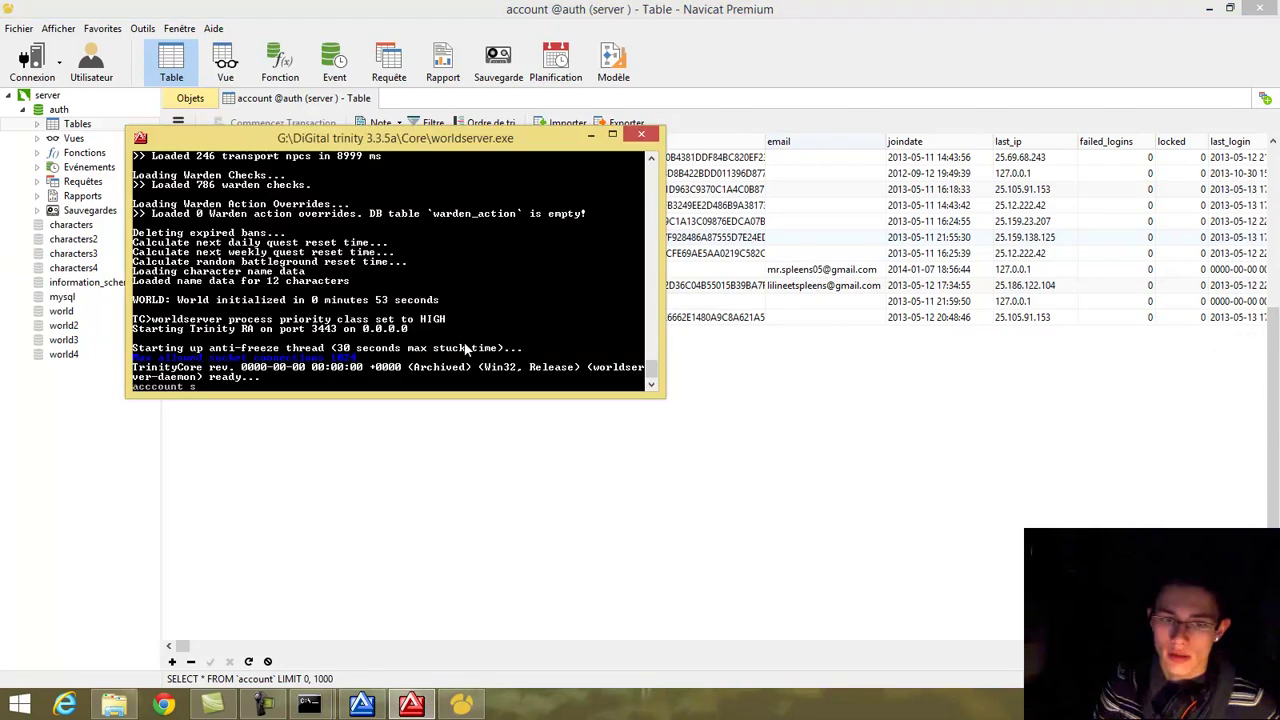
pyautogui.press('BackSpace')
pyautogui.press('BackSpace')
pyautogui.press('BackSpace')
pyautogui.press('BackSpace')
pyautogui.press('BackSpace')
pyautogui.press('BackSpace')
pyautogui.press('BackSpace')
pyautogui.press('BackSpace')
pyautogui.press('BackSpace')
pyautogui.press('BackSpace')
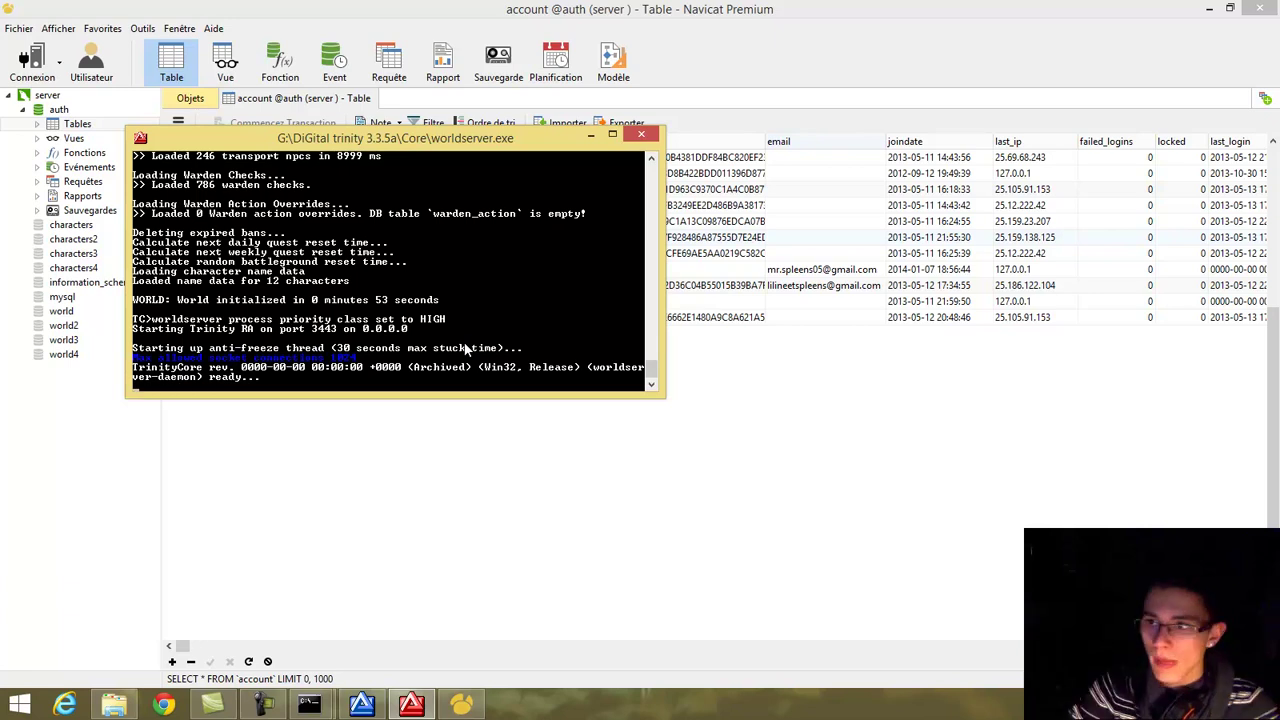
pyautogui.click(591, 134)
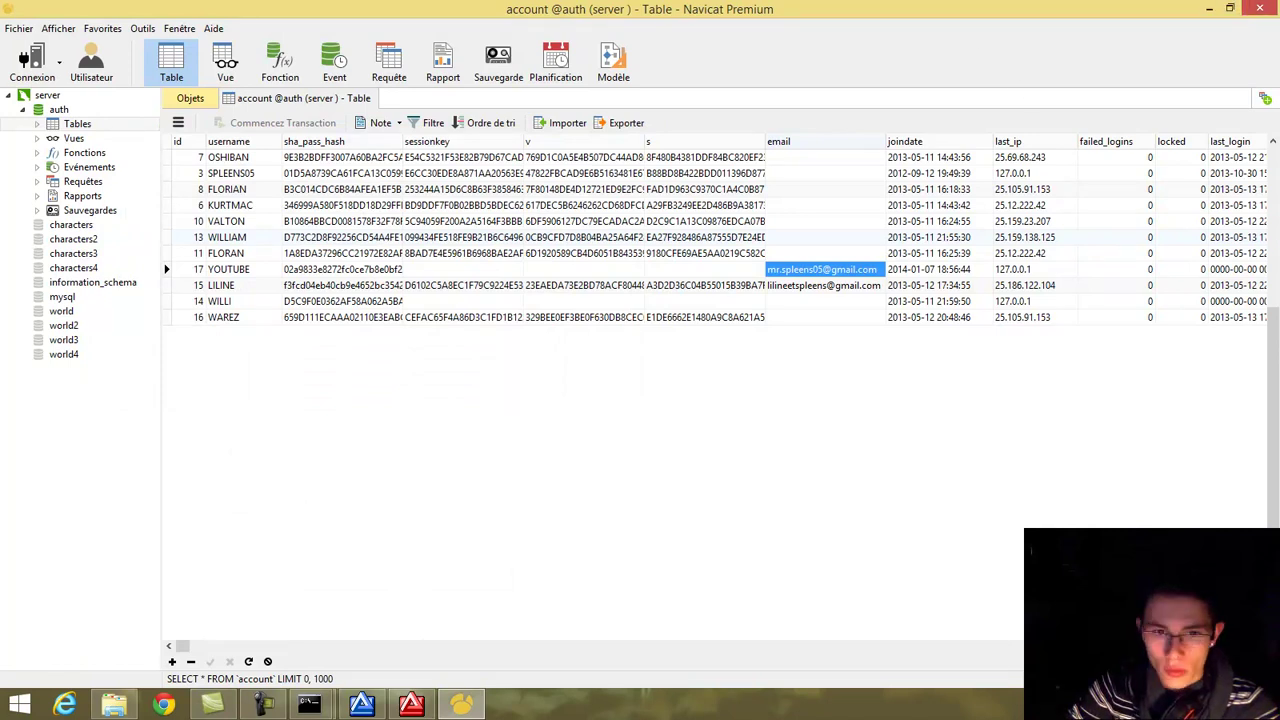
# Go through the numbered characters and world databases, opening the characters and world databases to view their table lists.
pyautogui.click(85, 241)
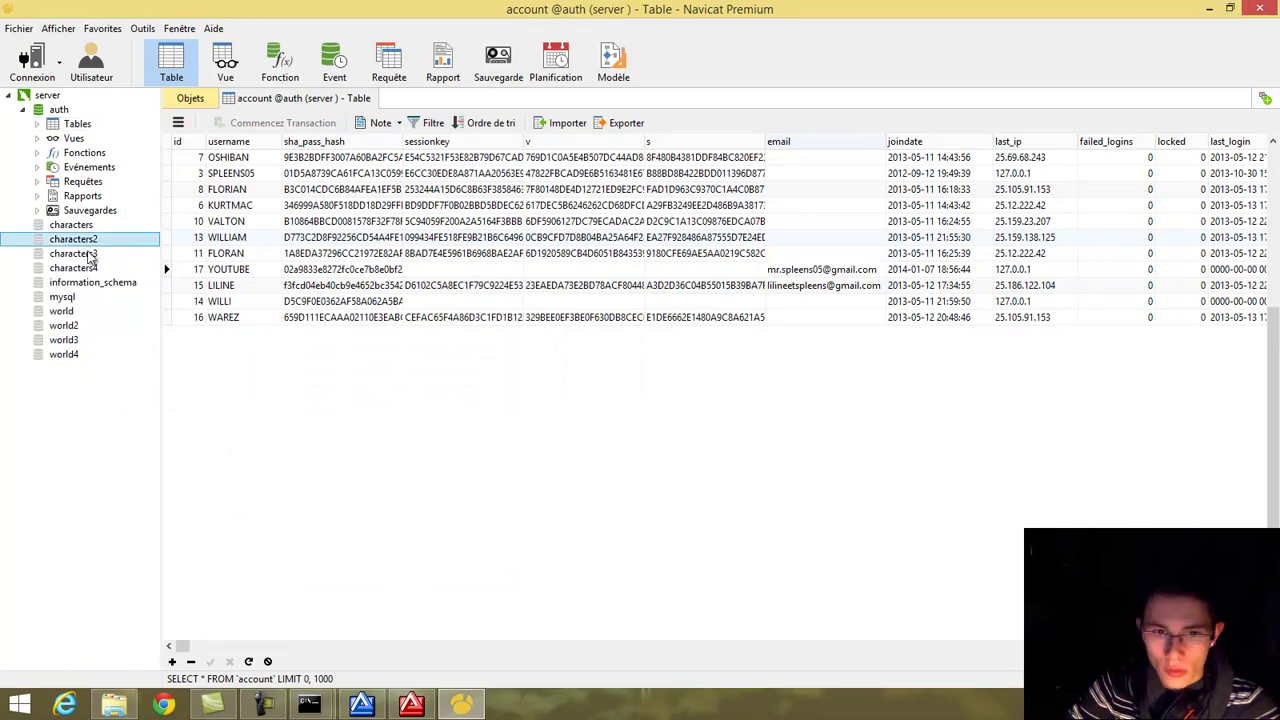
pyautogui.click(88, 254)
pyautogui.click(86, 270)
pyautogui.click(63, 326)
pyautogui.click(63, 340)
pyautogui.click(62, 354)
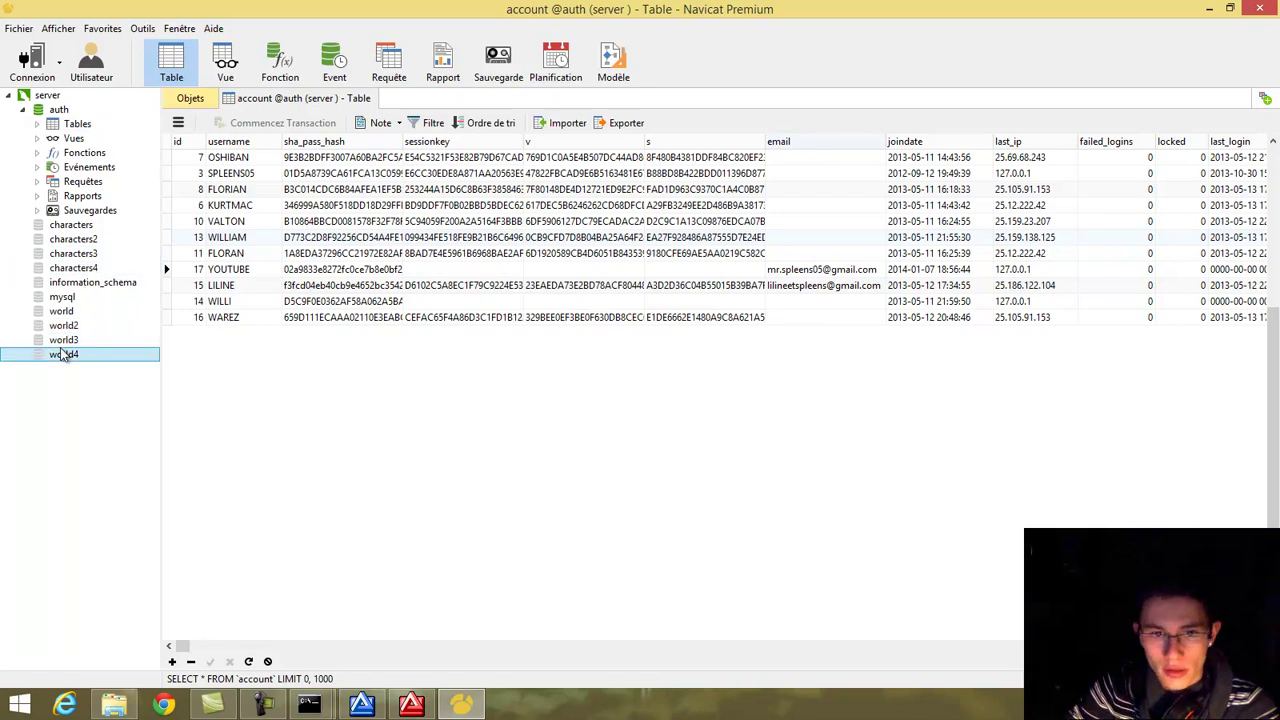
pyautogui.doubleClick(72, 226)
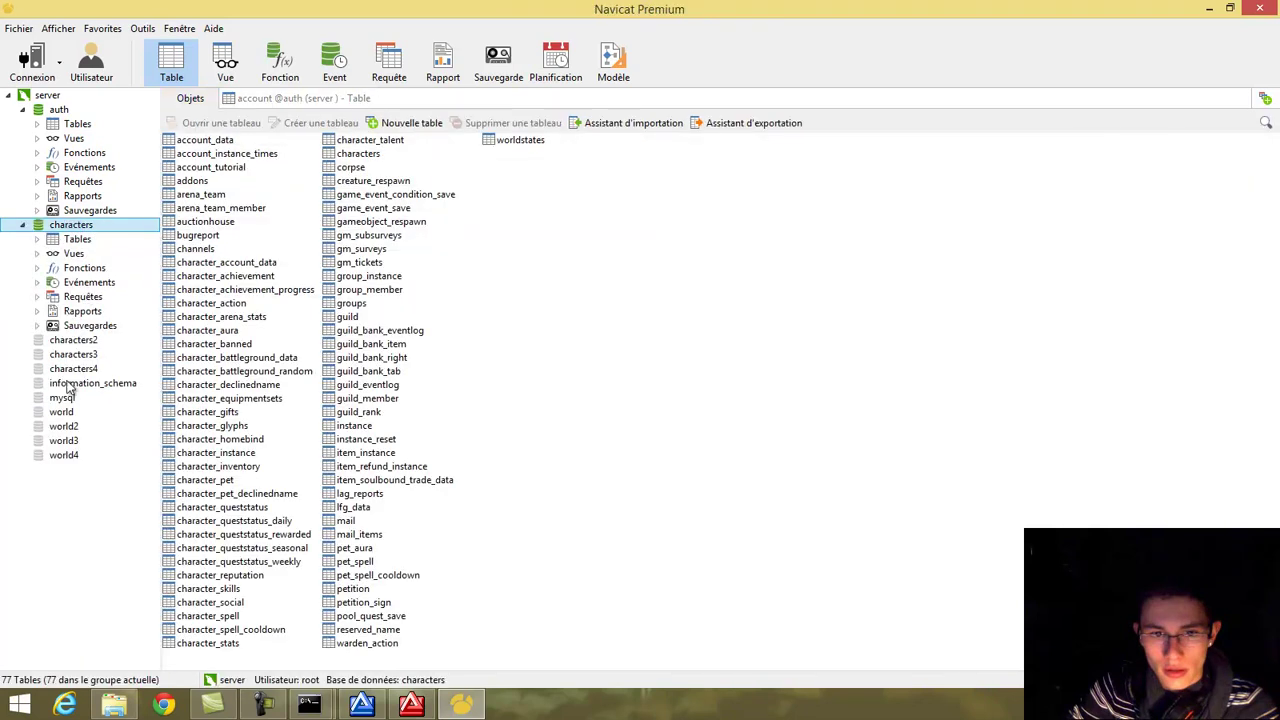
pyautogui.doubleClick(62, 413)
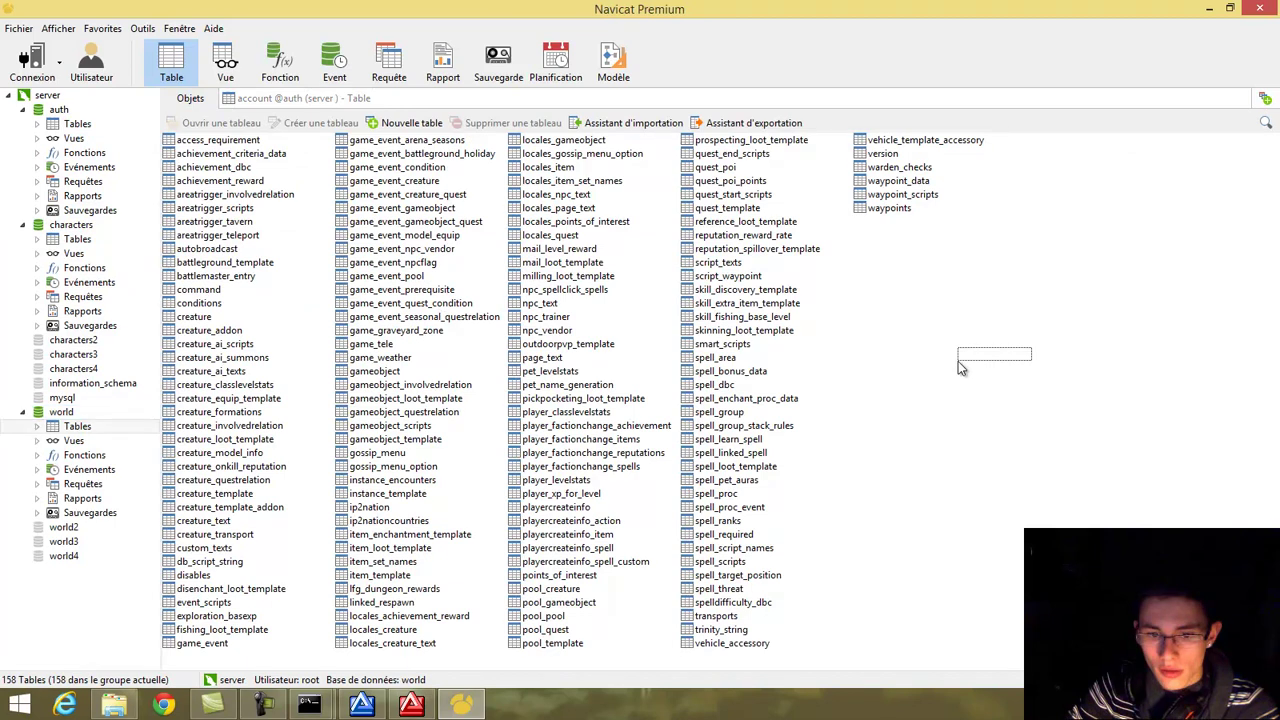
pyautogui.click(46, 414)
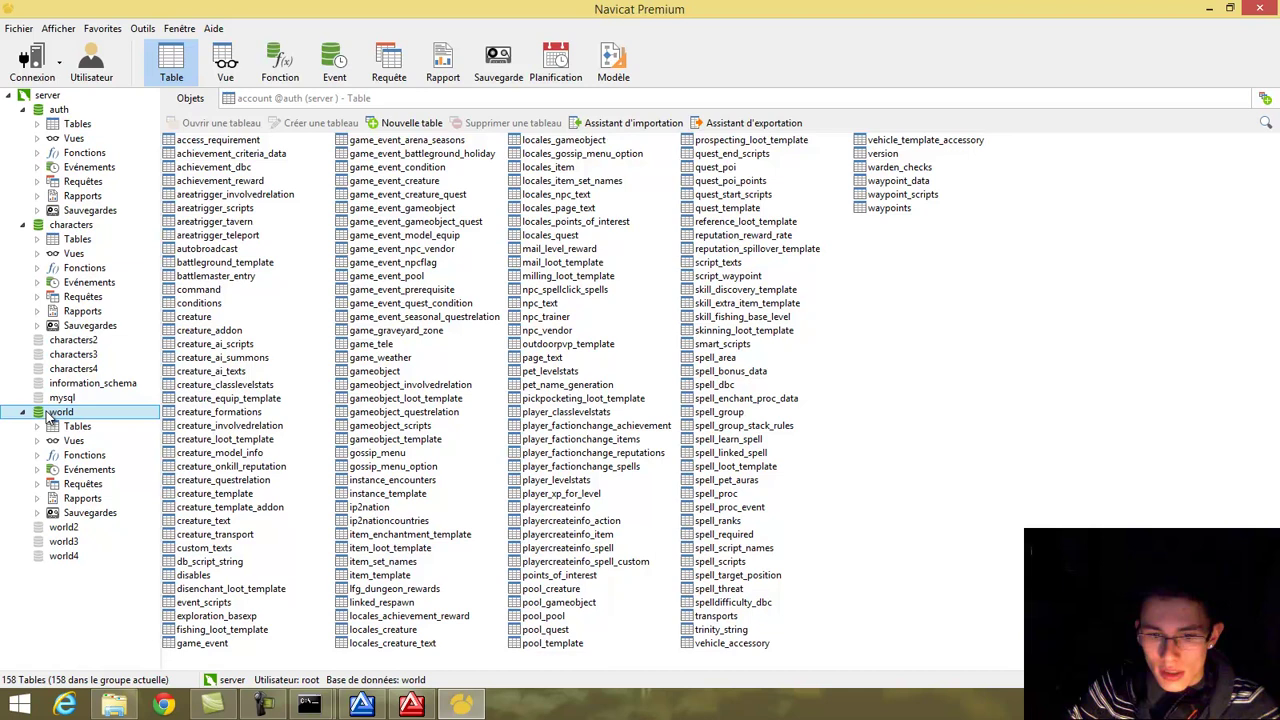
# Switch to File Explorer, browse to the traduction 3.3.5a folder inside sql pour serveur wow 3.3.5a, and open locales_trad.sql in Notepad++.
pyautogui.click(116, 706)
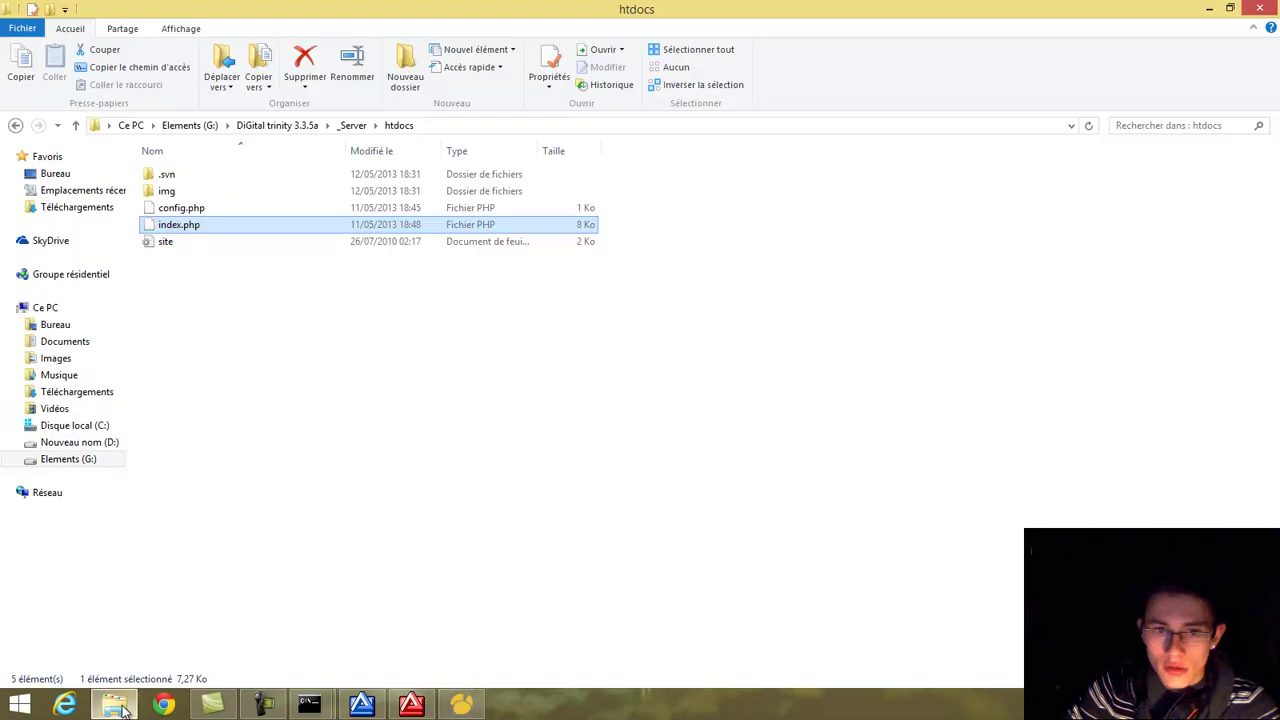
pyautogui.click(315, 127)
pyautogui.doubleClick(200, 262)
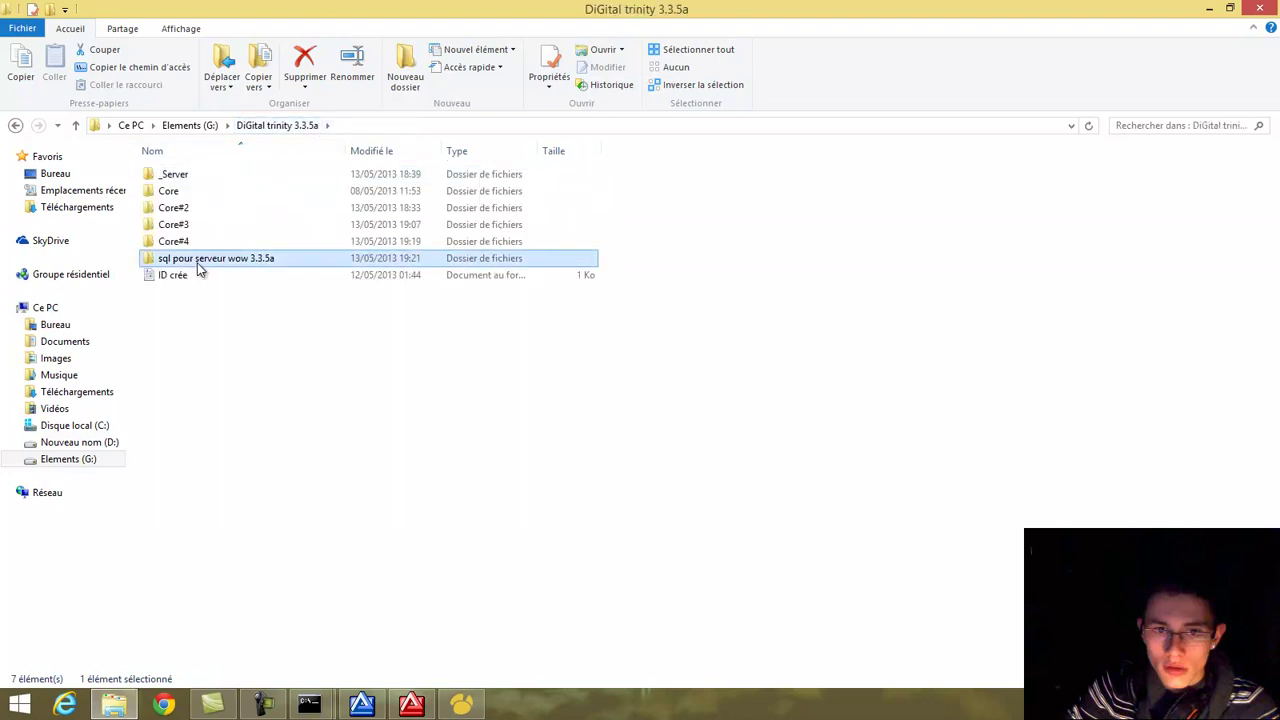
pyautogui.doubleClick(269, 194)
pyautogui.rightClick(302, 176)
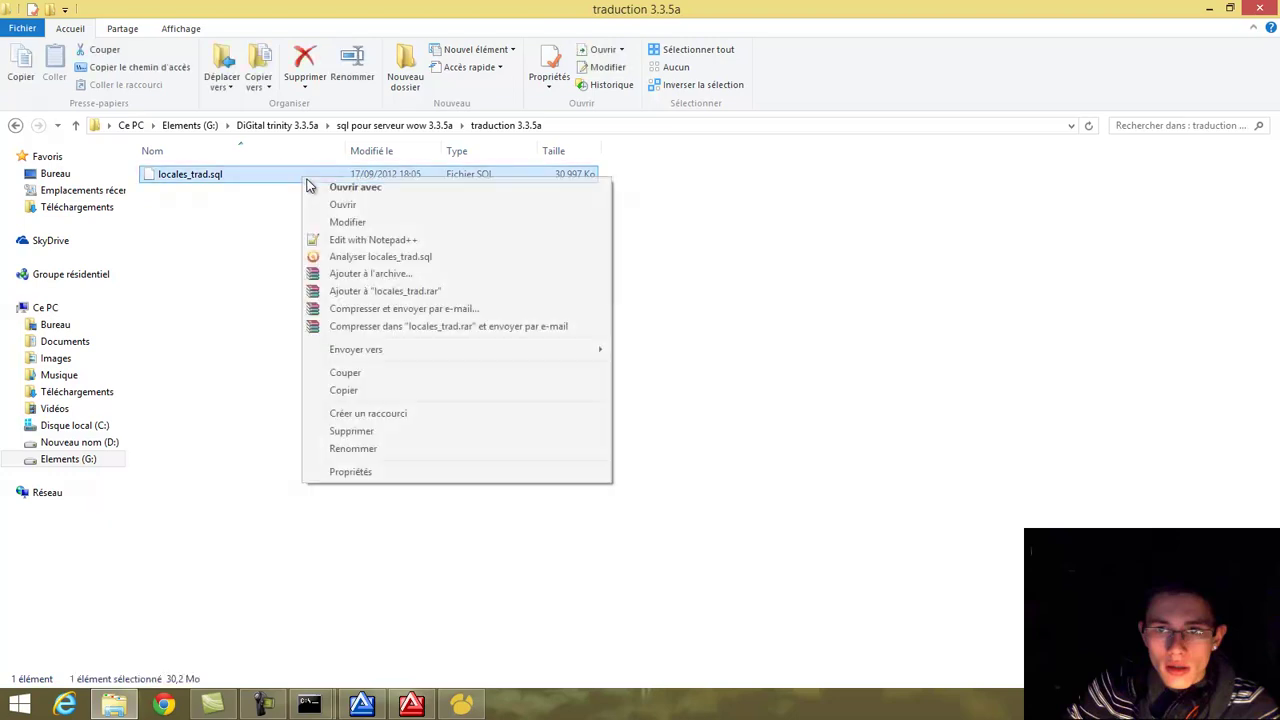
pyautogui.click(343, 240)
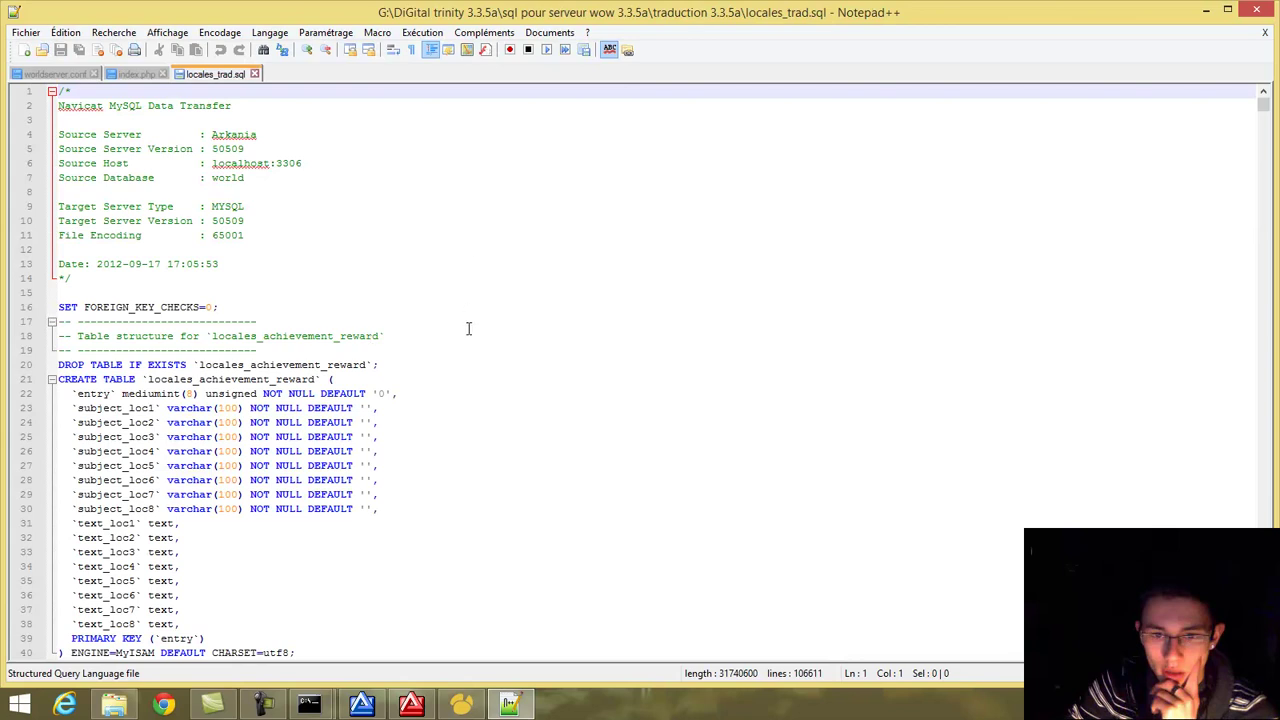
# Examine the first locales_creature INSERT records in locales_trad.sql, looking at their entry numbers and French creature names.
pyautogui.scroll(-16, 469, 314)
pyautogui.scroll(-20, 467, 335)
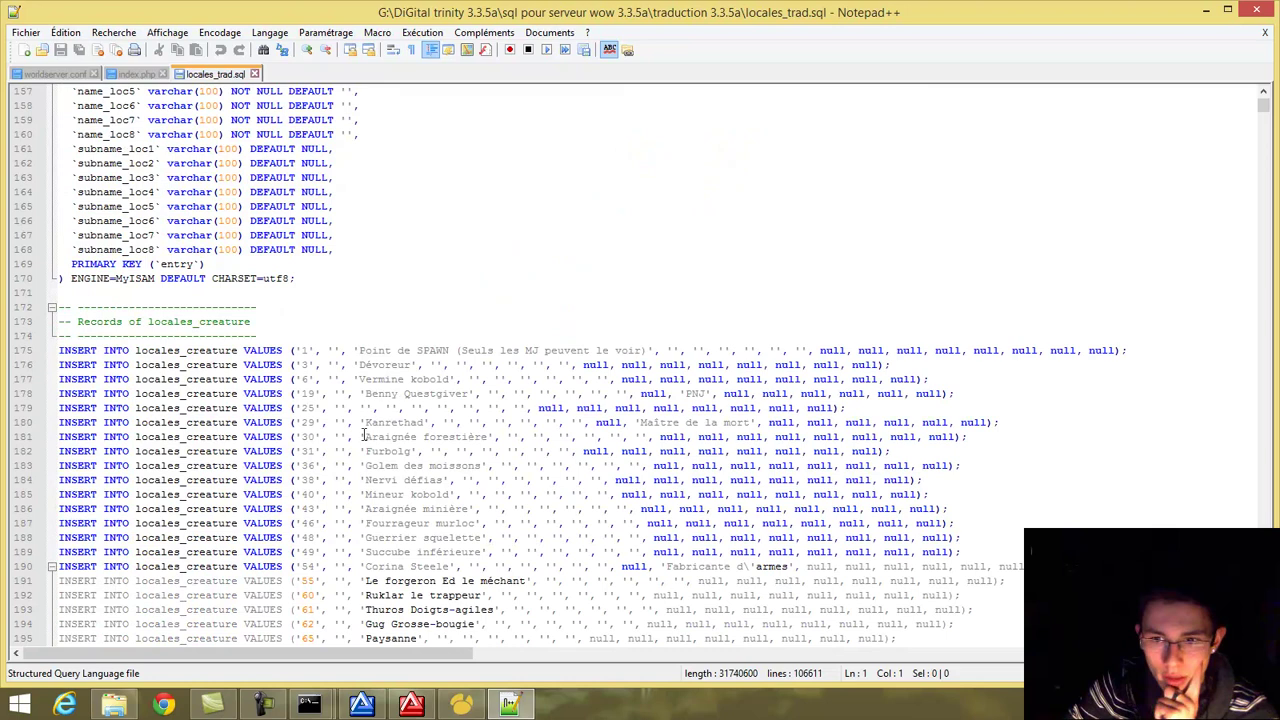
pyautogui.click(303, 351)
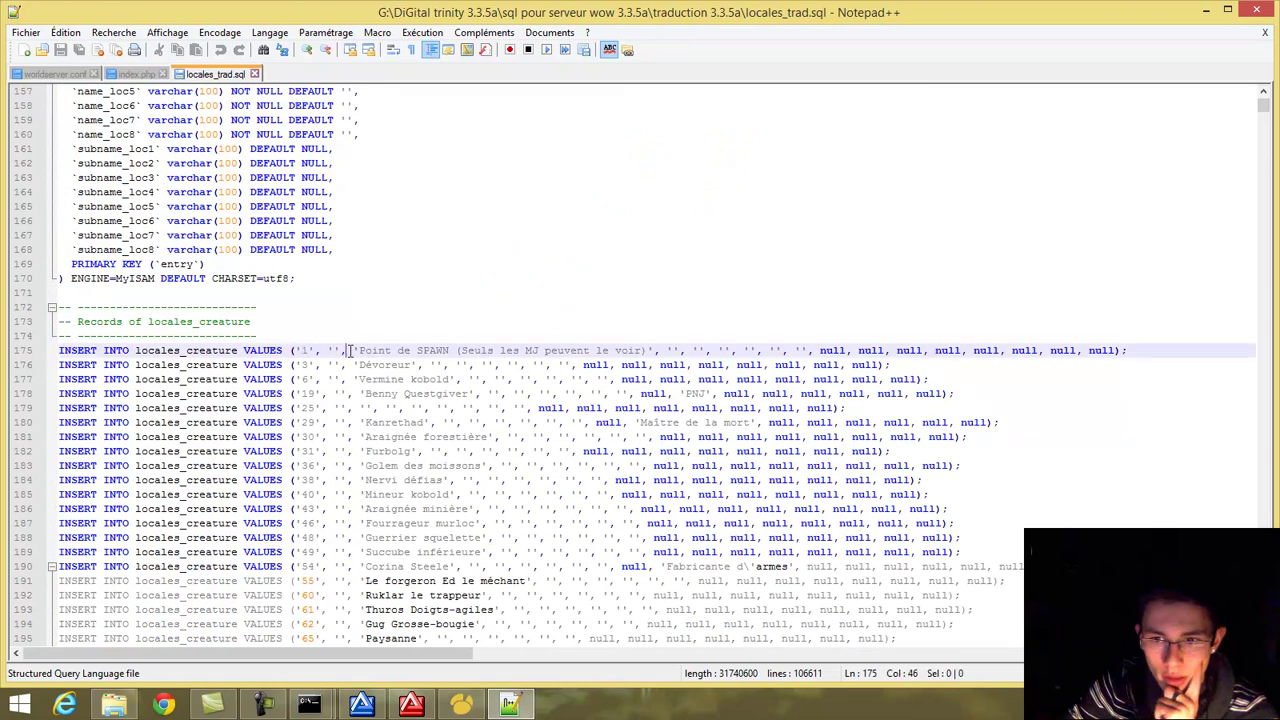
pyautogui.press('Down')
pyautogui.press('Down')
pyautogui.press('Down')
pyautogui.press('Down')
pyautogui.press('Down')
pyautogui.click(306, 380)
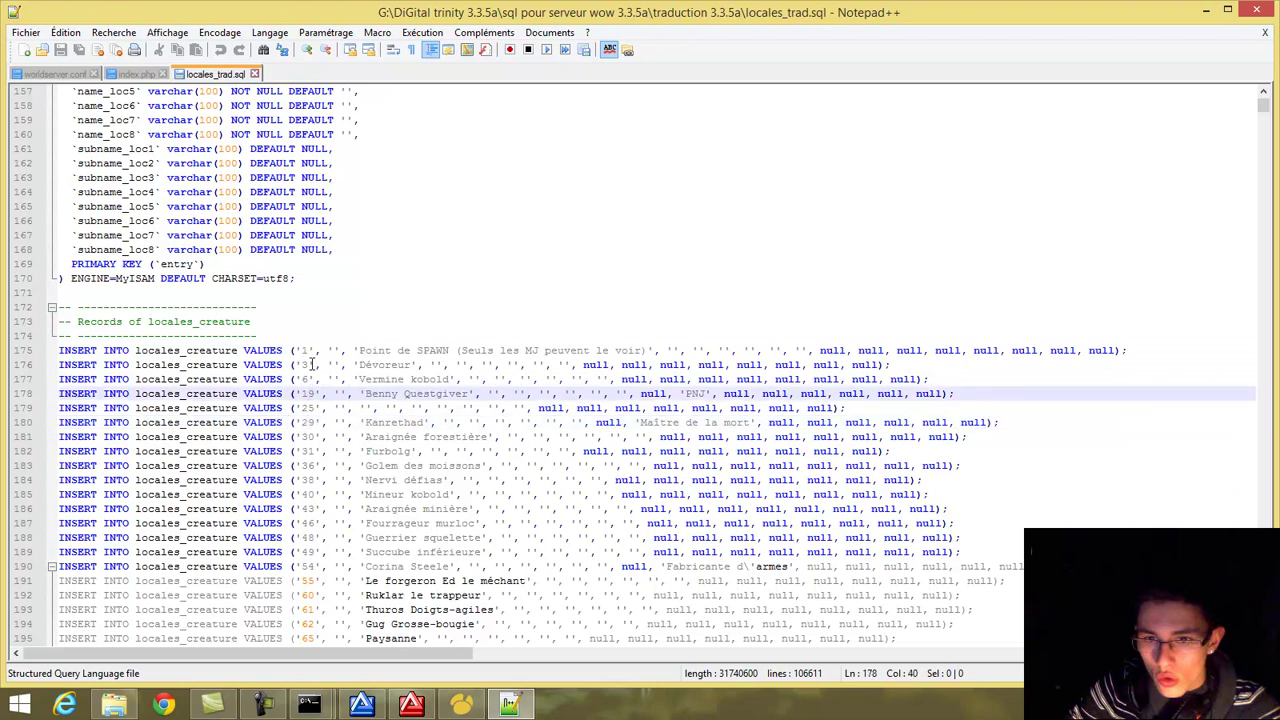
pyautogui.click(313, 362)
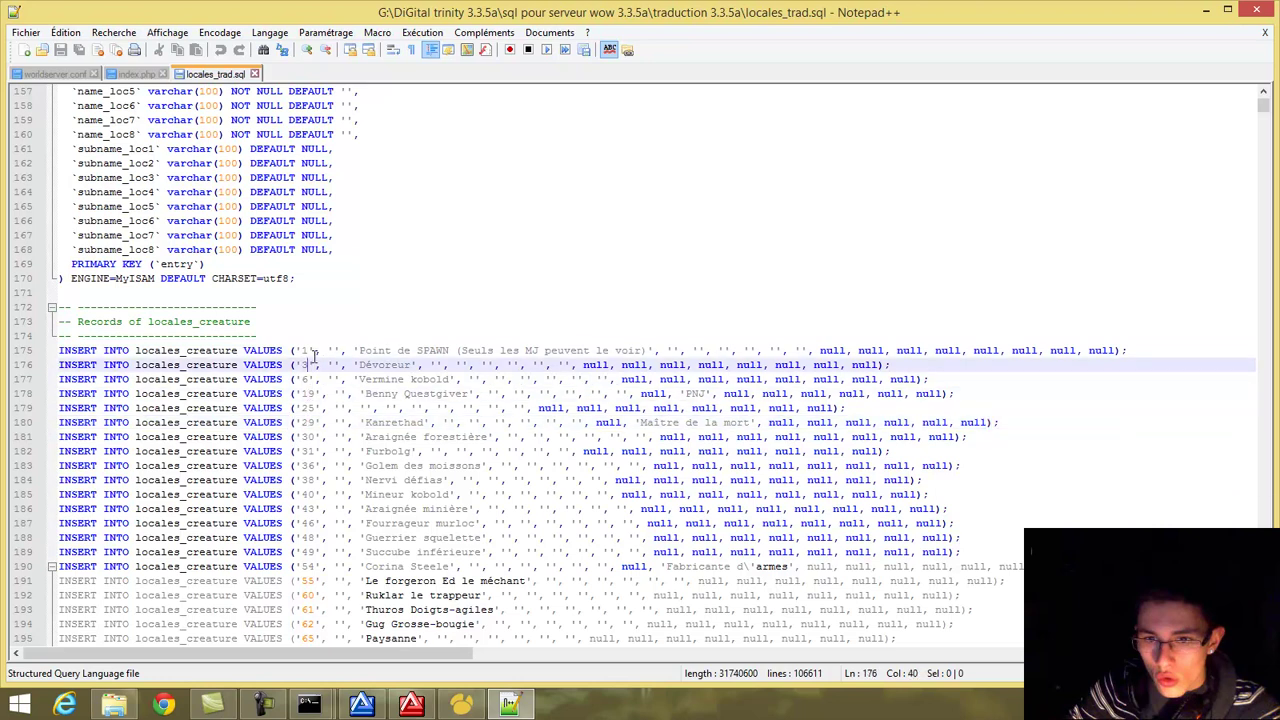
pyautogui.click(402, 350)
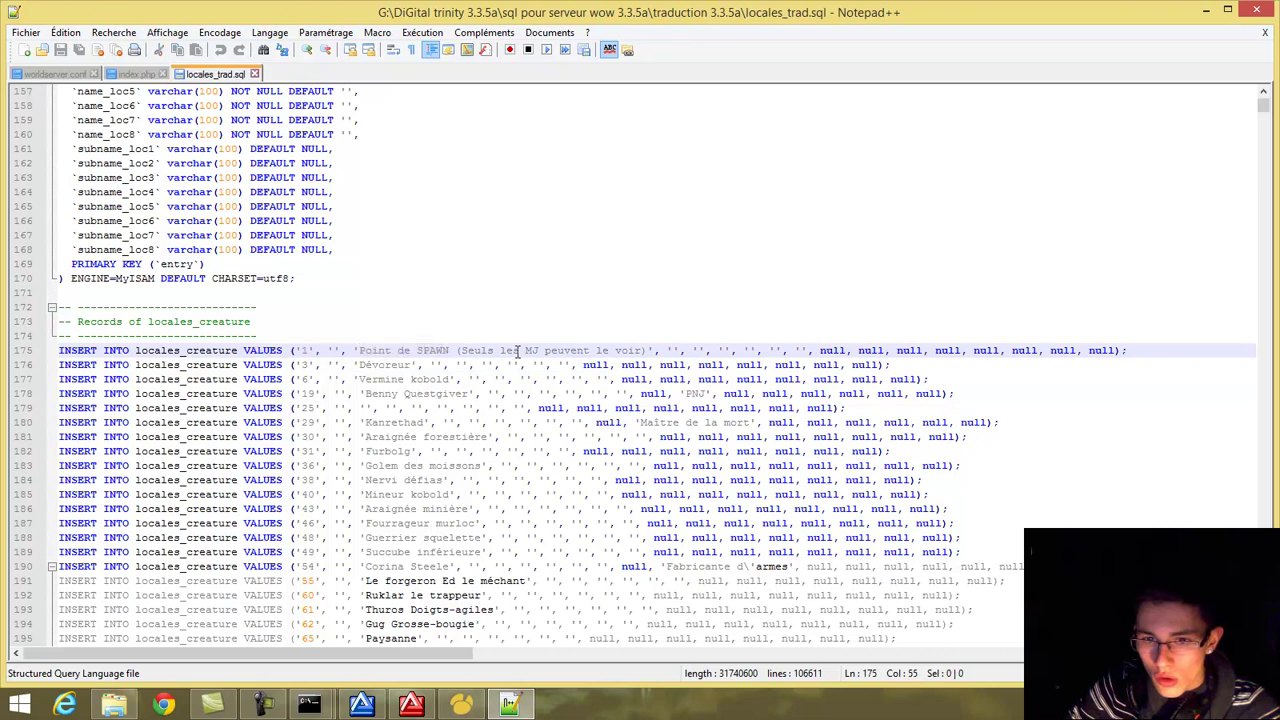
pyautogui.click(366, 365)
pyautogui.click(385, 379)
pyautogui.click(380, 393)
pyautogui.moveTo(440, 393); pyautogui.dragTo(475, 391)
pyautogui.moveTo(365, 437); pyautogui.dragTo(481, 423)
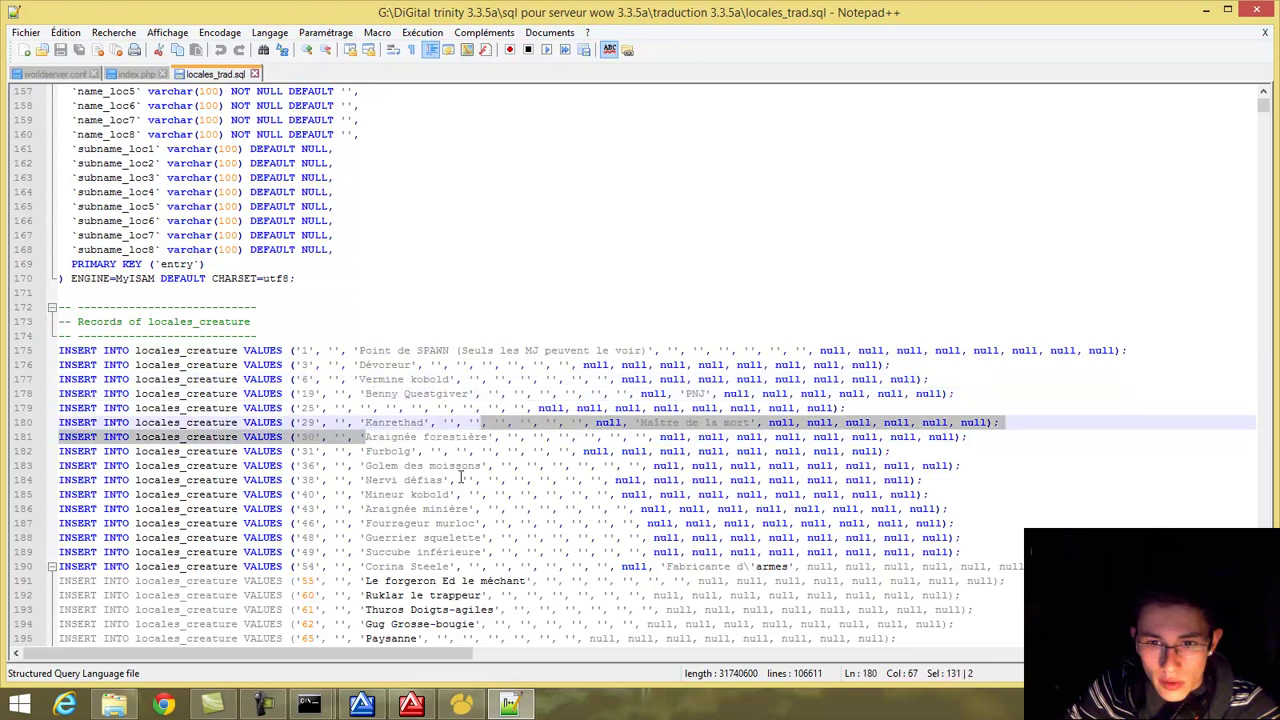
# Examine further creature records with empty names and French subnames, skim to the end of locales_trad.sql, and close Notepad++.
pyautogui.scroll(-20, 463, 467)
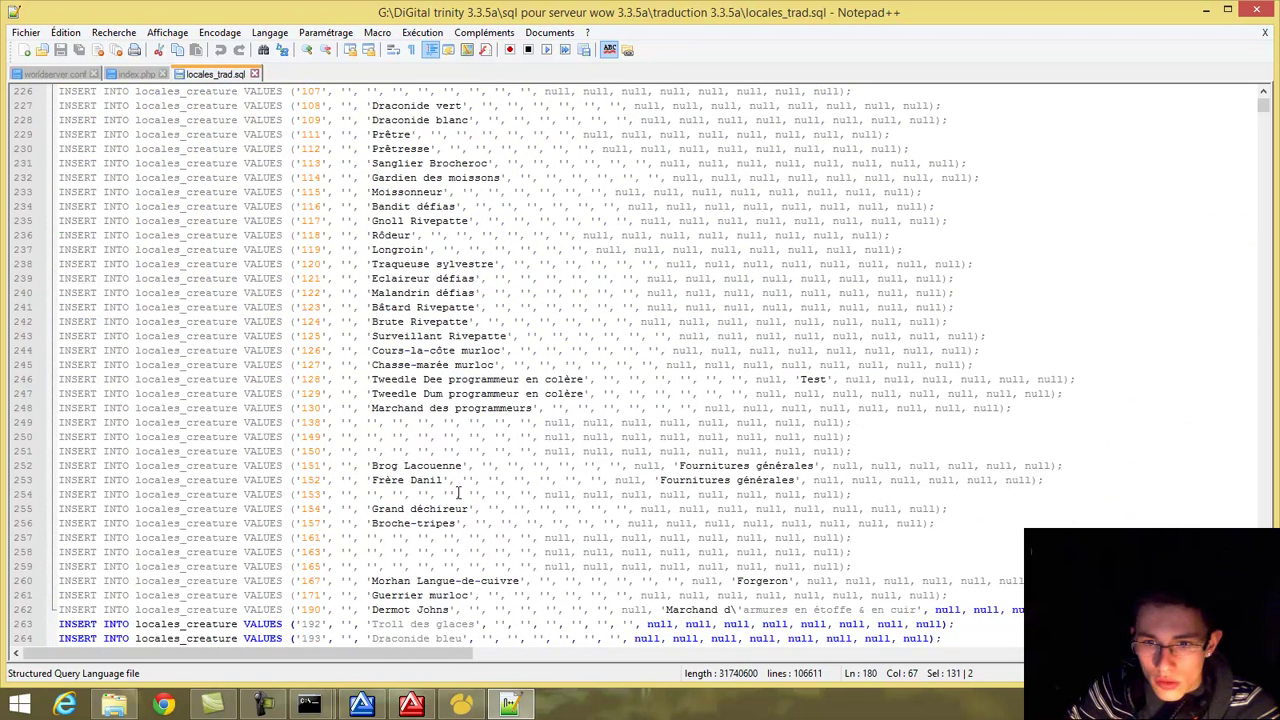
pyautogui.click(312, 423)
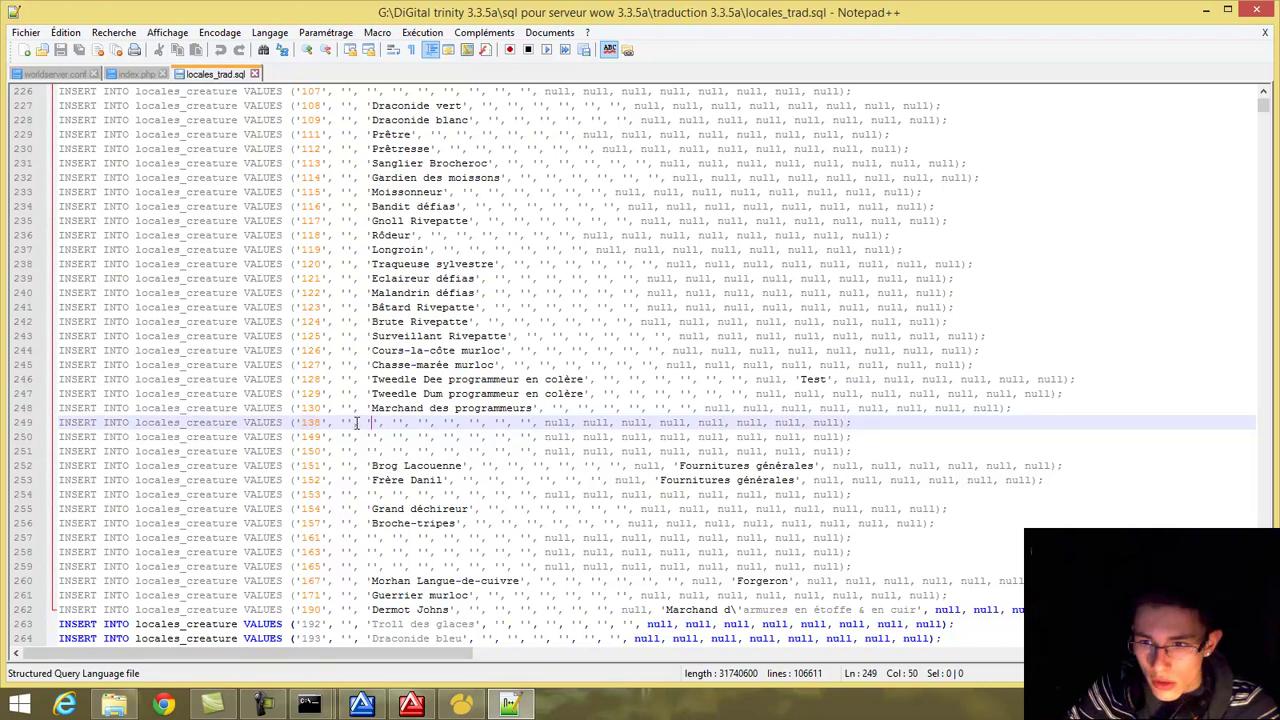
pyautogui.scroll(-4, 636, 450)
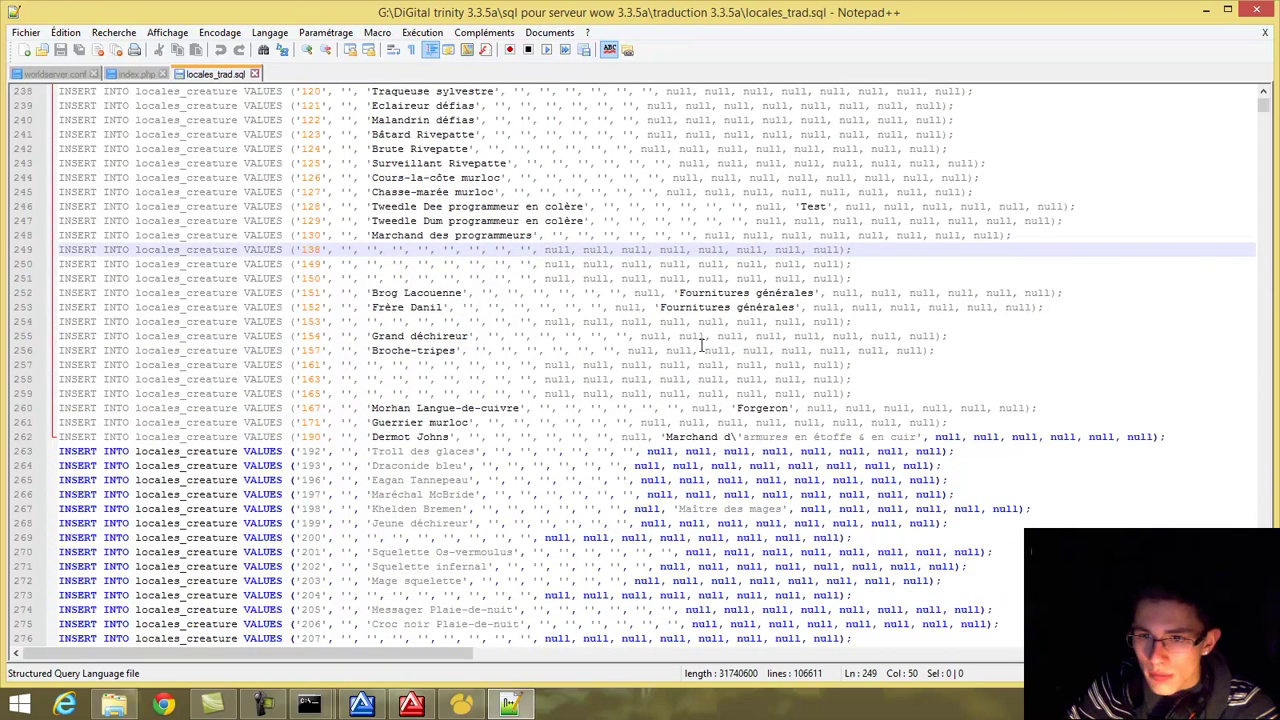
pyautogui.doubleClick(652, 292)
pyautogui.hotkey('shift', 'Right')
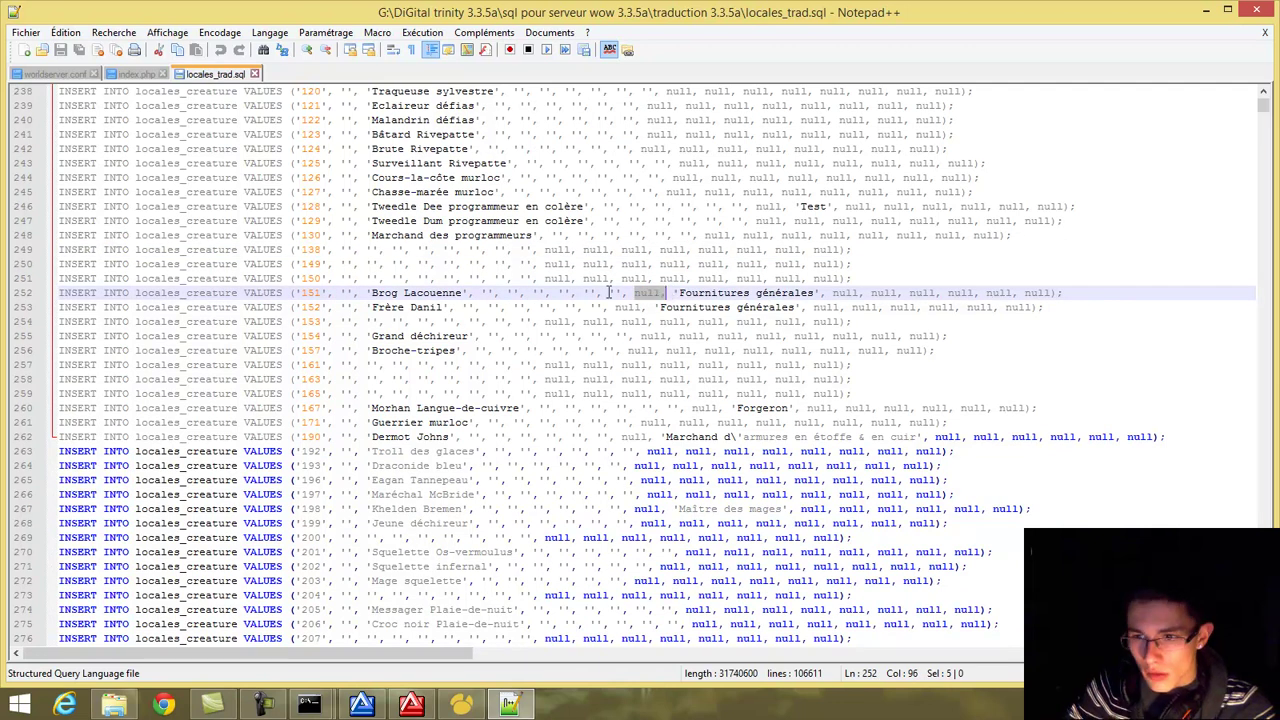
pyautogui.moveTo(680, 292); pyautogui.dragTo(802, 292)
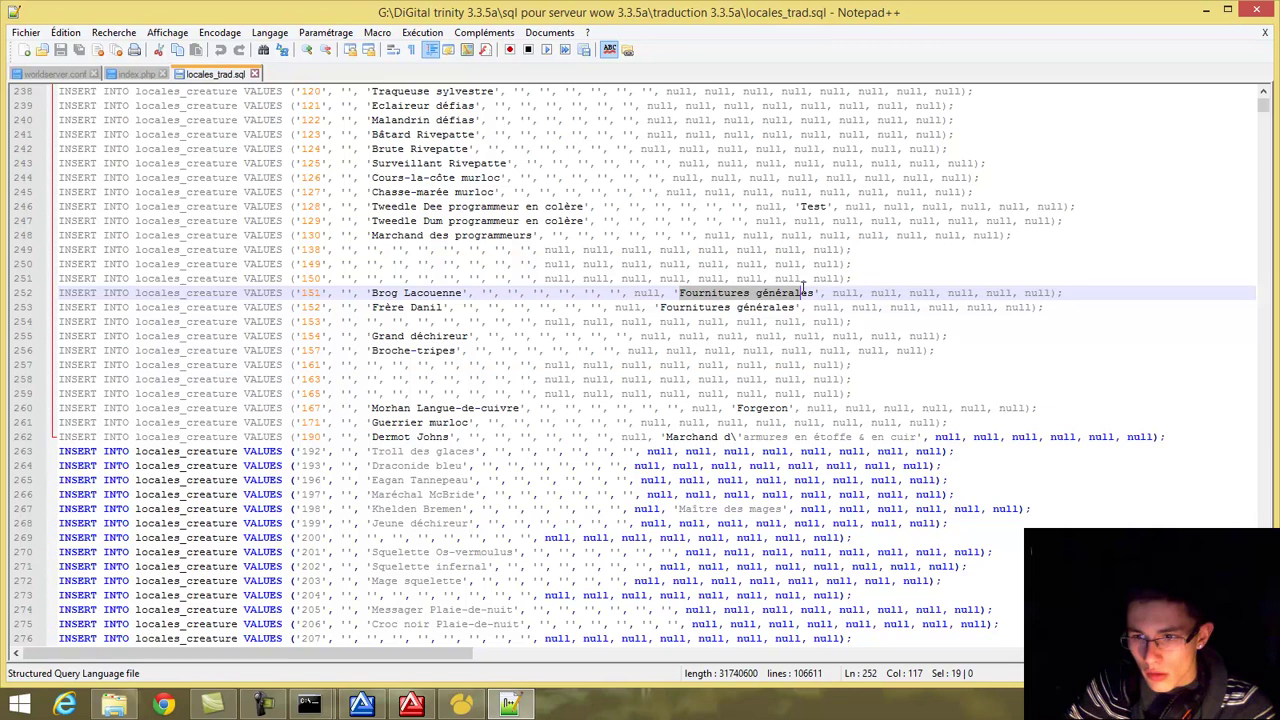
pyautogui.click(672, 438)
pyautogui.click(780, 438)
pyautogui.click(910, 438)
pyautogui.scroll(-20, 958, 490)
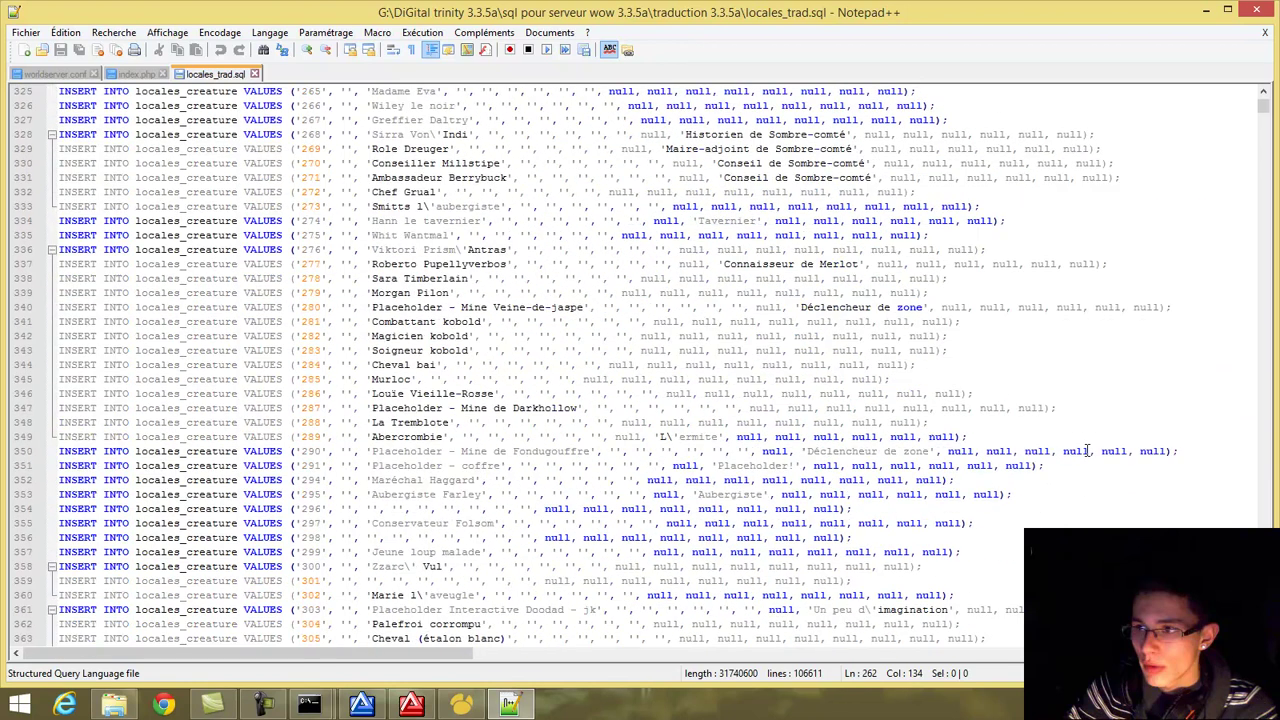
pyautogui.moveTo(1263, 110); pyautogui.dragTo(1263, 635)
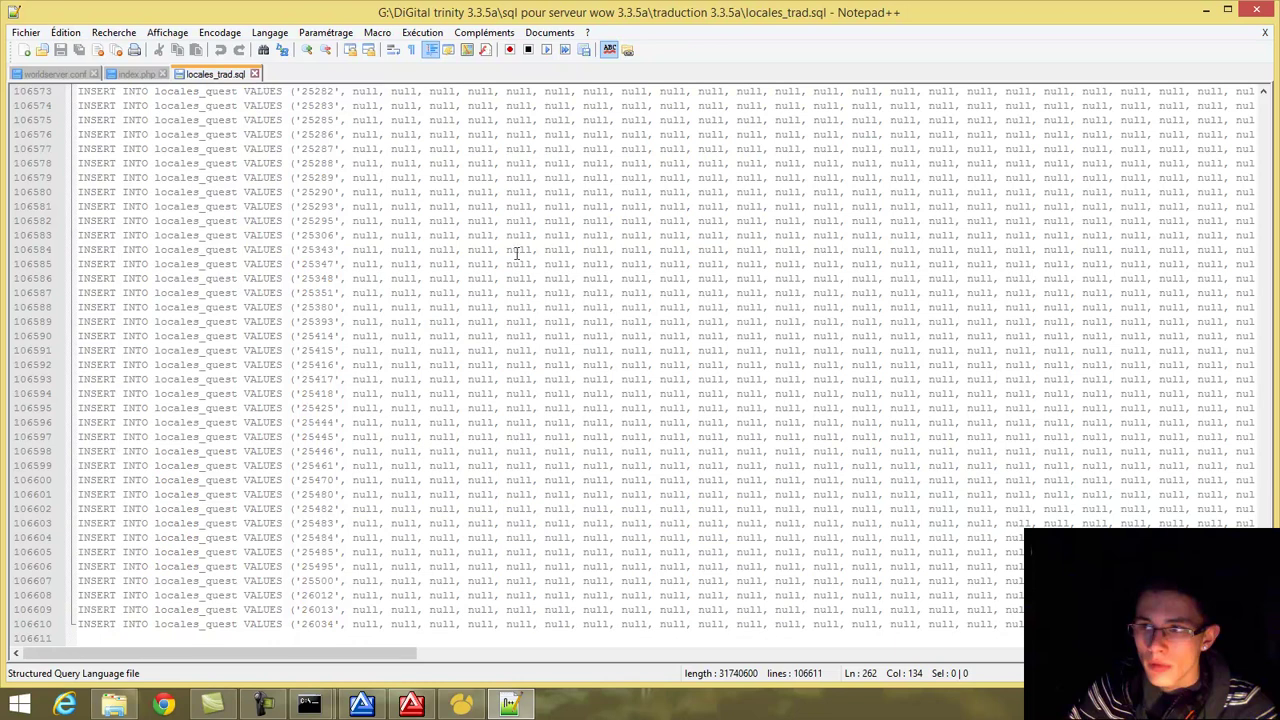
pyautogui.hotkey('alt', 'F4')
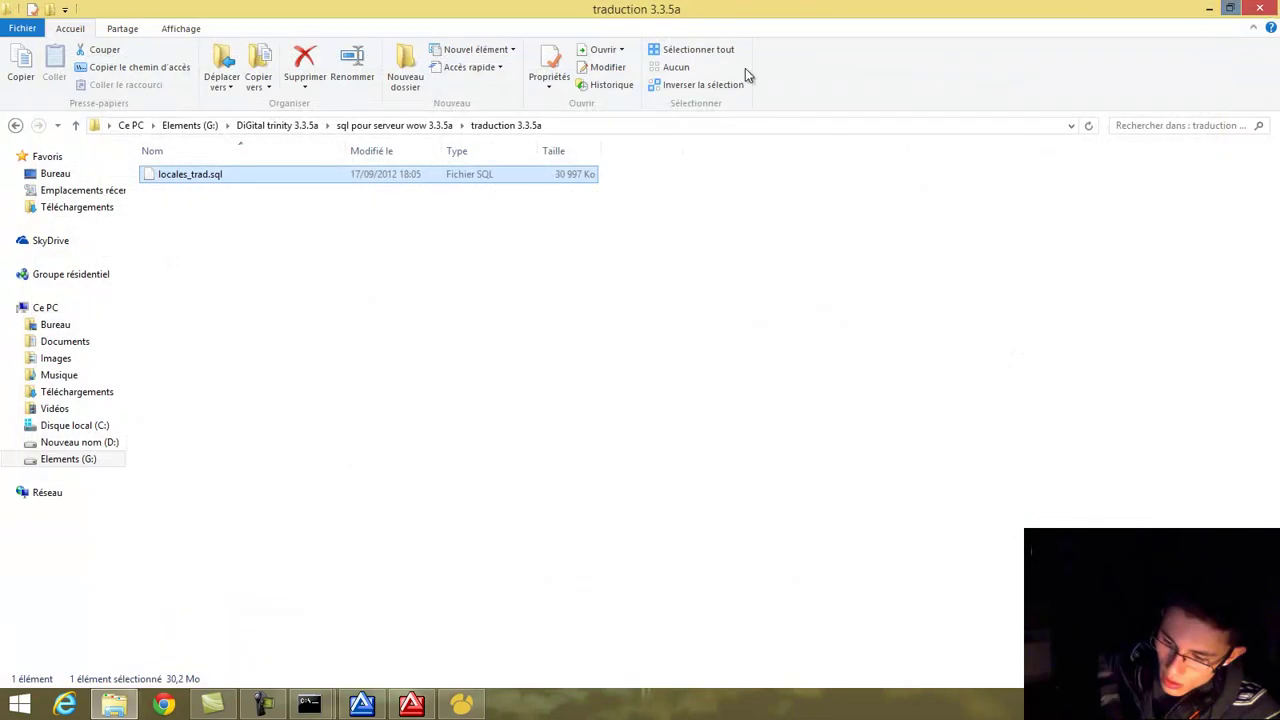
# View the contents of the ajouter des classes folder inside sql pour serveur wow 3.3.5a and minimize File Explorer.
pyautogui.click(394, 125)
pyautogui.doubleClick(260, 176)
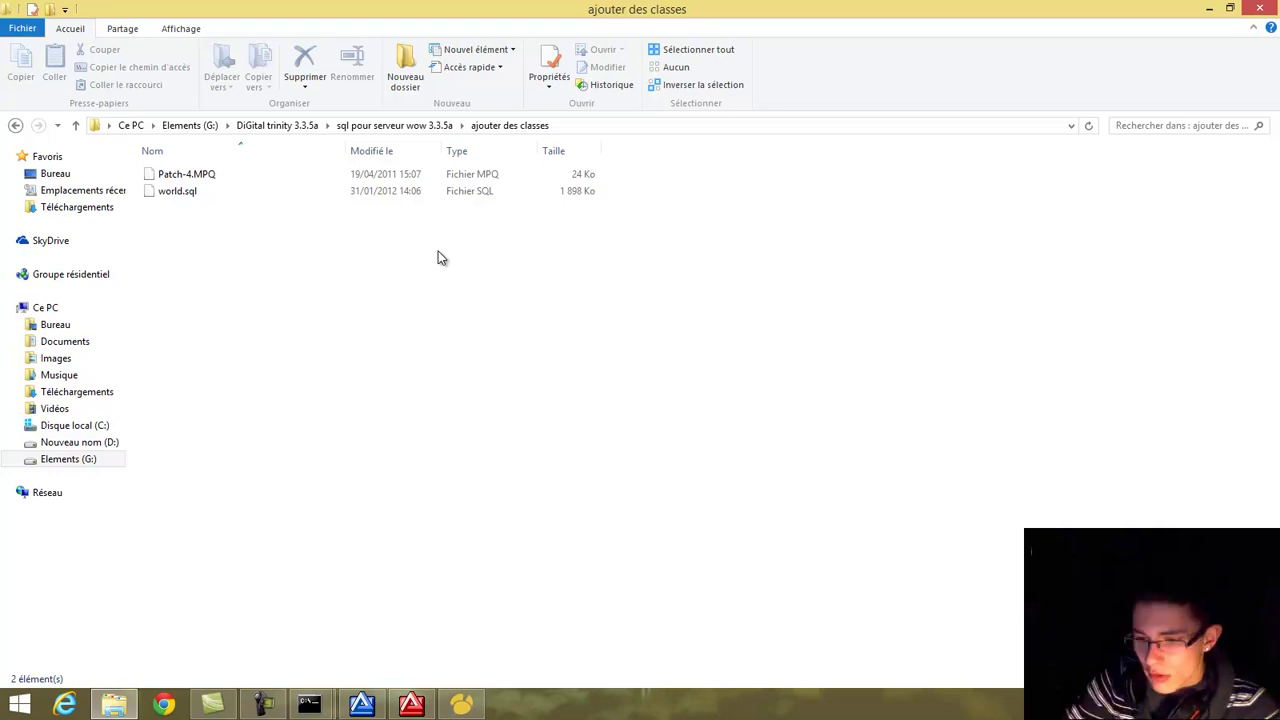
pyautogui.moveTo(438, 252); pyautogui.dragTo(398, 340)
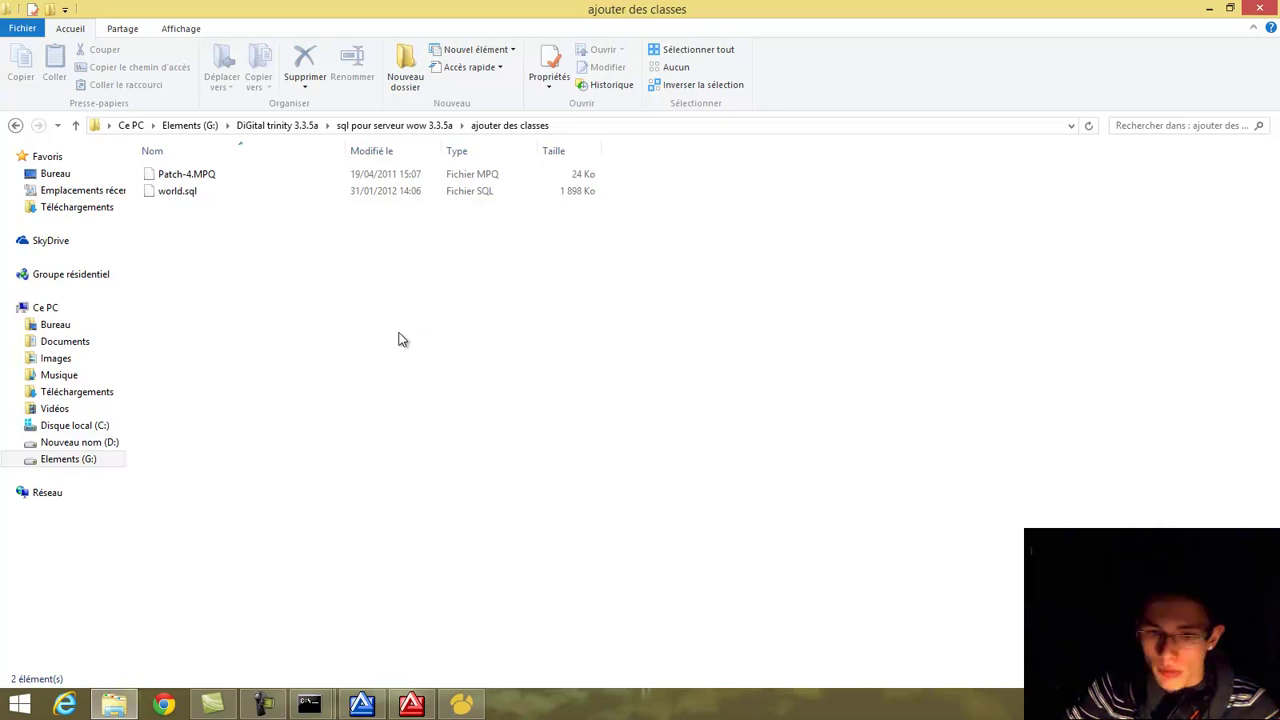
pyautogui.click(1208, 8)
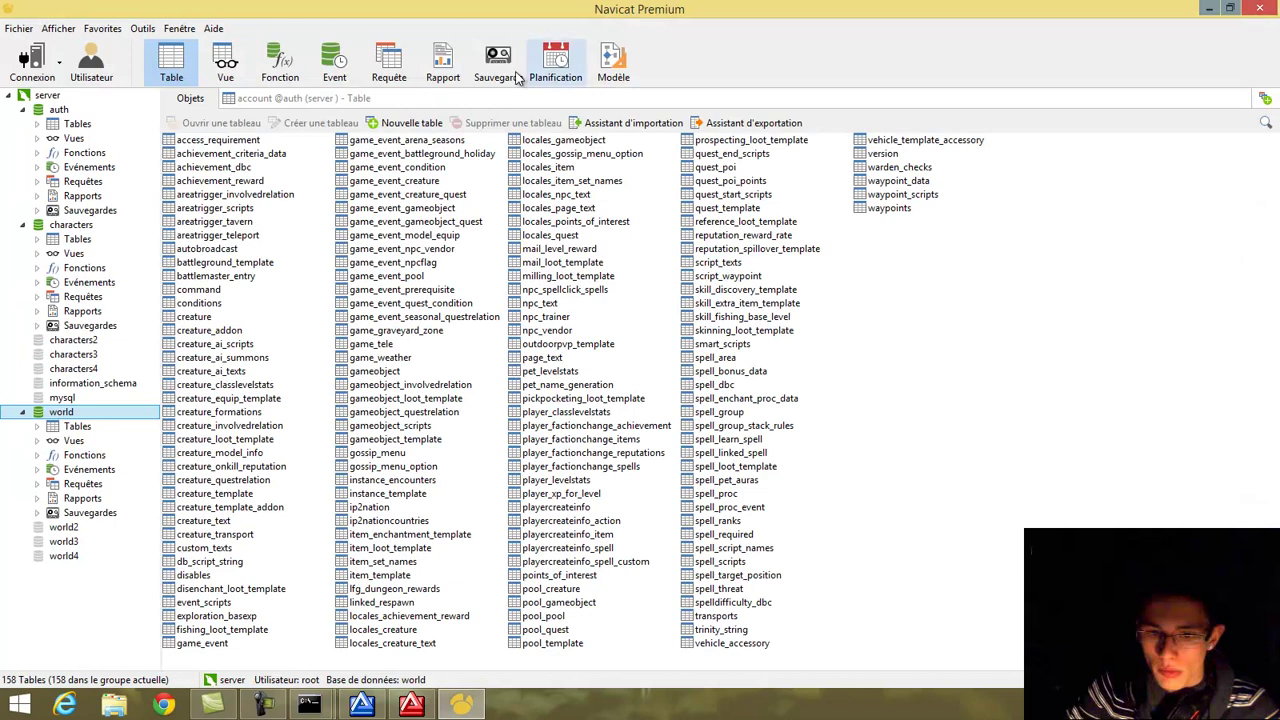
# Close Navicat Premium, relaunch it from the desktop, and open the server connection.
pyautogui.click(1258, 12)
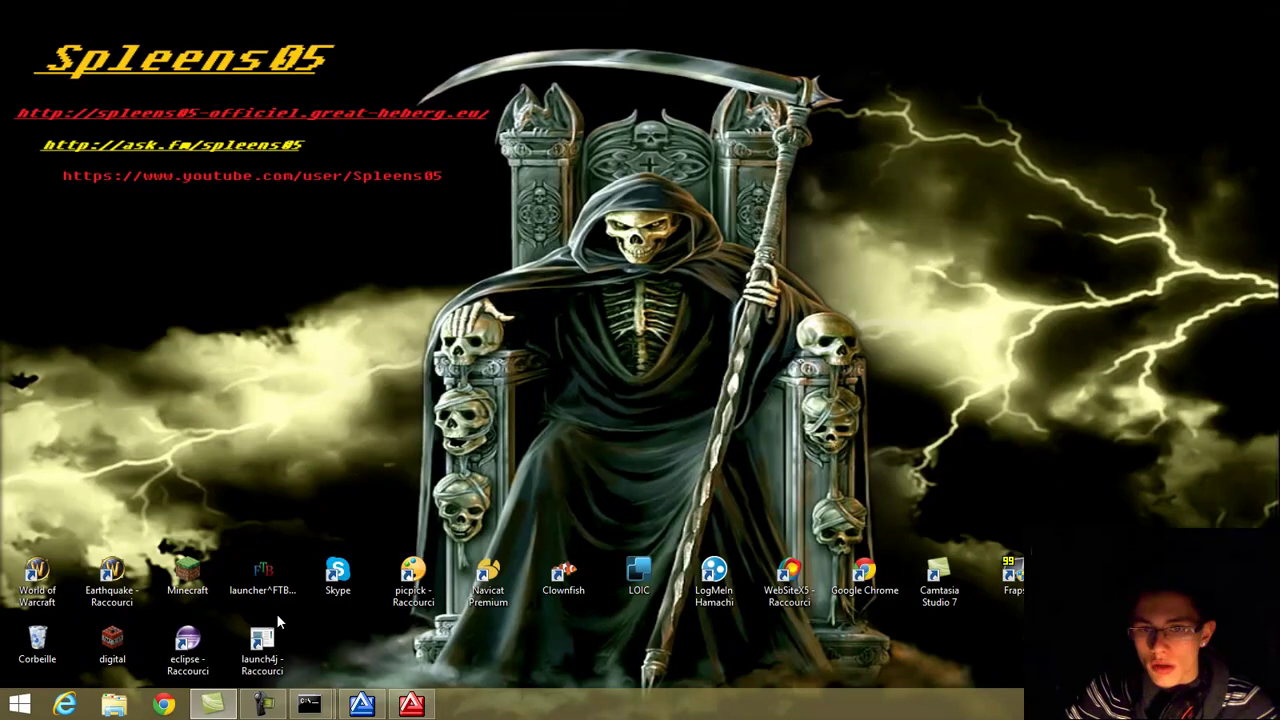
pyautogui.doubleClick(480, 578)
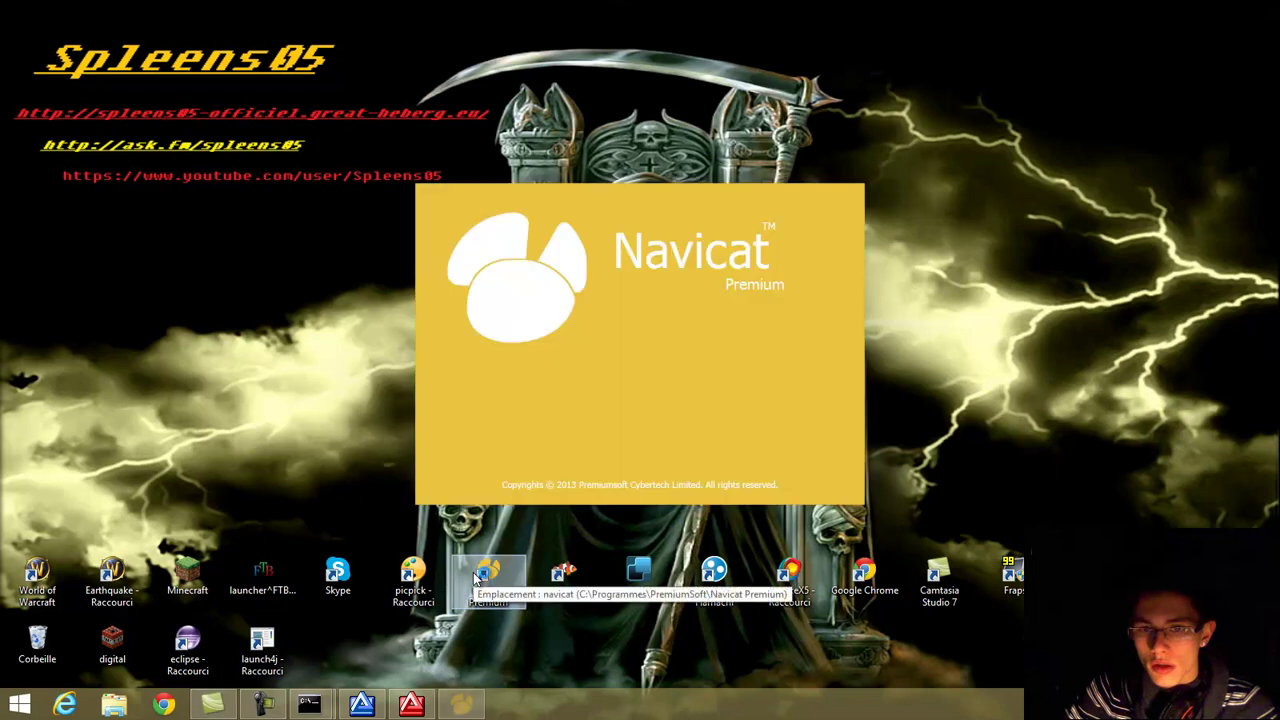
pyautogui.click(592, 426)
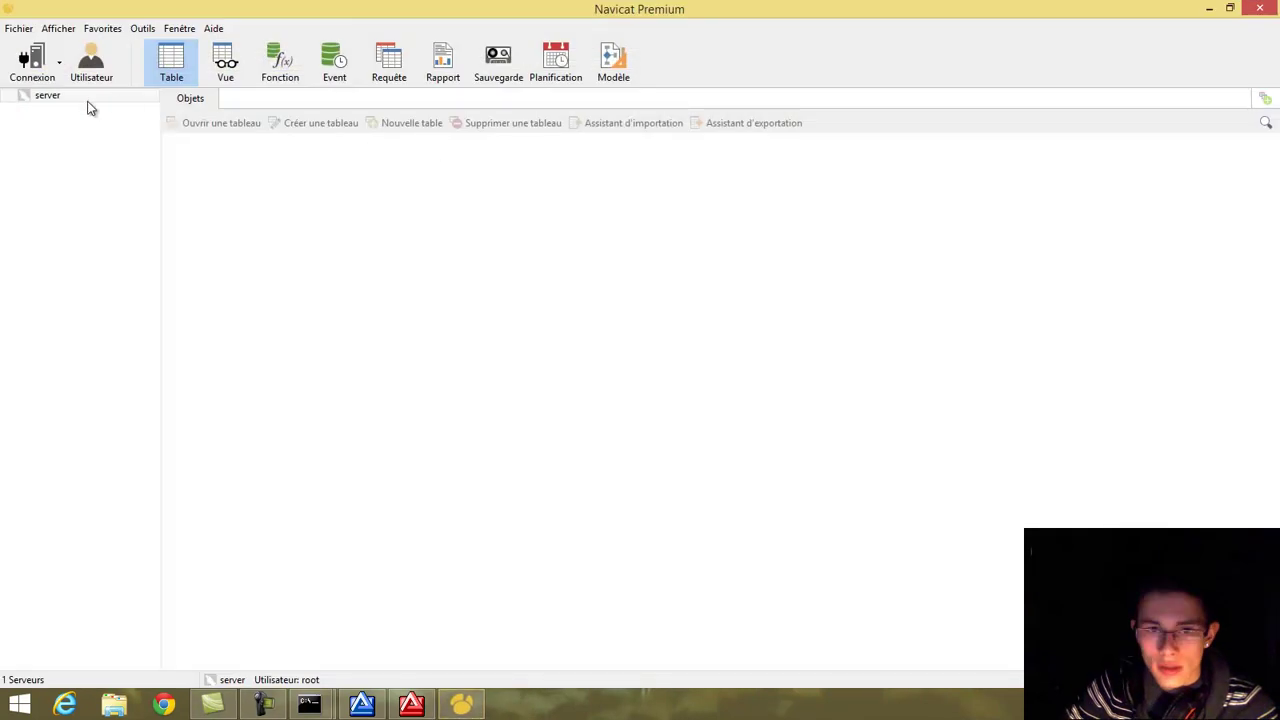
pyautogui.doubleClick(85, 98)
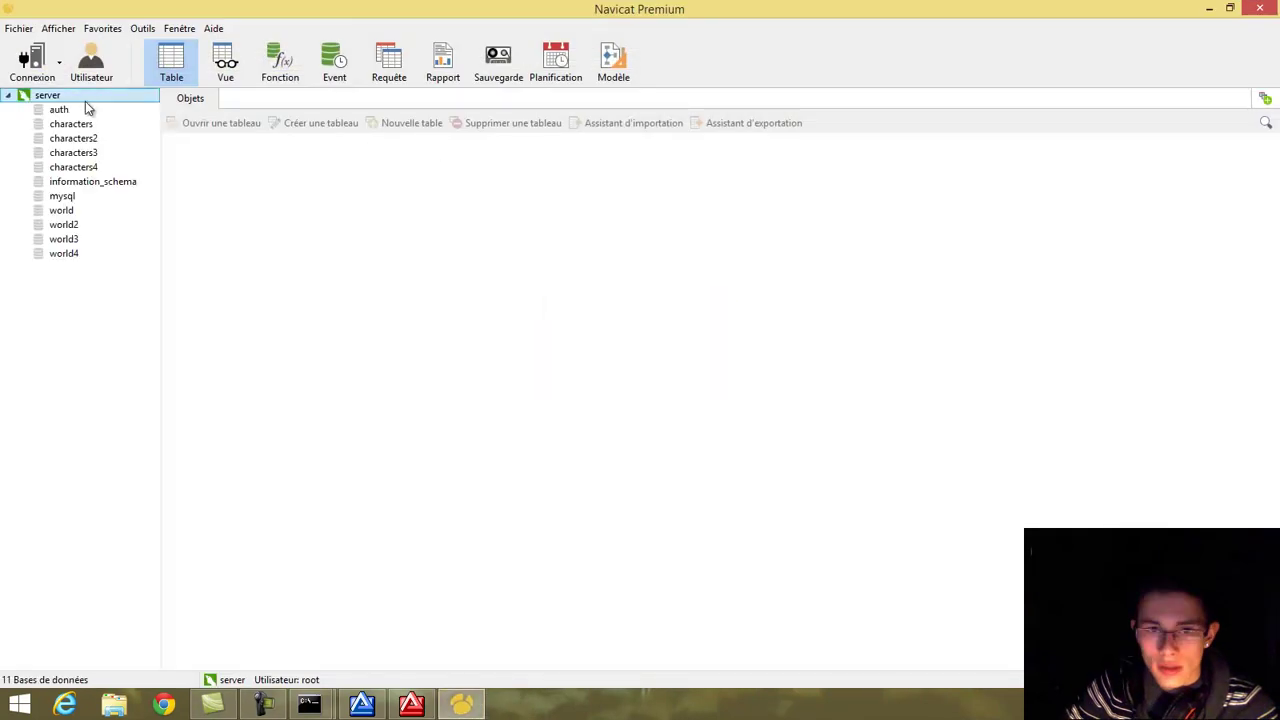
# Open the auth database's realmlist table and select its first realm record.
pyautogui.doubleClick(62, 112)
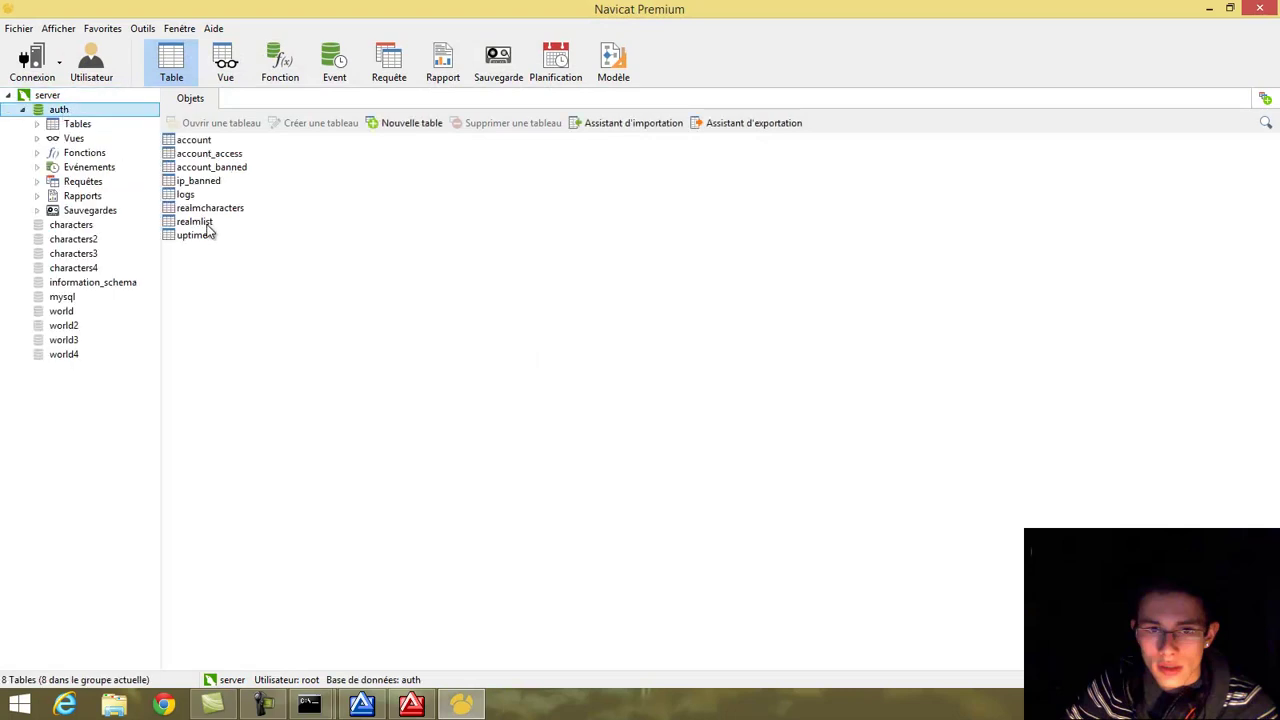
pyautogui.doubleClick(205, 223)
pyautogui.doubleClick(180, 157)
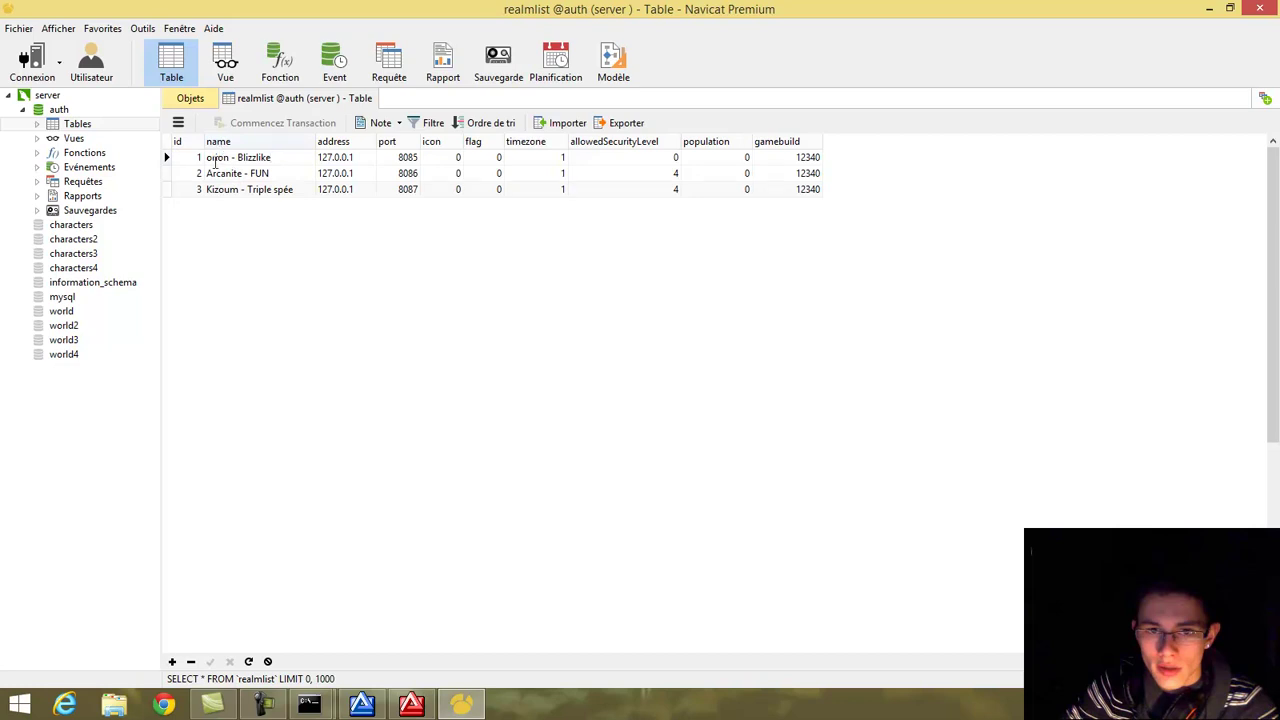
# Examine the name and address of the orion - Blizzlike realm in the realmlist table, and close Navicat Premium.
pyautogui.moveTo(211, 160); pyautogui.dragTo(263, 170)
pyautogui.click(305, 160)
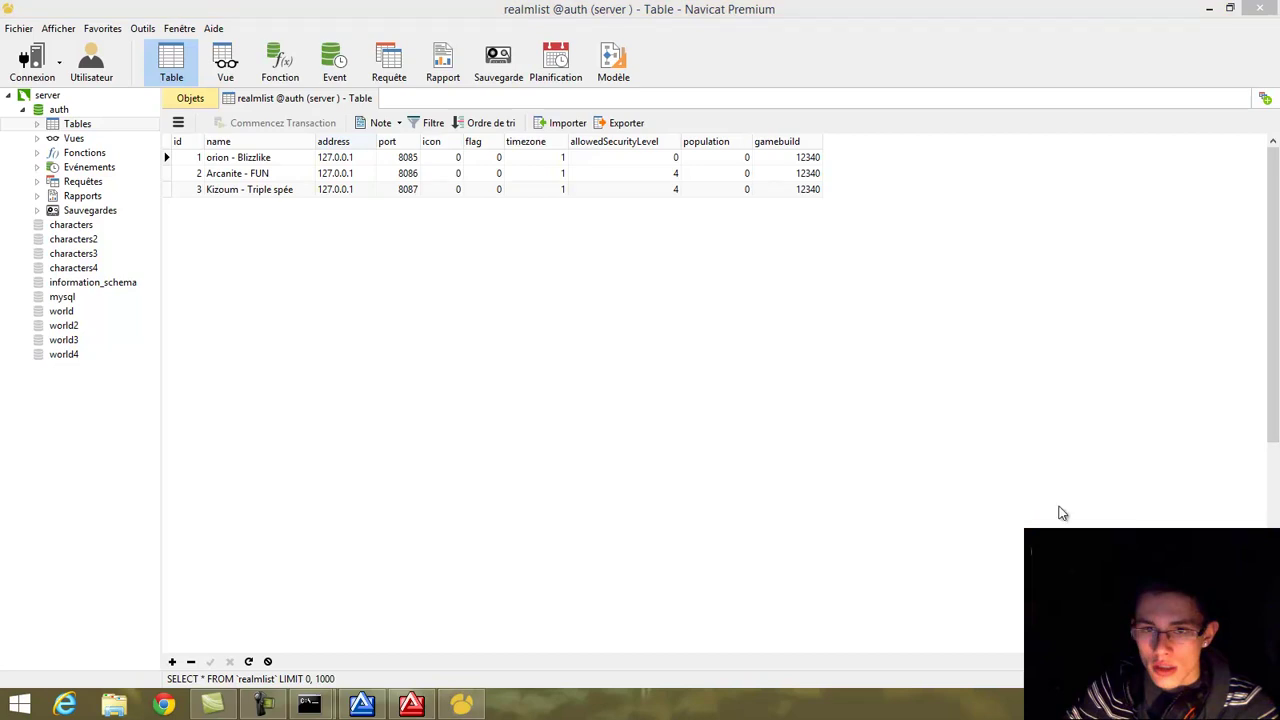
pyautogui.click(358, 160)
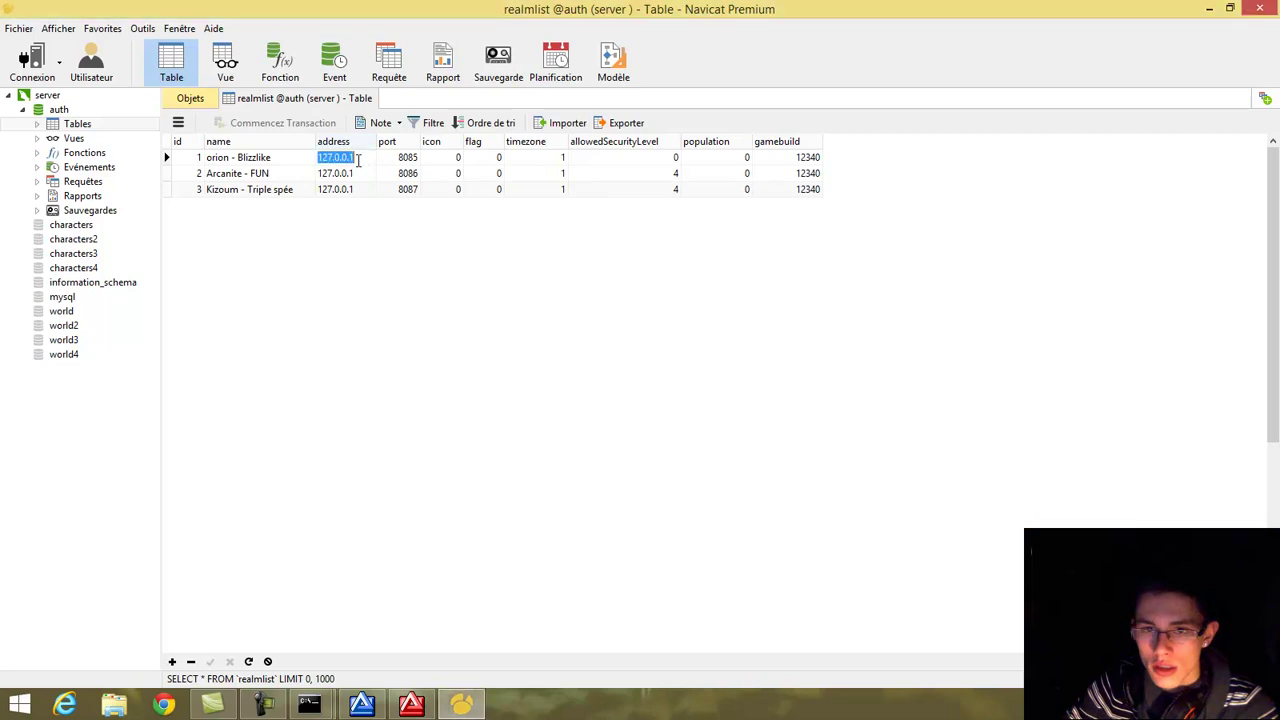
pyautogui.click(369, 157)
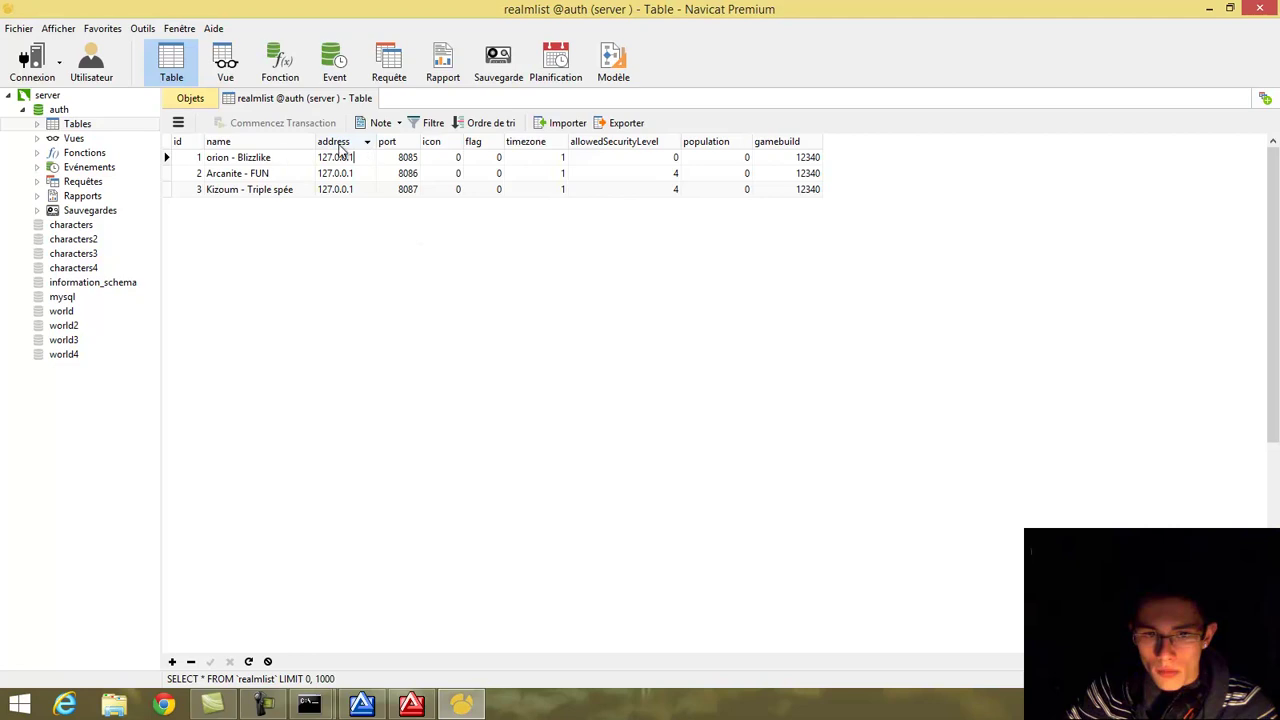
pyautogui.click(1270, 8)
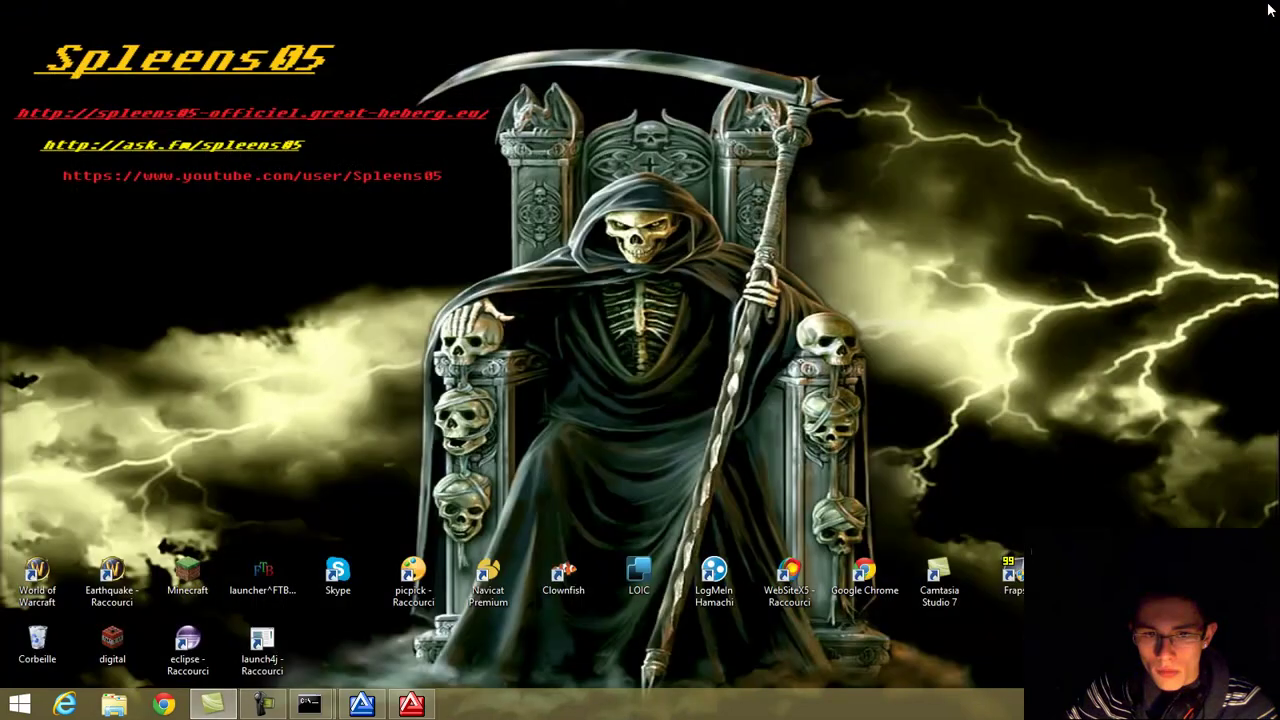
# Open the World of Warcraft shortcut's file location in File Explorer and browse to G:\dossier flo'\Jeux\wow priver 3.3.5a.
pyautogui.rightClick(42, 578)
pyautogui.click(143, 246)
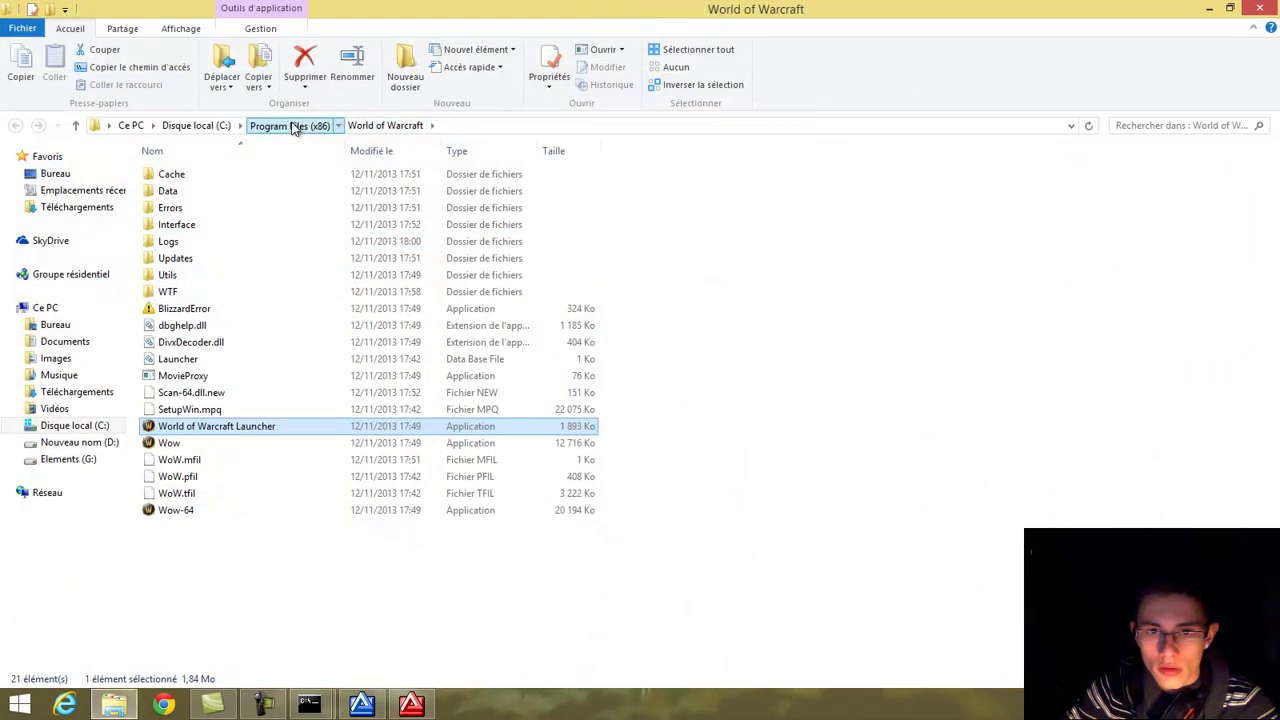
pyautogui.click(293, 128)
pyautogui.click(65, 458)
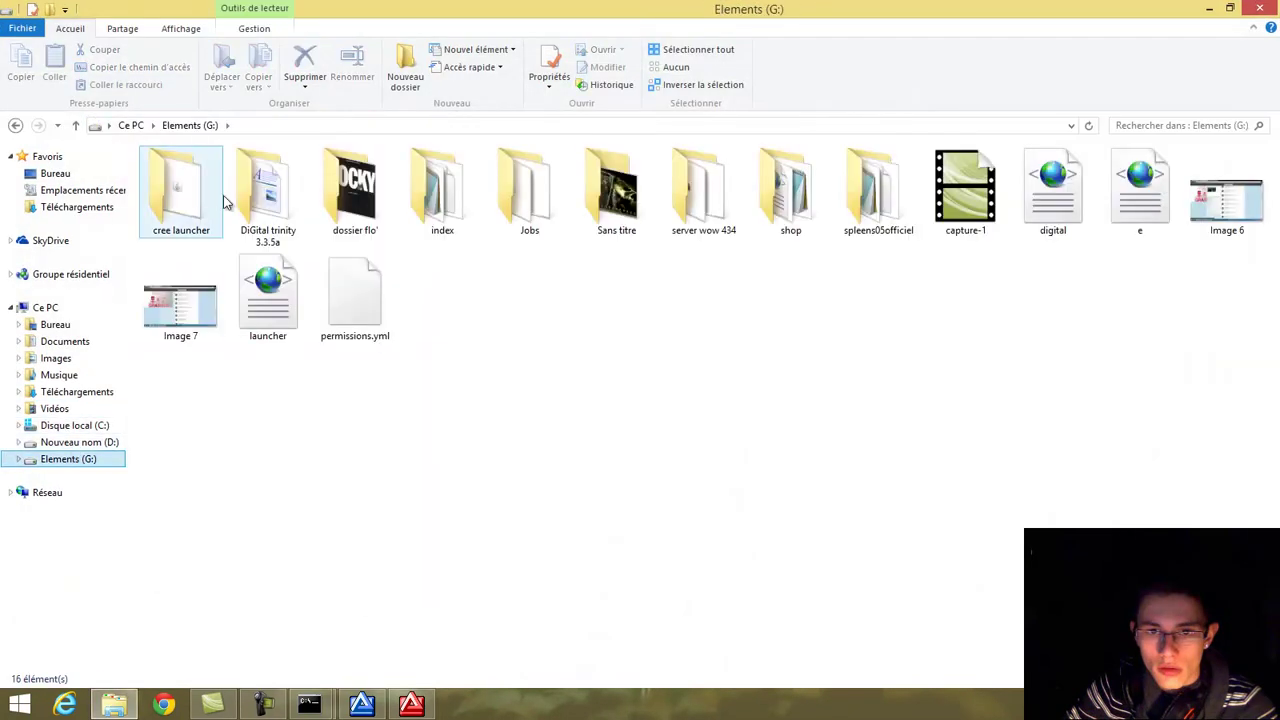
pyautogui.doubleClick(355, 195)
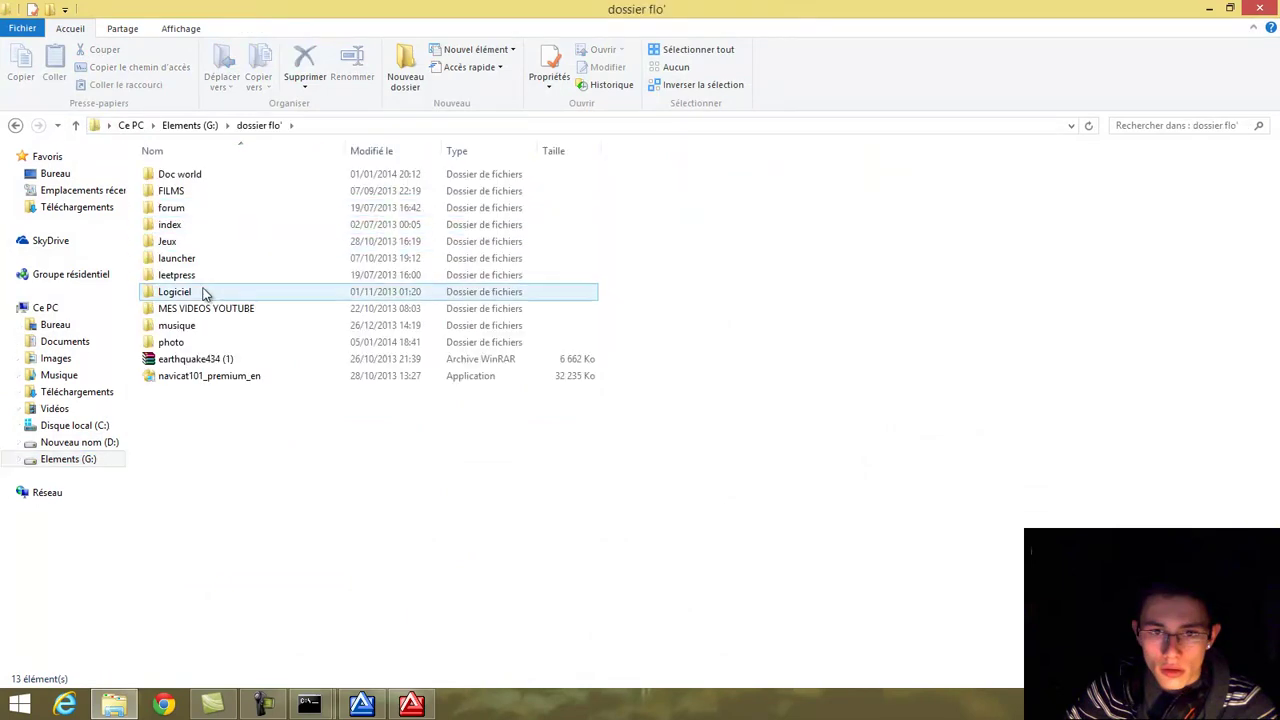
pyautogui.doubleClick(224, 241)
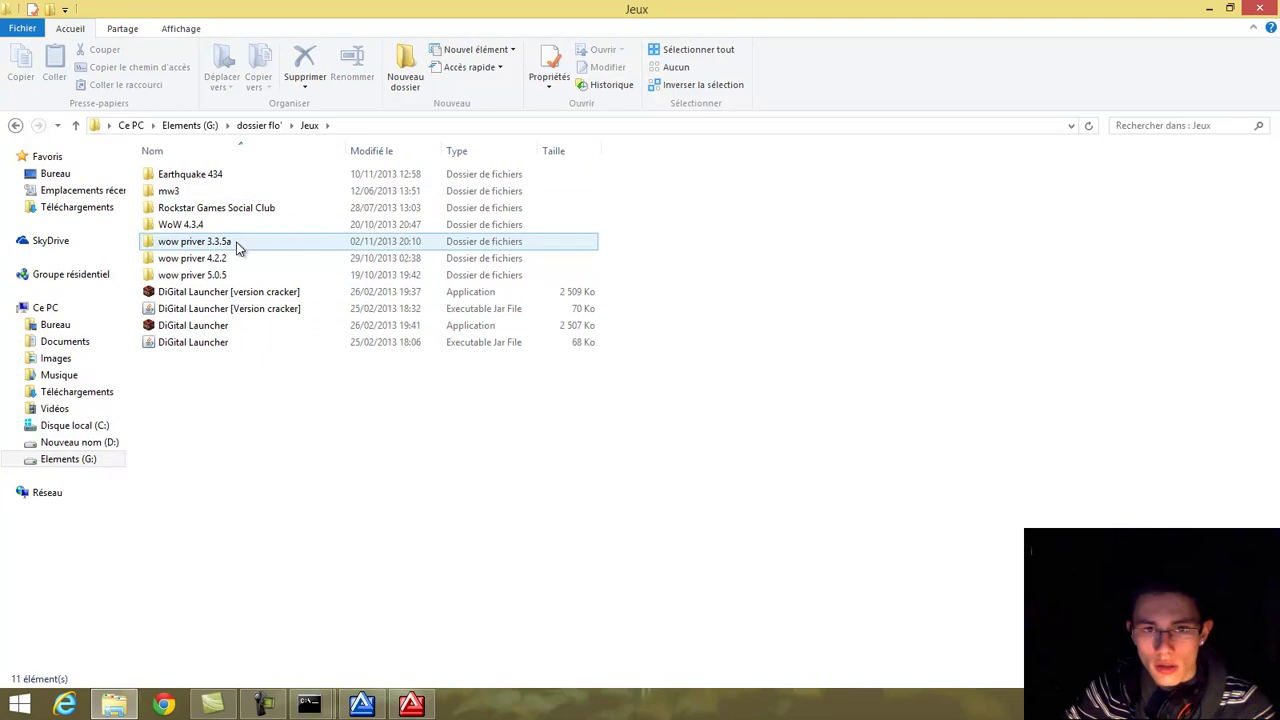
pyautogui.doubleClick(237, 243)
# Delete the Cache folder from the wow priver 3.3.5a folder.
pyautogui.click(285, 190)
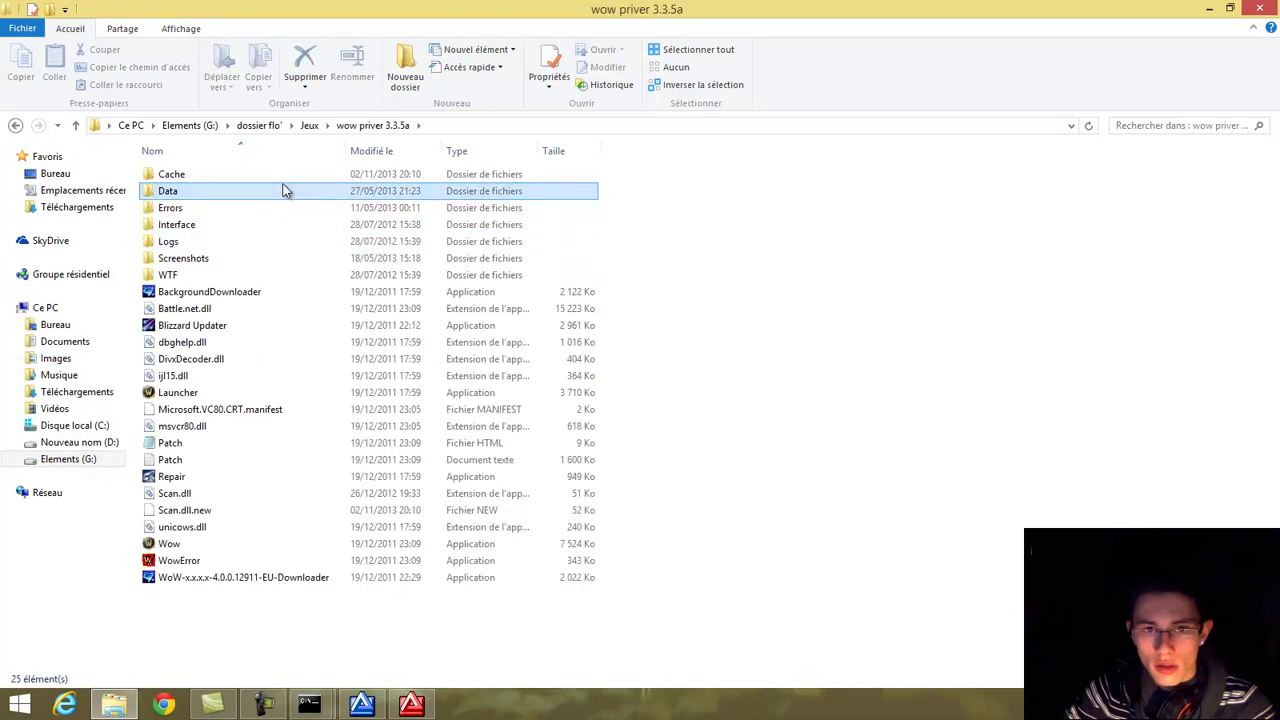
pyautogui.click(294, 174)
pyautogui.rightClick(296, 174)
pyautogui.click(340, 448)
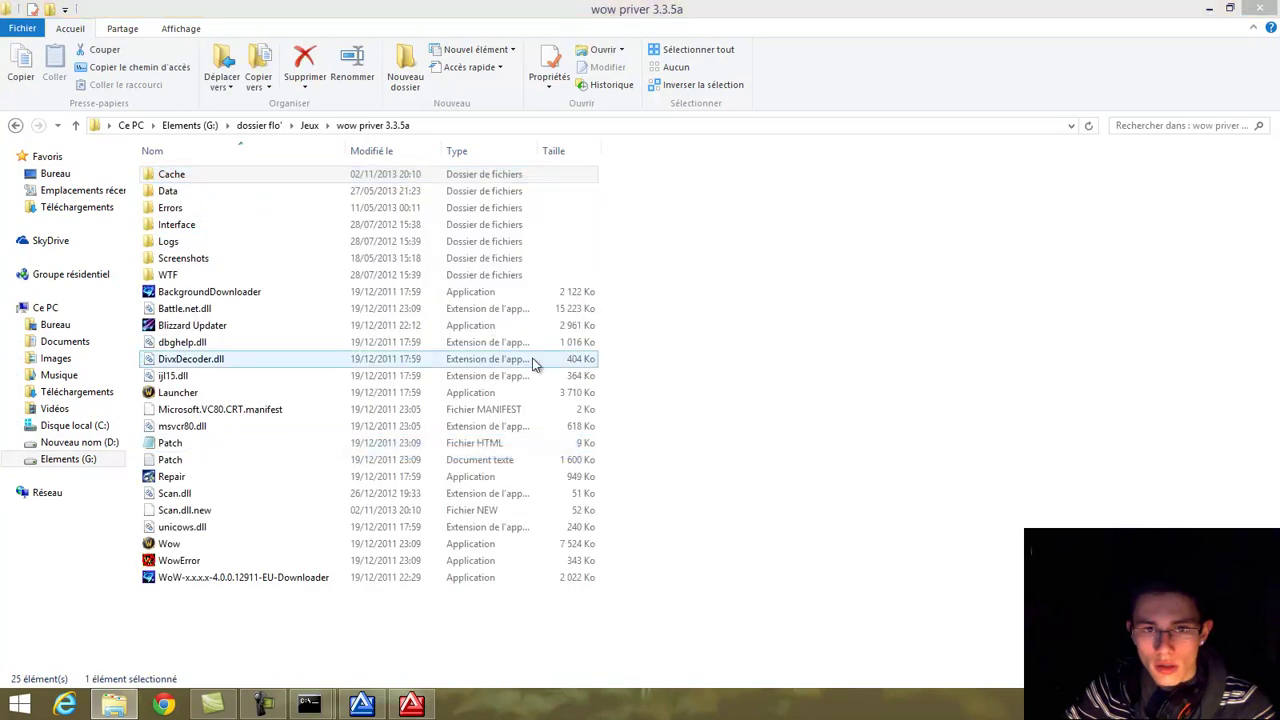
# Open realmlist.wtf from the game's Data\frFR folder in Notepad++.
pyautogui.doubleClick(213, 177)
pyautogui.doubleClick(217, 178)
pyautogui.click(207, 492)
pyautogui.rightClick(207, 492)
pyautogui.click(249, 246)
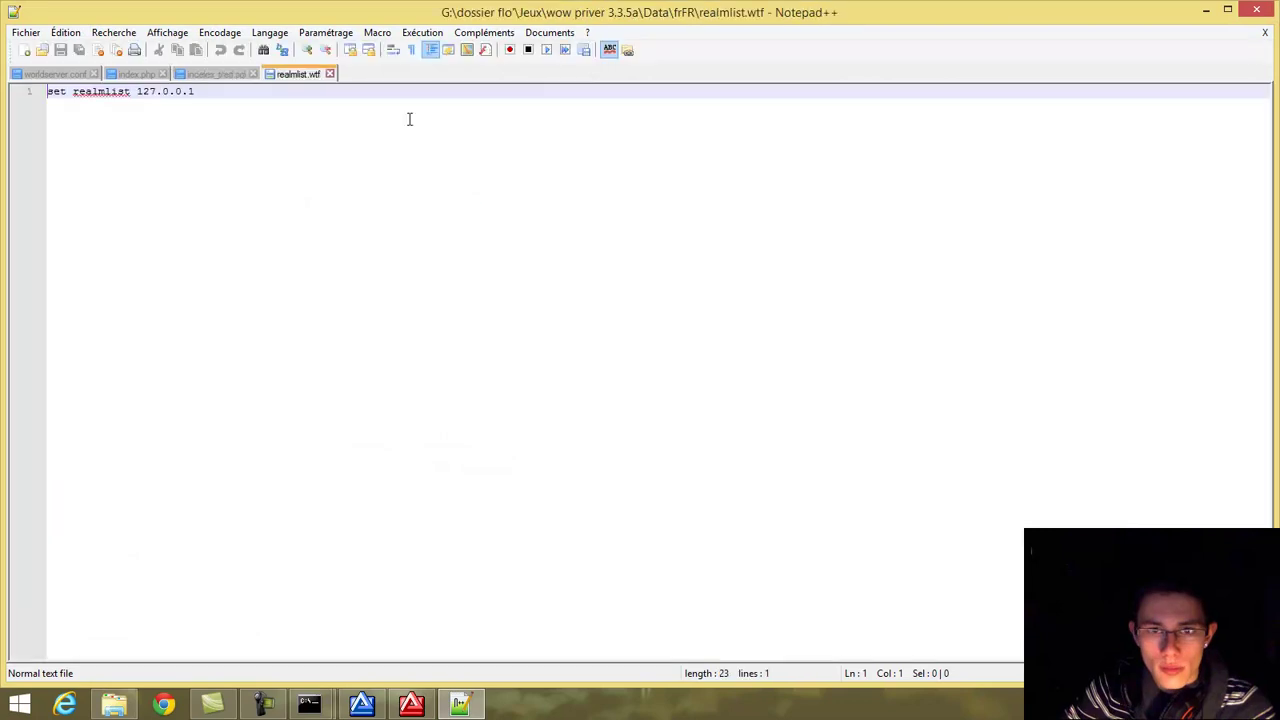
# Try replacing the address on the set realmlist line with another server IP, and undo the edit.
pyautogui.moveTo(72, 93); pyautogui.dragTo(200, 88)
pyautogui.click(229, 88)
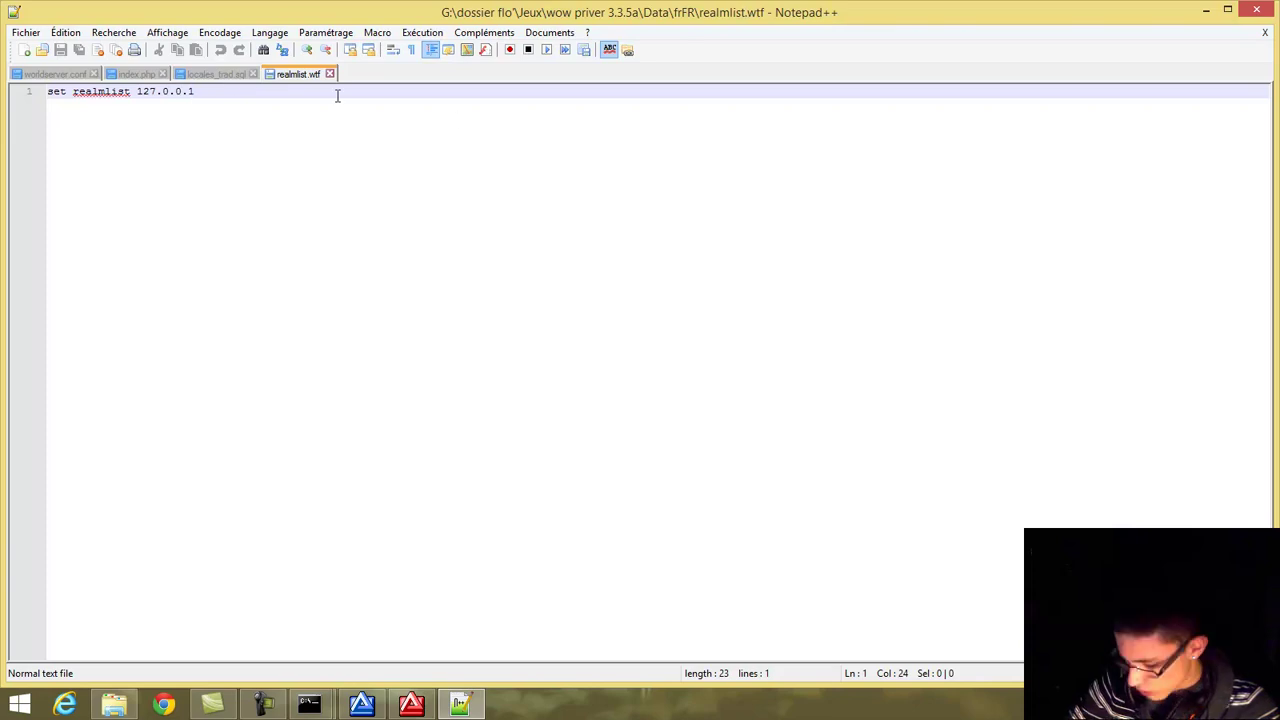
pyautogui.moveTo(215, 93); pyautogui.dragTo(151, 90)
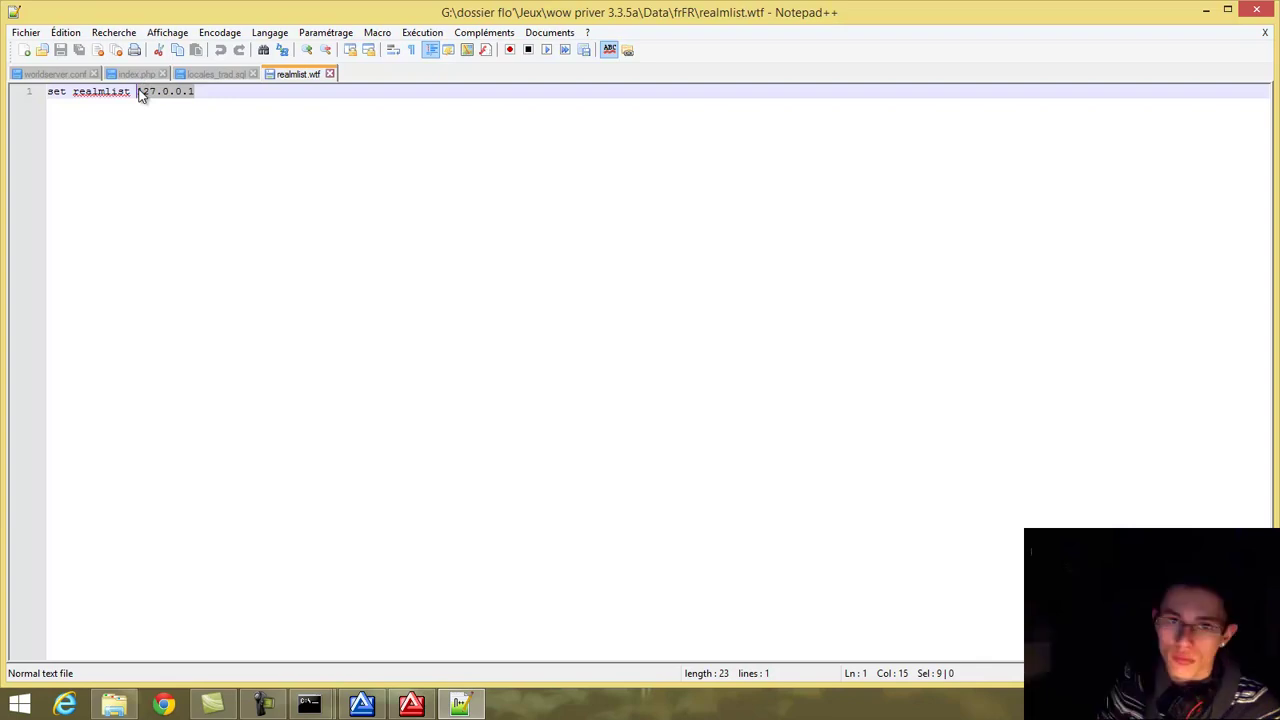
pyautogui.write('1')
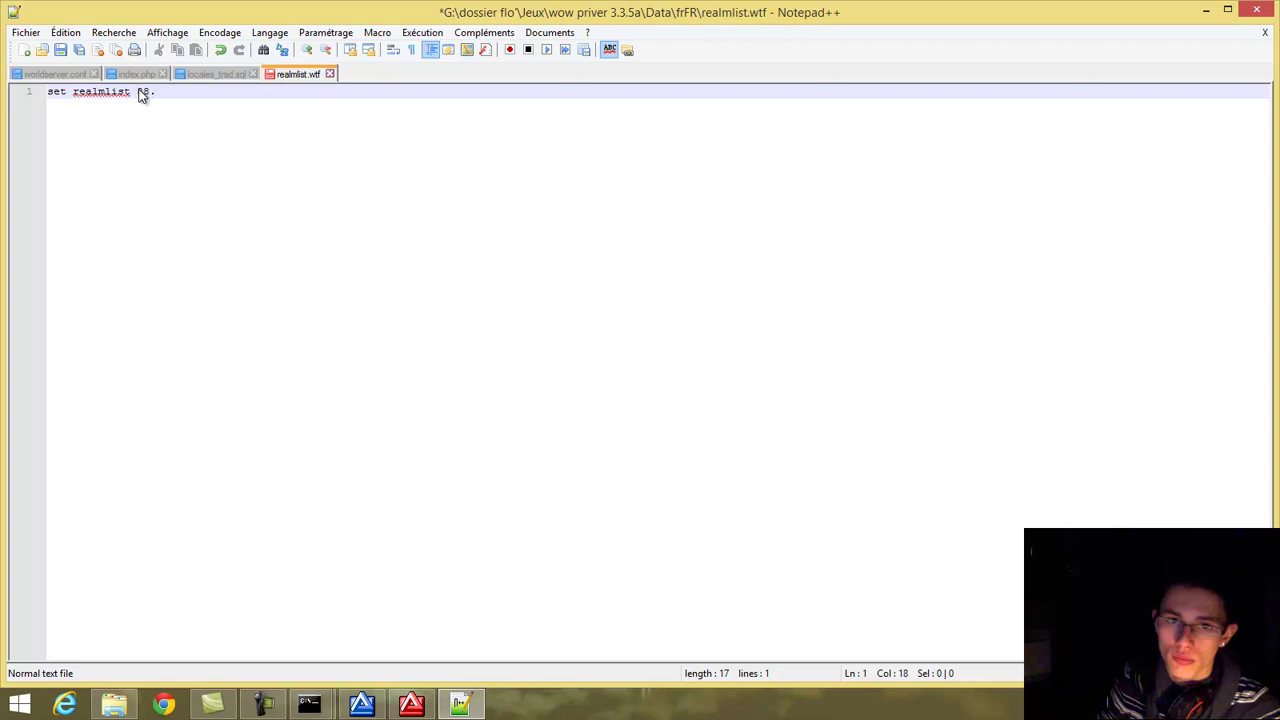
pyautogui.write('8.164.5454')
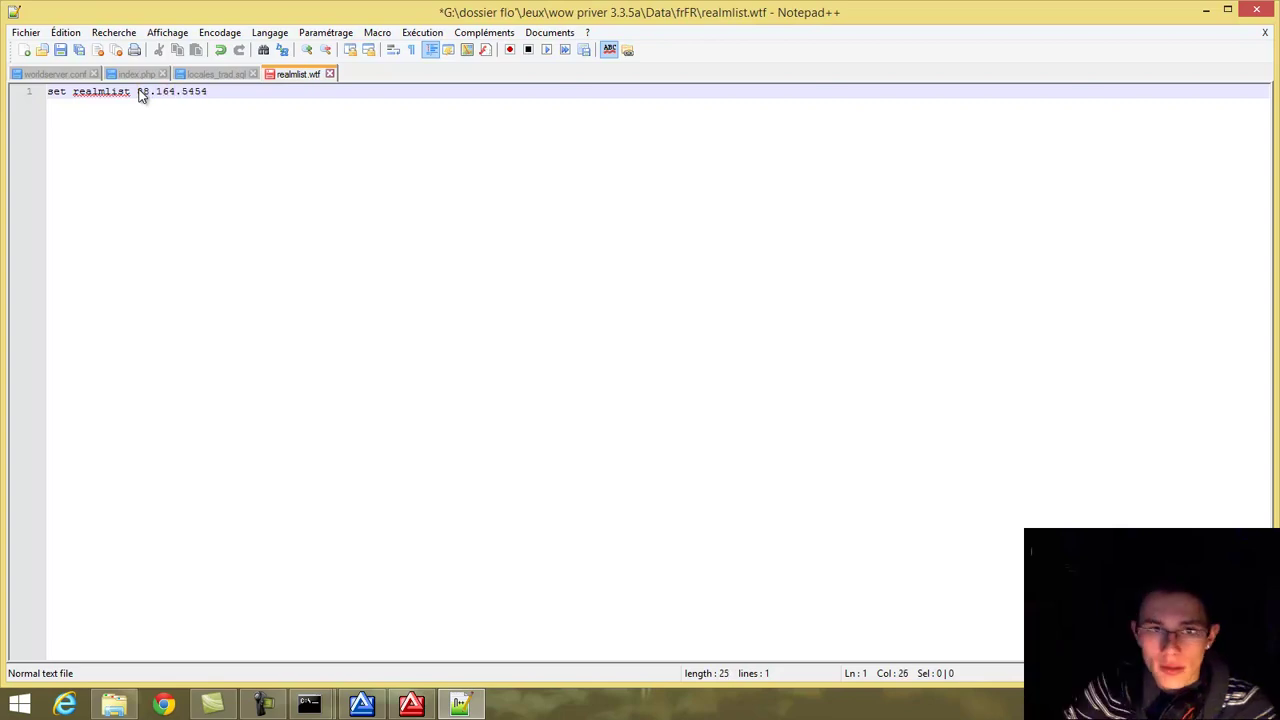
pyautogui.moveTo(216, 95); pyautogui.dragTo(137, 93)
pyautogui.click(220, 50)
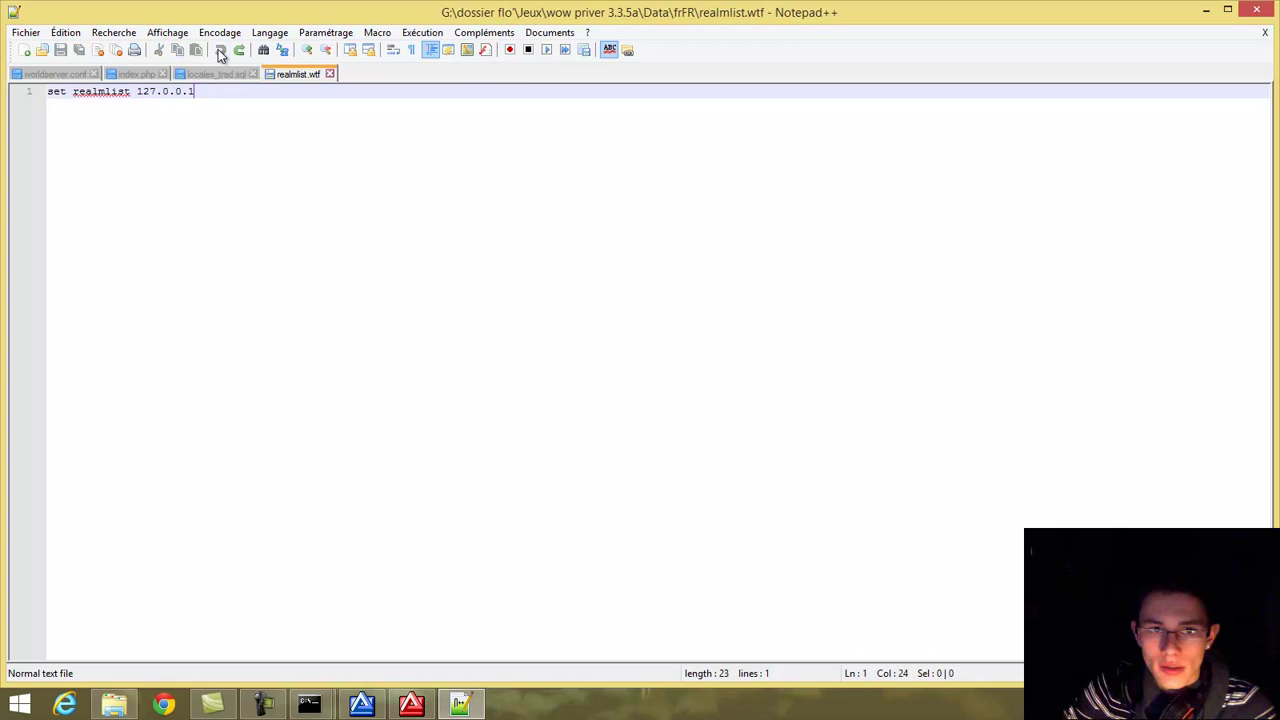
# Close Notepad++, return to the wow priver 3.3.5a folder, and launch the Wow application.
pyautogui.click(1256, 10)
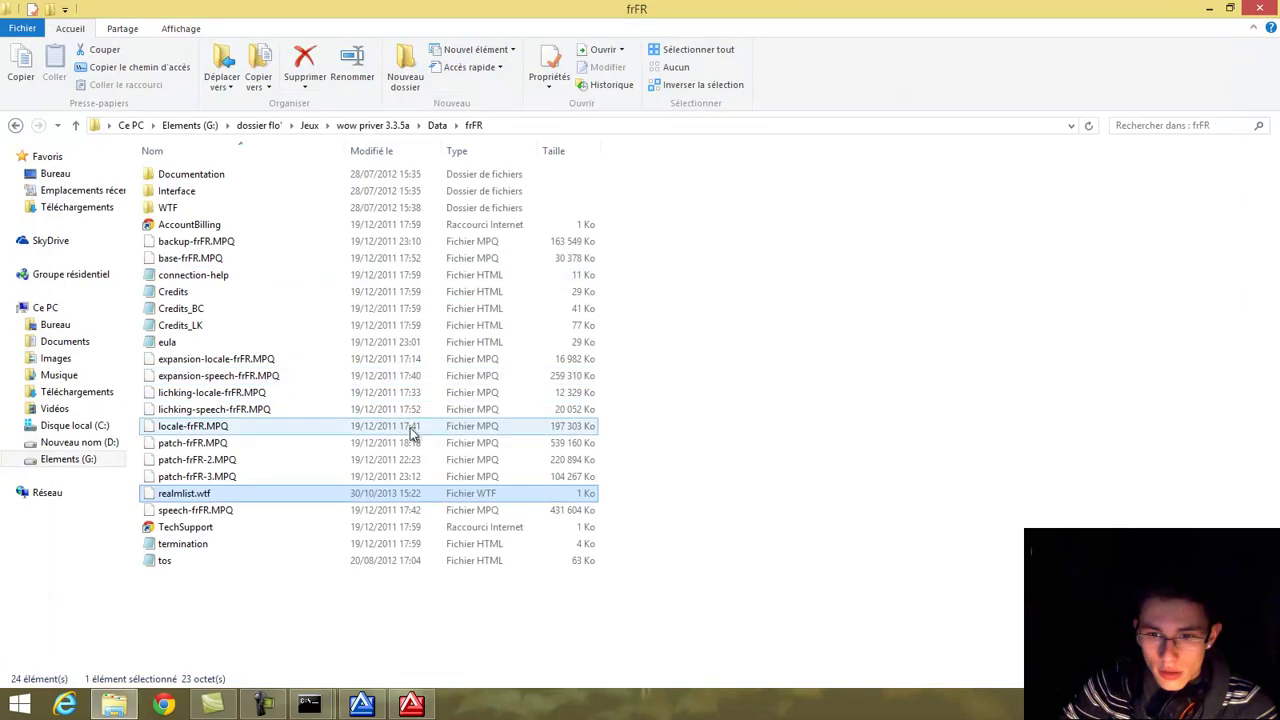
pyautogui.click(378, 128)
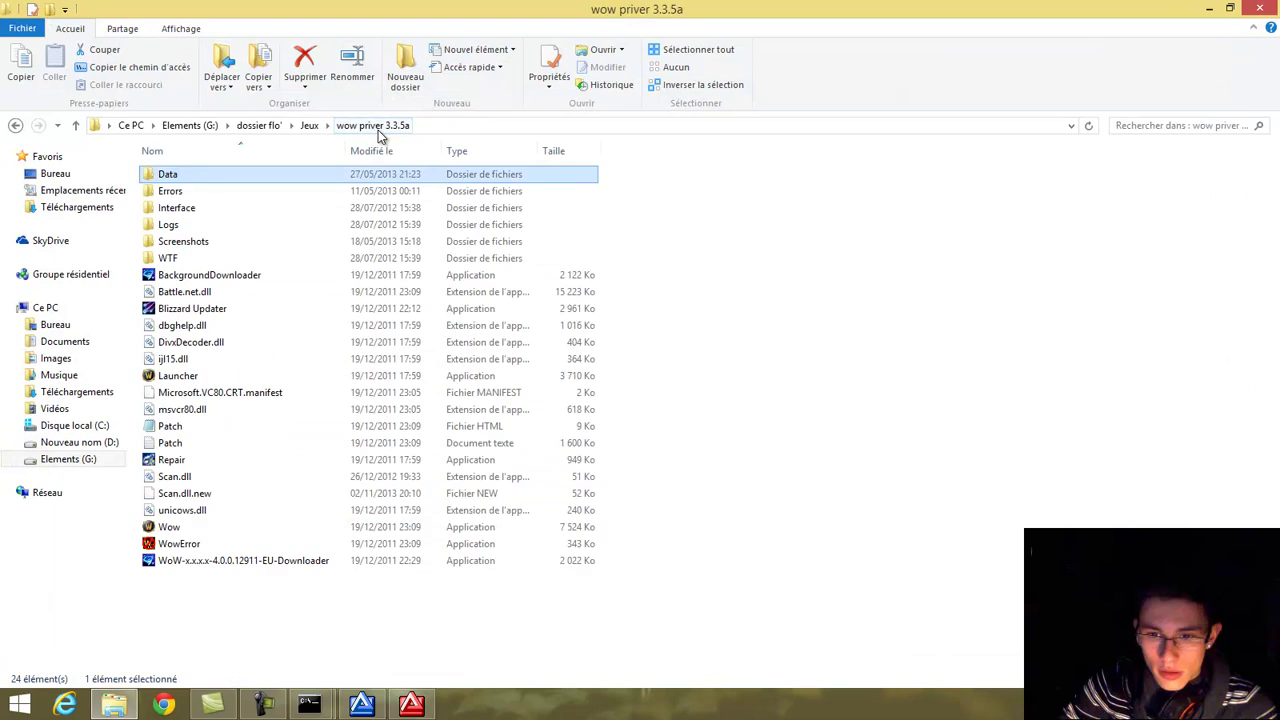
pyautogui.click(203, 530)
pyautogui.doubleClick(203, 530)
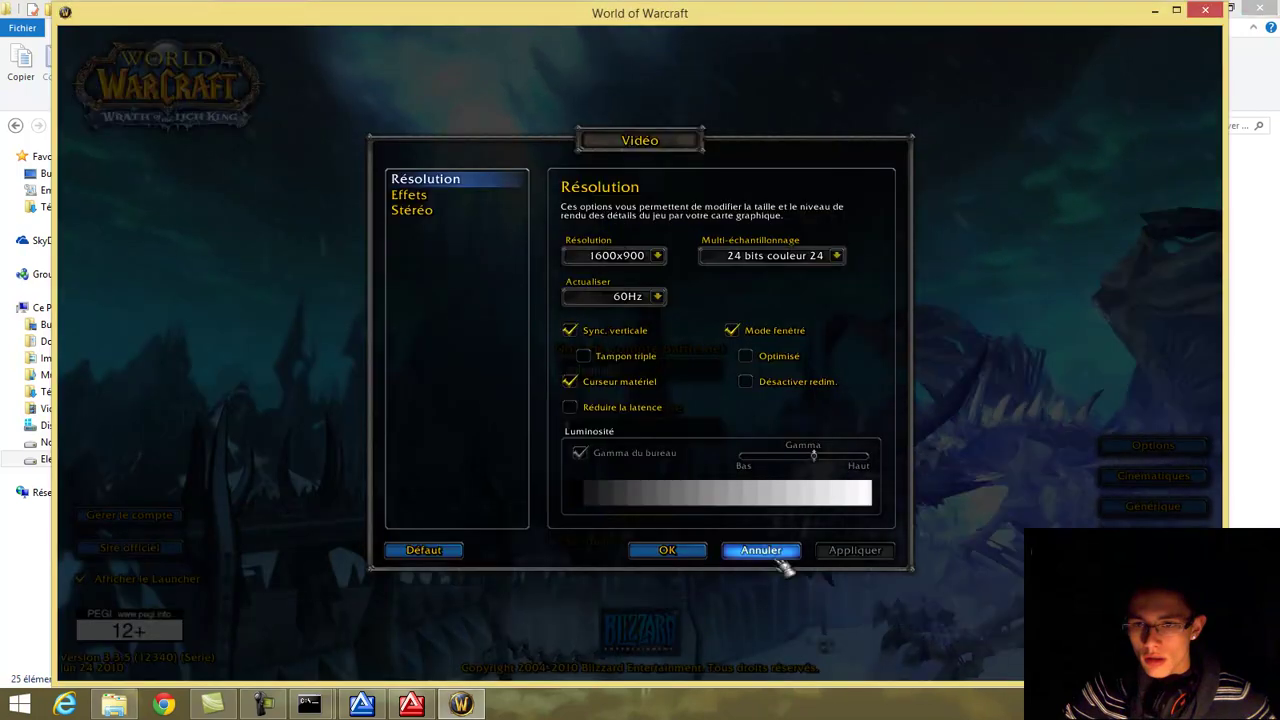
# Cancel the video options and replace the Battle.net account name on the login screen with youtube.
pyautogui.click(772, 553)
pyautogui.click(728, 428)
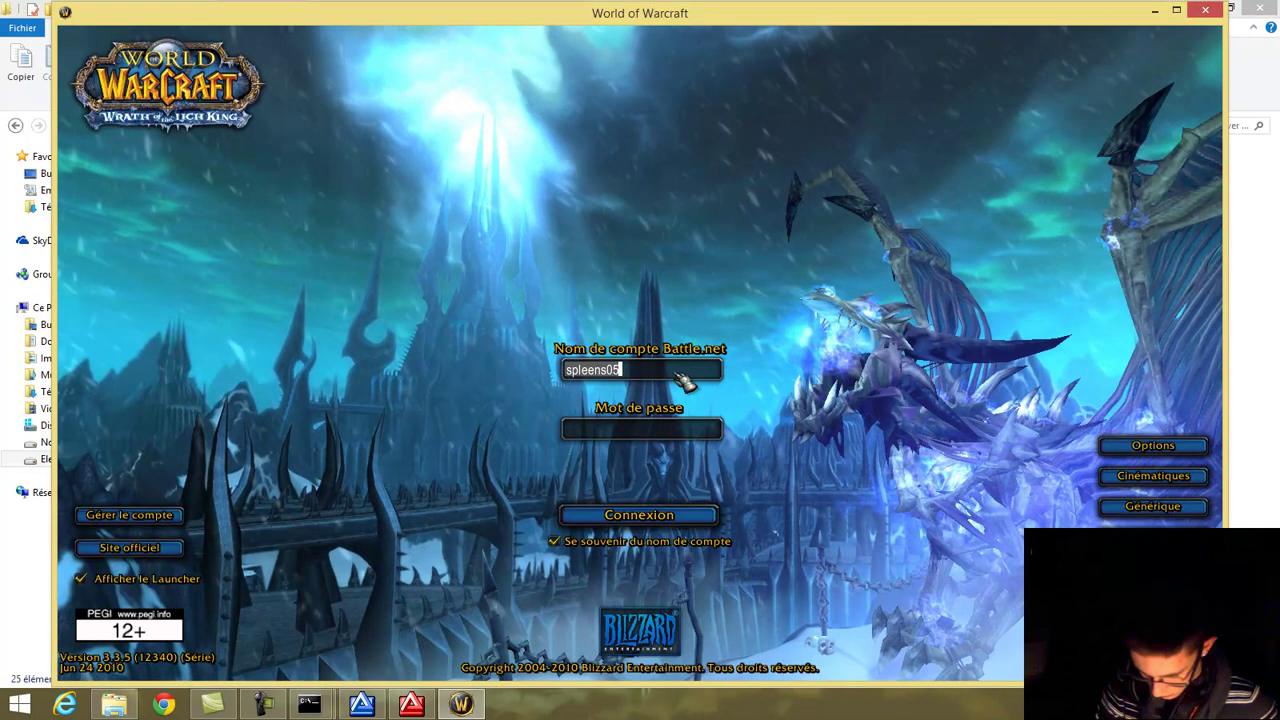
pyautogui.press('BackSpace')
pyautogui.press('BackSpace')
pyautogui.press('BackSpace')
pyautogui.press('BackSpace')
pyautogui.press('BackSpace')
pyautogui.press('BackSpace')
pyautogui.press('BackSpace')
pyautogui.press('BackSpace')
pyautogui.press('BackSpace')
pyautogui.write('you')
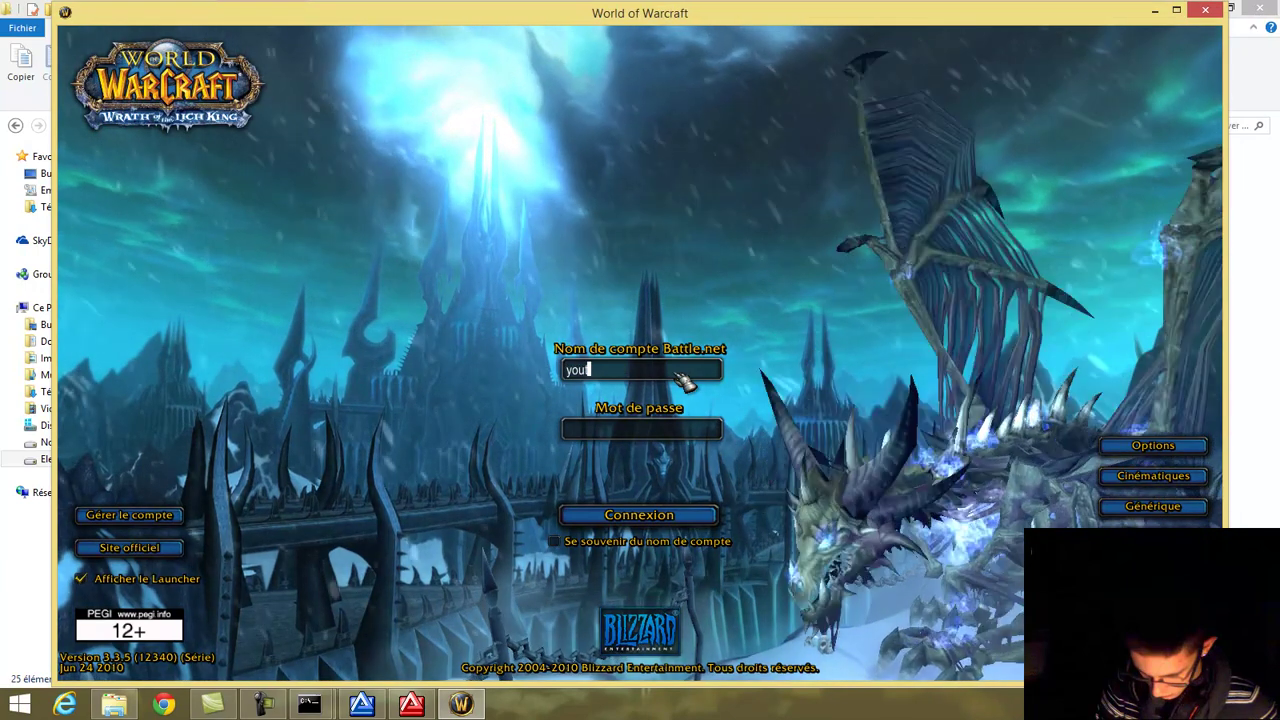
pyautogui.write('tube')
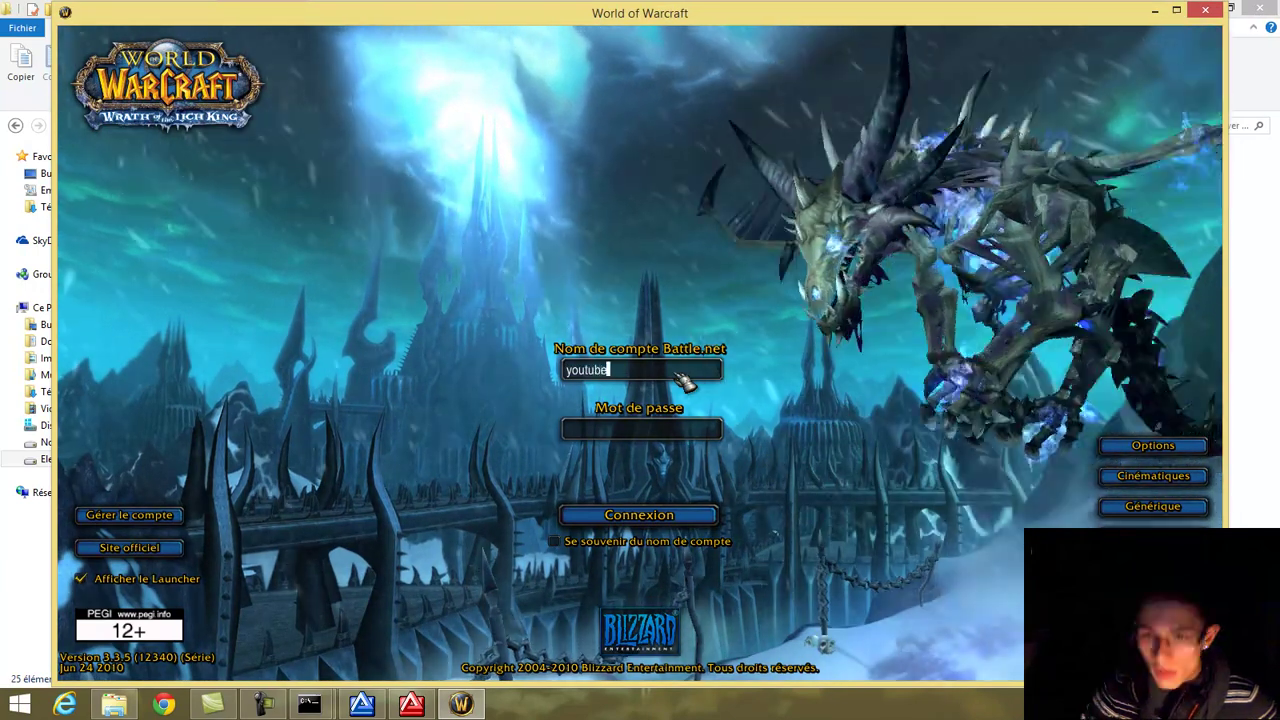
# Enter the account password and log in to the game.
pyautogui.click(698, 428)
pyautogui.write('*****')
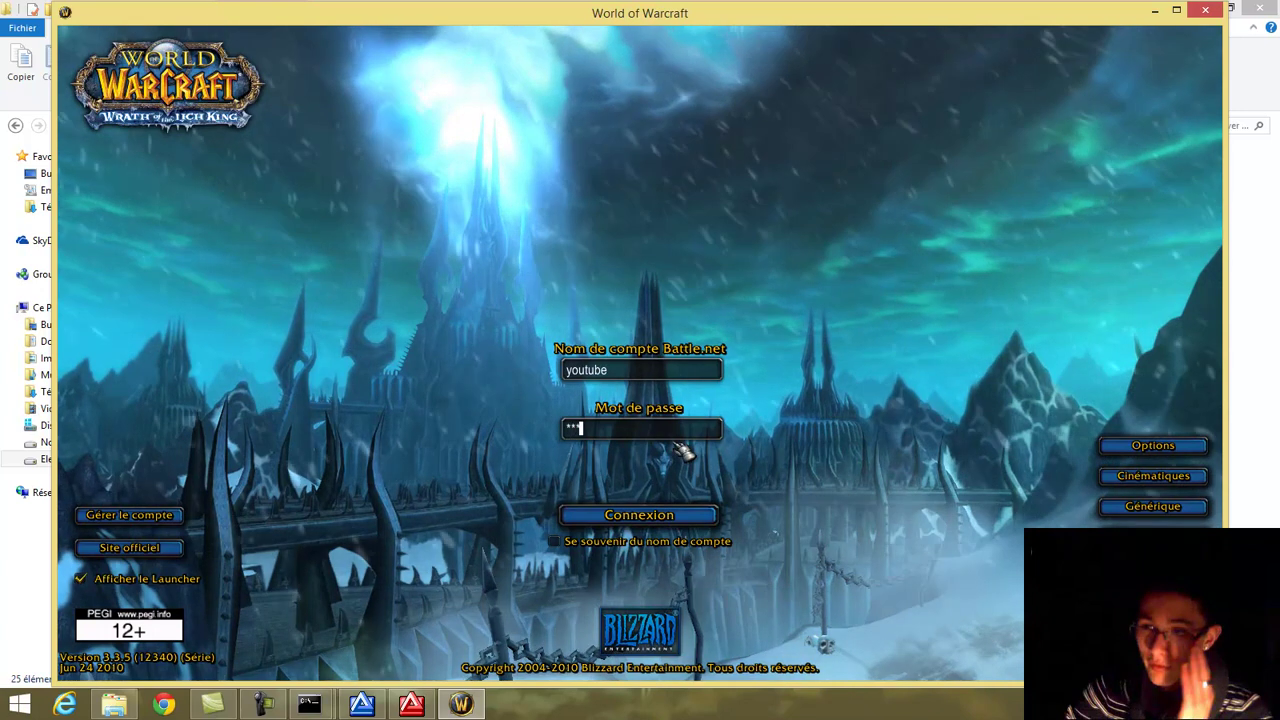
pyautogui.write('****')
pyautogui.press('Return')
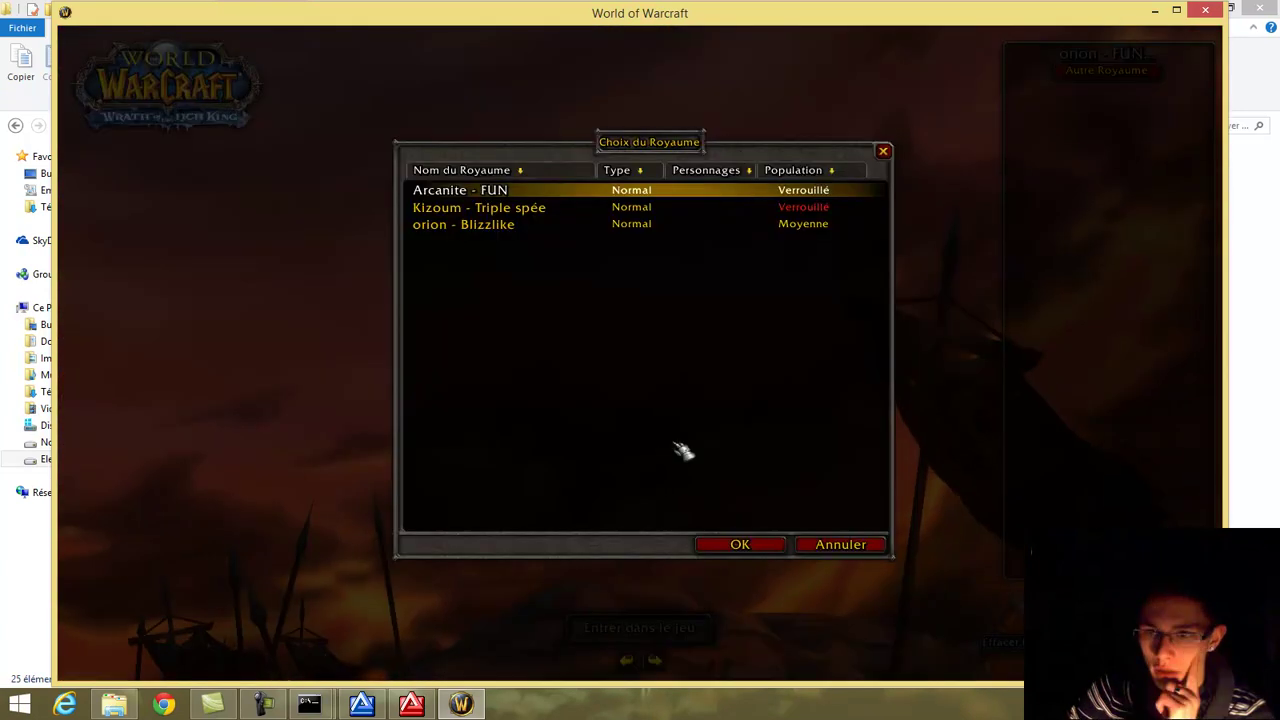
# Look through the realm list and enter the orion - Blizzlike realm.
pyautogui.click(731, 551)
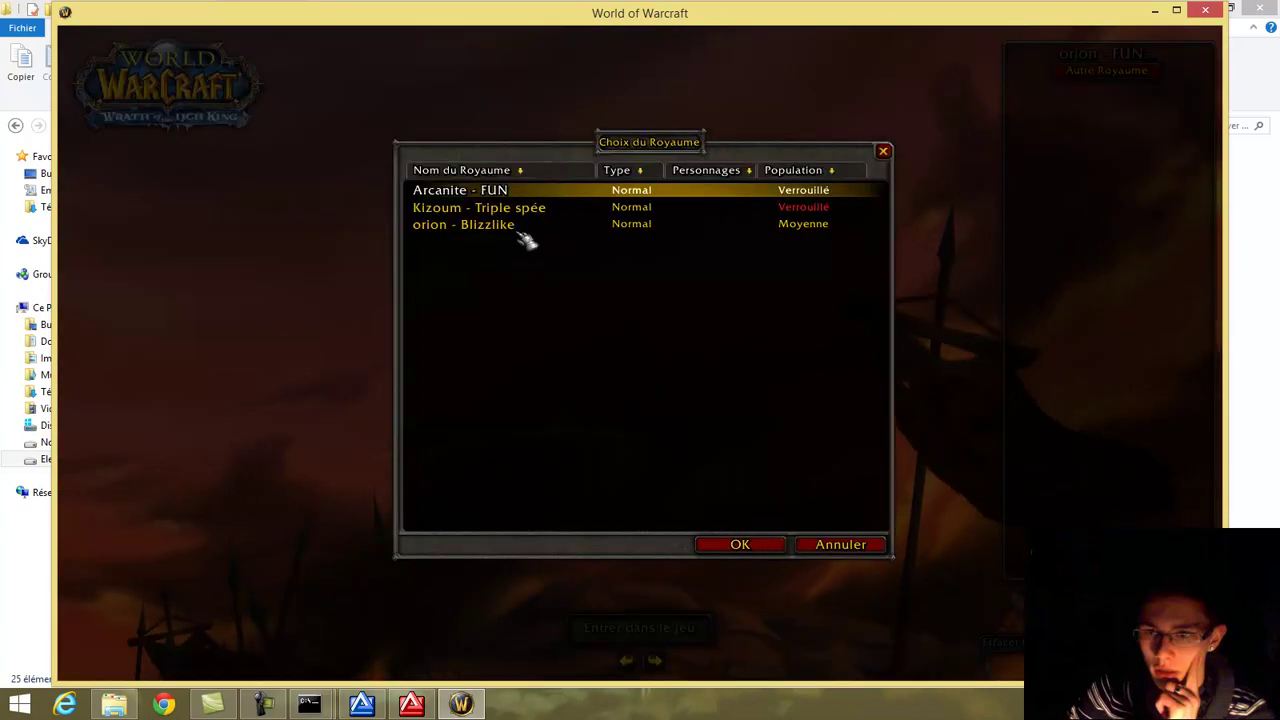
pyautogui.click(525, 226)
pyautogui.click(540, 210)
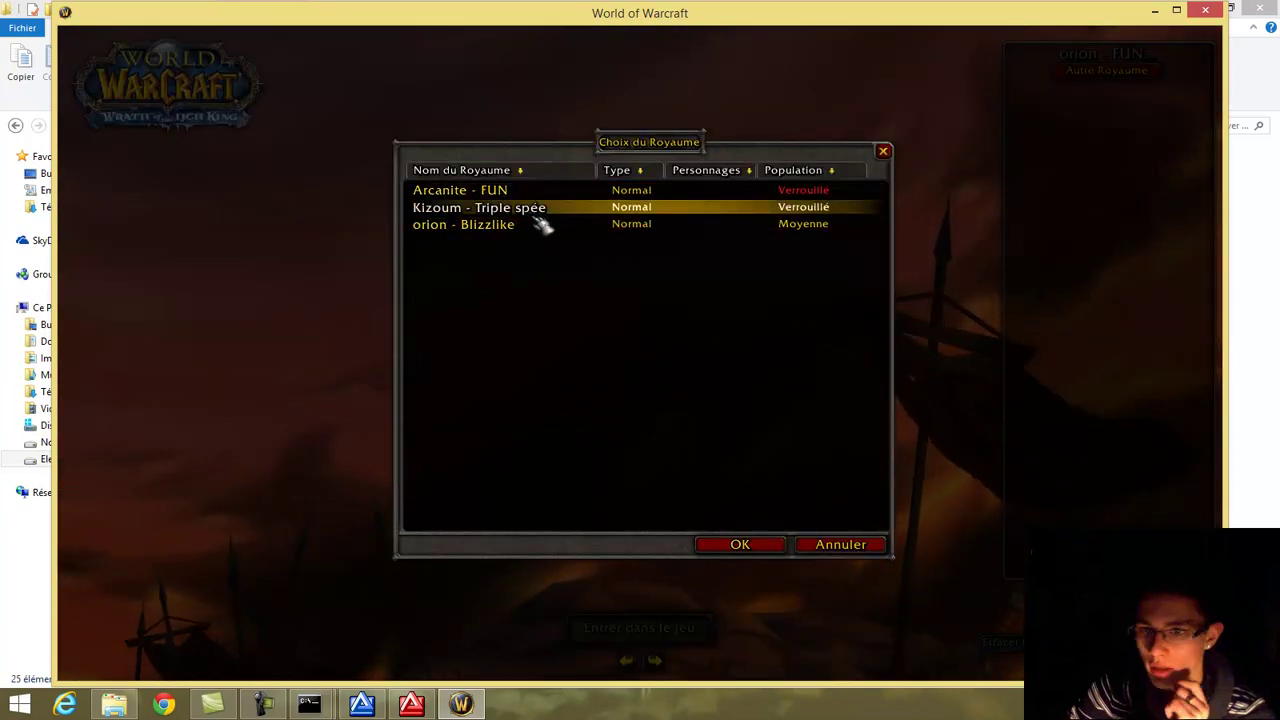
pyautogui.click(552, 194)
pyautogui.click(540, 208)
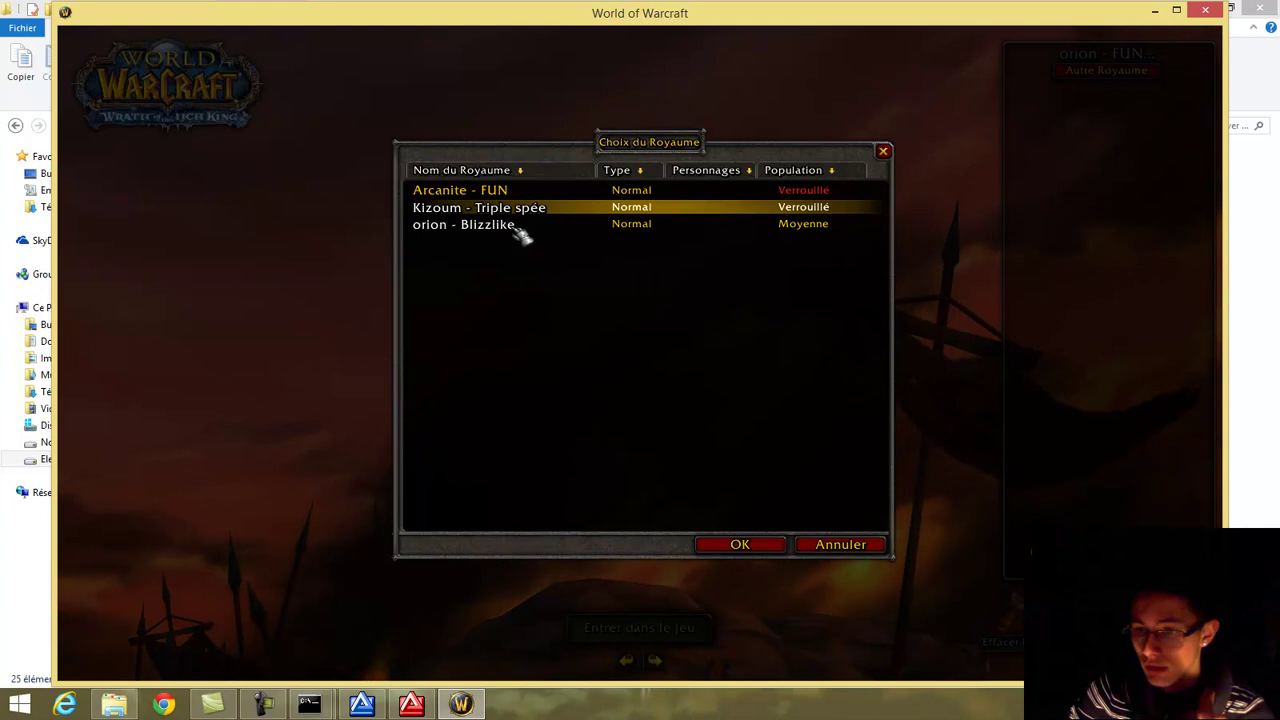
pyautogui.press('Up')
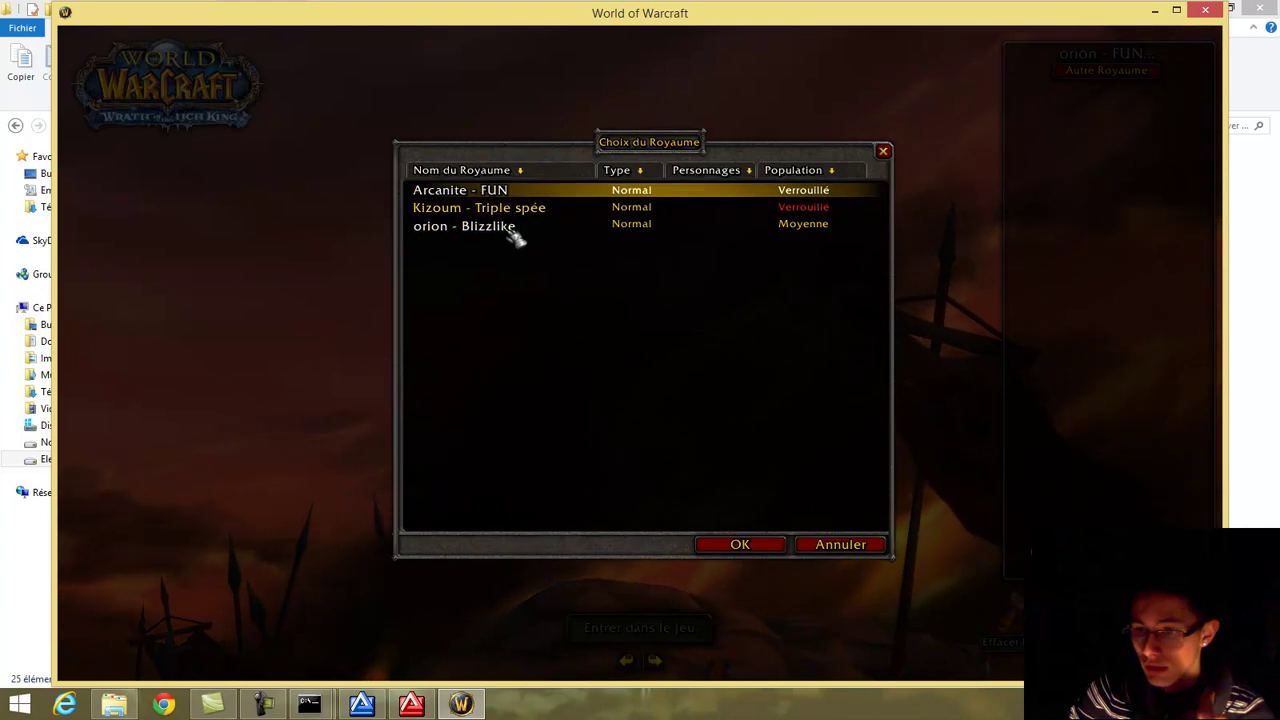
pyautogui.doubleClick(516, 230)
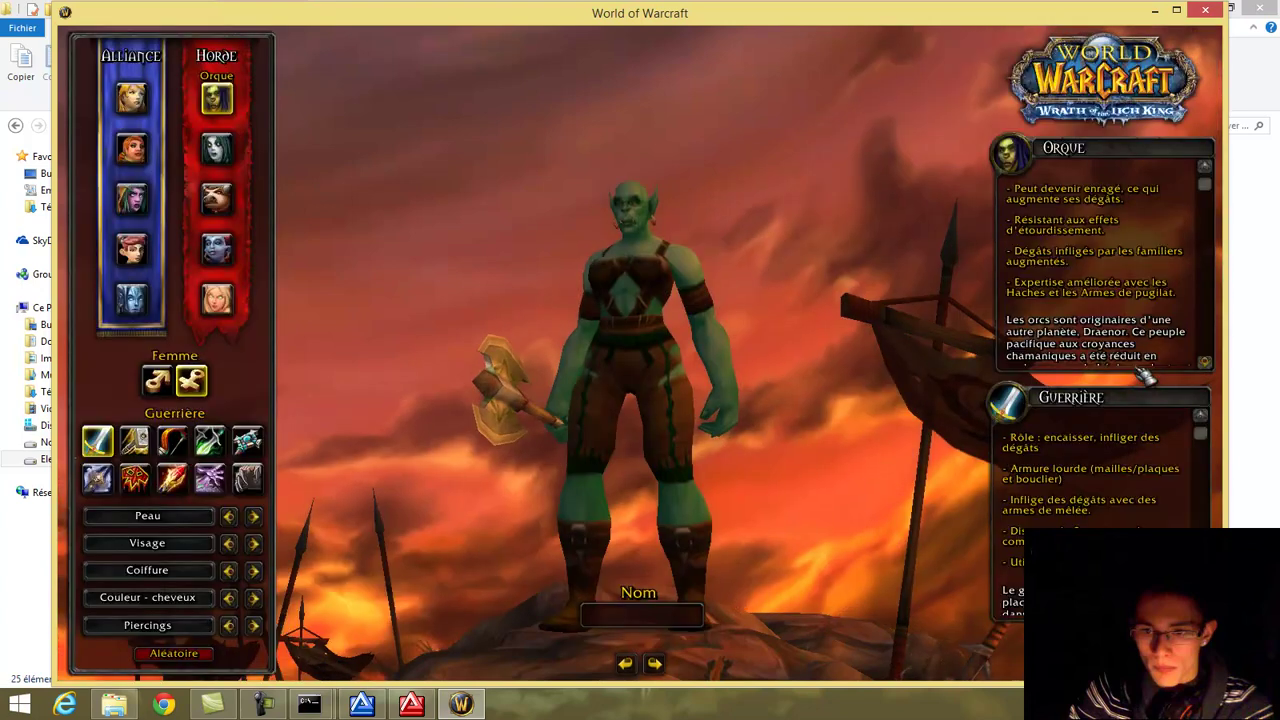
# Preview the female orc as a druid and as a warlock in character creation.
pyautogui.click(248, 478)
pyautogui.moveTo(514, 417); pyautogui.dragTo(567, 452)
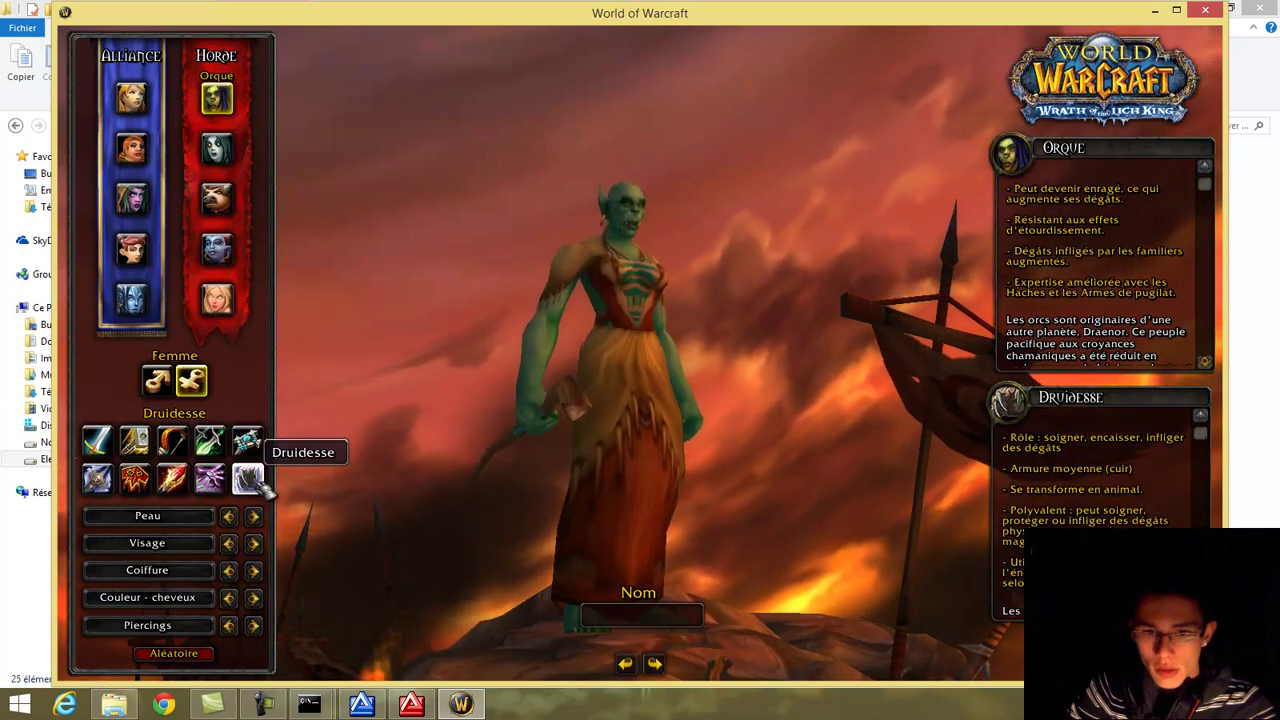
pyautogui.click(210, 479)
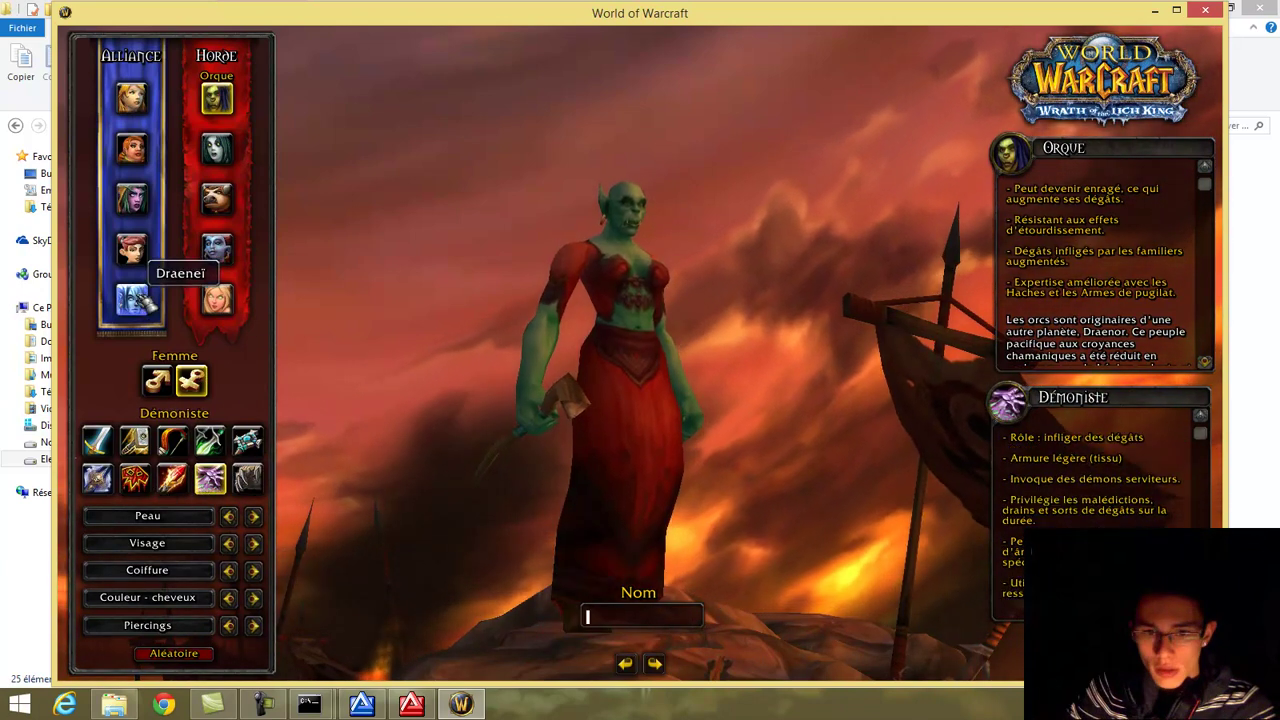
# Preview a female gnome as a druid, switch the class to mage, and create the character with the name Youtube.
pyautogui.click(131, 250)
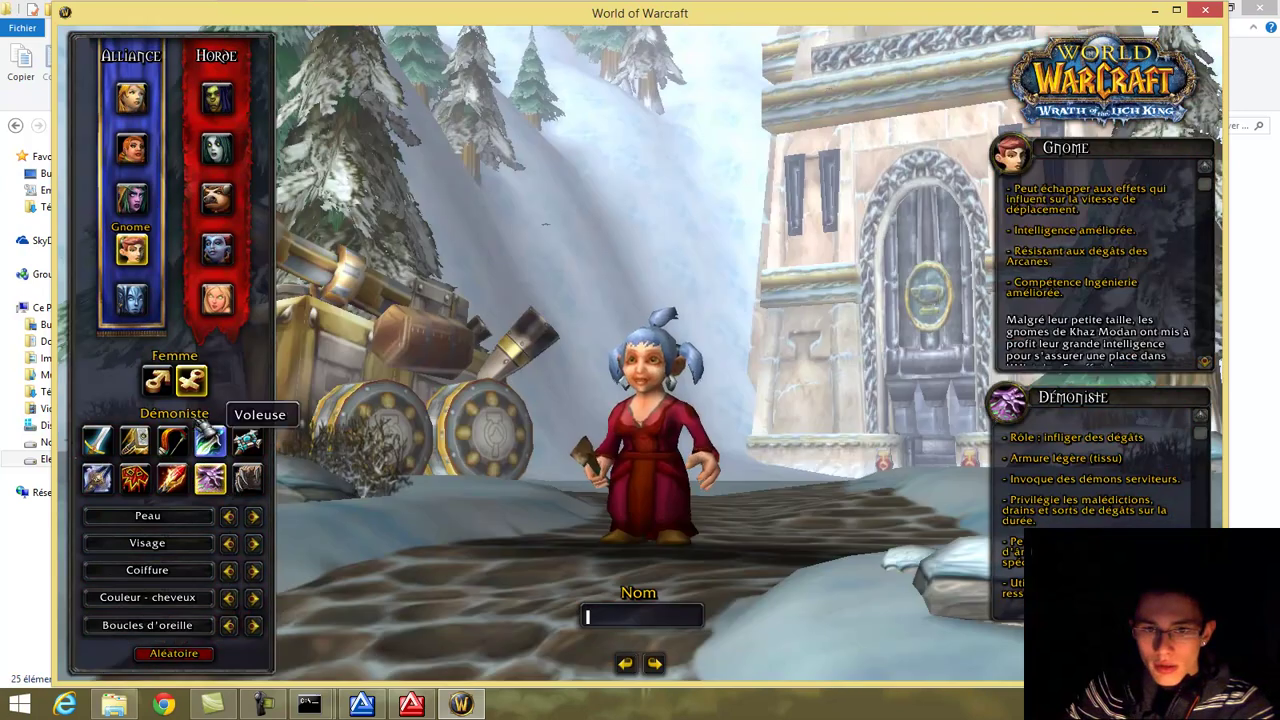
pyautogui.click(247, 479)
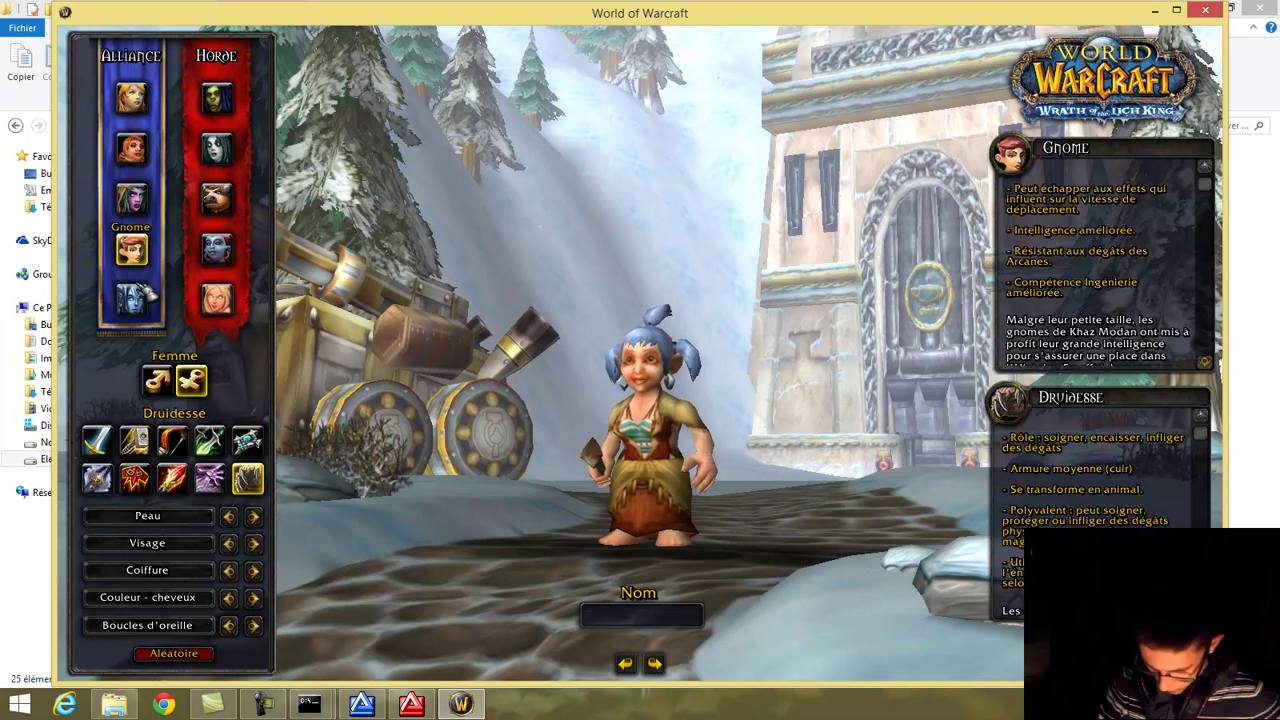
pyautogui.click(171, 478)
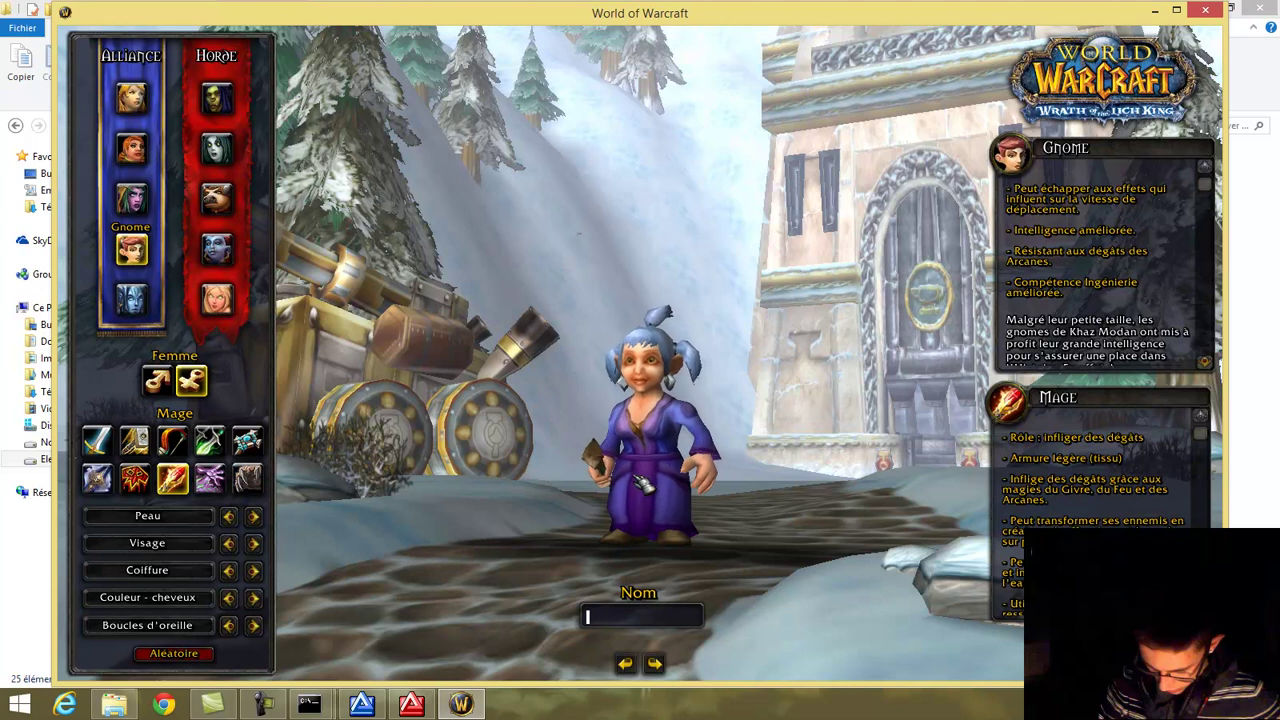
pyautogui.write('Youtube')
pyautogui.press('Return')
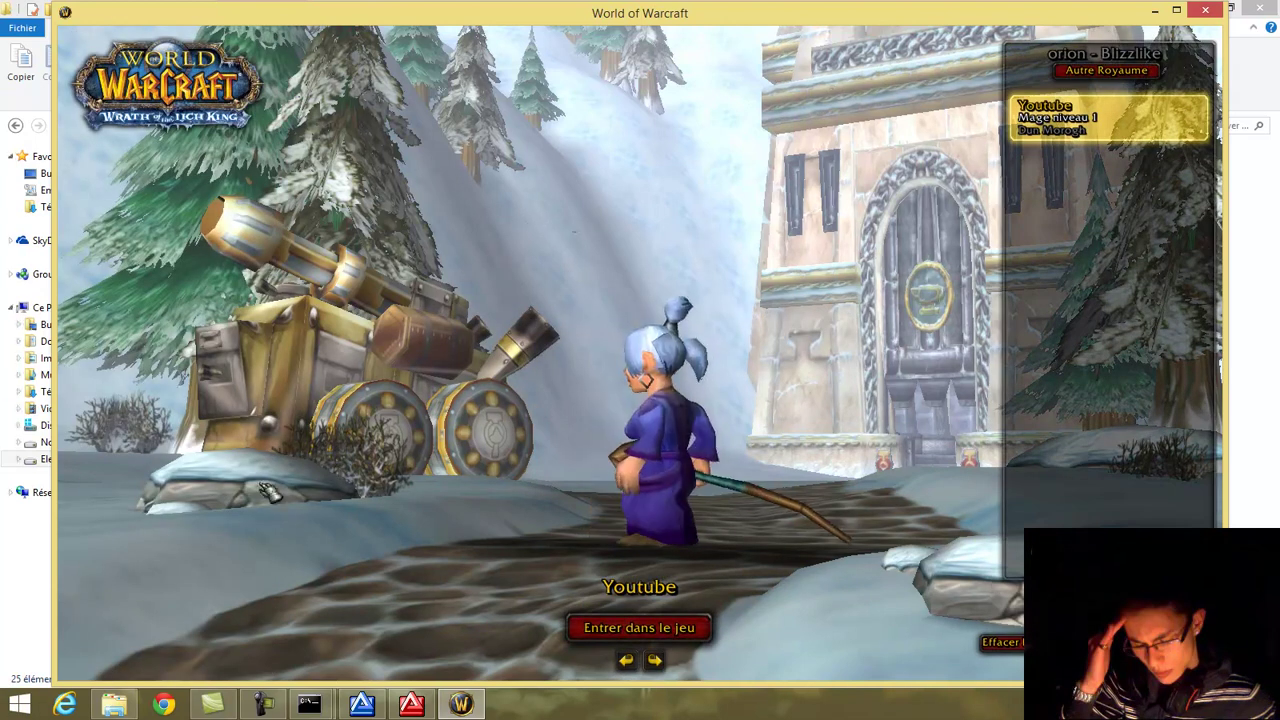
# Enter the game world with the Youtube character and close the welcome and quest-giver tutorial tips.
pyautogui.click(610, 628)
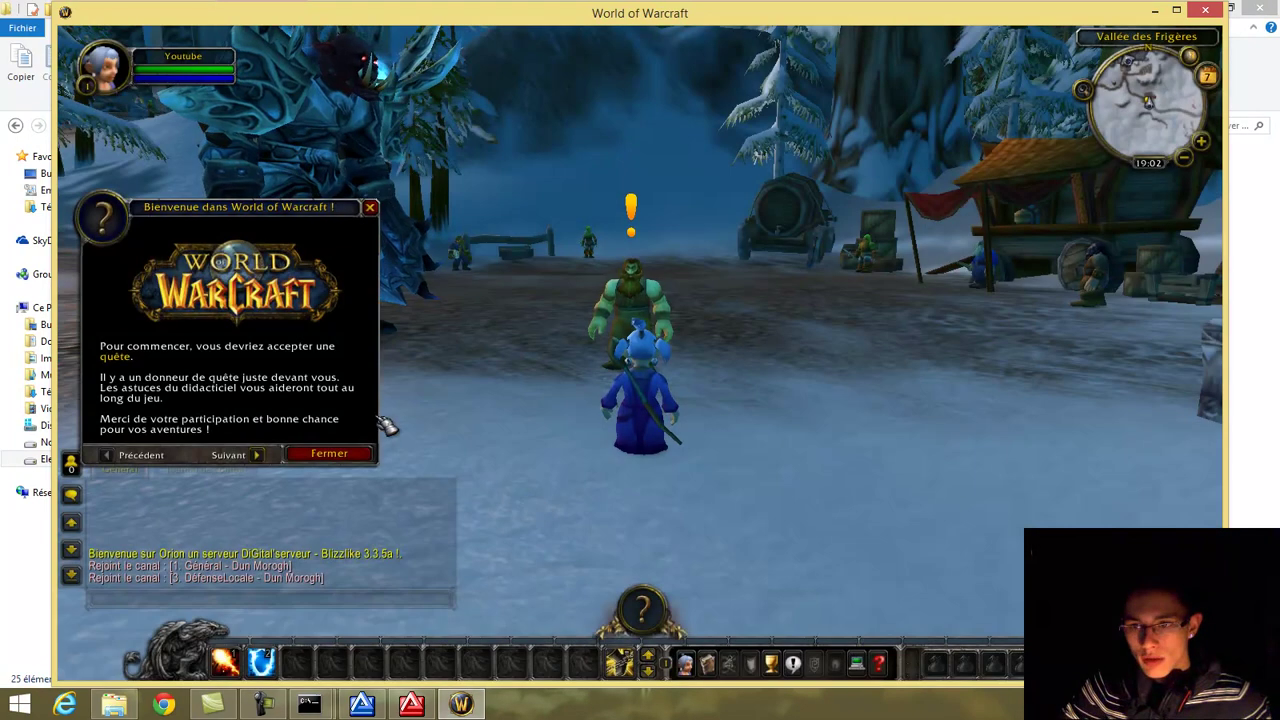
pyautogui.press('Escape')
pyautogui.press('Escape')
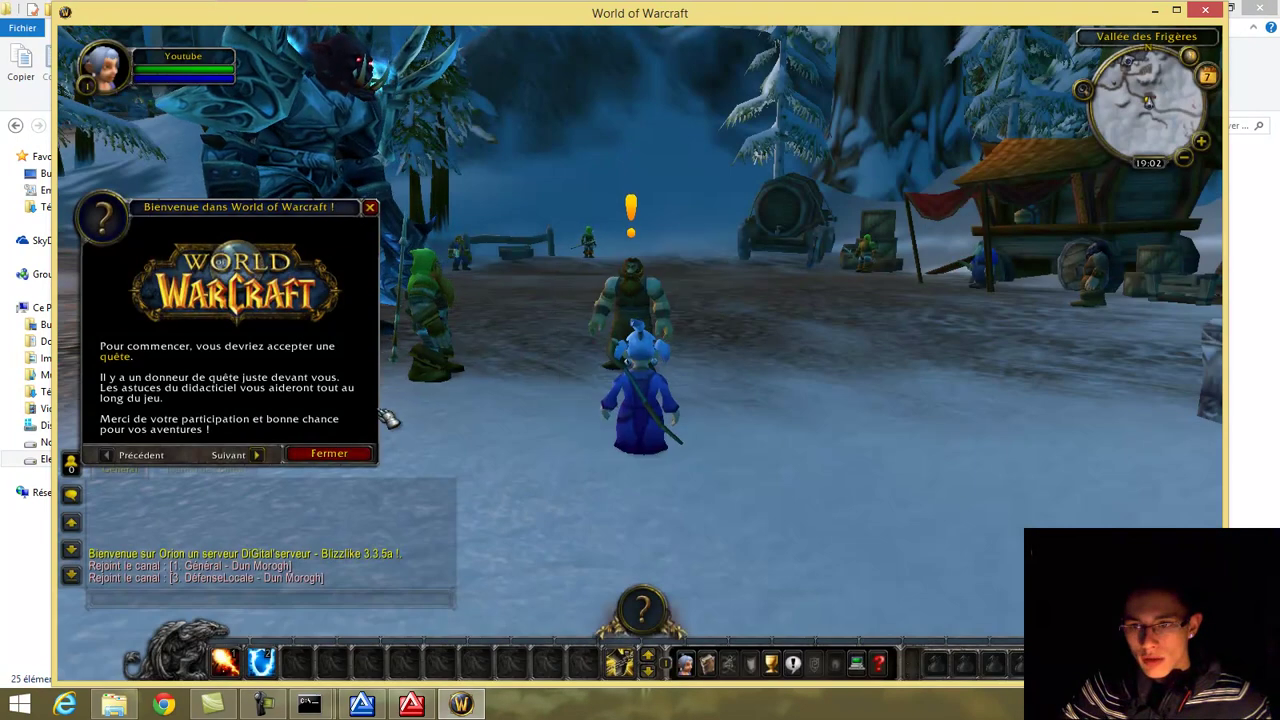
pyautogui.click(330, 454)
pyautogui.press('z')
pyautogui.press('q')
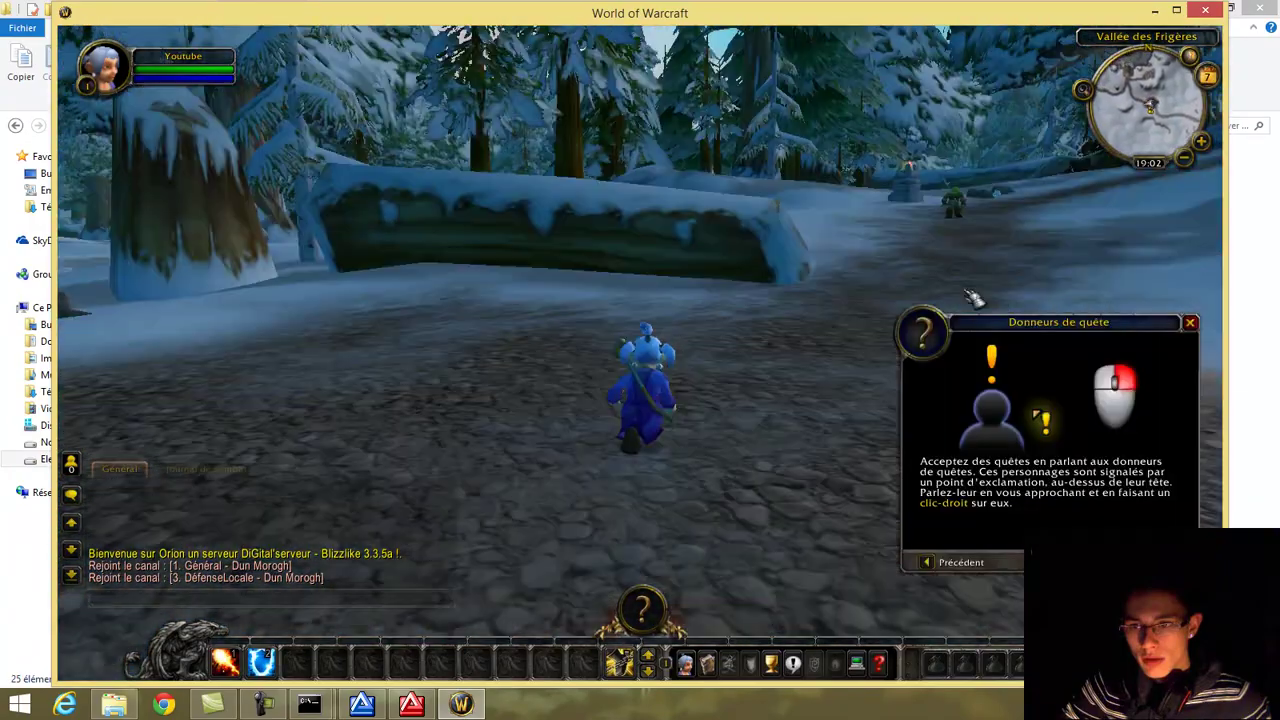
pyautogui.click(1190, 324)
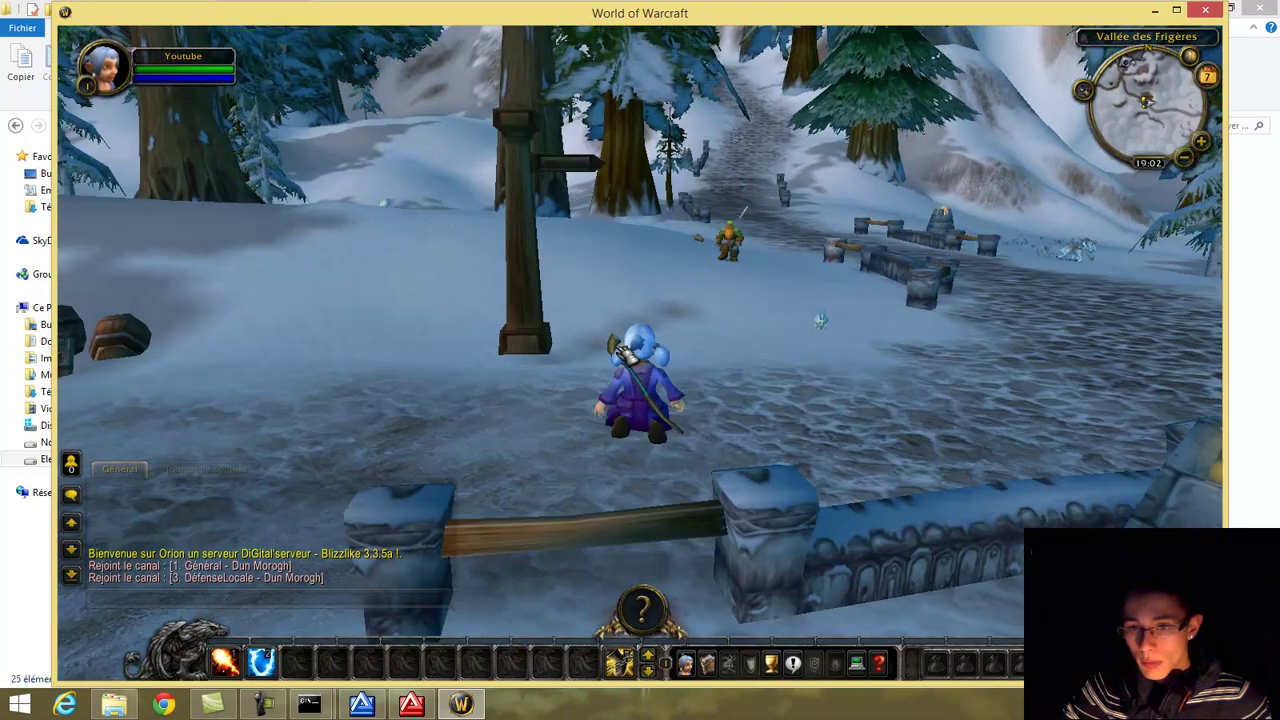
# Walk around to the giant Orion NPC, accept its Bienvenue quest and turn it in.
pyautogui.press('z')
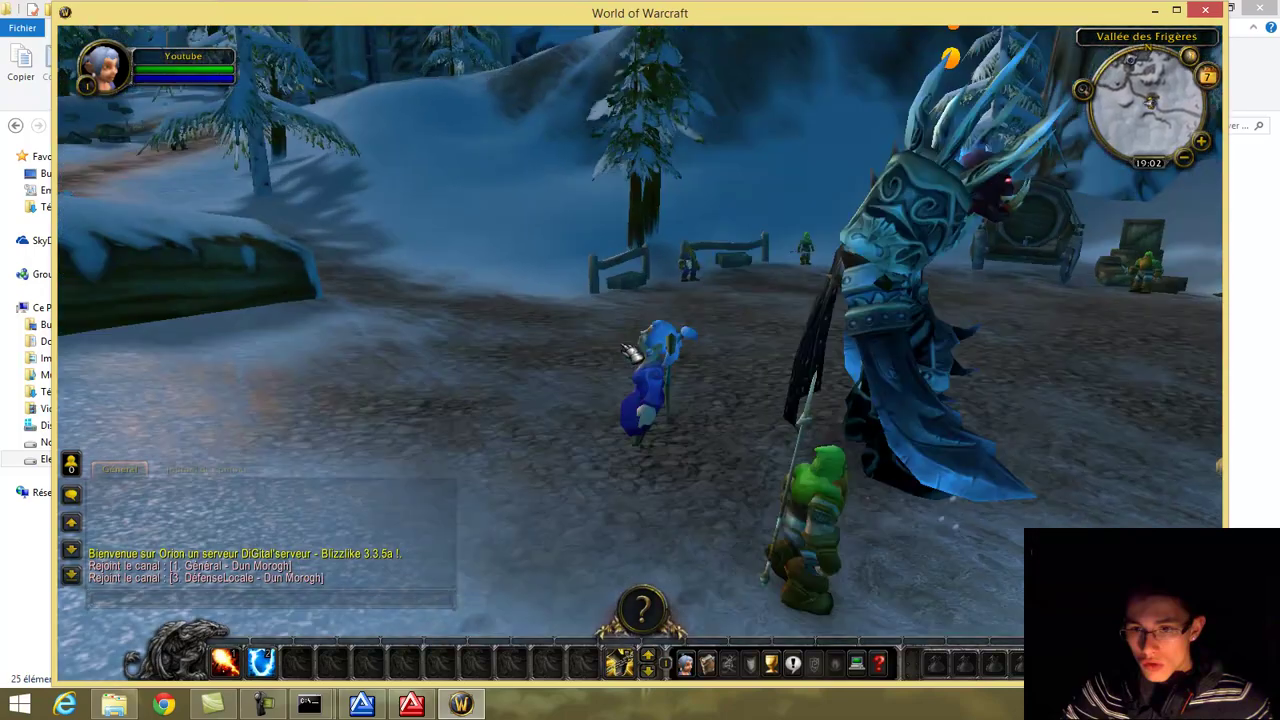
pyautogui.press('d')
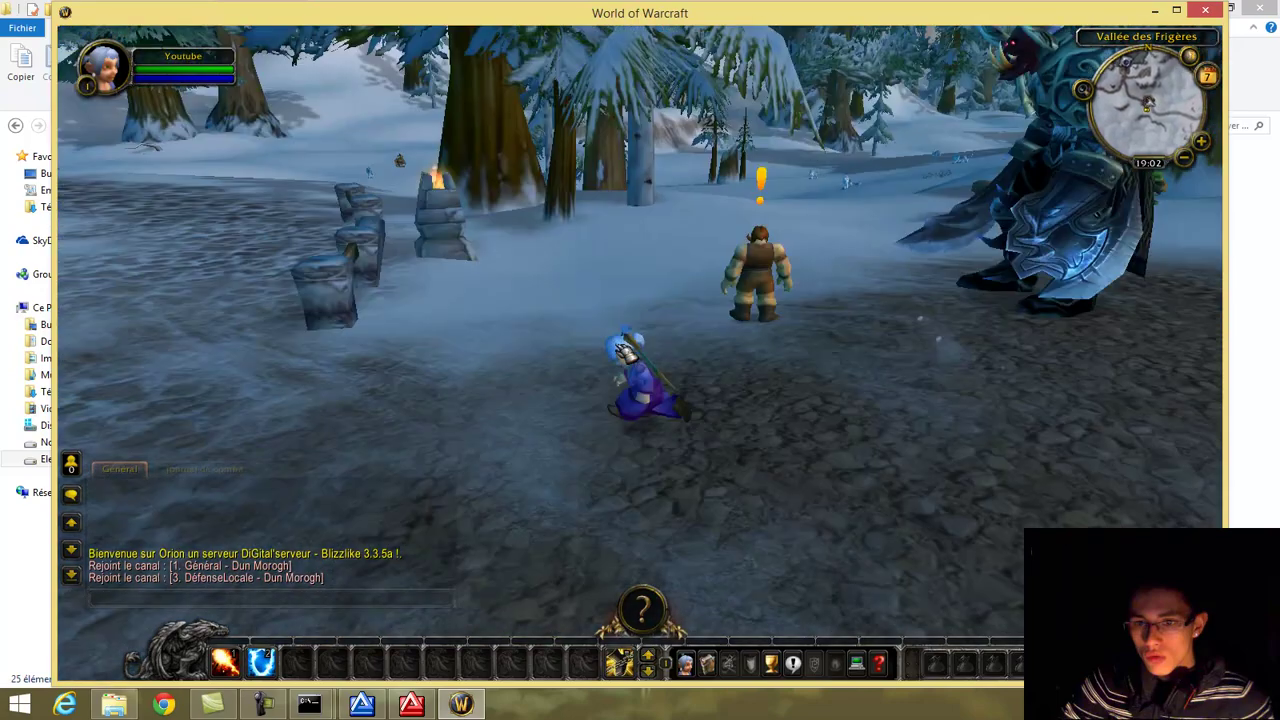
pyautogui.press('d')
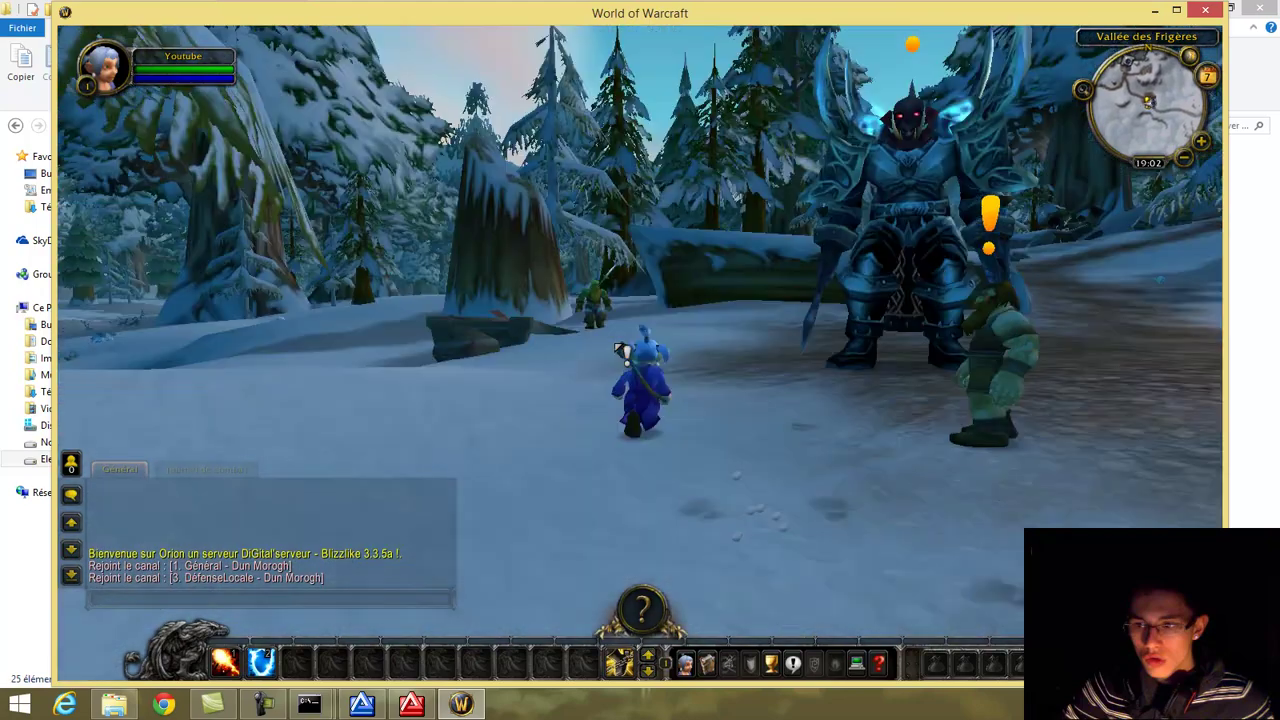
pyautogui.press('d')
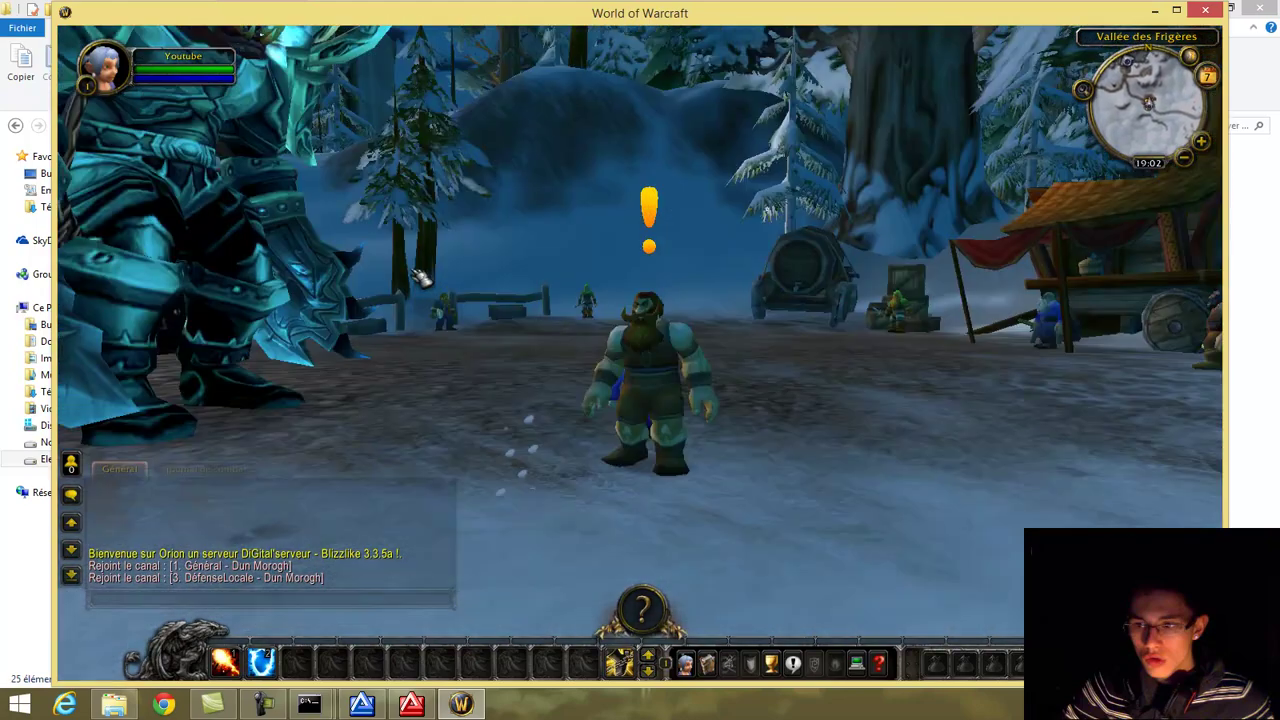
pyautogui.press('a')
pyautogui.click(486, 257)
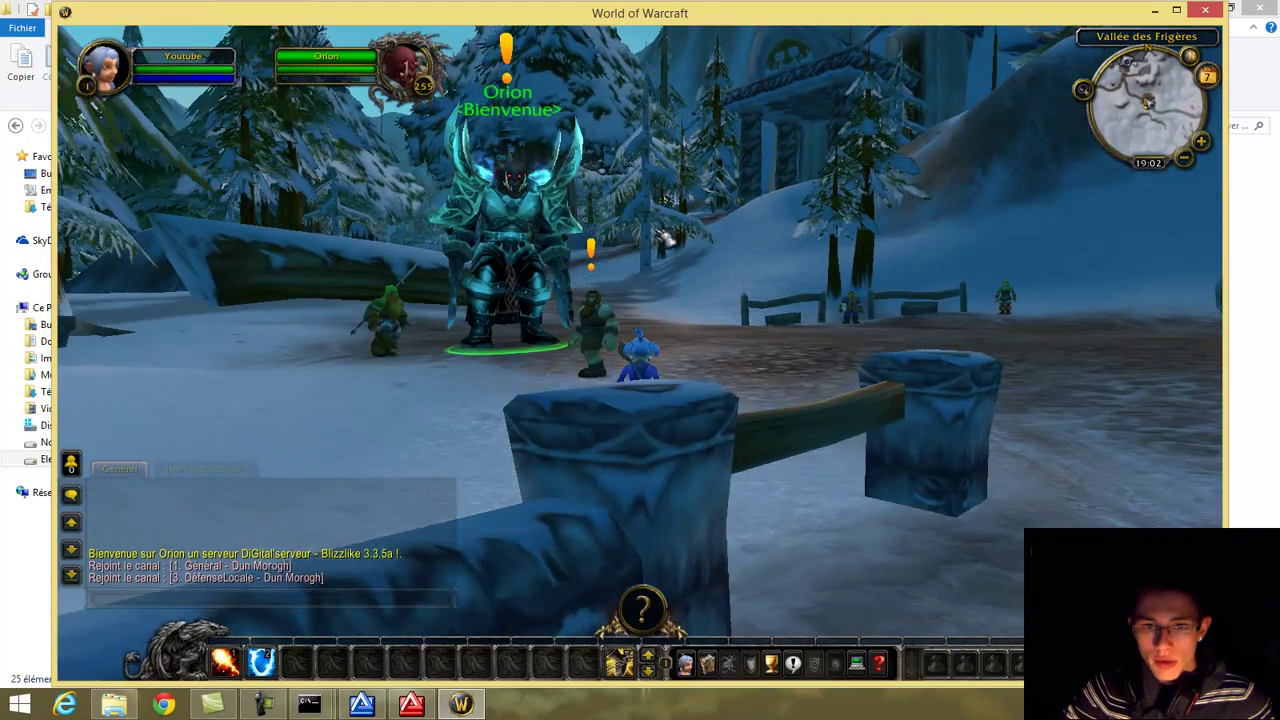
pyautogui.press('a')
pyautogui.press('w')
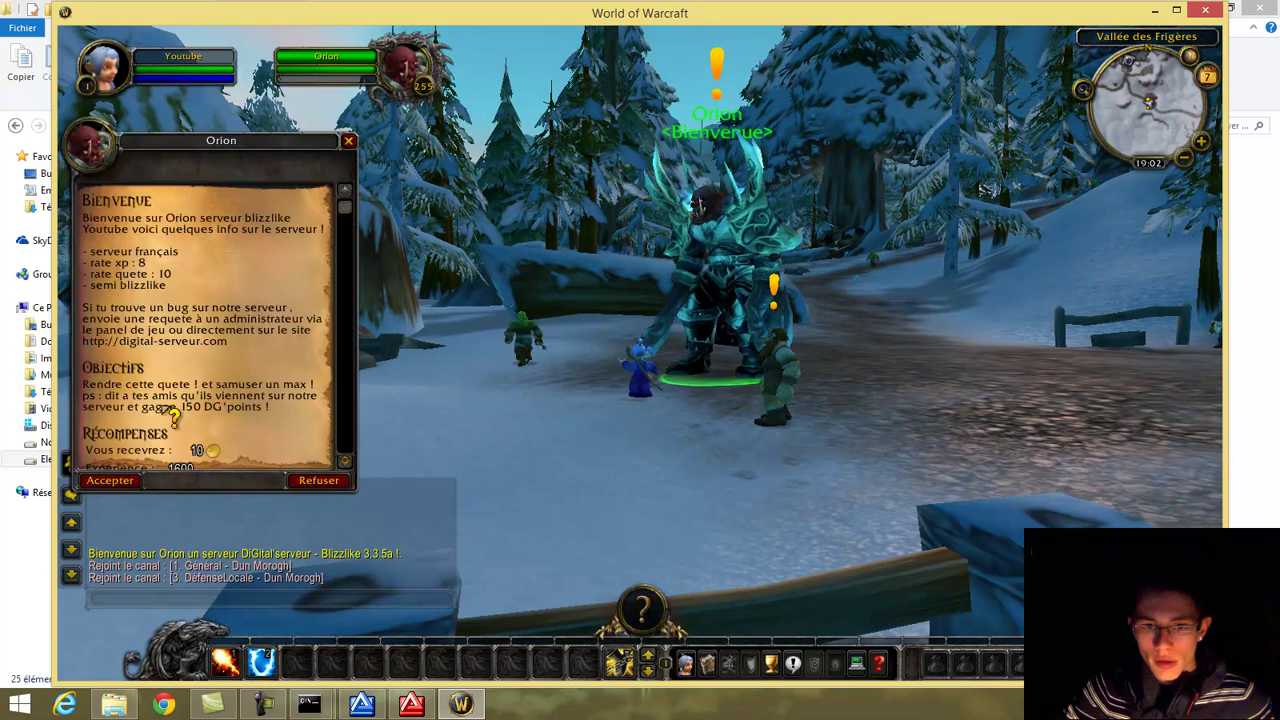
pyautogui.click(109, 480)
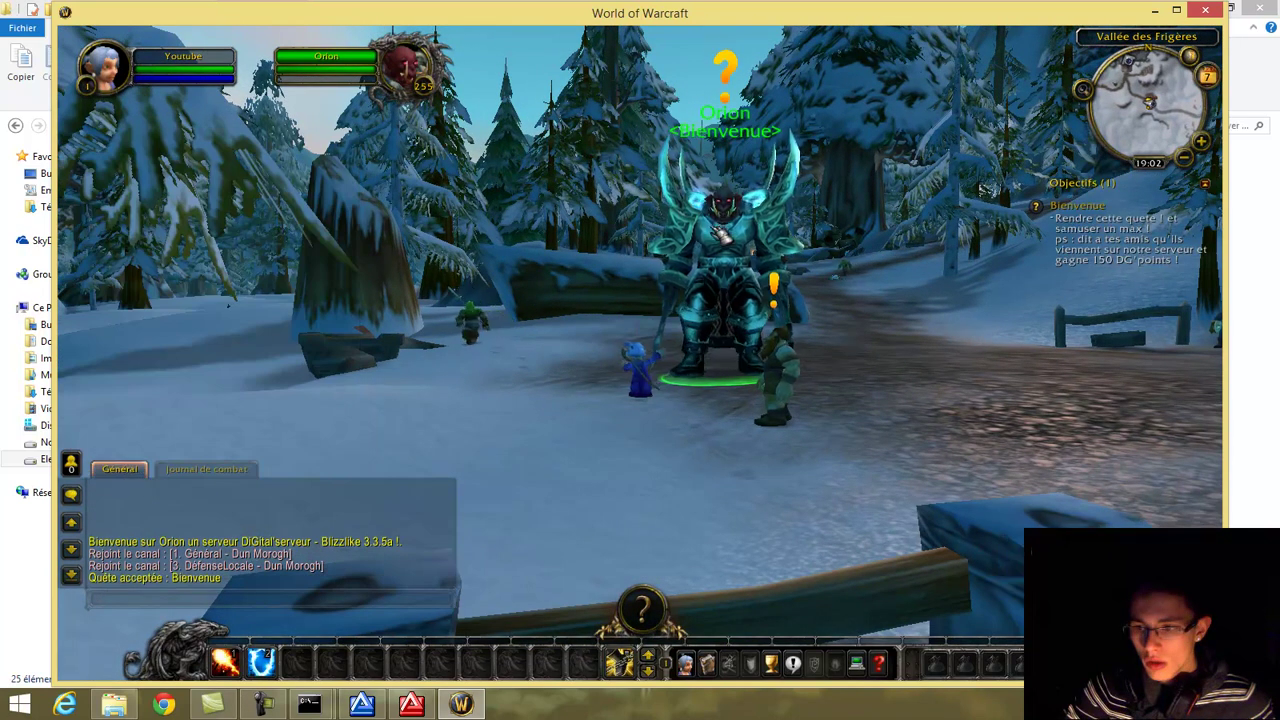
pyautogui.click(137, 481)
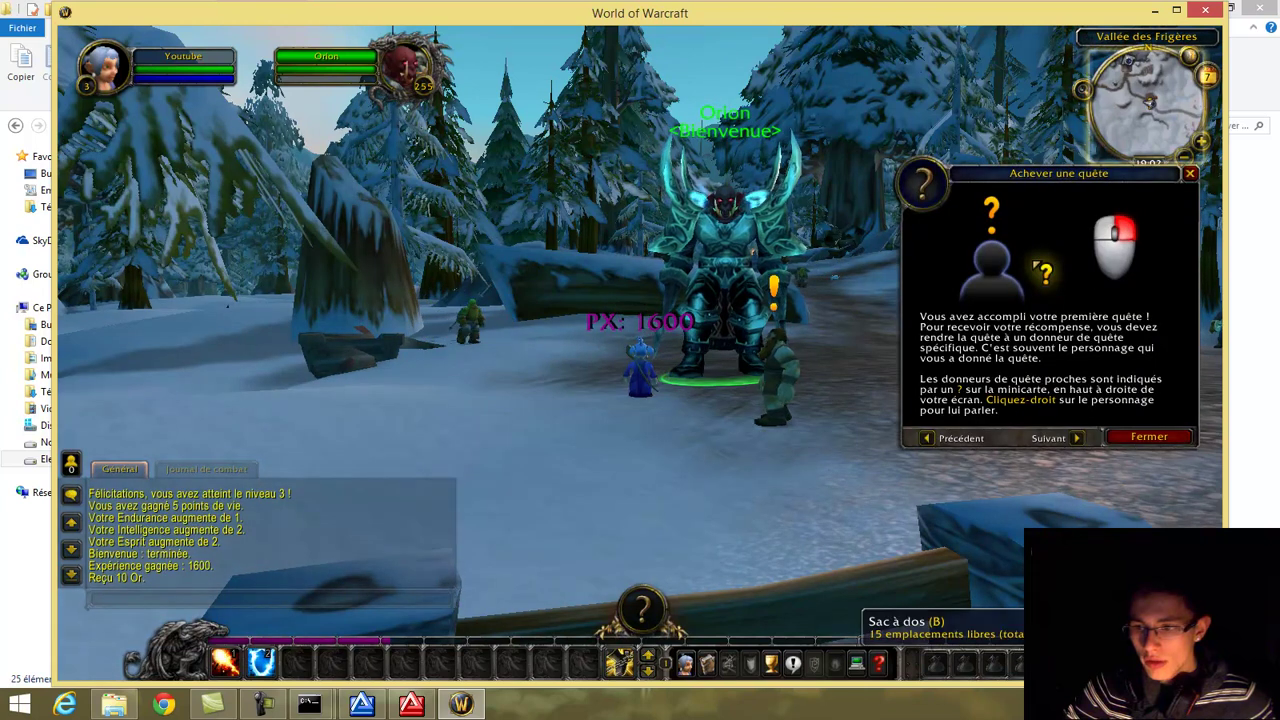
# Check the backpack's contents and close the quest completion tutorial tip.
pyautogui.click(1045, 662)
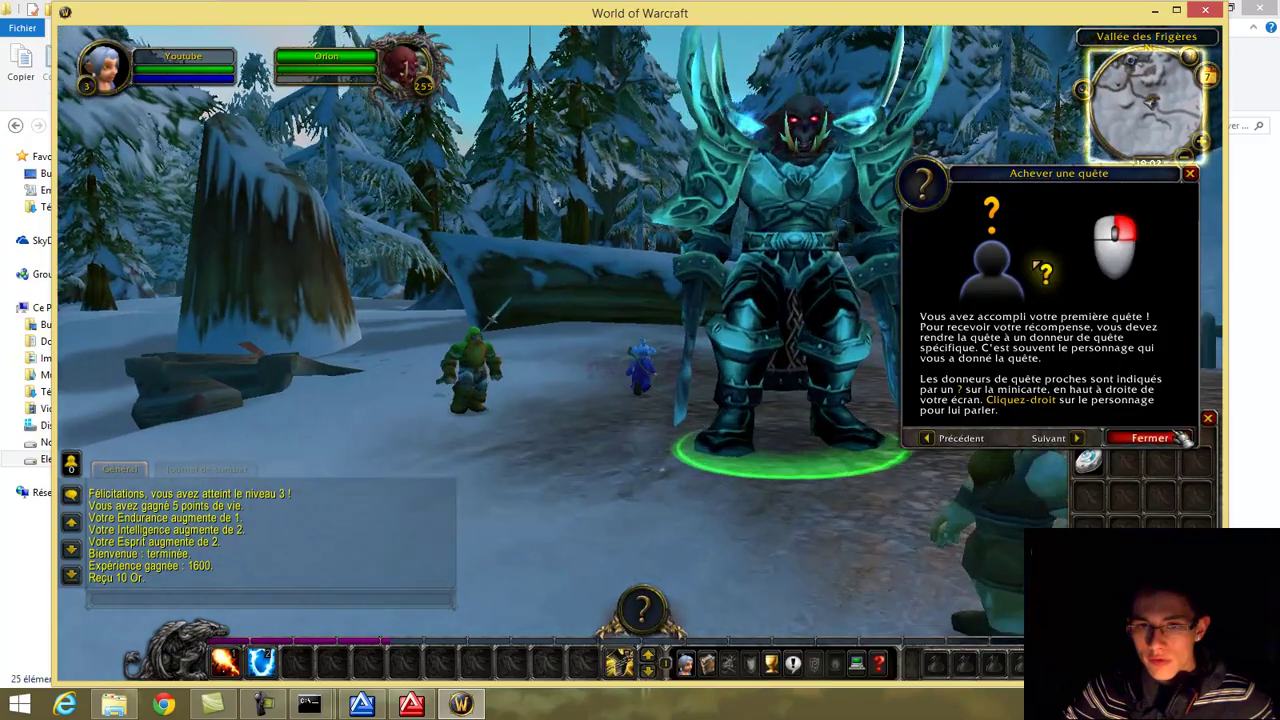
pyautogui.click(1155, 436)
pyautogui.moveTo(488, 270); pyautogui.dragTo(392, 175)
pyautogui.press('Escape')
# Explore the Vallée des Frigères camp around Orion and the merchant wagon, dismissing the combat mode tip.
pyautogui.press('w')
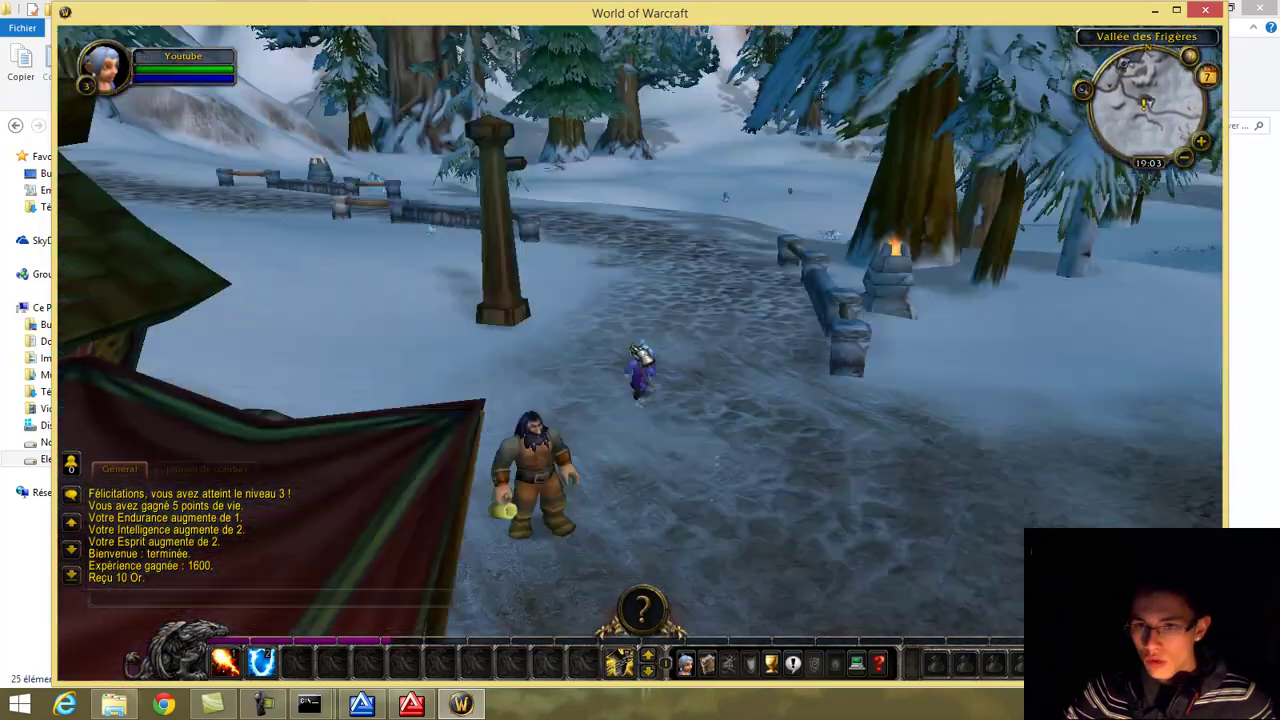
pyautogui.press('d')
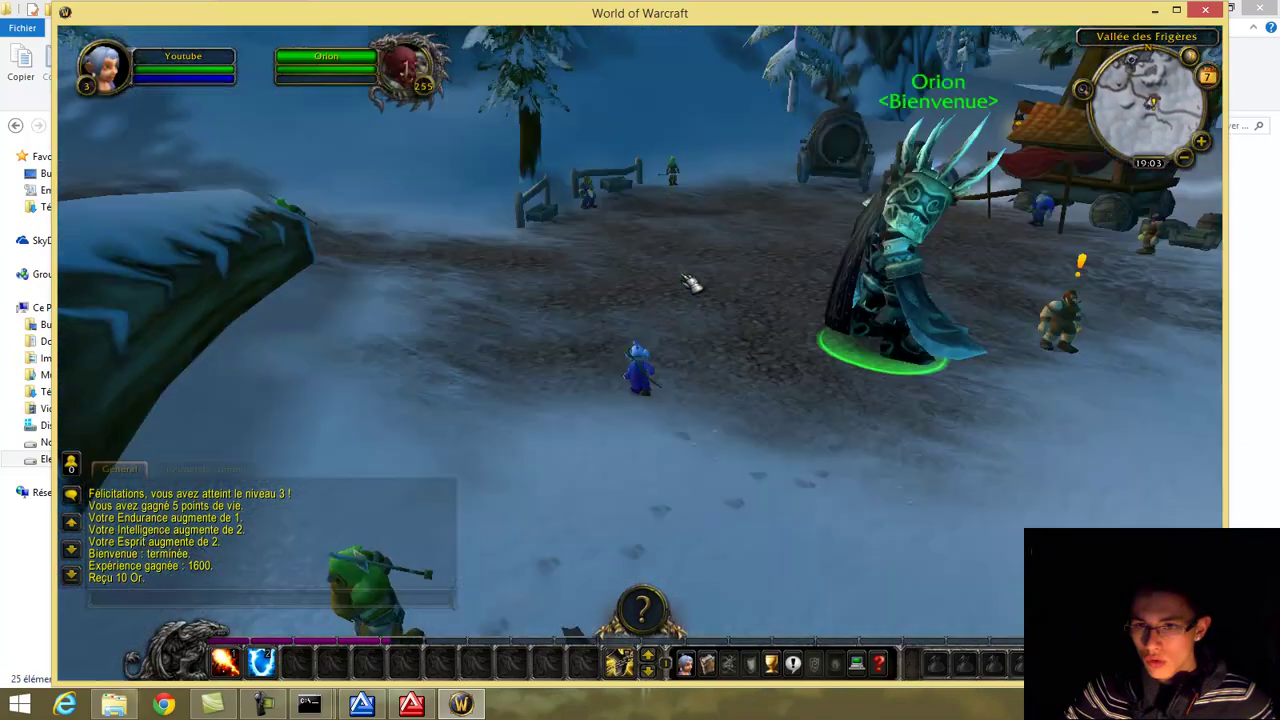
pyautogui.press('d')
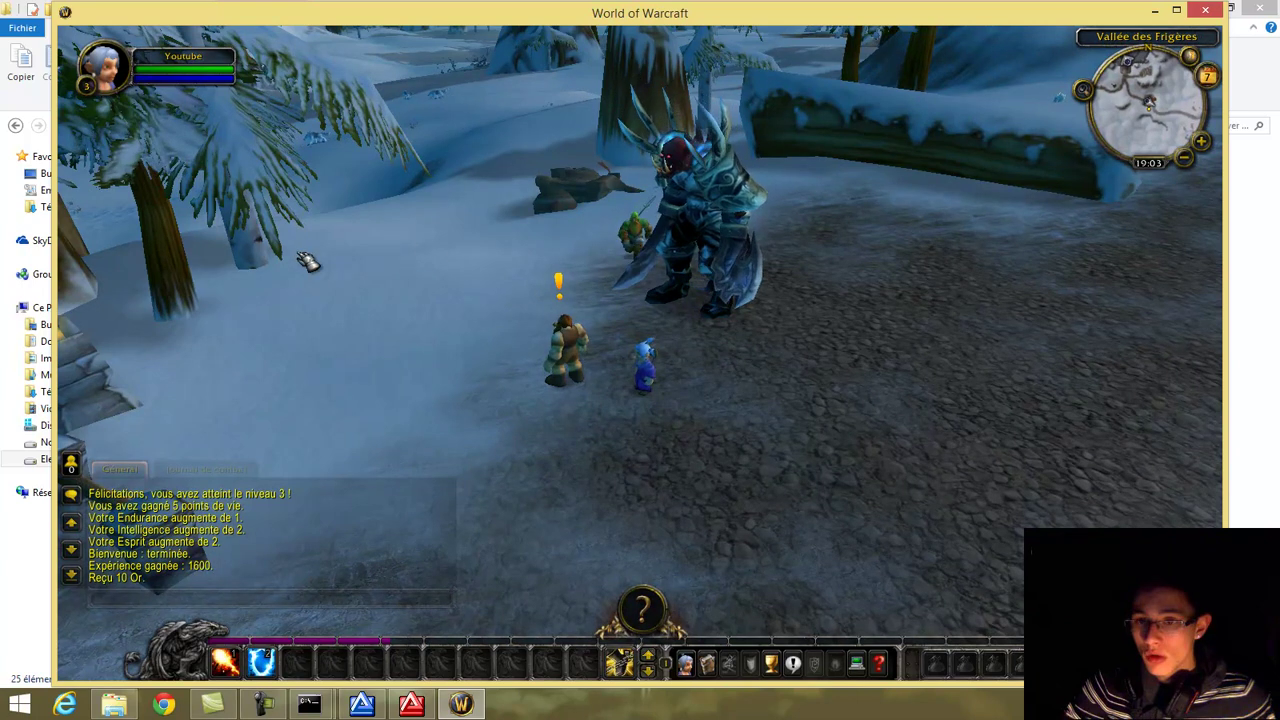
pyautogui.press('d')
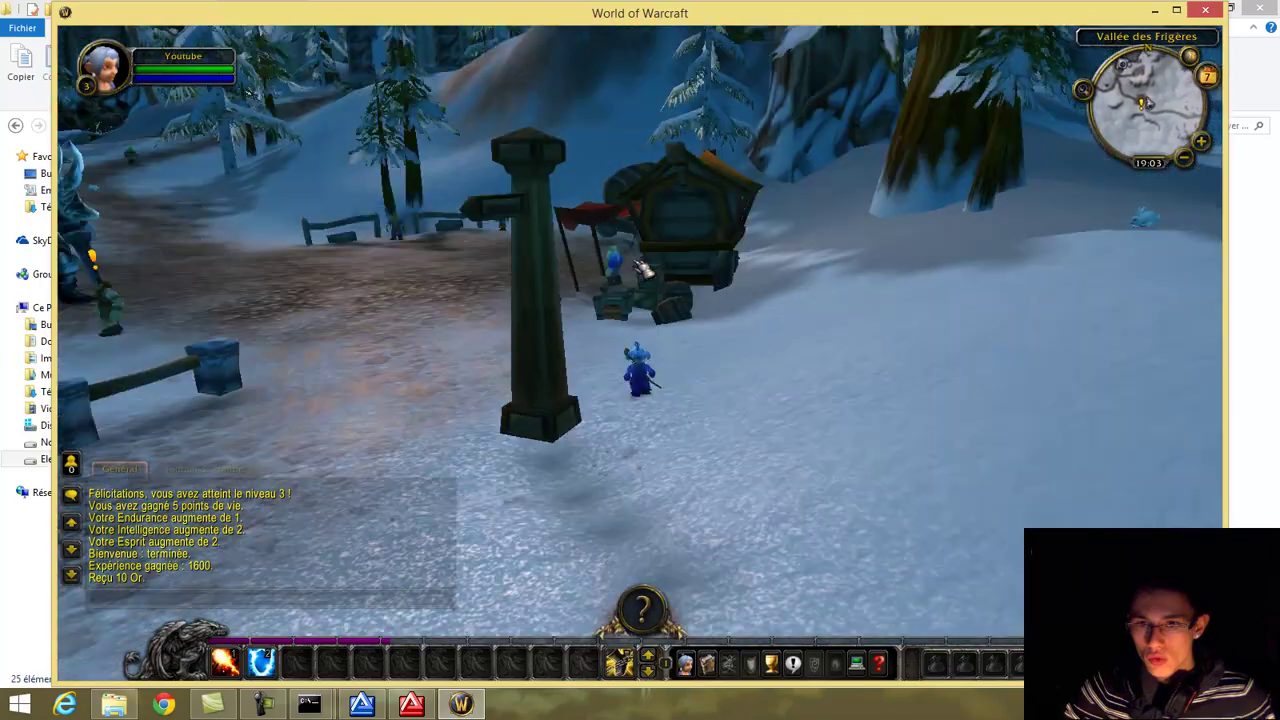
pyautogui.press('a')
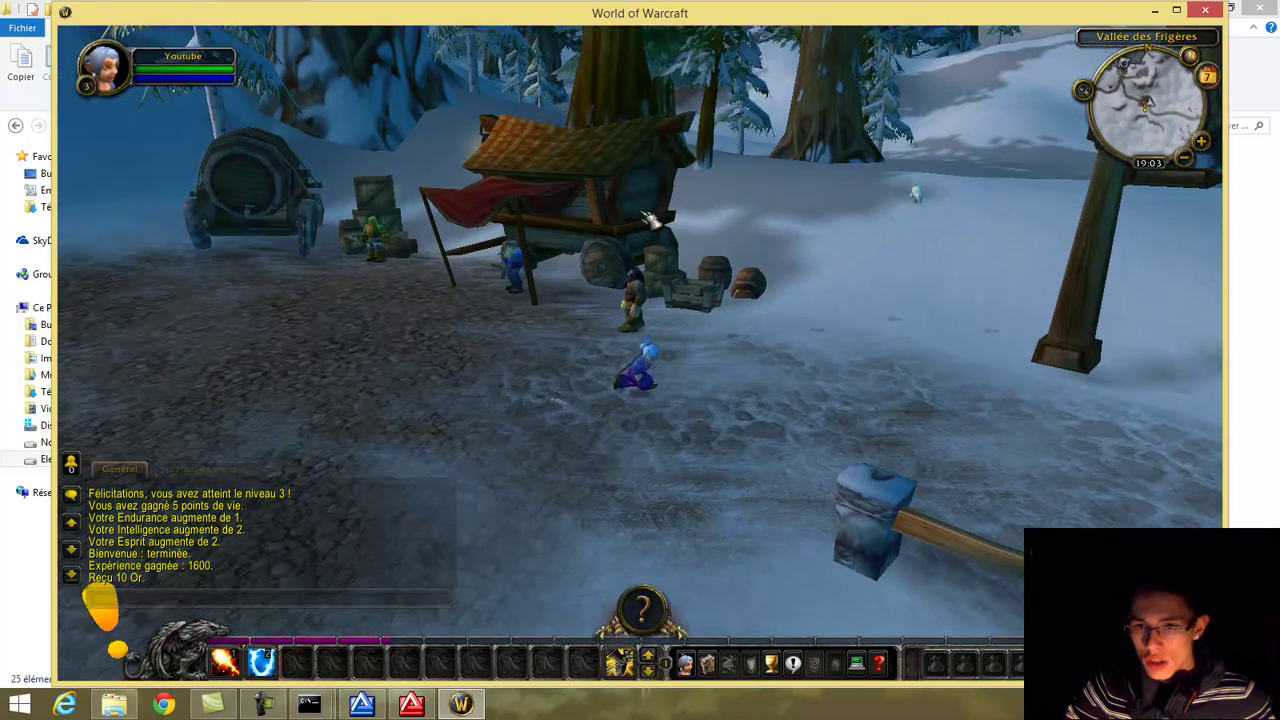
pyautogui.press('w')
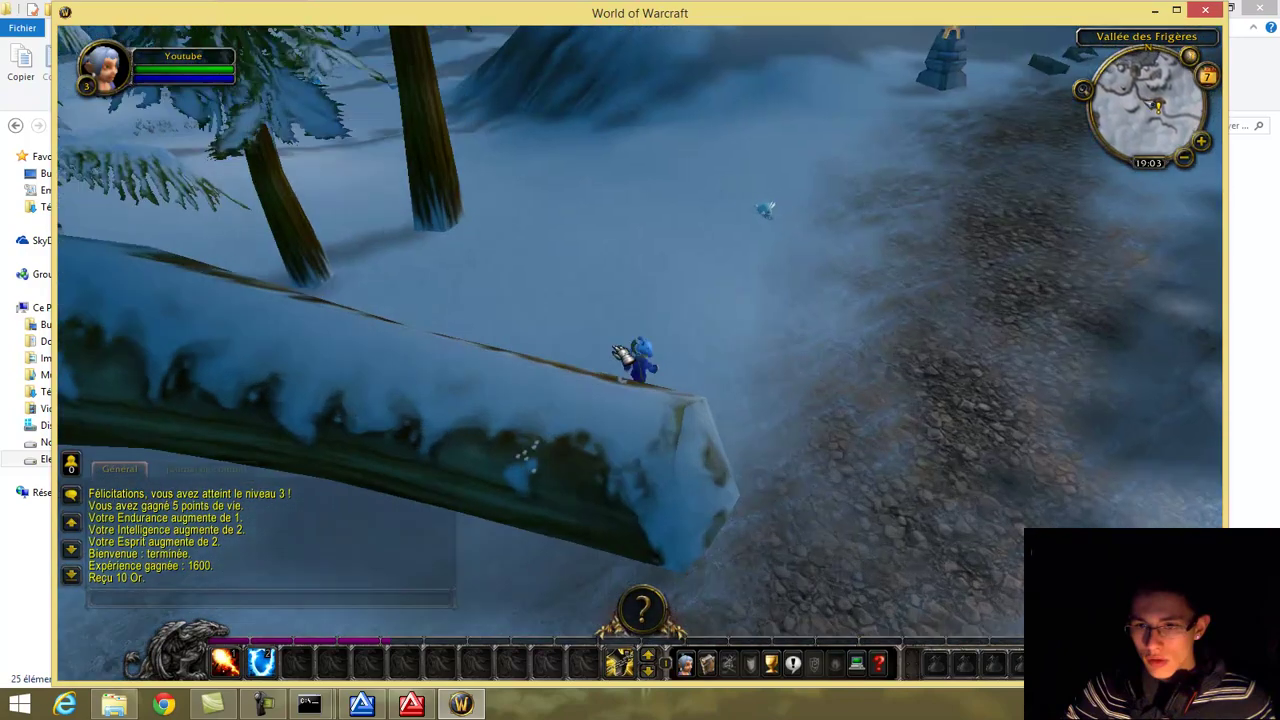
pyautogui.press('d')
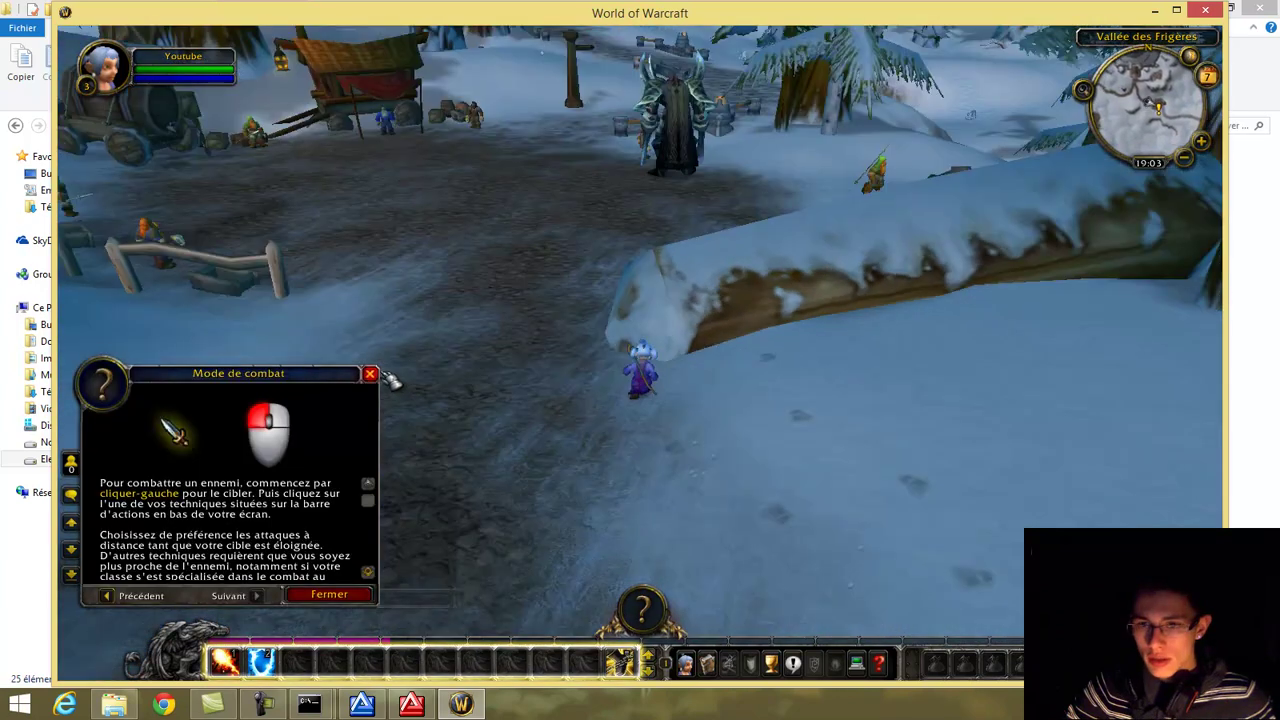
pyautogui.click(372, 374)
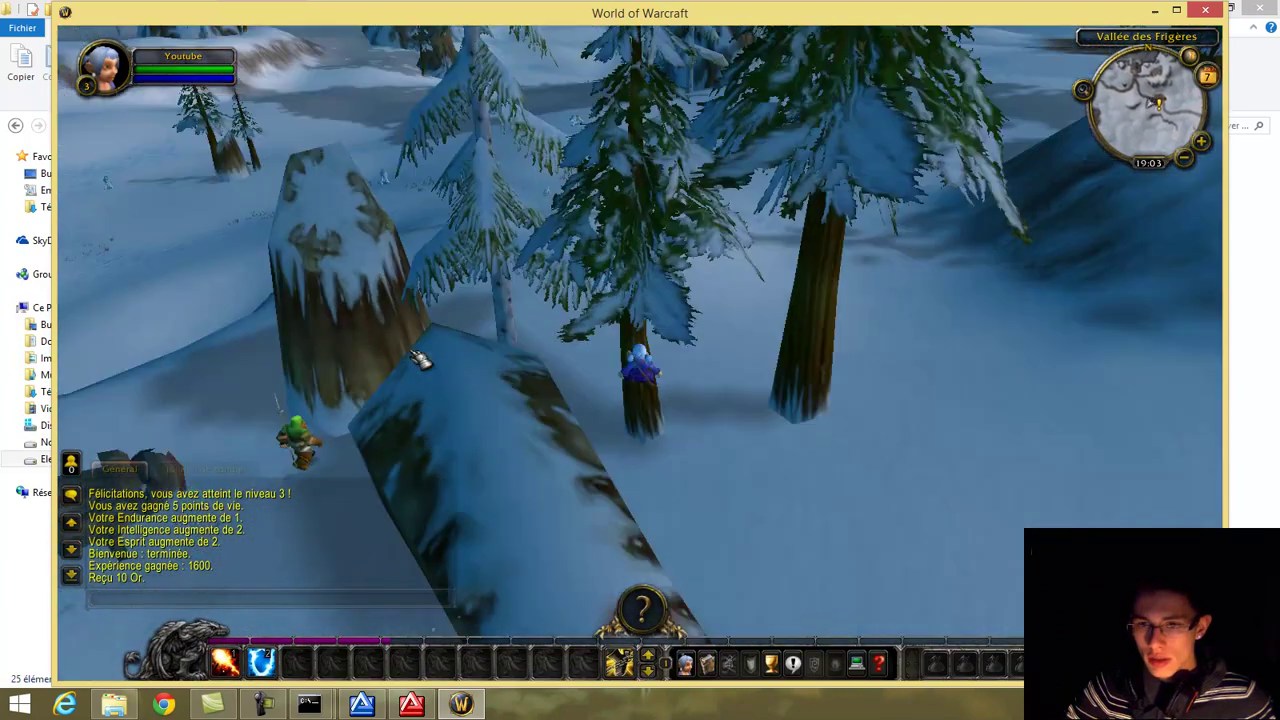
pyautogui.press('d')
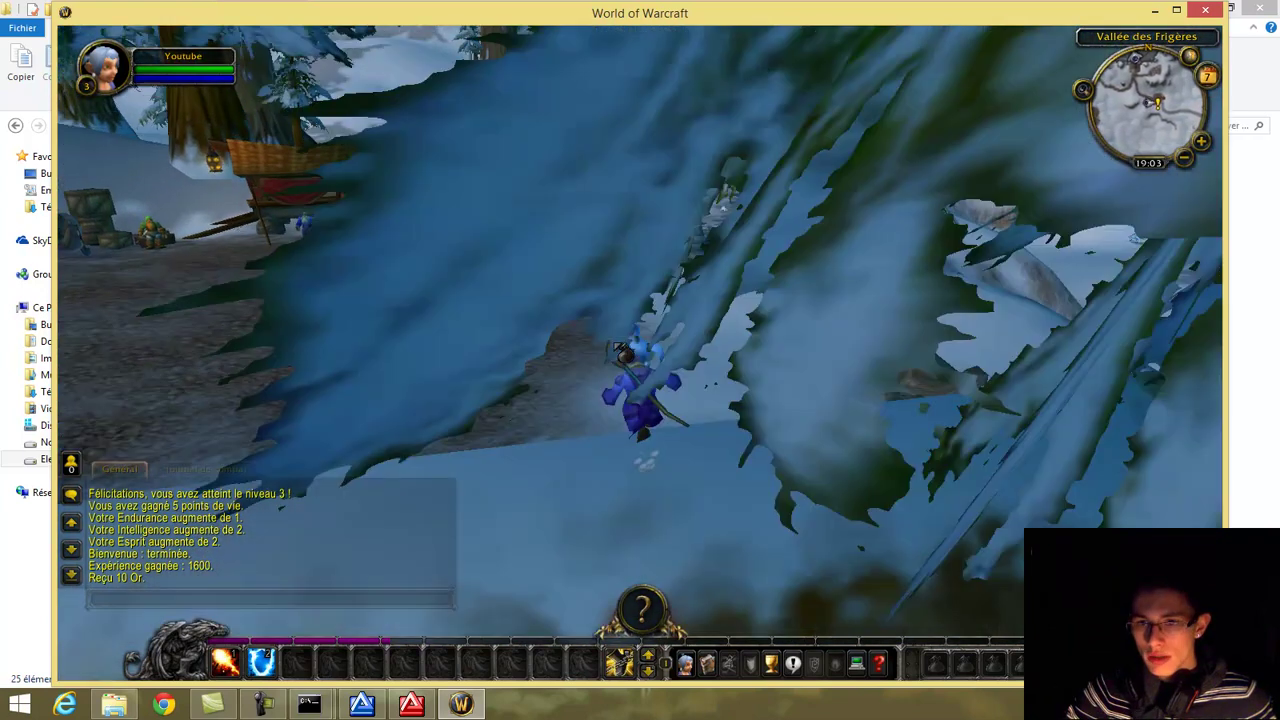
pyautogui.press('w')
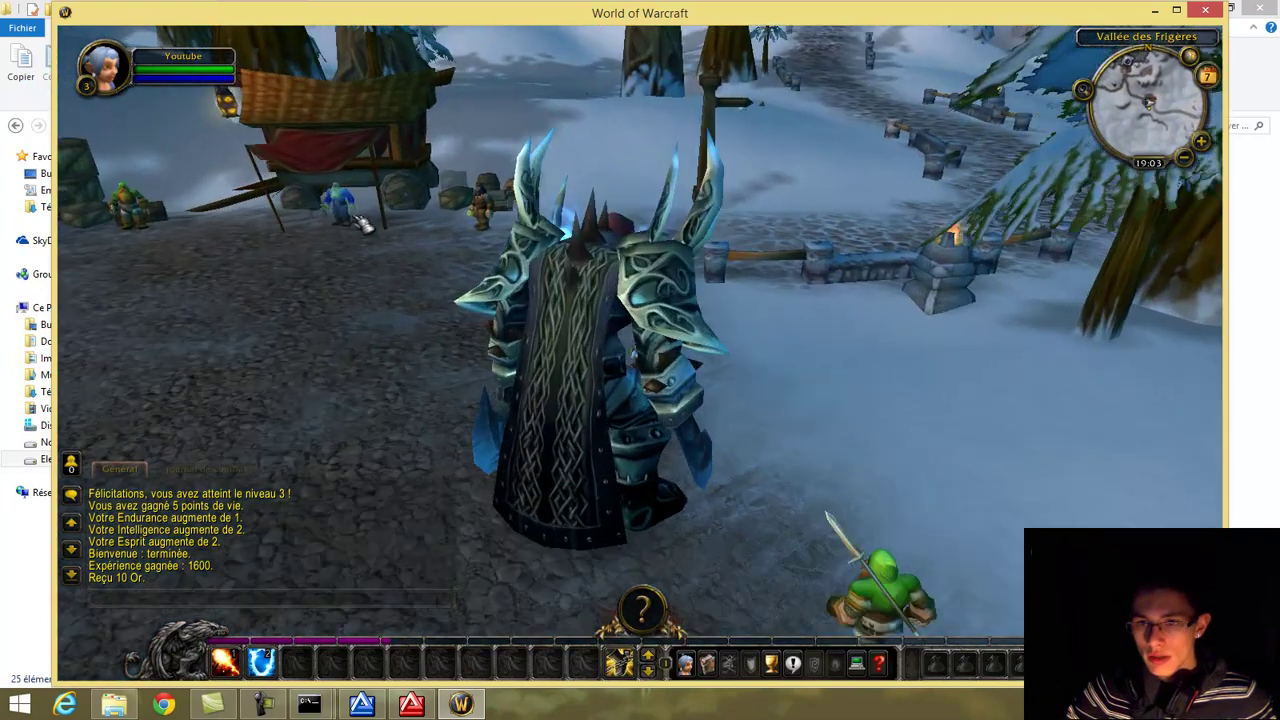
pyautogui.click(450, 245)
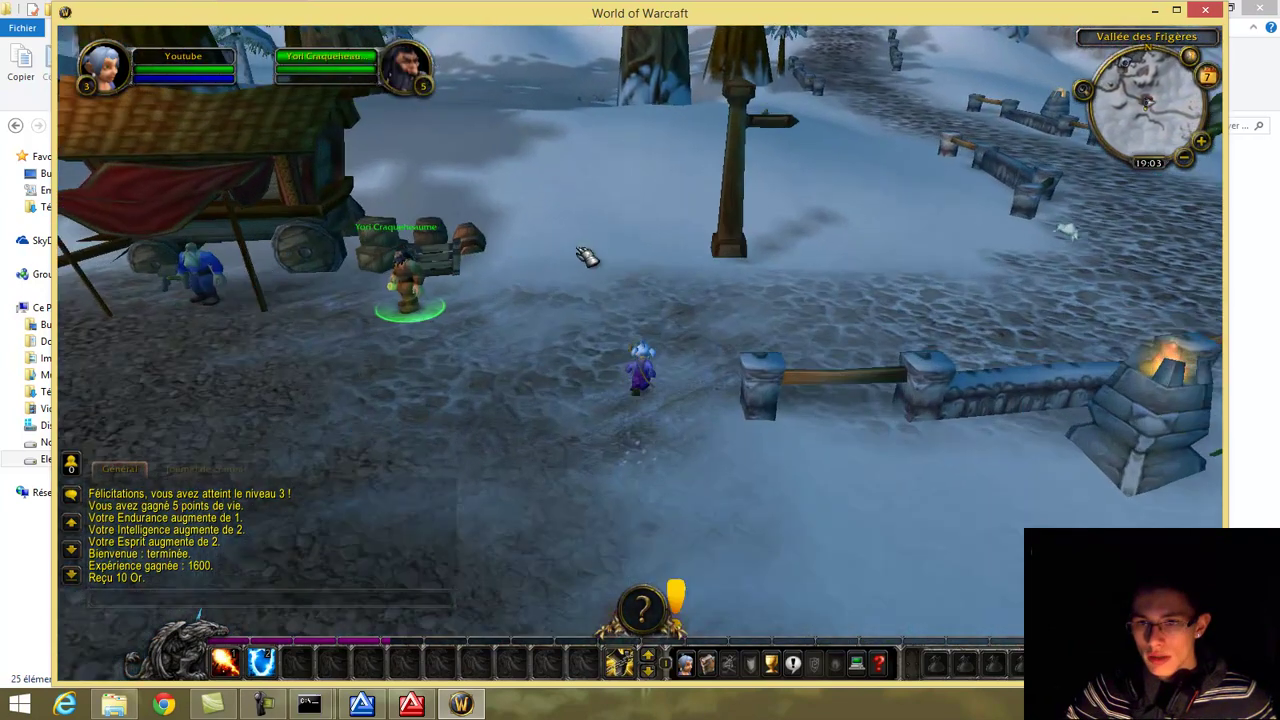
pyautogui.press('a')
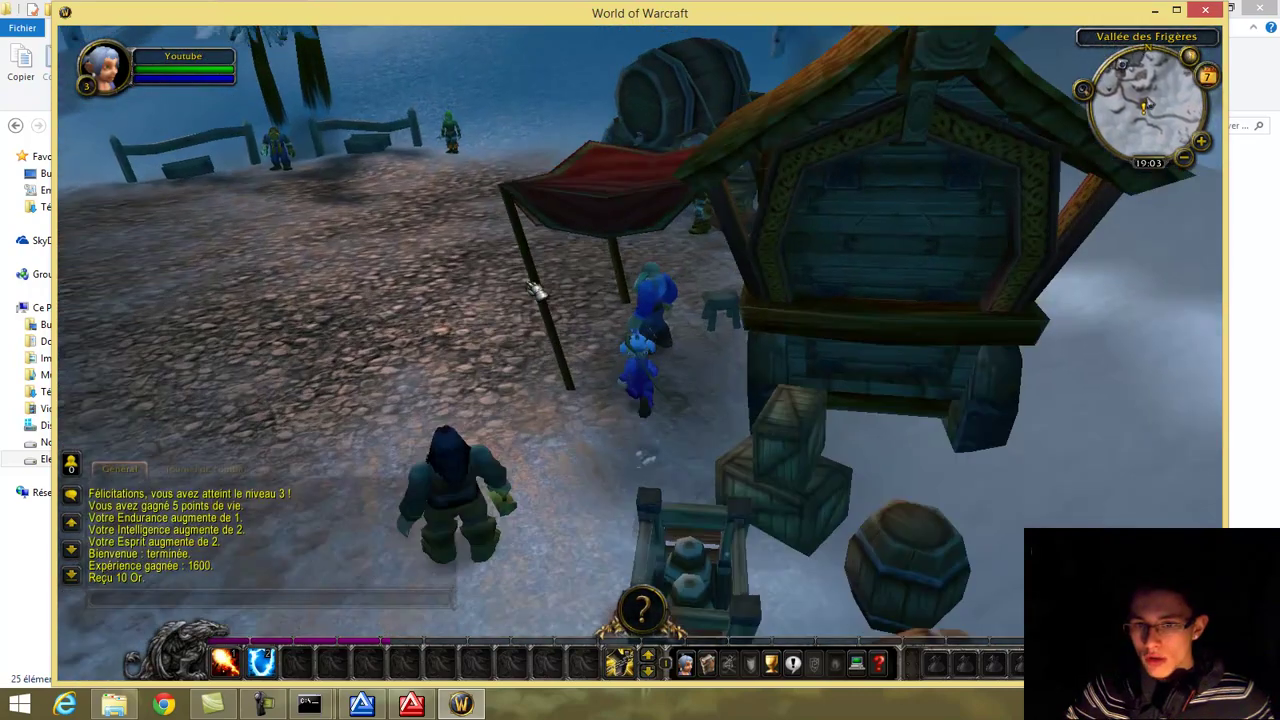
pyautogui.press('a')
pyautogui.press('w')
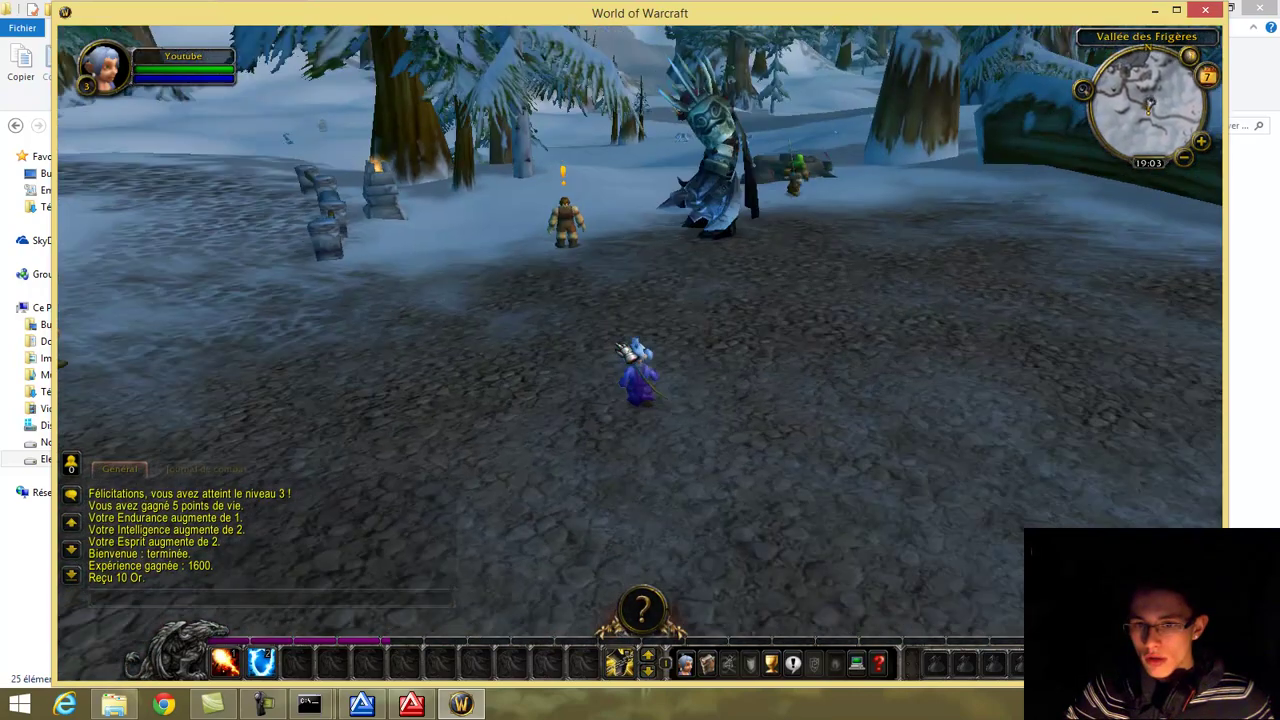
pyautogui.press('w')
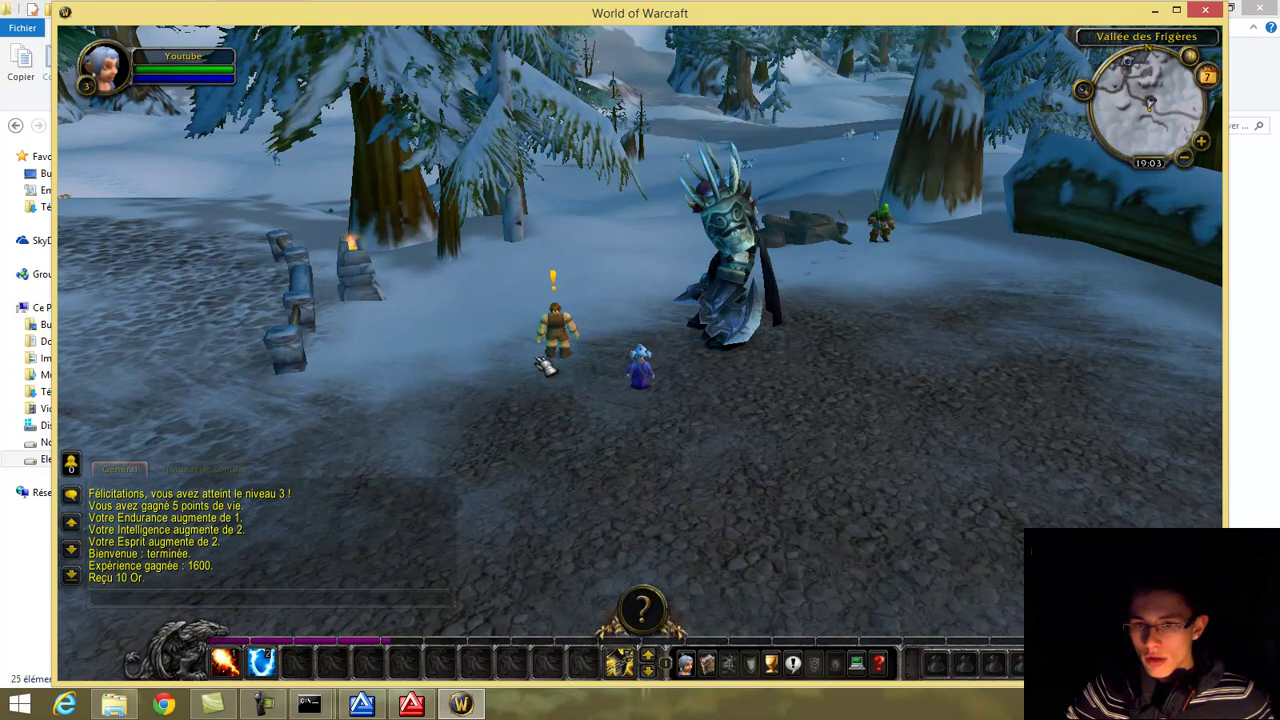
# Quit the game without waiting for the exit countdown and close the wow priver 3.3.5a folder window.
pyautogui.press('Escape')
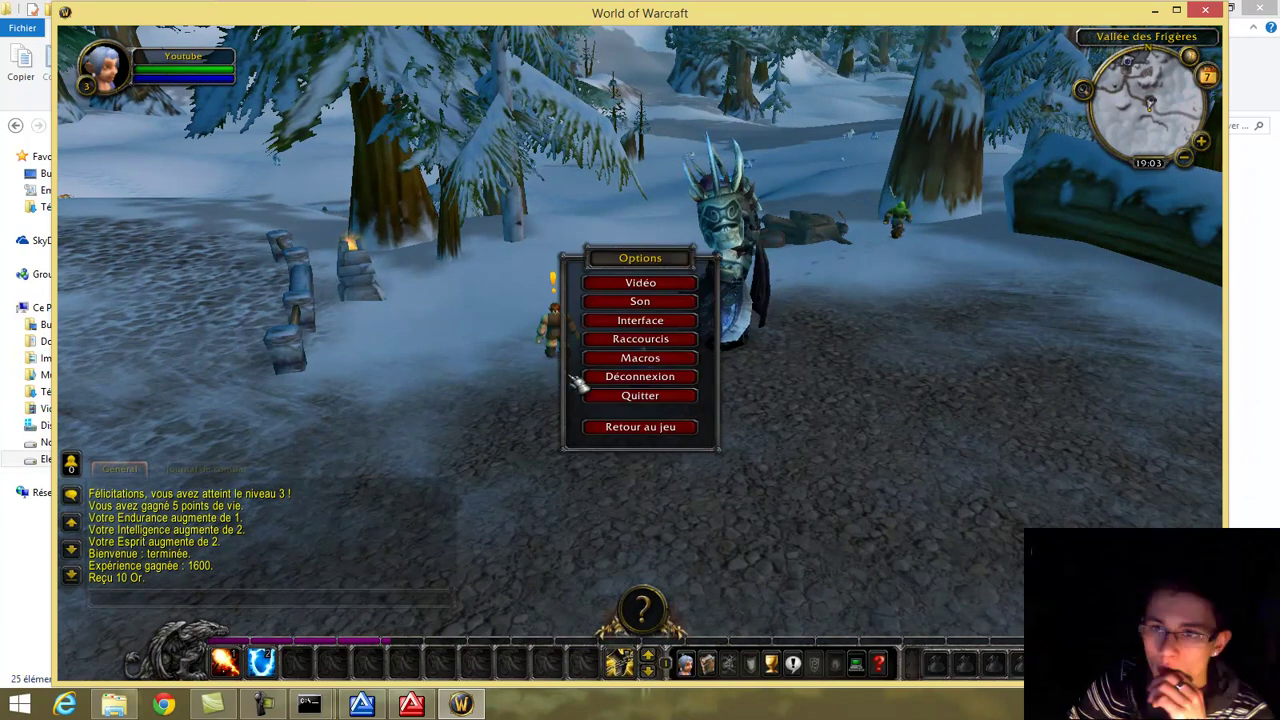
pyautogui.click(638, 397)
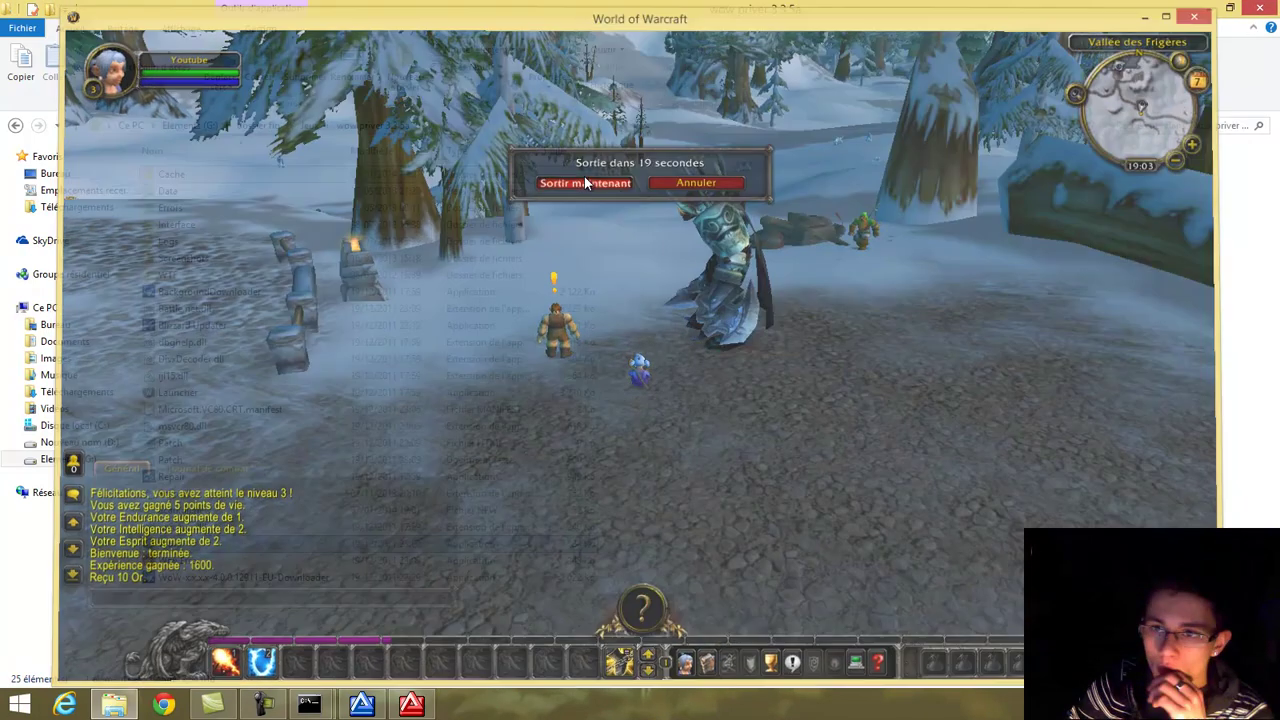
pyautogui.click(590, 182)
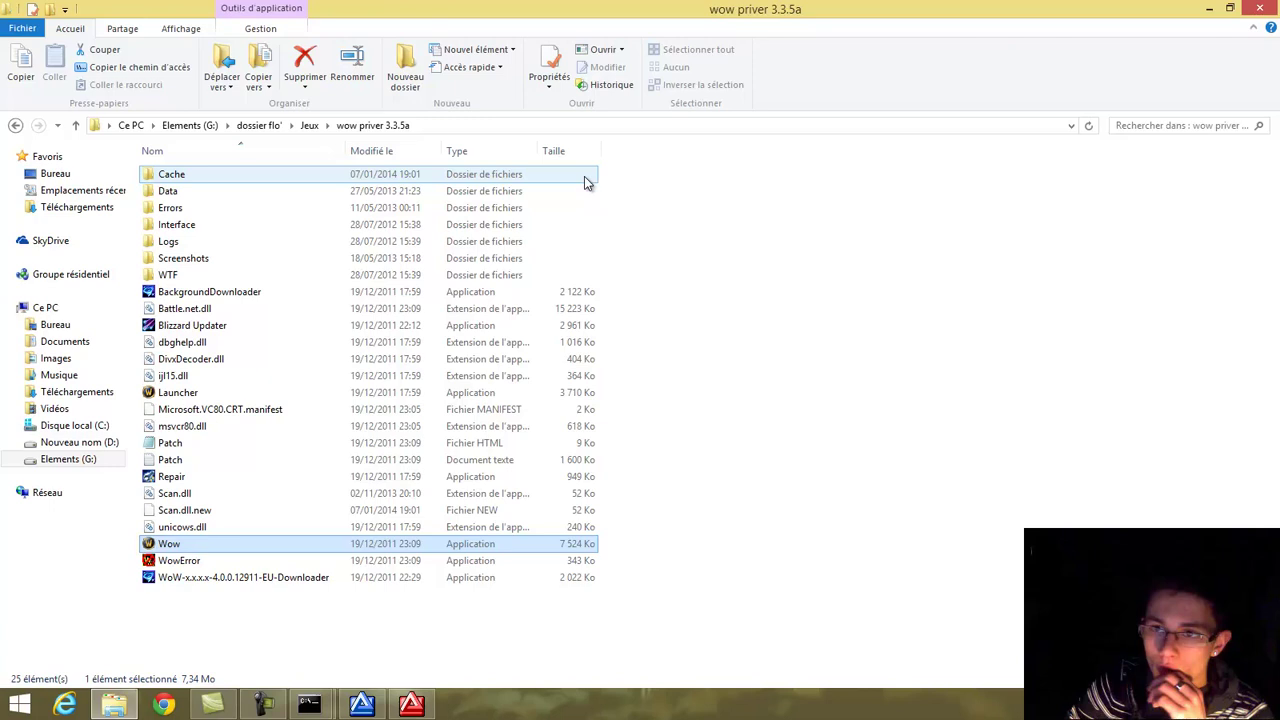
pyautogui.click(1260, 10)
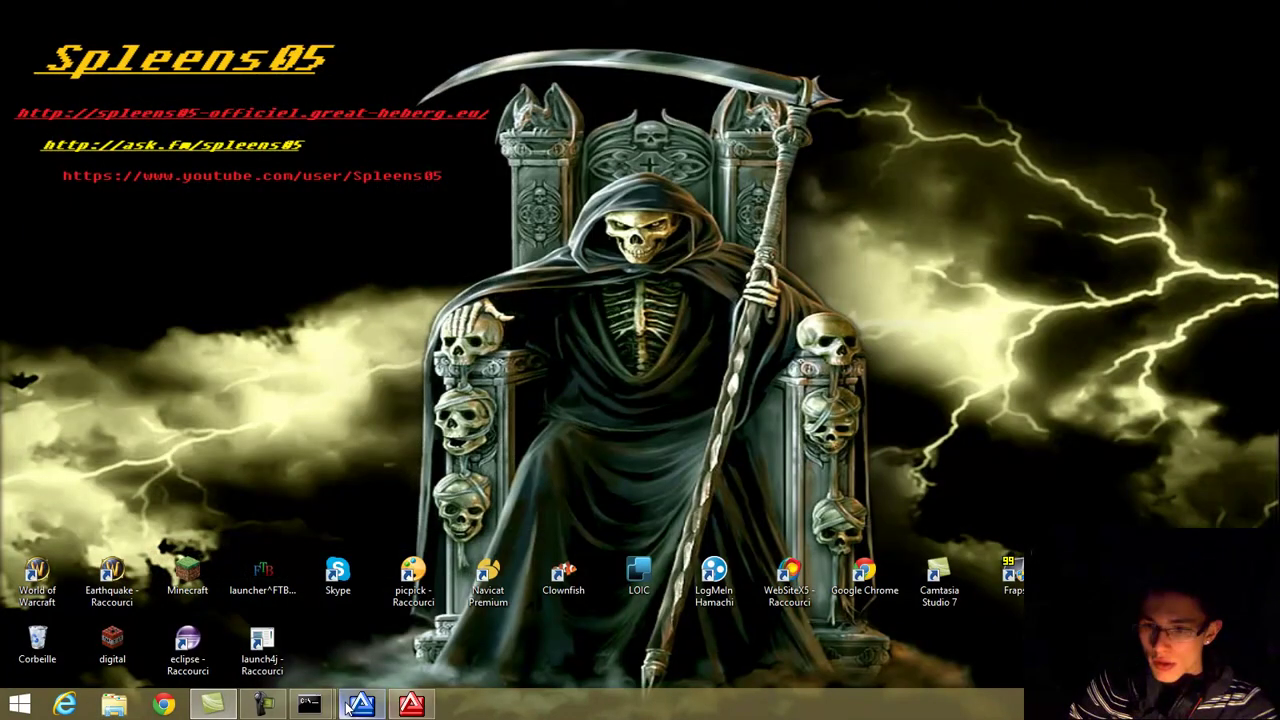
pyautogui.click(262, 705)
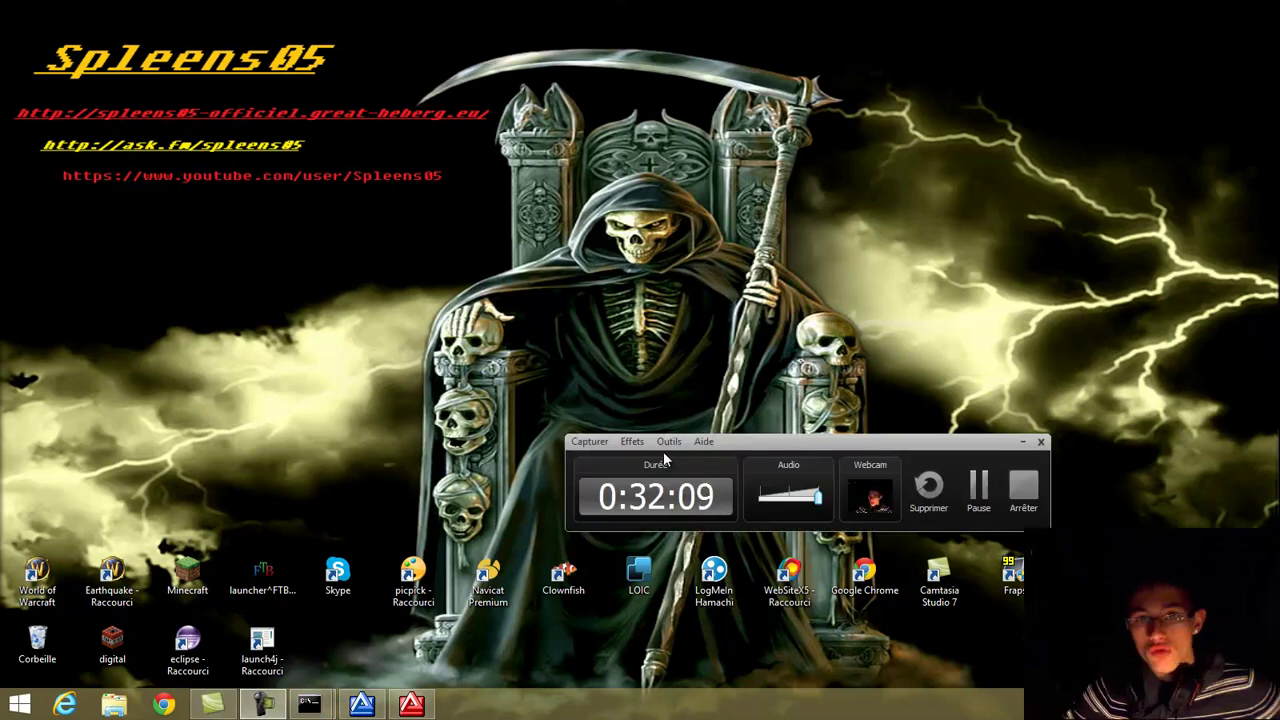
pyautogui.click(1021, 444)
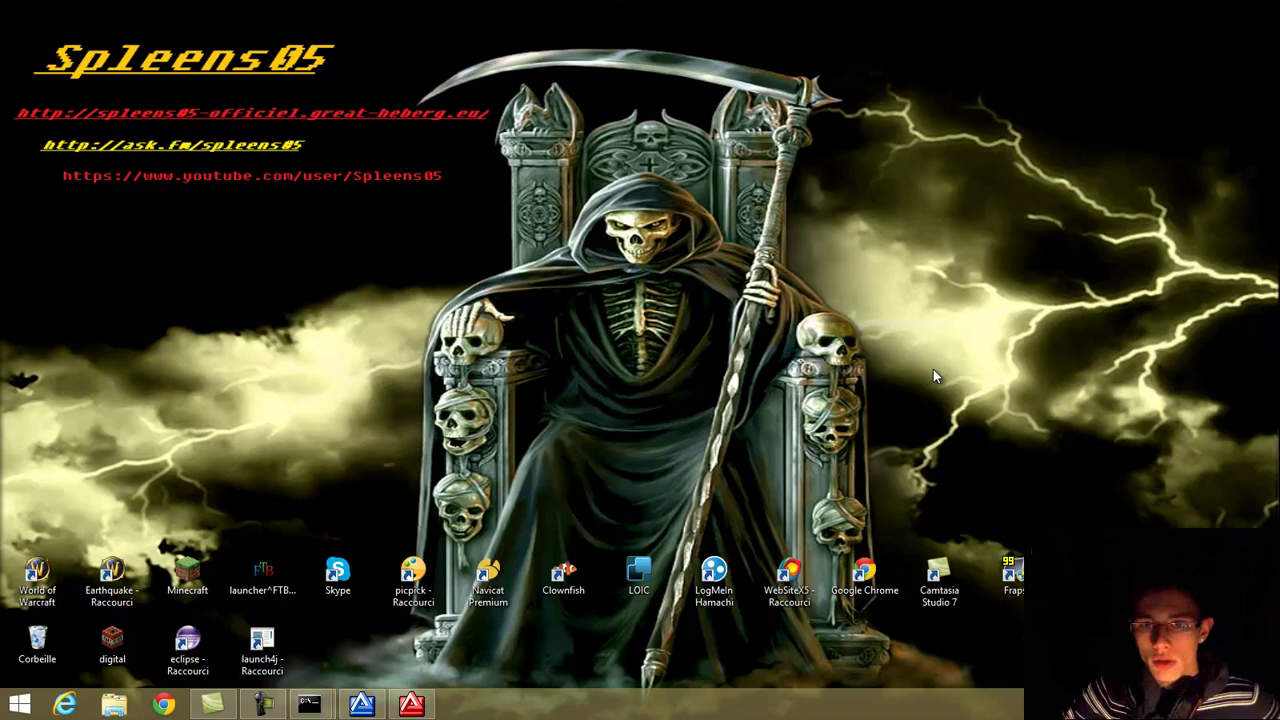
pyautogui.moveTo(1, 21); pyautogui.dragTo(367, 172)
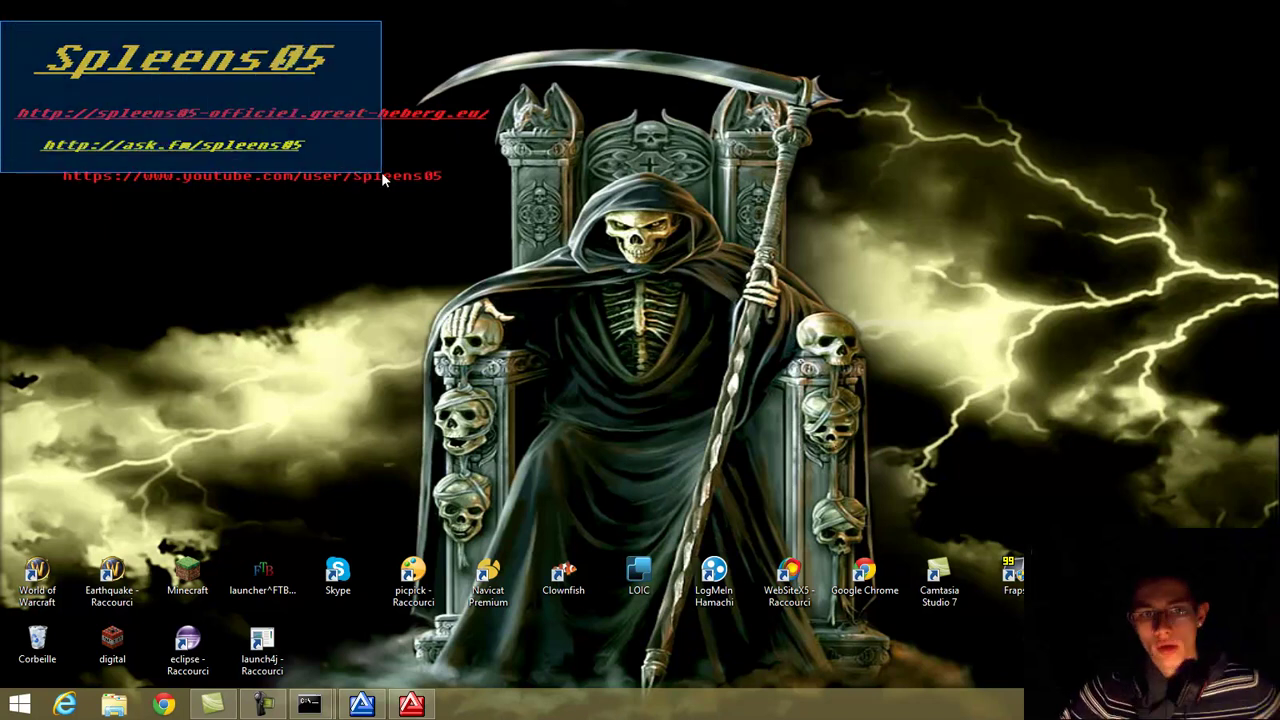
pyautogui.moveTo(490, 180); pyautogui.dragTo(432, 212)
pyautogui.moveTo(540, 92); pyautogui.dragTo(3, 216)
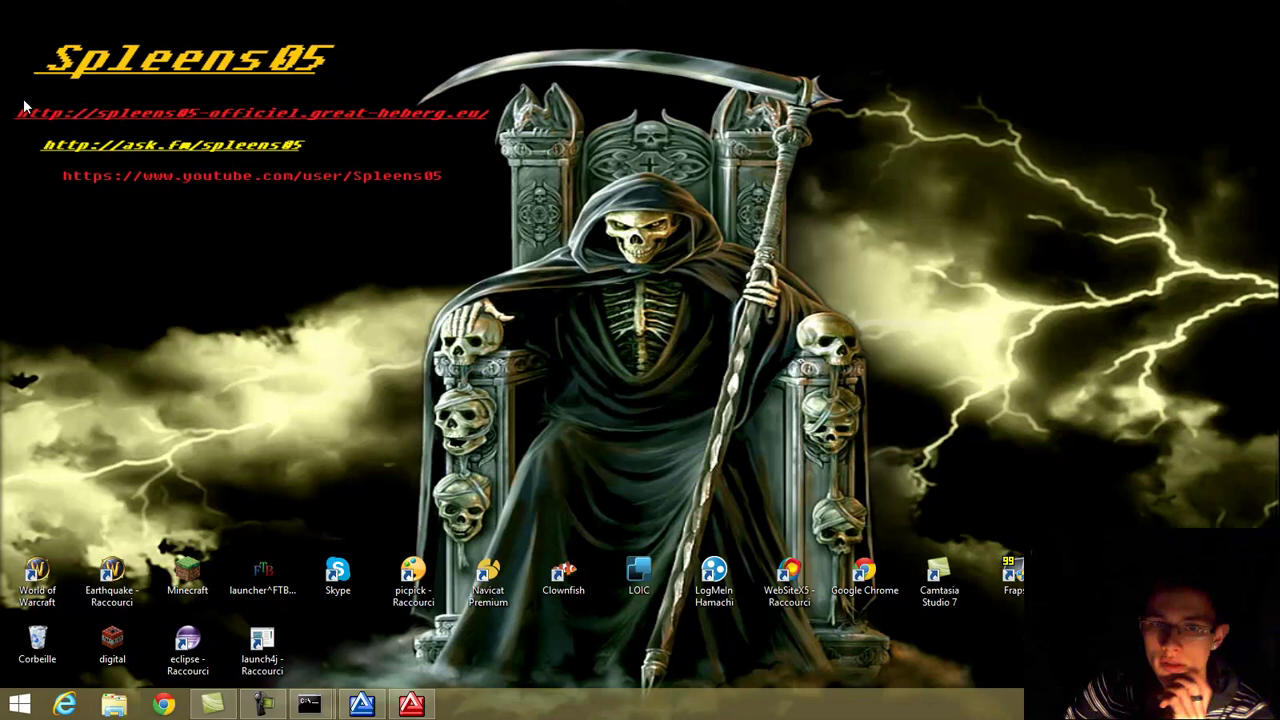
pyautogui.moveTo(60, 116); pyautogui.dragTo(486, 116)
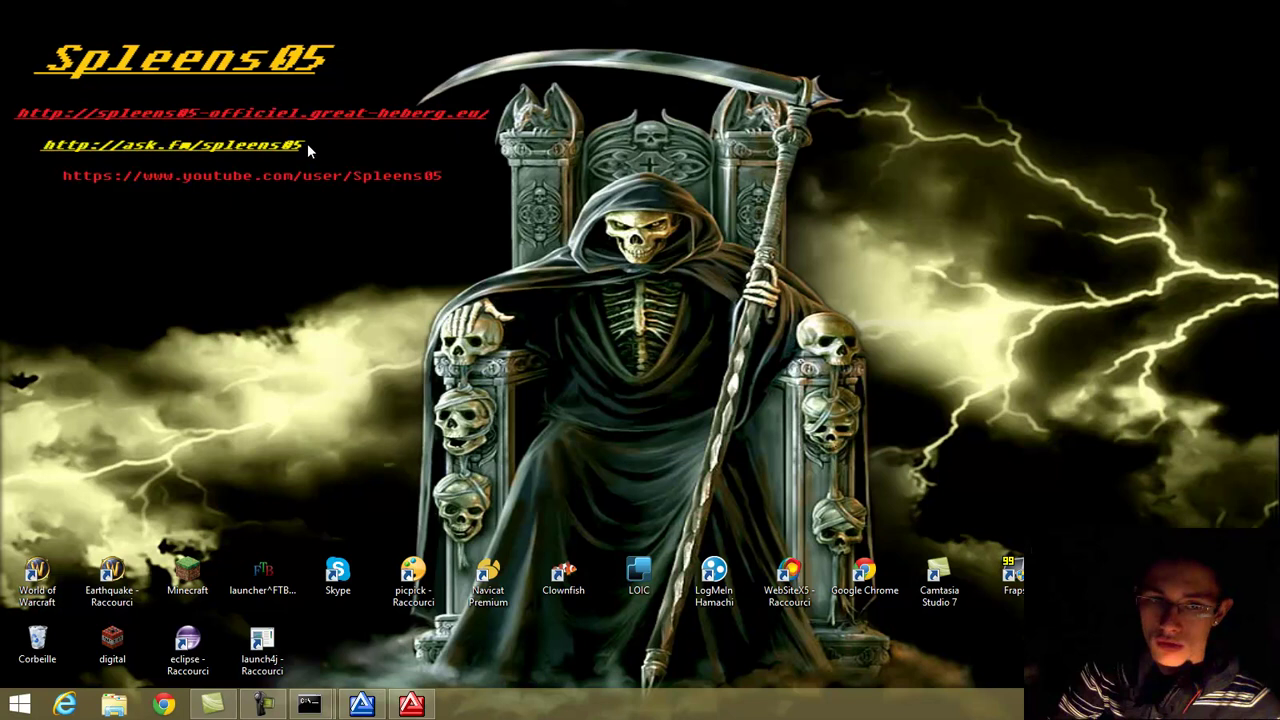
pyautogui.moveTo(42, 148); pyautogui.dragTo(313, 160)
# Switch to Google Chrome, look through the answers on the bookmarked ask.fm profile, and return to the desktop.
pyautogui.click(164, 705)
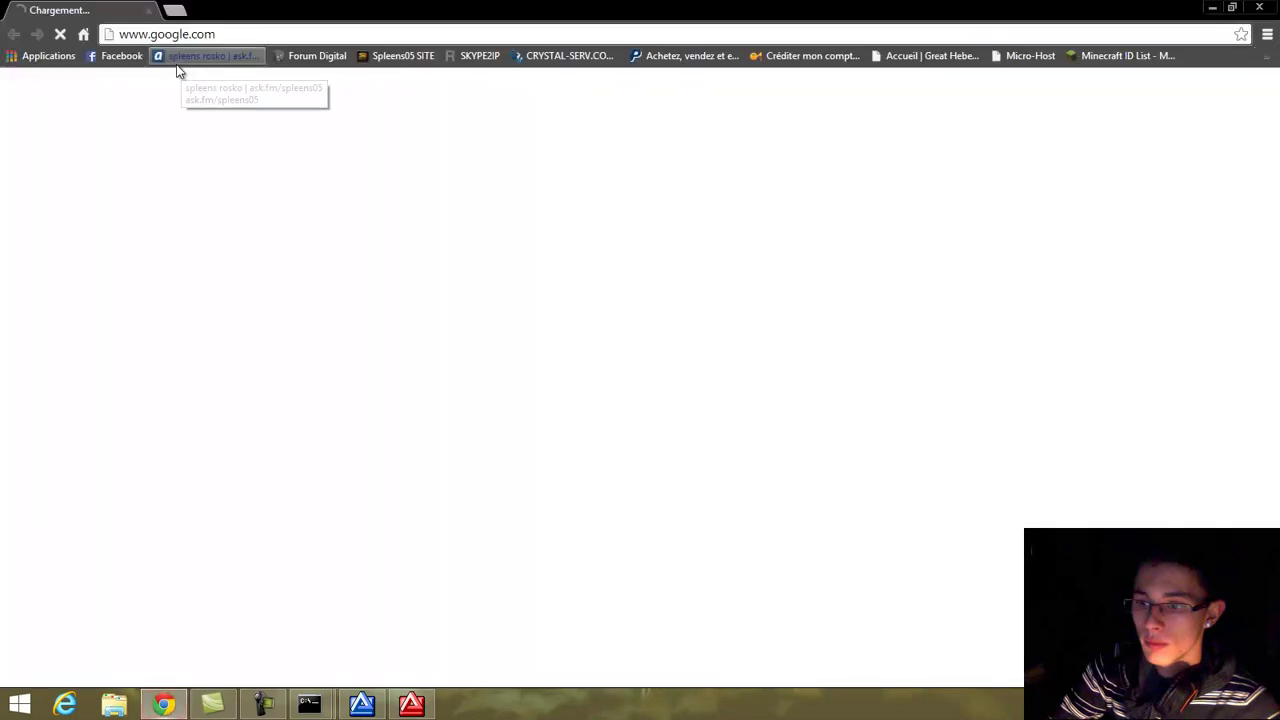
pyautogui.click(166, 60)
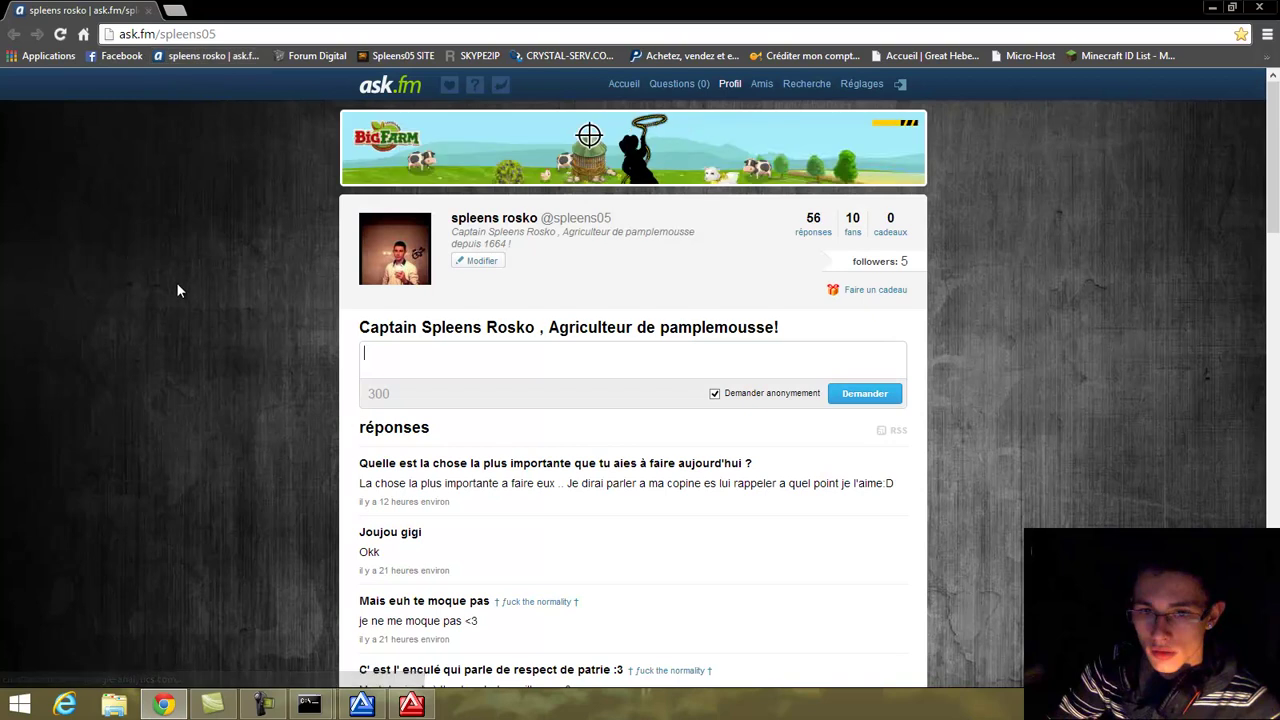
pyautogui.scroll(-6, 177, 290)
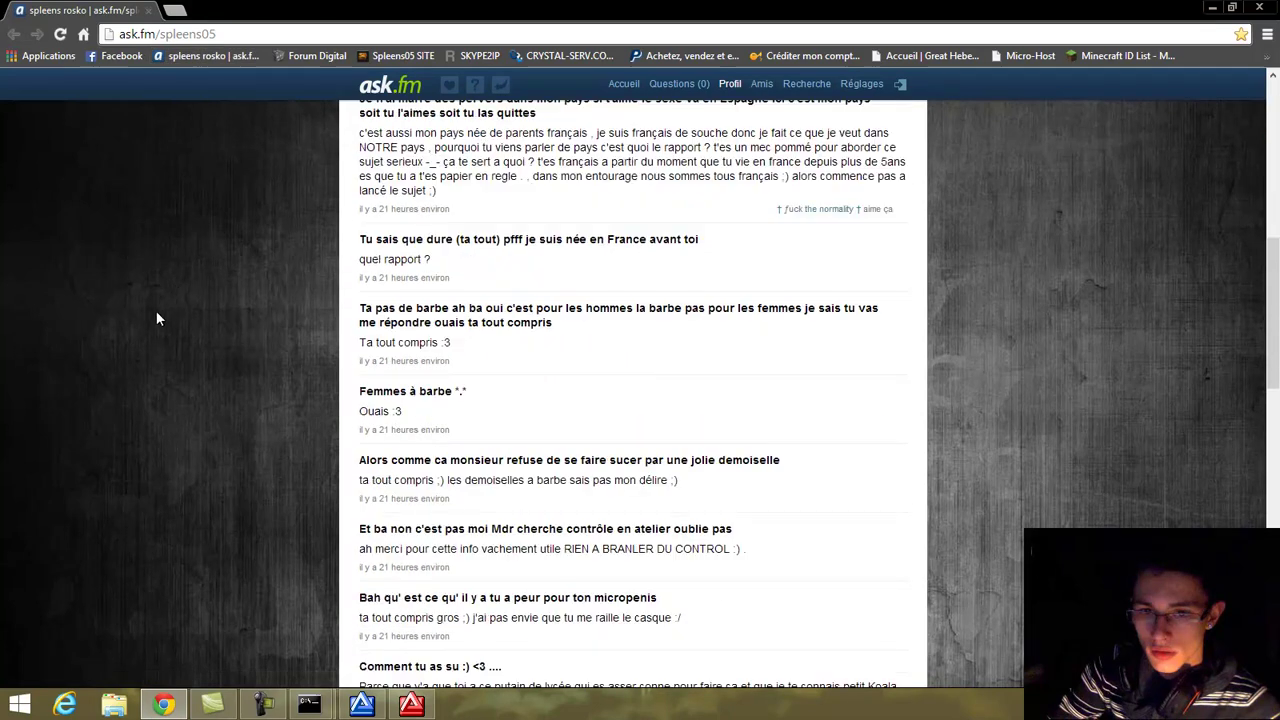
pyautogui.scroll(-6, 156, 318)
pyautogui.scroll(12, 156, 318)
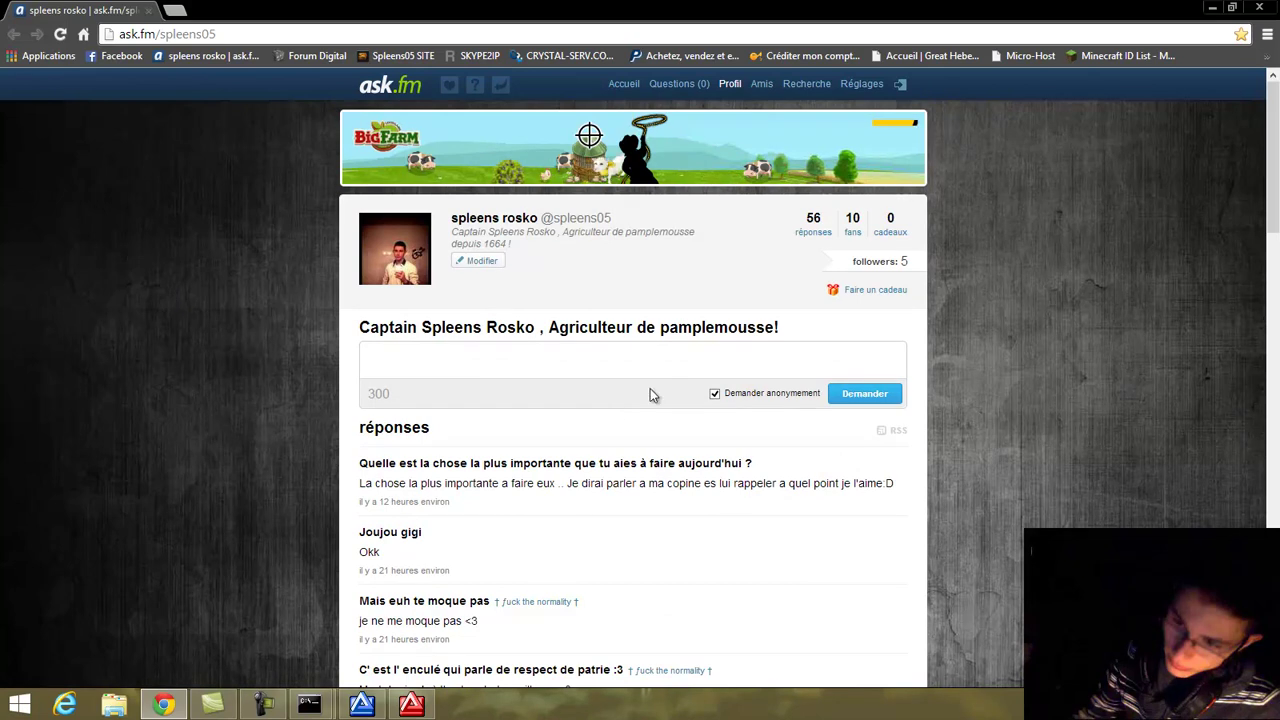
pyautogui.click(684, 371)
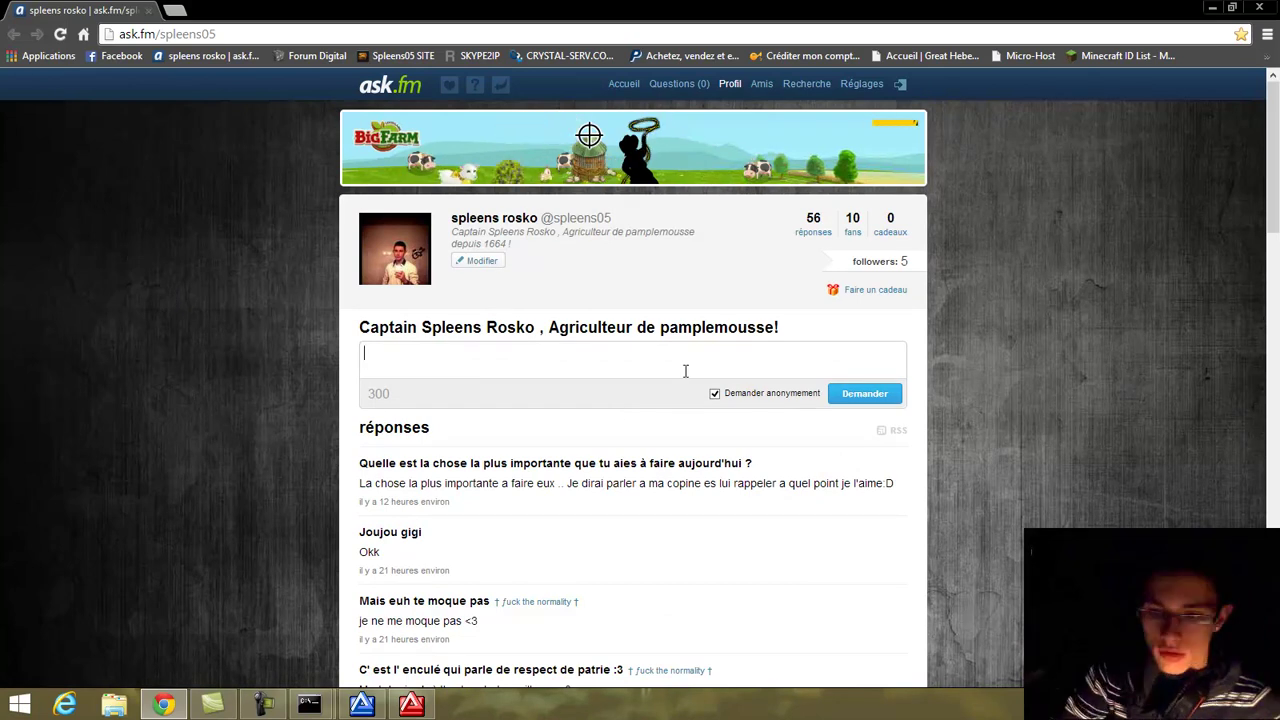
pyautogui.press('super+d')
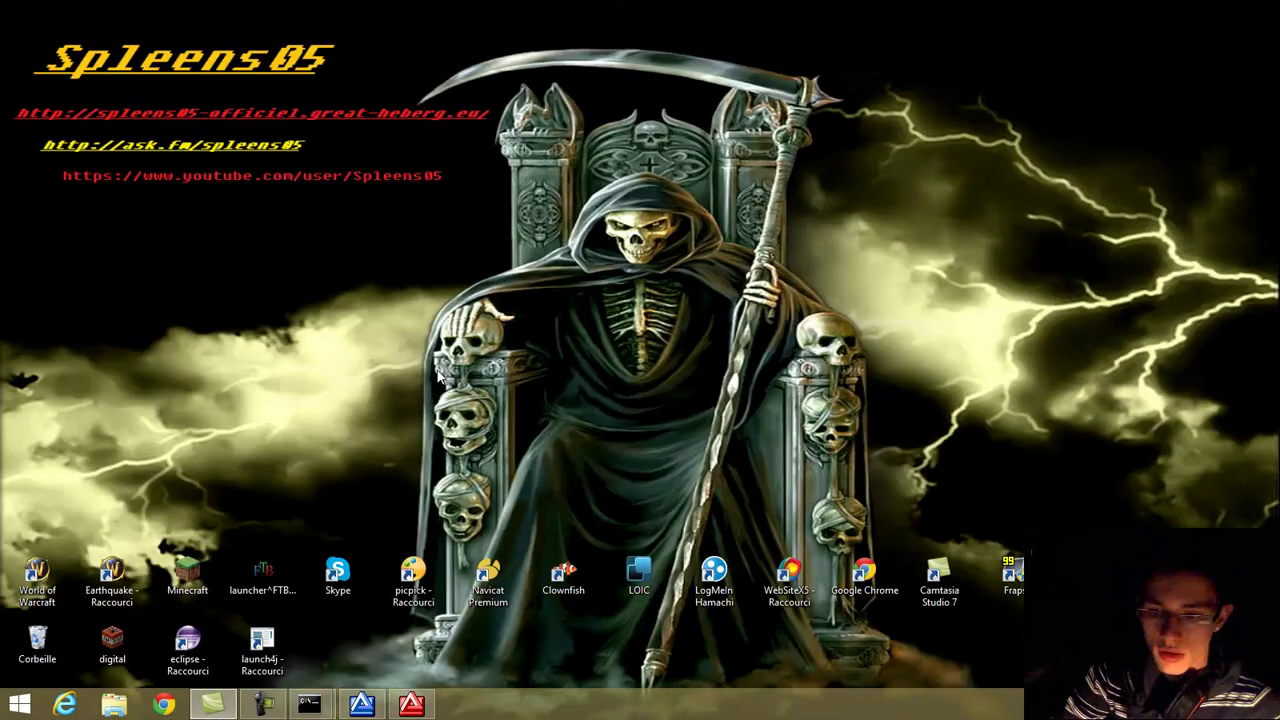
pyautogui.moveTo(429, 450); pyautogui.dragTo(590, 370)
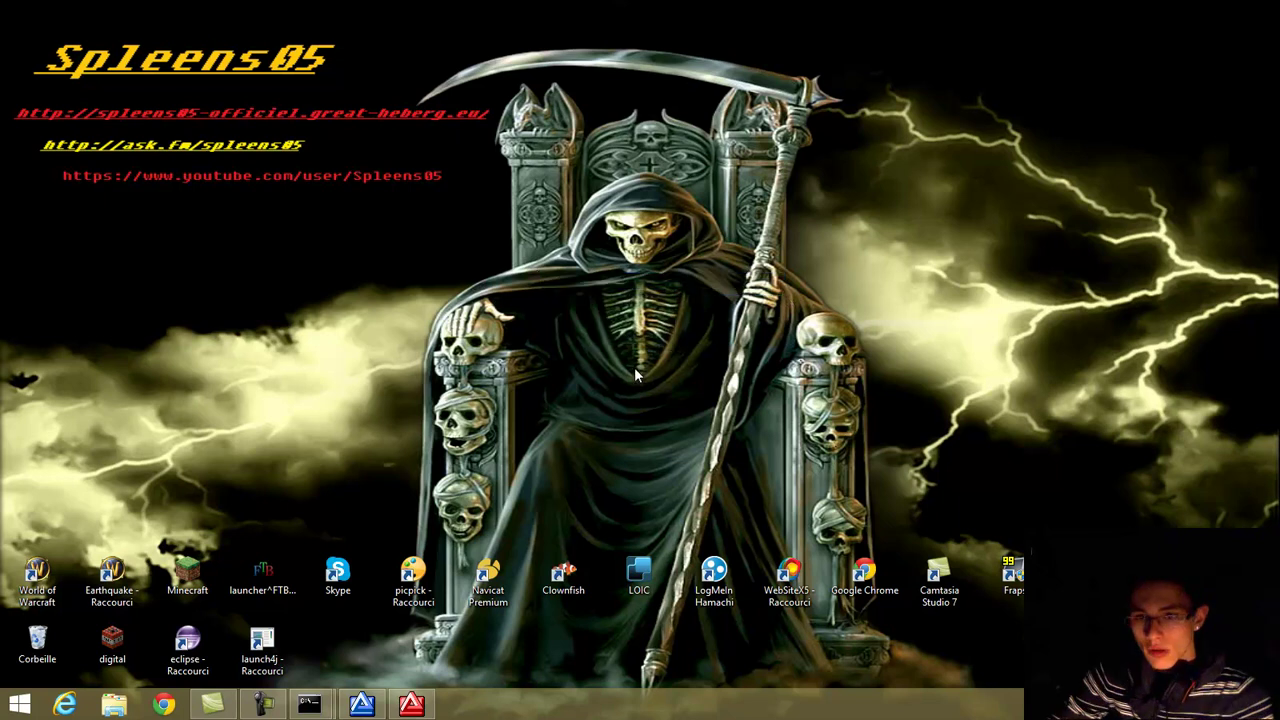
pyautogui.moveTo(637, 375)
pyautogui.mouseDown()
pyautogui.moveTo(658, 315)
pyautogui.moveTo(647, 274)
pyautogui.moveTo(634, 380)
pyautogui.mouseUp()
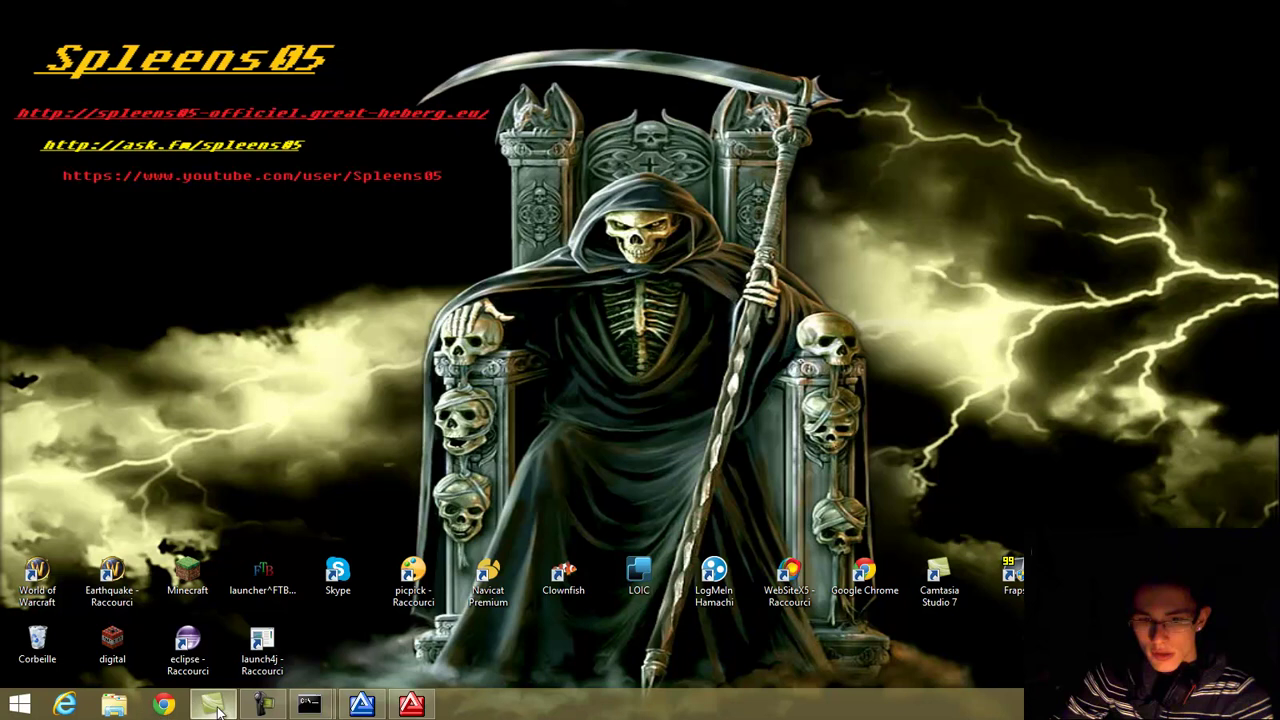
# Switch to Google Chrome and open YouTube from the Google apps in a new tab.
pyautogui.click(165, 706)
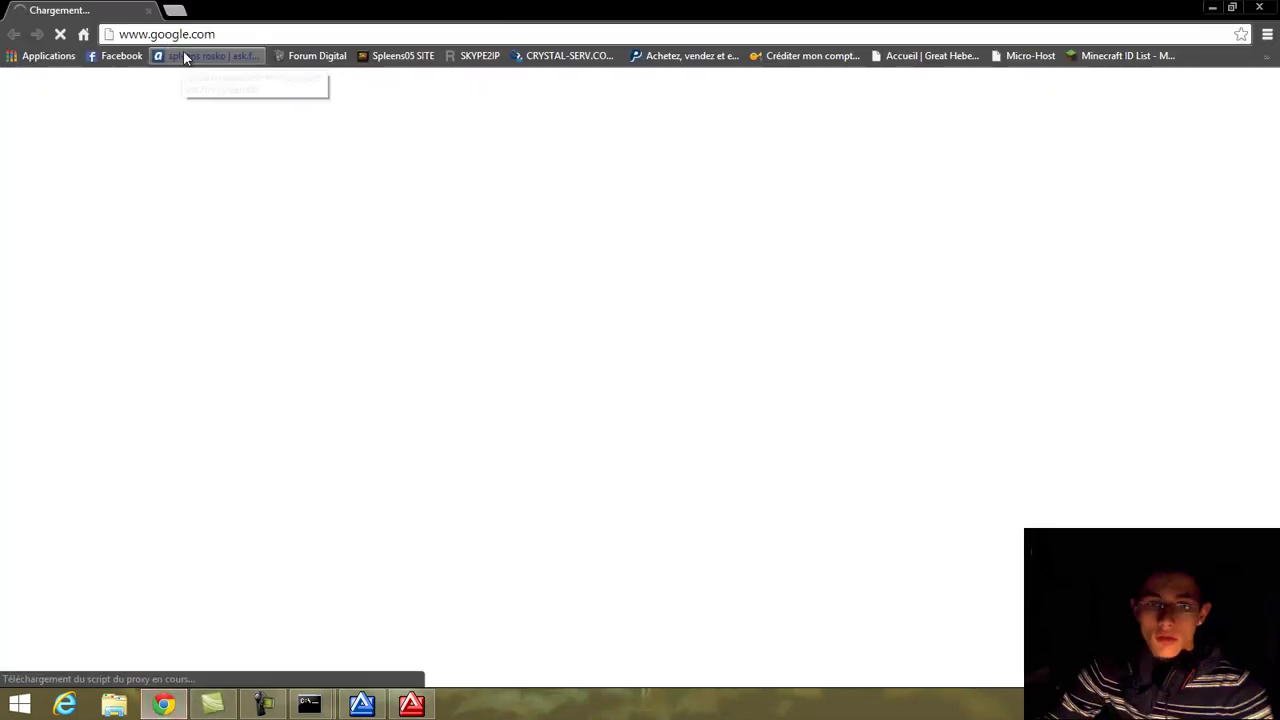
pyautogui.click(1214, 7)
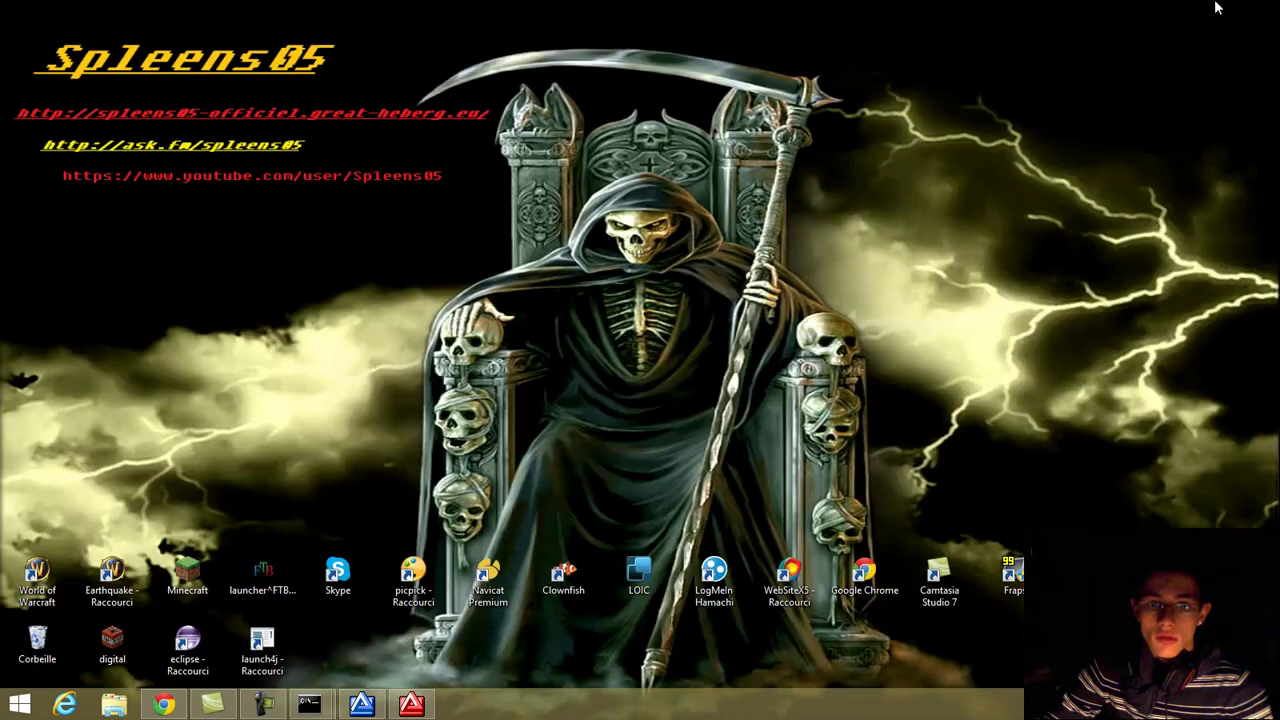
pyautogui.moveTo(60, 176); pyautogui.dragTo(100, 198)
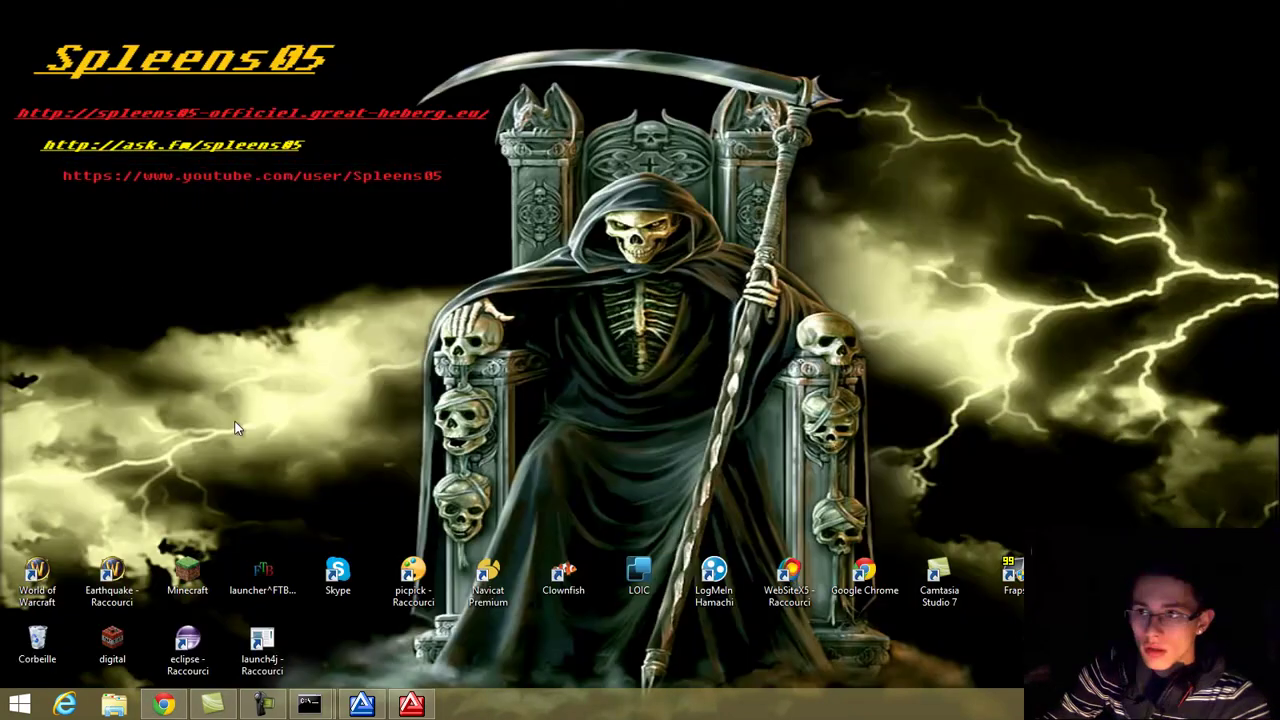
pyautogui.click(165, 705)
pyautogui.click(170, 10)
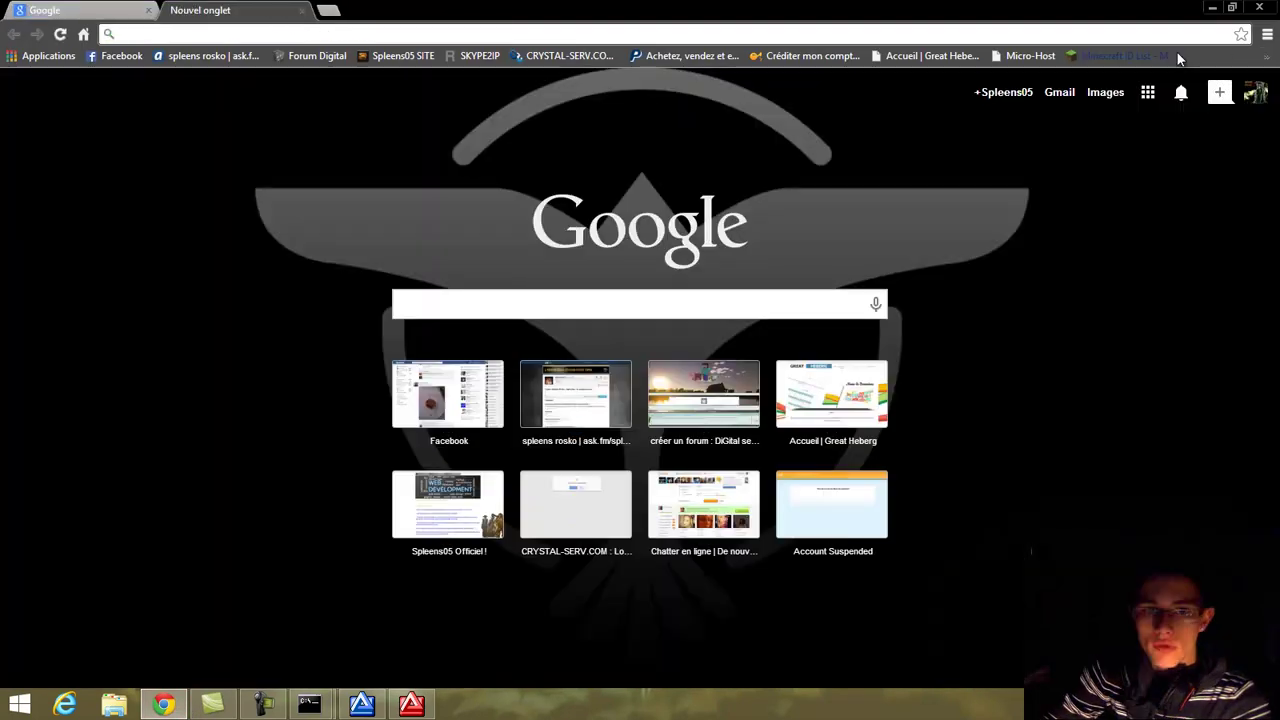
pyautogui.click(1267, 34)
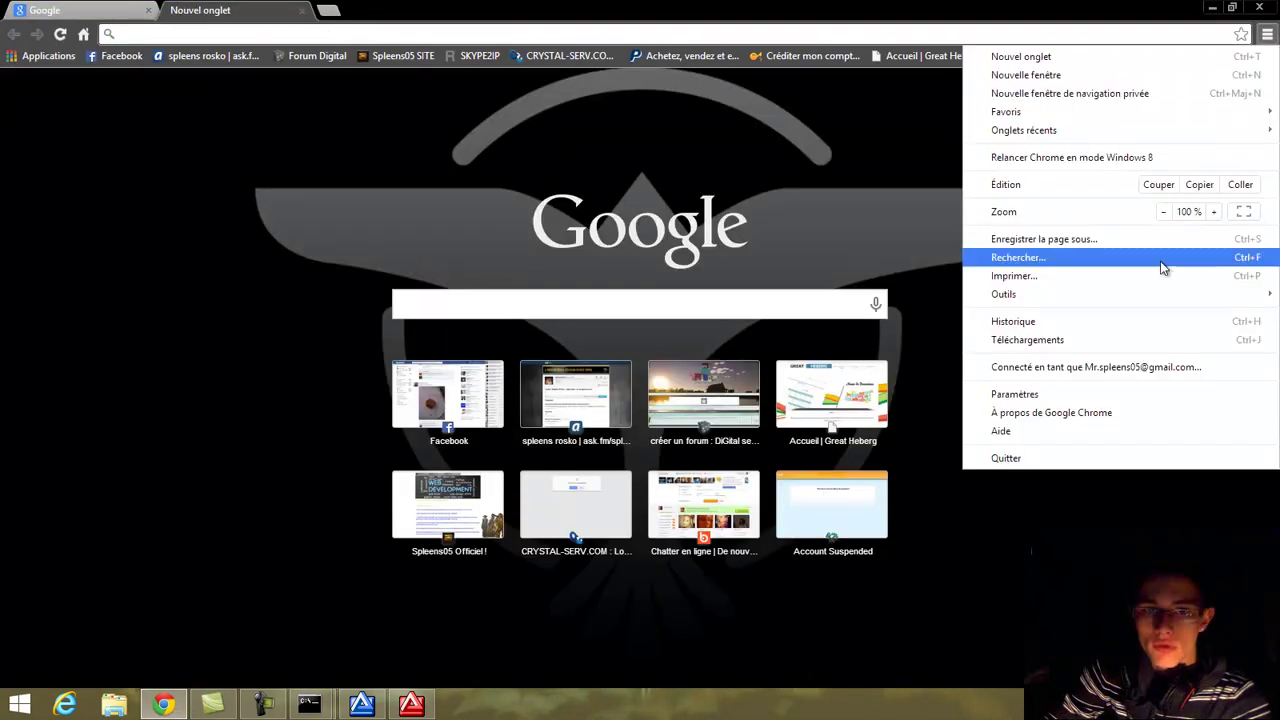
pyautogui.click(850, 212)
pyautogui.click(1147, 92)
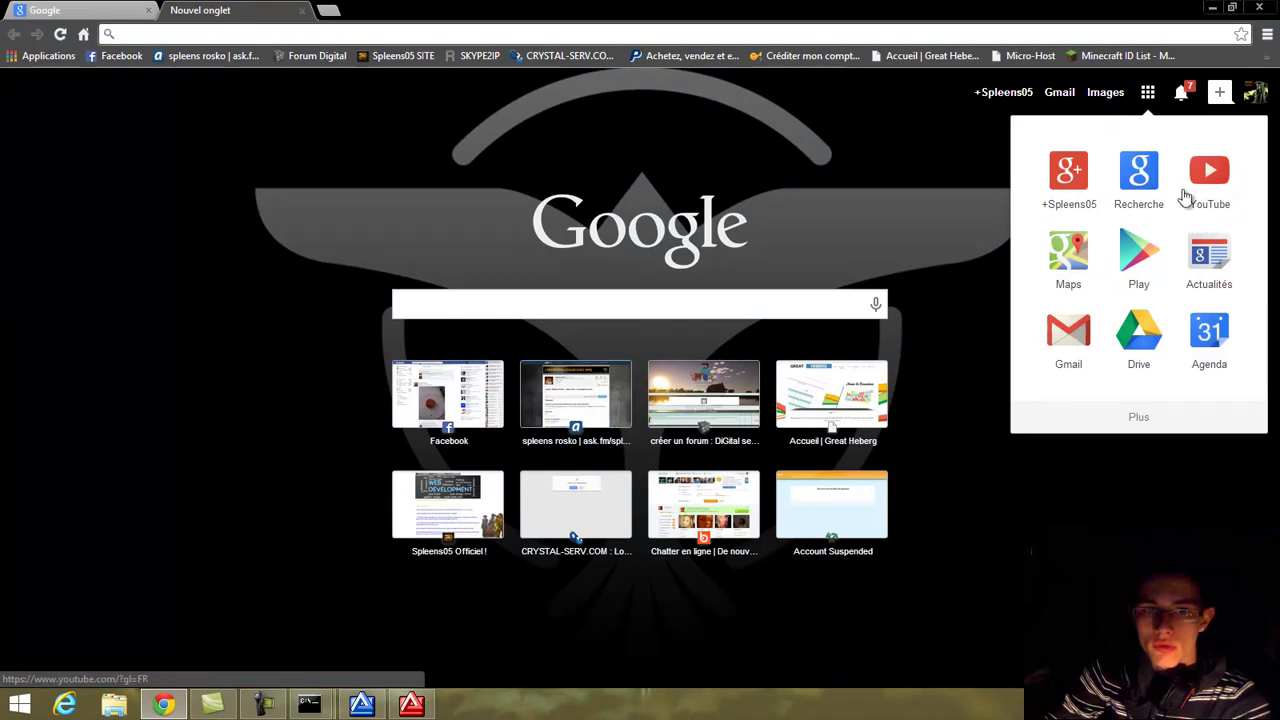
pyautogui.click(1209, 174)
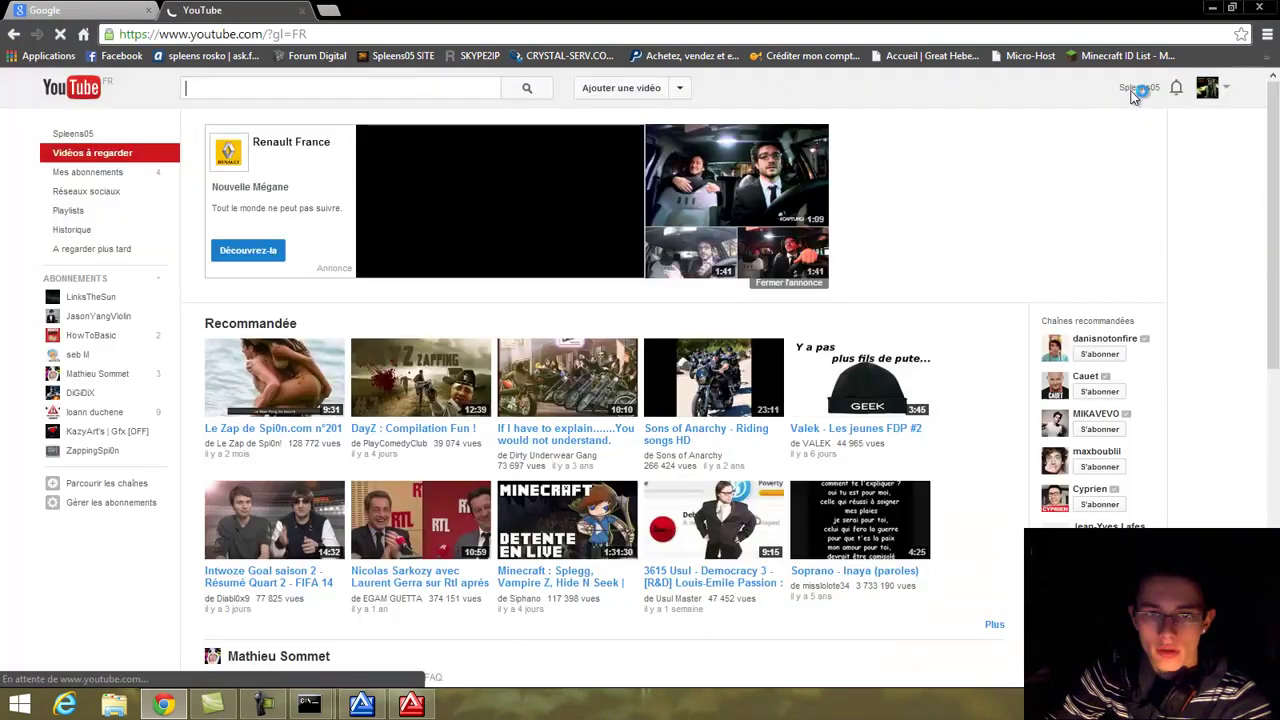
# Open the signed-in account's own YouTube channel page and minimize the browser.
pyautogui.click(1136, 88)
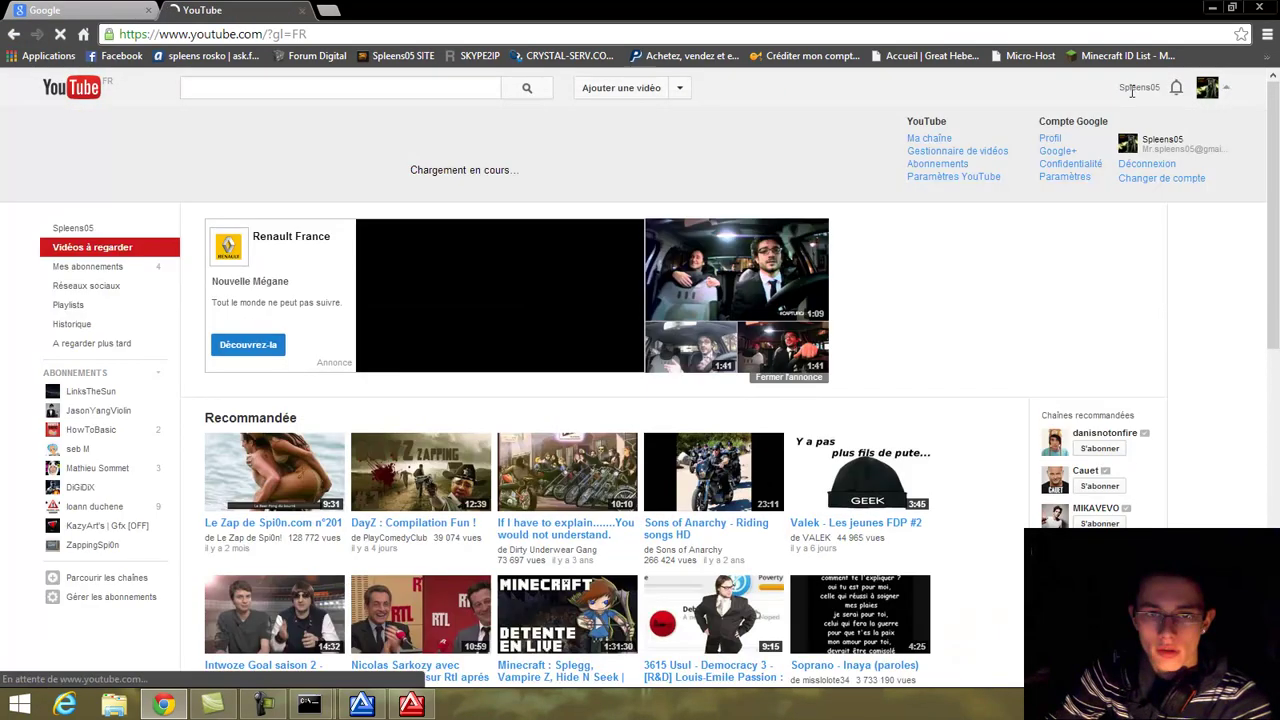
pyautogui.click(937, 141)
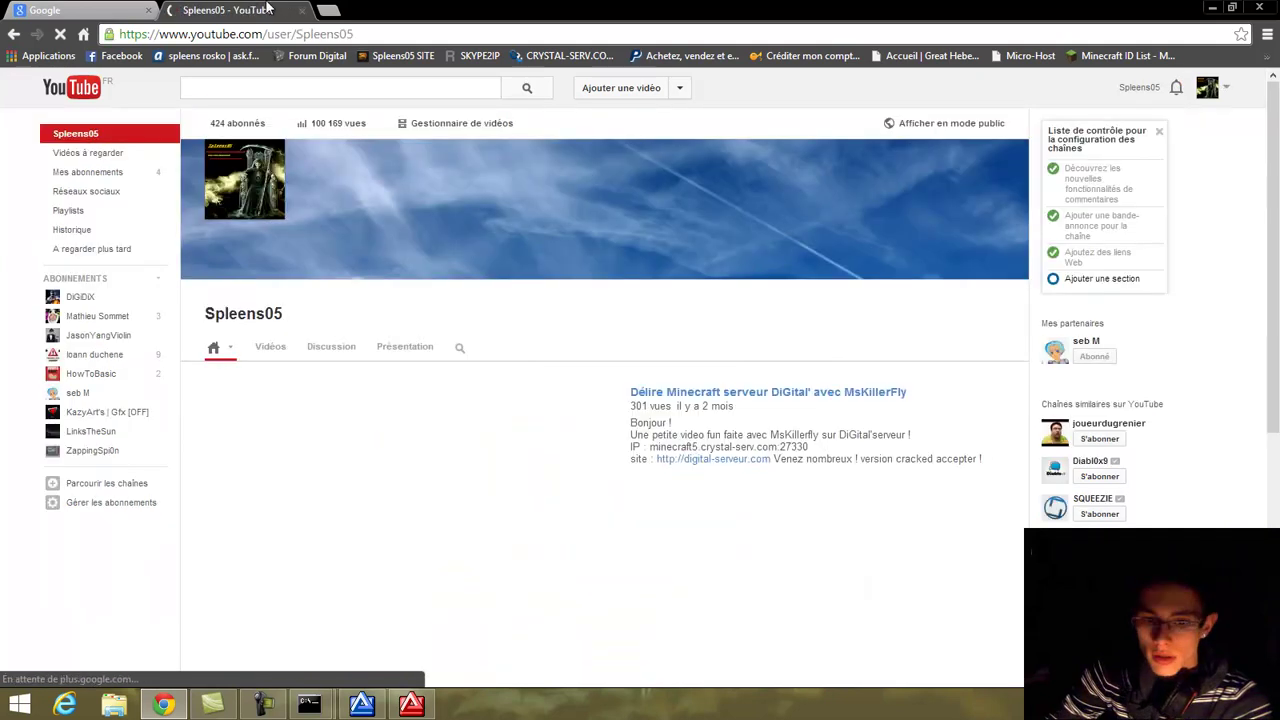
pyautogui.click(1212, 7)
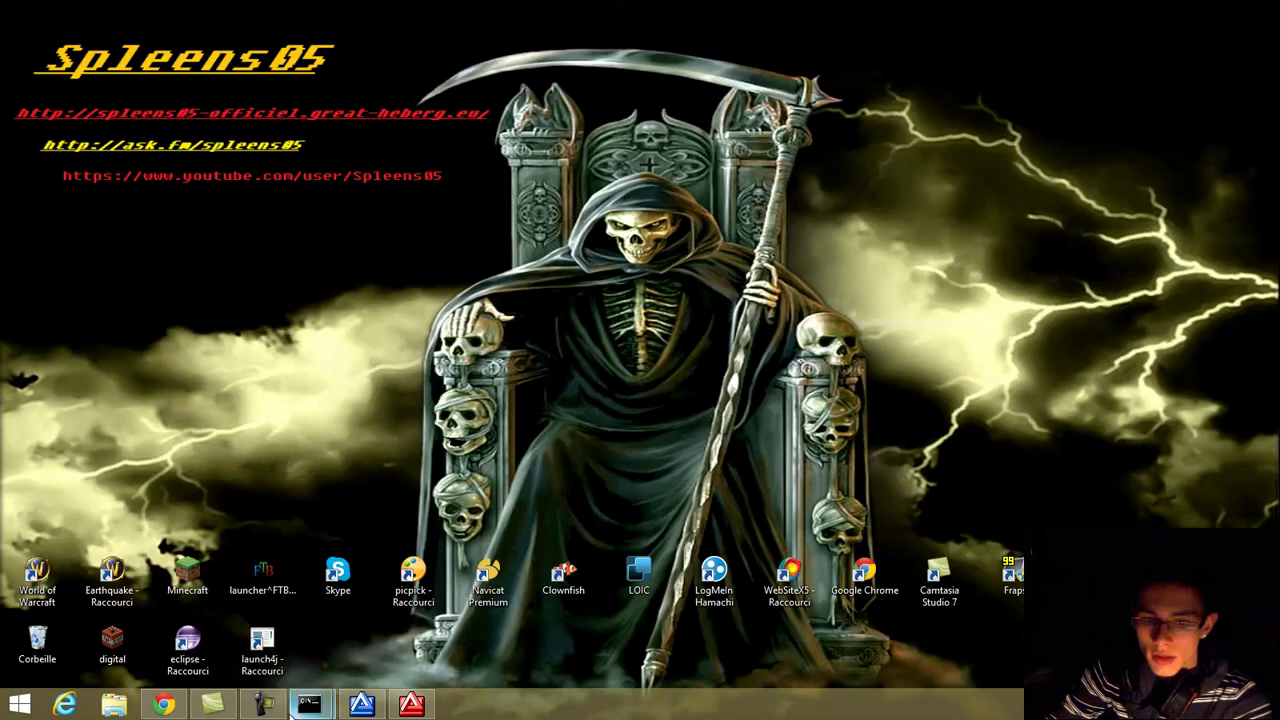